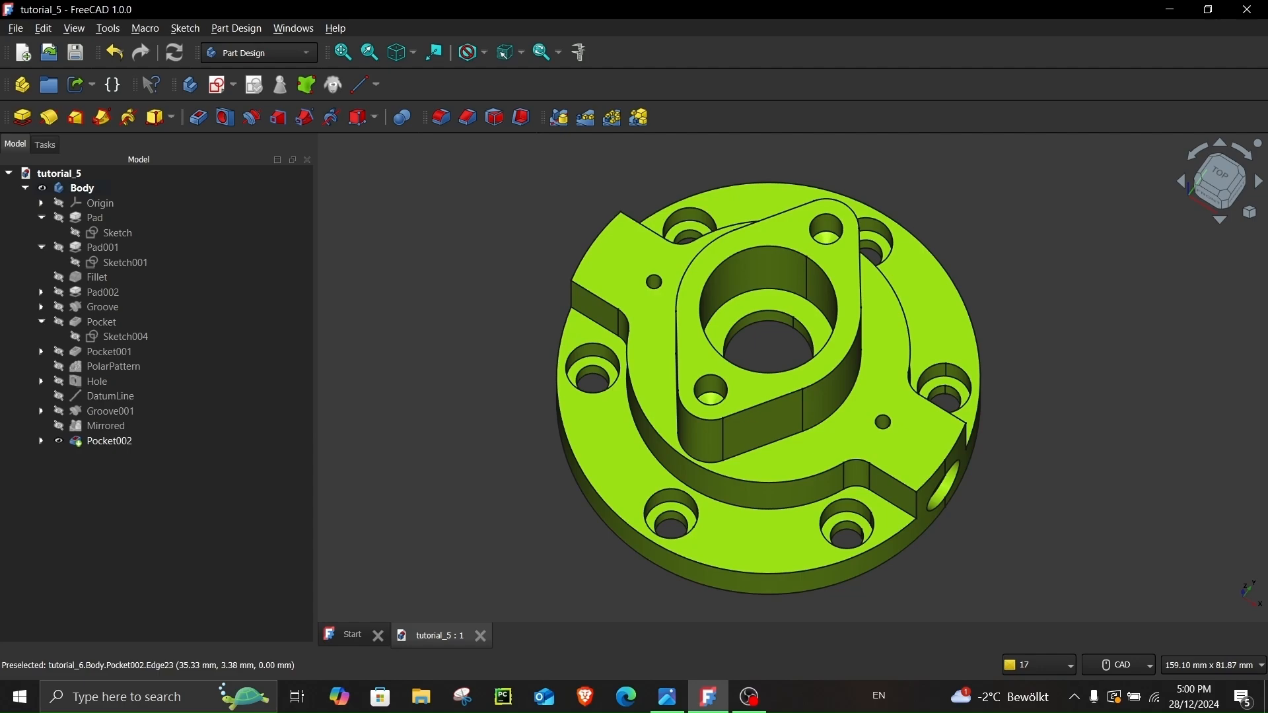
- Create a new empty file and add a body to it
{"action": "left_click", "coordinate": [350, 638]}
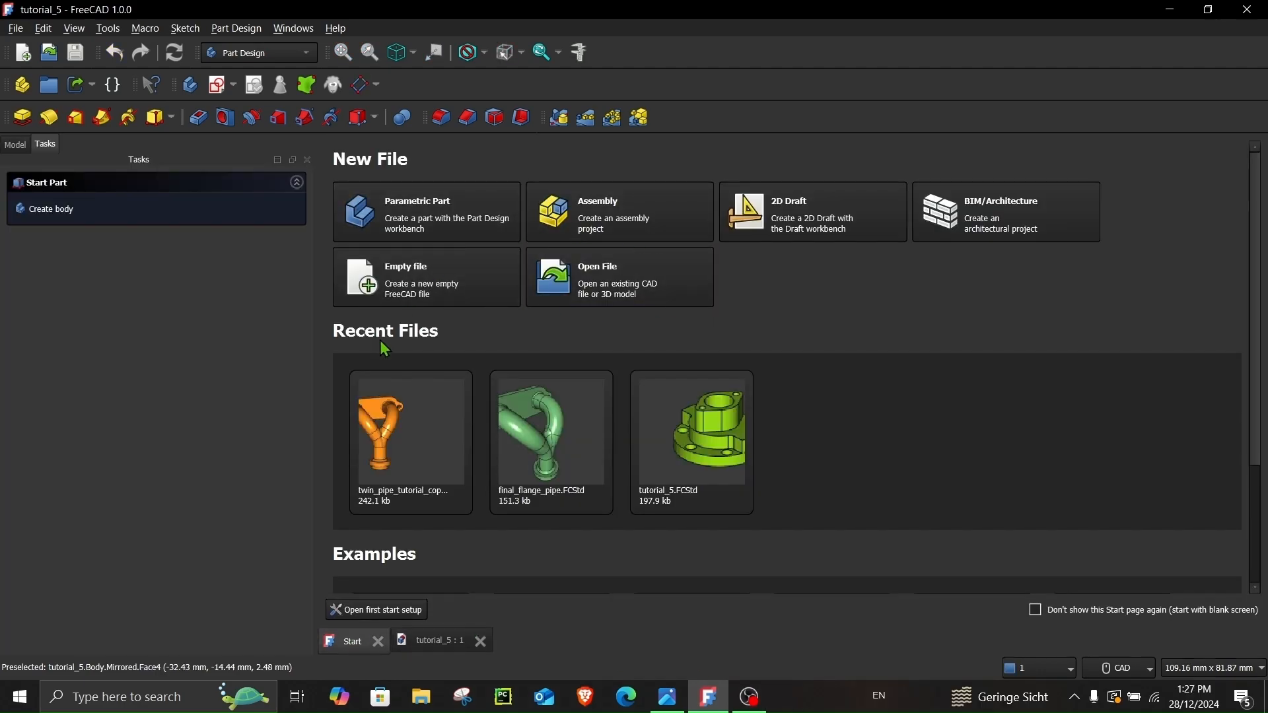
{"action": "left_click", "coordinate": [420, 295]}
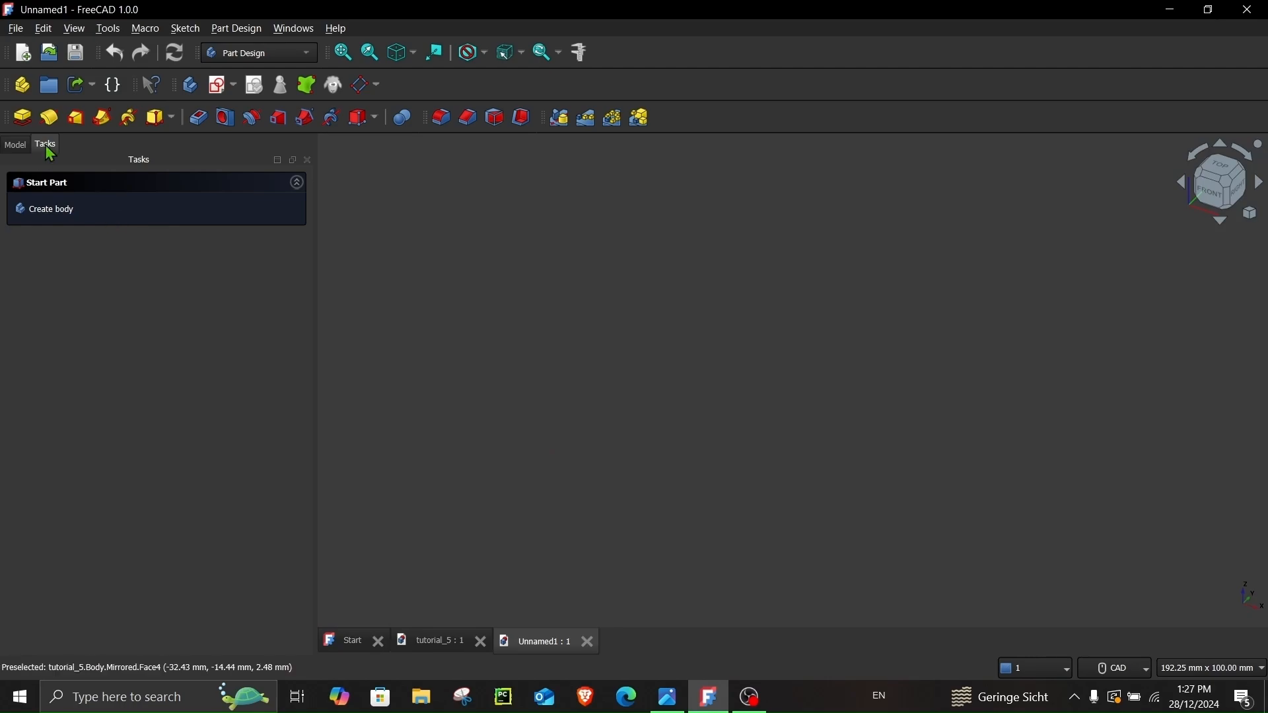
{"action": "left_click", "coordinate": [45, 210]}
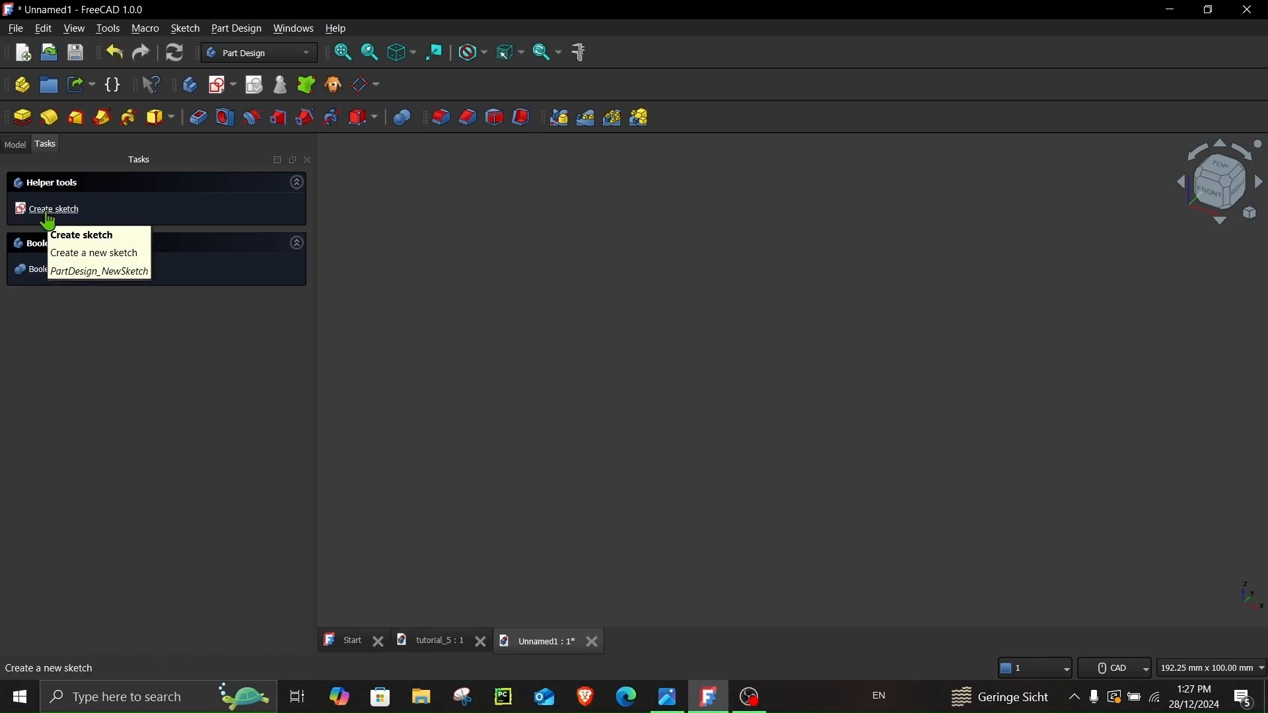
- Start a new sketch on the XY plane, viewed from the top
{"action": "left_click", "coordinate": [49, 212]}
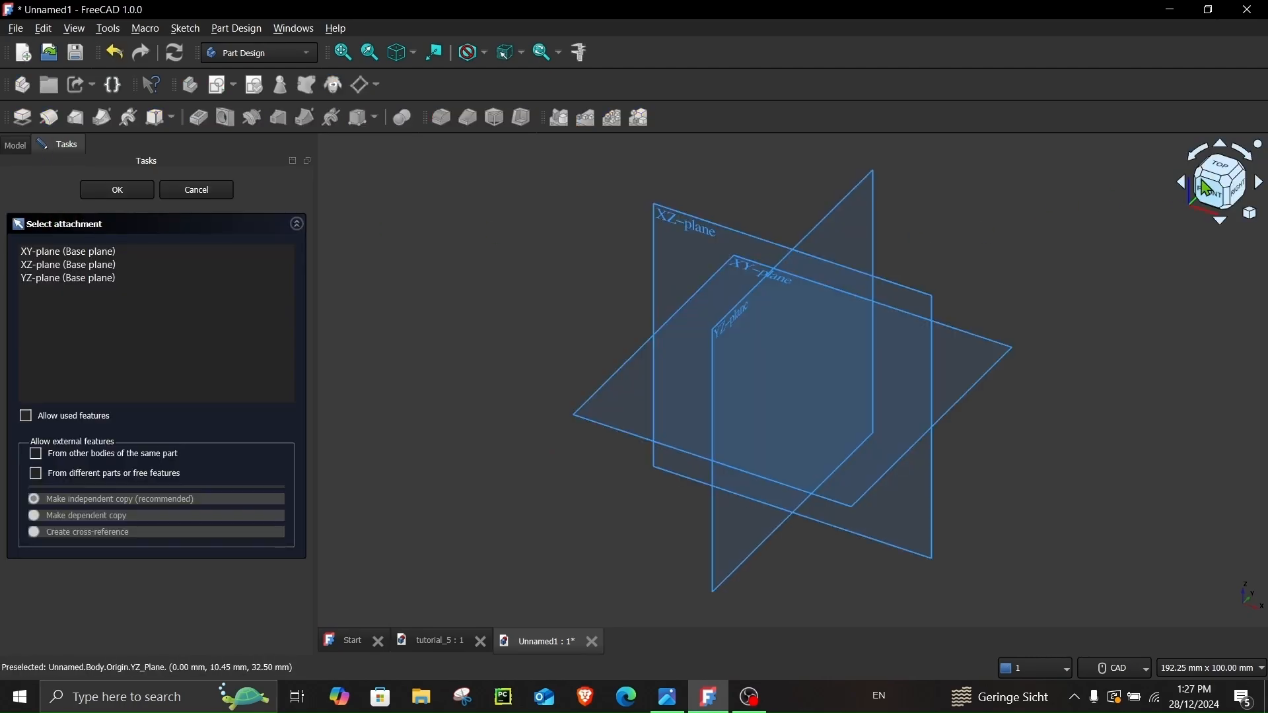
{"action": "left_click", "coordinate": [1221, 173]}
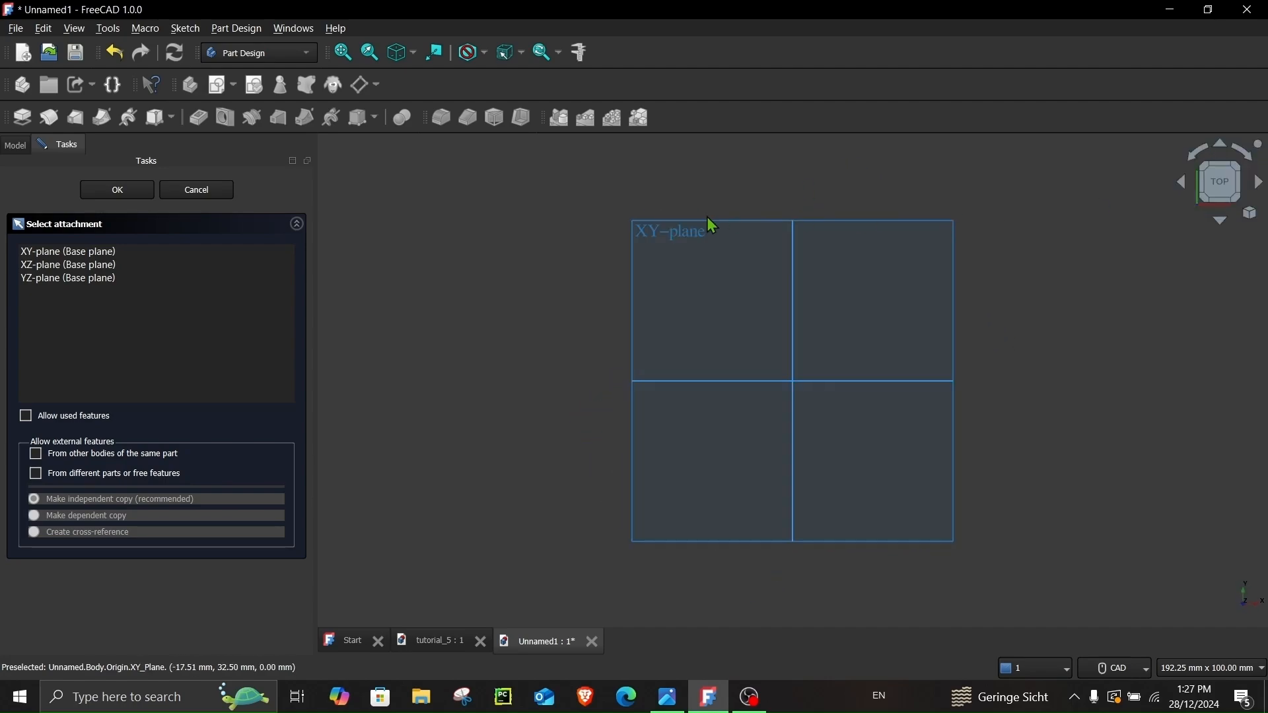
{"action": "left_click", "coordinate": [673, 222]}
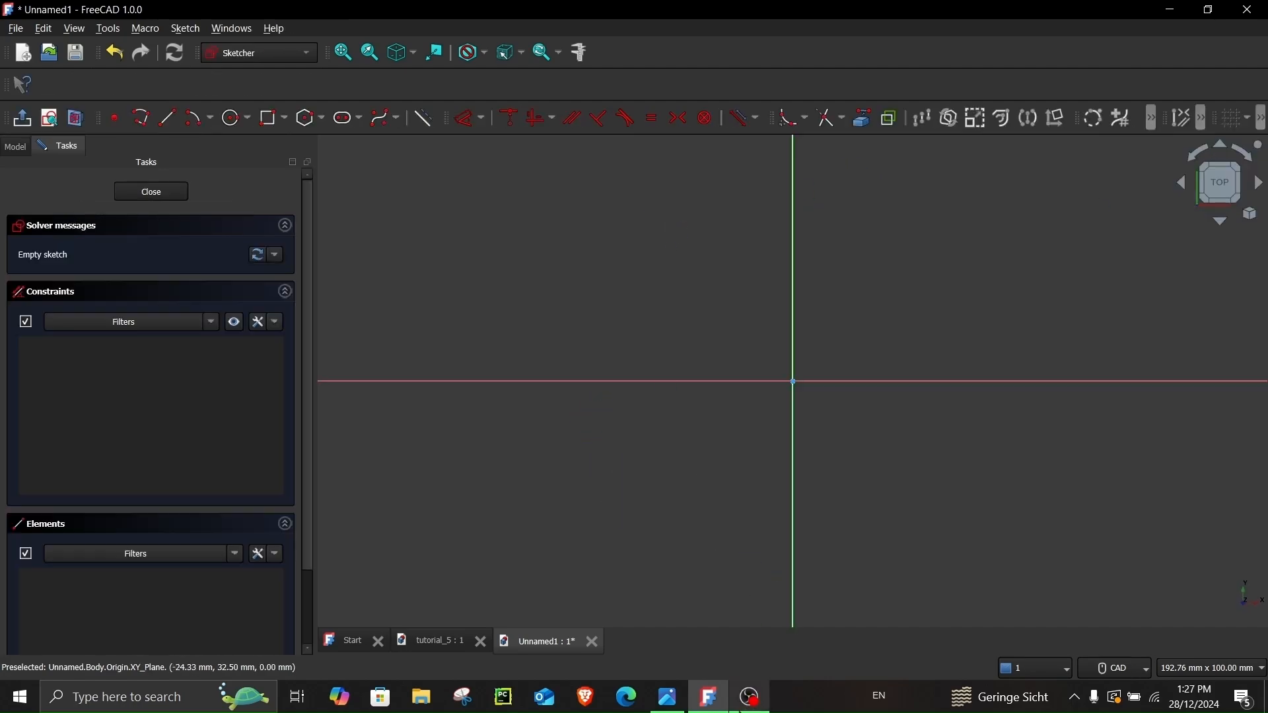
- Switch to the Tutorial 5.png drawing and examine the dimensions in the top view and in sections A-A and B-B
{"action": "left_click", "coordinate": [667, 696]}
{"action": "scroll", "coordinate": [631, 411], "scroll_direction": "up", "scroll_amount": 3}
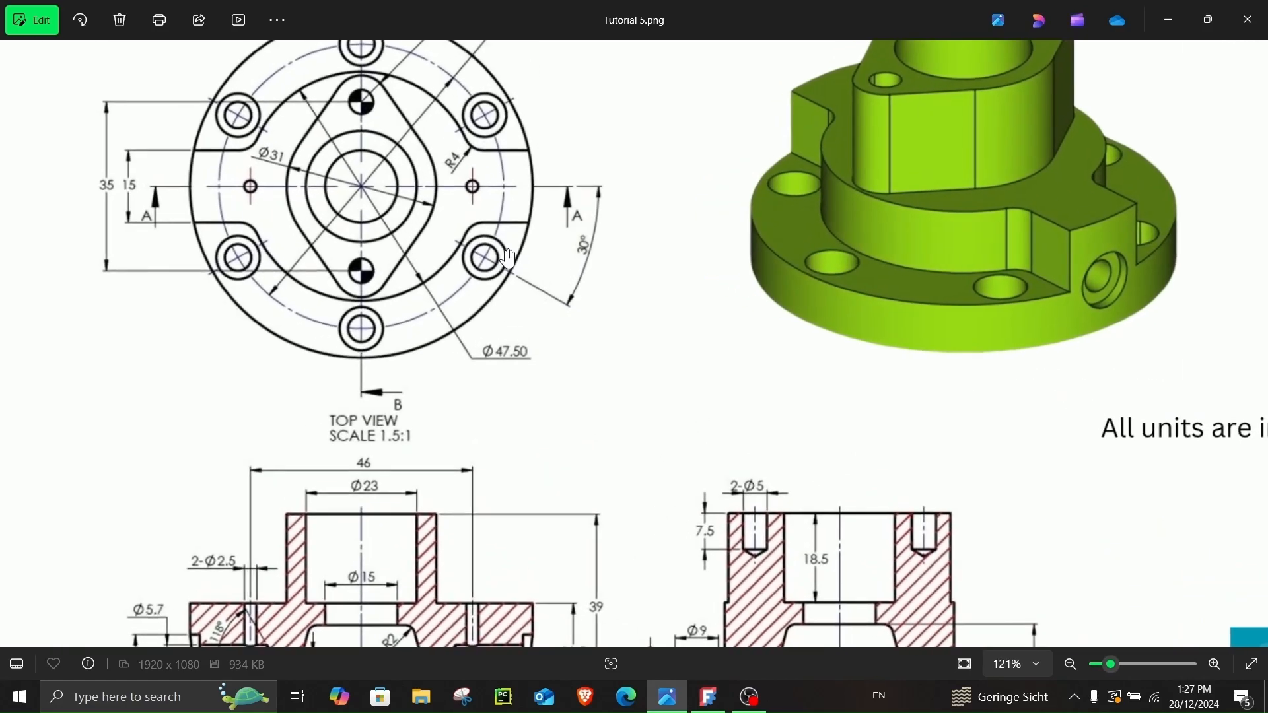
{"action": "scroll", "coordinate": [436, 190], "scroll_direction": "up", "scroll_amount": 3}
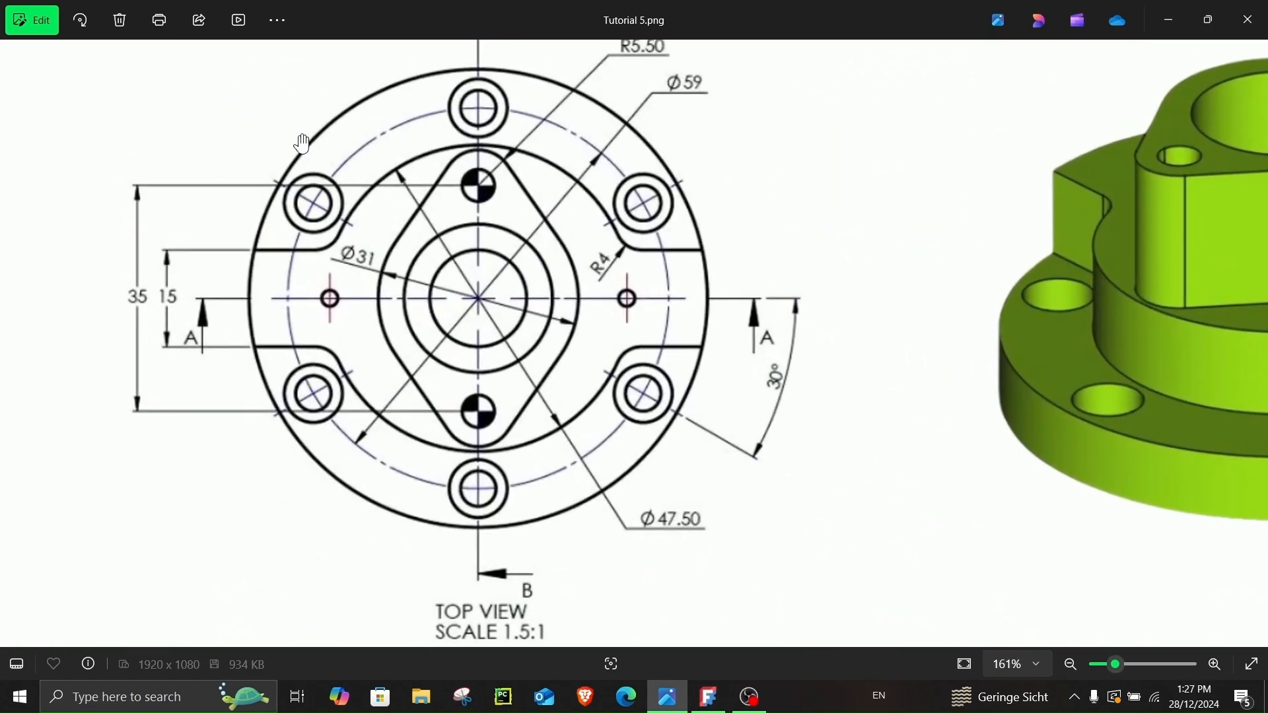
{"action": "scroll", "coordinate": [622, 486], "scroll_direction": "down", "scroll_amount": 5}
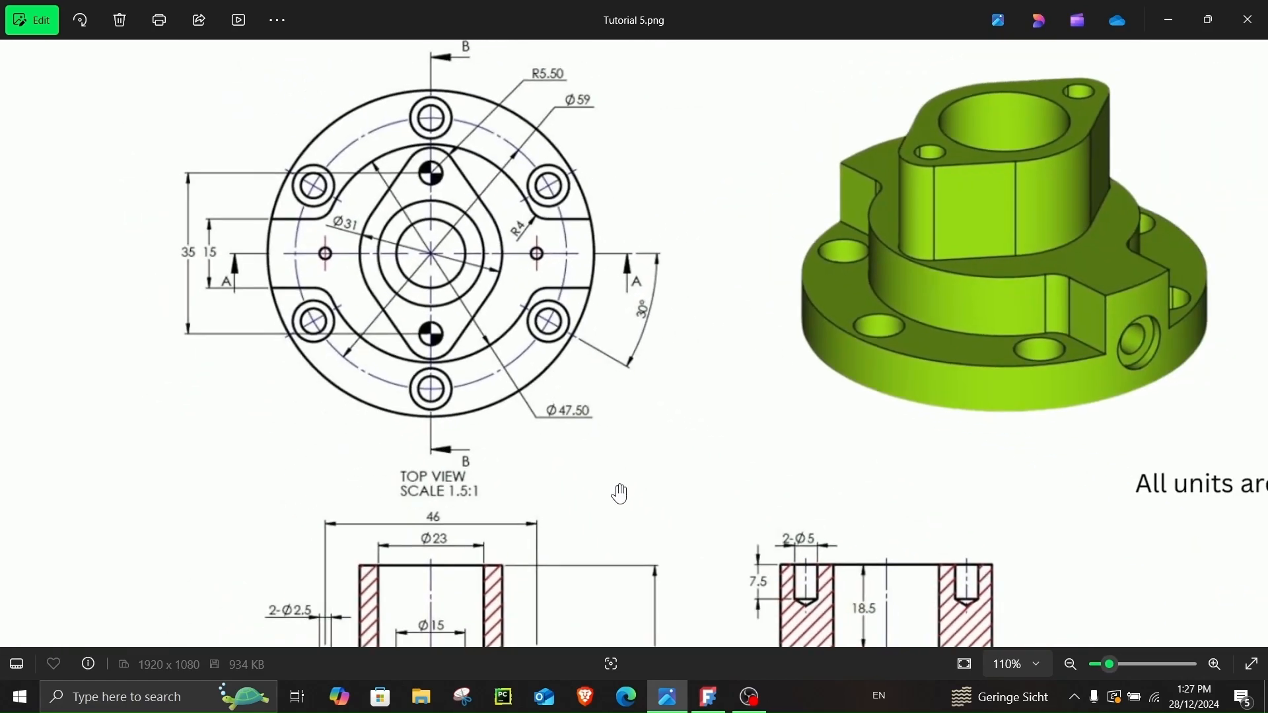
{"action": "scroll", "coordinate": [413, 594], "scroll_direction": "up", "scroll_amount": 4}
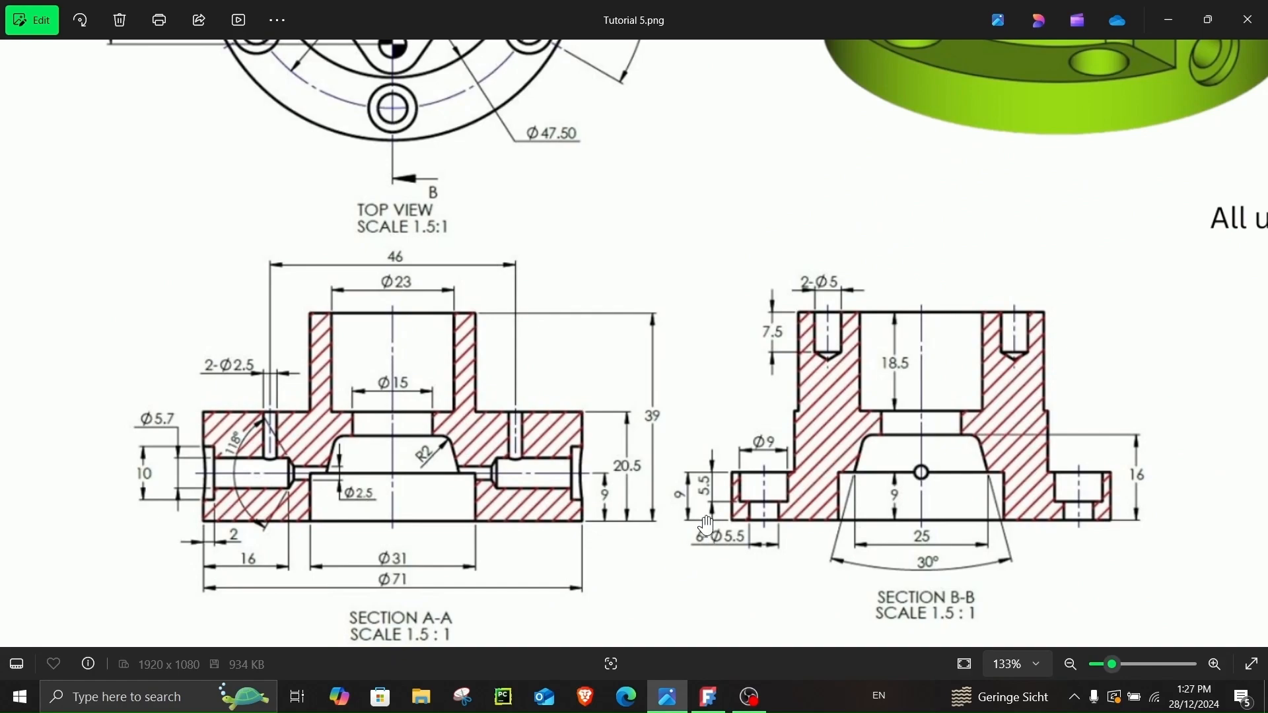
{"action": "scroll", "coordinate": [815, 283], "scroll_direction": "up", "scroll_amount": 1}
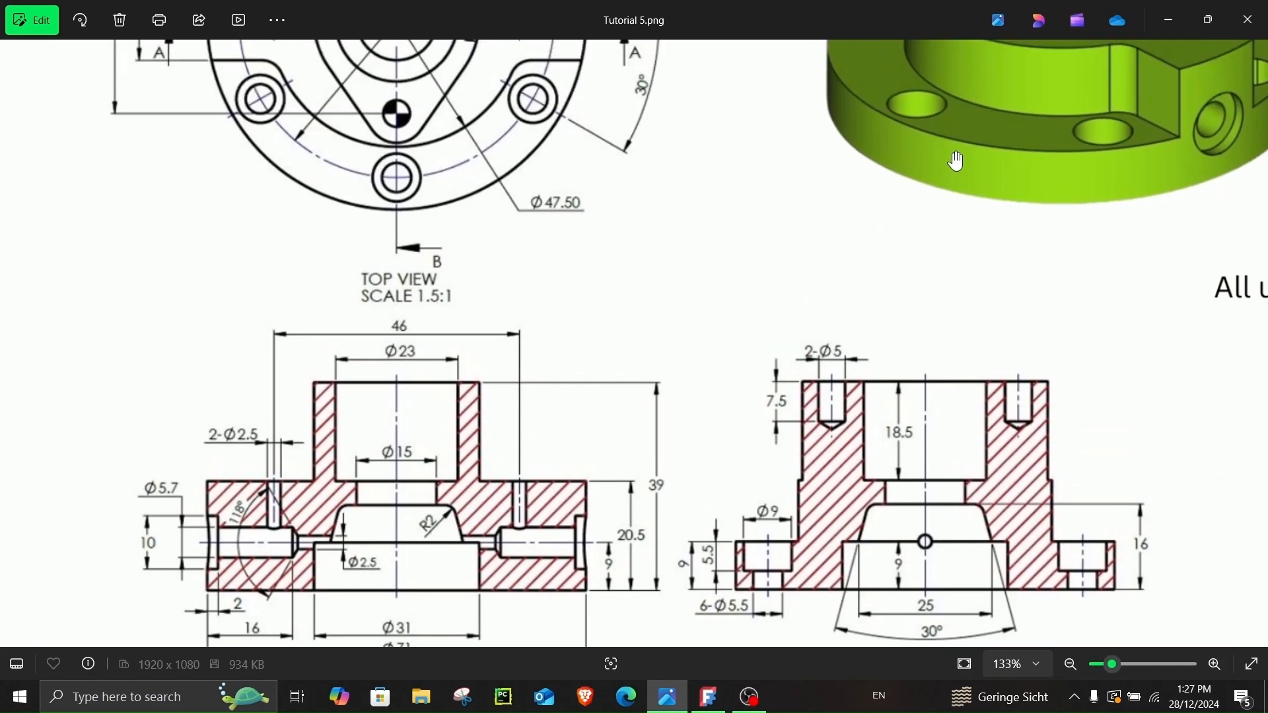
{"action": "scroll", "coordinate": [819, 409], "scroll_direction": "down", "scroll_amount": 1}
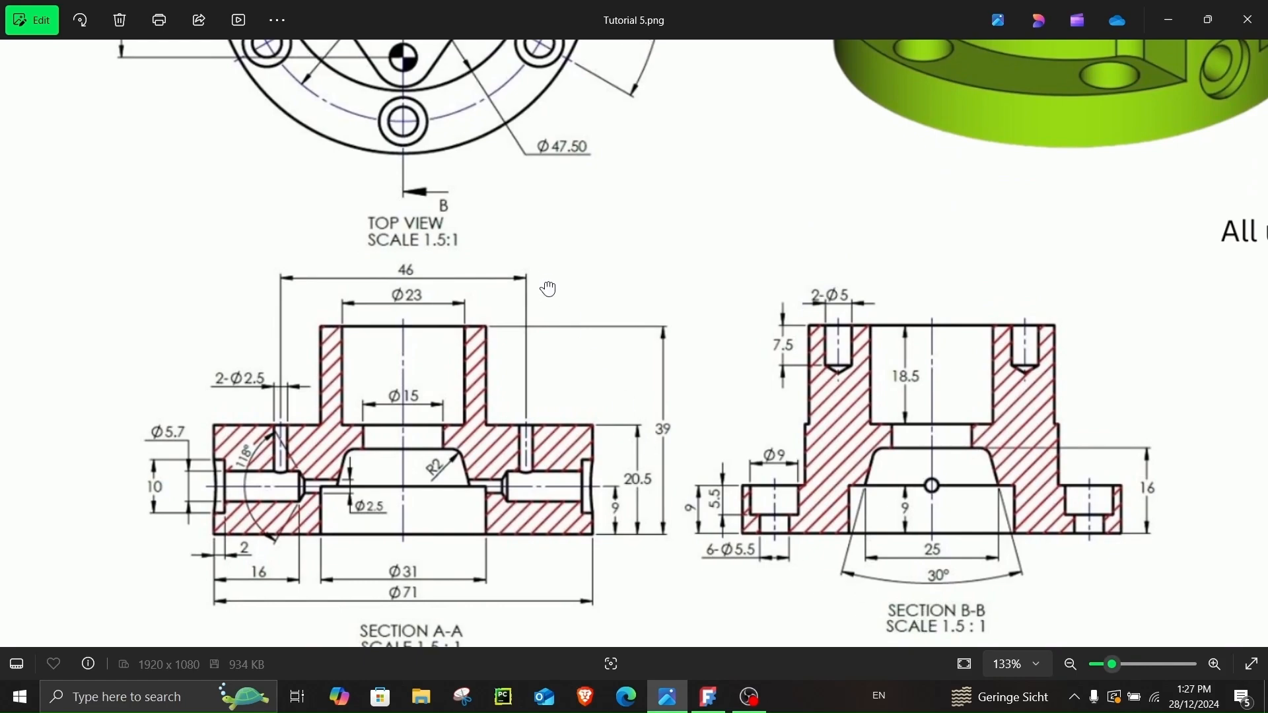
{"action": "left_click_drag", "start_coordinate": [547, 283], "coordinate": [558, 523]}
{"action": "scroll", "coordinate": [541, 526], "scroll_direction": "up", "scroll_amount": 1}
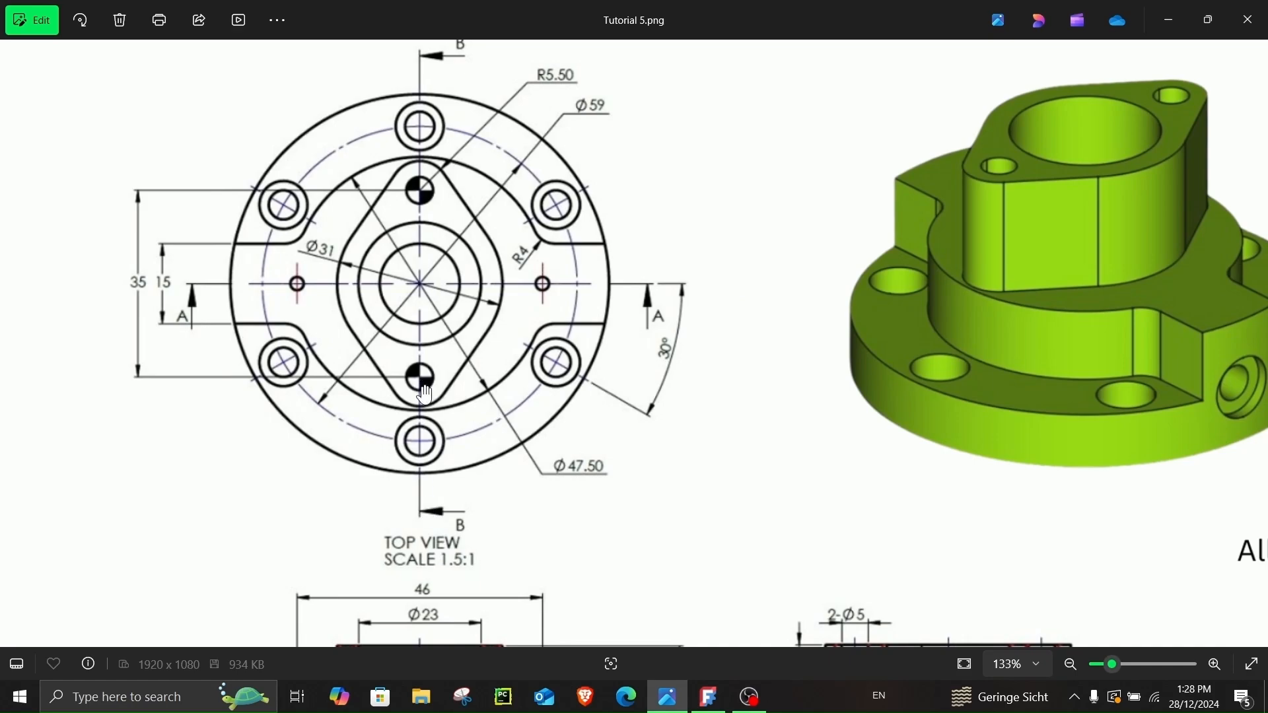
{"action": "scroll", "coordinate": [449, 458], "scroll_direction": "down", "scroll_amount": 3}
{"action": "left_click_drag", "start_coordinate": [469, 601], "coordinate": [471, 552]}
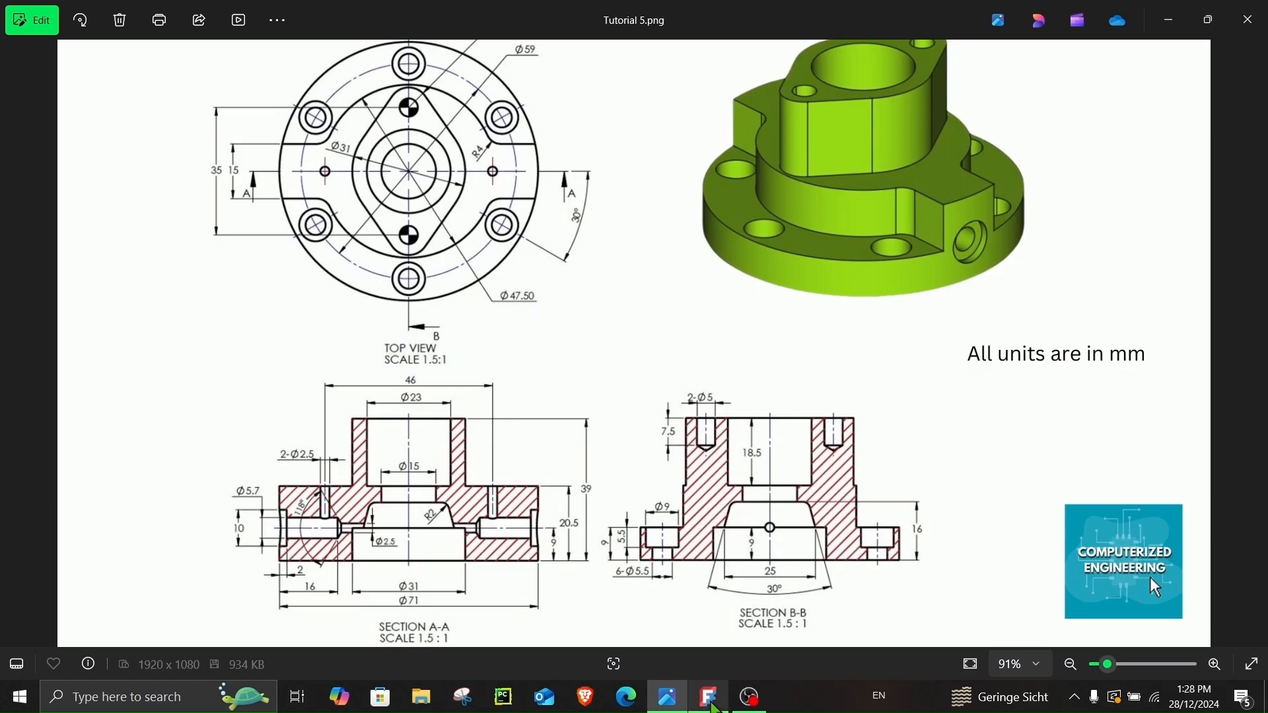
- Switch back to FreeCAD, draw a 71 mm diameter circle centred on the origin and close the sketch
{"action": "left_click", "coordinate": [709, 696]}
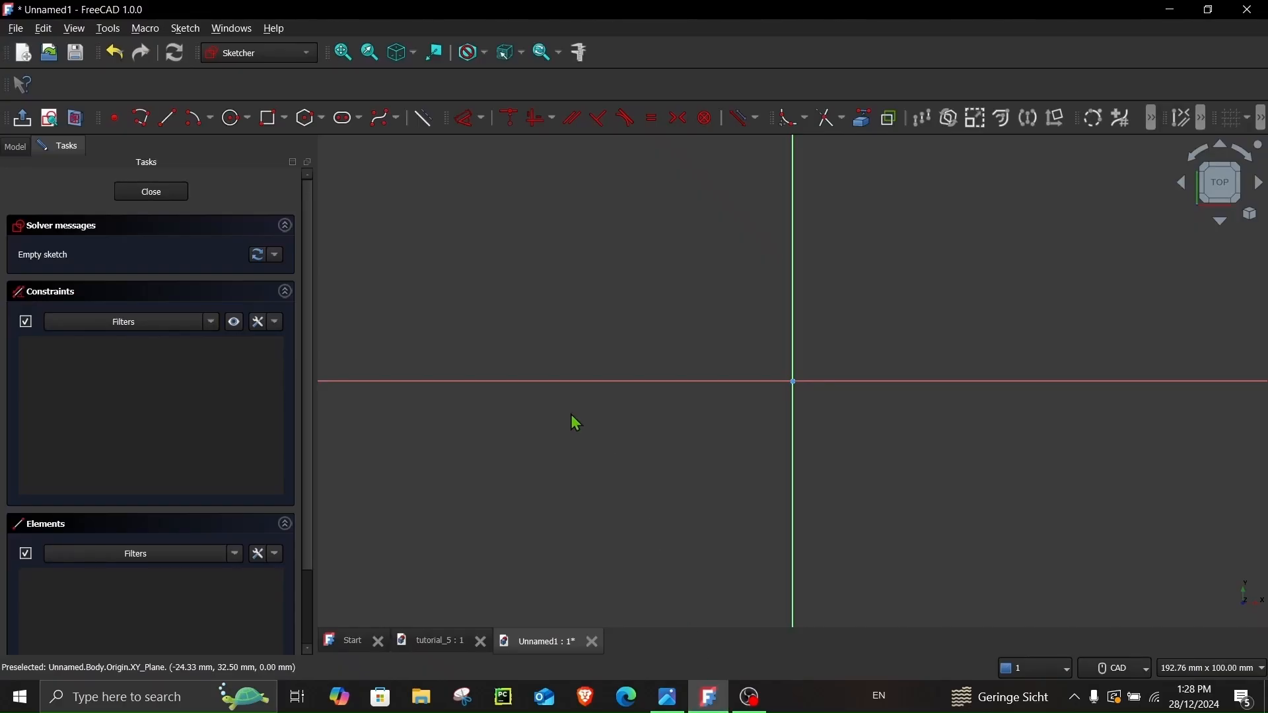
{"action": "left_click", "coordinate": [235, 119]}
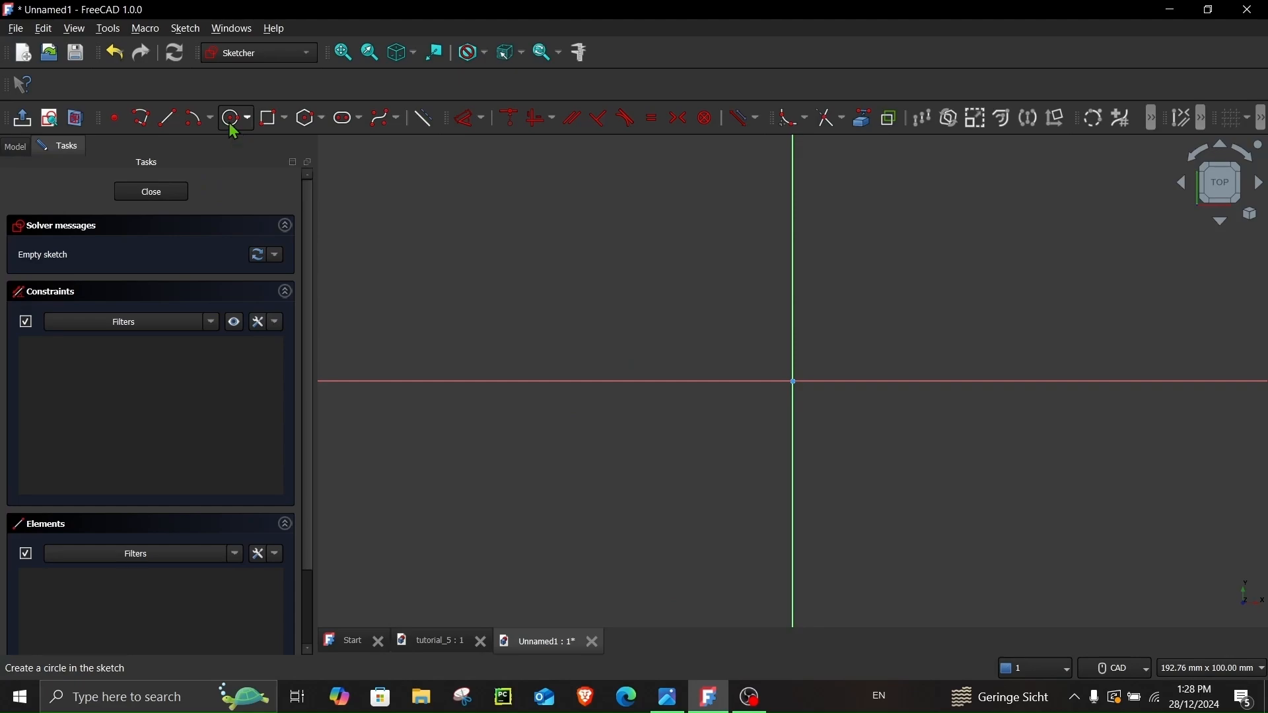
{"action": "left_click", "coordinate": [793, 382]}
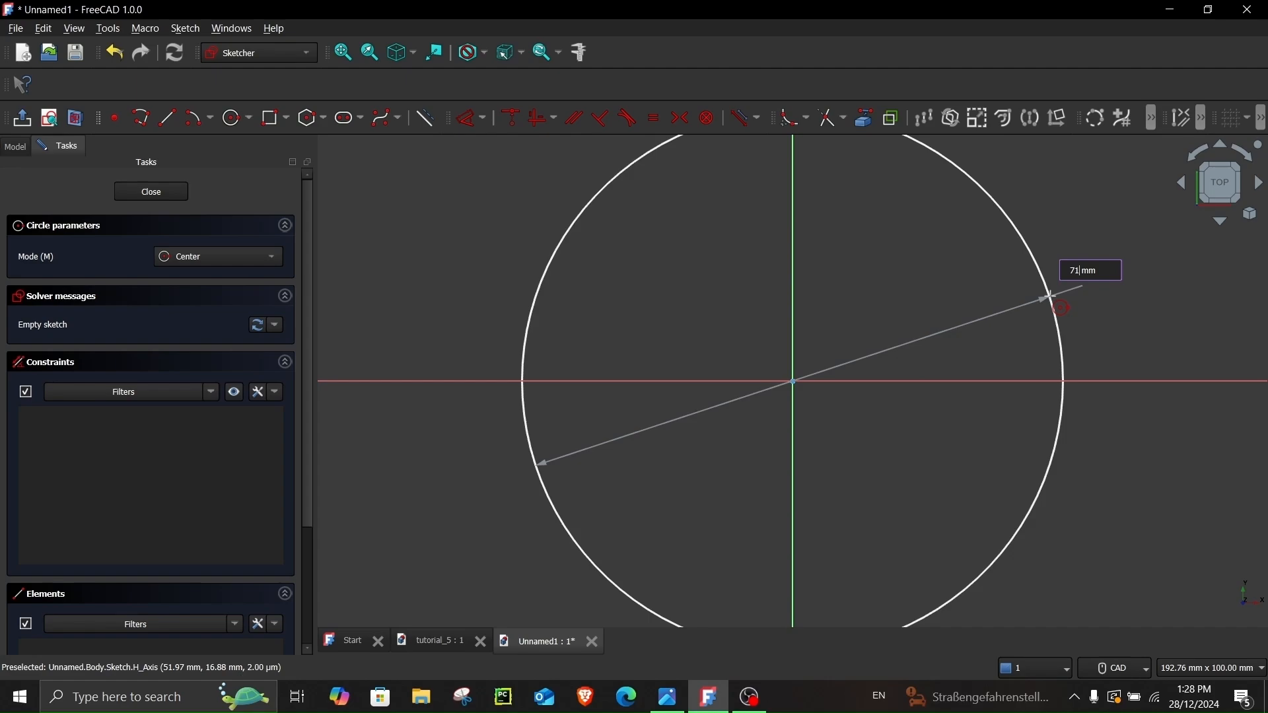
{"action": "key", "text": "Return"}
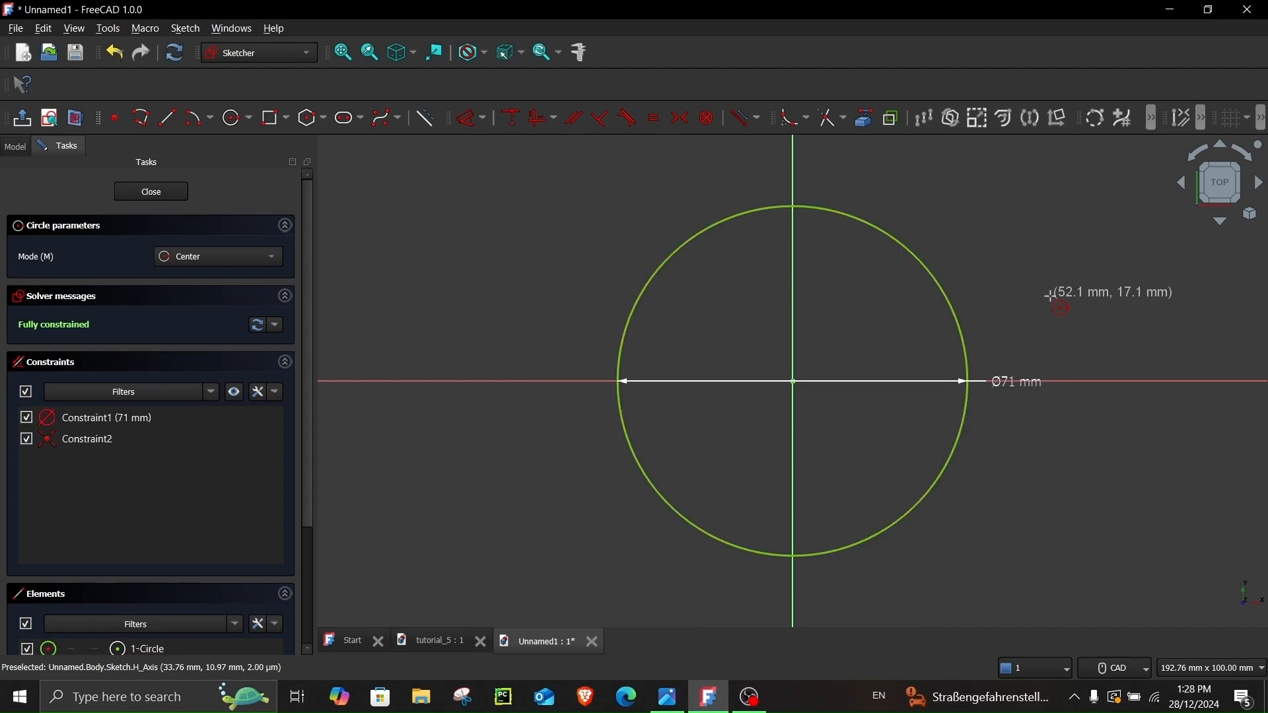
{"action": "left_click", "coordinate": [145, 198]}
- Pad the circle sketch to a length of 9 mm
{"action": "left_click", "coordinate": [19, 147]}
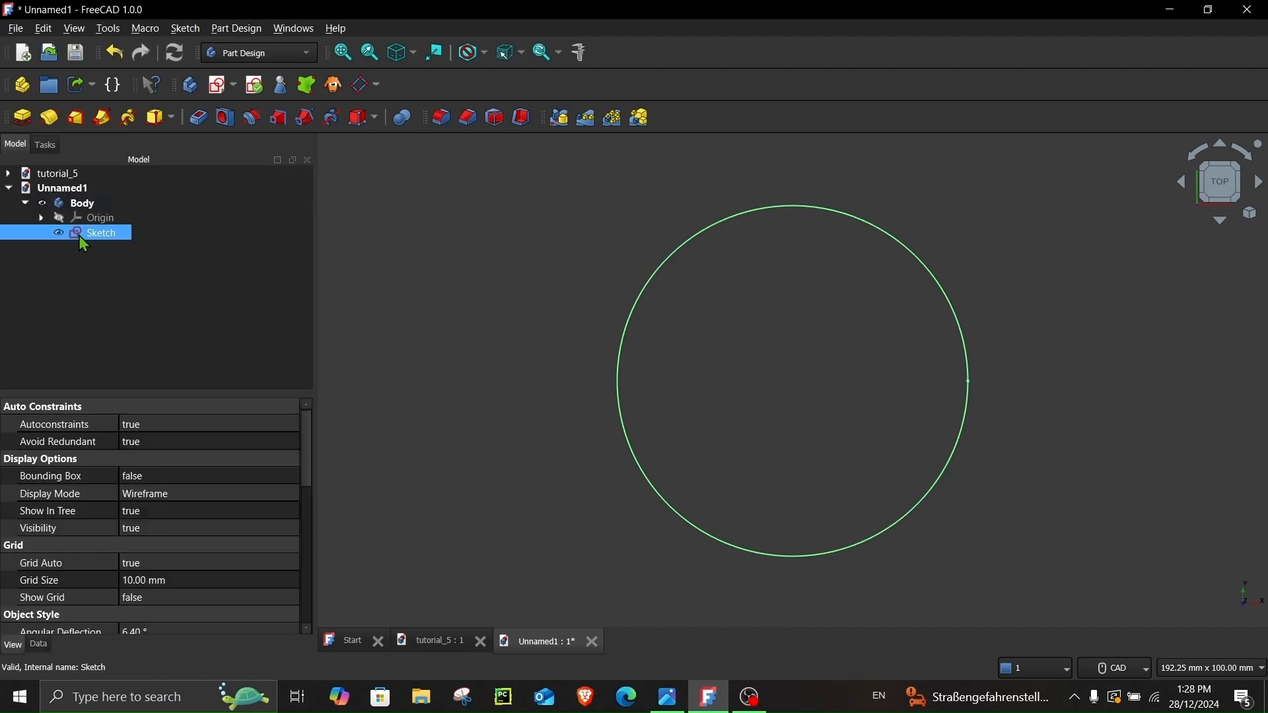
{"action": "left_click", "coordinate": [23, 119]}
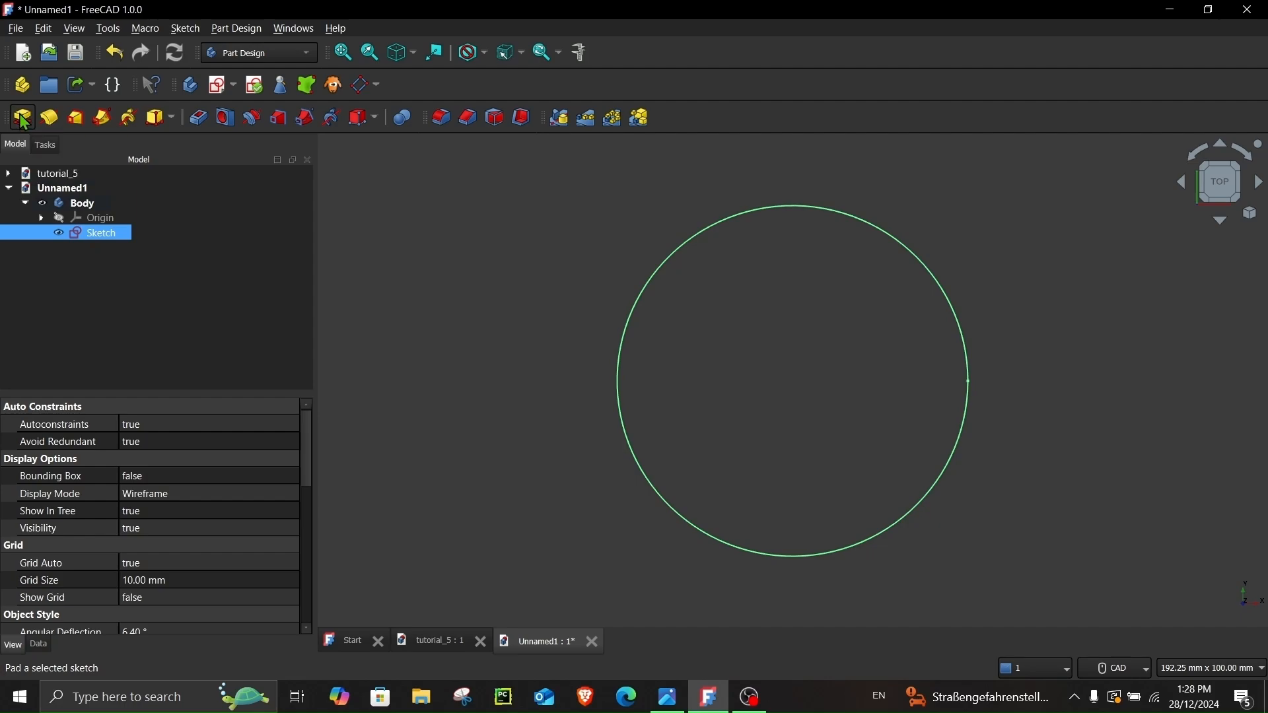
{"action": "type", "text": "9"}
{"action": "key", "text": "Return"}
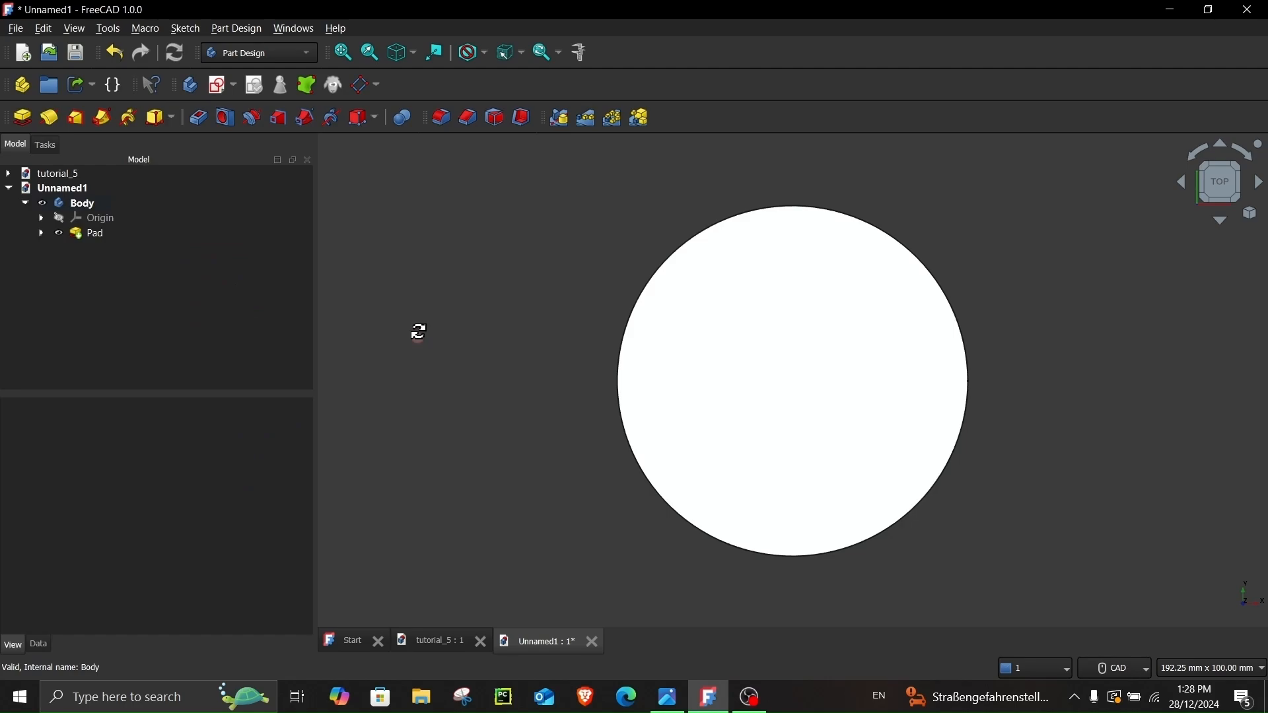
- Consult the top view in the reference drawing and start a new sketch on the disc's top face
{"action": "middle_click_drag", "start_coordinate": [420, 335], "coordinate": [416, 277]}
{"action": "middle_click_drag", "start_coordinate": [465, 359], "coordinate": [467, 336]}
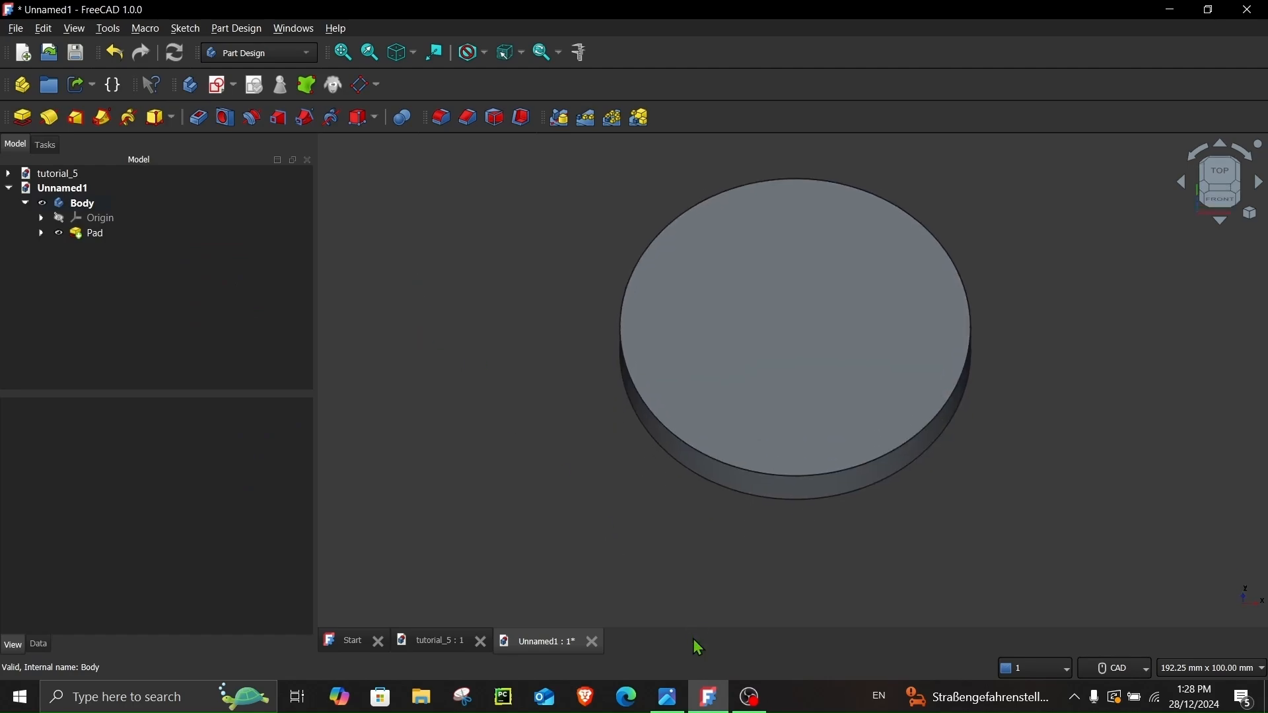
{"action": "left_click", "coordinate": [668, 697]}
{"action": "scroll", "coordinate": [378, 169], "scroll_direction": "up", "scroll_amount": 4}
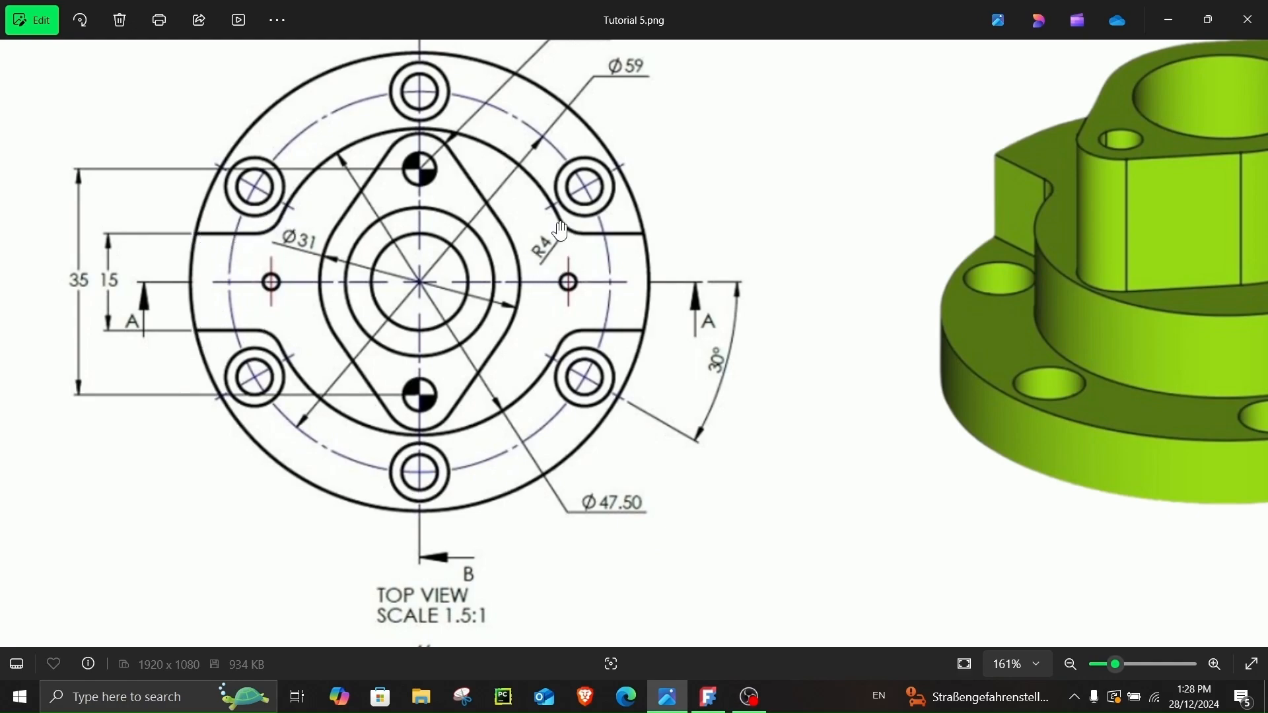
{"action": "left_click", "coordinate": [711, 702]}
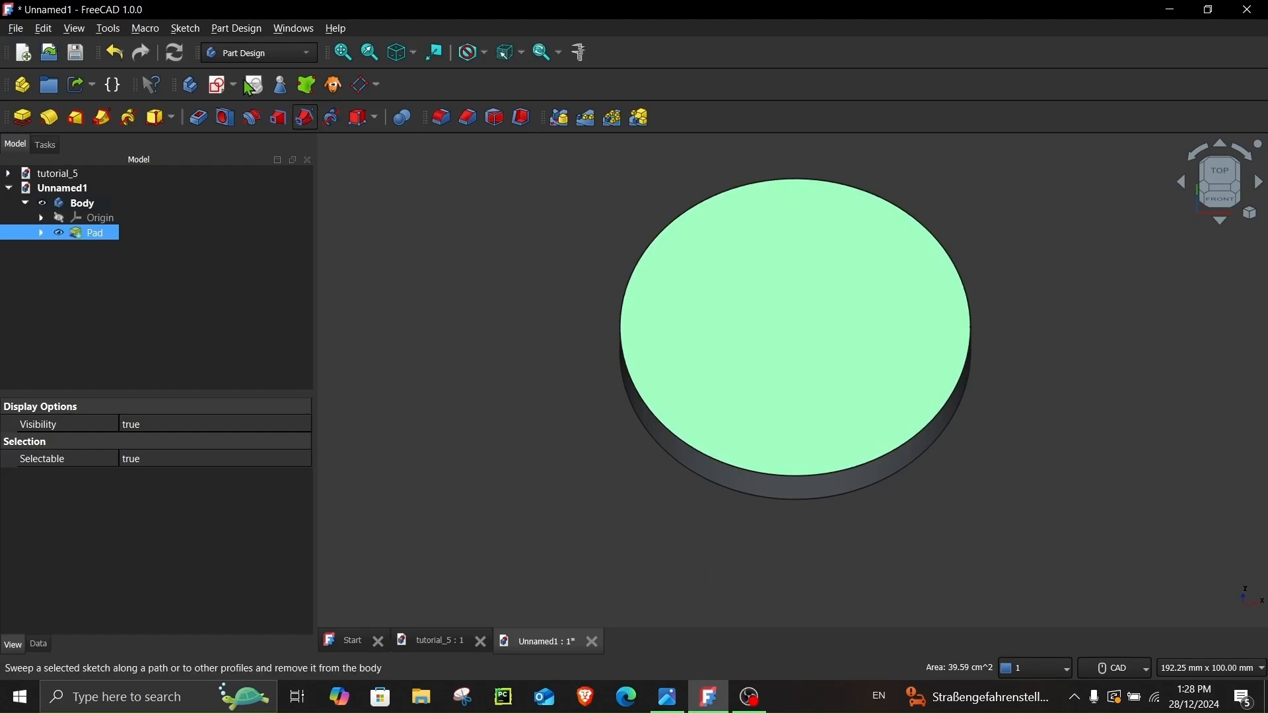
{"action": "left_click", "coordinate": [217, 95]}
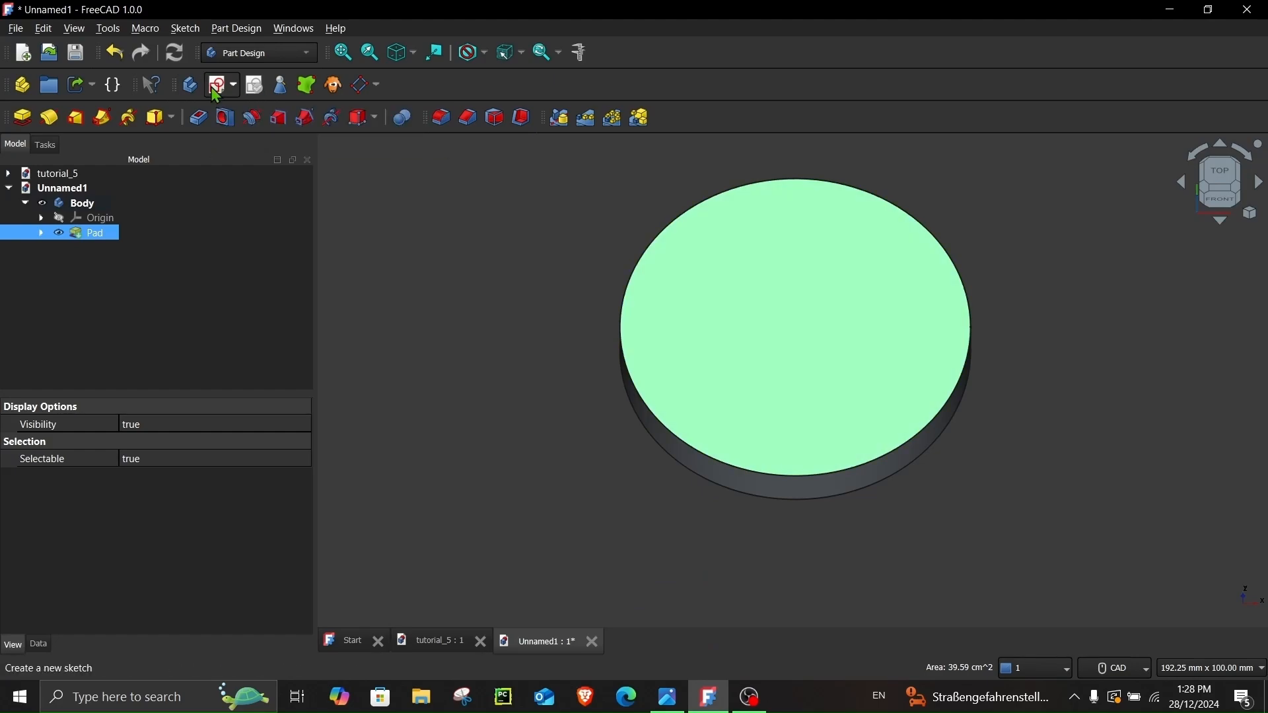
- Sketch a circle centred on the origin, about two thirds of the disc's diameter
{"action": "scroll", "coordinate": [941, 413], "scroll_direction": "up", "scroll_amount": 2}
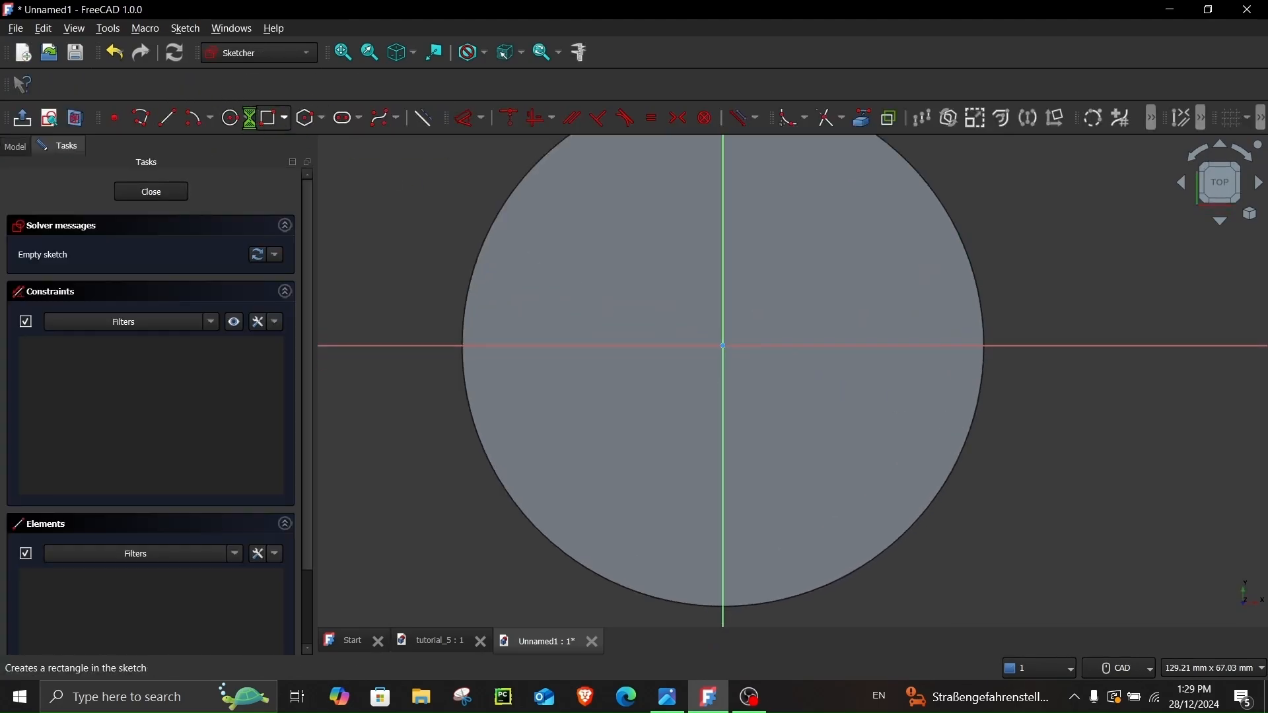
{"action": "left_click", "coordinate": [234, 117]}
{"action": "left_click", "coordinate": [722, 346]}
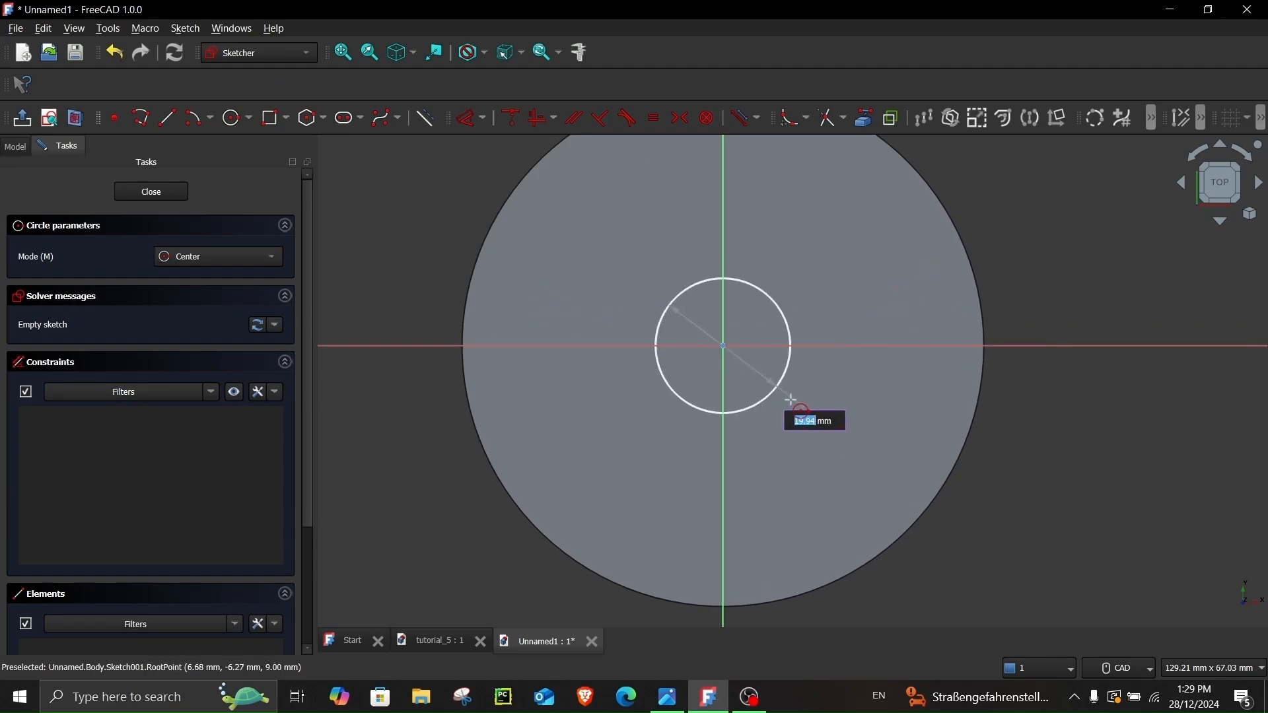
{"action": "left_click", "coordinate": [842, 470]}
- Bring the disc's outer edge into the sketch as external geometry
{"action": "left_click", "coordinate": [167, 119]}
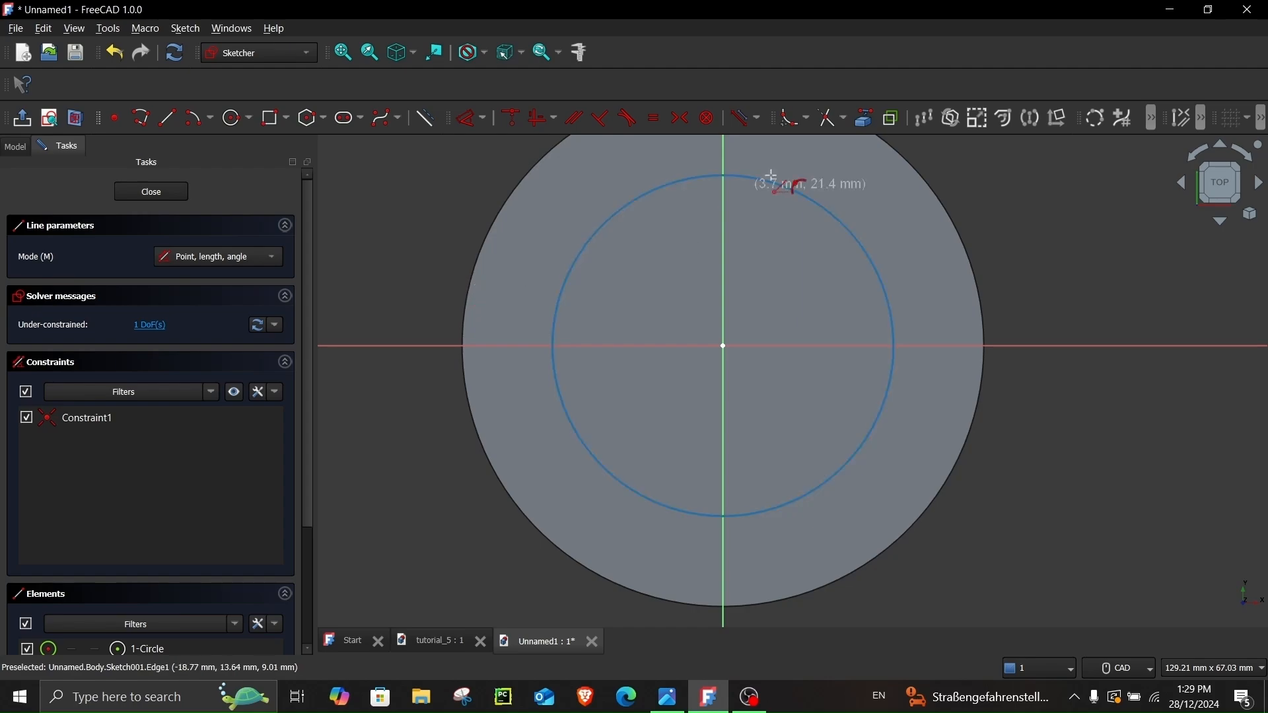
{"action": "left_click", "coordinate": [865, 119]}
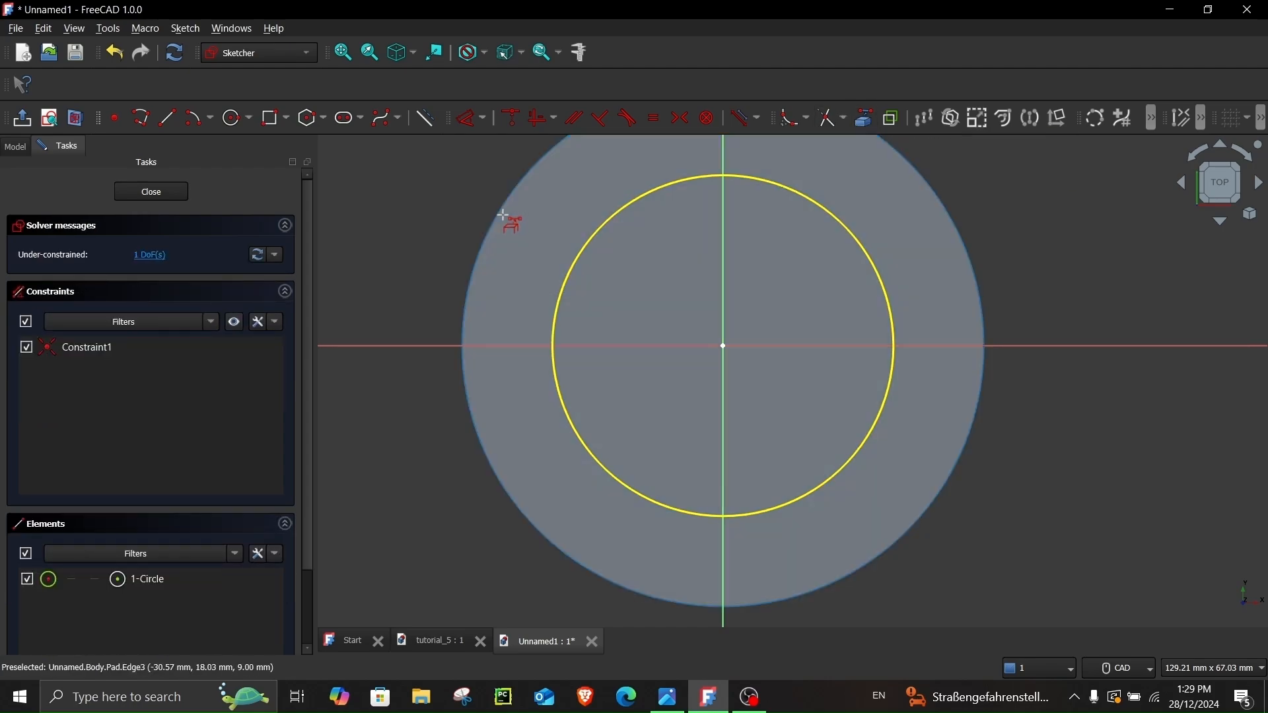
{"action": "left_click", "coordinate": [470, 285]}
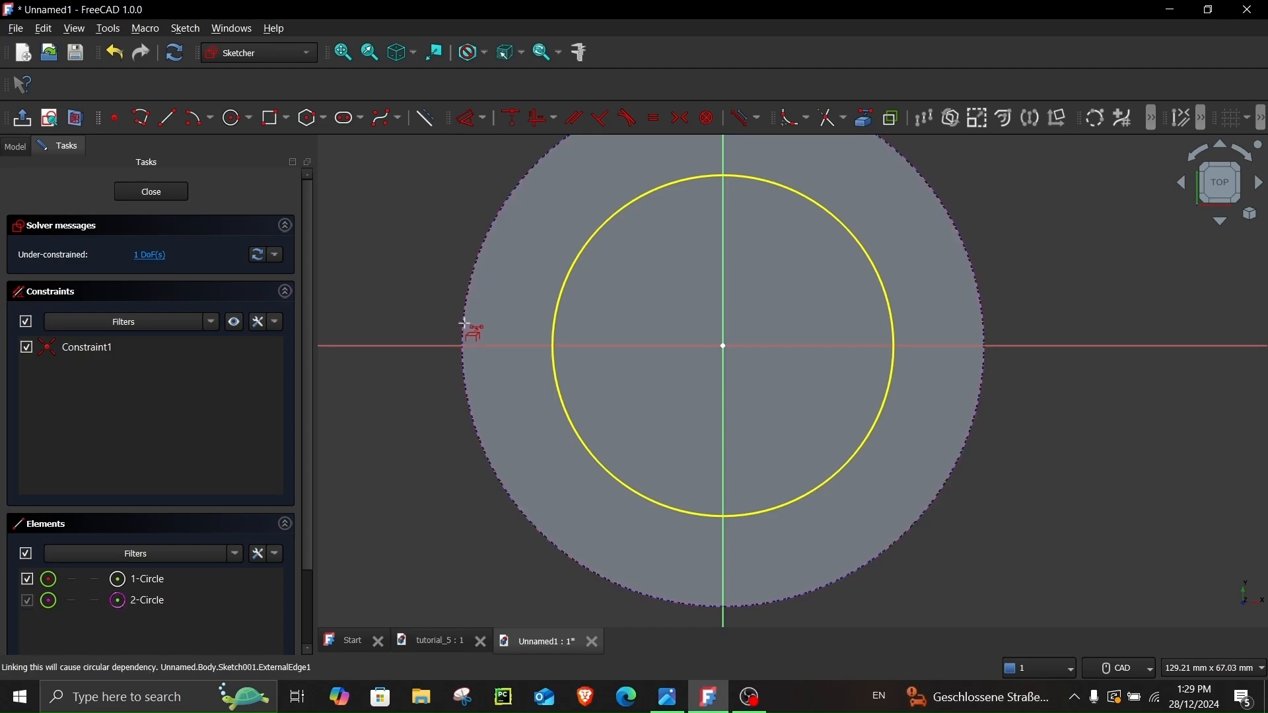
{"action": "key", "text": "Escape"}
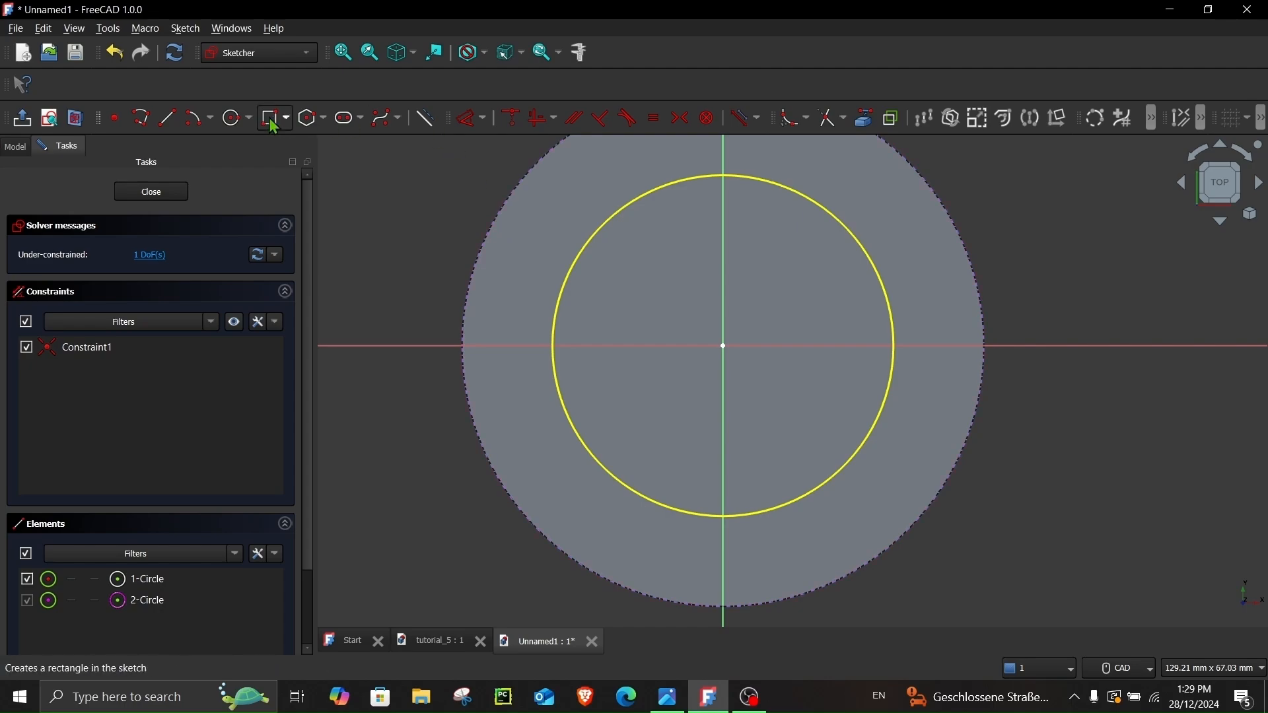
- Draw two horizontal lines joining the disc's outer edge to the inner circle on its left side, one above and one below the horizontal axis
{"action": "left_click", "coordinate": [167, 120]}
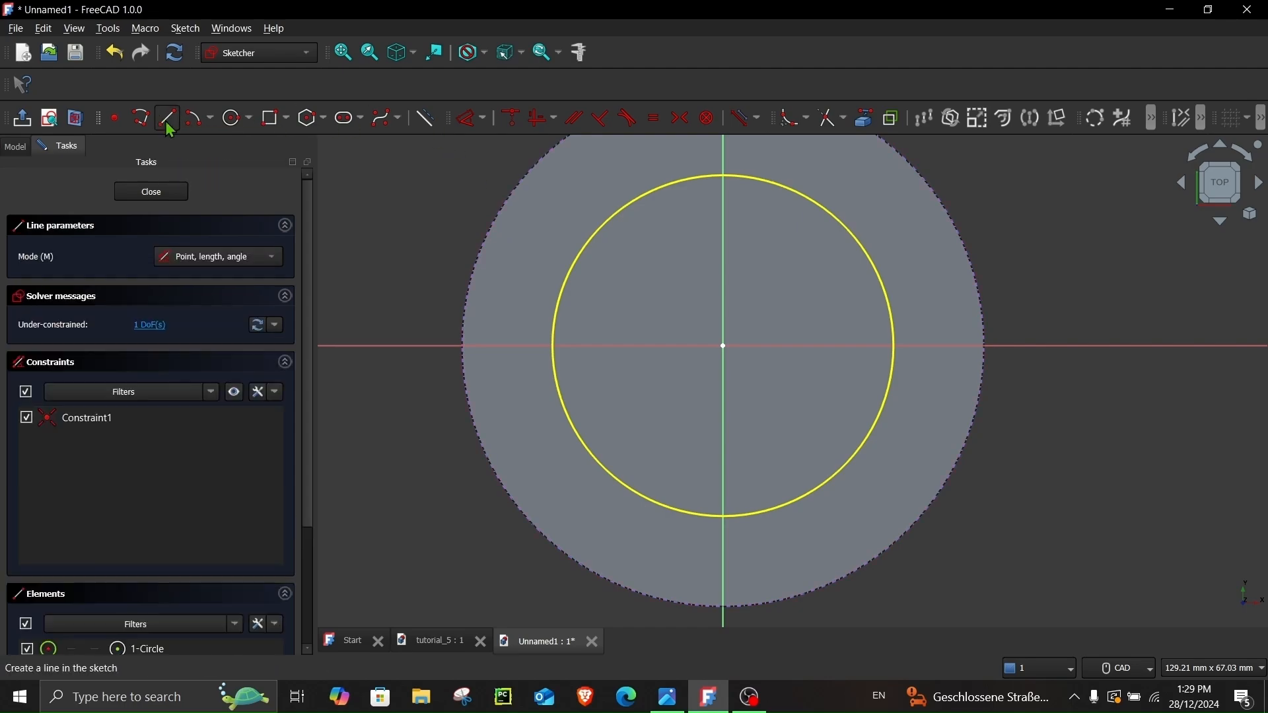
{"action": "left_click", "coordinate": [467, 295]}
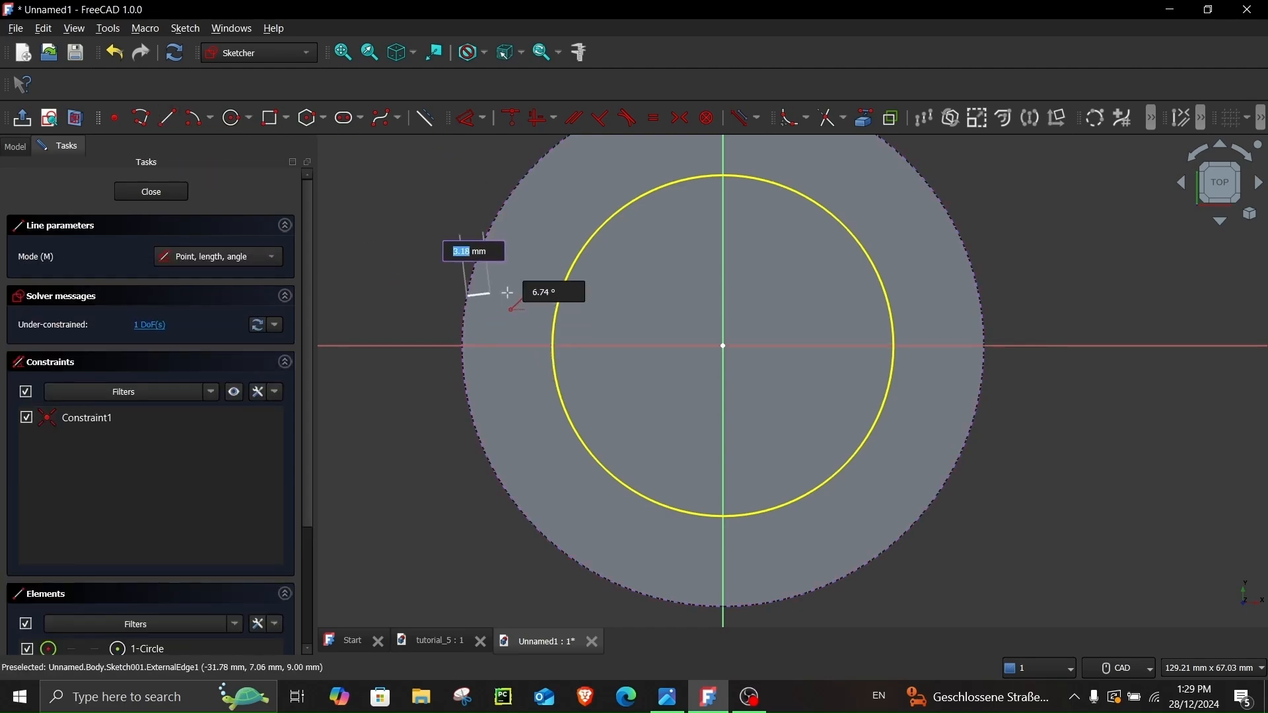
{"action": "left_click", "coordinate": [560, 298]}
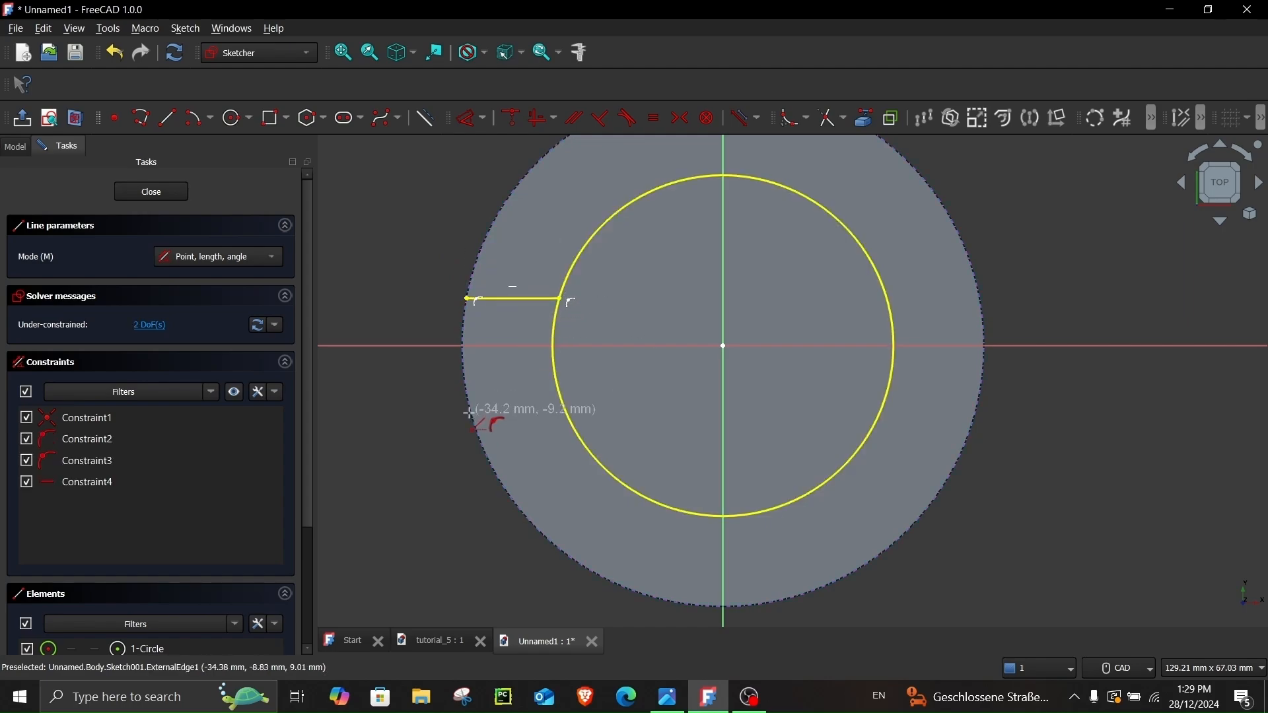
{"action": "left_click", "coordinate": [472, 413]}
{"action": "left_click", "coordinate": [566, 414]}
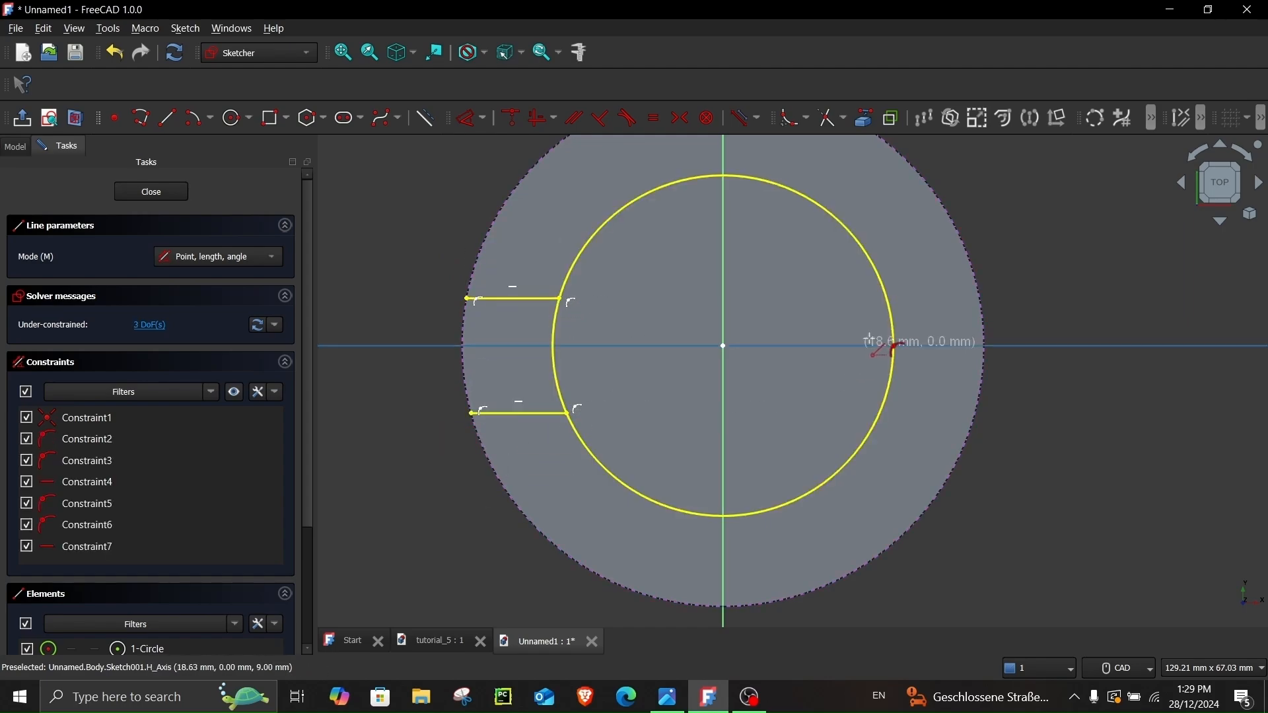
- Draw two lines joining the inner circle's right side to the disc's outer edge, one above and one below the horizontal axis
{"action": "left_click", "coordinate": [890, 306]}
{"action": "left_click", "coordinate": [982, 306]}
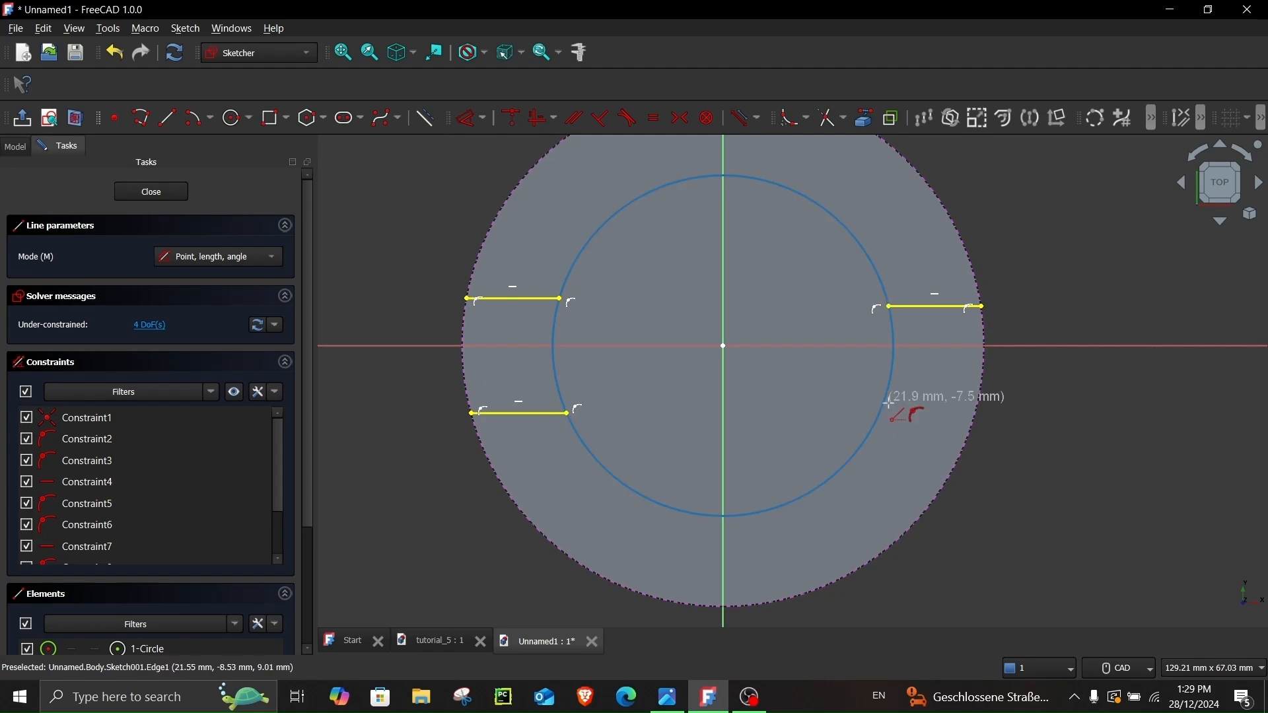
{"action": "left_click", "coordinate": [879, 418]}
{"action": "left_click", "coordinate": [974, 422]}
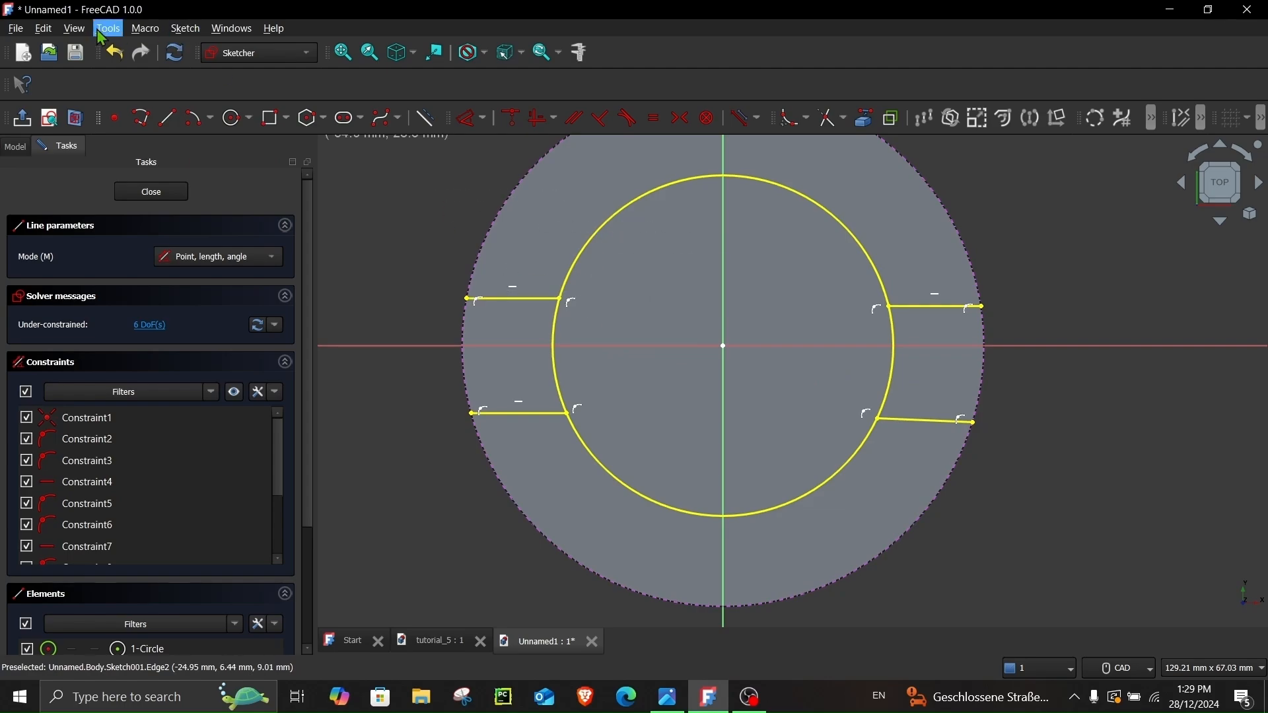
- Look through the Sketcher appearance and display preferences without changing them
{"action": "left_click", "coordinate": [44, 28]}
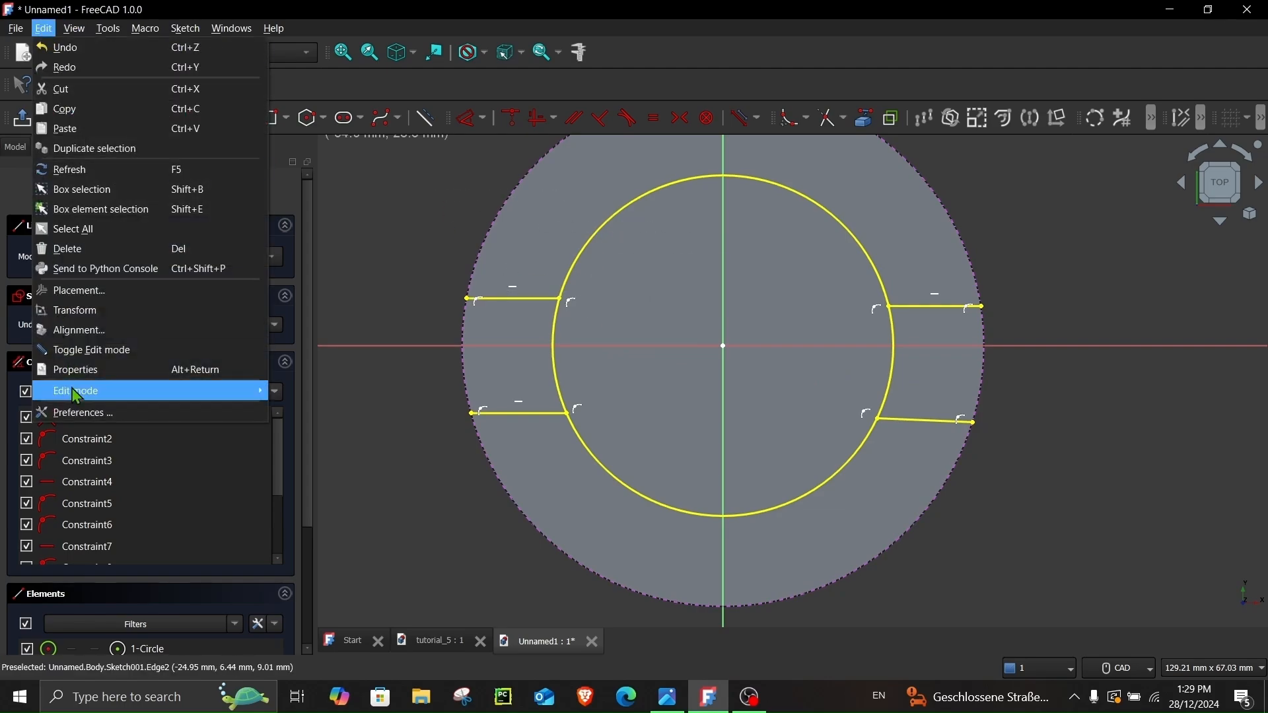
{"action": "left_click", "coordinate": [77, 414]}
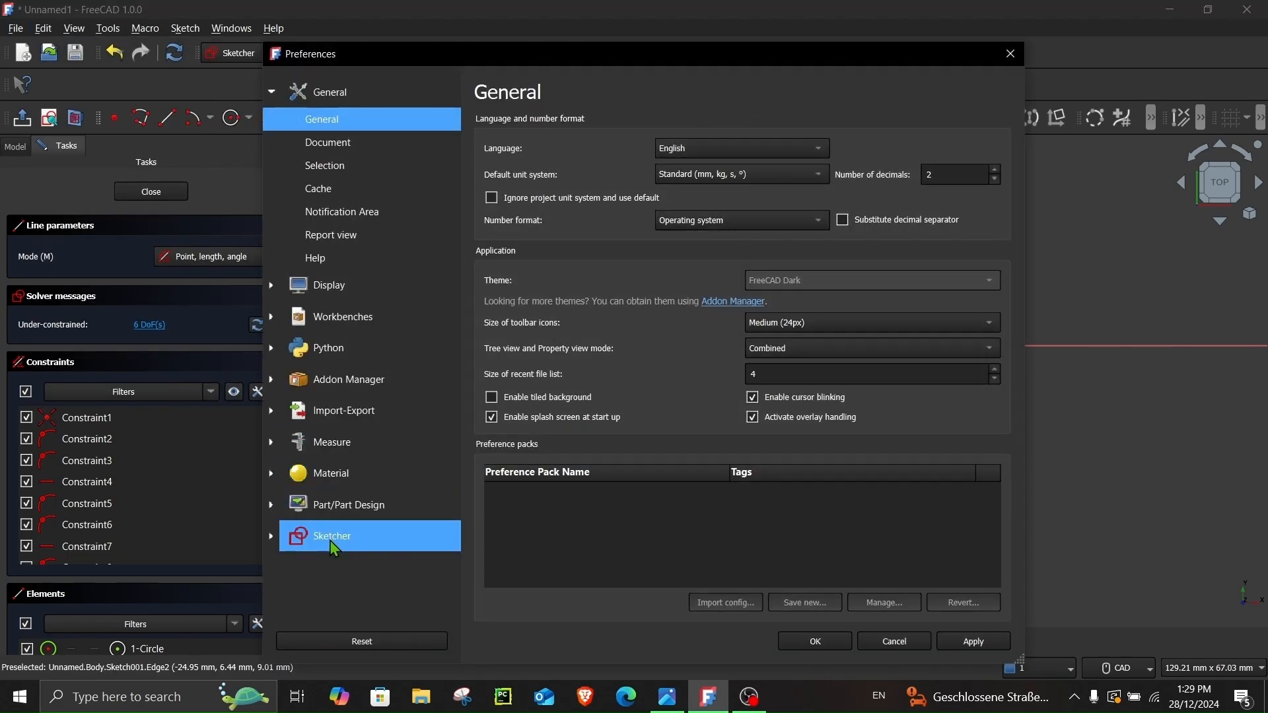
{"action": "left_click", "coordinate": [330, 540]}
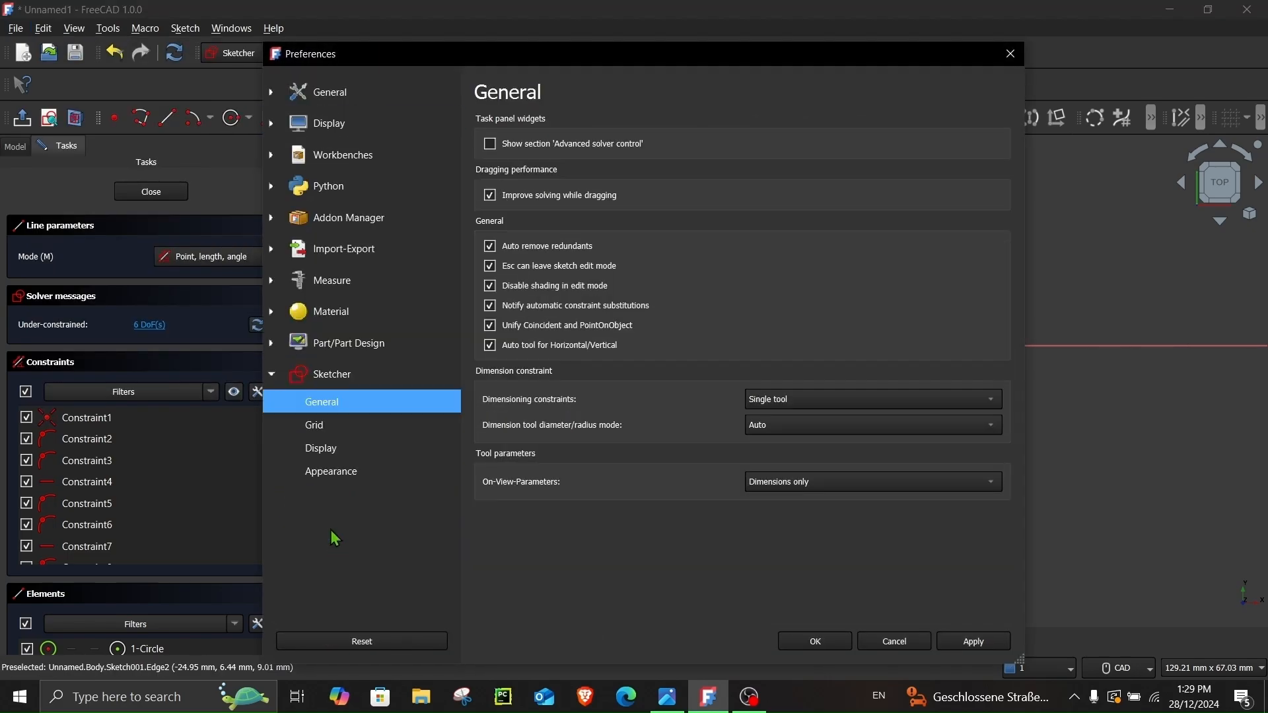
{"action": "left_click", "coordinate": [350, 473]}
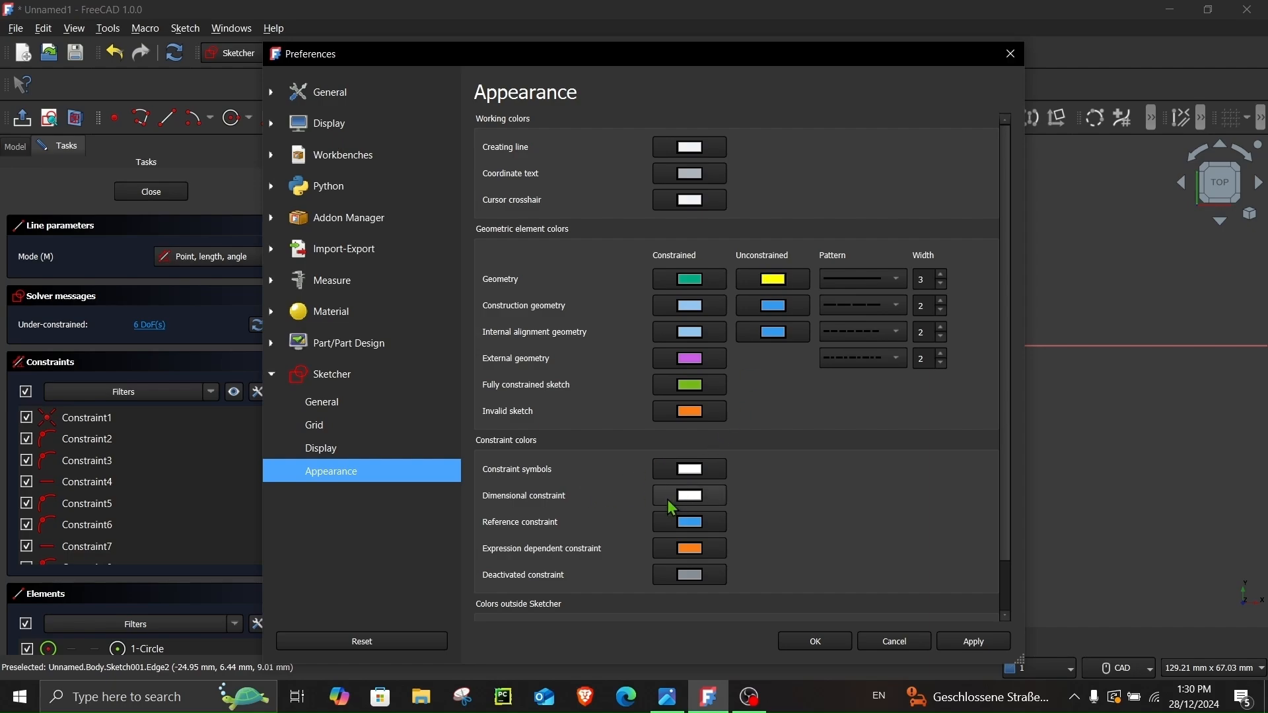
{"action": "left_click", "coordinate": [323, 449]}
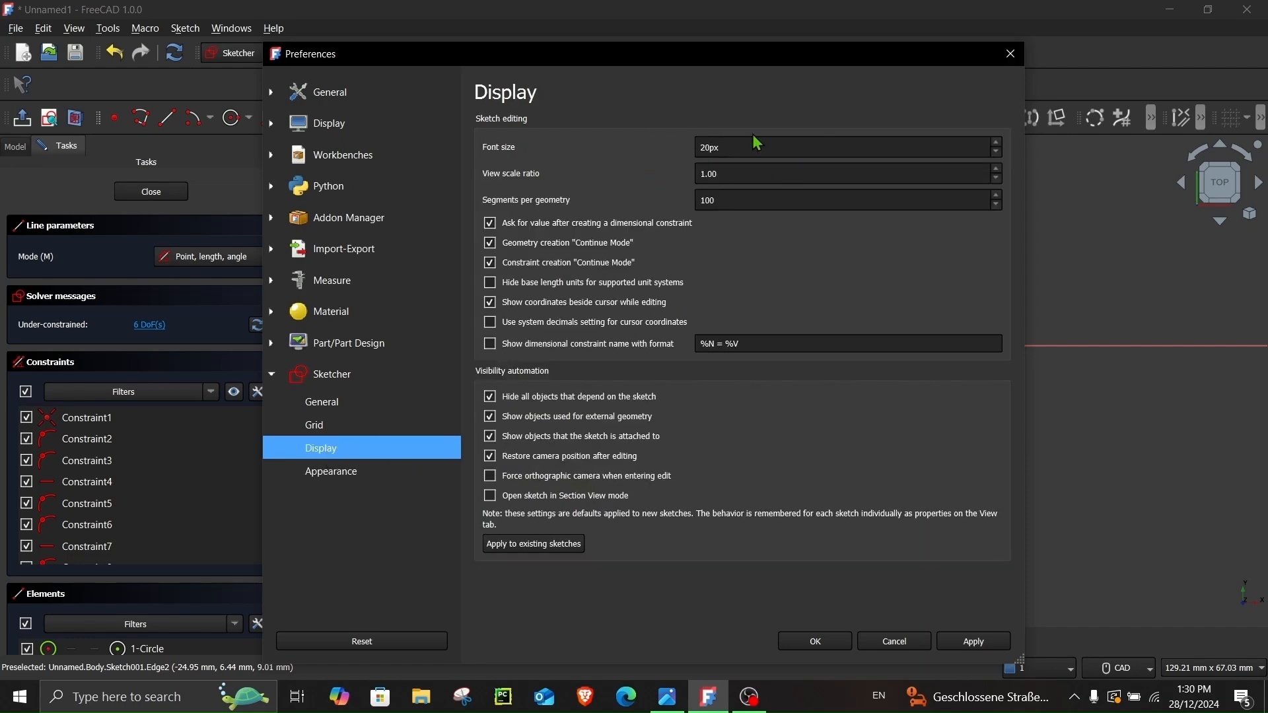
{"action": "left_click", "coordinate": [885, 642]}
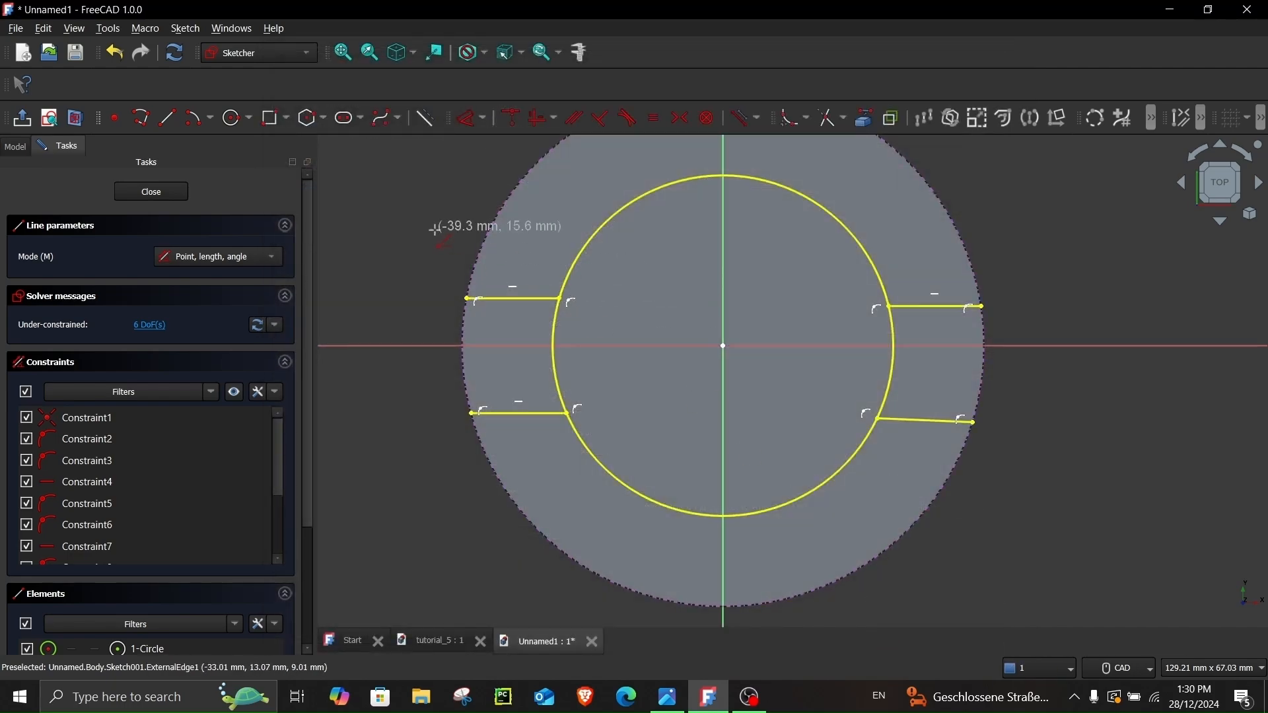
- Sketch a circle centred on the origin and passing through the upper left line's outer endpoint on the disc's edge
{"action": "scroll", "coordinate": [541, 266], "scroll_direction": "down", "scroll_amount": 2}
{"action": "scroll", "coordinate": [603, 245], "scroll_direction": "up", "scroll_amount": 2}
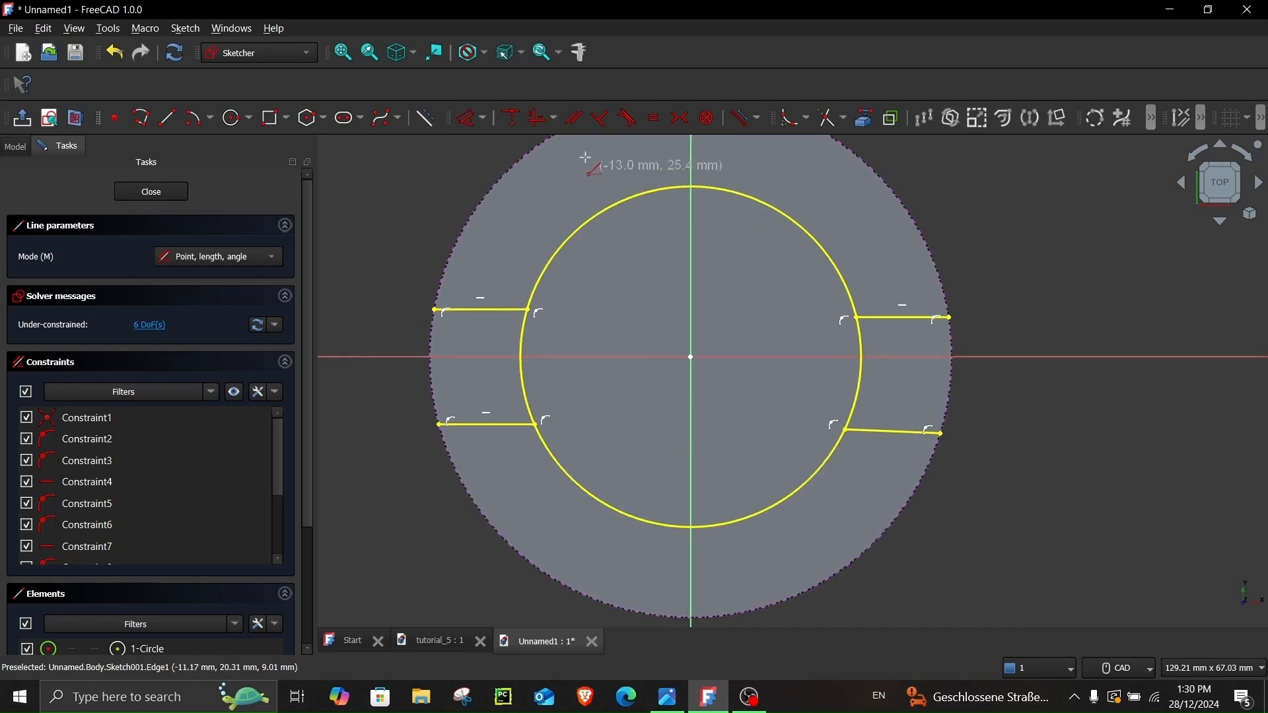
{"action": "left_click", "coordinate": [233, 118]}
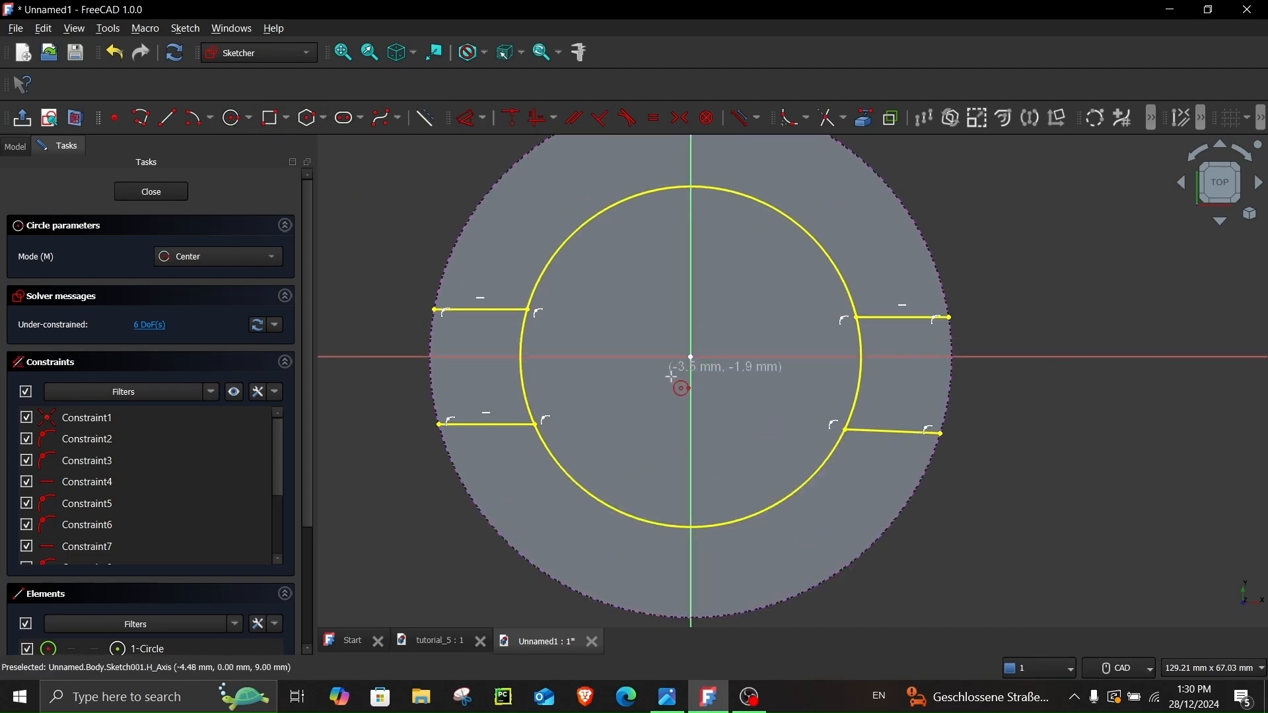
{"action": "left_click", "coordinate": [691, 357]}
{"action": "left_click", "coordinate": [435, 309]}
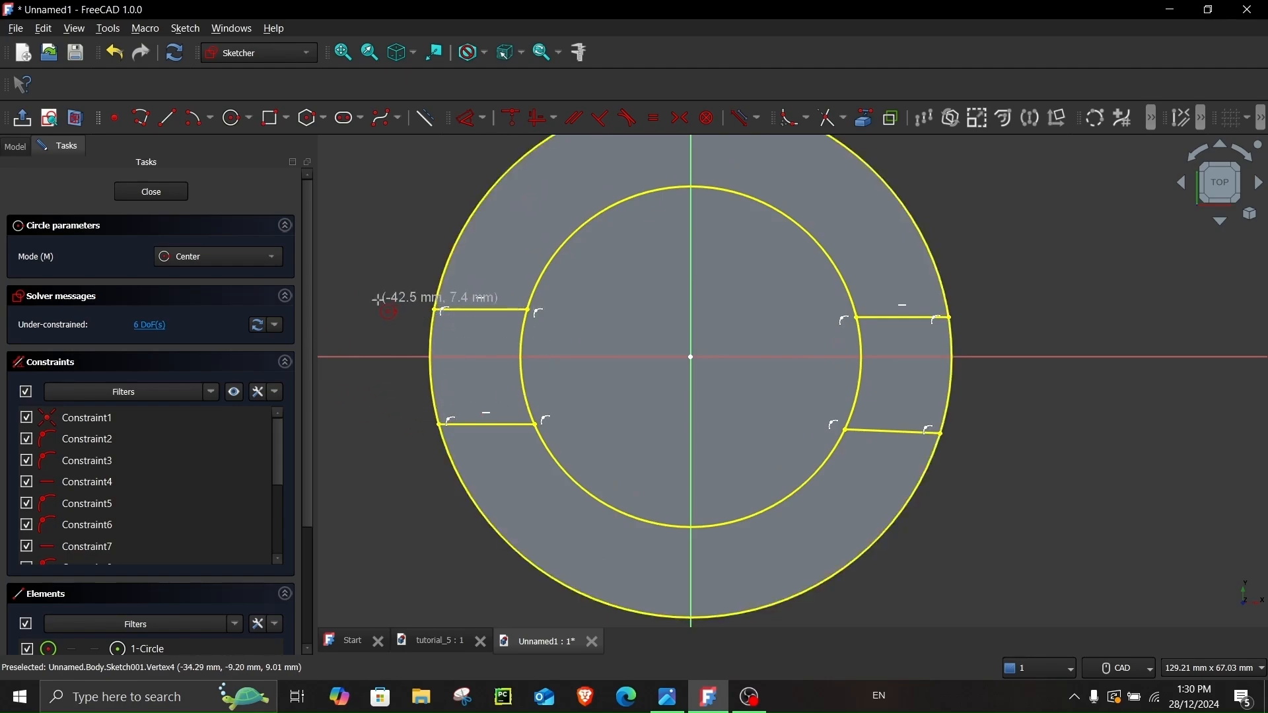
- Consult the drawing's top view, set the inner circle's diameter to 47.5 mm and try to dimension the outer circle at 71 mm
{"action": "left_click", "coordinate": [668, 698]}
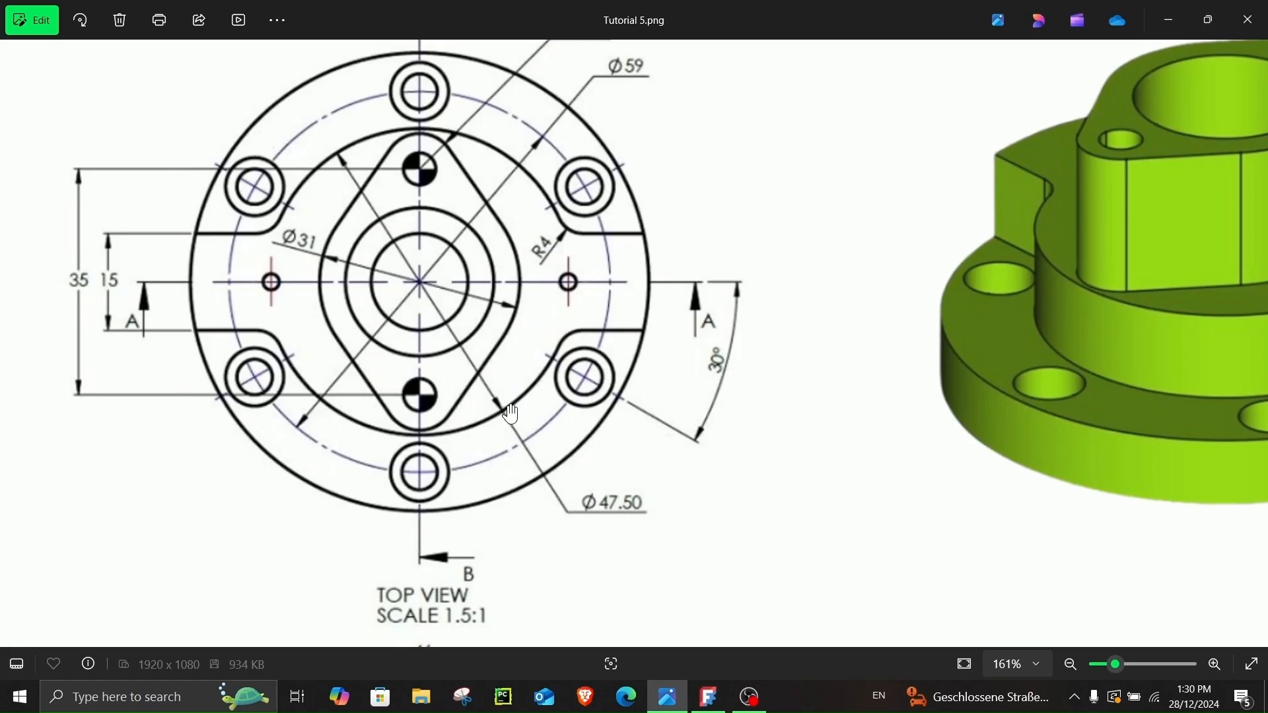
{"action": "left_click", "coordinate": [668, 697]}
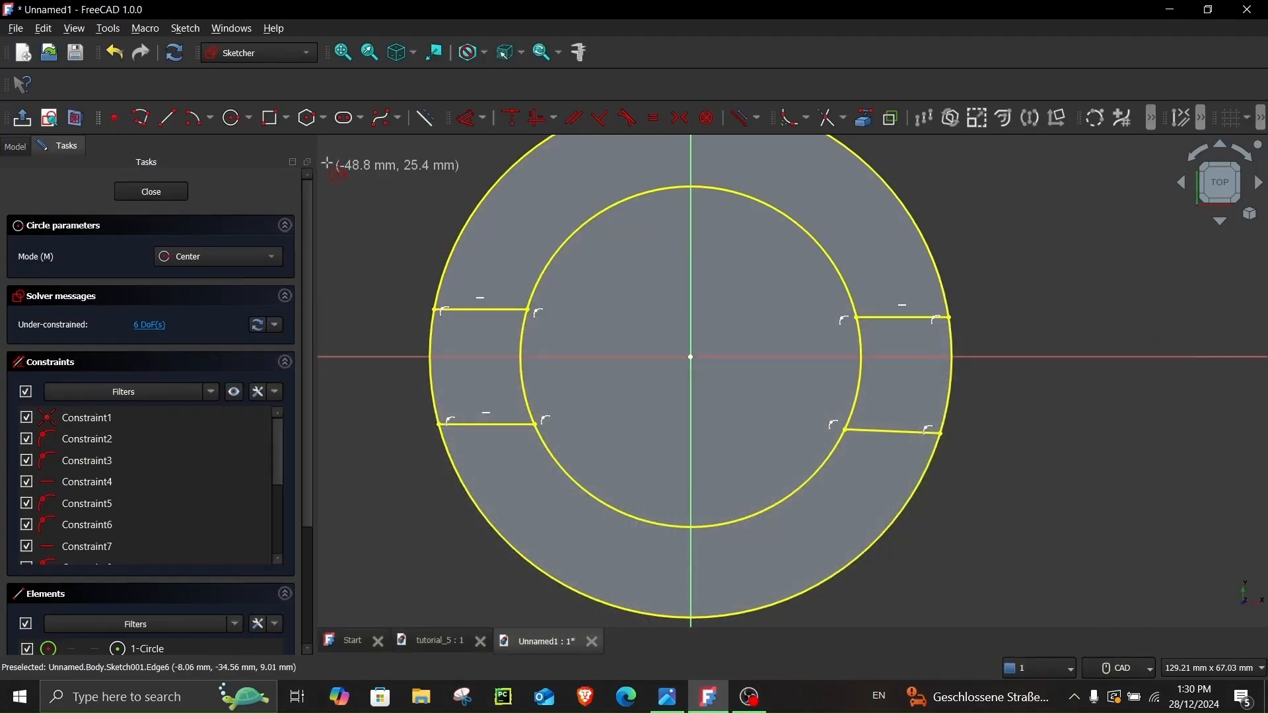
{"action": "left_click", "coordinate": [469, 118]}
{"action": "left_click", "coordinate": [762, 502]}
{"action": "left_click", "coordinate": [755, 456]}
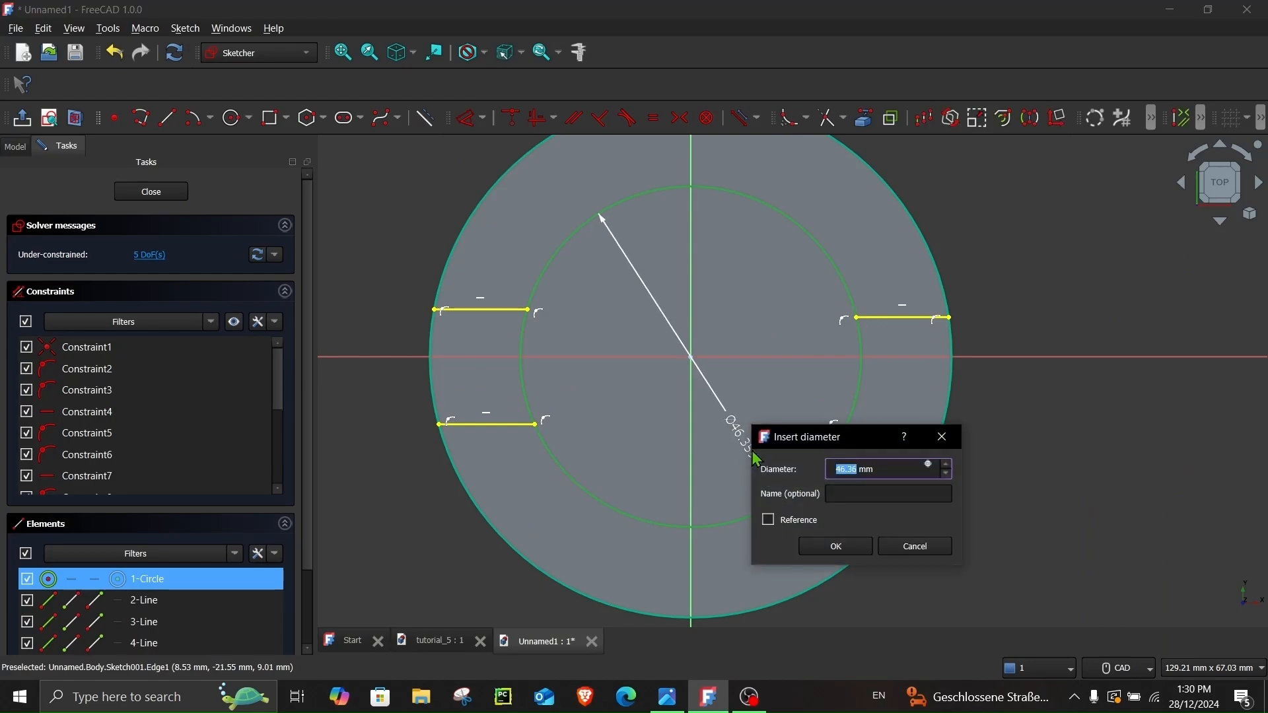
{"action": "key", "text": "Return"}
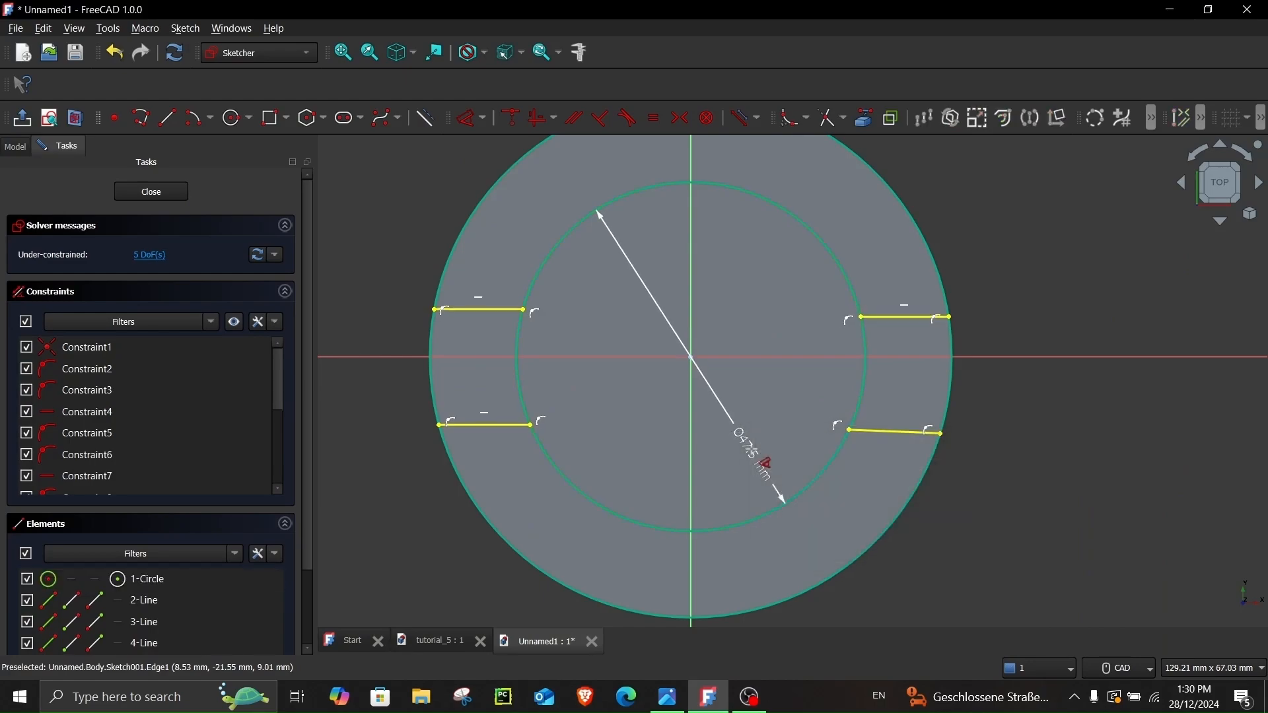
{"action": "left_click", "coordinate": [494, 526]}
{"action": "key", "text": "Return"}
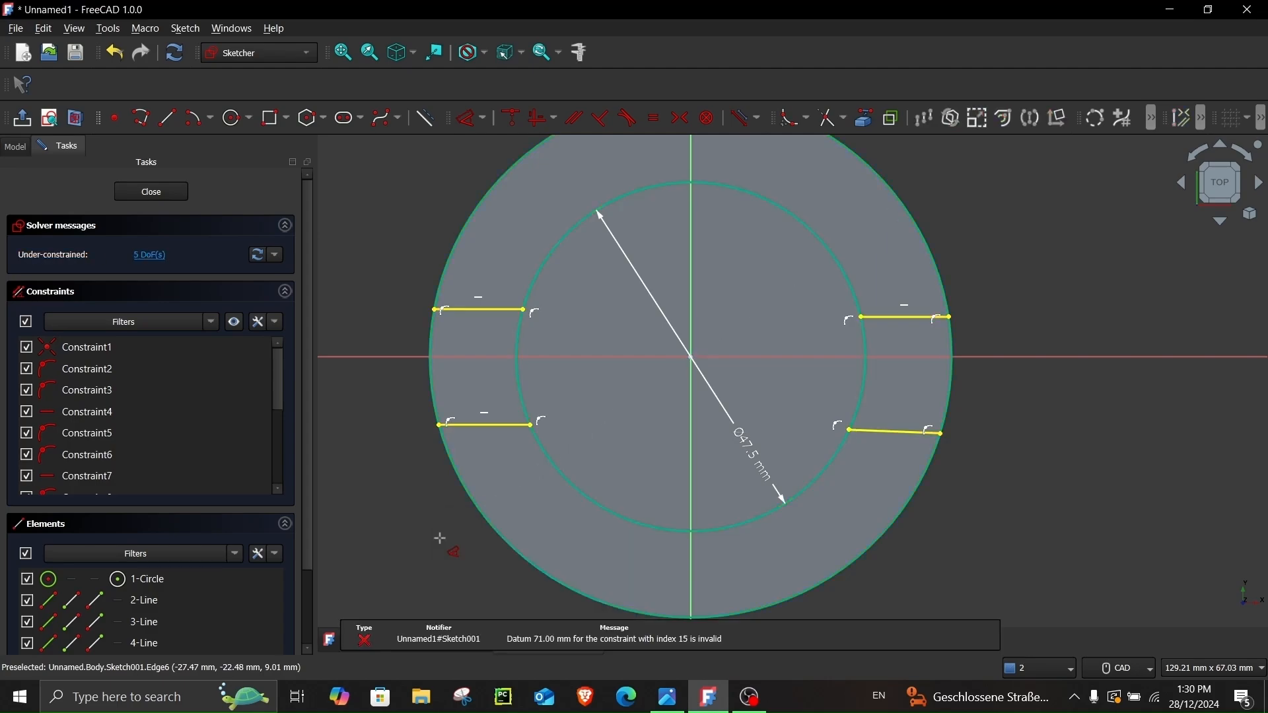
- Check the spacing in the drawing's top view and set the distance between the two left horizontal lines to 15 mm
{"action": "left_click", "coordinate": [667, 697]}
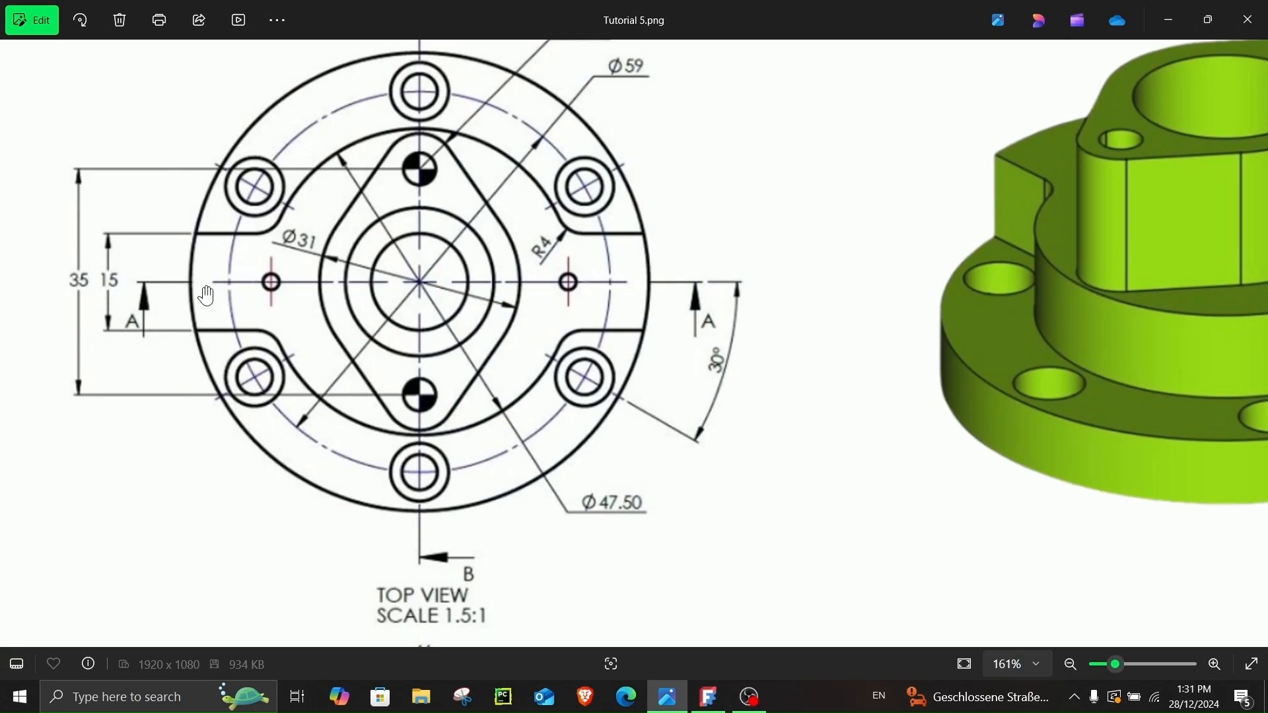
{"action": "left_click", "coordinate": [709, 697]}
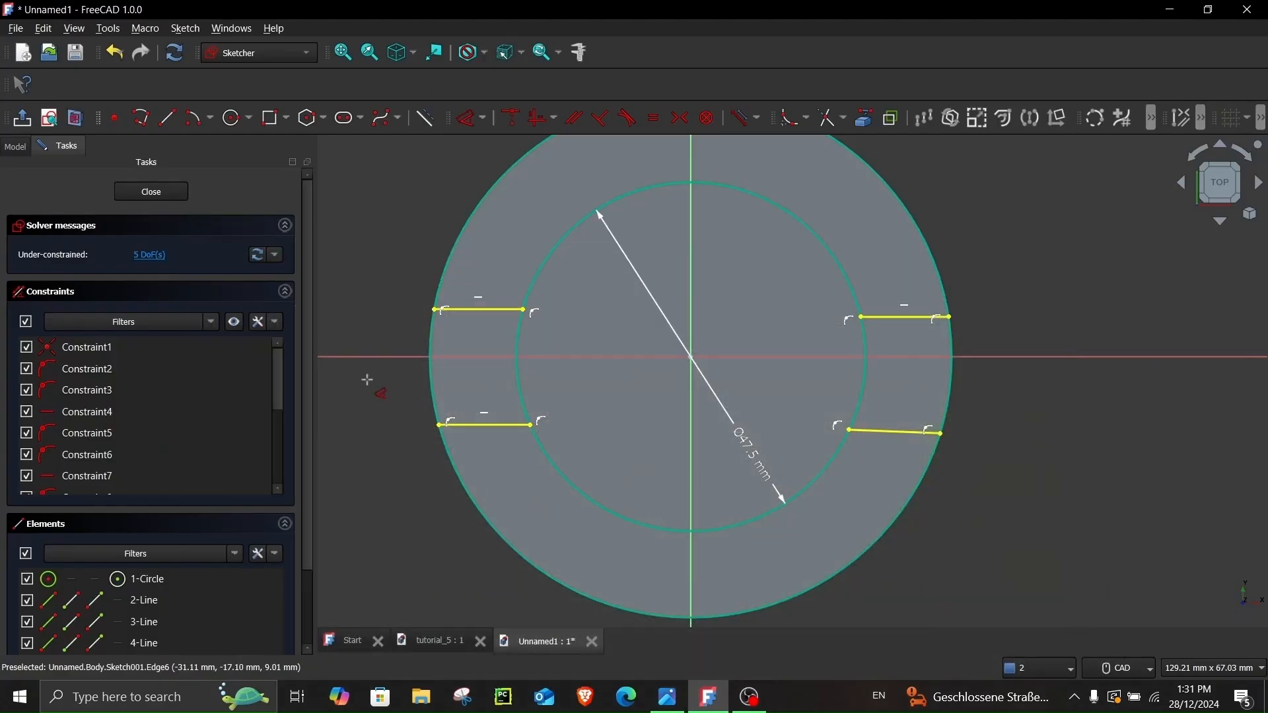
{"action": "left_click", "coordinate": [471, 119]}
{"action": "left_click", "coordinate": [481, 310]}
{"action": "left_click", "coordinate": [482, 424]}
{"action": "left_click", "coordinate": [384, 401]}
{"action": "left_click", "coordinate": [355, 398]}
{"action": "key", "text": "Return"}
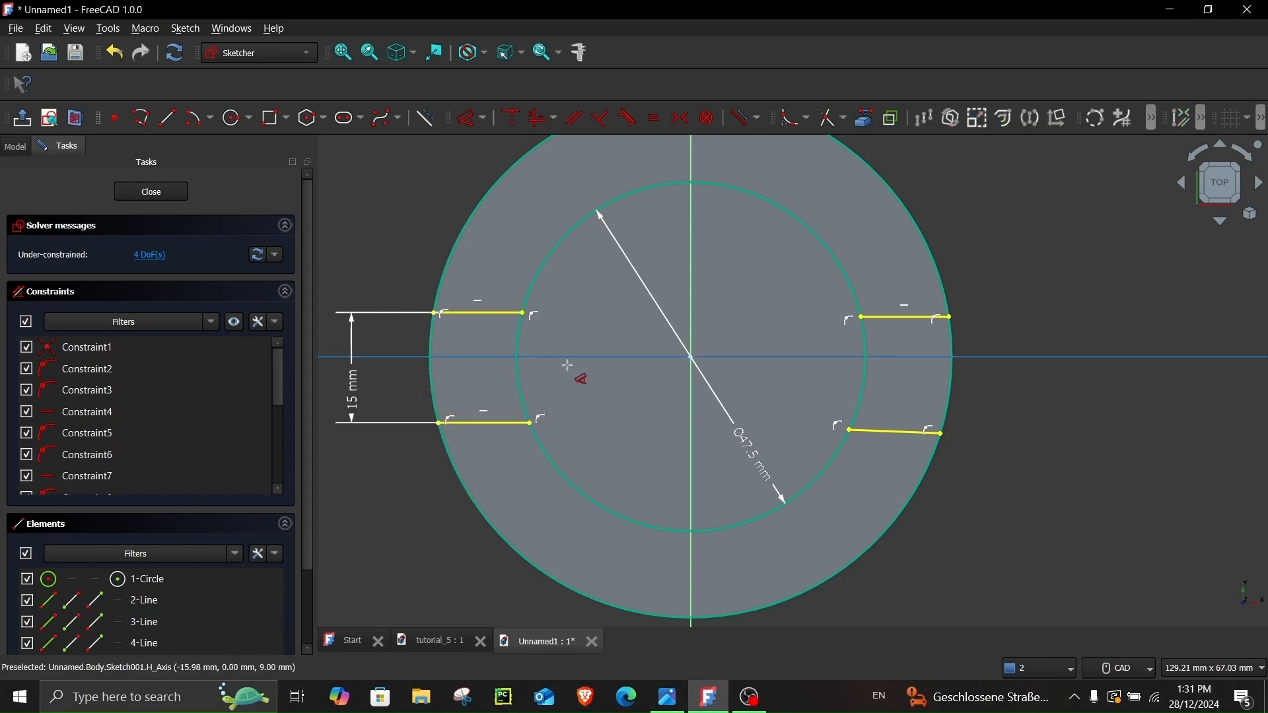
- Set the distance from the upper left line to the horizontal axis to 15/2 mm
{"action": "left_click", "coordinate": [492, 313]}
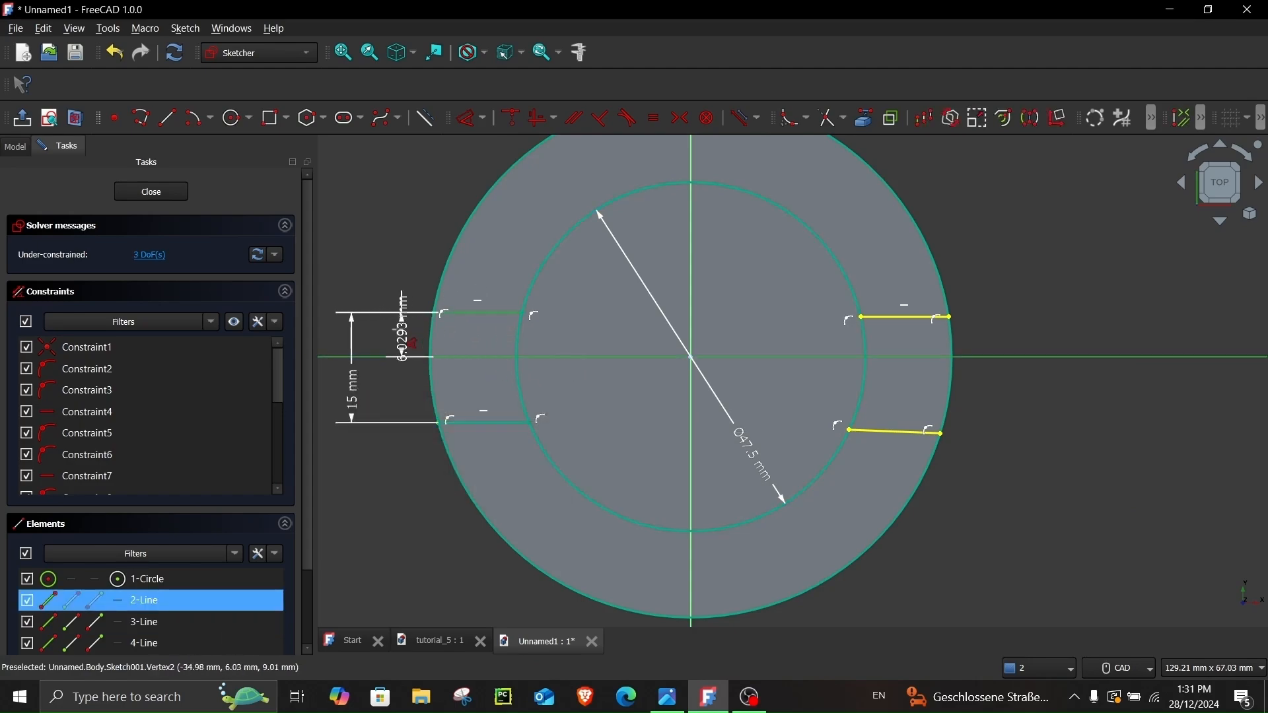
{"action": "left_click", "coordinate": [399, 338]}
{"action": "type", "text": "15/2 mm"}
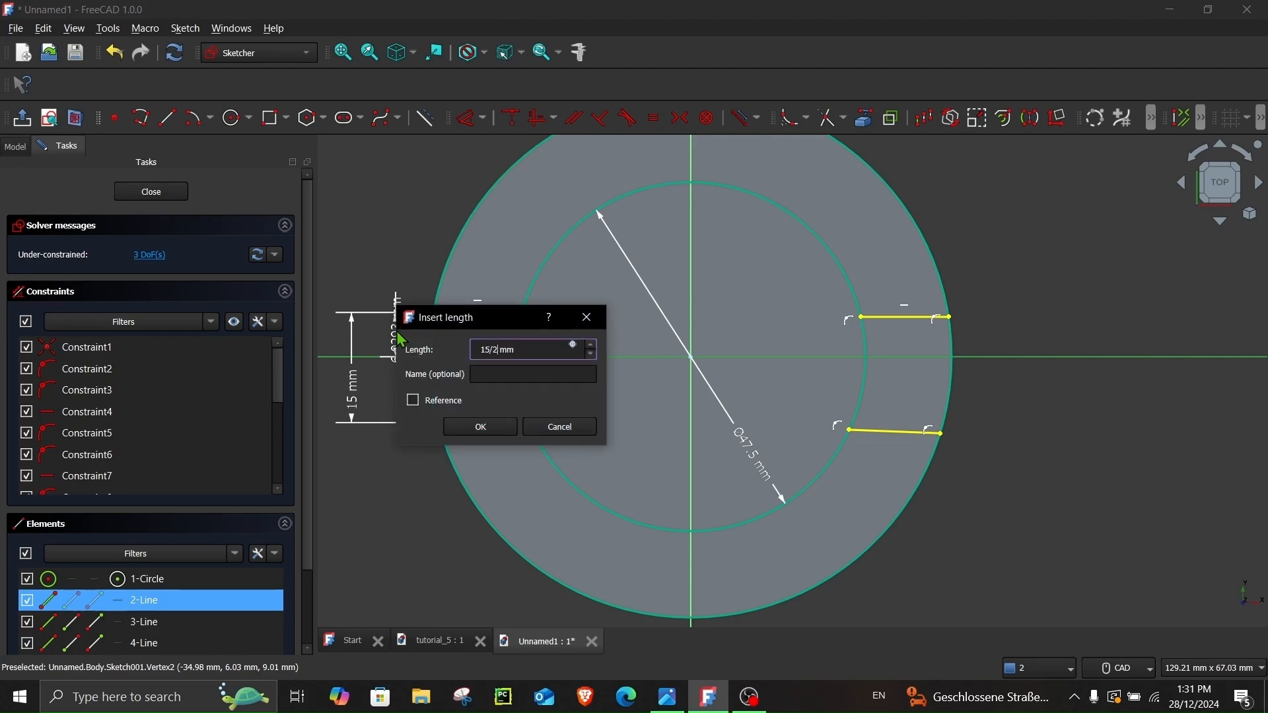
{"action": "key", "text": "Return"}
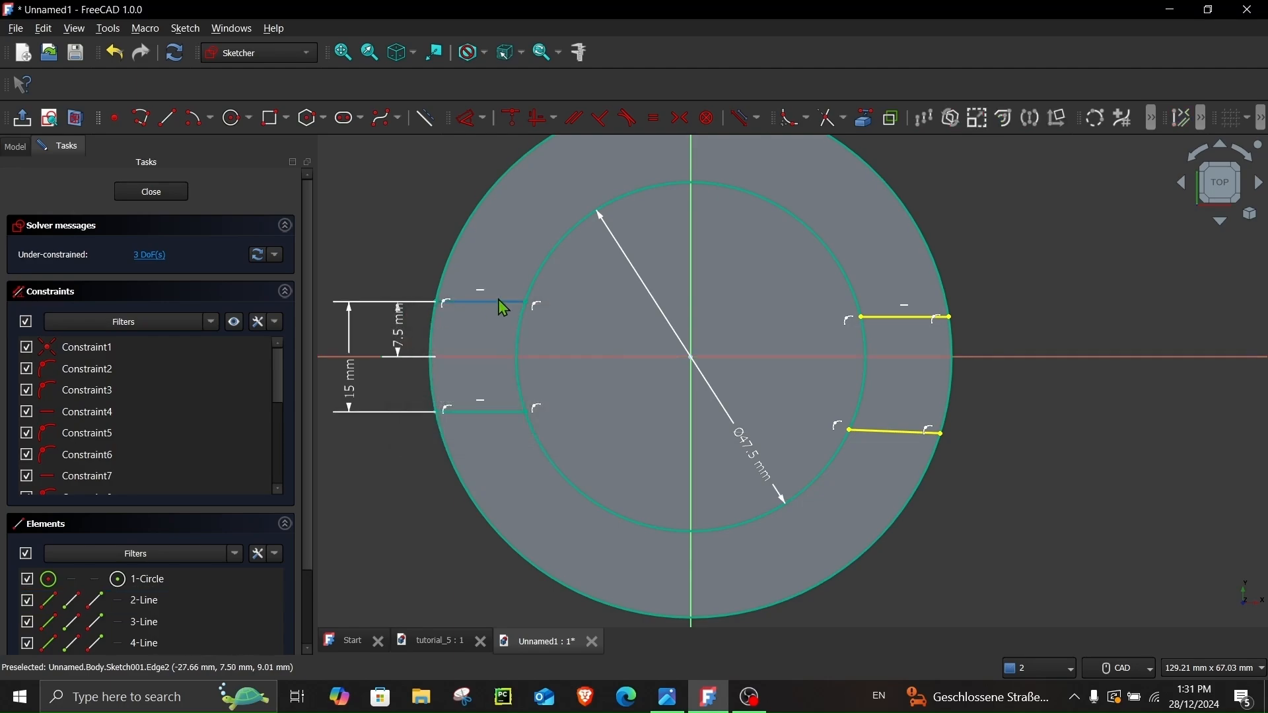
- Align the right lines' inner endpoints horizontally with the matching left ones, and constrain the lower right line to horizontal
{"action": "left_click", "coordinate": [865, 321]}
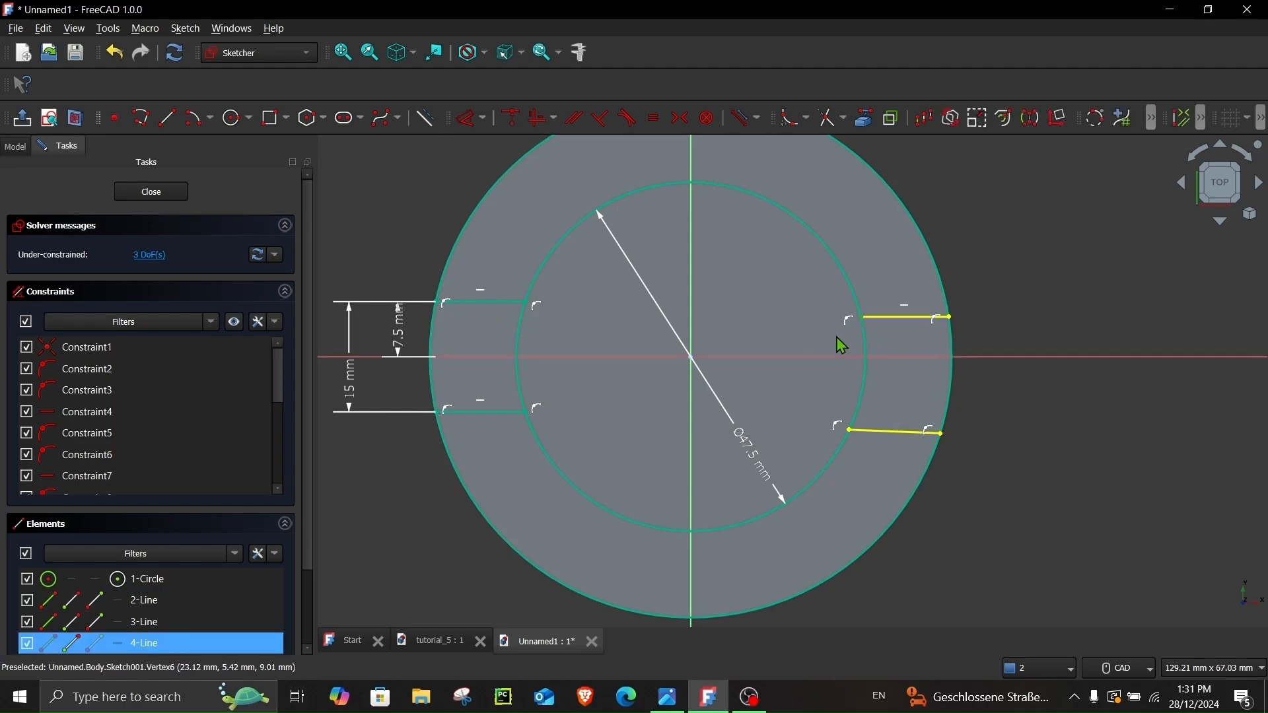
{"action": "left_click", "coordinate": [526, 303]}
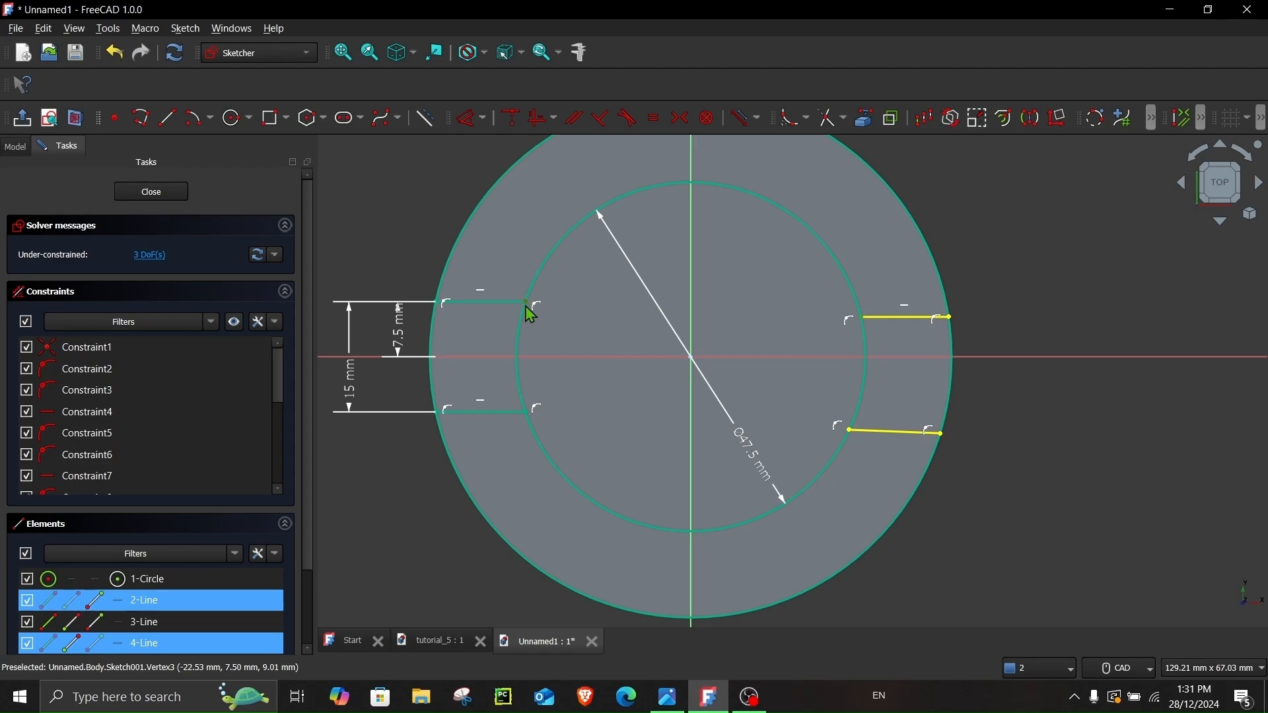
{"action": "left_click", "coordinate": [538, 130]}
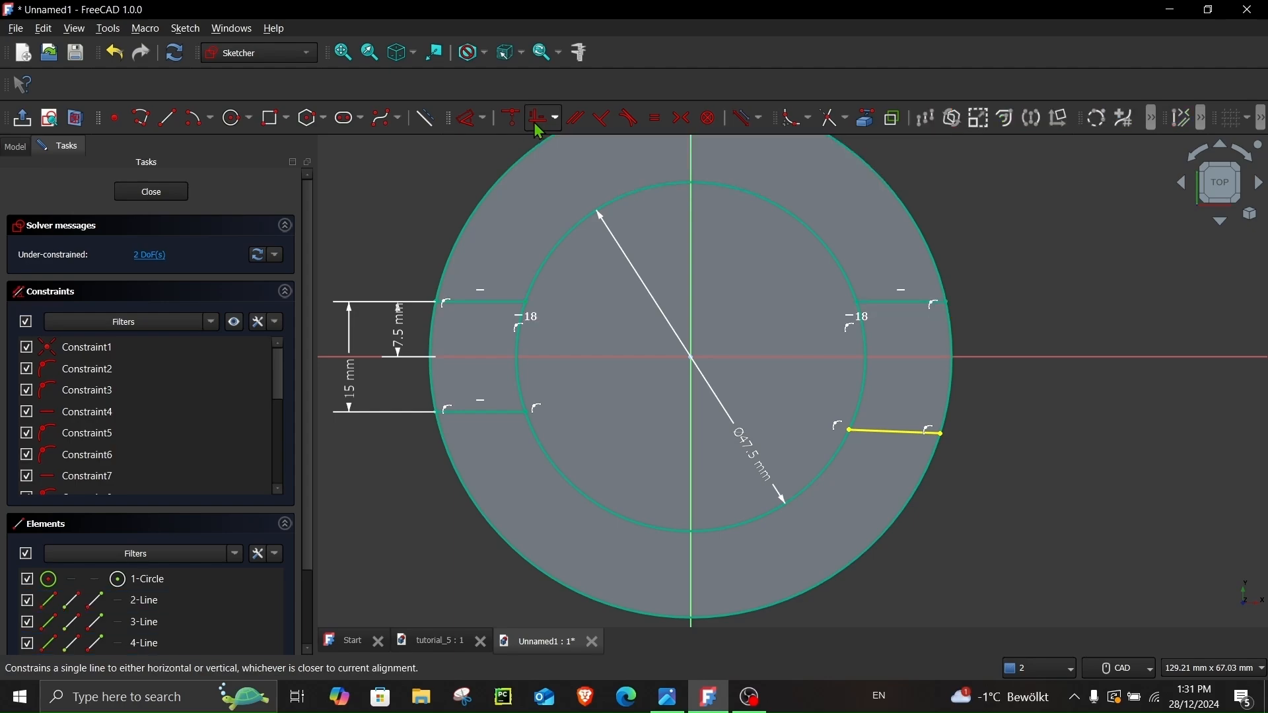
{"action": "left_click", "coordinate": [524, 415]}
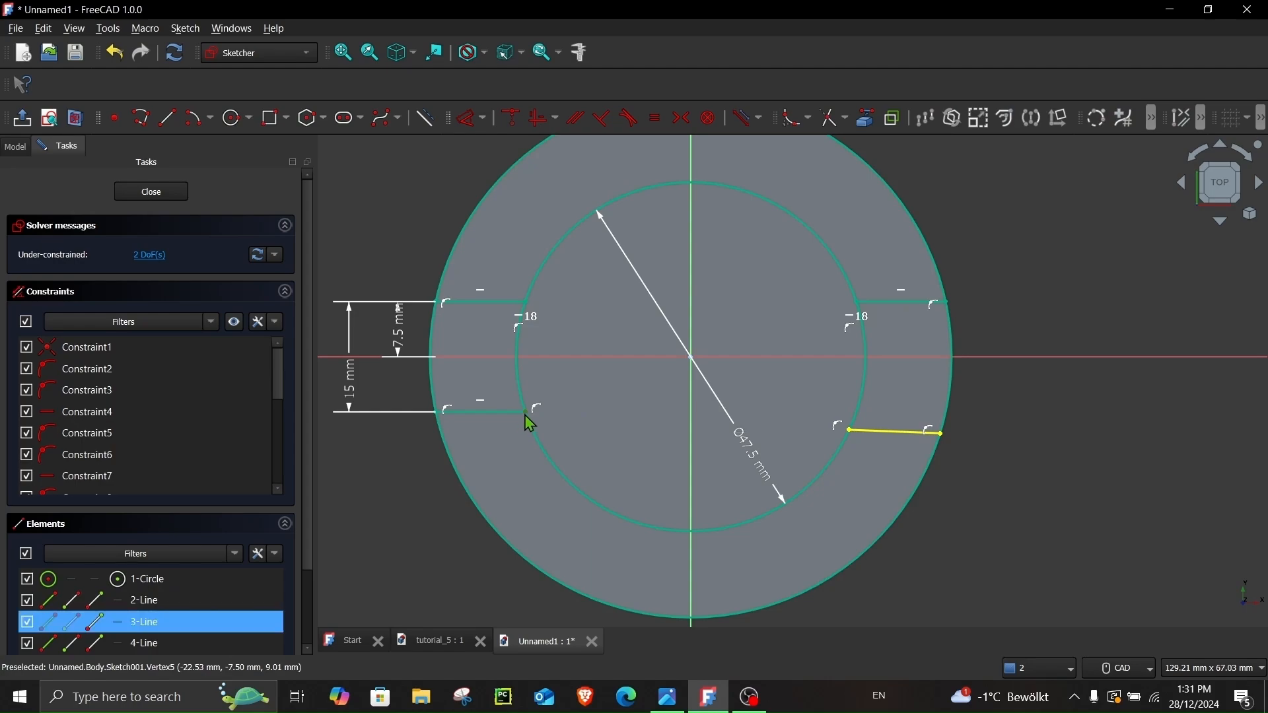
{"action": "left_click", "coordinate": [849, 434]}
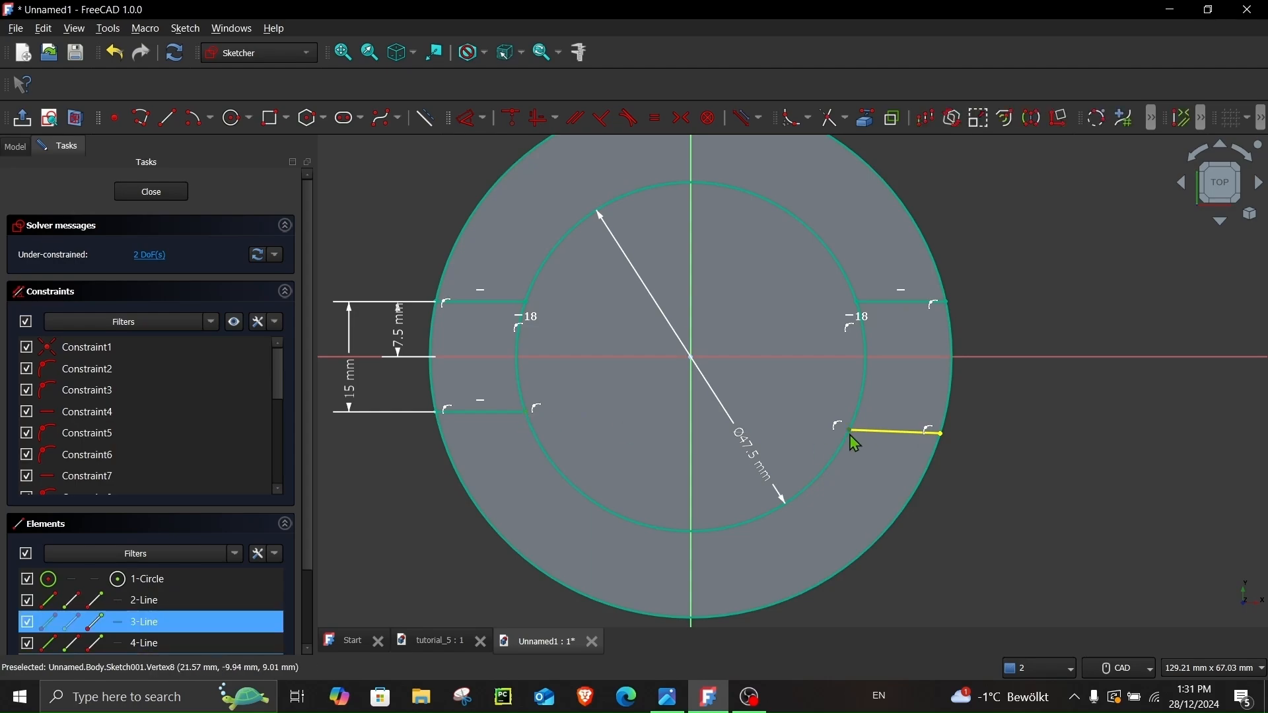
{"action": "left_click", "coordinate": [539, 118]}
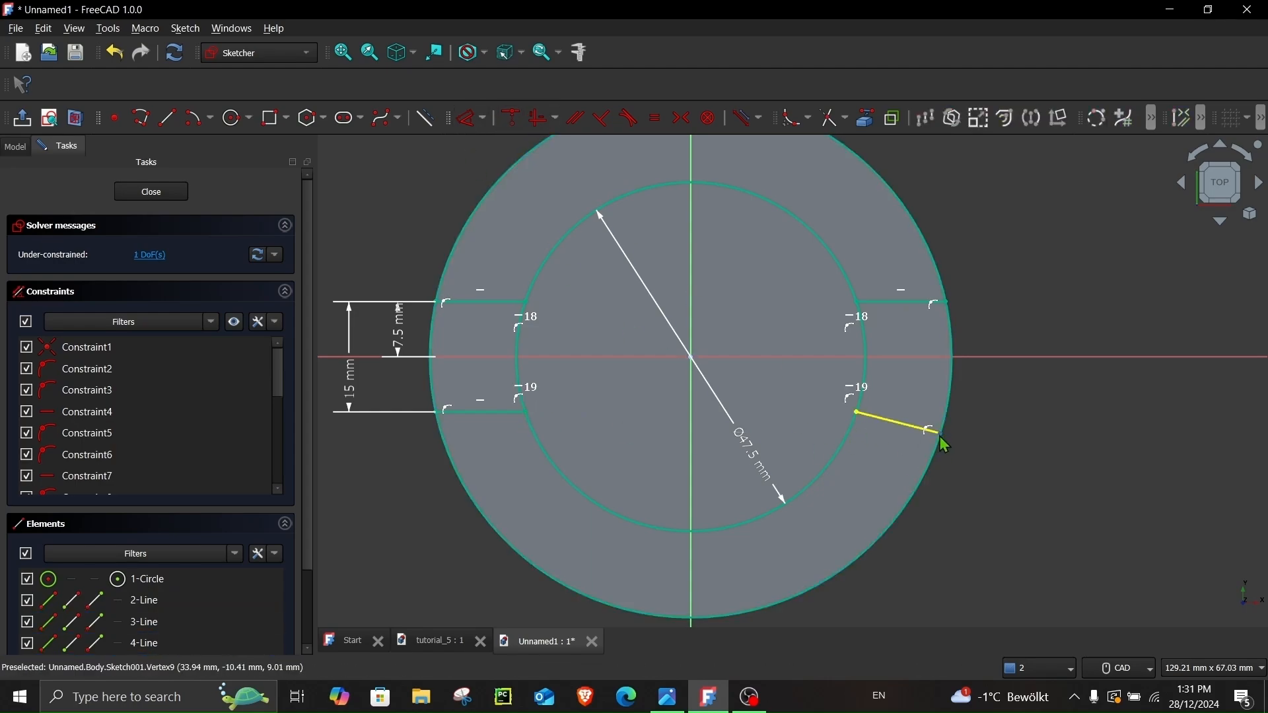
{"action": "left_click", "coordinate": [906, 436]}
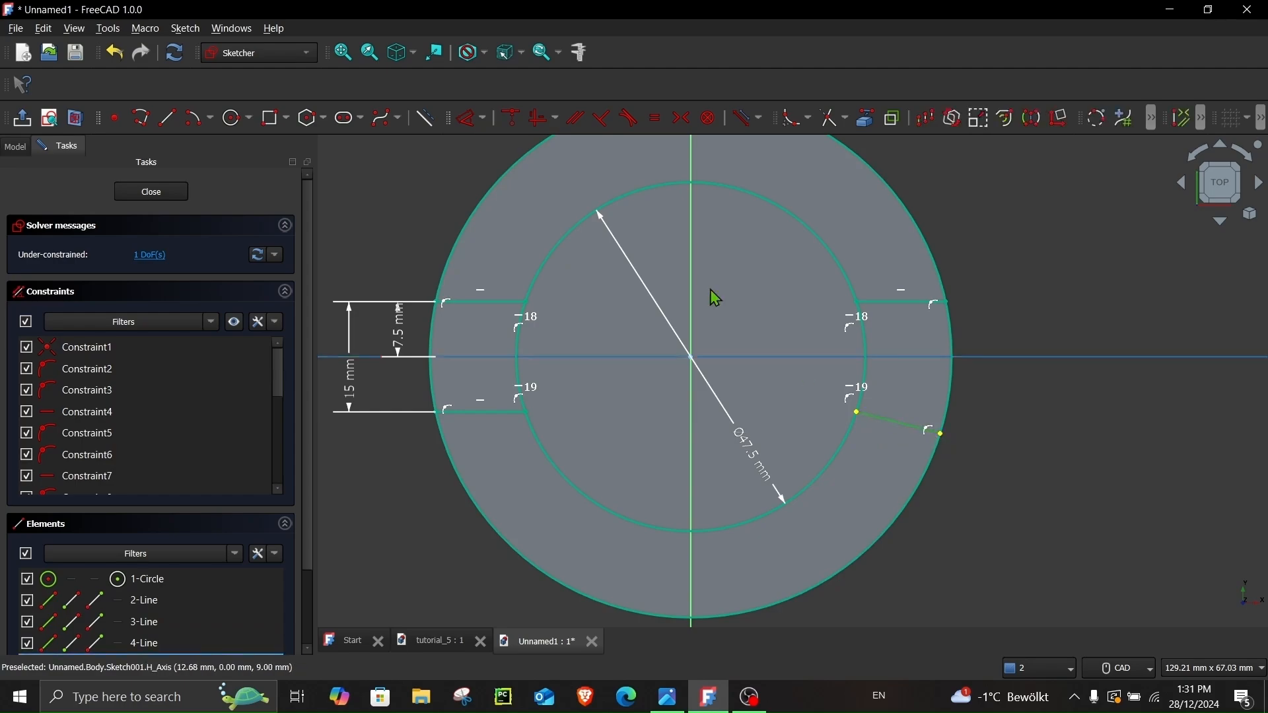
{"action": "left_click", "coordinate": [543, 118]}
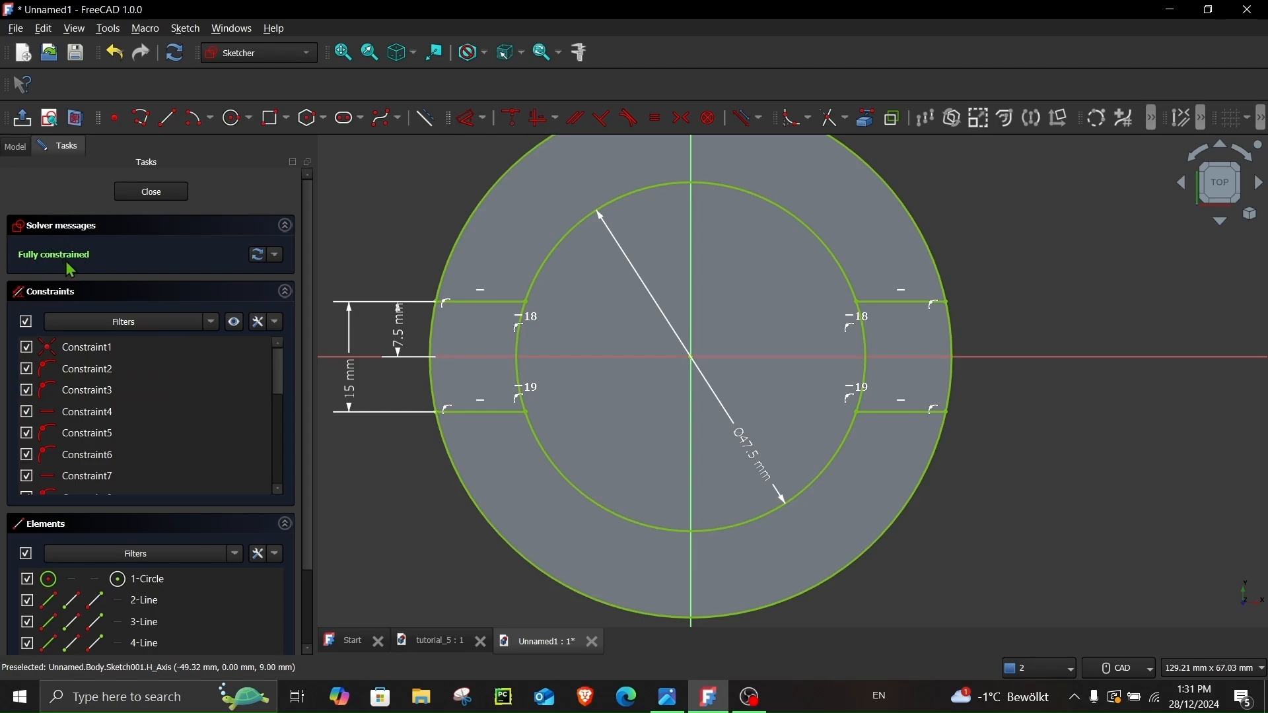
- Trim the outer circle's upper and lower arcs and the inner circle's short arcs between the left and right line pairs
{"action": "scroll", "coordinate": [806, 223], "scroll_direction": "down", "scroll_amount": 1}
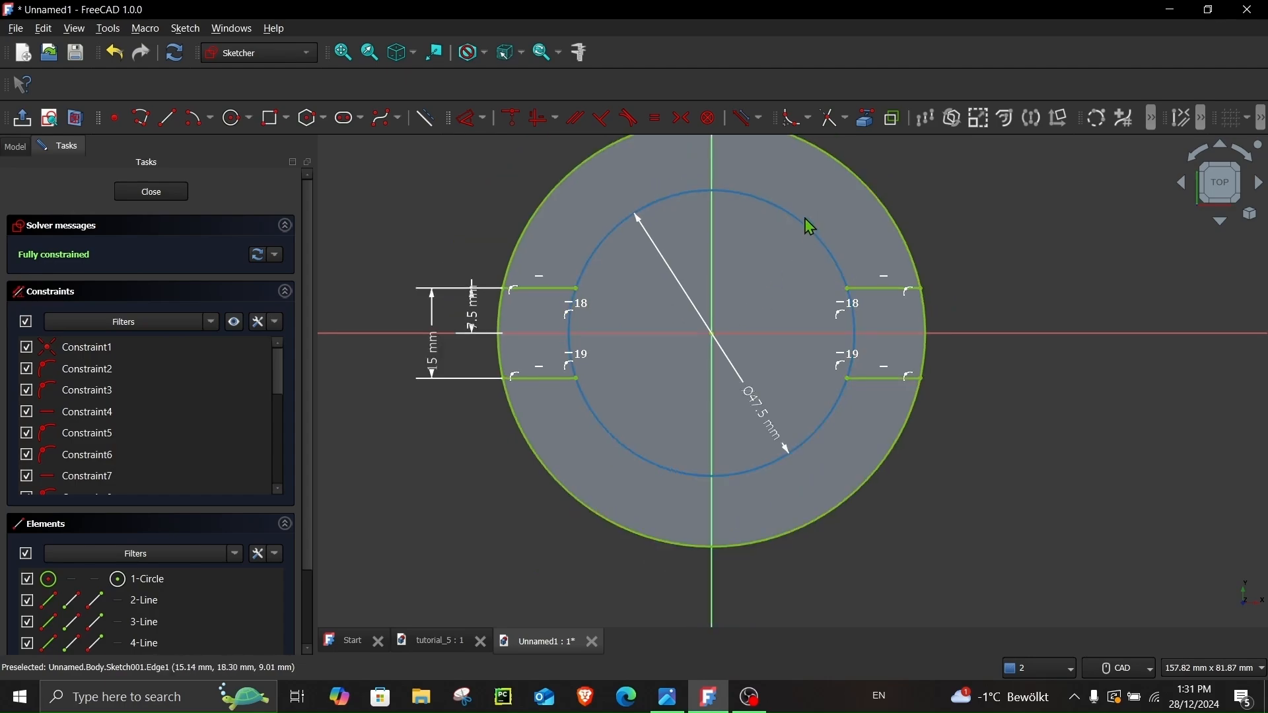
{"action": "scroll", "coordinate": [810, 232], "scroll_direction": "up", "scroll_amount": 2}
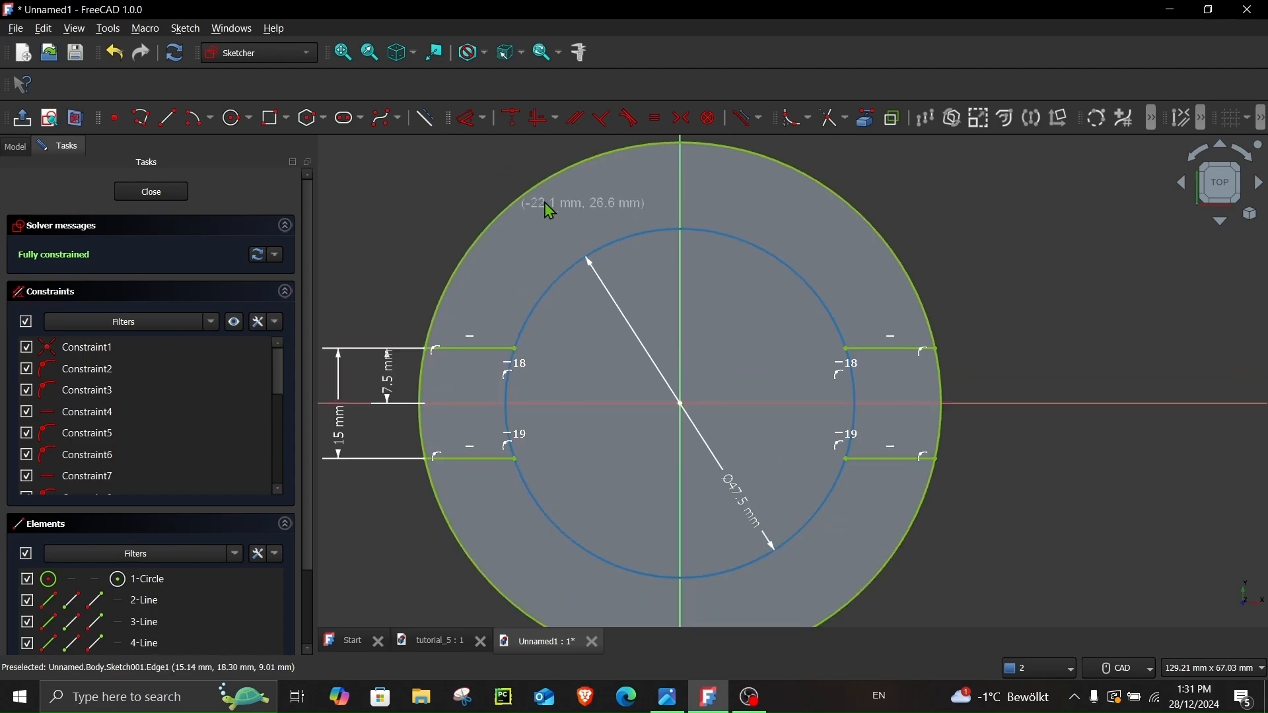
{"action": "middle_click_drag", "start_coordinate": [526, 311], "coordinate": [526, 288]}
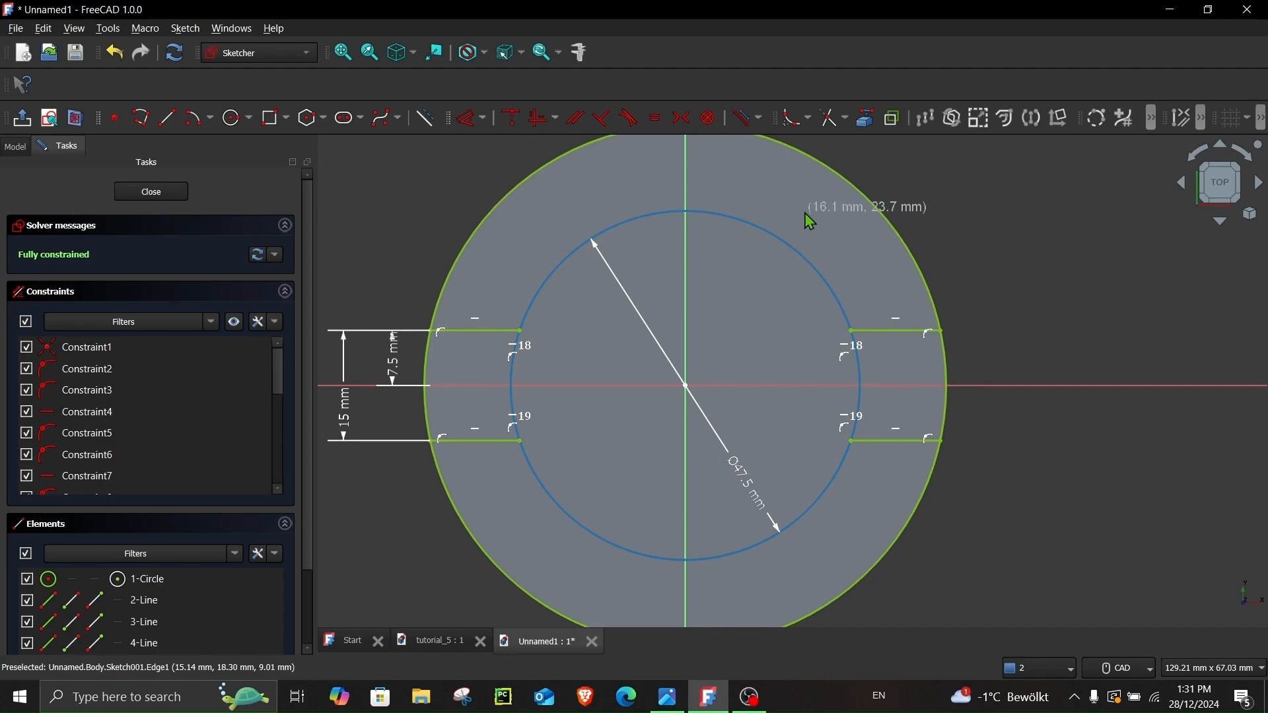
{"action": "left_click", "coordinate": [834, 130]}
{"action": "middle_click_drag", "start_coordinate": [643, 343], "coordinate": [670, 271]}
{"action": "left_click", "coordinate": [520, 523]}
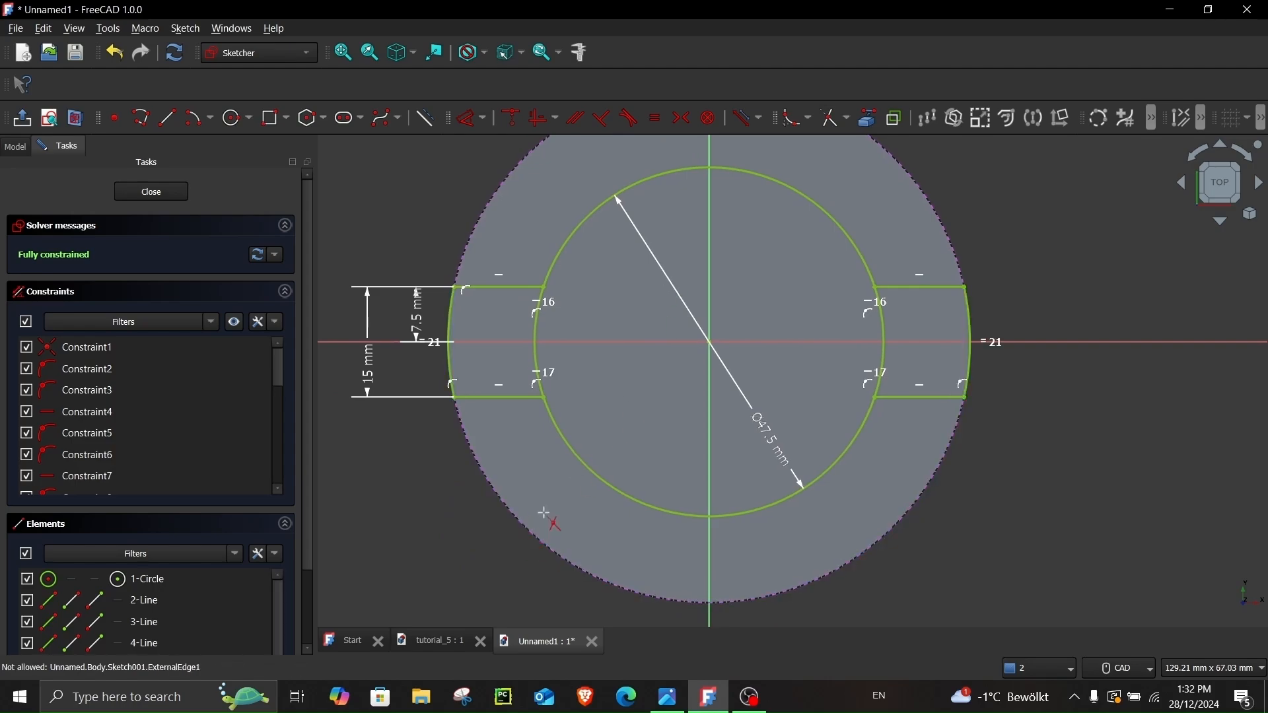
{"action": "left_click", "coordinate": [538, 343]}
{"action": "left_click", "coordinate": [886, 325]}
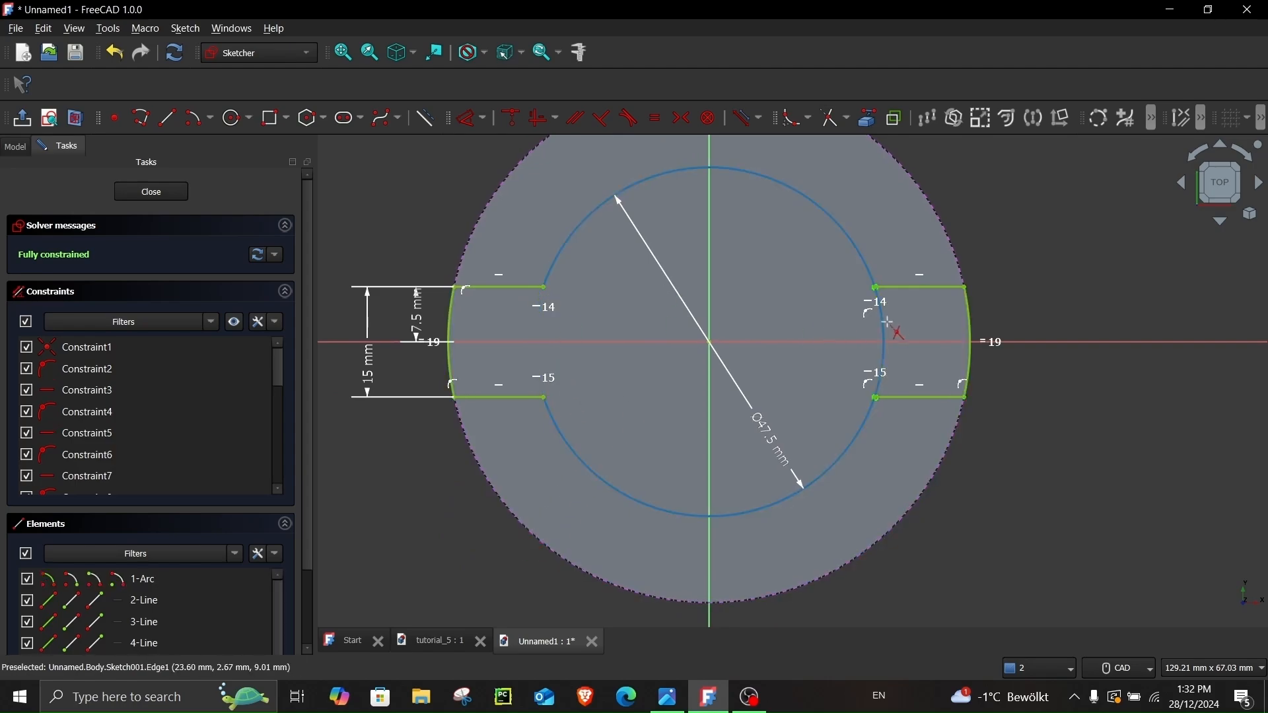
- Trim the inner circle's remaining short arc between the right line pair, and check the corner radius in the drawing's top view
{"action": "left_click", "coordinate": [890, 334]}
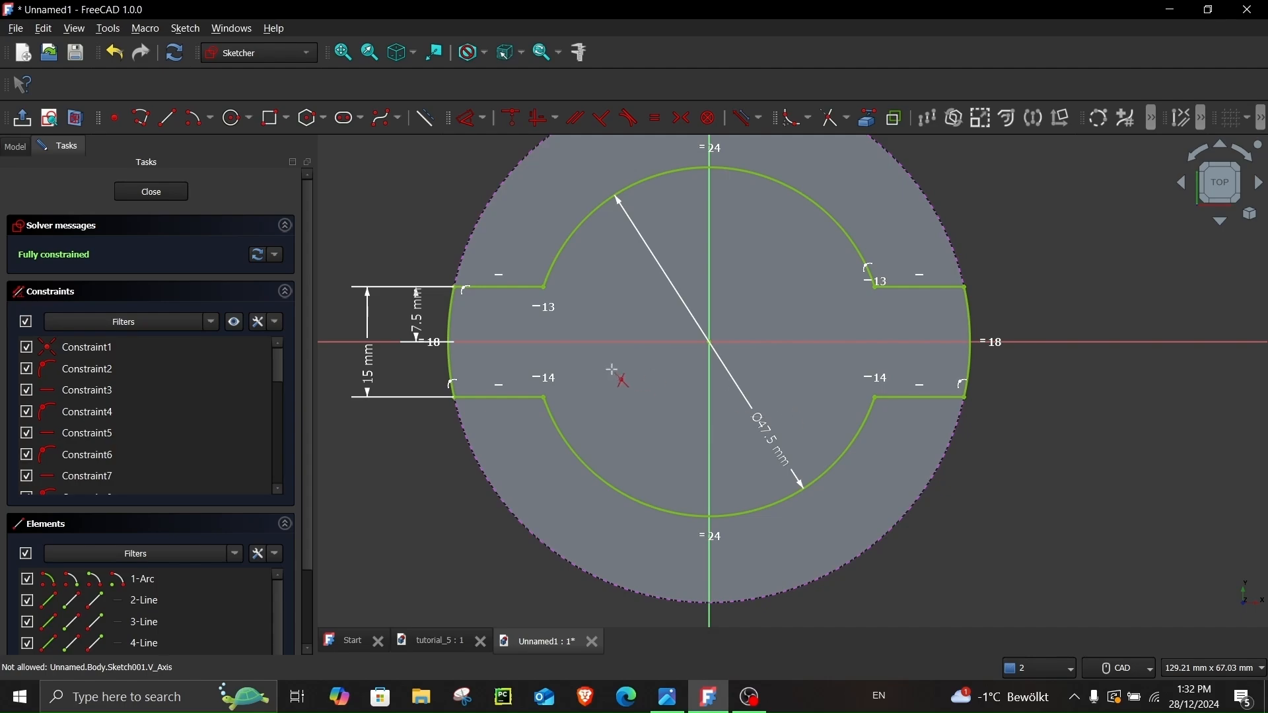
{"action": "middle_click_drag", "start_coordinate": [617, 330], "coordinate": [594, 346]}
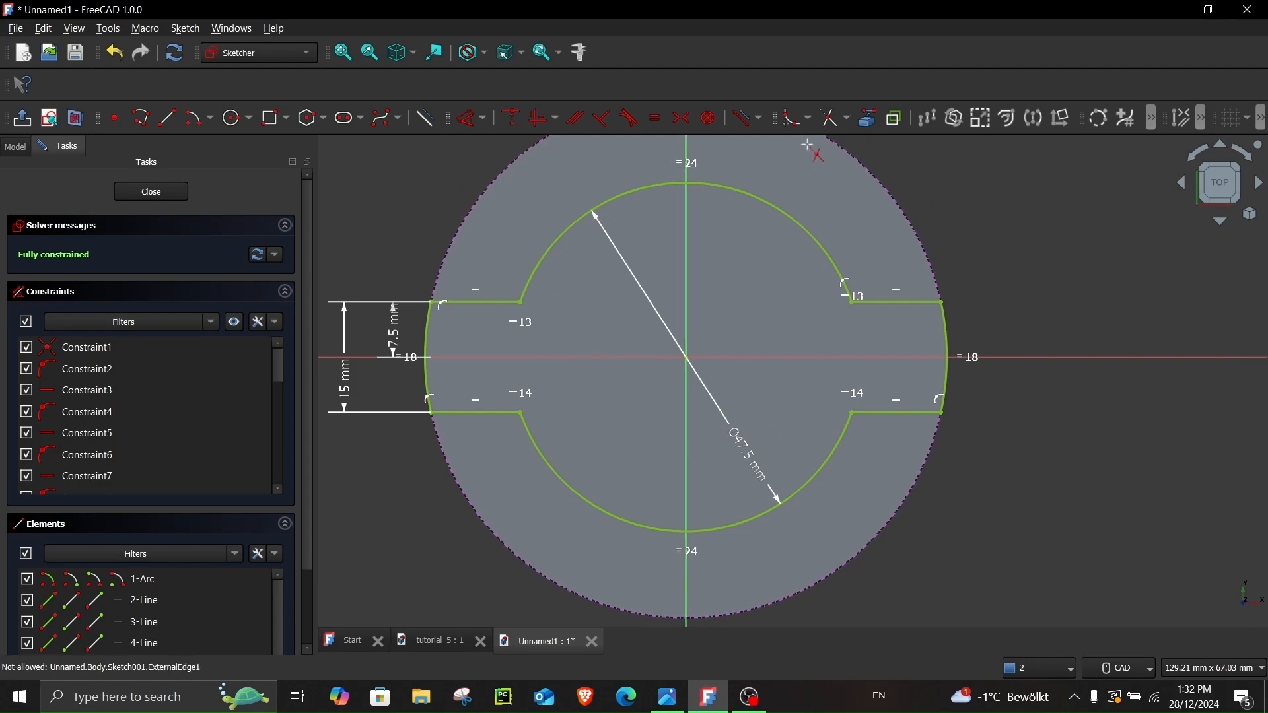
{"action": "left_click", "coordinate": [667, 696]}
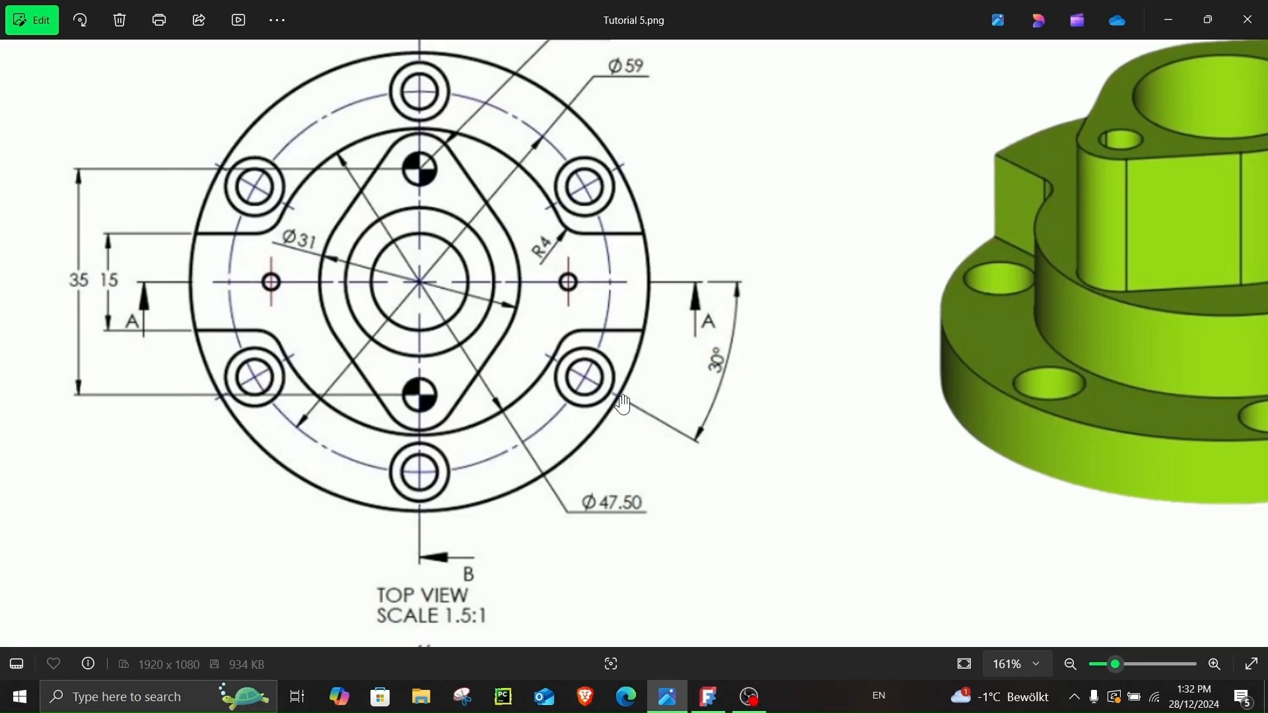
{"action": "left_click", "coordinate": [669, 696]}
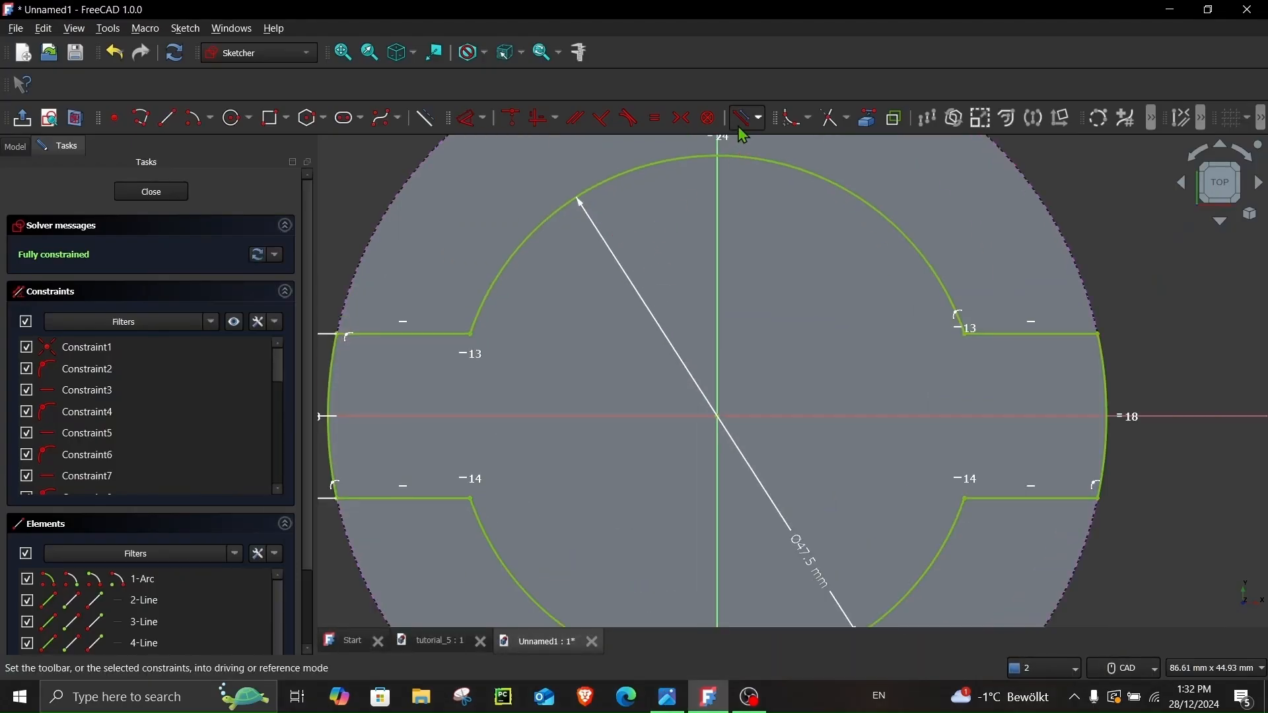
- Fillet the four corners where the horizontal lines meet the inner circle's upper and lower arcs
{"action": "left_click", "coordinate": [795, 120]}
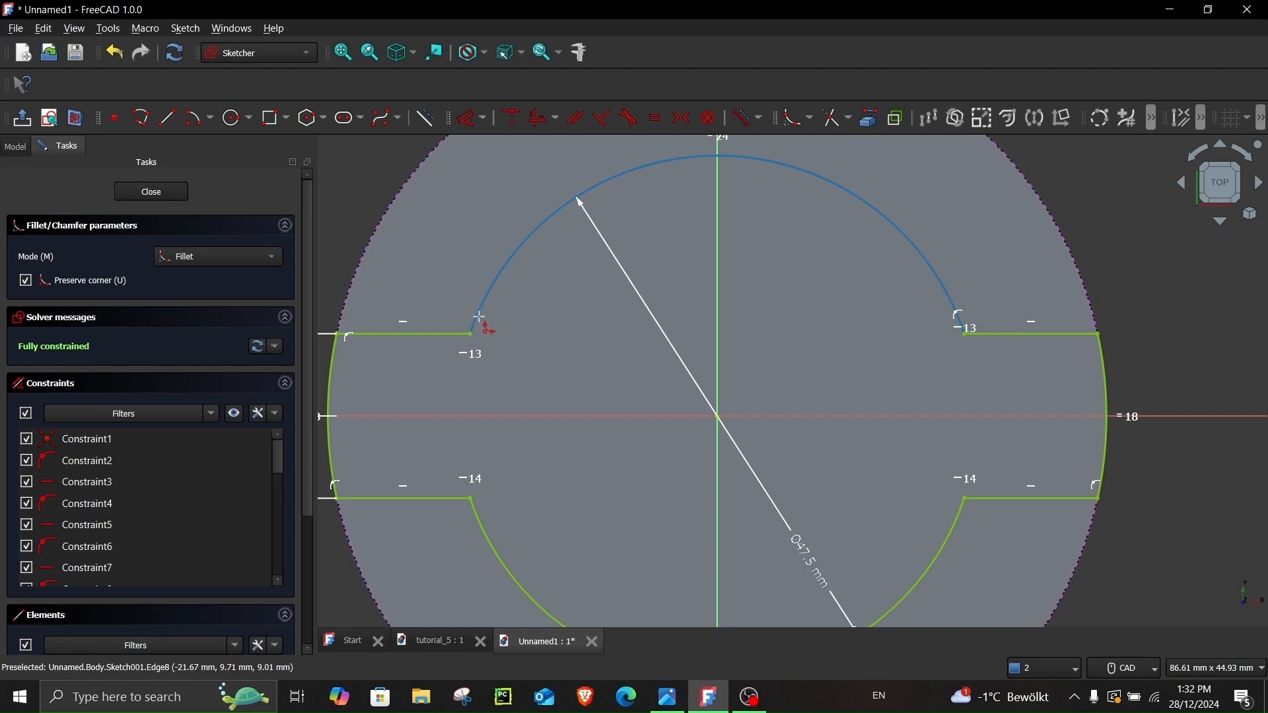
{"action": "left_click", "coordinate": [467, 336]}
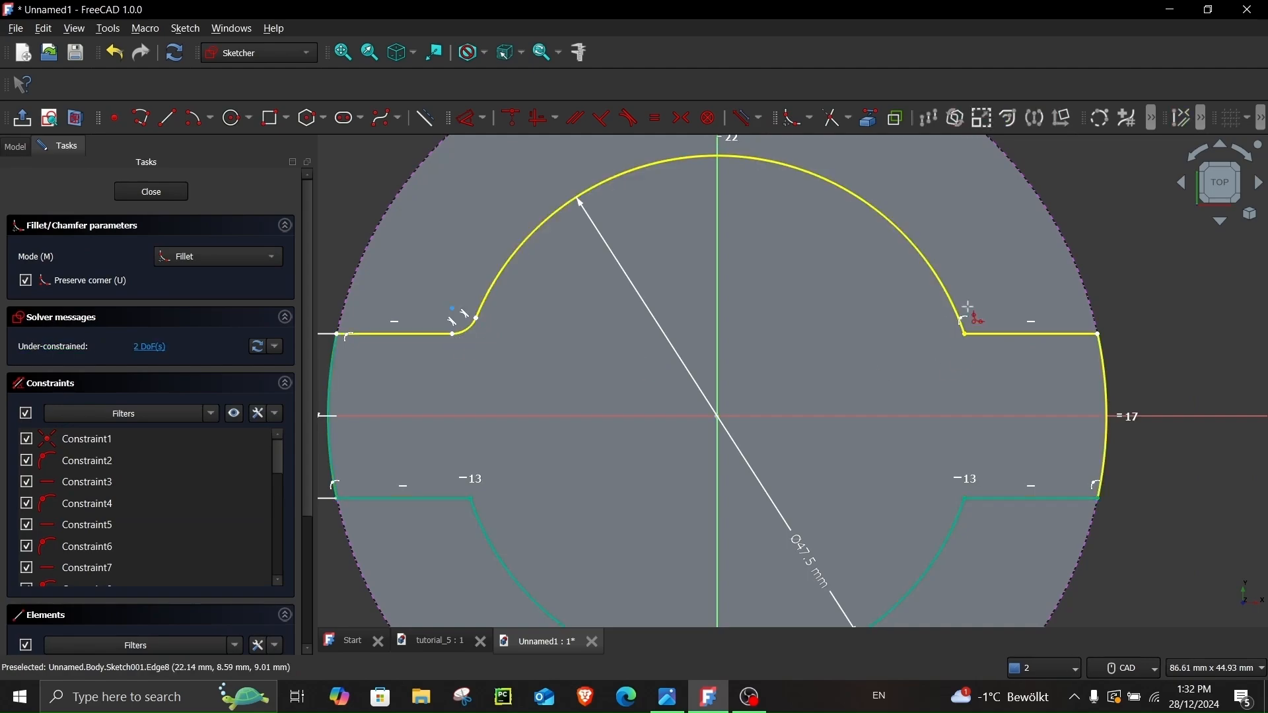
{"action": "left_click", "coordinate": [982, 334]}
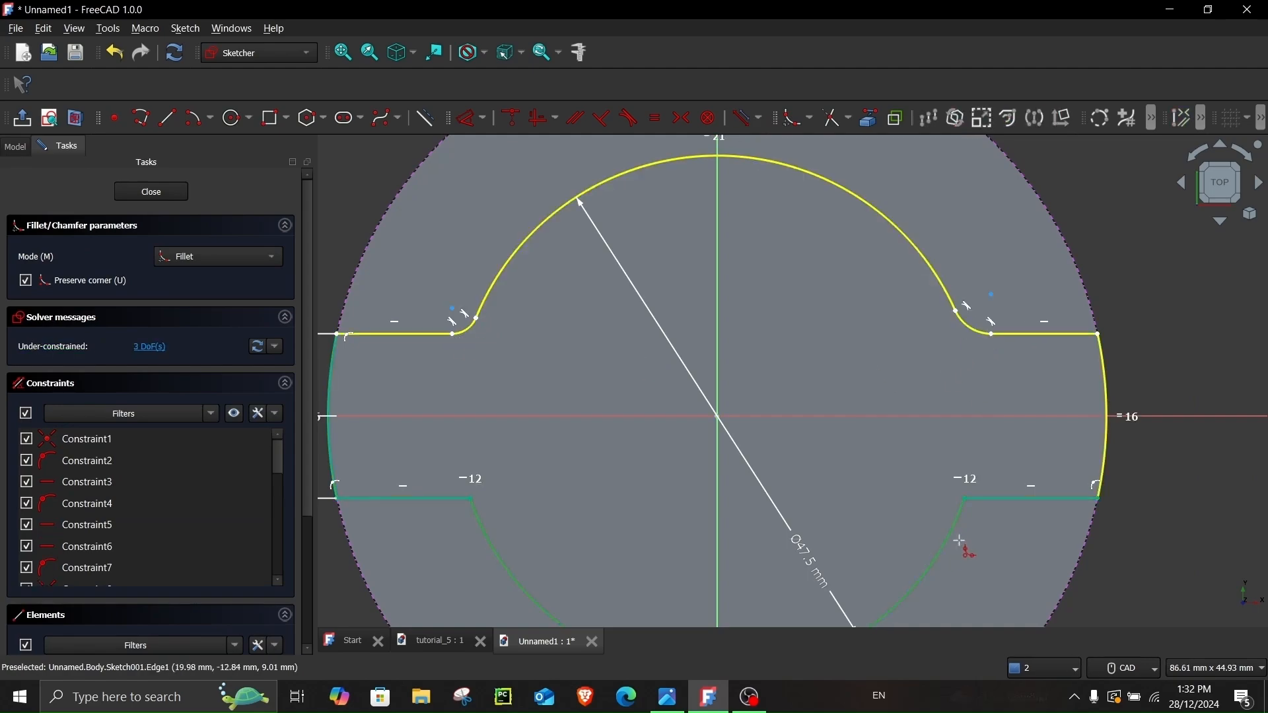
{"action": "left_click", "coordinate": [984, 501]}
{"action": "left_click", "coordinate": [447, 496]}
{"action": "key", "text": "Escape"}
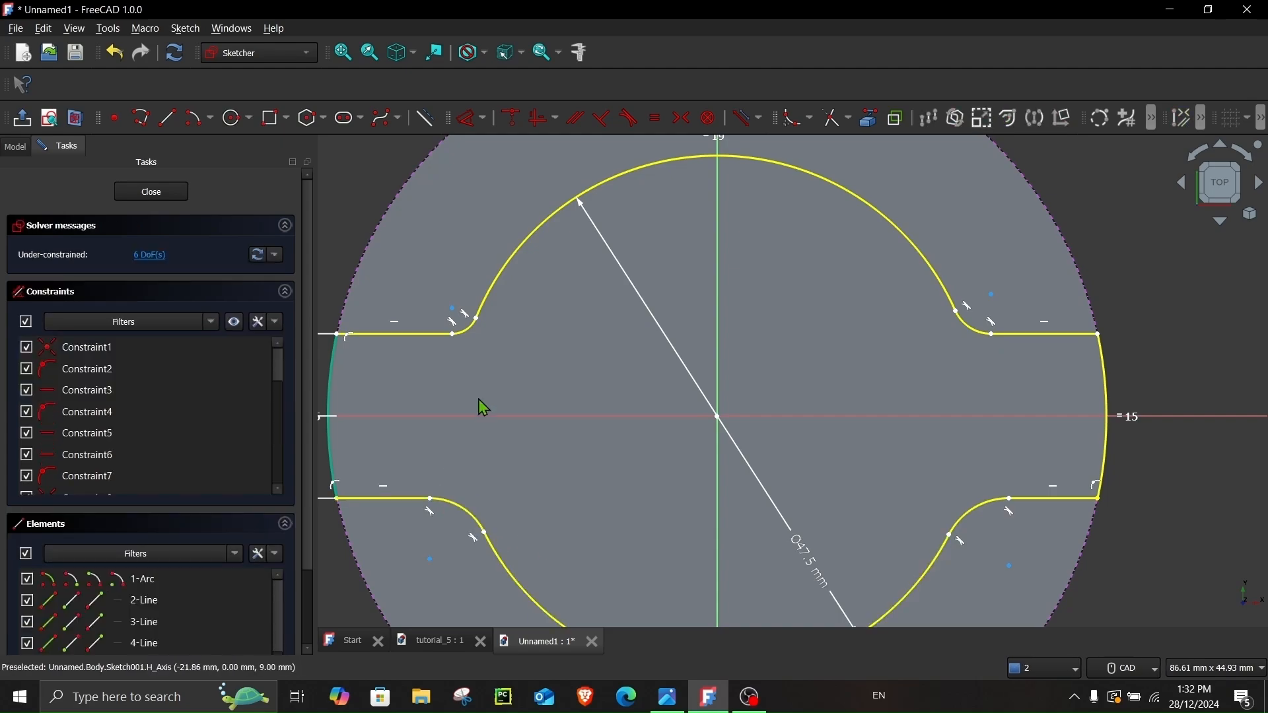
- Make the four fillet arcs equal and set the upper left fillet's radius to 4 mm
{"action": "left_click", "coordinate": [472, 334]}
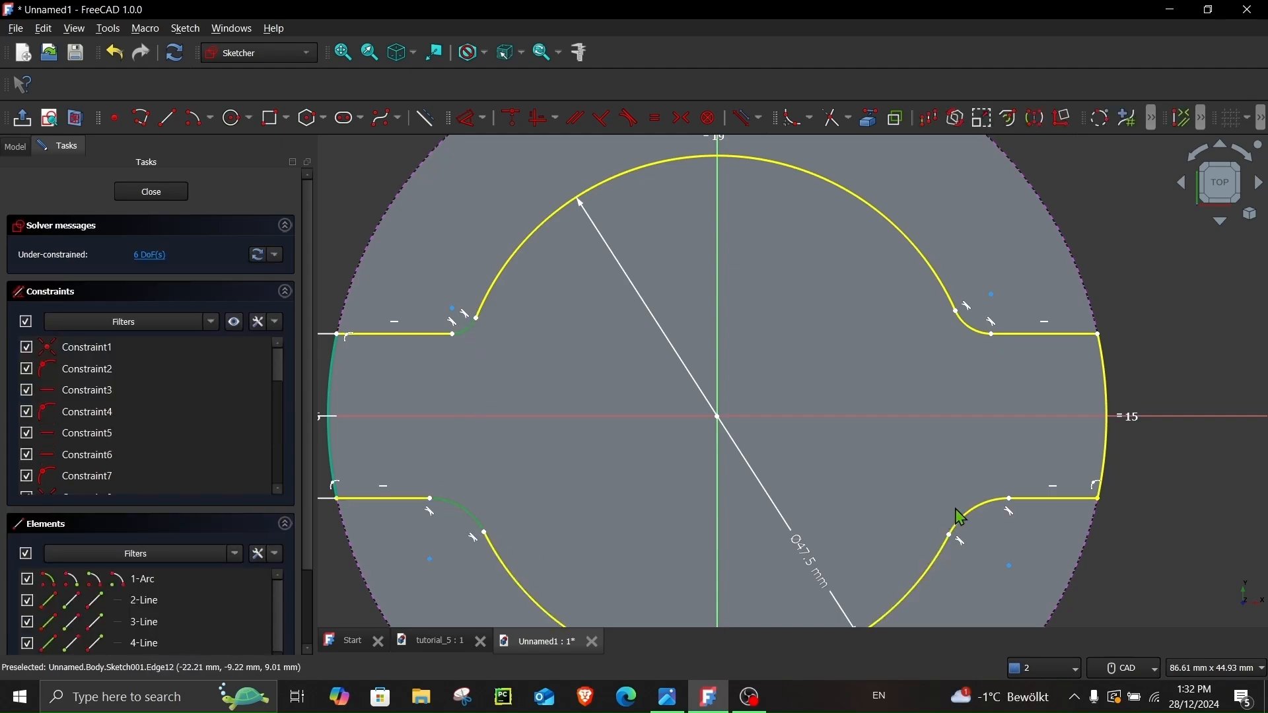
{"action": "left_click", "coordinate": [976, 329]}
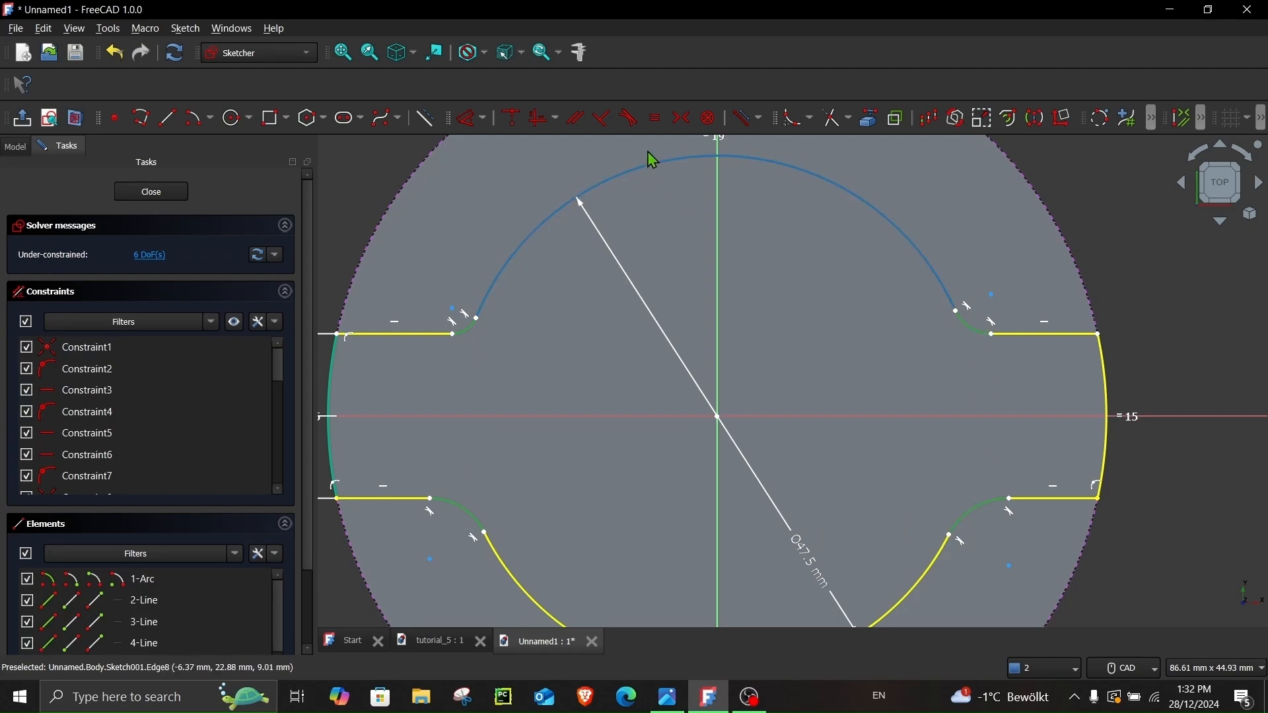
{"action": "left_click", "coordinate": [656, 119]}
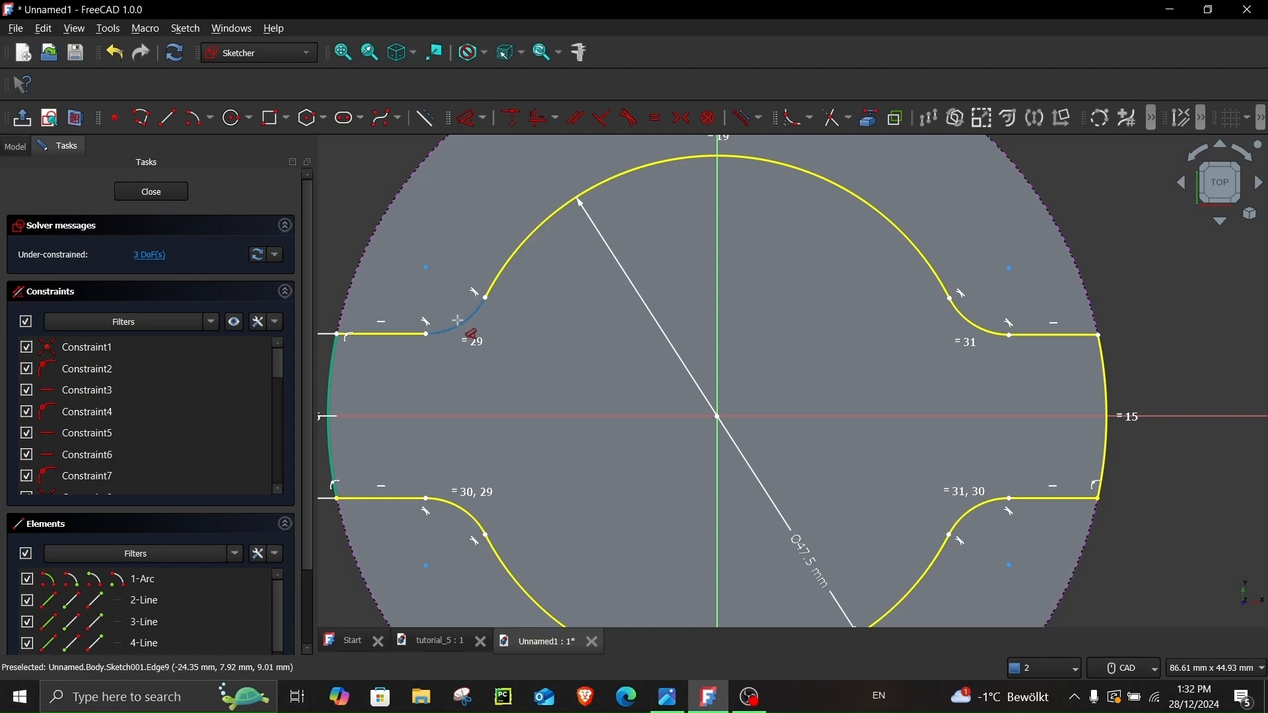
{"action": "left_click", "coordinate": [458, 321]}
{"action": "left_click", "coordinate": [541, 375]}
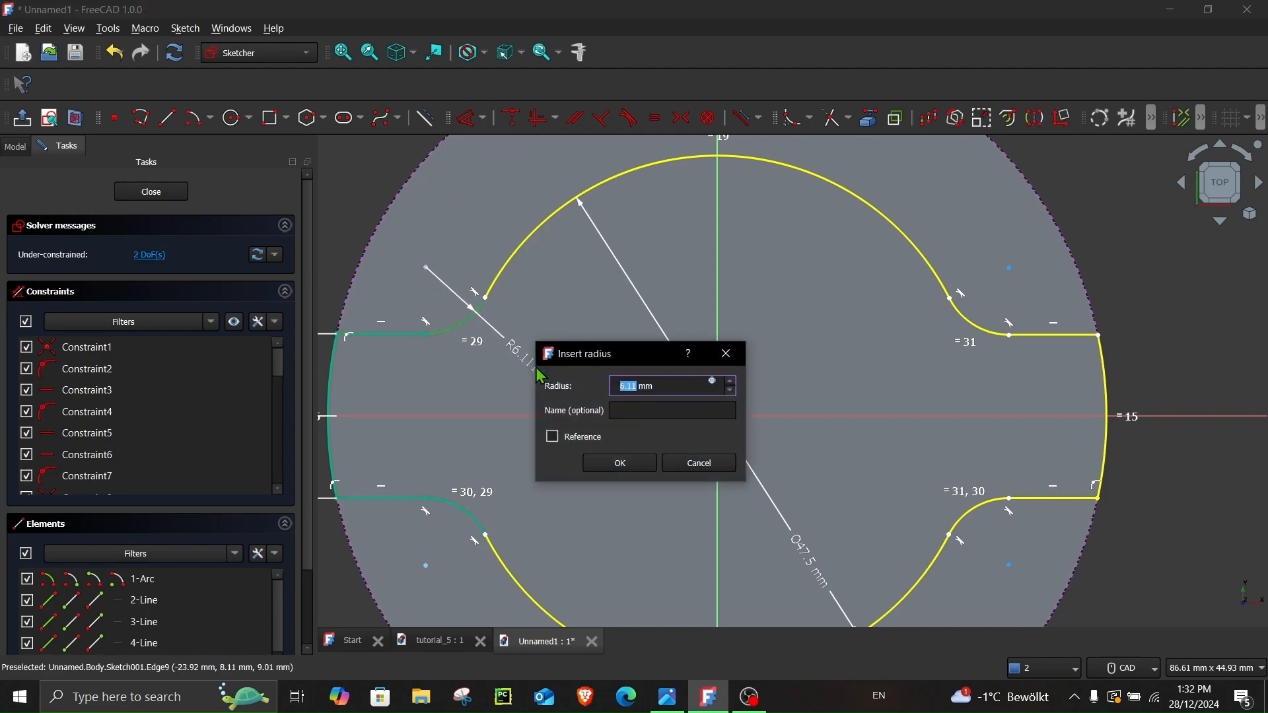
{"action": "key", "text": "Return"}
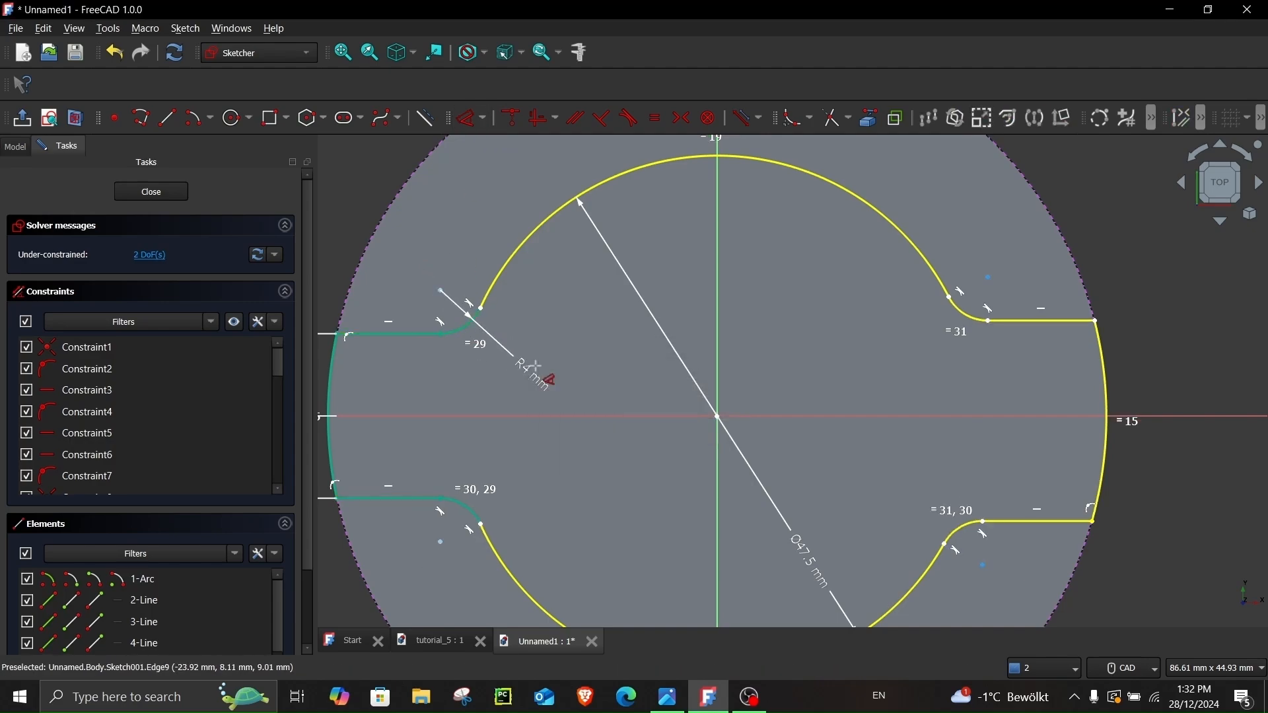
- Constrain the right lines' fillet endpoints horizontally with the matching left ones, for both the upper and lower pairs
{"action": "scroll", "coordinate": [536, 365], "scroll_direction": "down", "scroll_amount": 2}
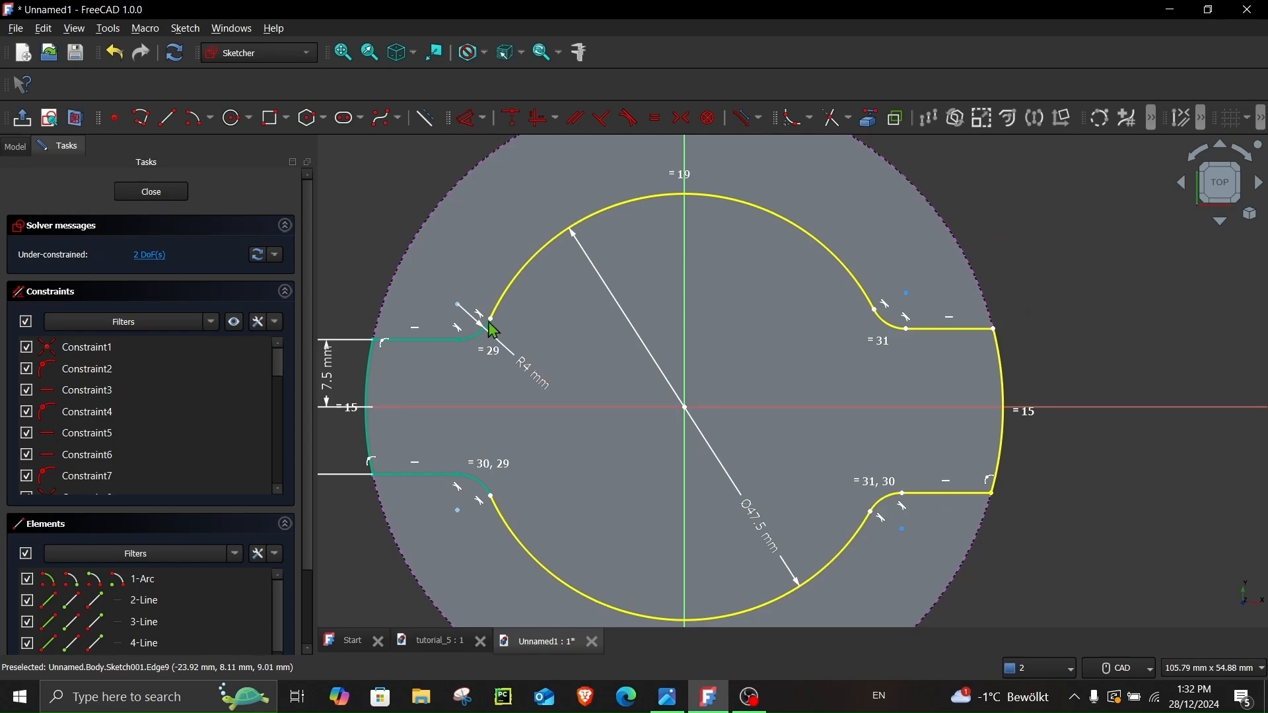
{"action": "left_click_drag", "start_coordinate": [908, 329], "coordinate": [917, 360]}
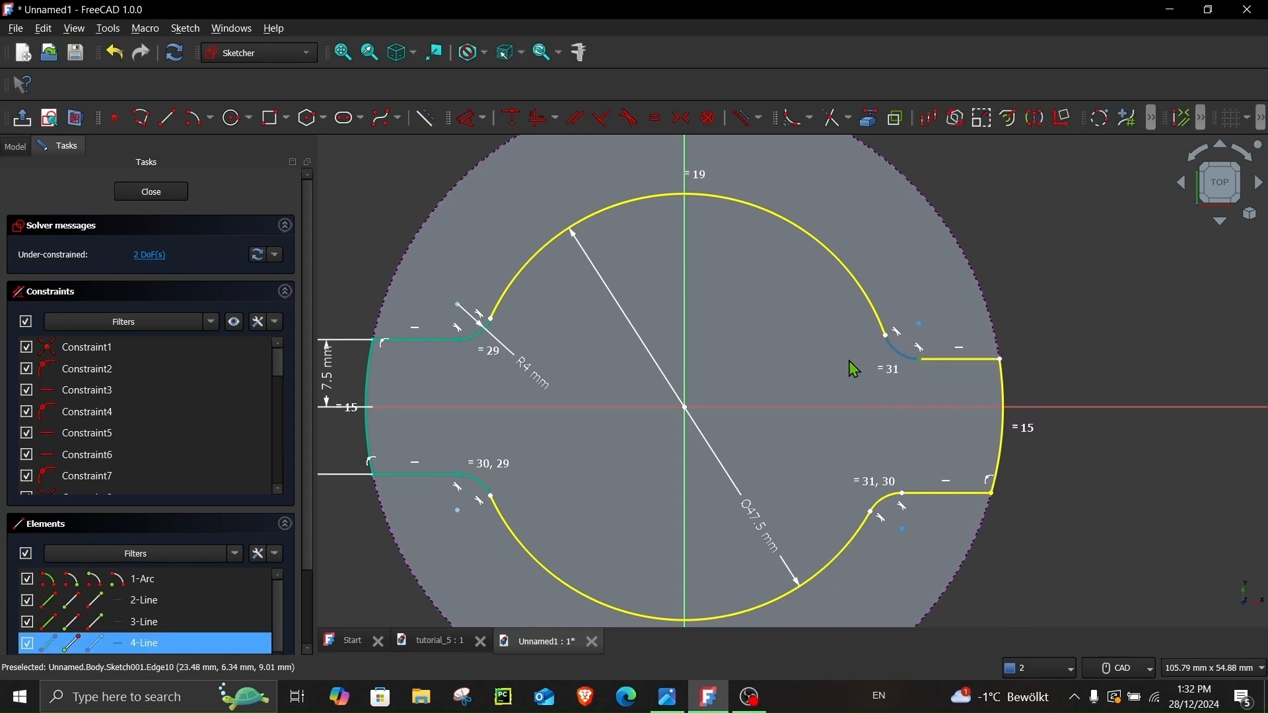
{"action": "left_click", "coordinate": [454, 341]}
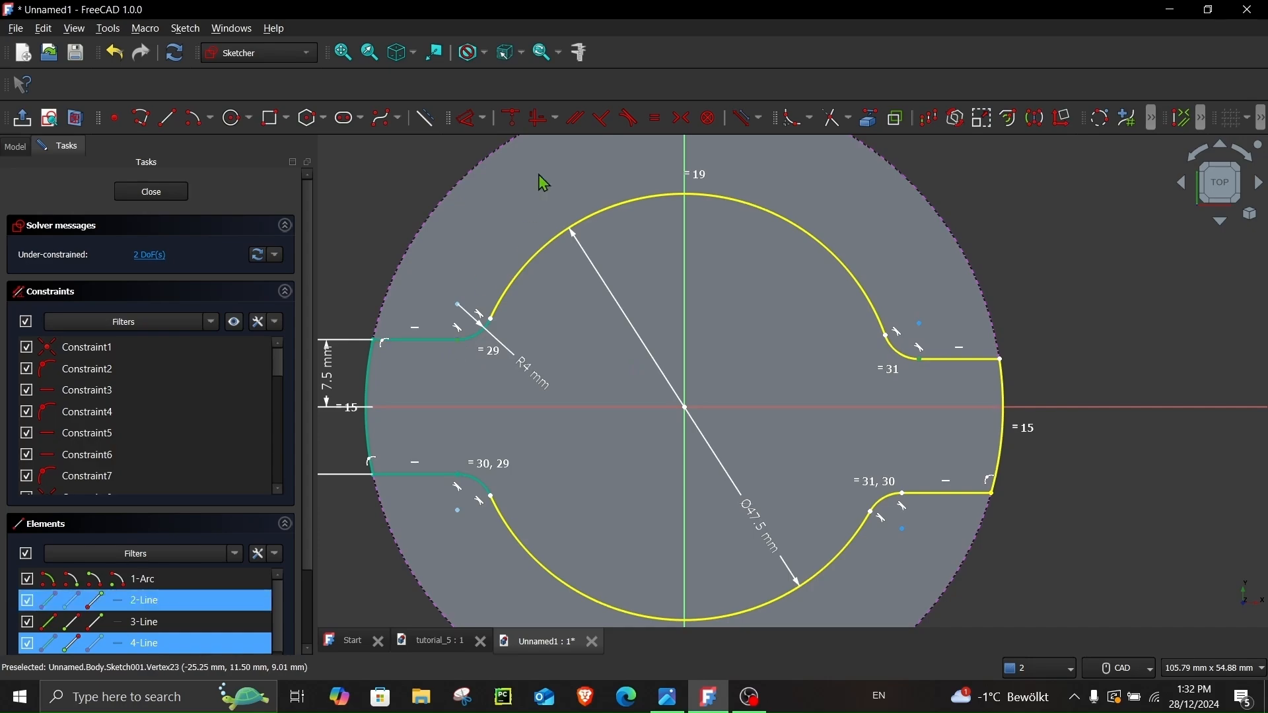
{"action": "left_click", "coordinate": [540, 118]}
{"action": "left_click_drag", "start_coordinate": [913, 498], "coordinate": [899, 517]}
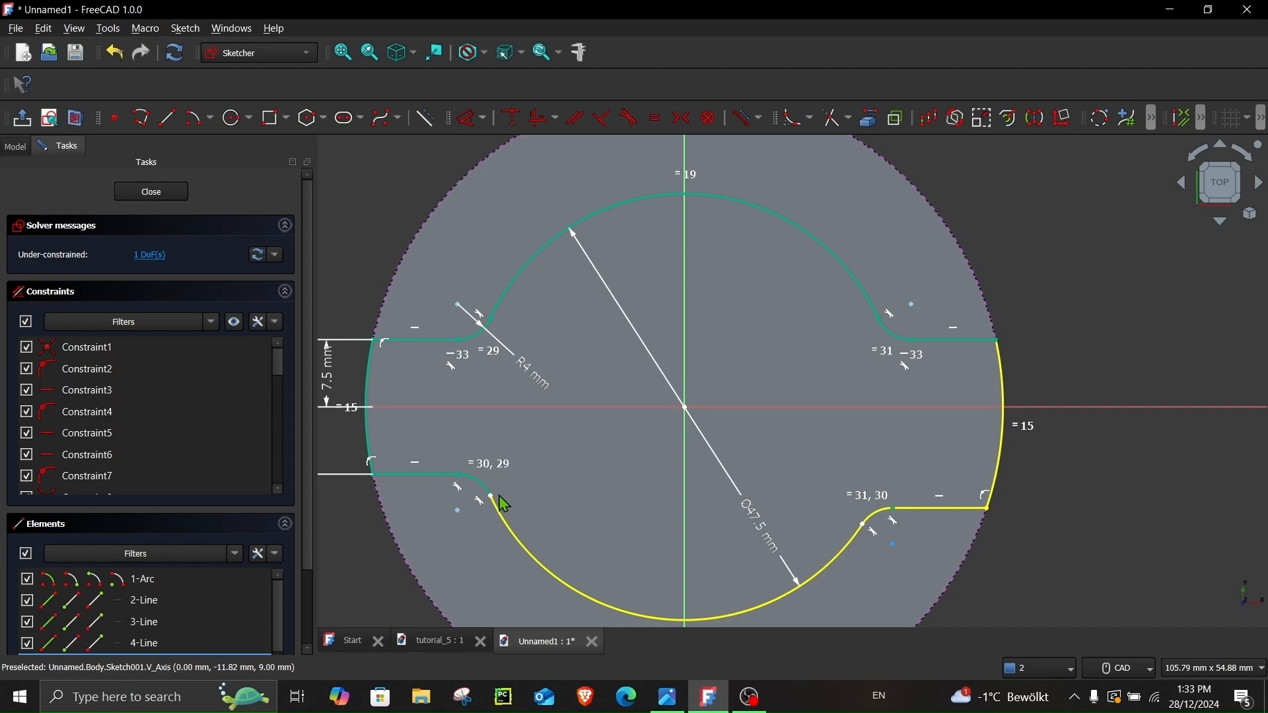
{"action": "left_click", "coordinate": [459, 474]}
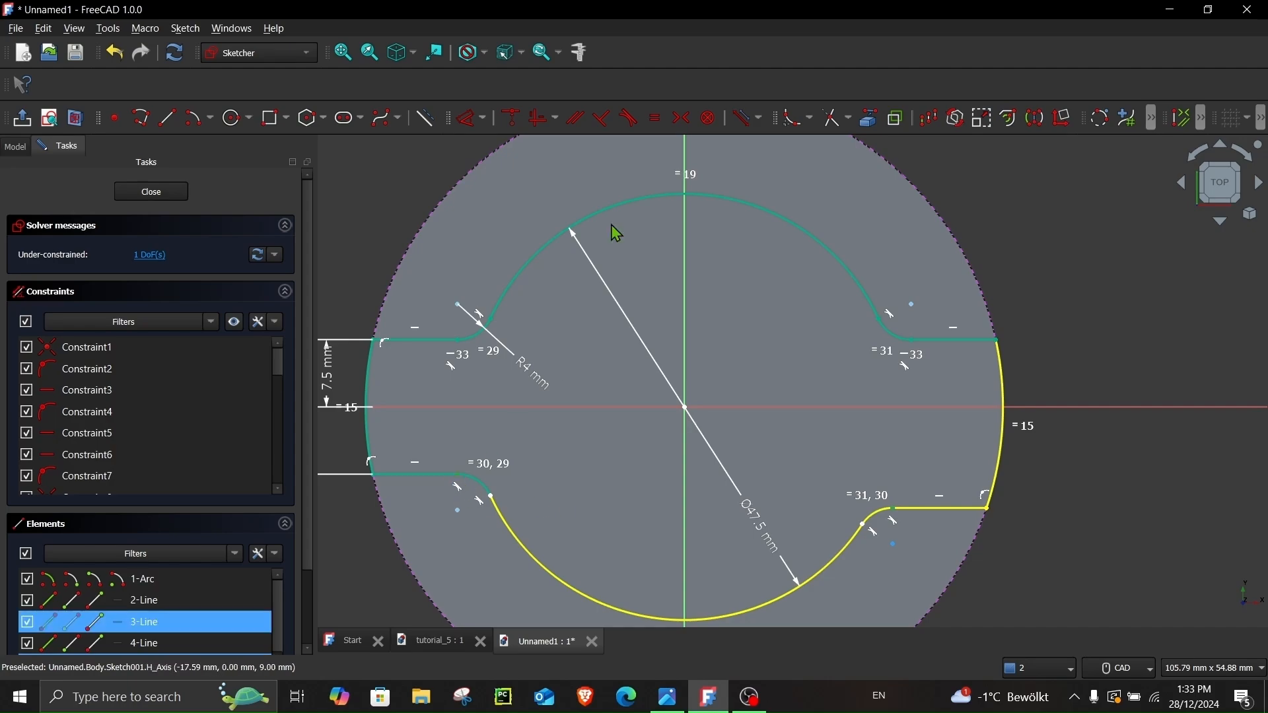
{"action": "left_click", "coordinate": [540, 120]}
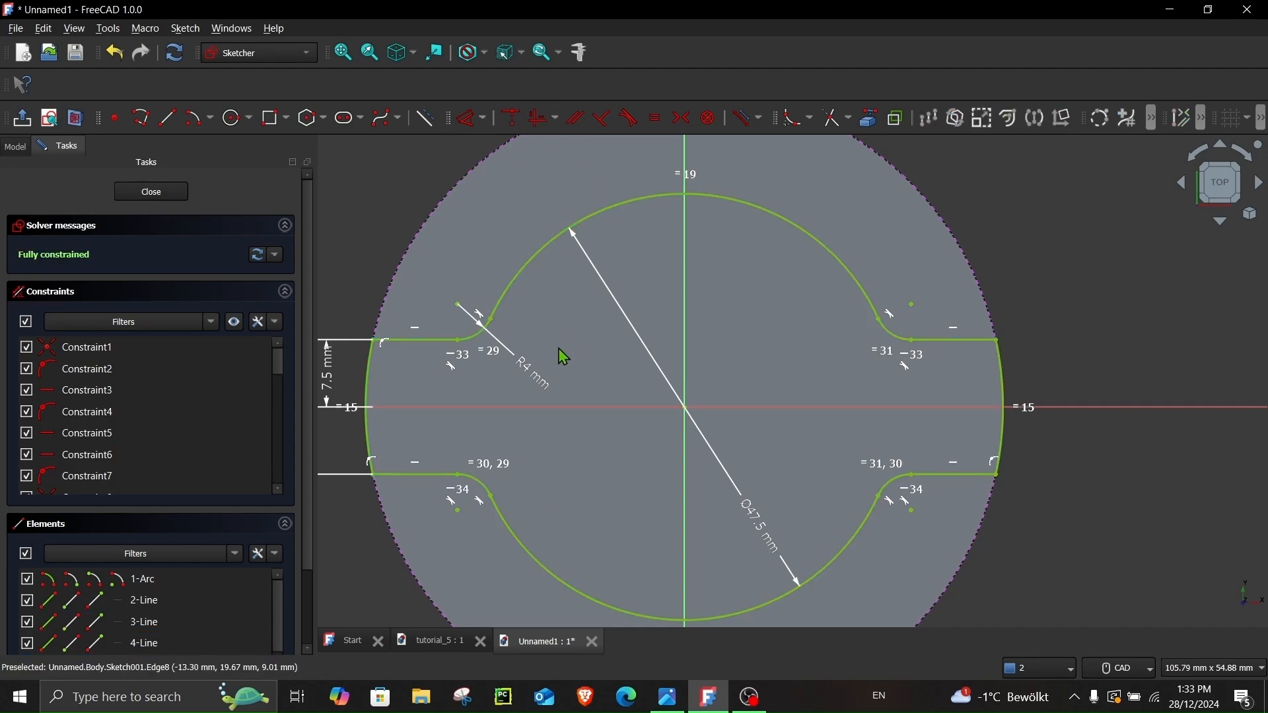
- Close the profile sketch and check the raised section's height in the drawing's section views
{"action": "left_click", "coordinate": [148, 197]}
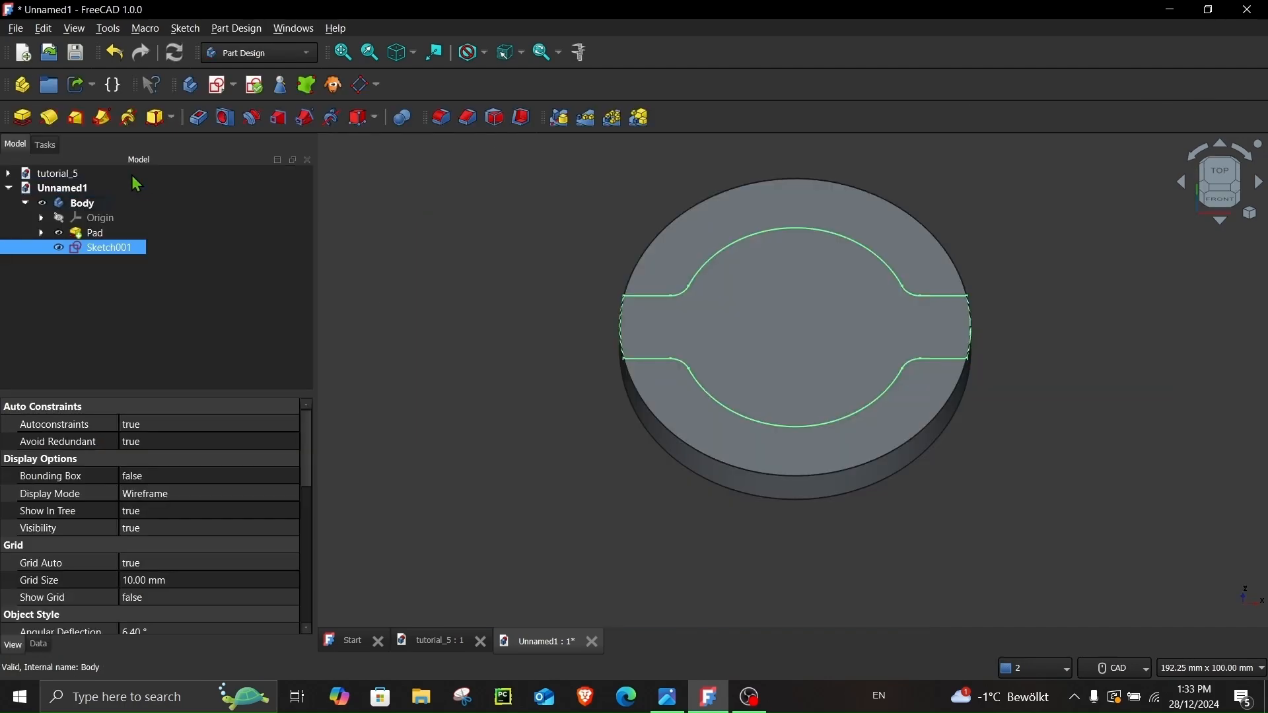
{"action": "left_click", "coordinate": [667, 697]}
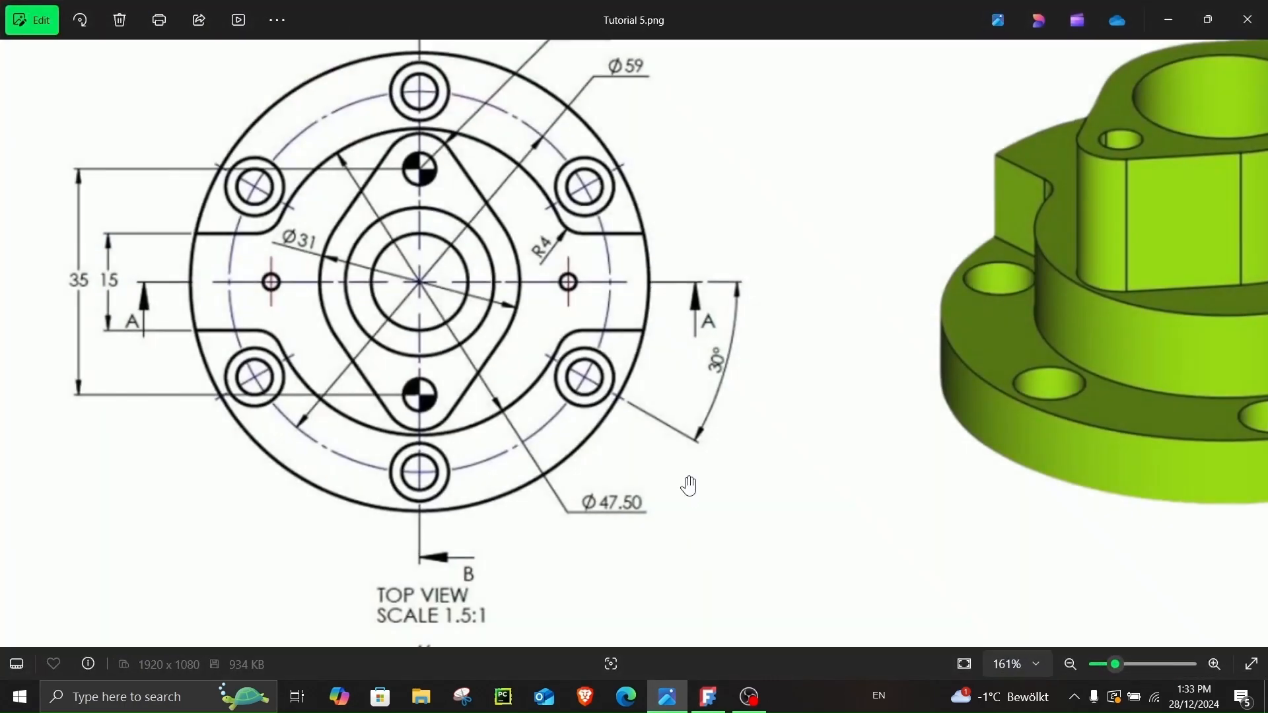
{"action": "scroll", "coordinate": [680, 416], "scroll_direction": "down", "scroll_amount": 3}
{"action": "scroll", "coordinate": [564, 562], "scroll_direction": "up", "scroll_amount": 4}
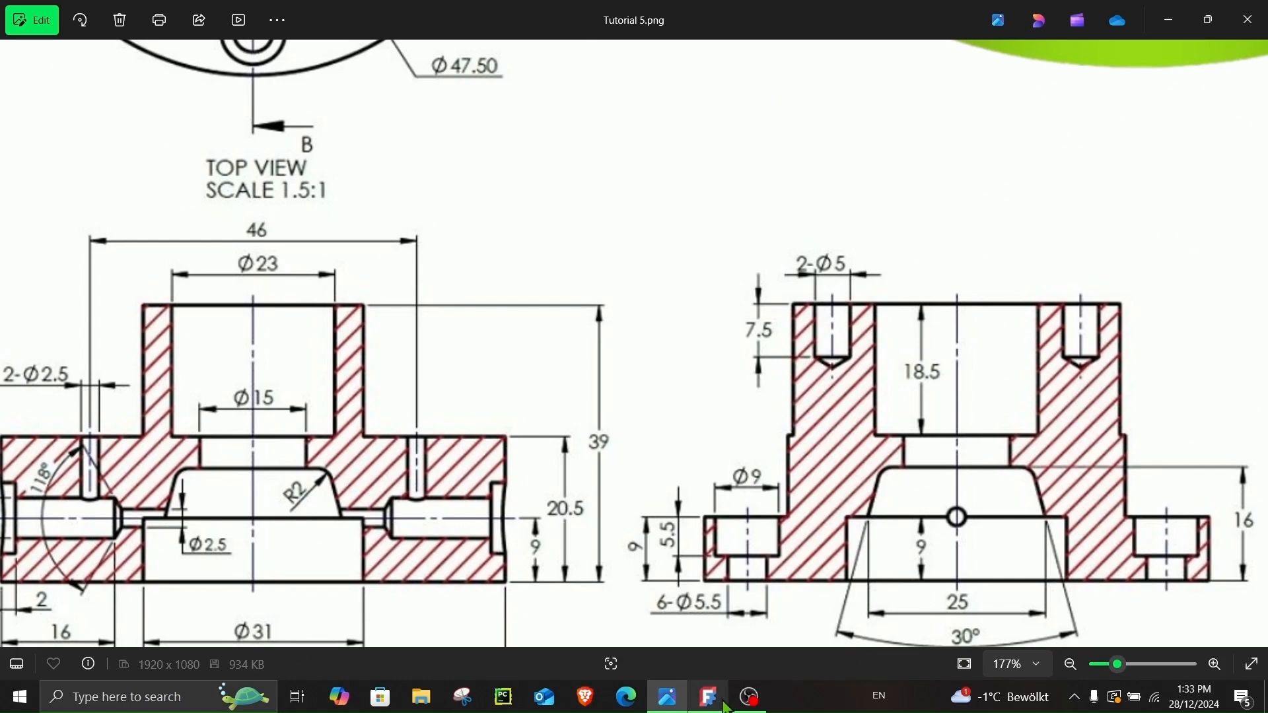
{"action": "left_click", "coordinate": [722, 707]}
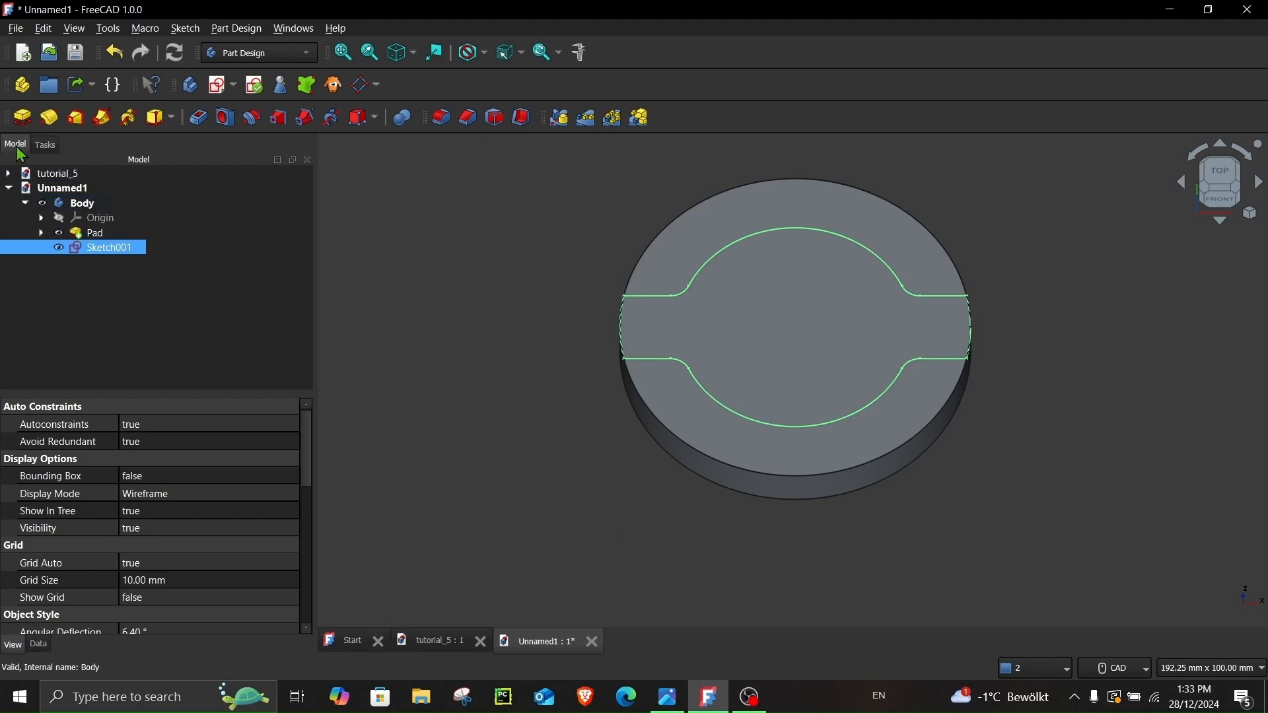
- Pad the profile sketch upward with a length of 20.5-9 mm
{"action": "left_click", "coordinate": [24, 120]}
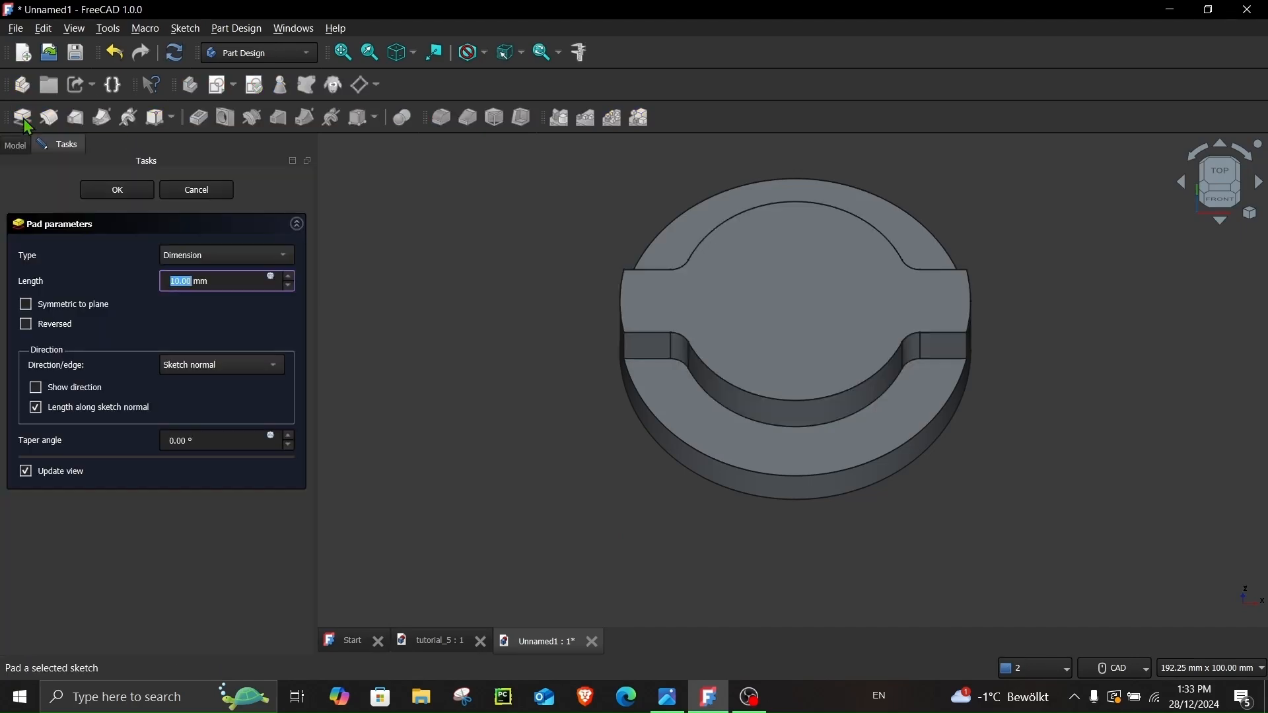
{"action": "middle_click_drag", "start_coordinate": [656, 422], "coordinate": [668, 397]}
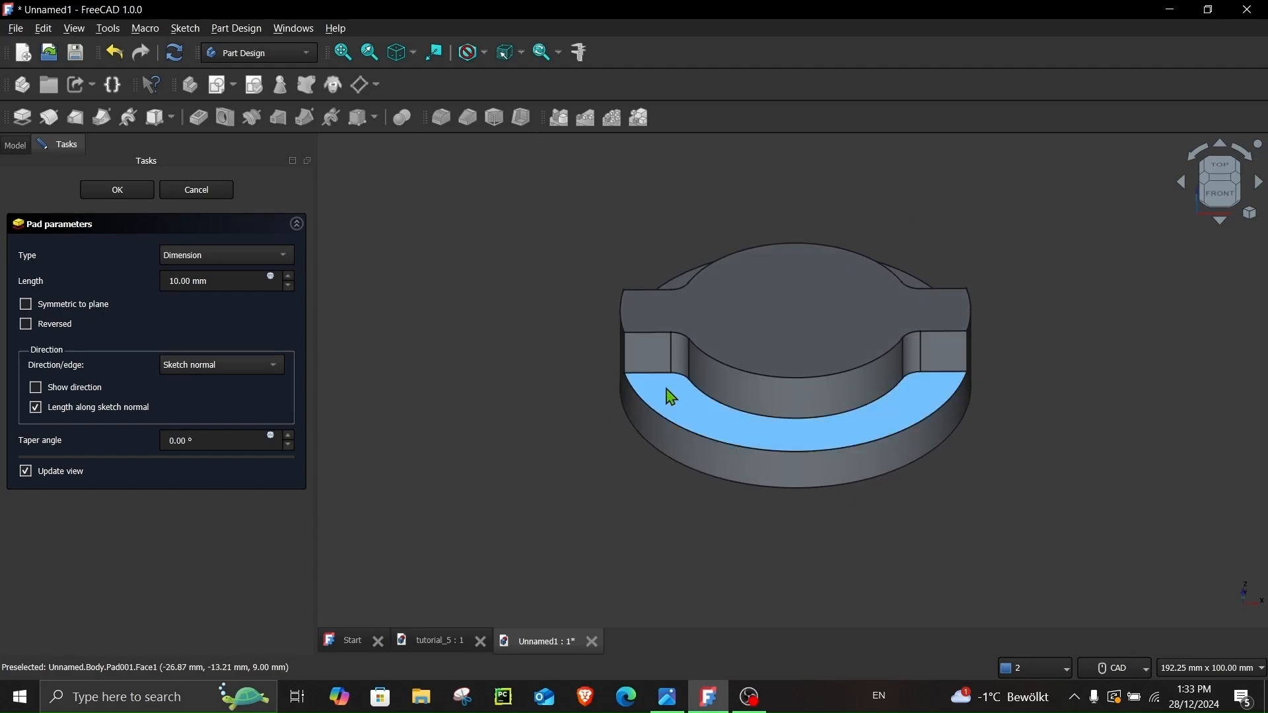
{"action": "left_click", "coordinate": [225, 276]}
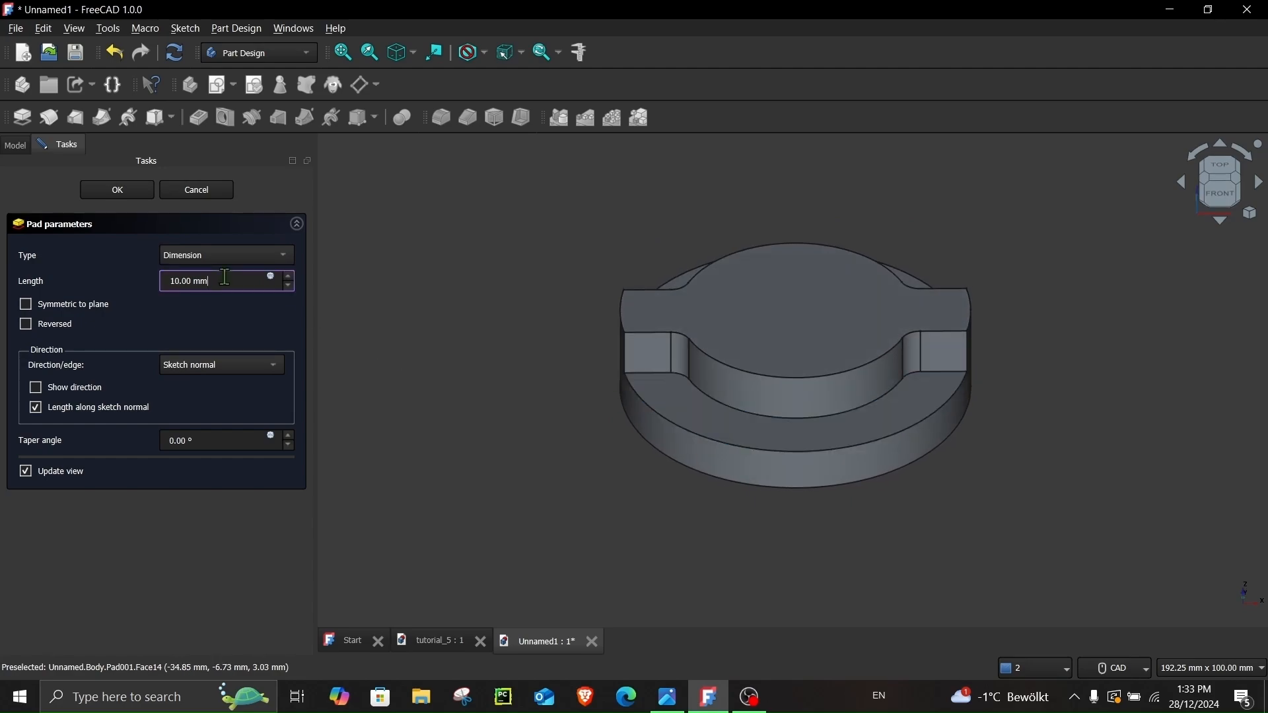
{"action": "type", "text": "20.5-9"}
{"action": "key", "text": "Return"}
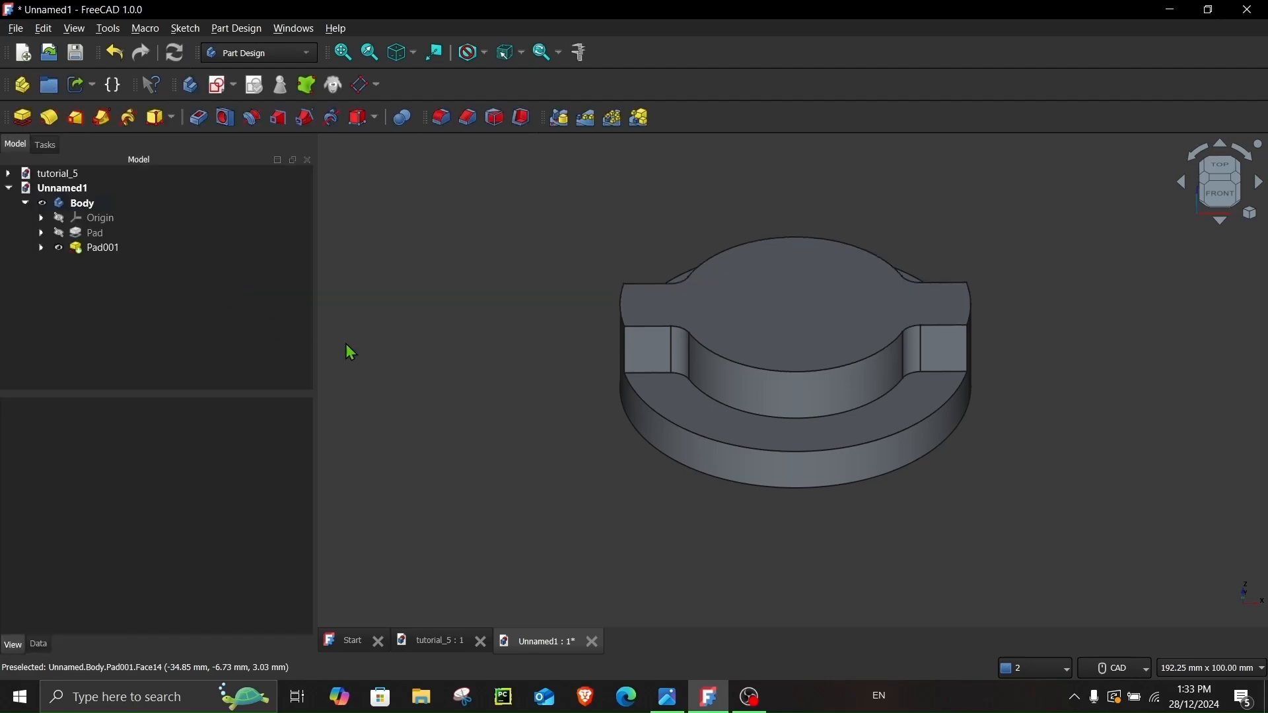
- Examine the drawing's section views and top view for the dimensions of the diamond-shaped upper boss
{"action": "left_click", "coordinate": [667, 697]}
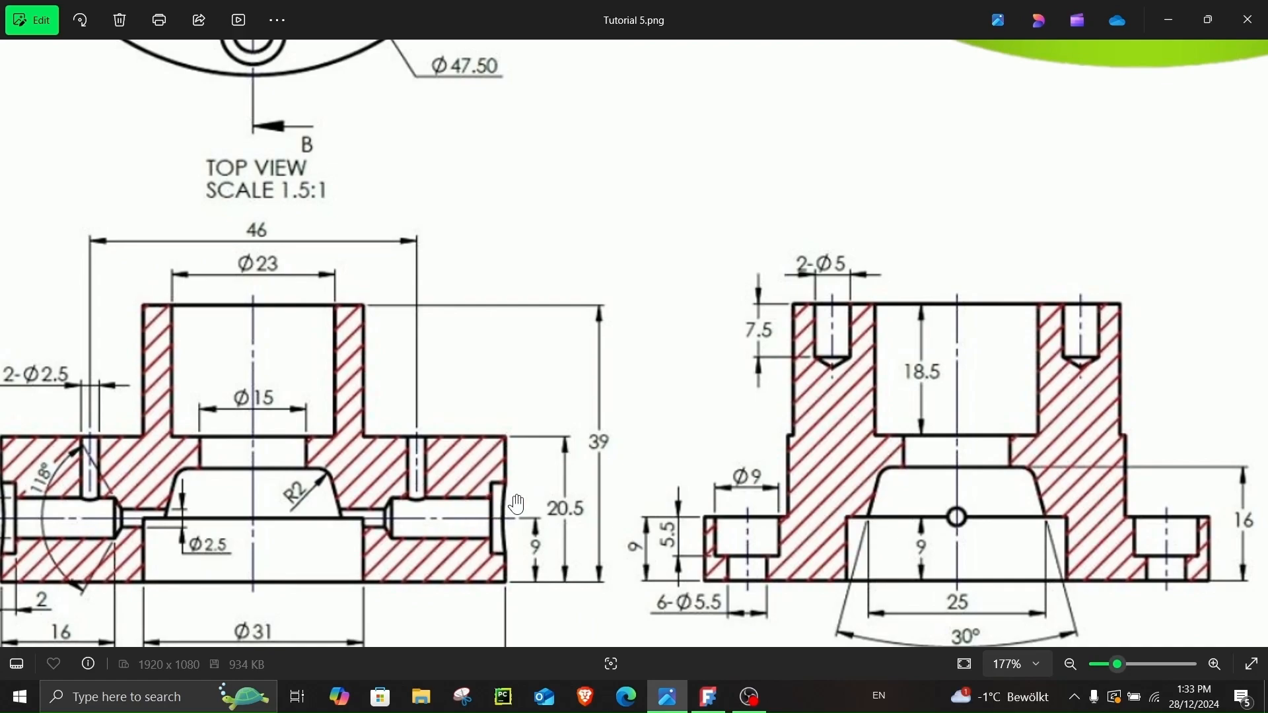
{"action": "left_click", "coordinate": [708, 697]}
{"action": "mouse_move", "coordinate": [577, 339]}
{"action": "middle_mouse_down"}
{"action": "mouse_move", "coordinate": [469, 395]}
{"action": "mouse_move", "coordinate": [493, 396]}
{"action": "mouse_move", "coordinate": [497, 439]}
{"action": "mouse_move", "coordinate": [521, 467]}
{"action": "middle_mouse_up"}
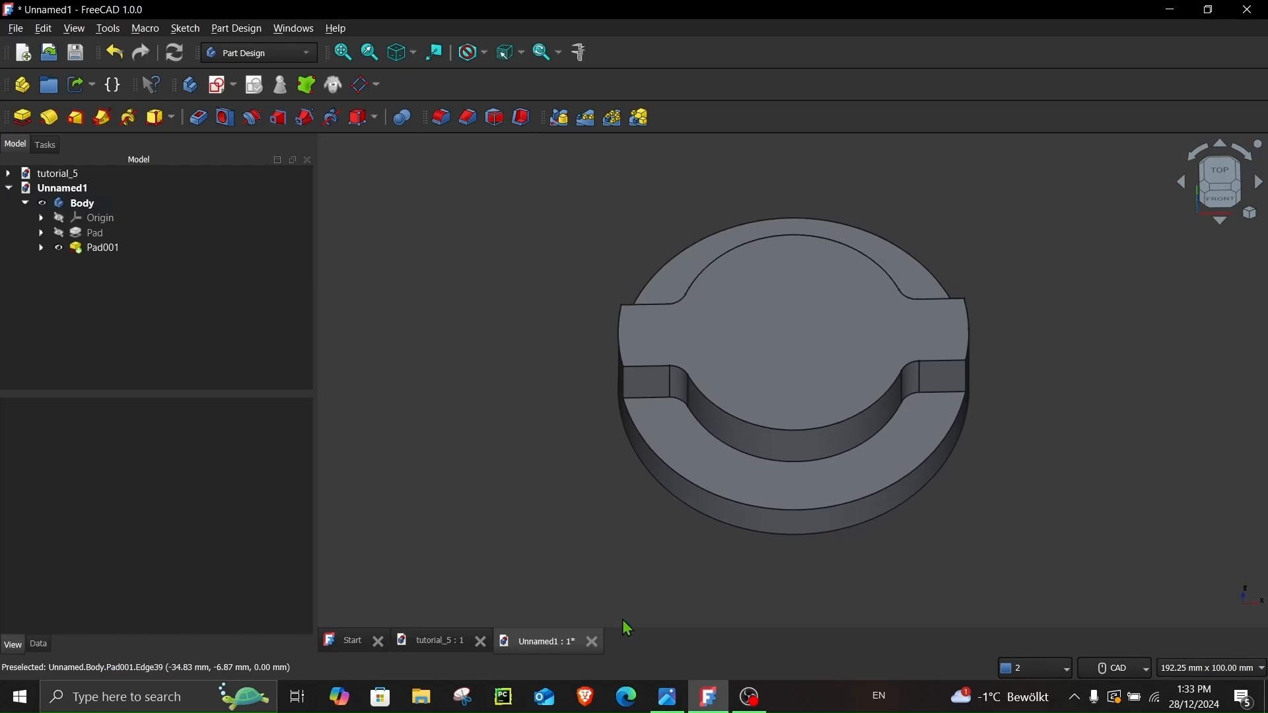
{"action": "left_click", "coordinate": [667, 696]}
{"action": "mouse_move", "coordinate": [357, 293]}
{"action": "left_mouse_down"}
{"action": "mouse_move", "coordinate": [557, 462]}
{"action": "mouse_move", "coordinate": [601, 555]}
{"action": "left_mouse_up"}
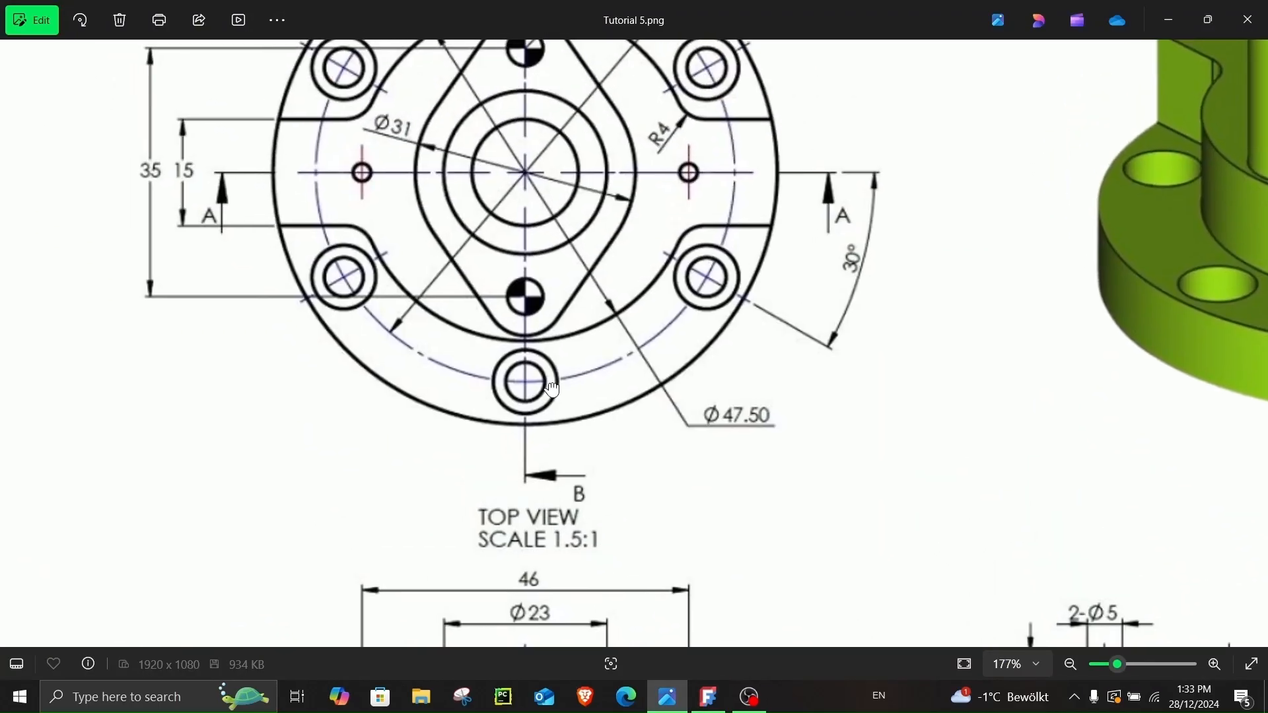
{"action": "left_click_drag", "start_coordinate": [549, 385], "coordinate": [589, 526]}
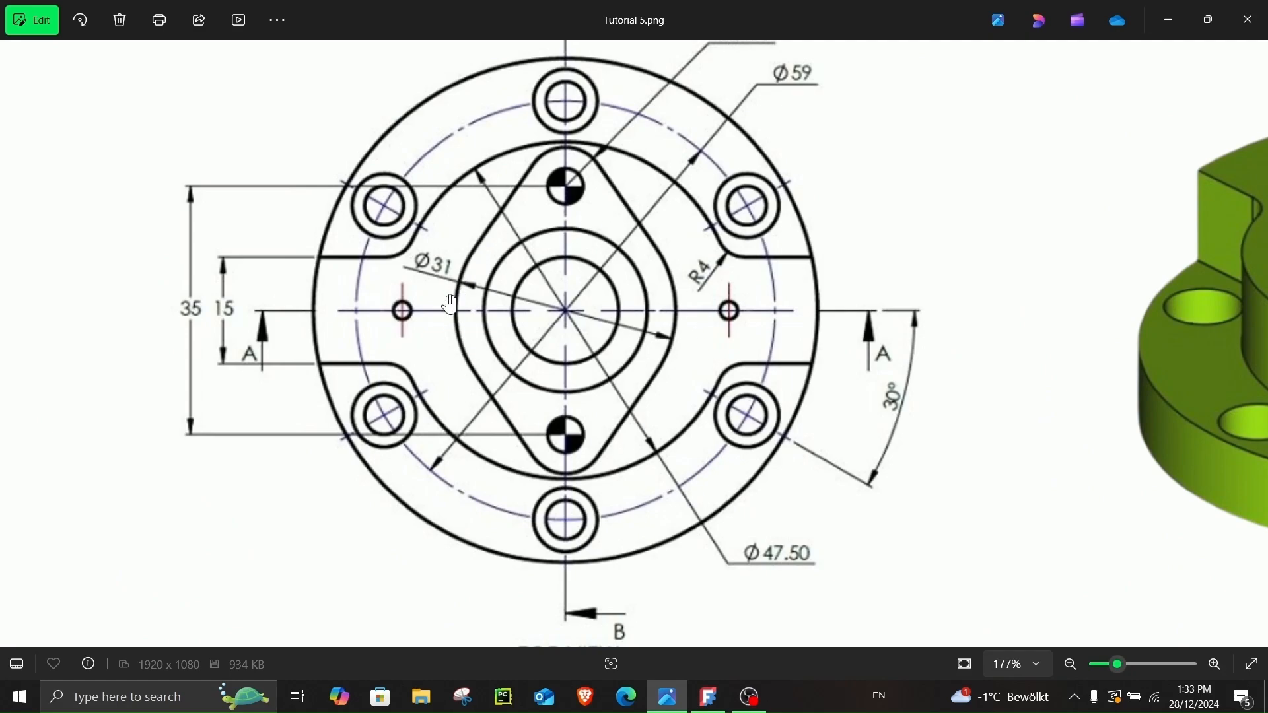
{"action": "scroll", "coordinate": [498, 283], "scroll_direction": "up", "scroll_amount": 1}
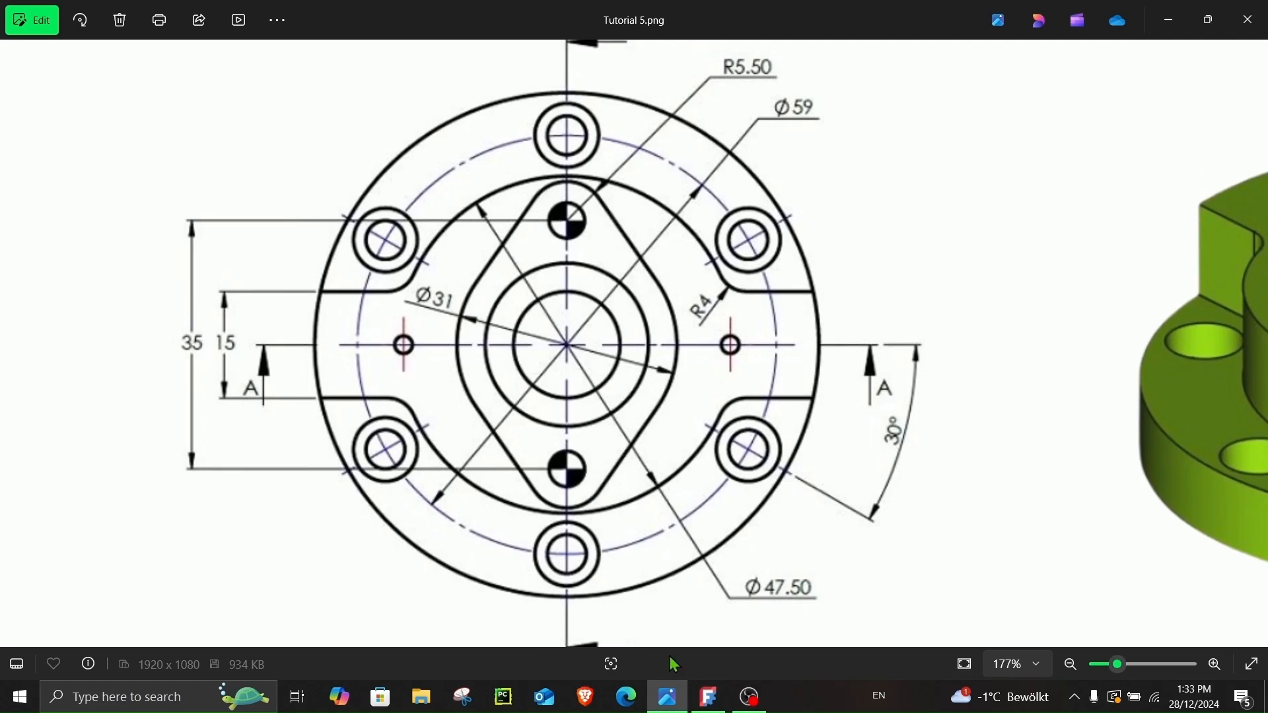
- Switch back to FreeCAD and start a new sketch on the top face of the raised profile
{"action": "left_click", "coordinate": [709, 696]}
{"action": "left_click", "coordinate": [621, 308]}
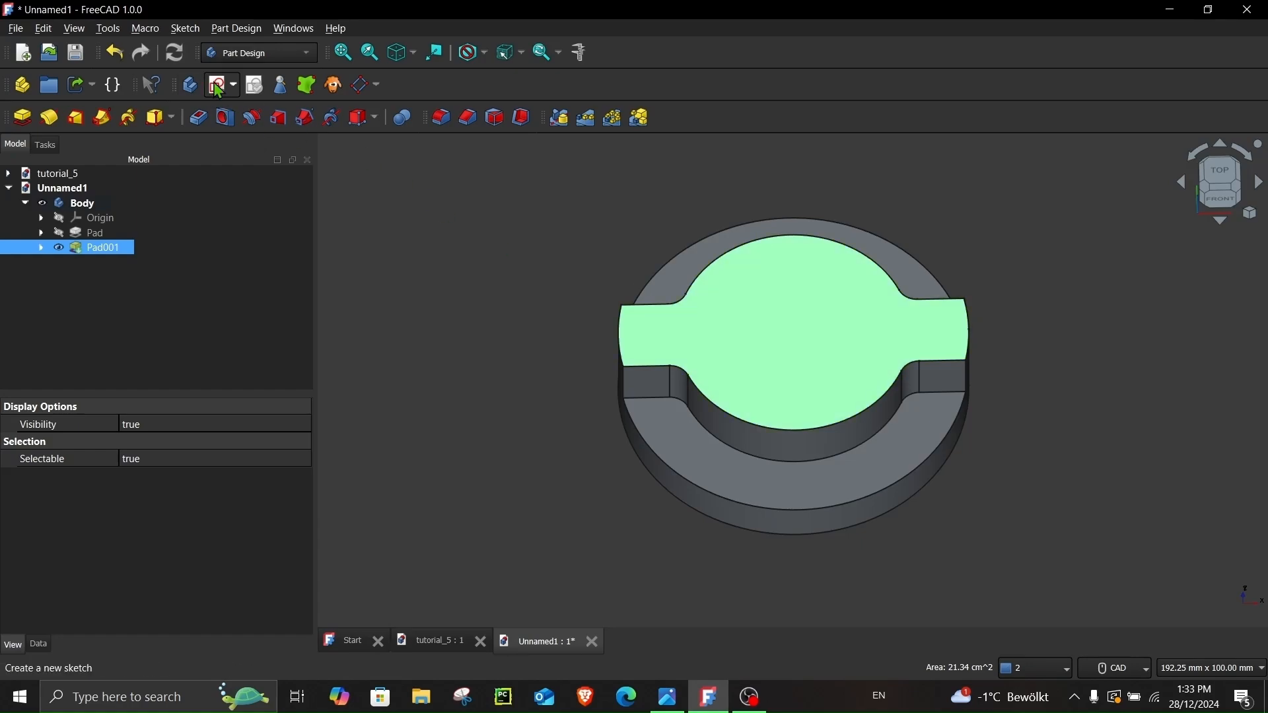
{"action": "left_click", "coordinate": [190, 85]}
{"action": "left_click", "coordinate": [667, 696]}
{"action": "left_click", "coordinate": [667, 696]}
{"action": "scroll", "coordinate": [814, 318], "scroll_direction": "up", "scroll_amount": 3}
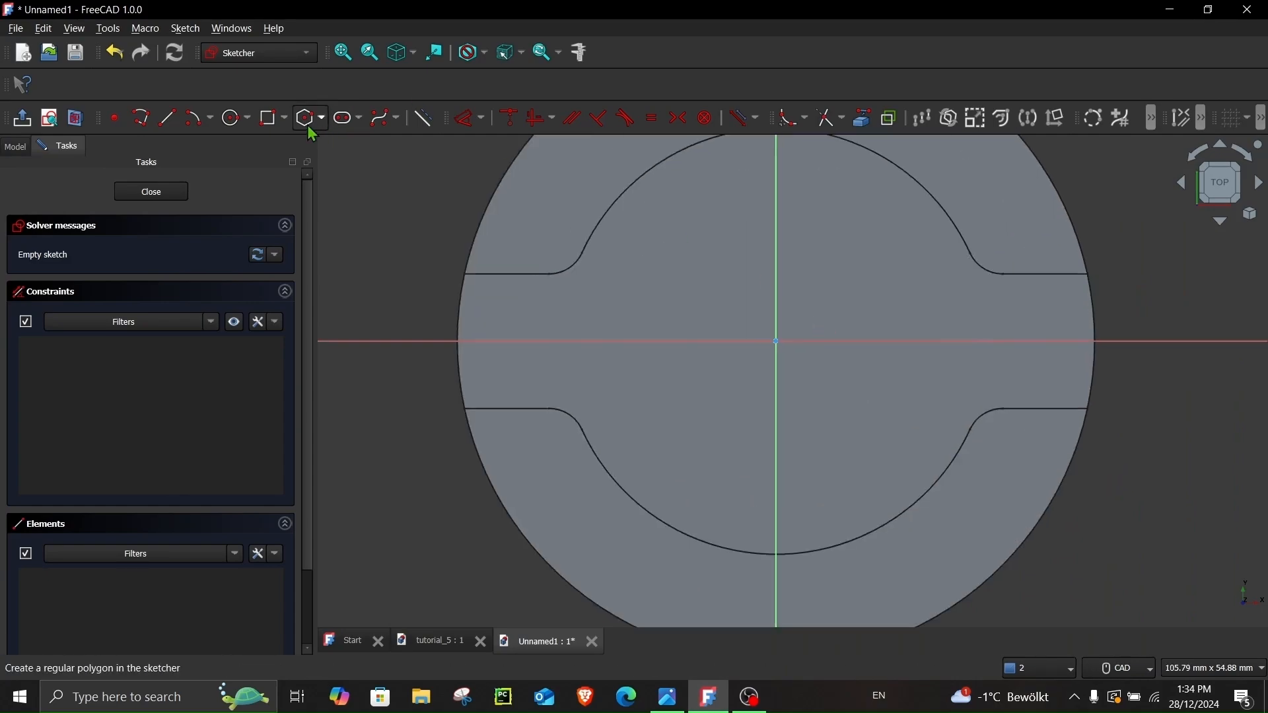
- Sketch a circle about 32 mm in diameter centred on the origin
{"action": "left_click", "coordinate": [233, 118]}
{"action": "left_click", "coordinate": [775, 341]}
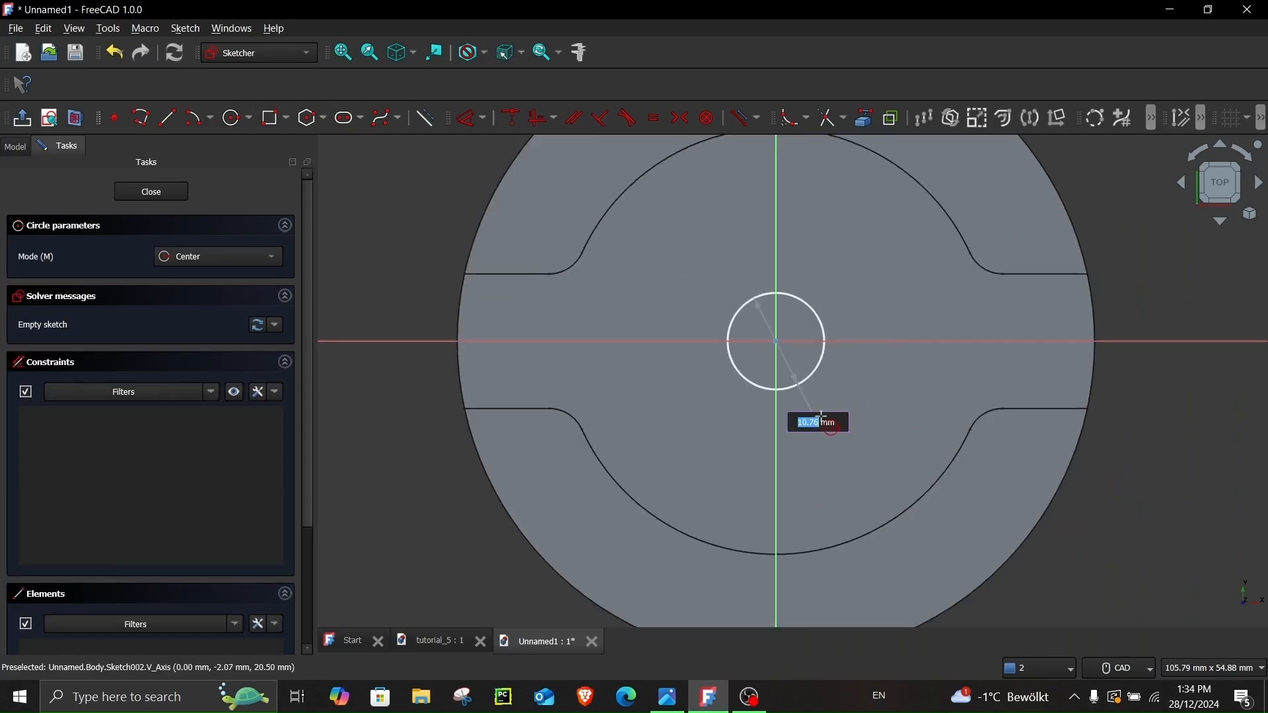
{"action": "left_click", "coordinate": [846, 469]}
- Sketch two circles about 8 mm in diameter centred on the vertical axis, one above and one below the central circle
{"action": "middle_click_drag", "start_coordinate": [794, 254], "coordinate": [773, 327]}
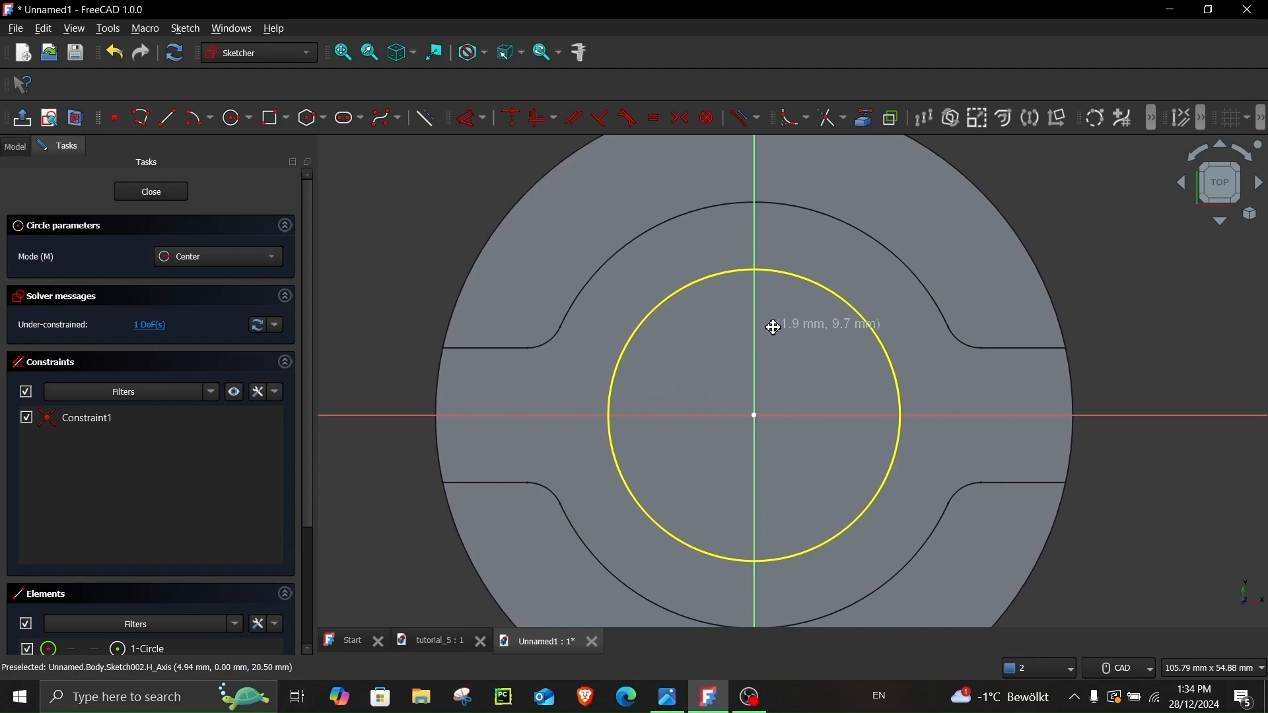
{"action": "left_click", "coordinate": [754, 236]}
{"action": "left_click", "coordinate": [766, 276]}
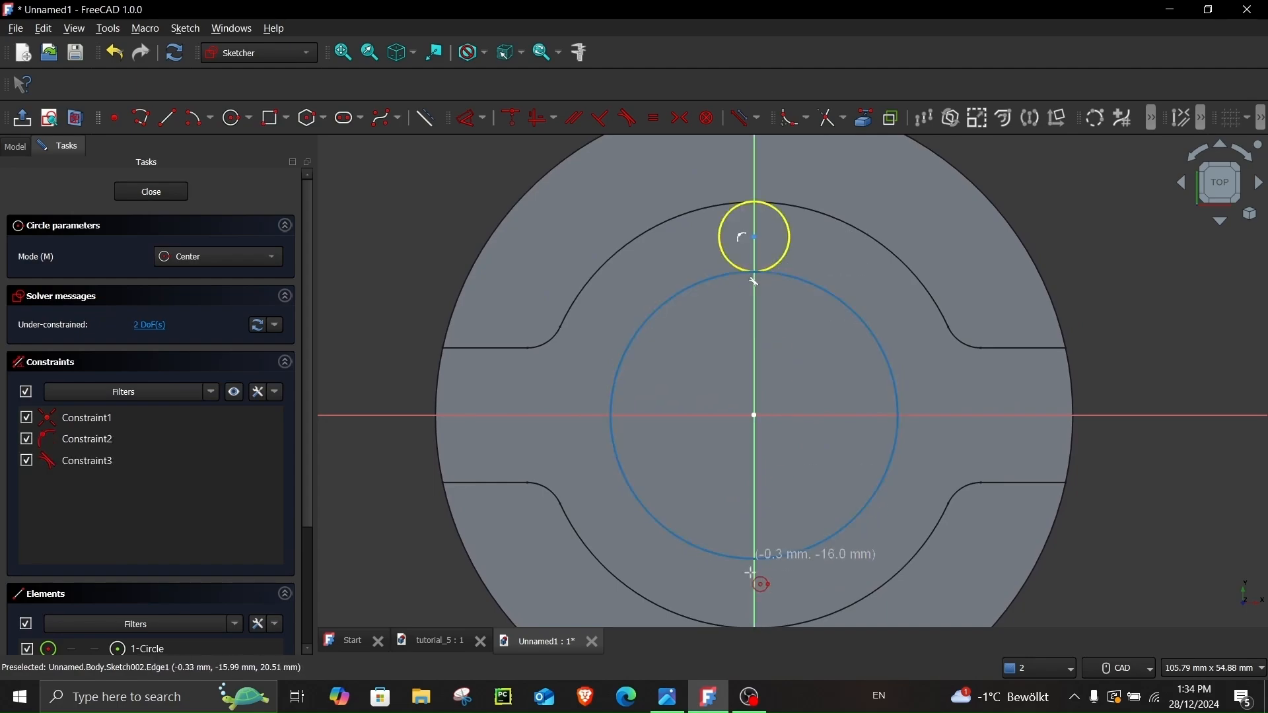
{"action": "left_click", "coordinate": [754, 600]}
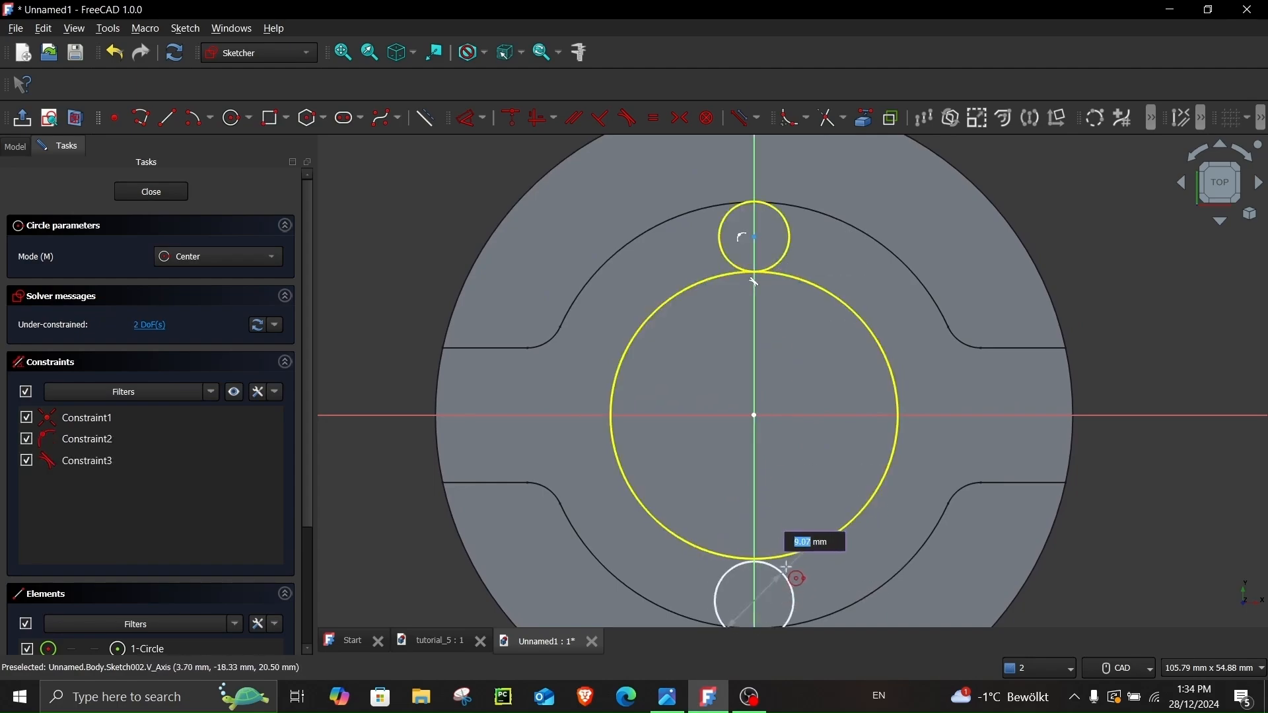
{"action": "left_click", "coordinate": [781, 580]}
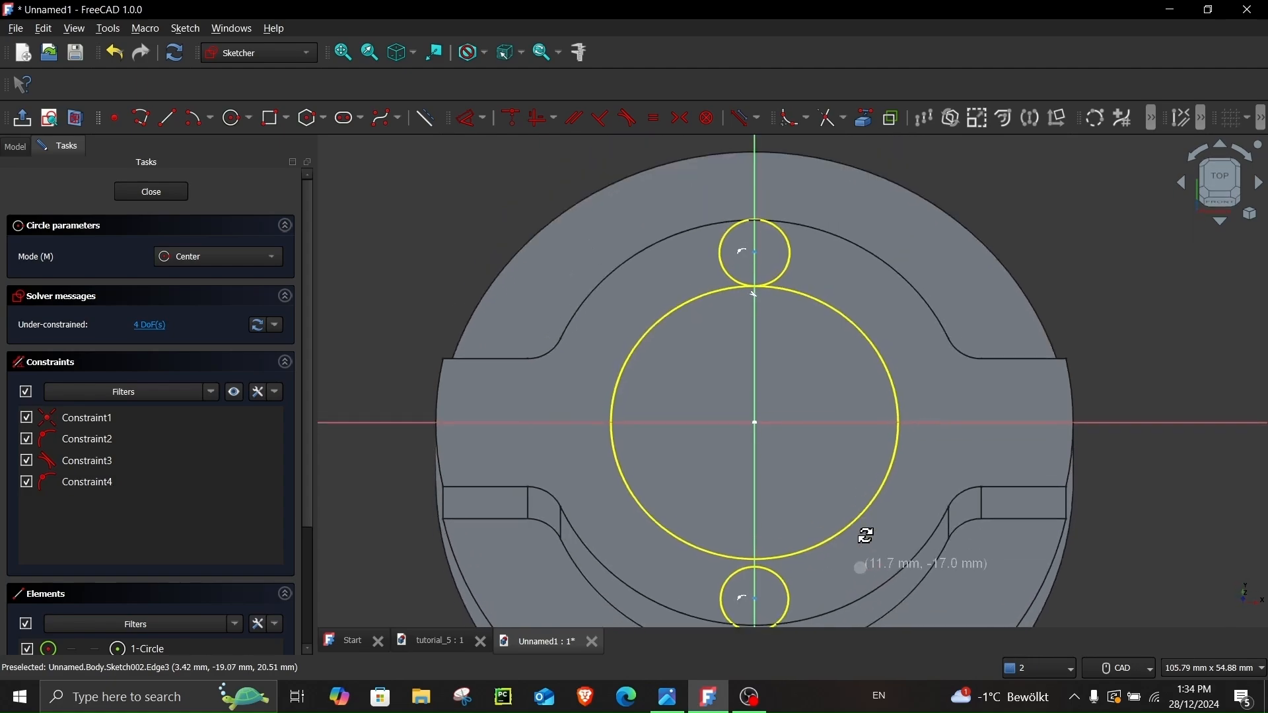
{"action": "right_click", "coordinate": [812, 485]}
- Check the boss diameters in the drawing and dimension the central circle's diameter as 31 mm
{"action": "left_click", "coordinate": [667, 697]}
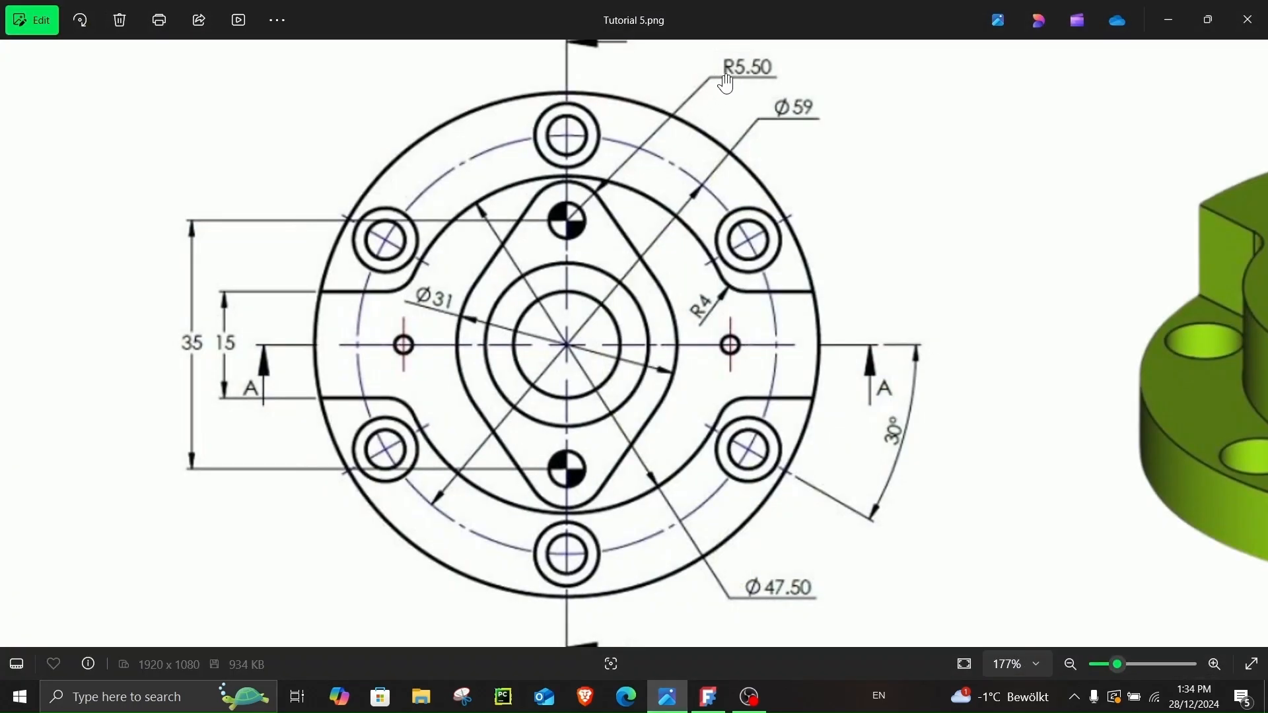
{"action": "left_click", "coordinate": [709, 697]}
{"action": "left_click", "coordinate": [467, 120]}
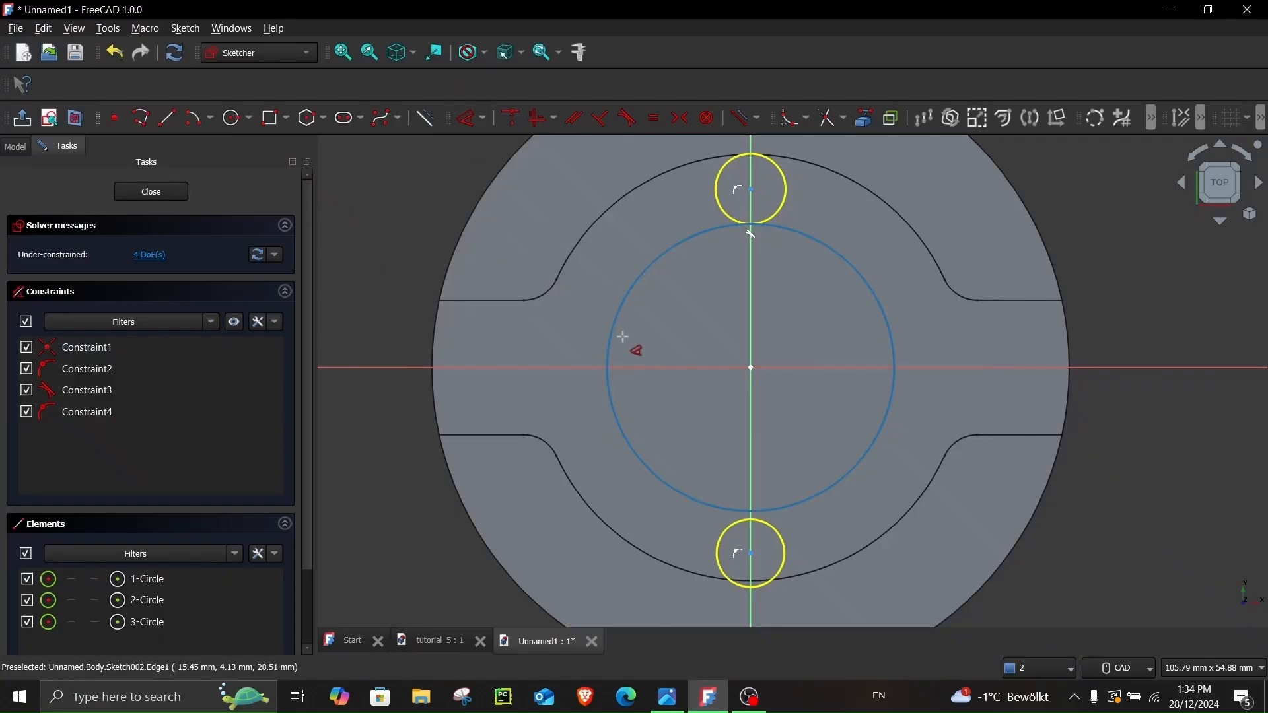
{"action": "left_click", "coordinate": [615, 327]}
{"action": "left_click", "coordinate": [554, 342]}
{"action": "type", "text": "31"}
{"action": "key", "text": "Return"}
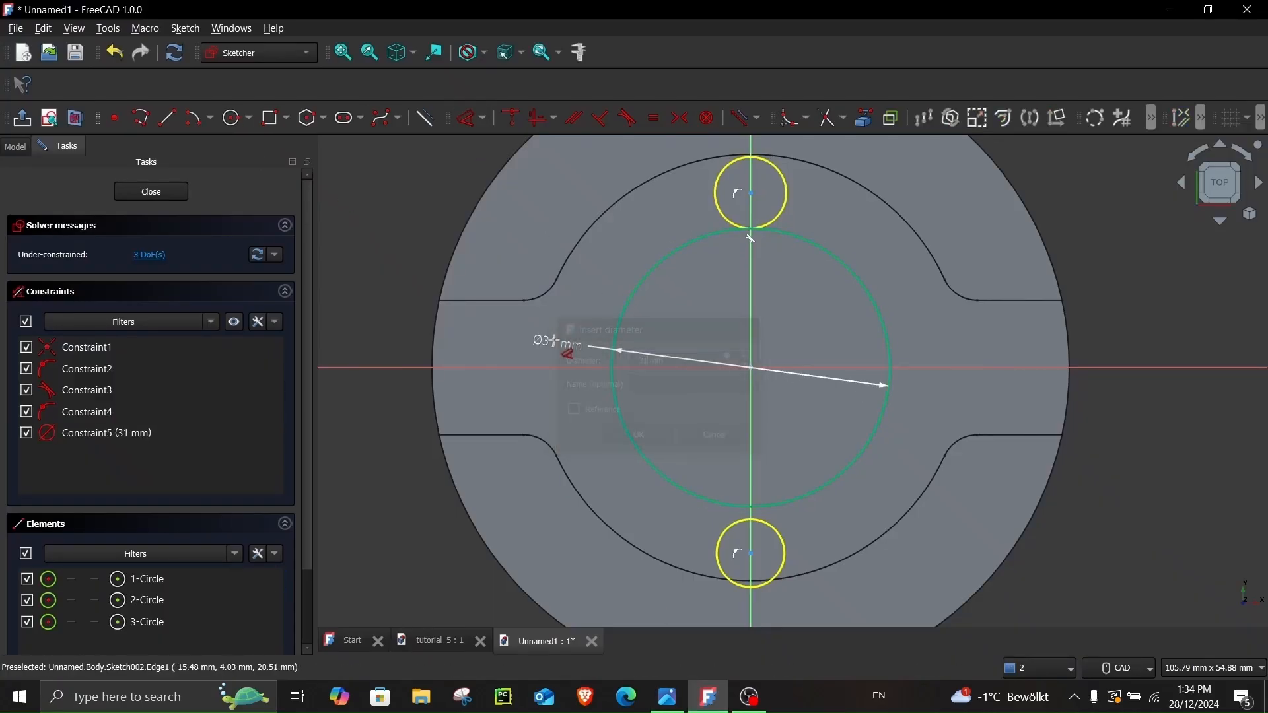
- Dimension the upper small circle's diameter as 5.5*2 mm
{"action": "left_click", "coordinate": [715, 203]}
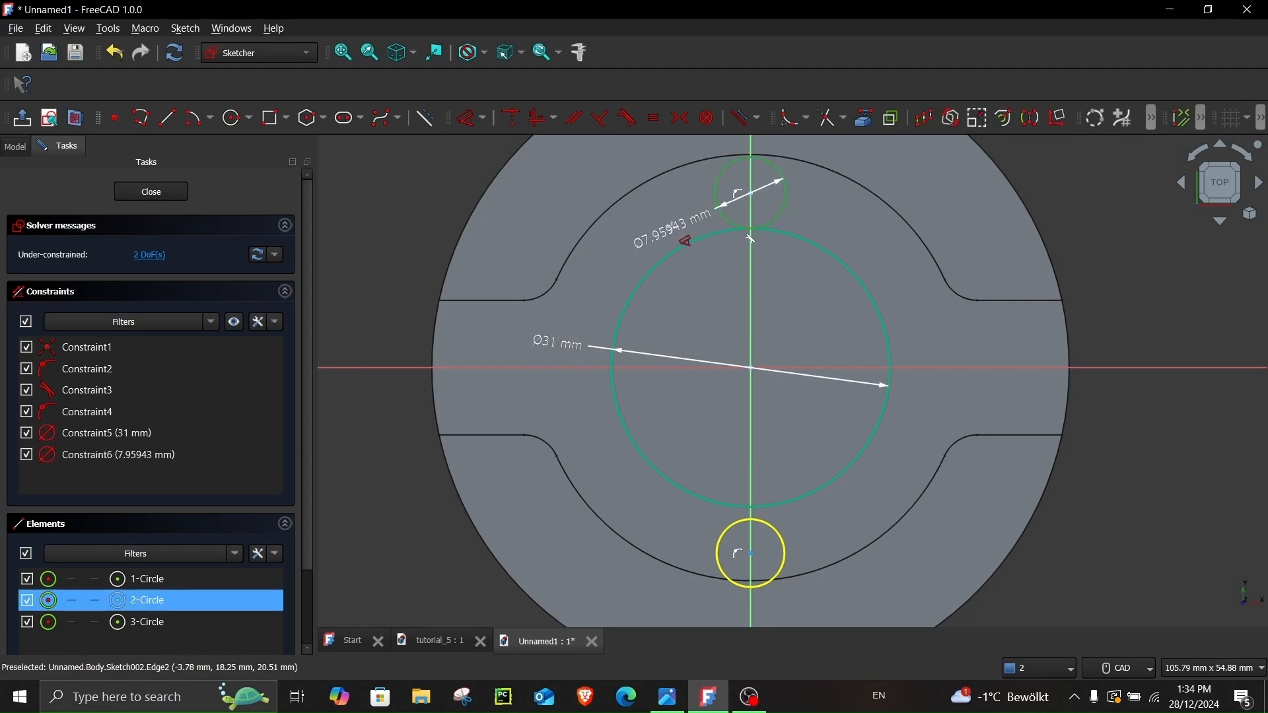
{"action": "left_click", "coordinate": [659, 235]}
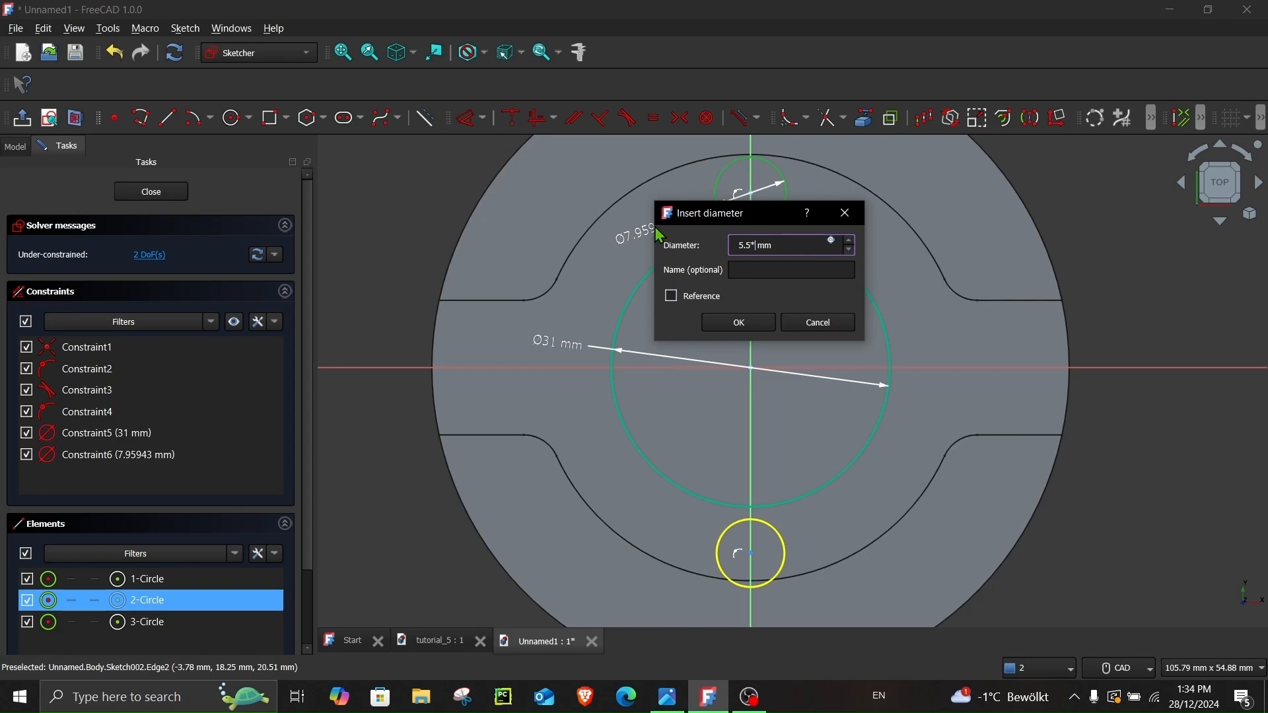
{"action": "key", "text": "Return"}
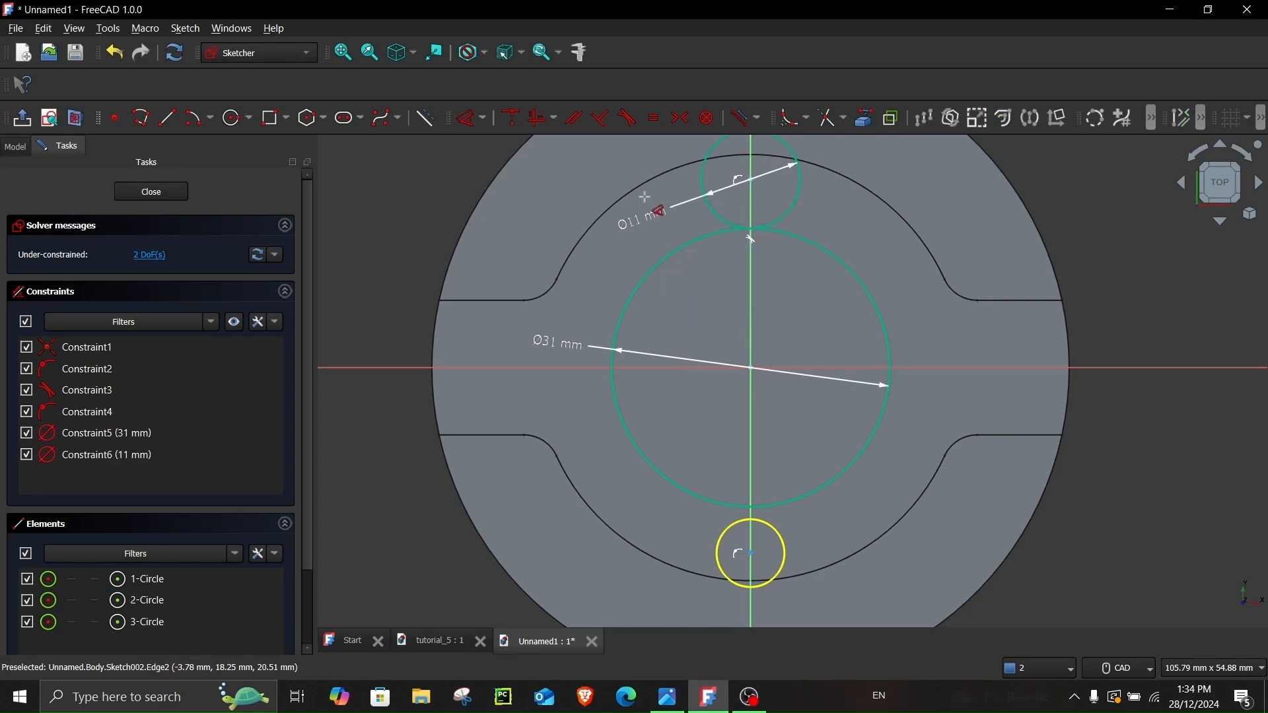
- Constrain the lower small circle to be equal in size to the upper one
{"action": "middle_click_drag", "start_coordinate": [667, 226], "coordinate": [625, 267]}
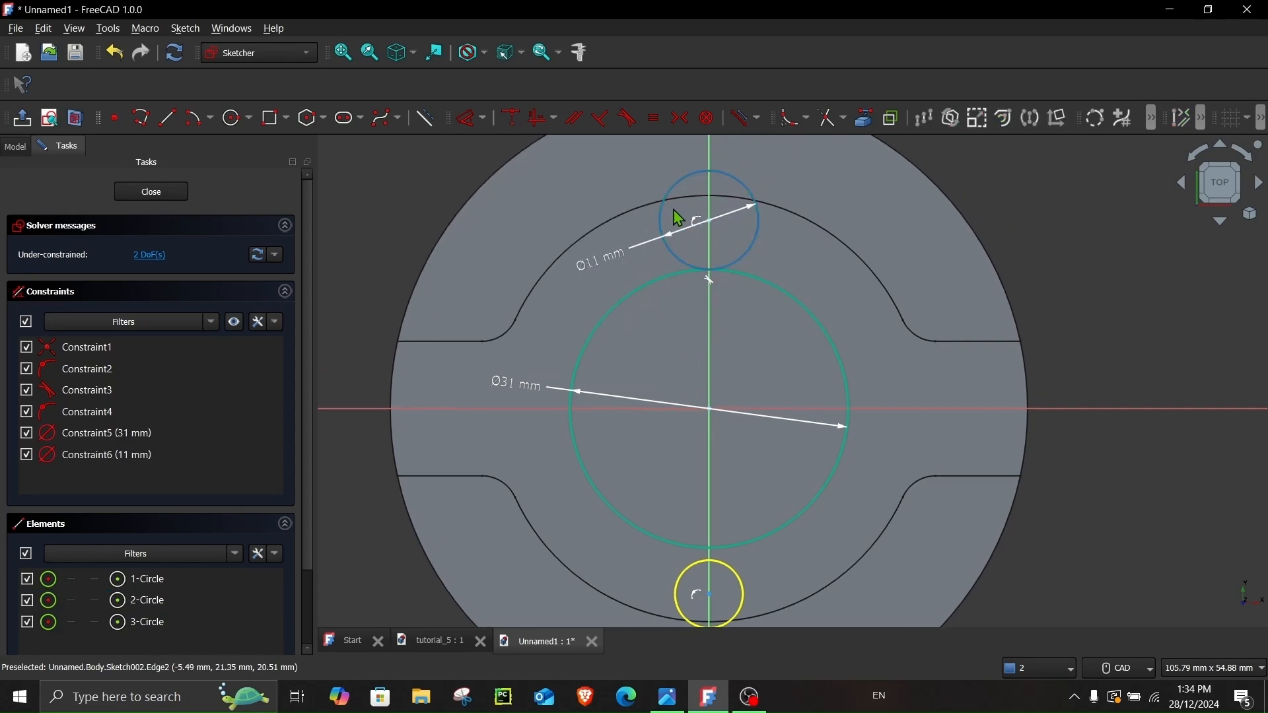
{"action": "left_click", "coordinate": [690, 179]}
{"action": "mouse_move", "coordinate": [699, 467]}
{"action": "middle_mouse_down"}
{"action": "mouse_move", "coordinate": [713, 433]}
{"action": "mouse_move", "coordinate": [688, 373]}
{"action": "mouse_move", "coordinate": [750, 377]}
{"action": "mouse_move", "coordinate": [747, 391]}
{"action": "middle_mouse_up"}
{"action": "left_click", "coordinate": [727, 488]}
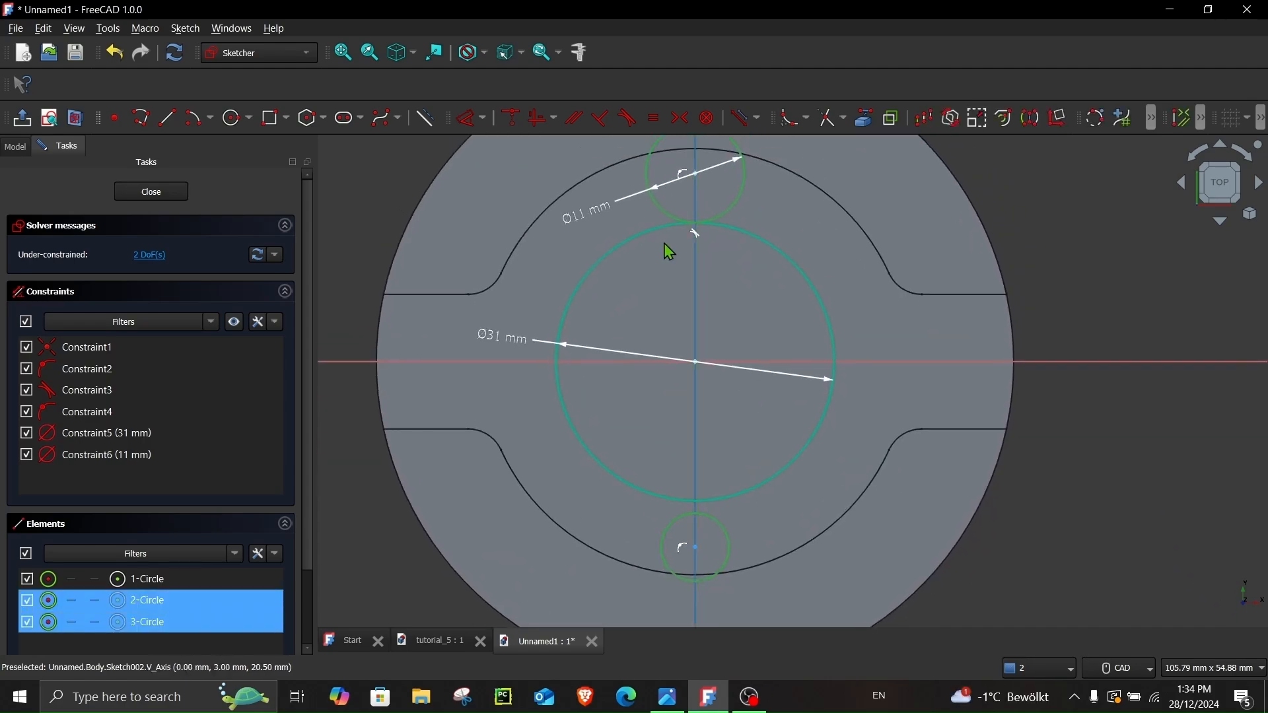
{"action": "left_click", "coordinate": [655, 118]}
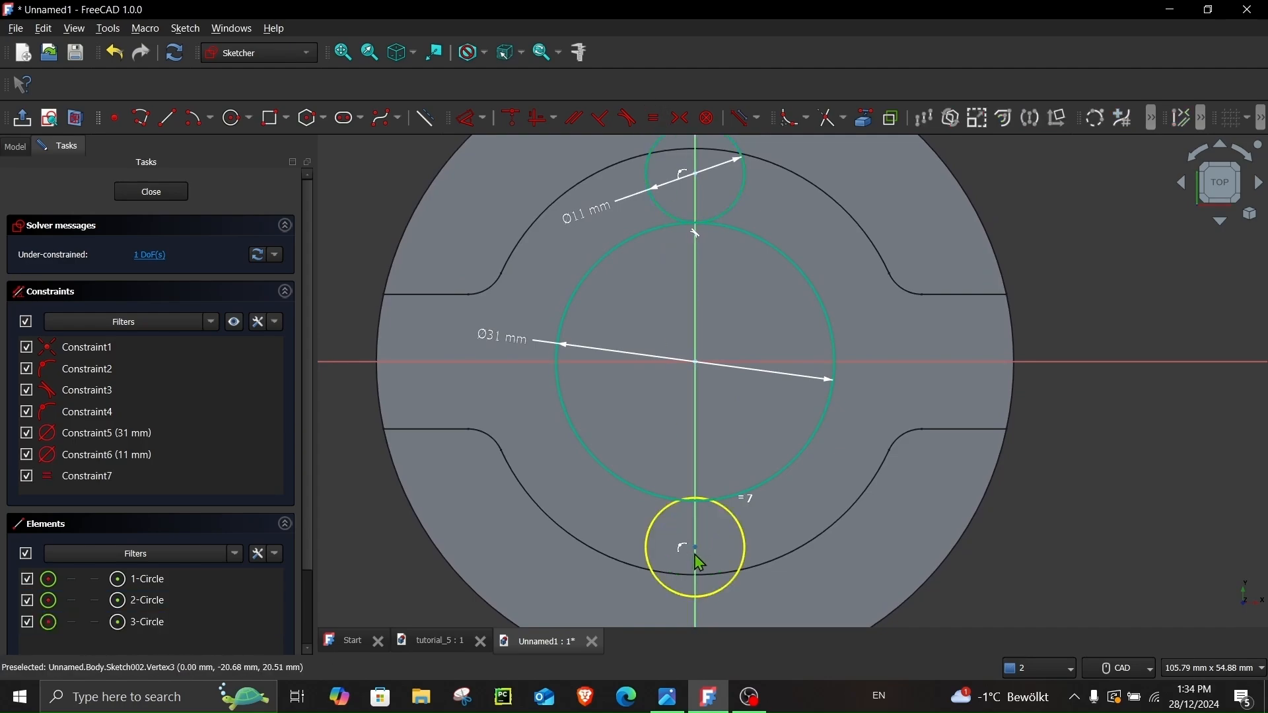
- Delete the tangent constraint between the upper and central circles, and move both small circles inward so they overlap the central circle
{"action": "left_click_drag", "start_coordinate": [695, 553], "coordinate": [695, 510]}
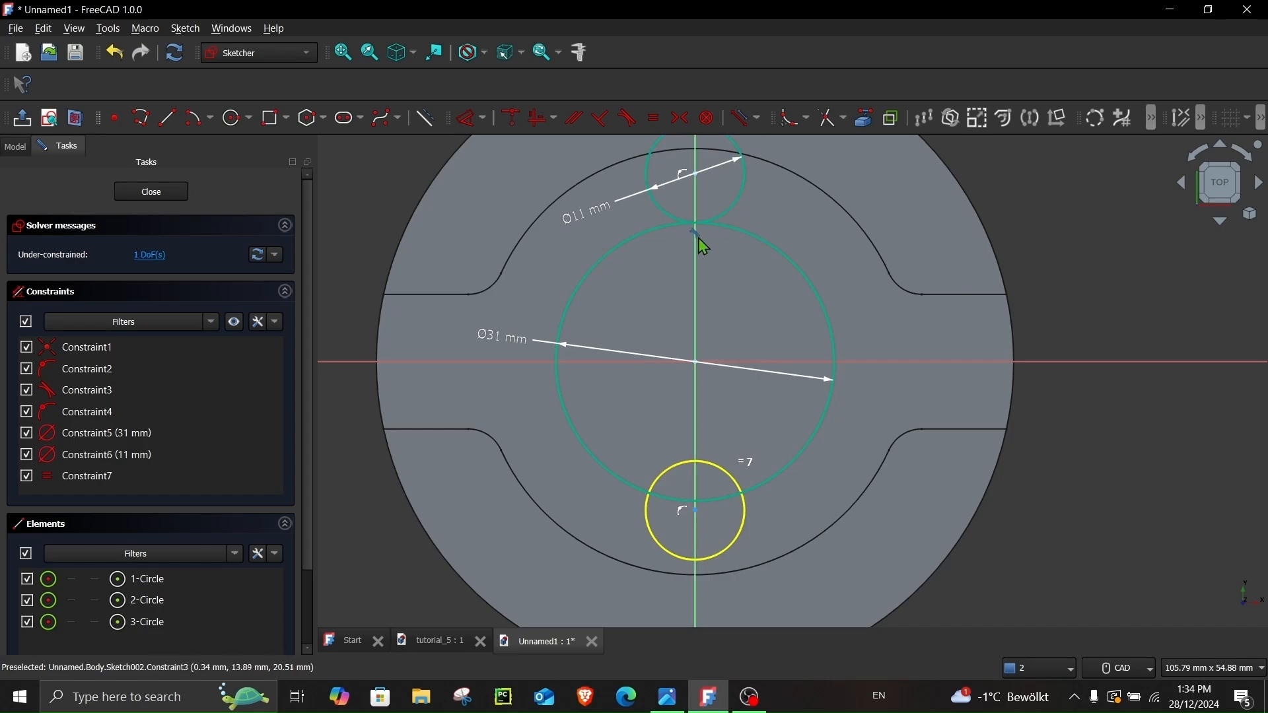
{"action": "left_click", "coordinate": [700, 242]}
{"action": "key", "text": "Delete"}
{"action": "left_click_drag", "start_coordinate": [697, 170], "coordinate": [695, 227]}
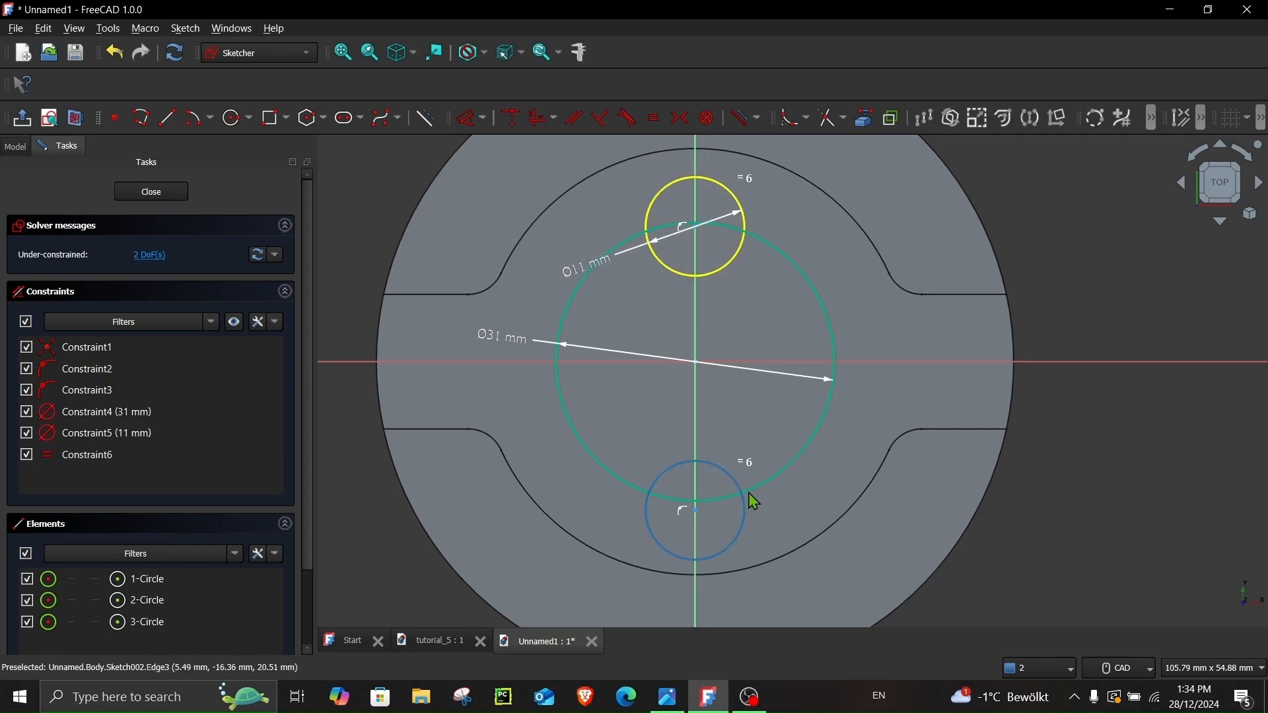
- Check the drawing and dimension the vertical distance between the two small circles' centres as 31 mm
{"action": "left_click", "coordinate": [677, 707]}
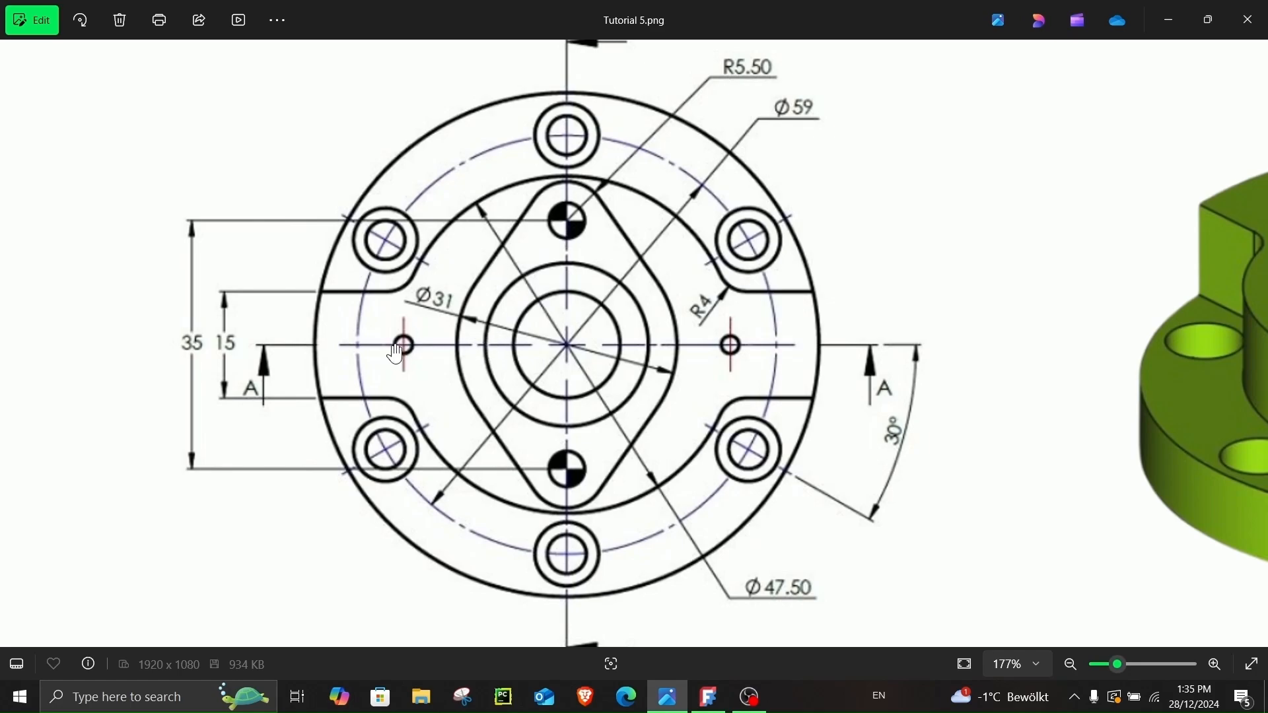
{"action": "left_click", "coordinate": [672, 701]}
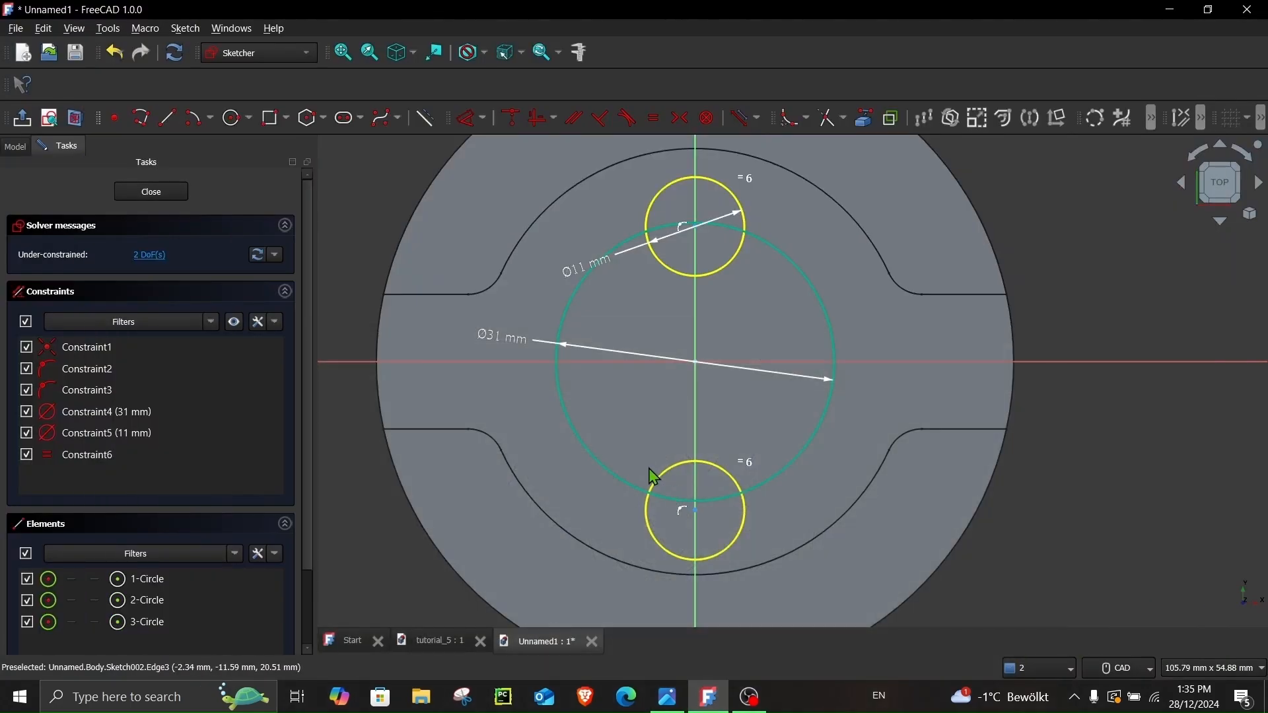
{"action": "left_click", "coordinate": [488, 117]}
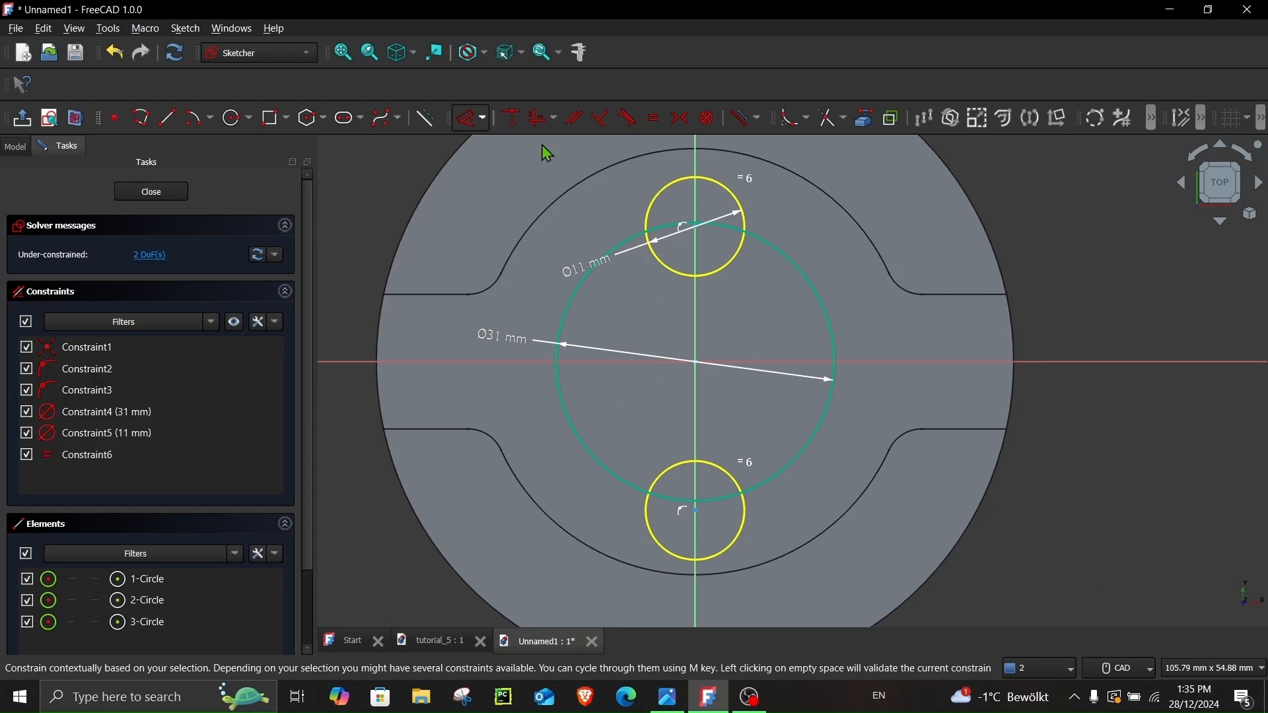
{"action": "left_click", "coordinate": [697, 232]}
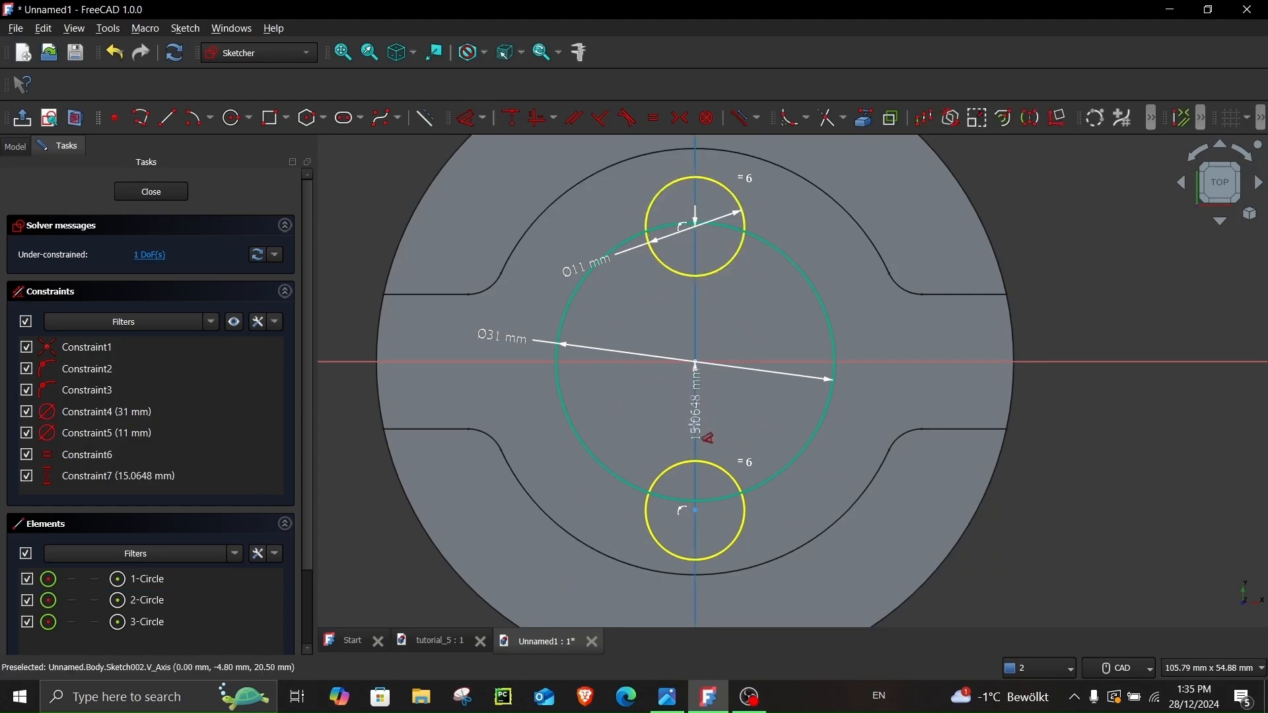
{"action": "left_click", "coordinate": [697, 512]}
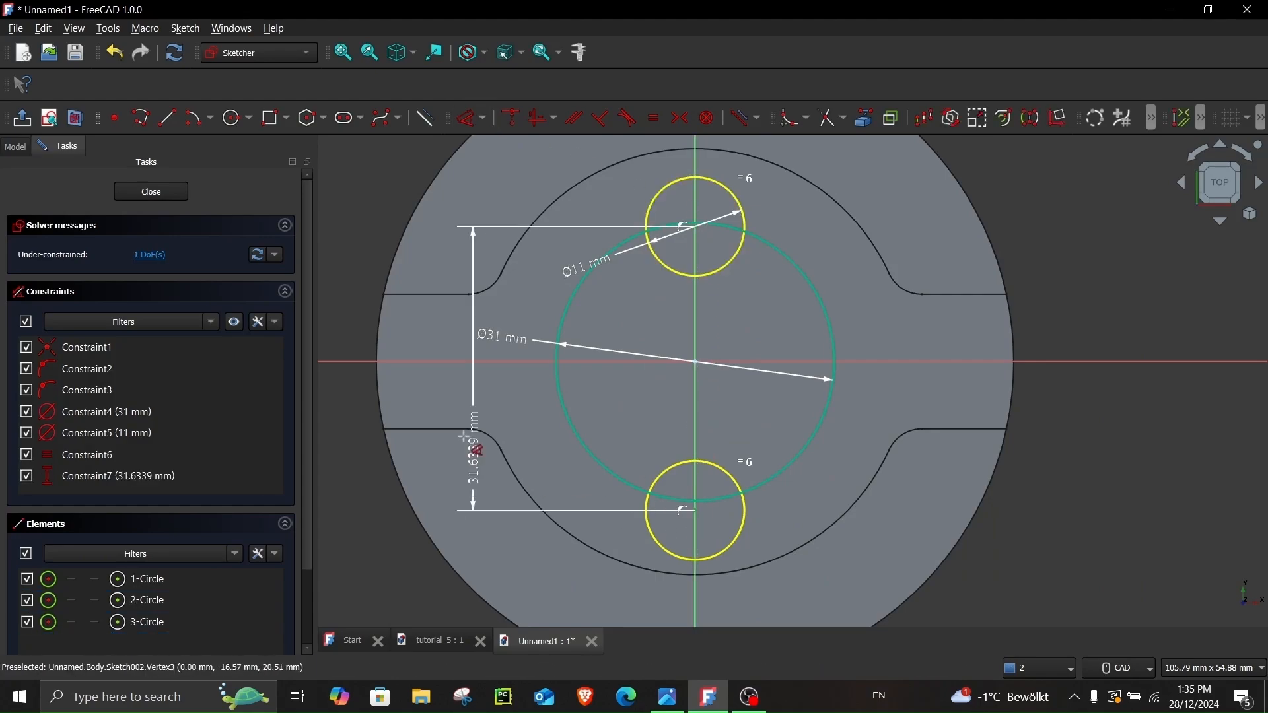
{"action": "left_click", "coordinate": [372, 361]}
{"action": "type", "text": "31"}
{"action": "key", "text": "Return"}
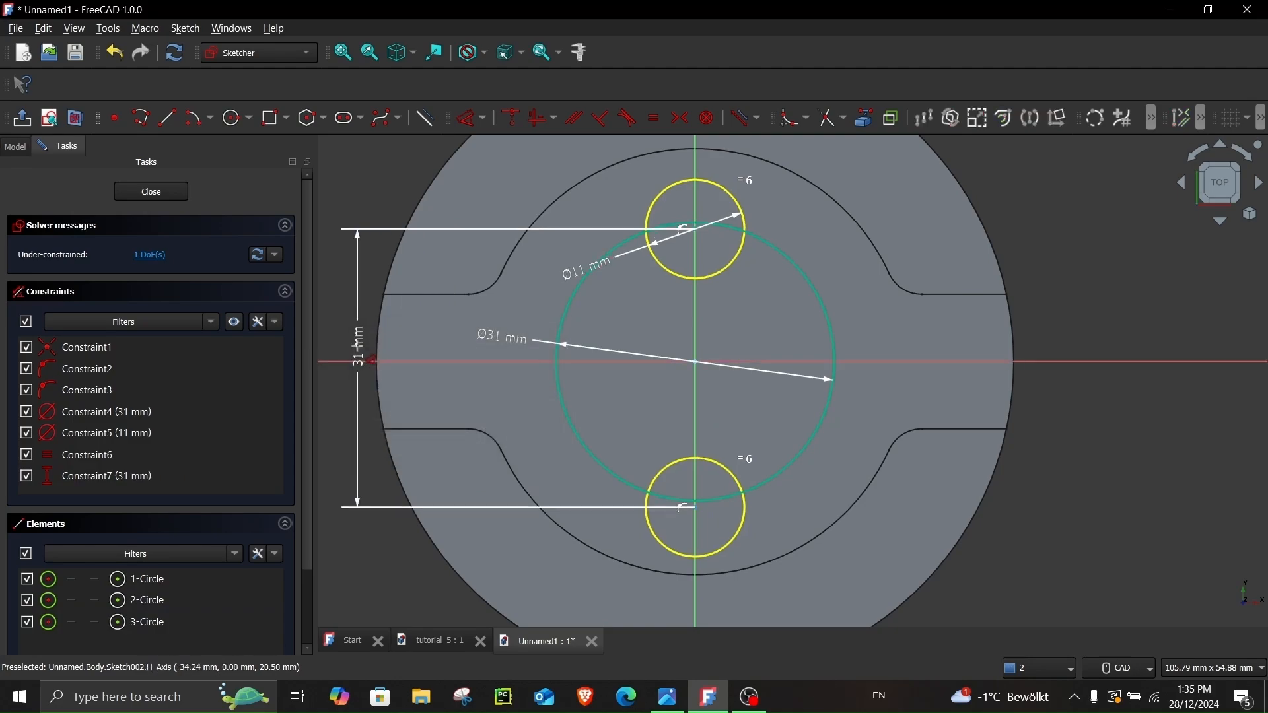
- Dimension the vertical distance from the horizontal axis to the upper small circle's centre as 15.5 mm, half of 31
{"action": "left_click", "coordinate": [448, 361]}
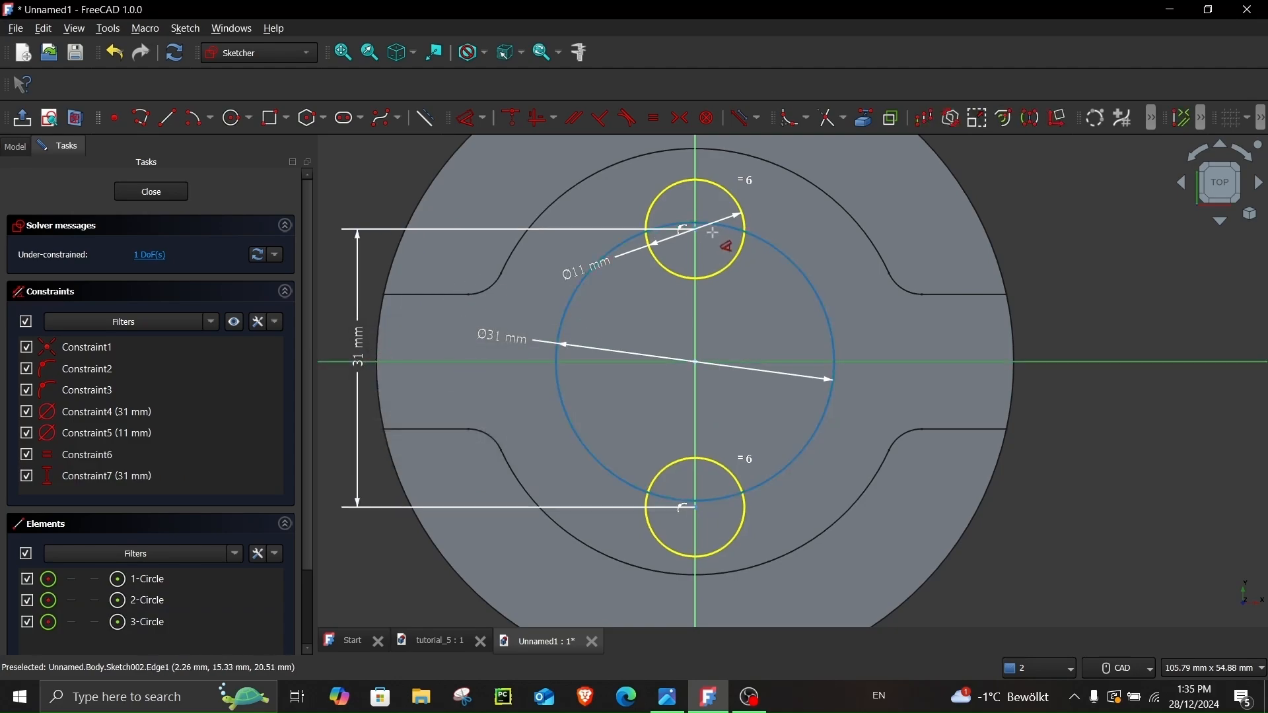
{"action": "left_click", "coordinate": [694, 229]}
{"action": "left_click", "coordinate": [878, 330]}
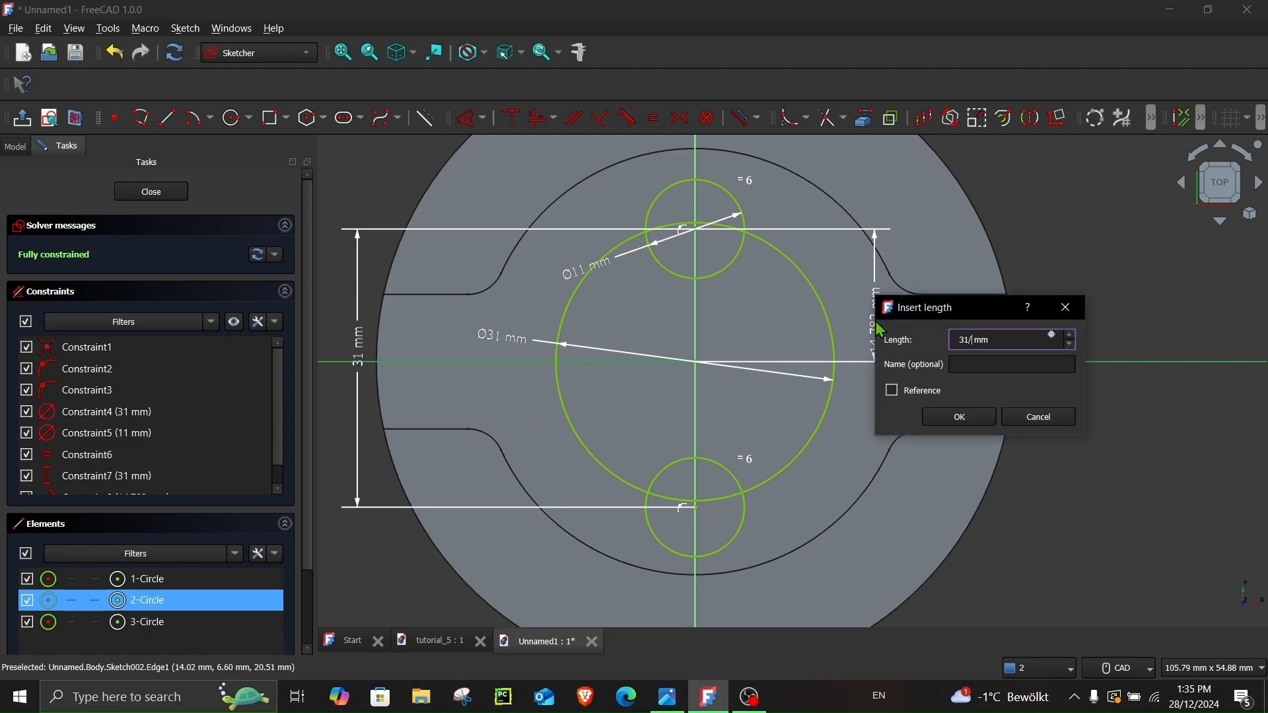
{"action": "key", "text": "Return"}
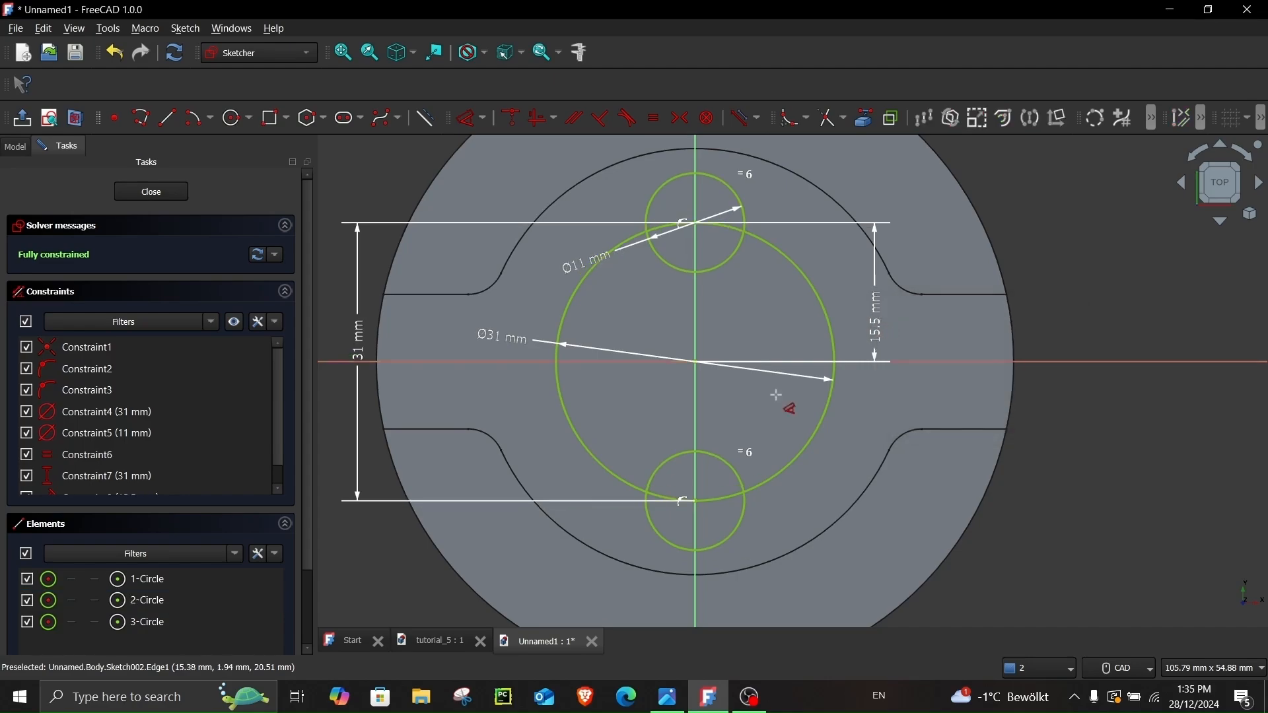
- Recheck the drawing, then set the small circles' centre spacing to 35 mm and the upper centre's height above the horizontal axis to 17.5 mm
{"action": "left_click", "coordinate": [666, 701]}
{"action": "left_click", "coordinate": [667, 701]}
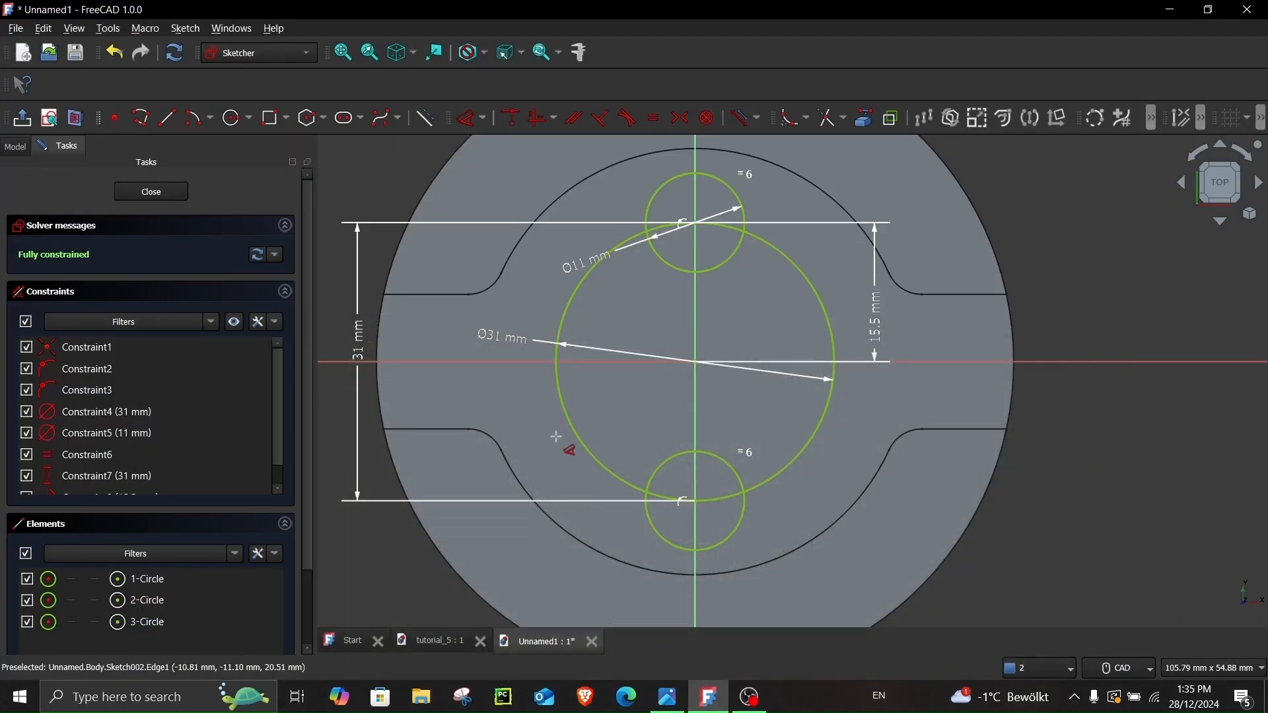
{"action": "double_click", "coordinate": [358, 349]}
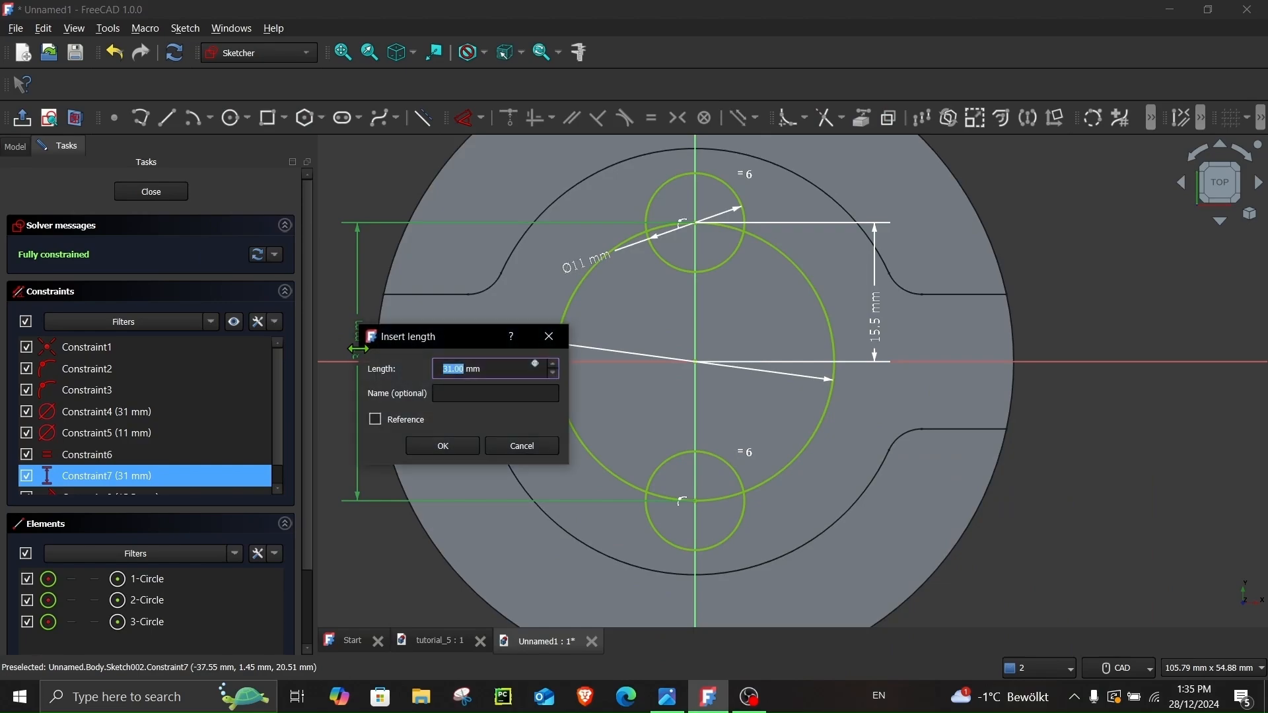
{"action": "type", "text": "35"}
{"action": "key", "text": "Return"}
{"action": "double_click", "coordinate": [882, 340]}
{"action": "key", "text": "Return"}
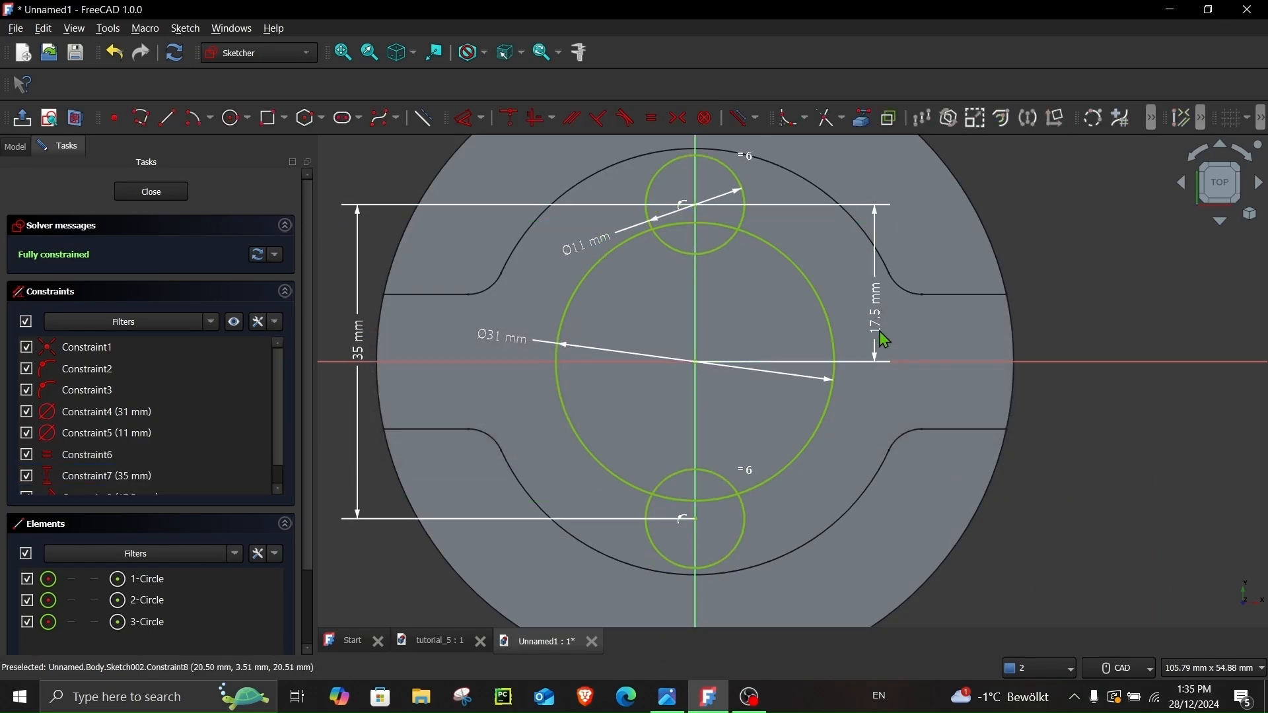
- Check the diamond outline in the drawing and sketch a line from the central circle's upper-left side to the upper small circle's left side
{"action": "left_click", "coordinate": [675, 708]}
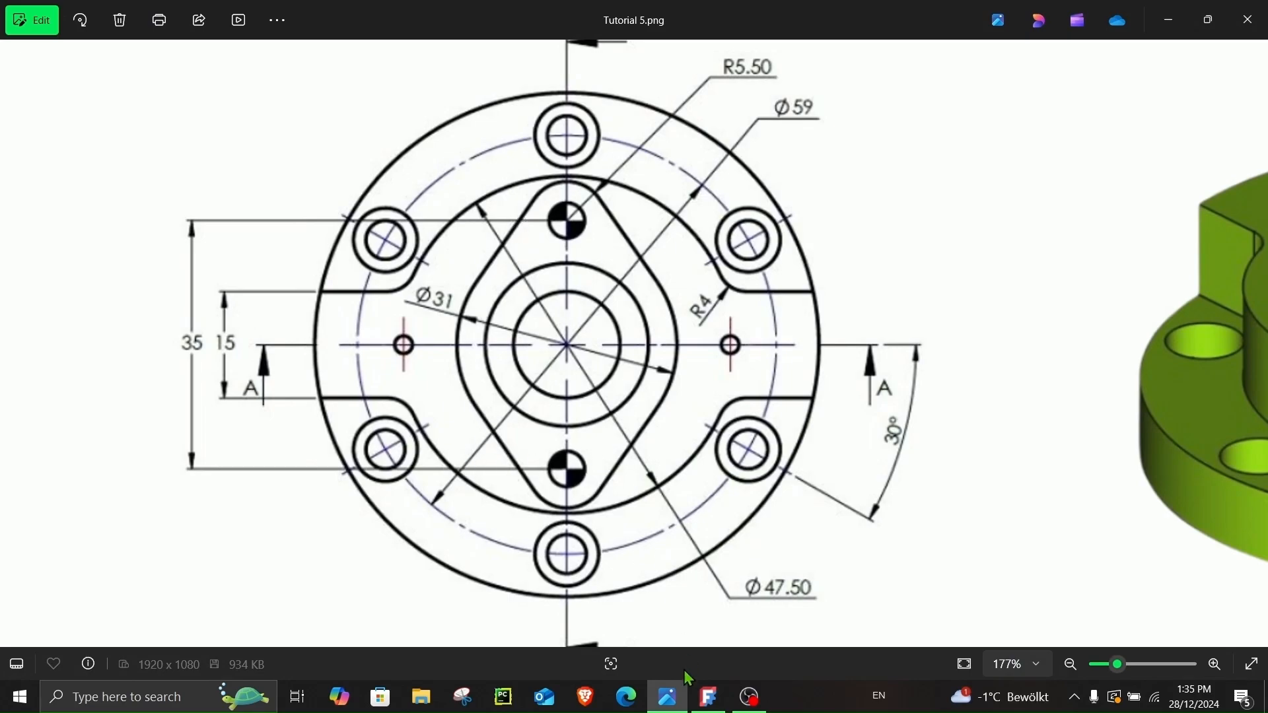
{"action": "left_click", "coordinate": [708, 697]}
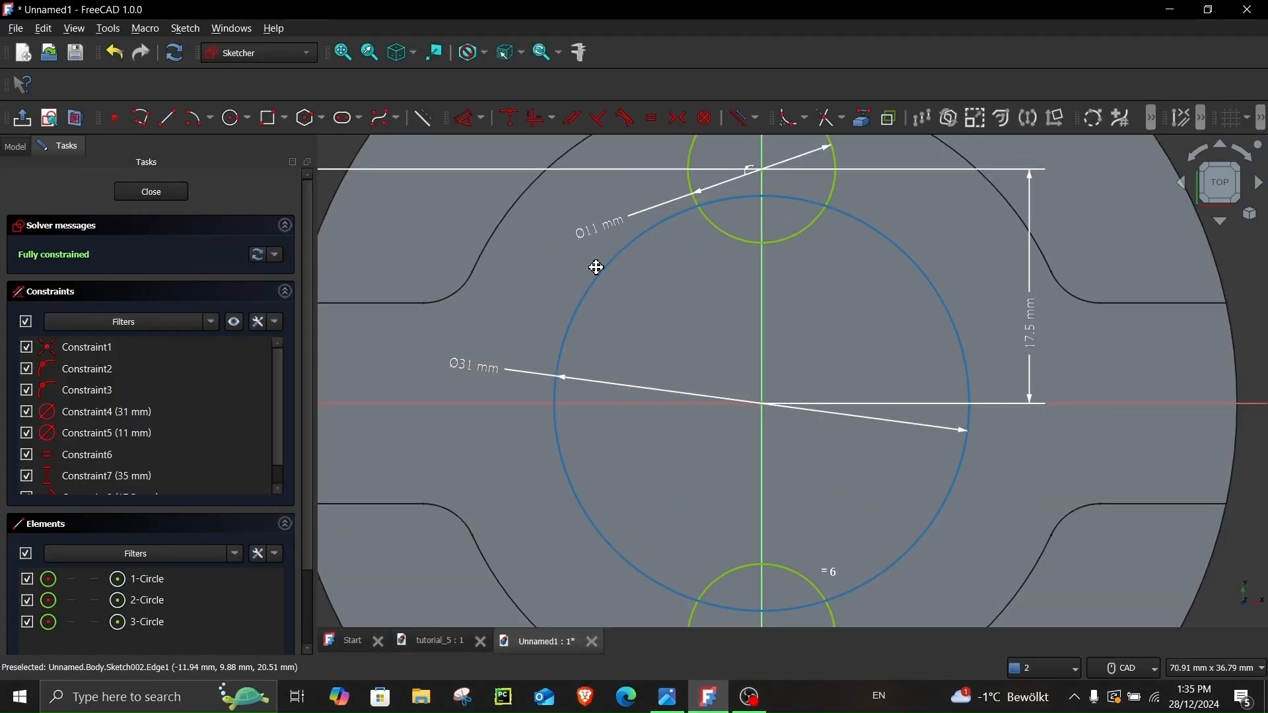
{"action": "middle_click_drag", "start_coordinate": [595, 268], "coordinate": [552, 349]}
{"action": "left_click", "coordinate": [167, 117]}
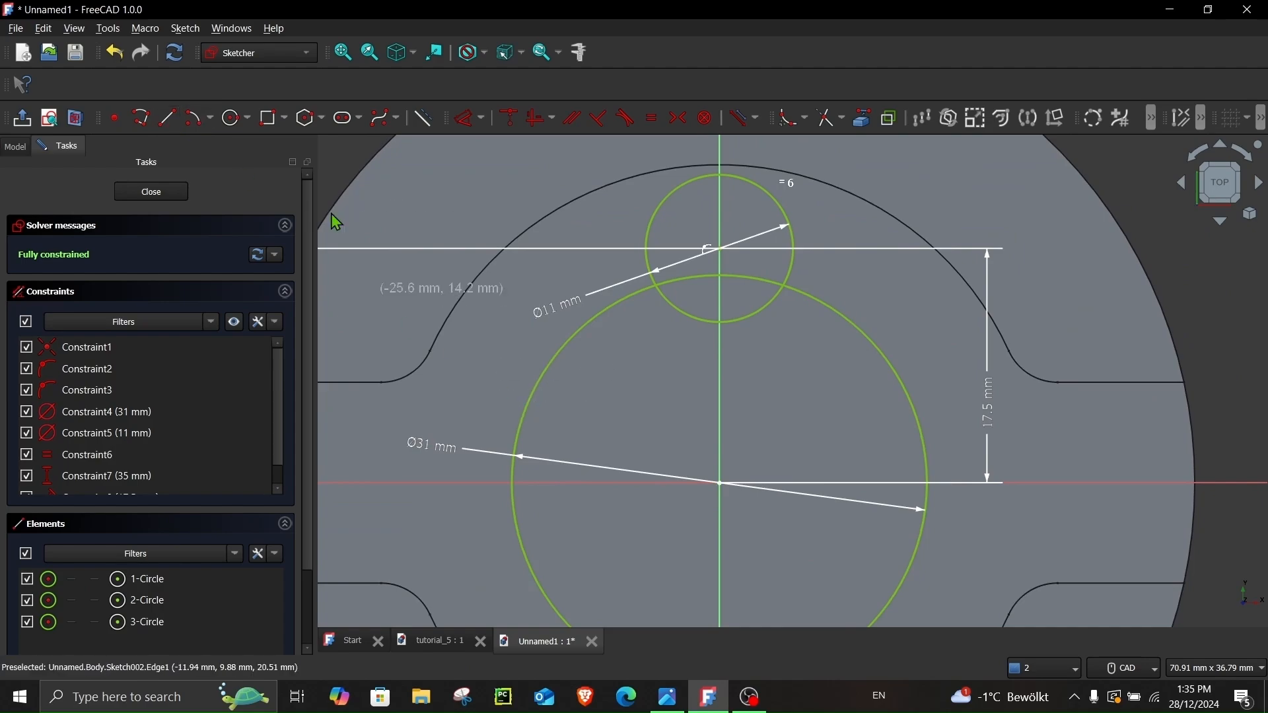
{"action": "left_click", "coordinate": [167, 117]}
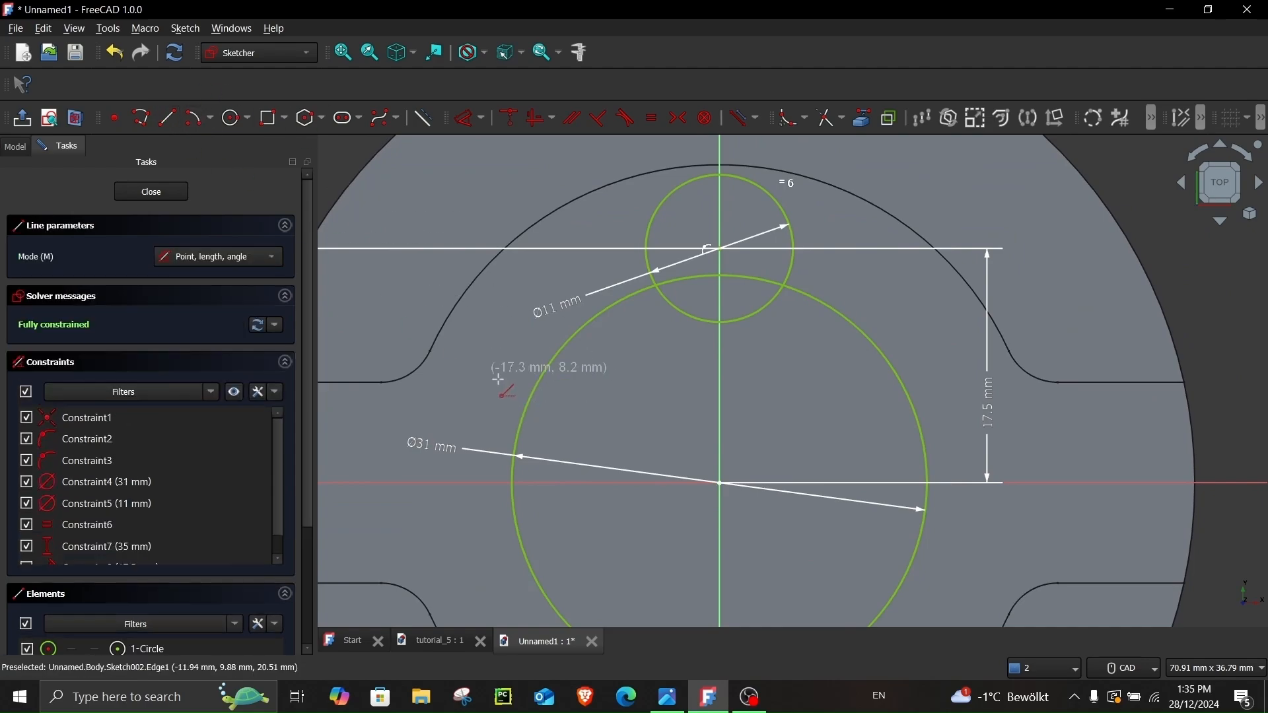
{"action": "left_click", "coordinate": [530, 399]}
{"action": "left_click", "coordinate": [658, 211]}
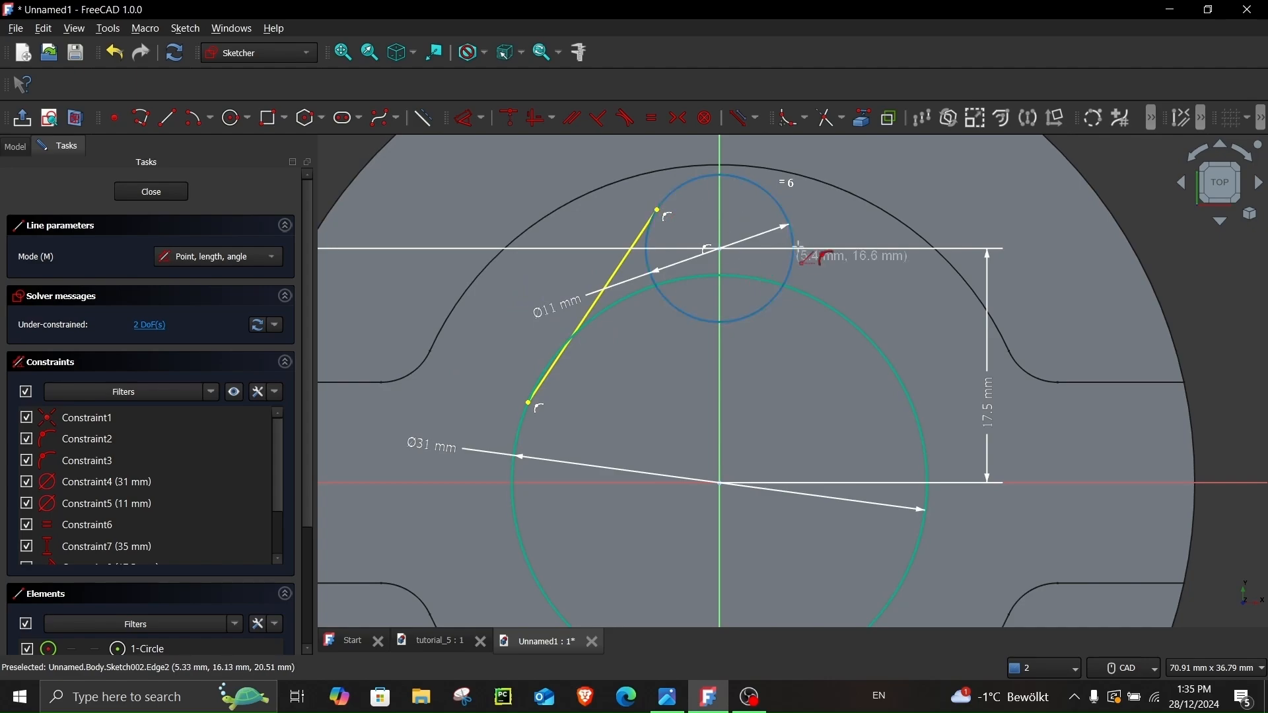
- Sketch the three remaining outline lines between the central circle and the small circles at upper right, lower left and lower right
{"action": "left_click", "coordinate": [788, 218]}
{"action": "left_click", "coordinate": [912, 402]}
{"action": "middle_click_drag", "start_coordinate": [783, 427], "coordinate": [794, 322]}
{"action": "middle_click_drag", "start_coordinate": [534, 455], "coordinate": [527, 397]}
{"action": "left_click", "coordinate": [526, 384]}
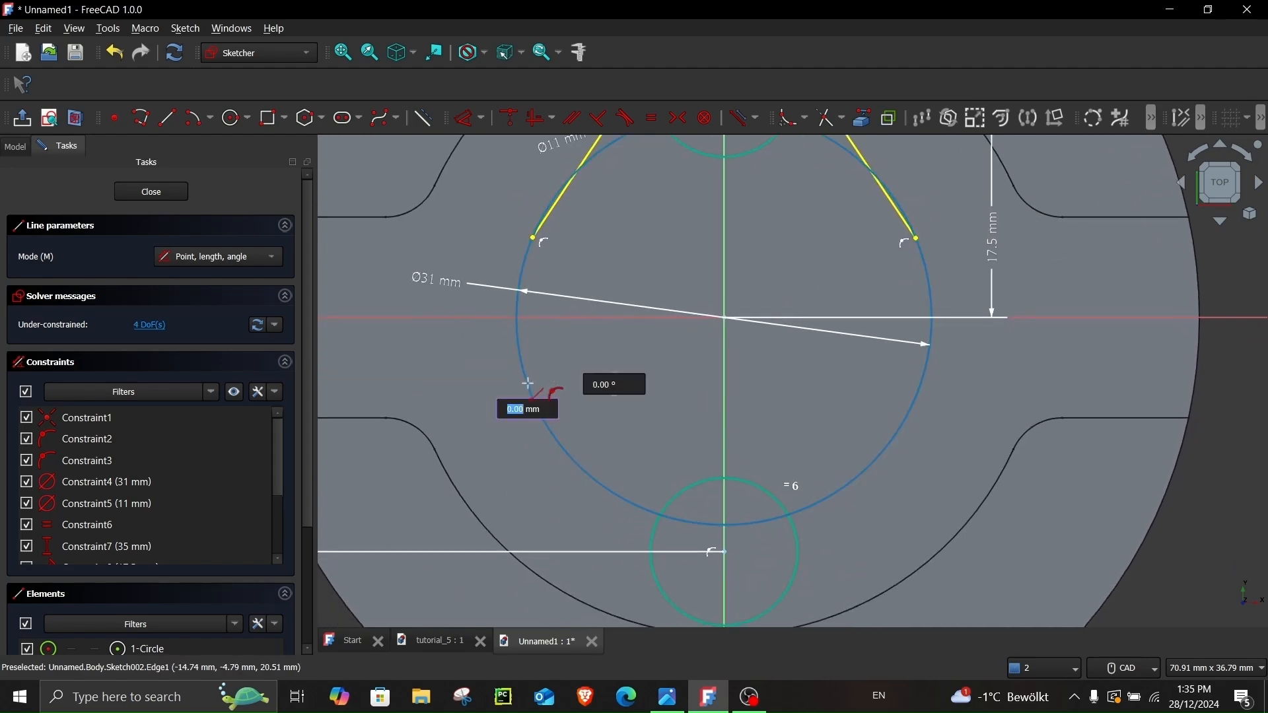
{"action": "left_click", "coordinate": [662, 591]}
{"action": "left_click", "coordinate": [786, 593]}
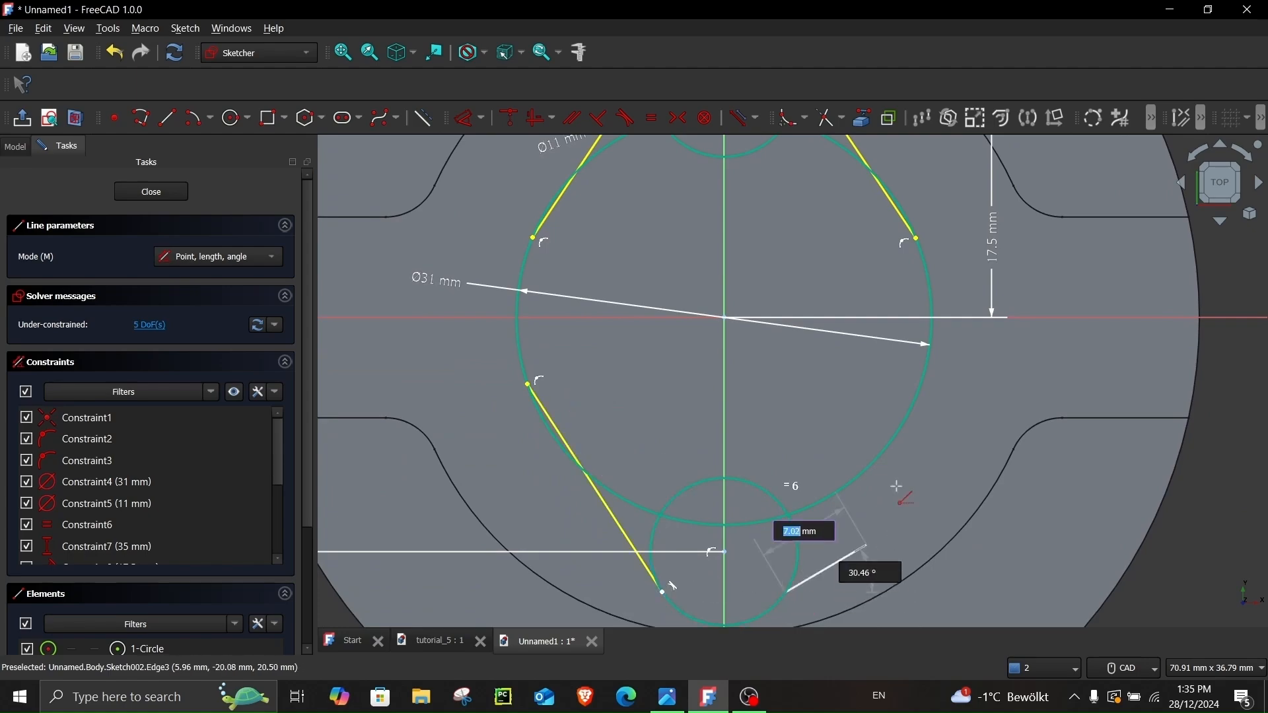
{"action": "left_click", "coordinate": [917, 396]}
{"action": "scroll", "coordinate": [932, 429], "scroll_direction": "down", "scroll_amount": 1}
{"action": "middle_click_drag", "start_coordinate": [936, 430], "coordinate": [876, 457]}
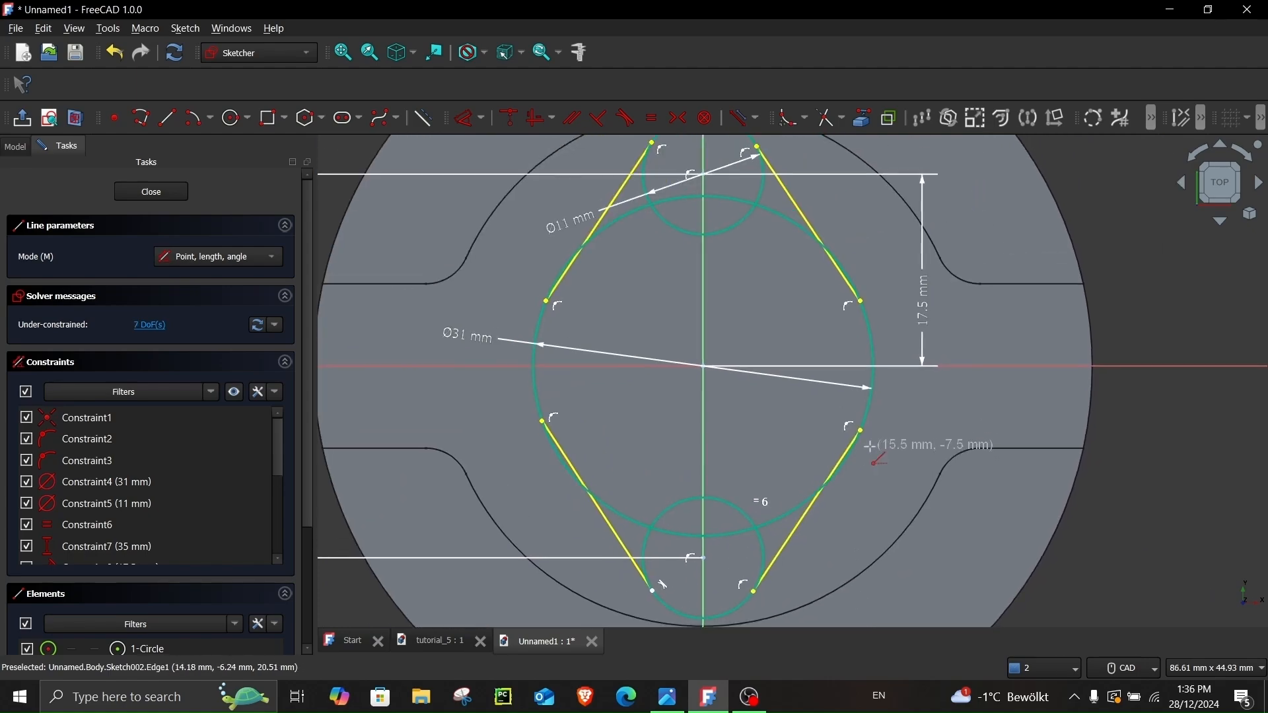
{"action": "middle_click_drag", "start_coordinate": [462, 276], "coordinate": [454, 324]}
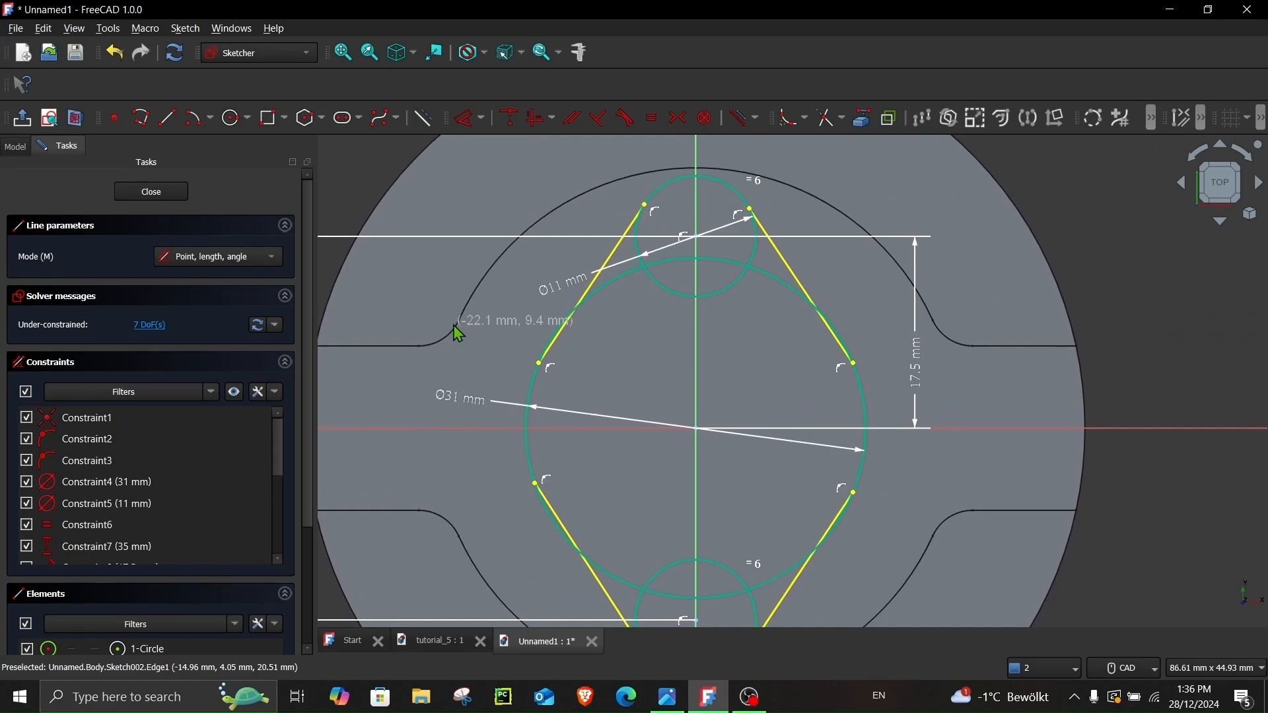
{"action": "key", "text": "Escape"}
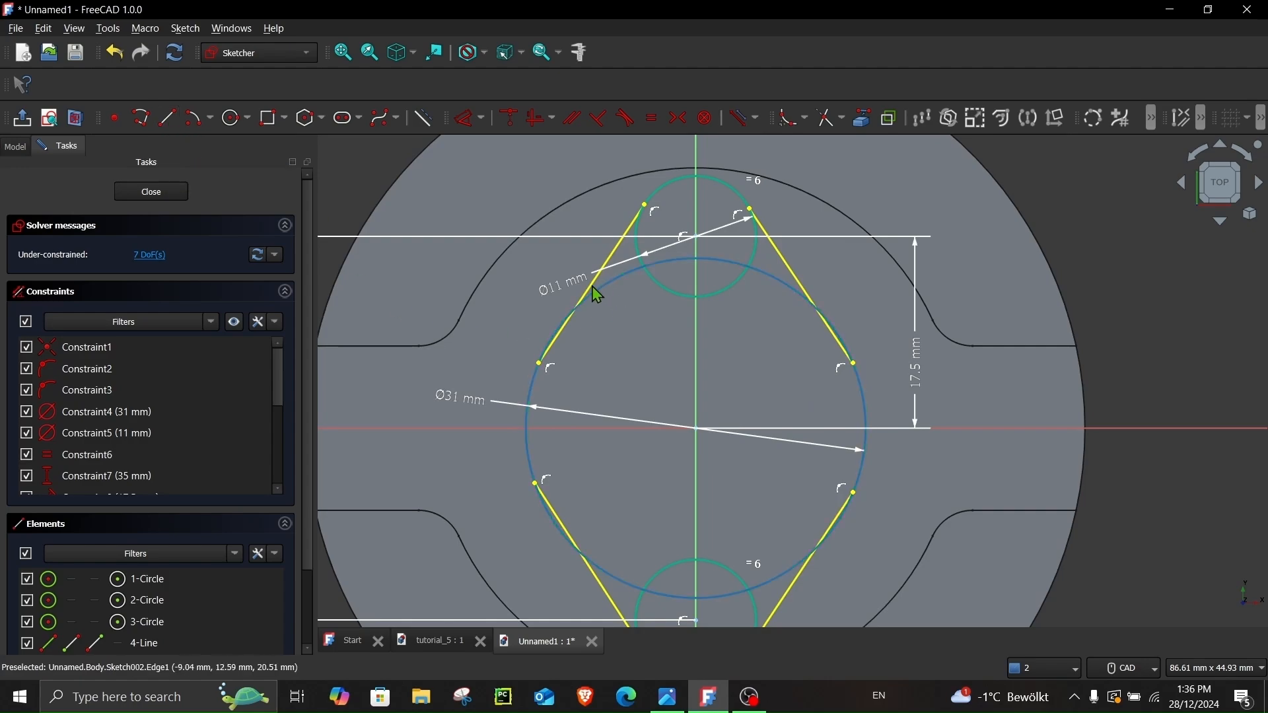
- Make the upper-left line tangent to the 31 mm central circle and accept the constraint substitution
{"action": "scroll", "coordinate": [600, 288], "scroll_direction": "up", "scroll_amount": 2}
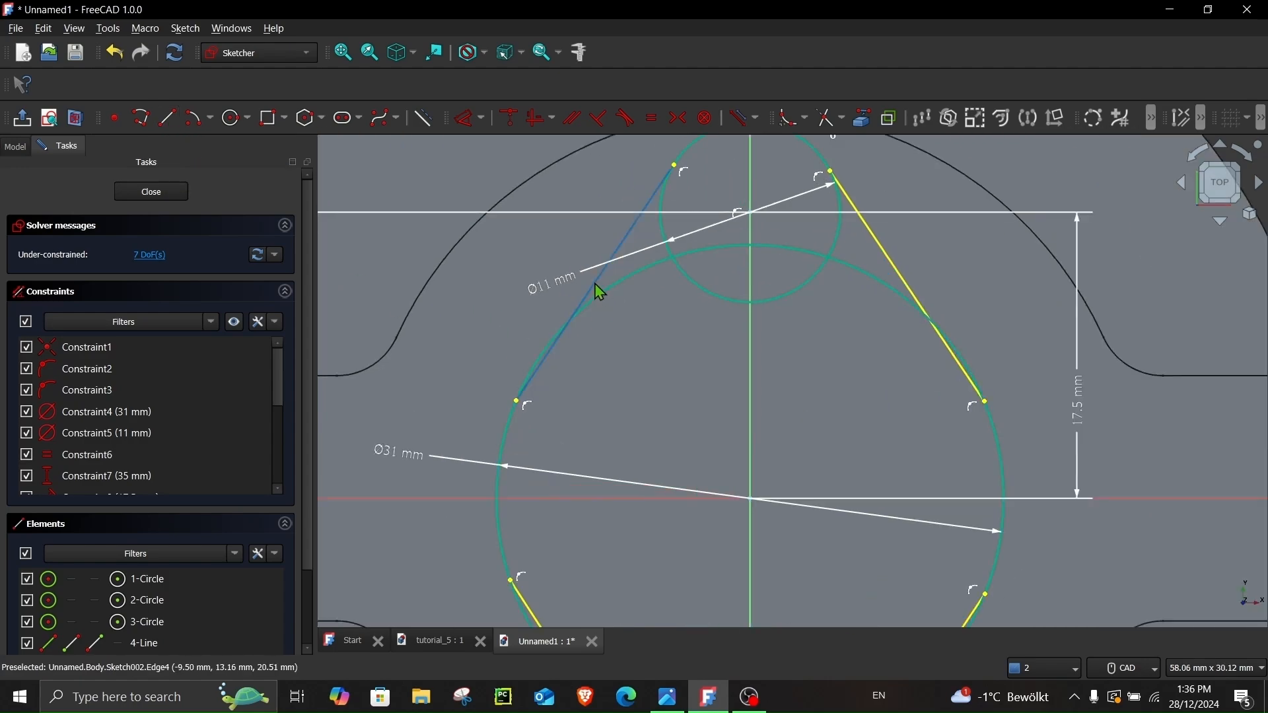
{"action": "left_click", "coordinate": [600, 293]}
{"action": "left_click", "coordinate": [603, 293]}
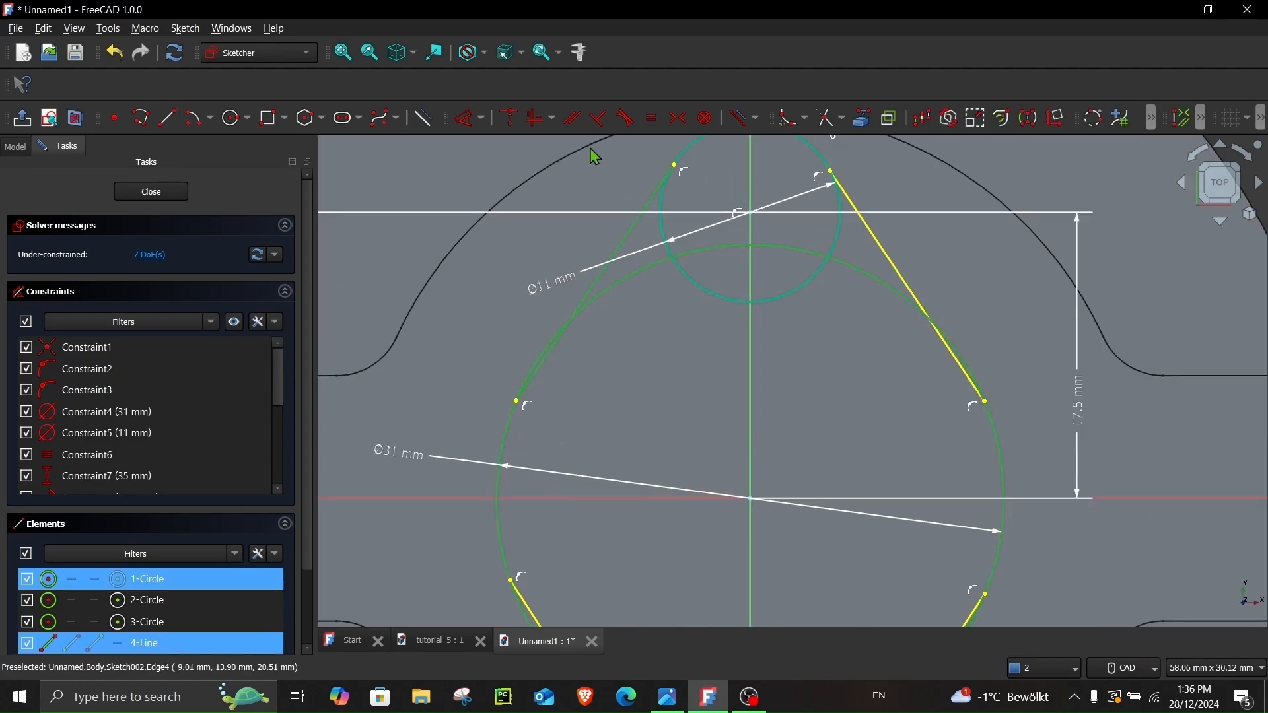
{"action": "left_click", "coordinate": [626, 124]}
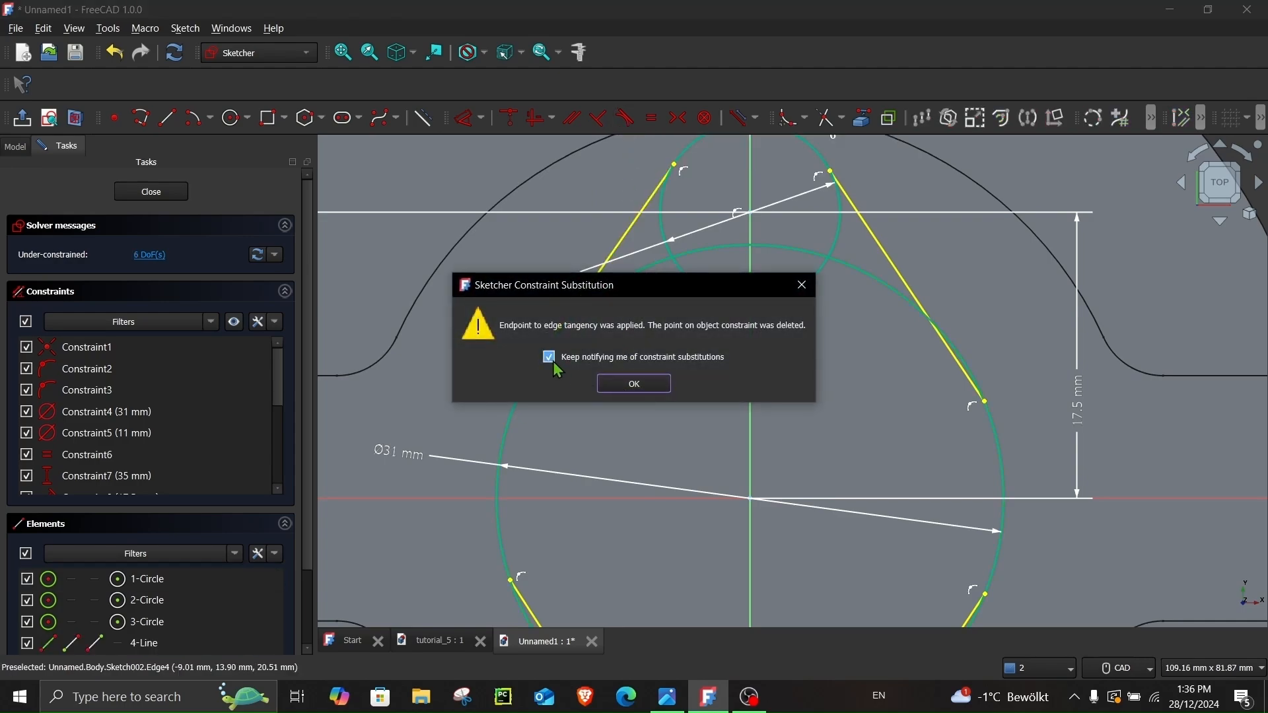
{"action": "left_click", "coordinate": [607, 384]}
- Make the lower-left line tangent to the 31 mm central circle
{"action": "mouse_move", "coordinate": [620, 416]}
{"action": "middle_mouse_down"}
{"action": "mouse_move", "coordinate": [599, 310]}
{"action": "mouse_move", "coordinate": [607, 267]}
{"action": "middle_mouse_up"}
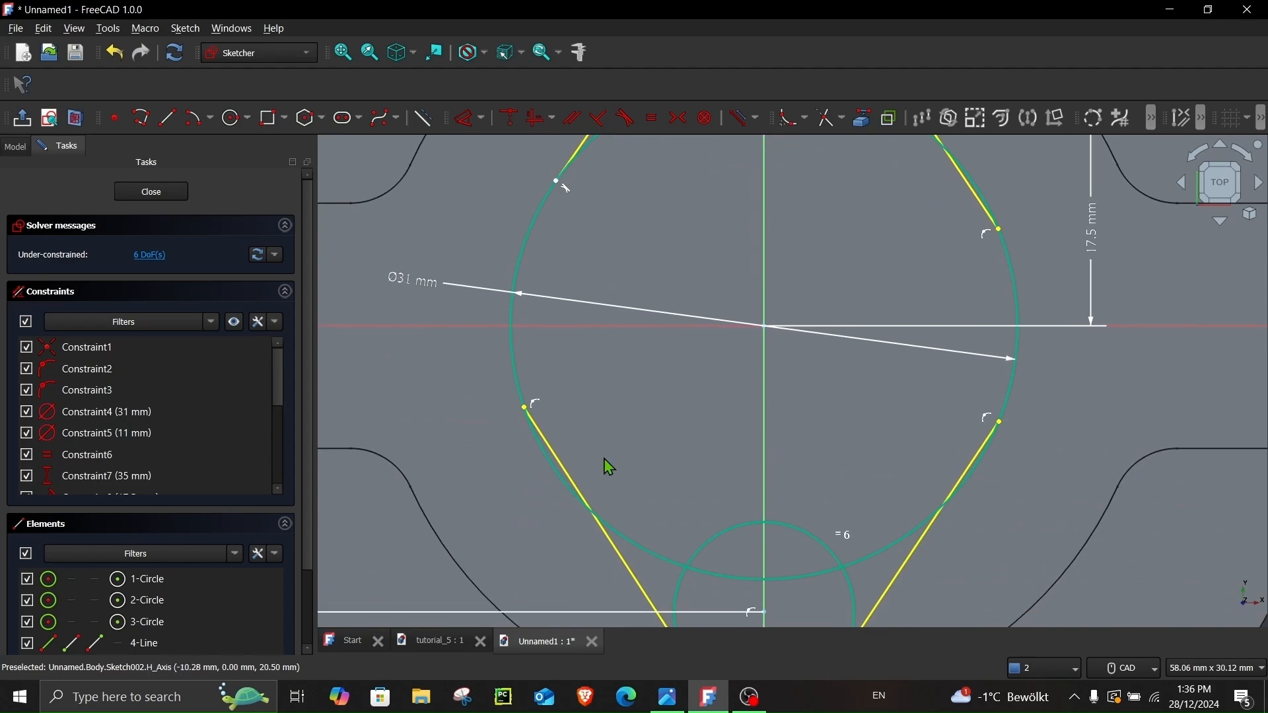
{"action": "middle_click_drag", "start_coordinate": [608, 492], "coordinate": [547, 387]}
{"action": "left_click", "coordinate": [569, 467]}
{"action": "left_click", "coordinate": [580, 444]}
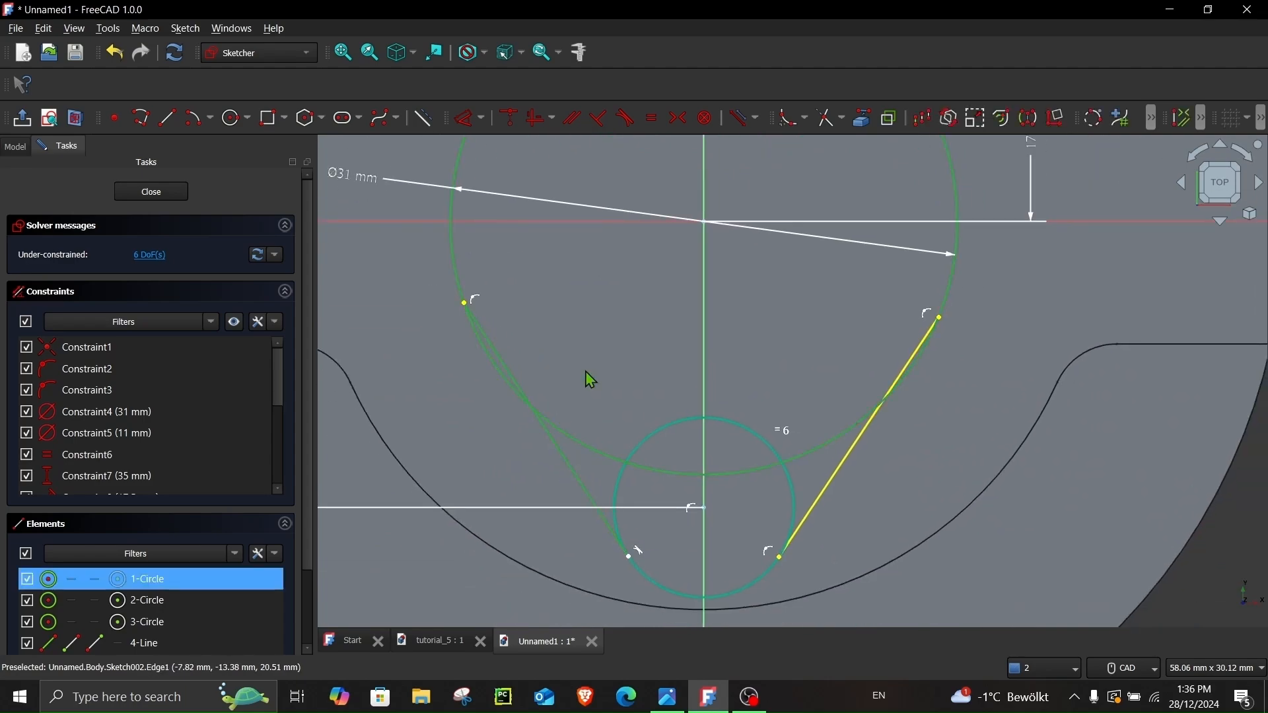
{"action": "left_click", "coordinate": [626, 119]}
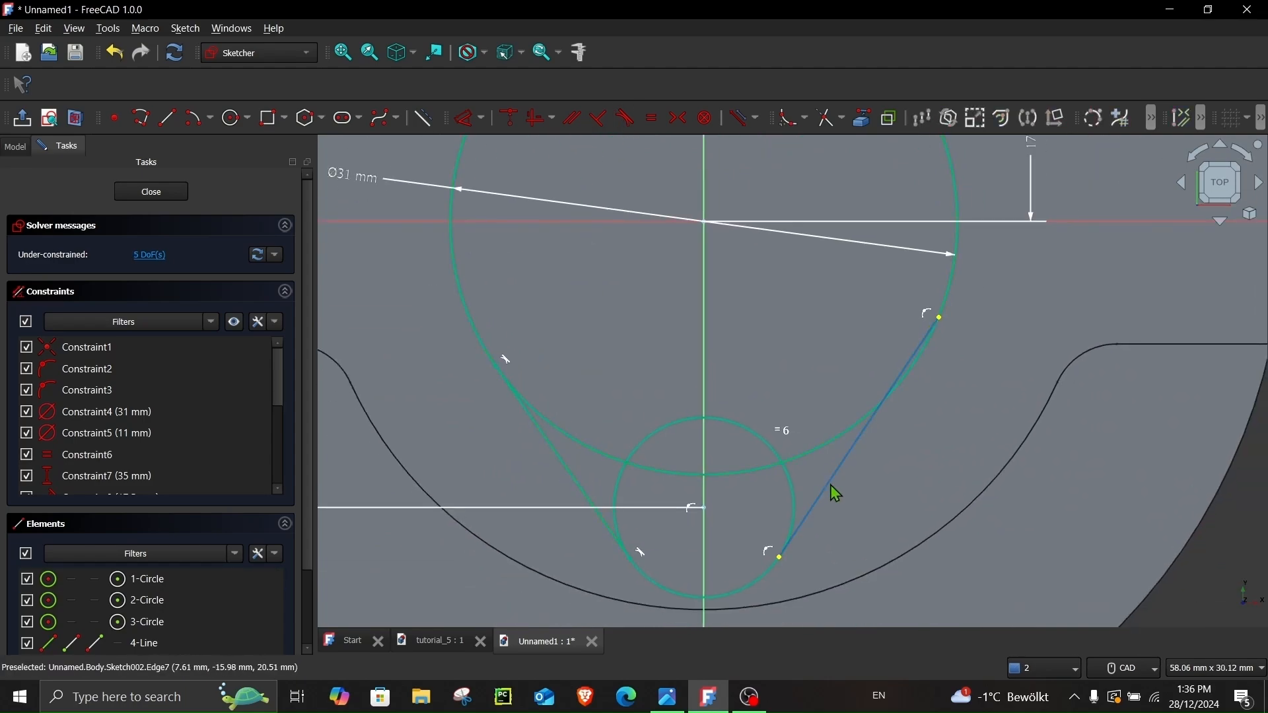
- Make the lower-right and upper-right lines tangent to the 31 mm central circle
{"action": "left_click", "coordinate": [831, 434]}
{"action": "left_click", "coordinate": [626, 120]}
{"action": "middle_click_drag", "start_coordinate": [731, 255], "coordinate": [772, 529]}
{"action": "left_click", "coordinate": [840, 243]}
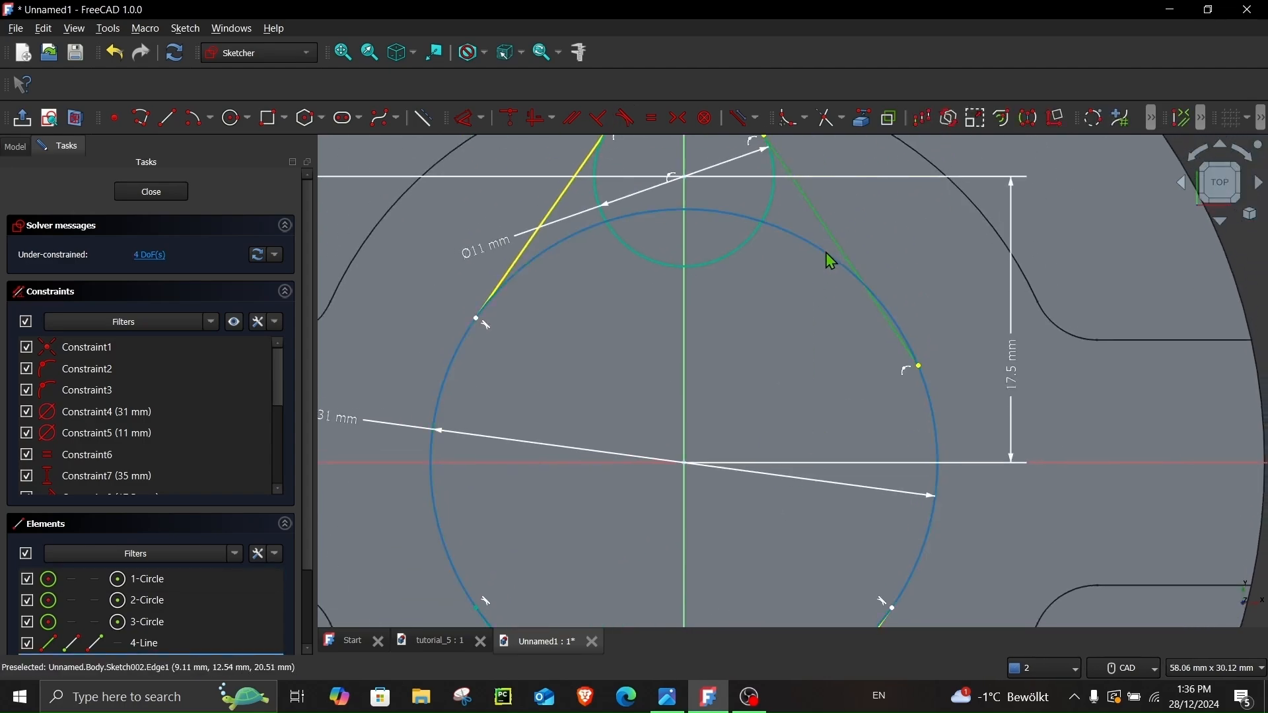
{"action": "left_click", "coordinate": [825, 258]}
{"action": "left_click", "coordinate": [627, 121]}
- Make the upper-left and upper-right lines tangent to the upper small circle
{"action": "scroll", "coordinate": [614, 343], "scroll_direction": "up", "scroll_amount": 5}
{"action": "left_click", "coordinate": [604, 326]}
{"action": "left_click", "coordinate": [637, 261]}
{"action": "left_click", "coordinate": [626, 119]}
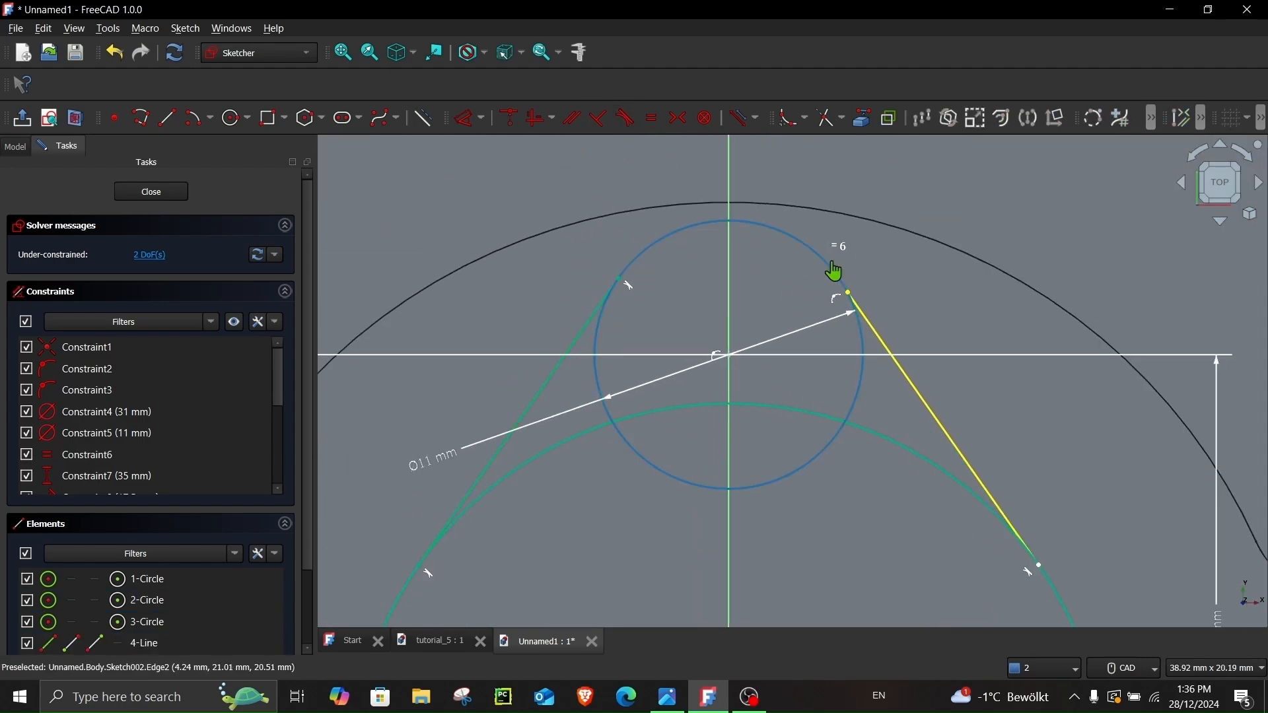
{"action": "left_click", "coordinate": [831, 261]}
{"action": "left_click", "coordinate": [626, 119]}
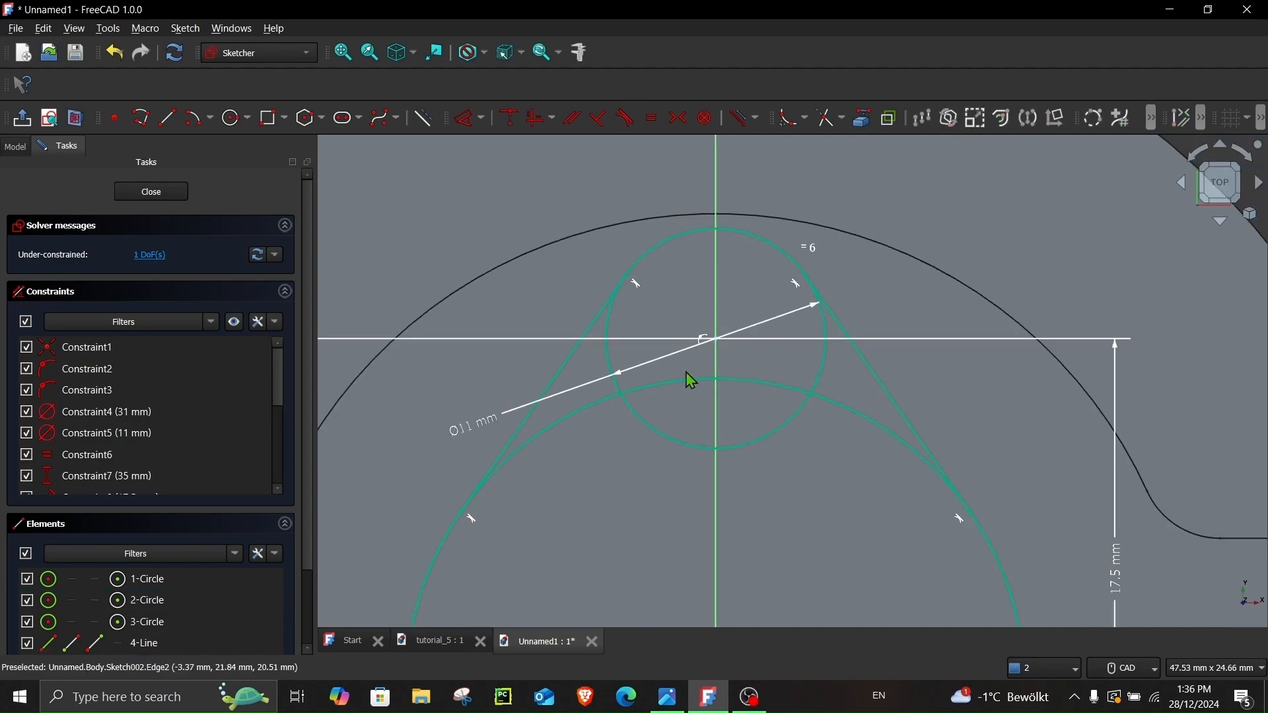
- Make the lower-right line tangent to the lower small circle
{"action": "scroll", "coordinate": [680, 340], "scroll_direction": "up", "scroll_amount": 3}
{"action": "scroll", "coordinate": [605, 523], "scroll_direction": "down", "scroll_amount": 4}
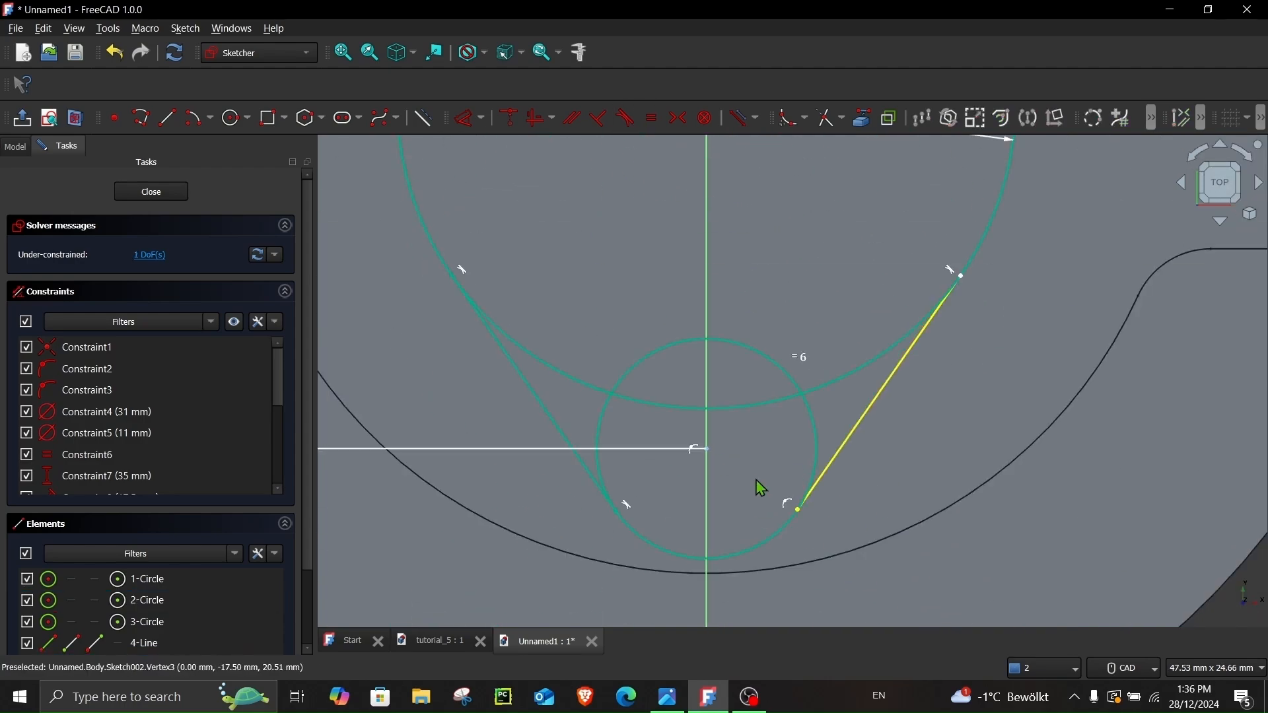
{"action": "left_click", "coordinate": [814, 458]}
{"action": "left_click", "coordinate": [833, 460]}
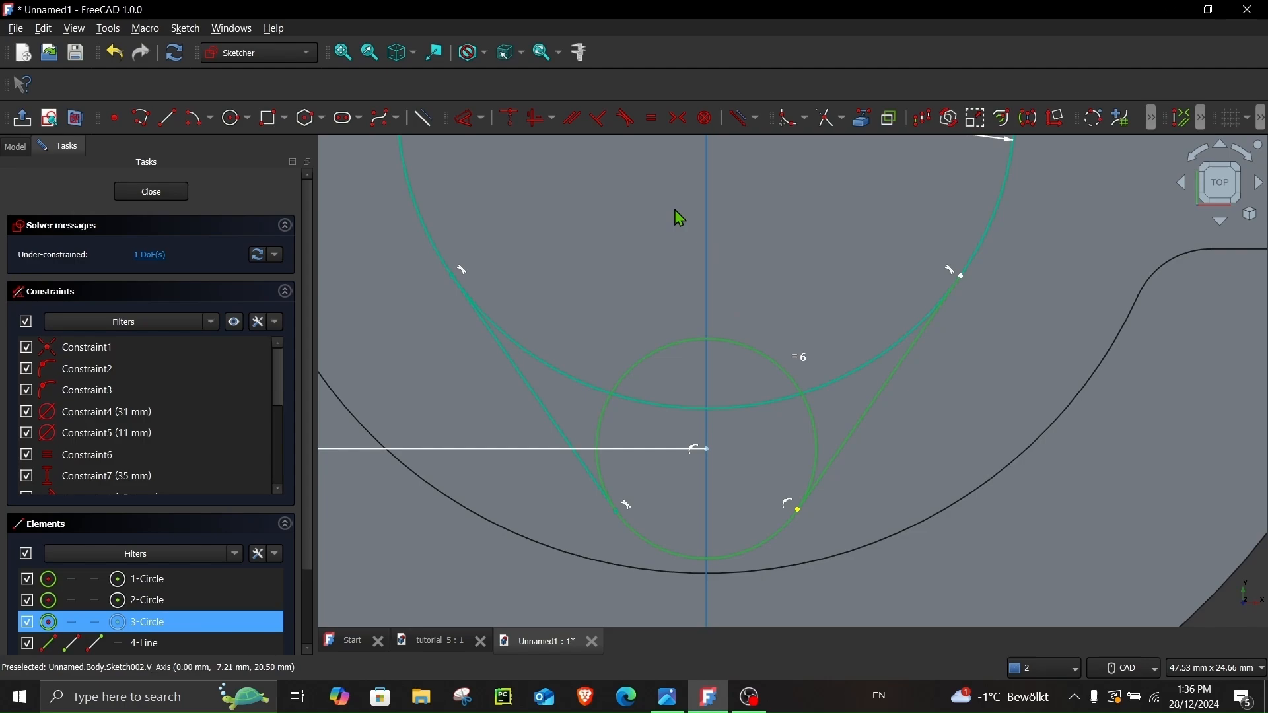
{"action": "left_click", "coordinate": [626, 124]}
- Trim away the inner parts of the upper small circle and the central circle between the two upper tangent lines
{"action": "scroll", "coordinate": [725, 302], "scroll_direction": "down", "scroll_amount": 4}
{"action": "middle_click_drag", "start_coordinate": [724, 303], "coordinate": [707, 383]}
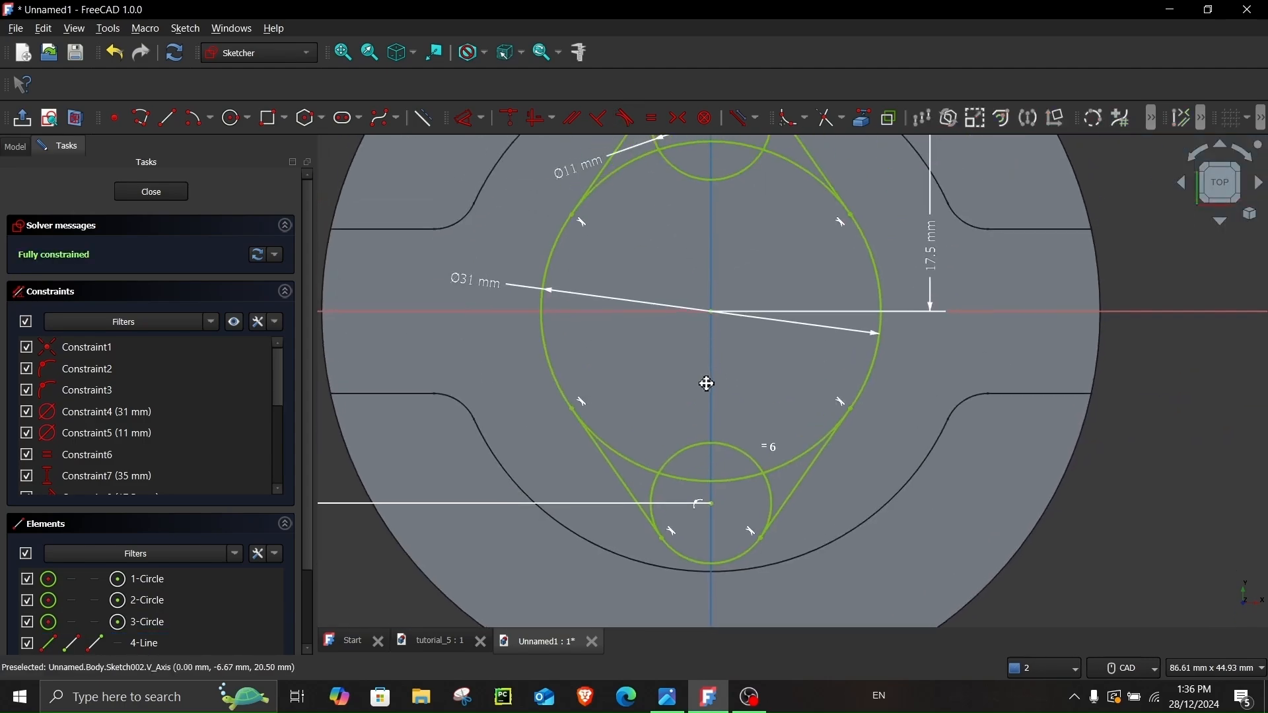
{"action": "middle_click_drag", "start_coordinate": [652, 270], "coordinate": [650, 335]}
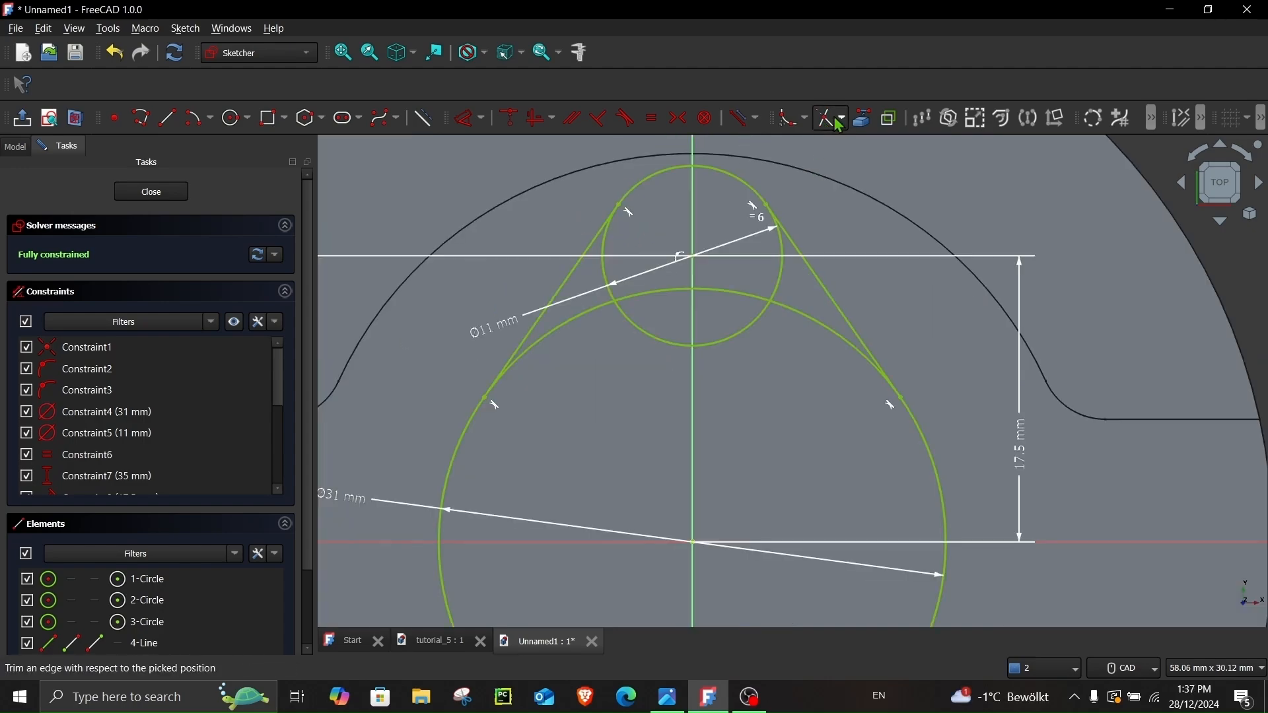
{"action": "left_click", "coordinate": [828, 120]}
{"action": "left_click", "coordinate": [736, 291]}
{"action": "left_click", "coordinate": [736, 336]}
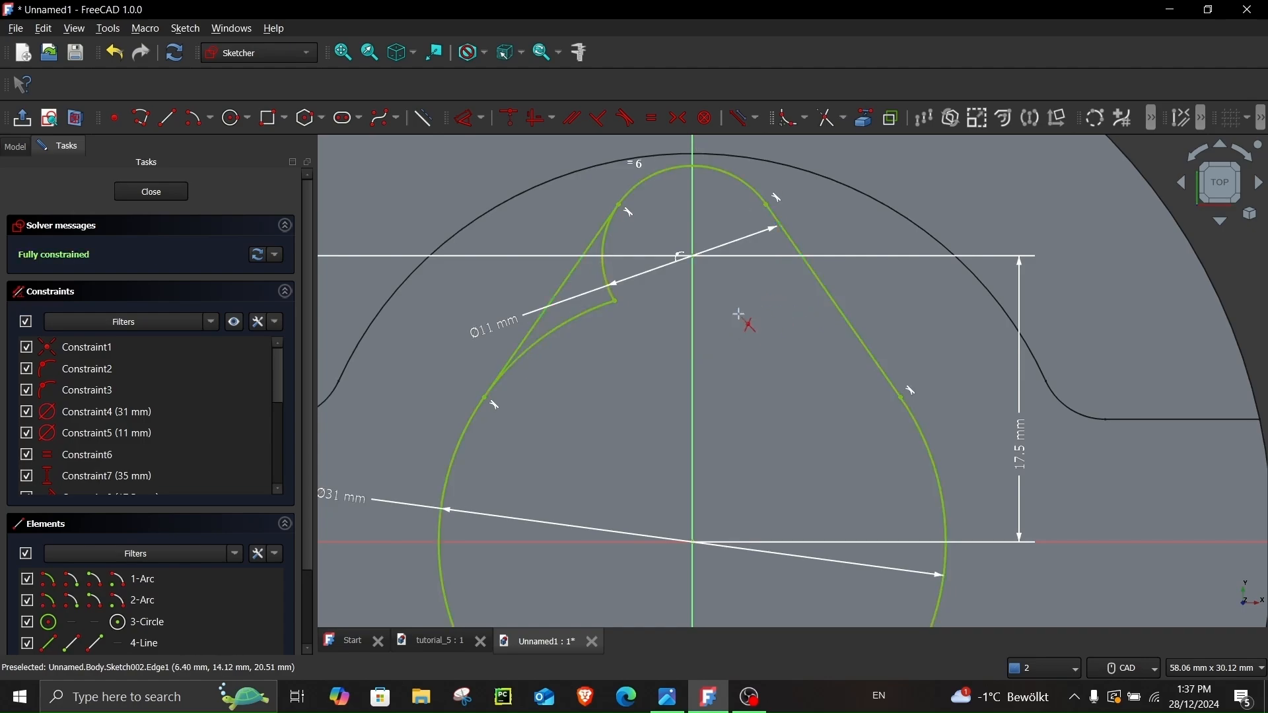
{"action": "left_click", "coordinate": [590, 320]}
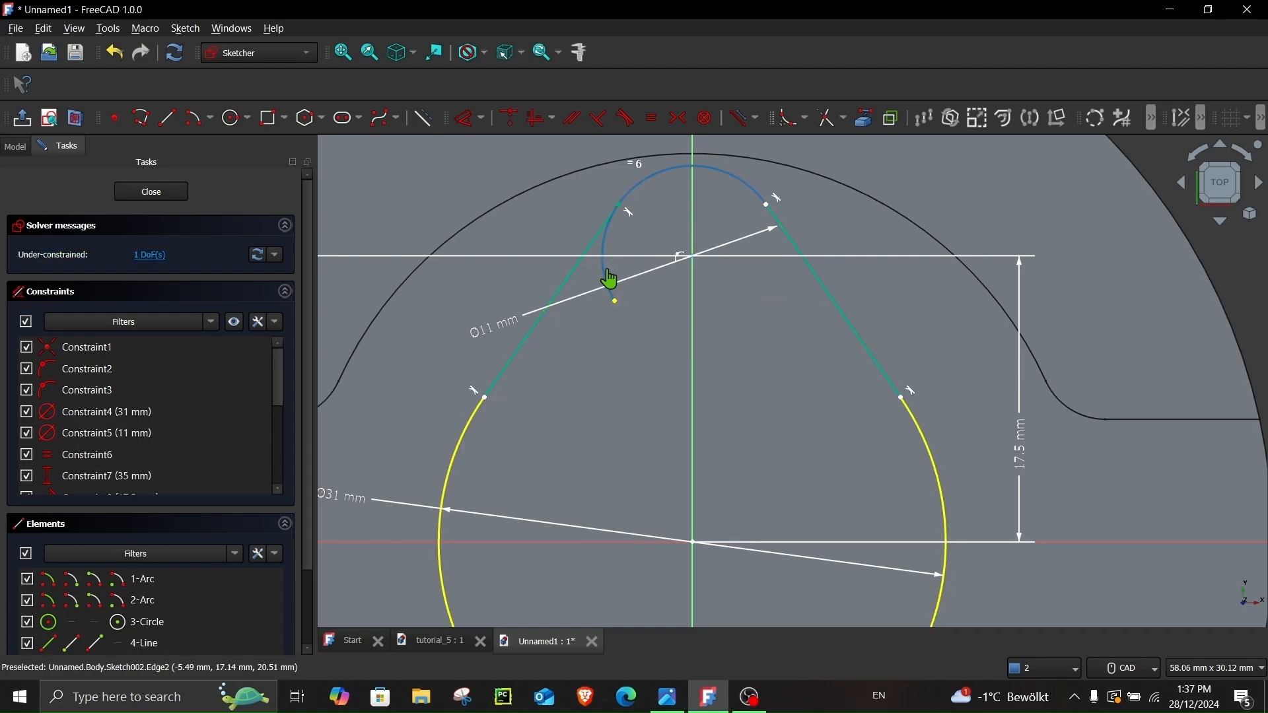
- Trim away the inner parts of the lower small circle and the central circle between the two lower tangent lines
{"action": "middle_click_drag", "start_coordinate": [599, 477], "coordinate": [620, 249]}
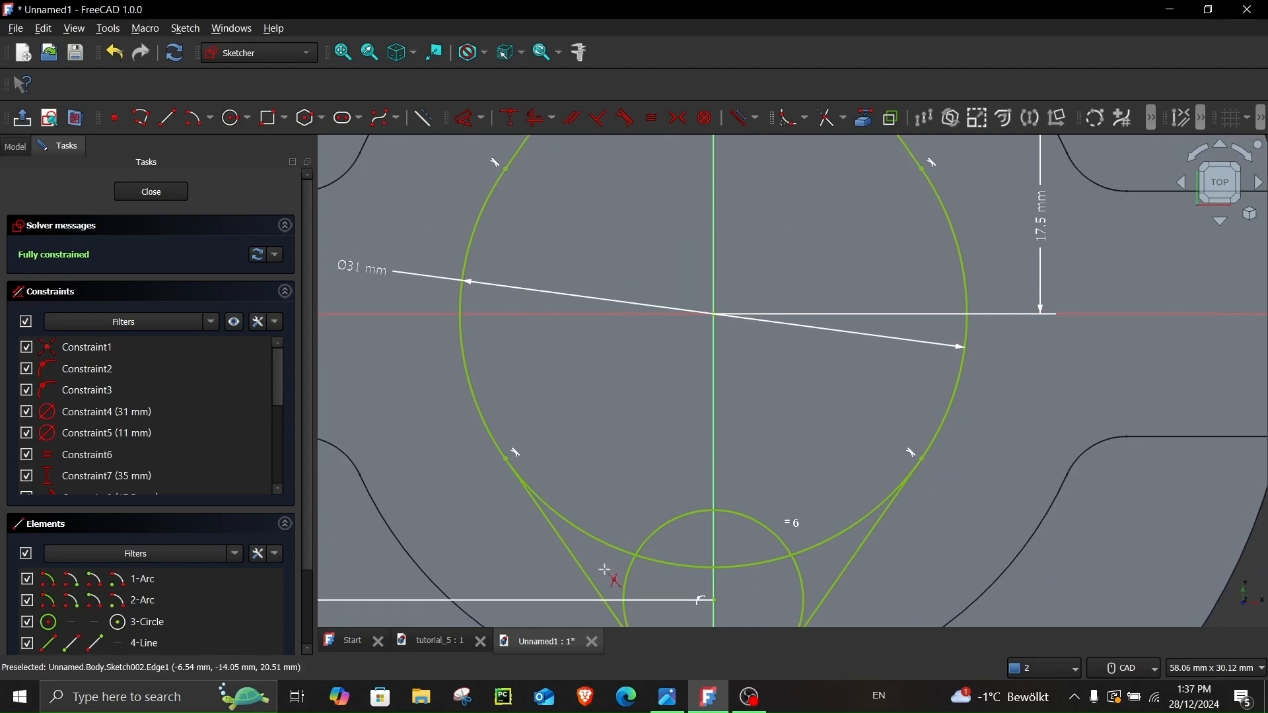
{"action": "left_click", "coordinate": [650, 559]}
{"action": "left_click", "coordinate": [665, 530]}
{"action": "left_click", "coordinate": [595, 538]}
{"action": "left_click", "coordinate": [629, 575]}
{"action": "left_click", "coordinate": [799, 572]}
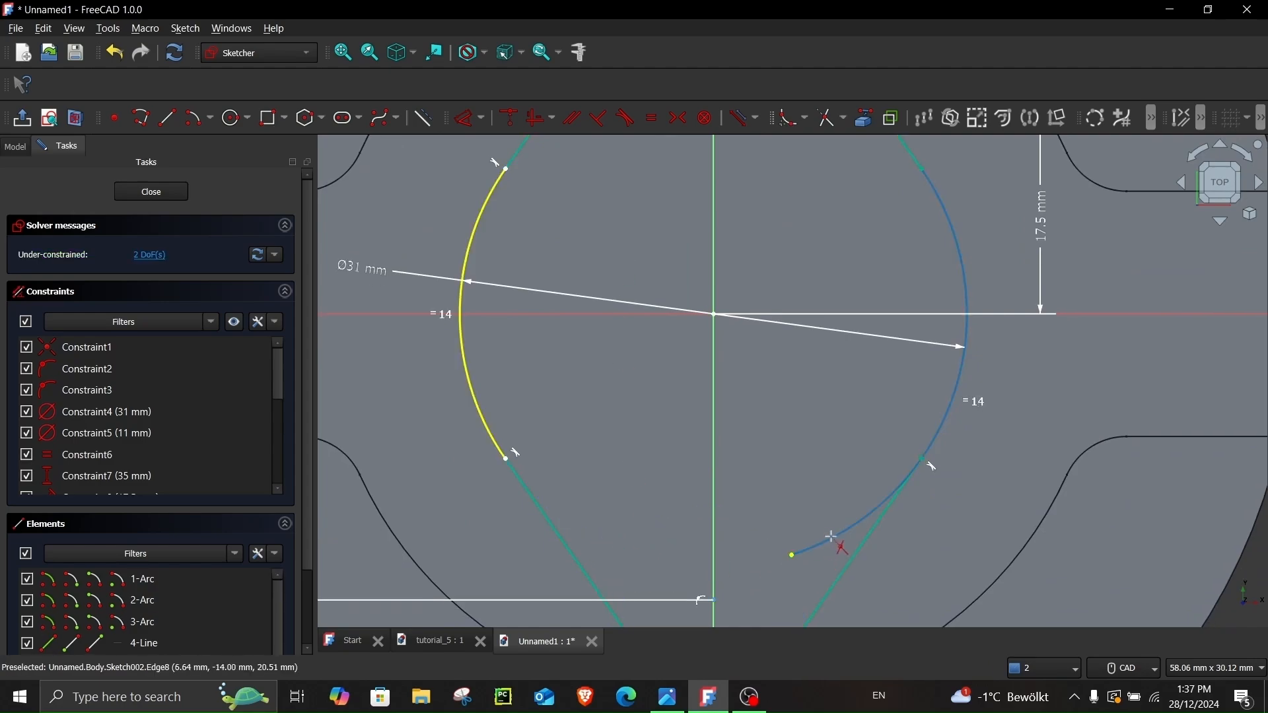
- Test the outline's corners for gaps and make the right arc's lower end coincident with the lower-right line's end
{"action": "scroll", "coordinate": [822, 539], "scroll_direction": "down", "scroll_amount": 2}
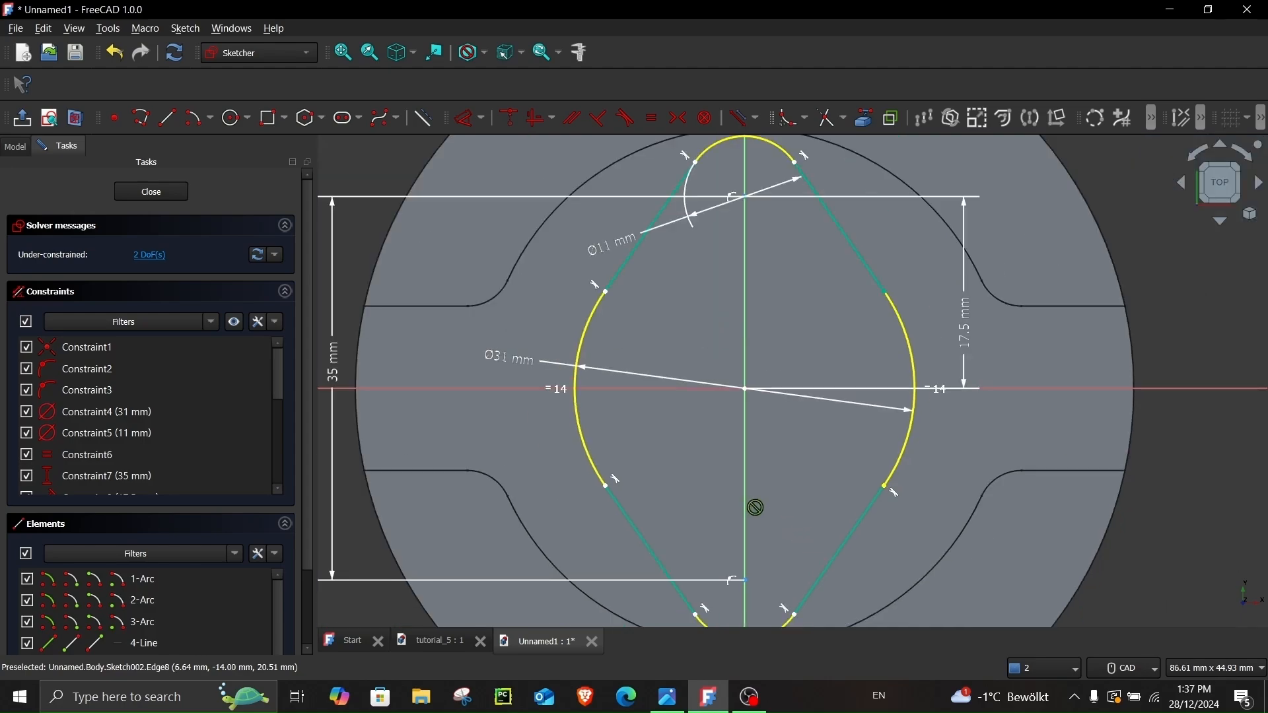
{"action": "mouse_move", "coordinate": [714, 507]}
{"action": "middle_mouse_down"}
{"action": "mouse_move", "coordinate": [712, 411]}
{"action": "mouse_move", "coordinate": [756, 461]}
{"action": "middle_mouse_up"}
{"action": "left_click_drag", "start_coordinate": [651, 454], "coordinate": [669, 468]}
{"action": "left_click_drag", "start_coordinate": [741, 566], "coordinate": [751, 547]}
{"action": "left_click_drag", "start_coordinate": [927, 439], "coordinate": [941, 418]}
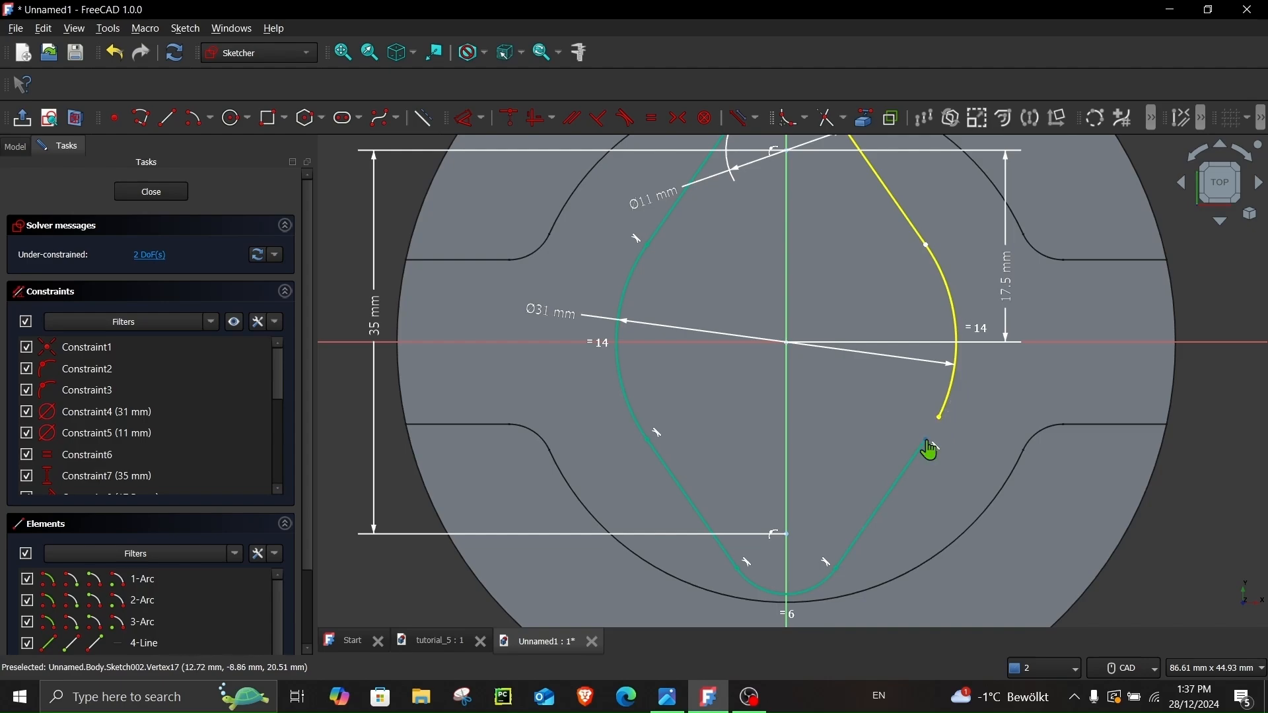
{"action": "left_click", "coordinate": [925, 441]}
{"action": "left_click", "coordinate": [938, 423]}
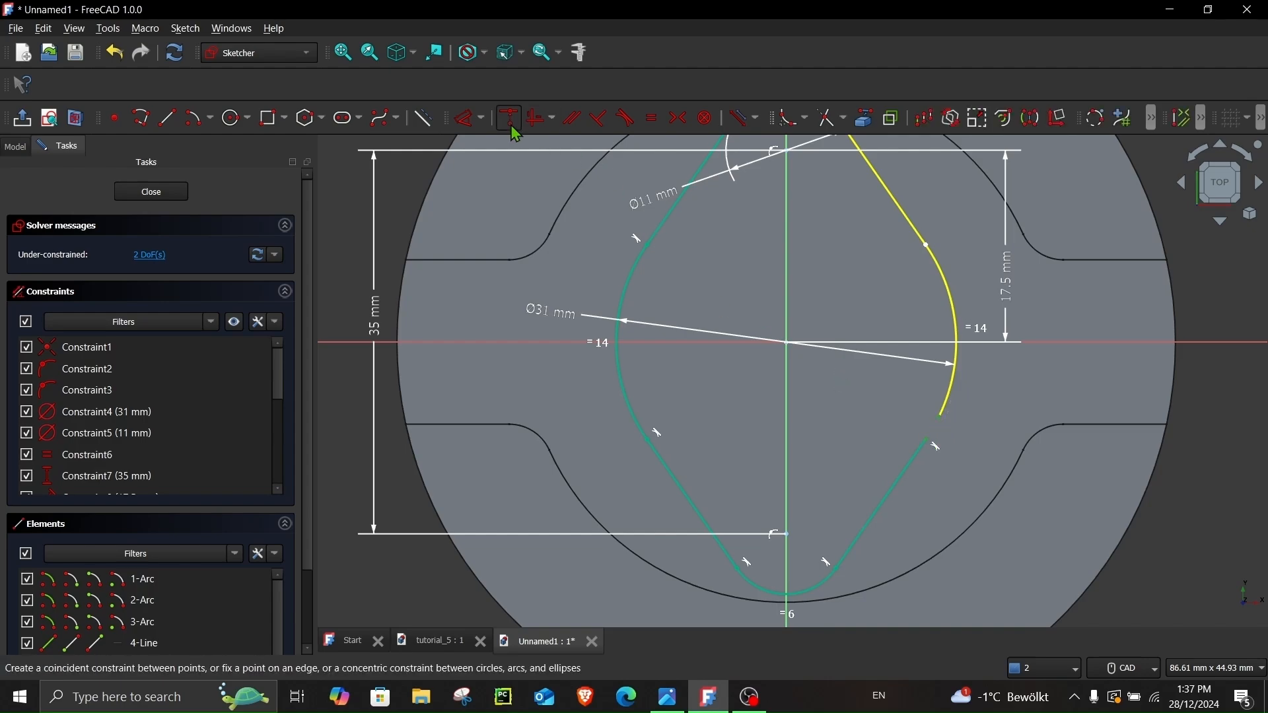
{"action": "left_click", "coordinate": [515, 131]}
- Apply a tangent constraint between the right arc and the upper-right line where their ends meet
{"action": "middle_click_drag", "start_coordinate": [821, 359], "coordinate": [801, 396]}
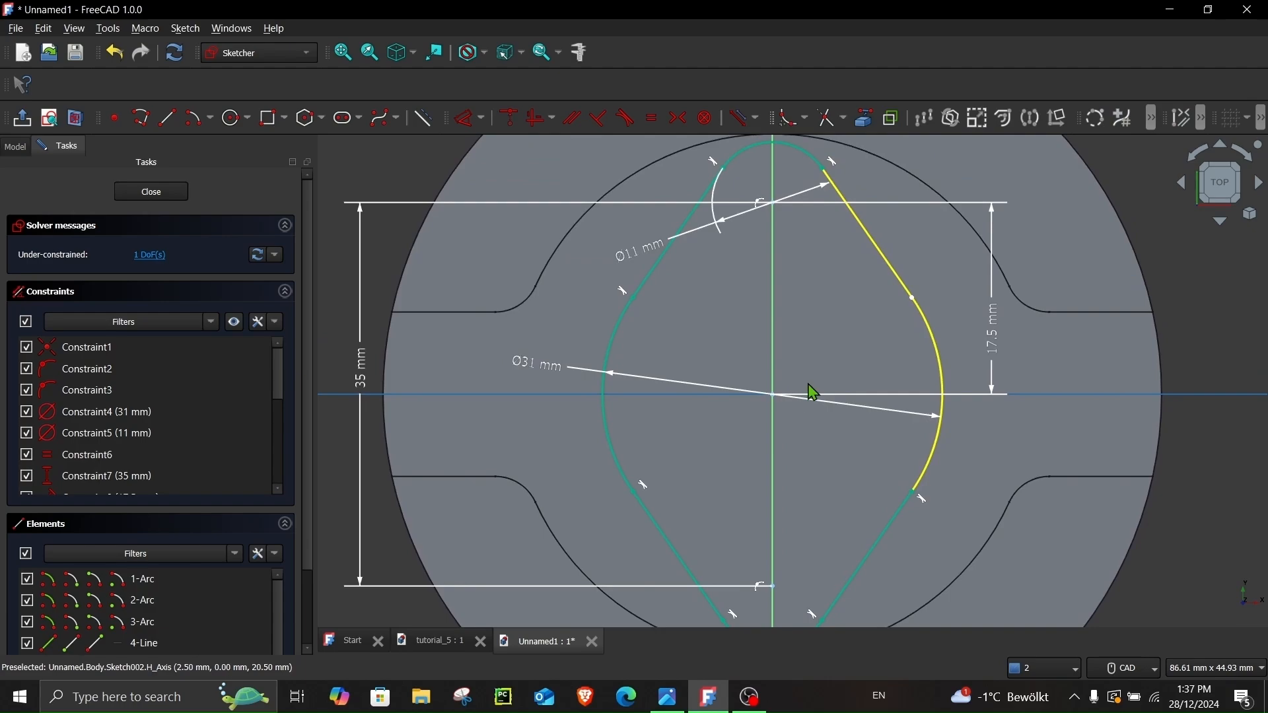
{"action": "left_click", "coordinate": [940, 373]}
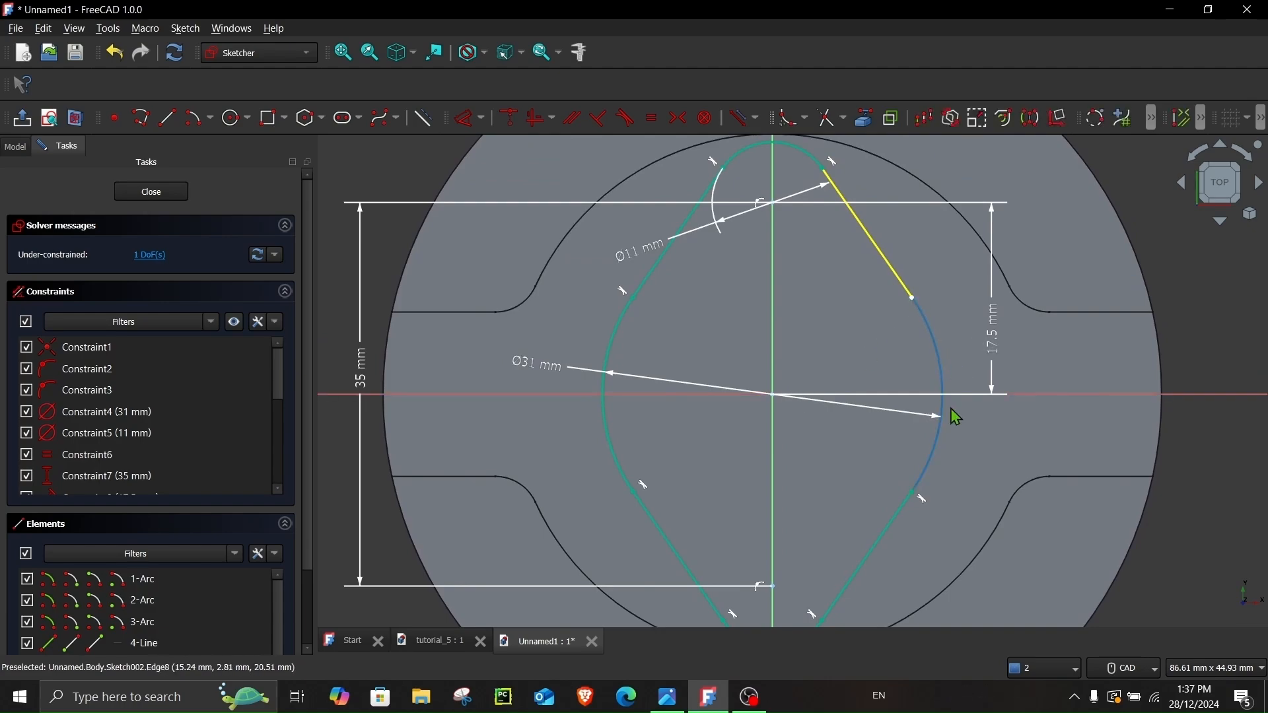
{"action": "left_click", "coordinate": [809, 155]}
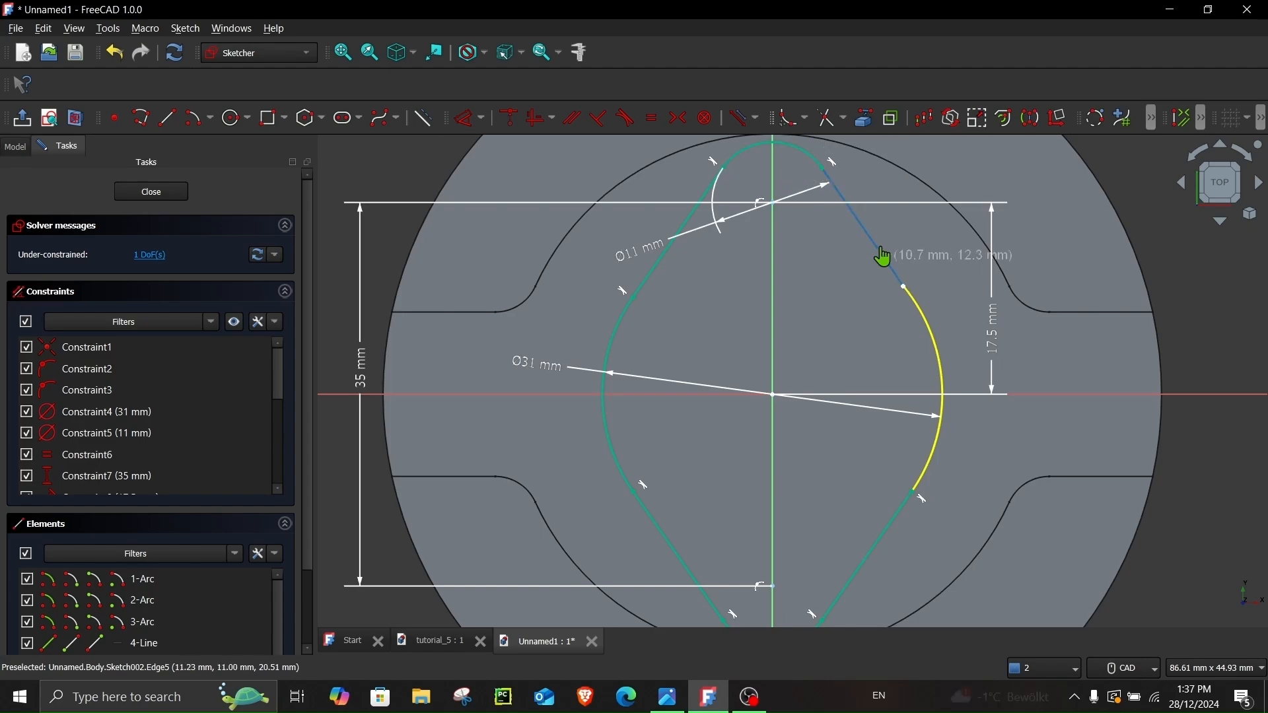
{"action": "key", "text": "t"}
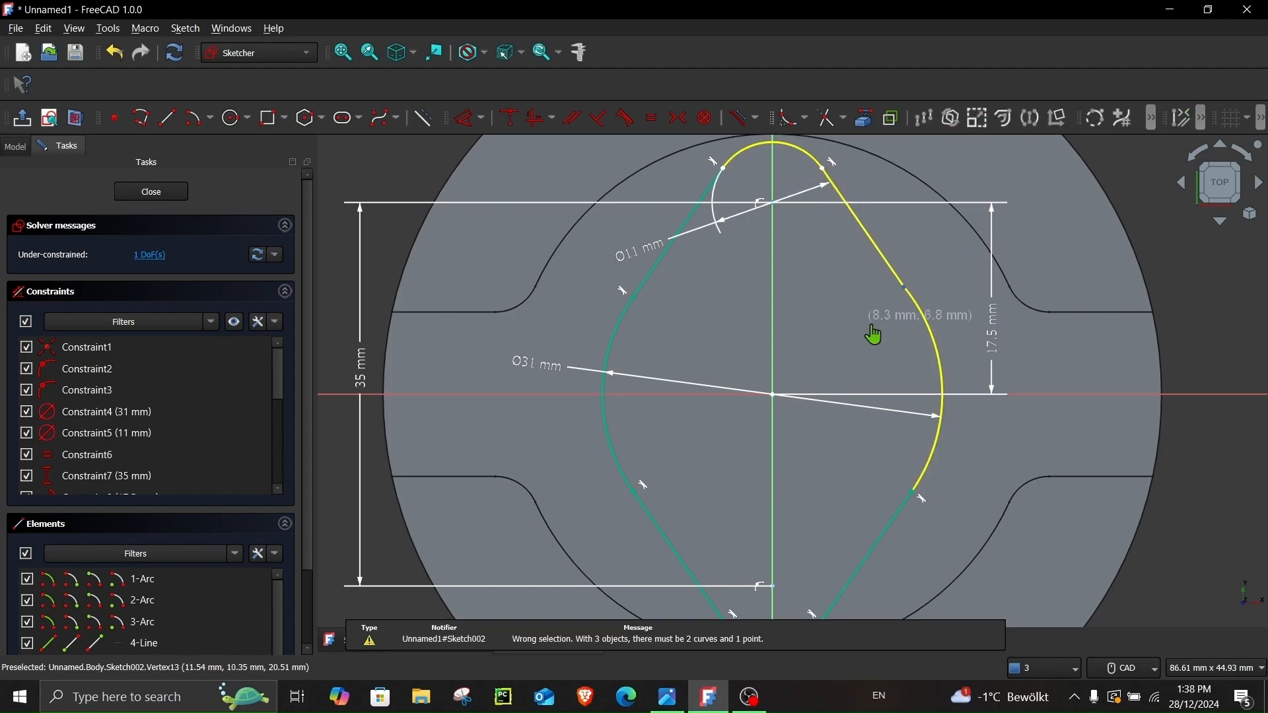
{"action": "left_click", "coordinate": [912, 296]}
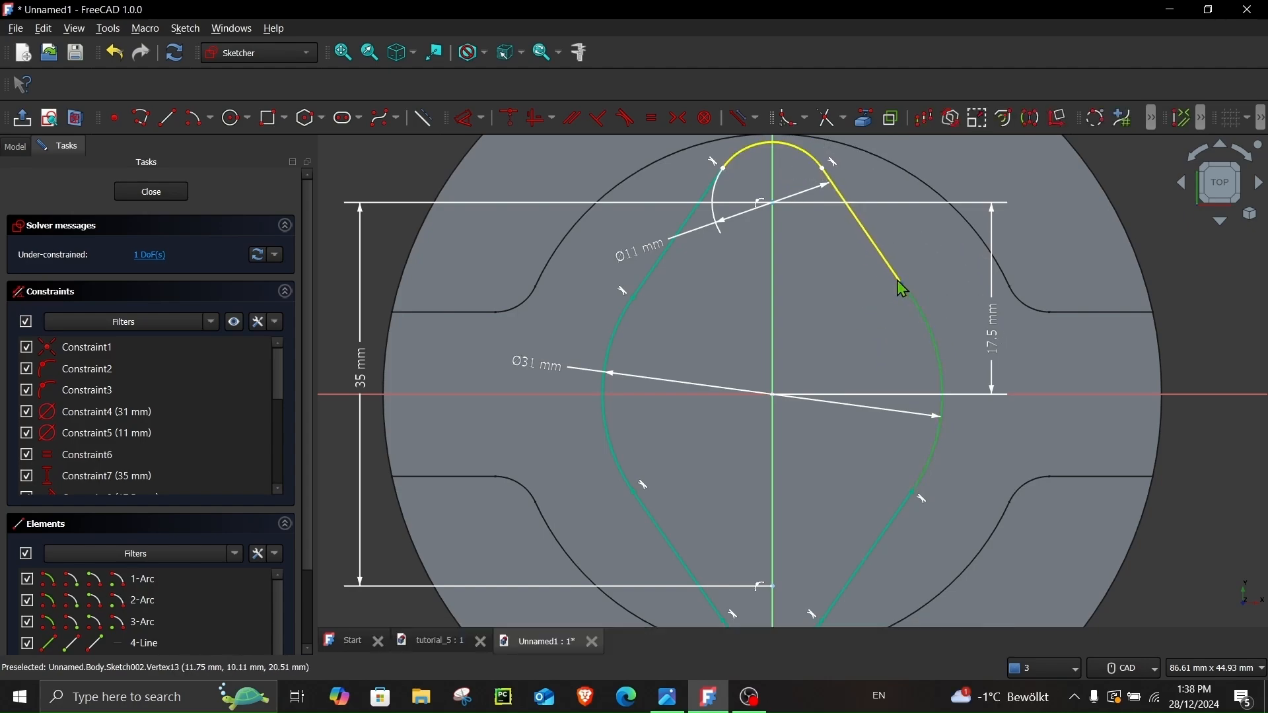
{"action": "left_click", "coordinate": [620, 124]}
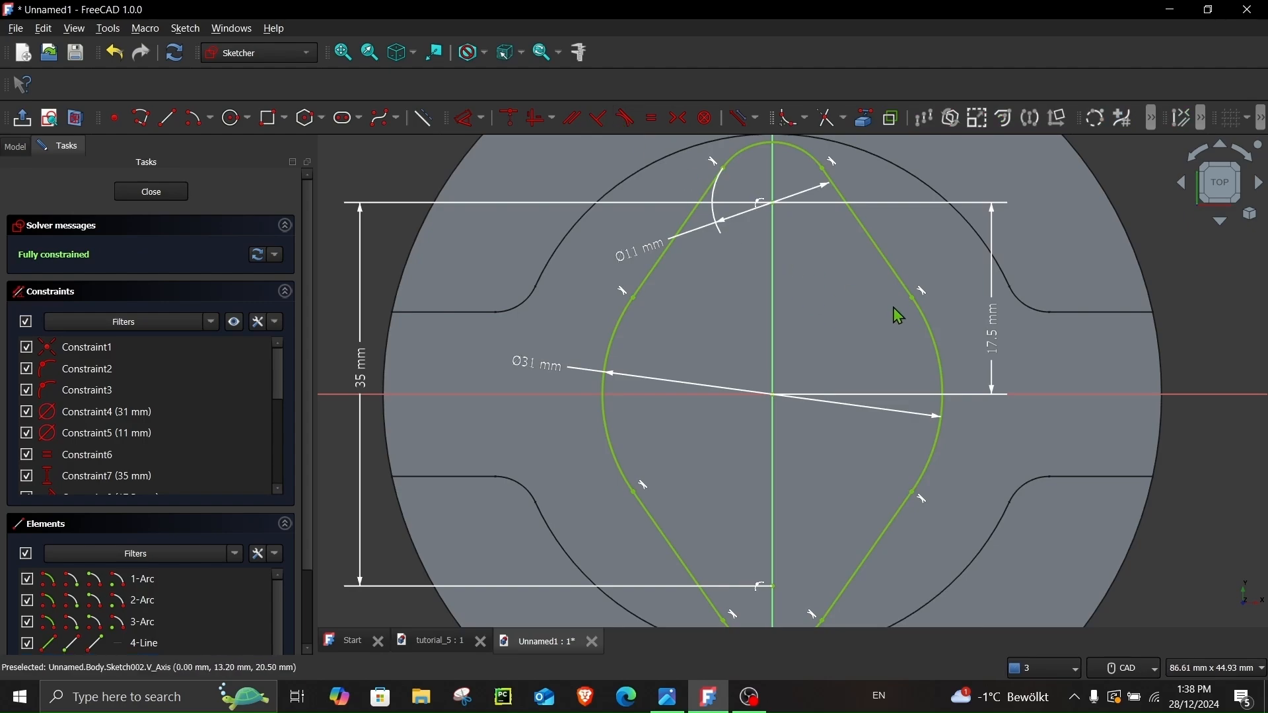
- Switch to the Tutorial 5 drawing, examine the top view and the section views' height dimensions, and return to the FreeCAD sketch
{"action": "scroll", "coordinate": [884, 307], "scroll_direction": "down", "scroll_amount": 3}
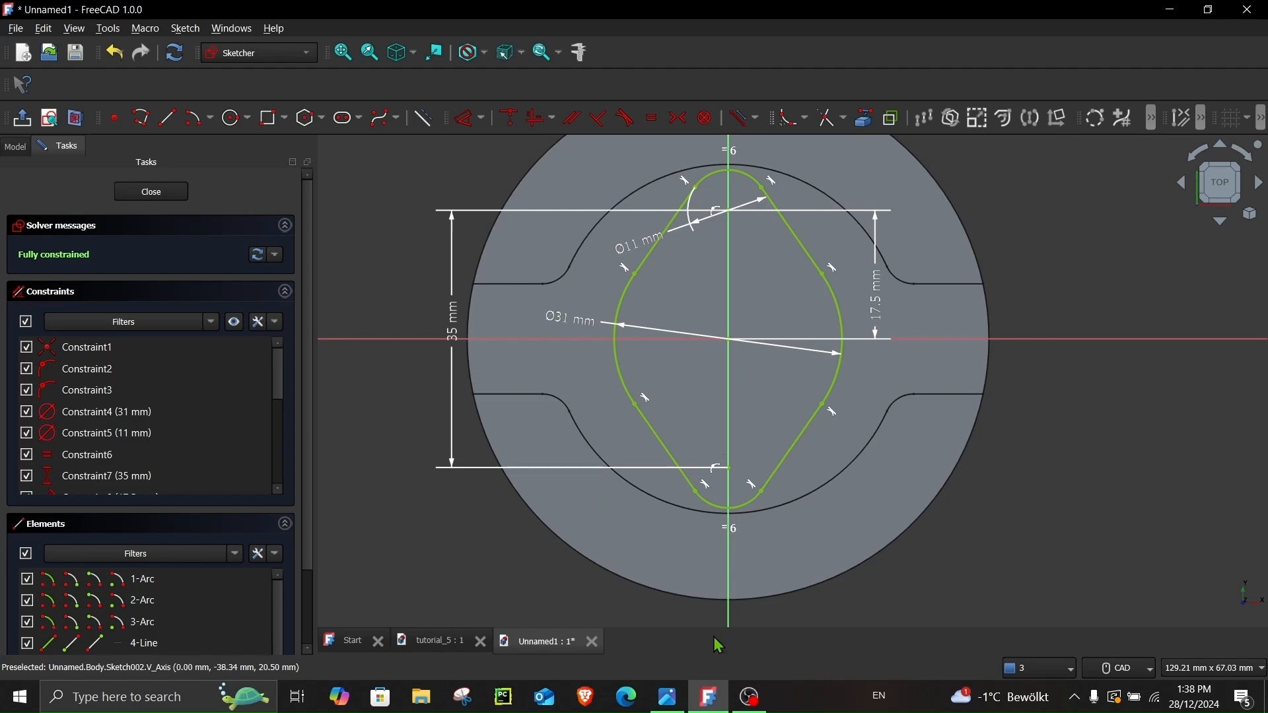
{"action": "left_click", "coordinate": [668, 699]}
{"action": "scroll", "coordinate": [829, 521], "scroll_direction": "down", "scroll_amount": 5}
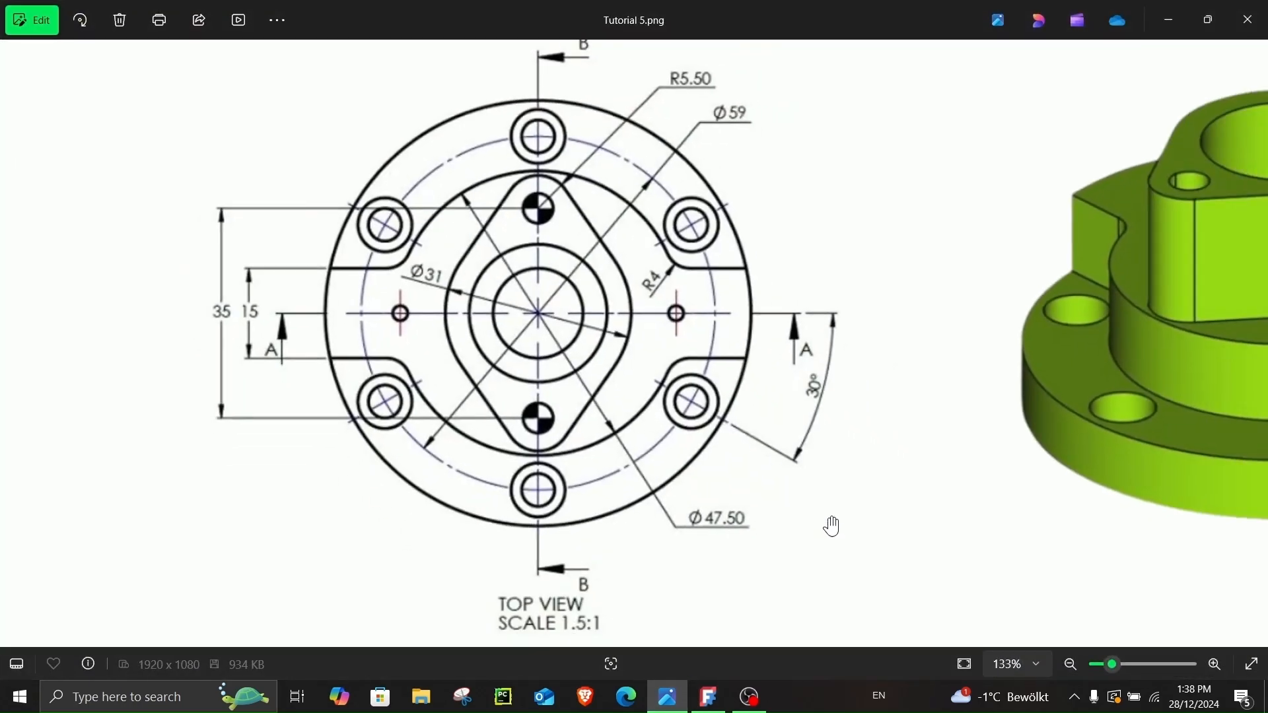
{"action": "scroll", "coordinate": [483, 494], "scroll_direction": "up", "scroll_amount": 1}
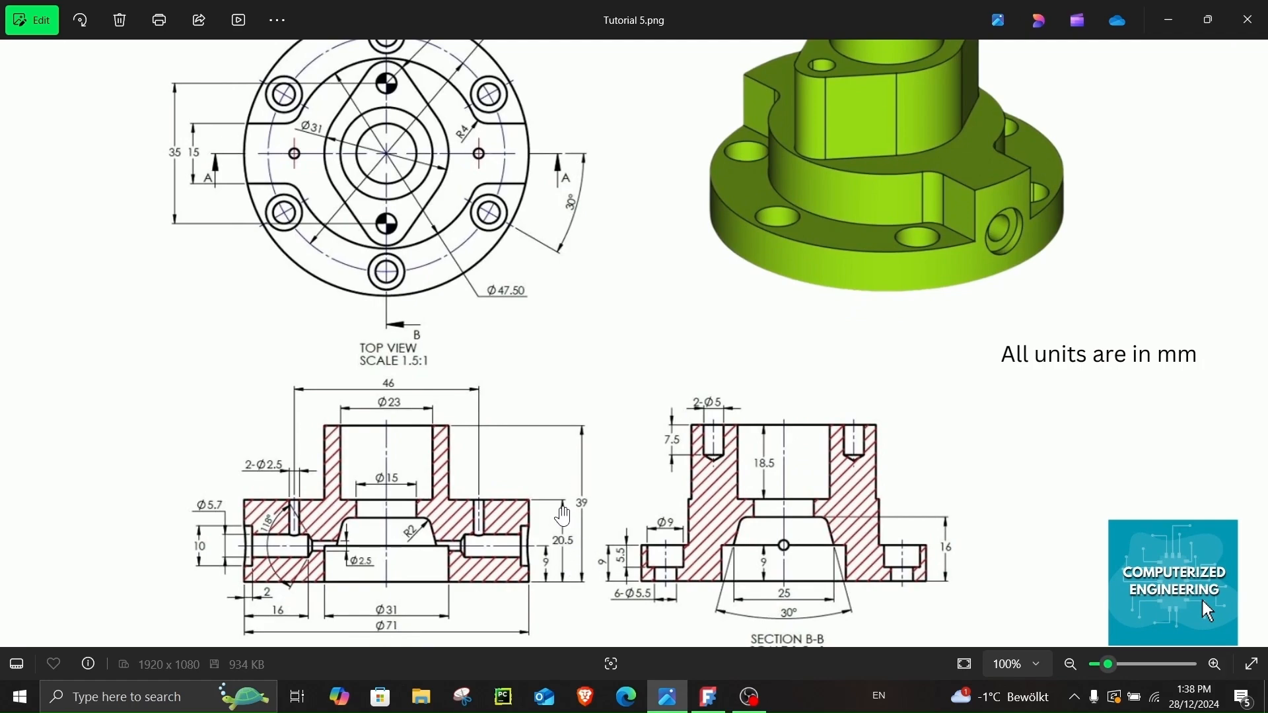
{"action": "left_click", "coordinate": [708, 697]}
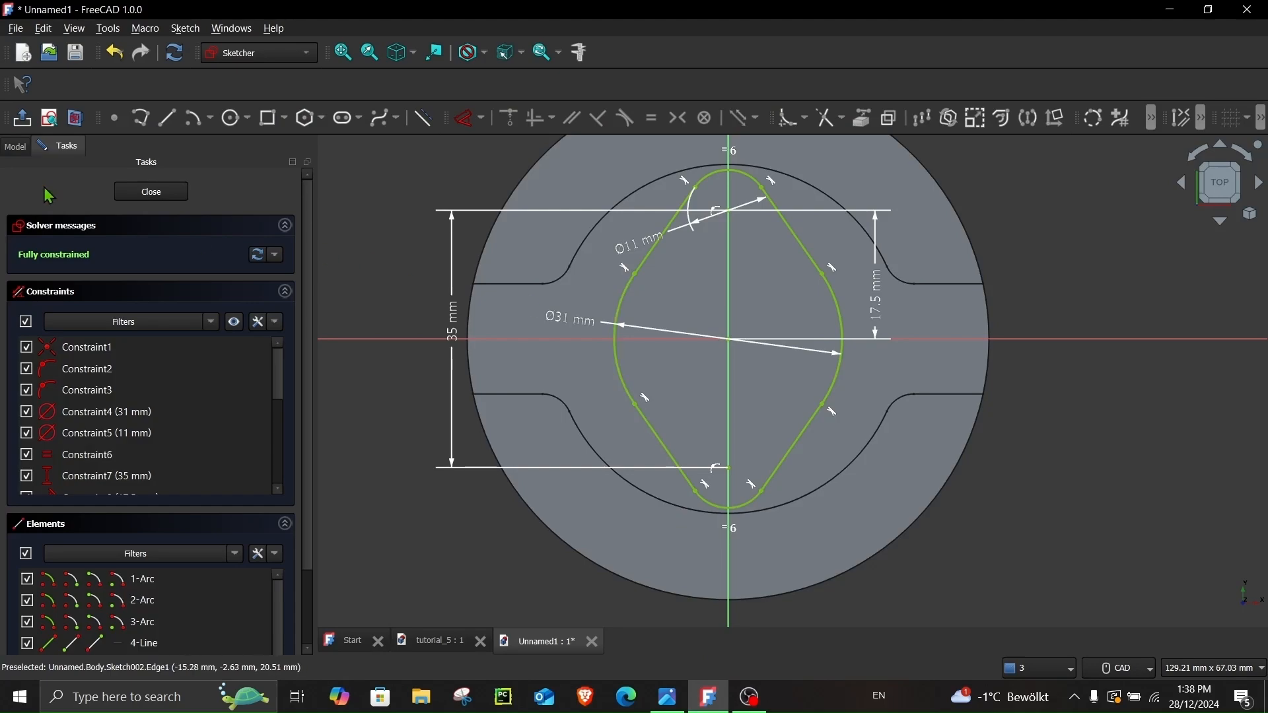
- Close the finished diamond-shaped sketch and pad it with a length of 39-20.5 mm
{"action": "left_click", "coordinate": [132, 191]}
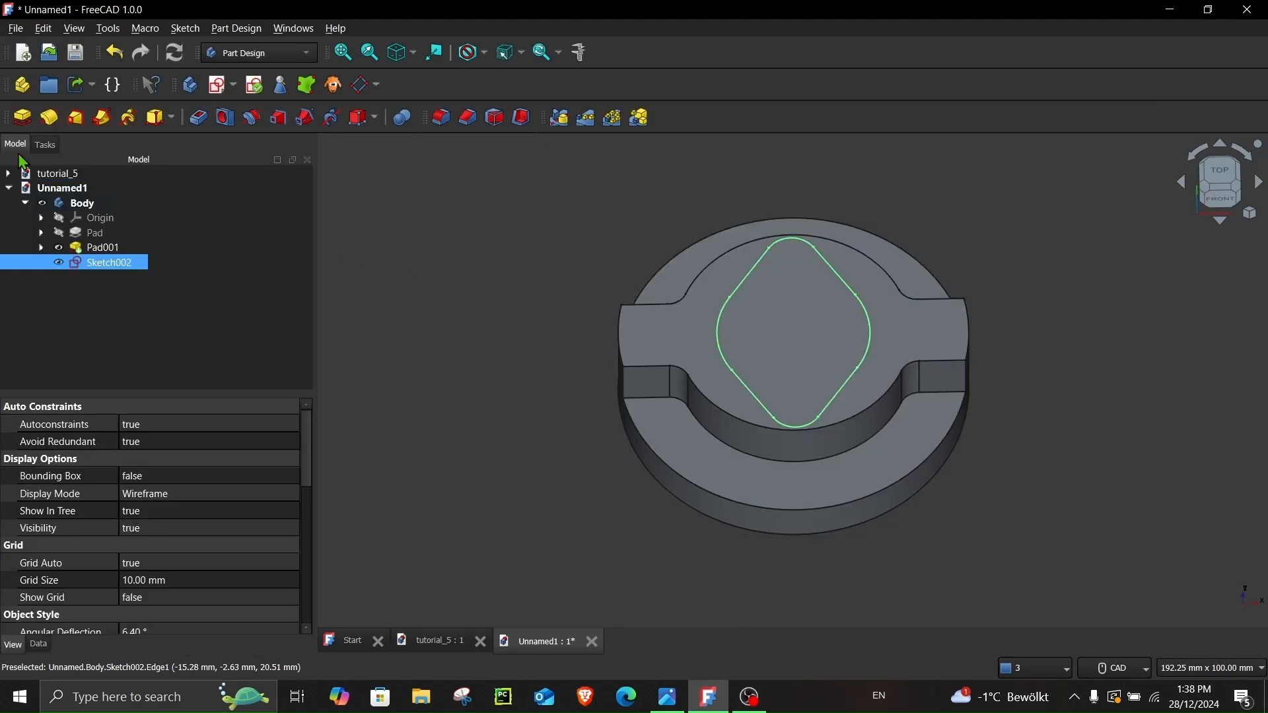
{"action": "left_click", "coordinate": [26, 120]}
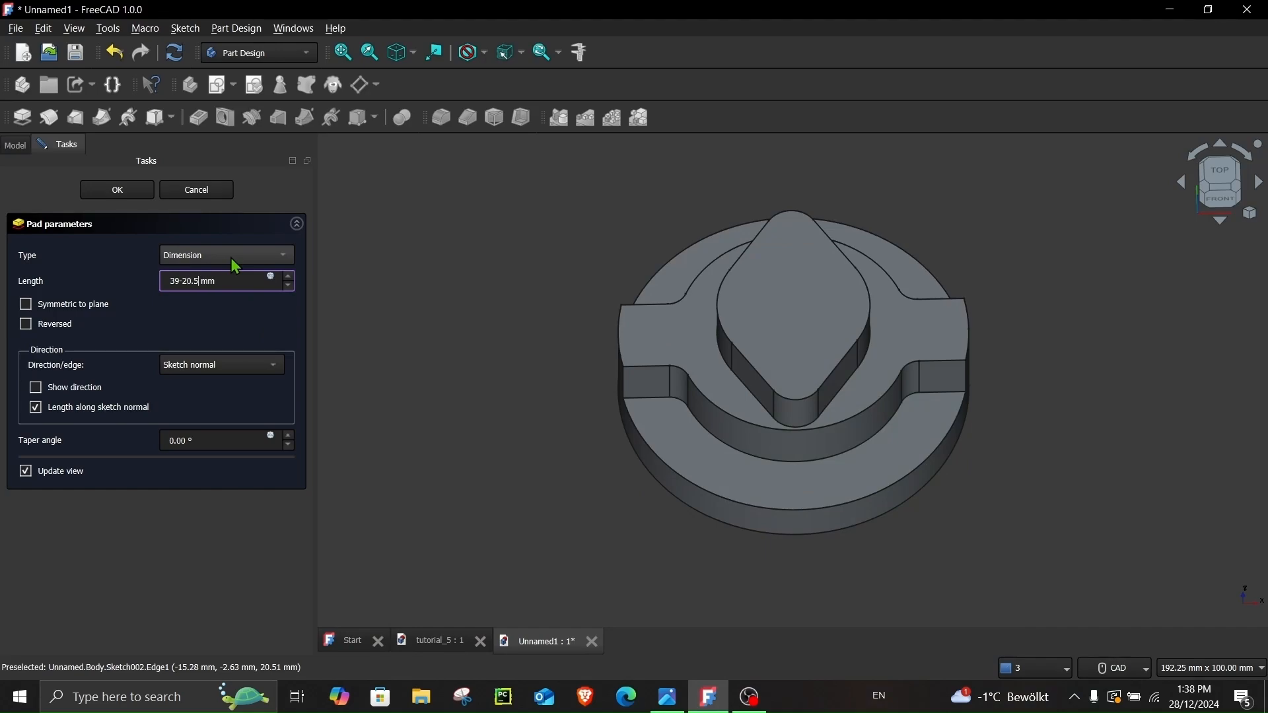
{"action": "key", "text": "Return"}
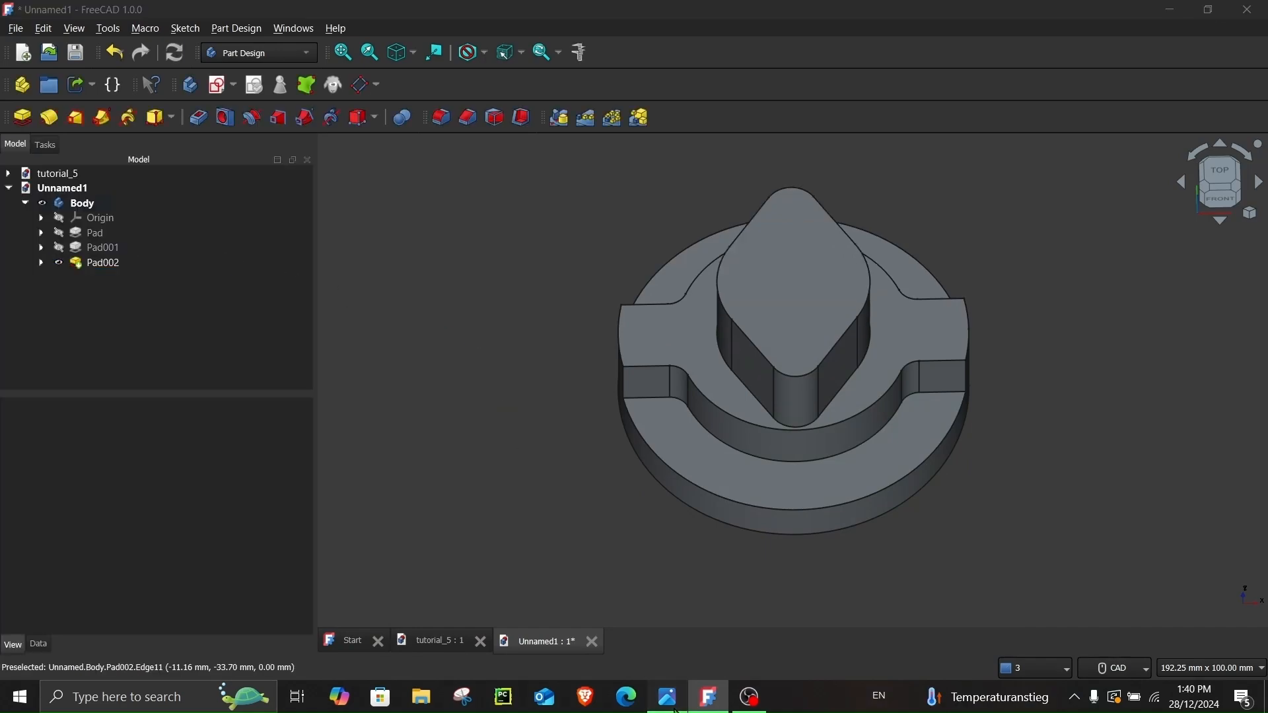
- Check the bore dimensions in section A-A of the Tutorial 5 drawing and show the body's origin planes in FreeCAD
{"action": "left_click", "coordinate": [671, 699]}
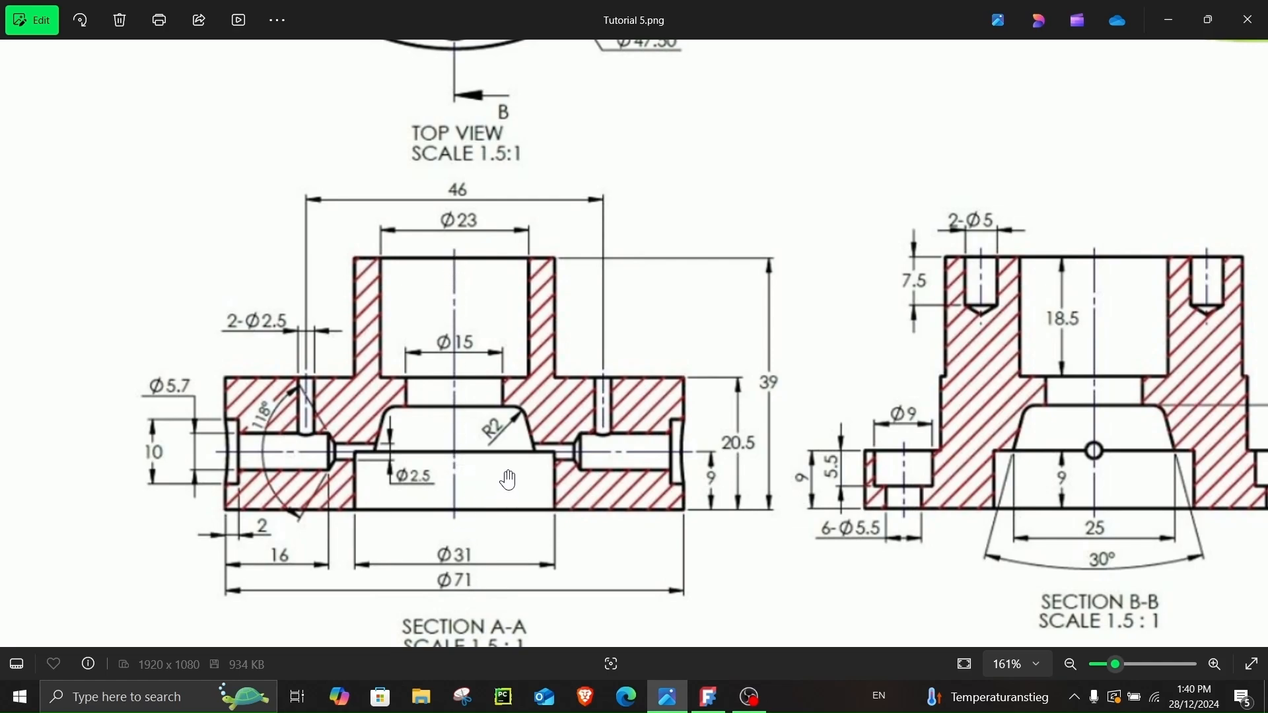
{"action": "left_click", "coordinate": [708, 696]}
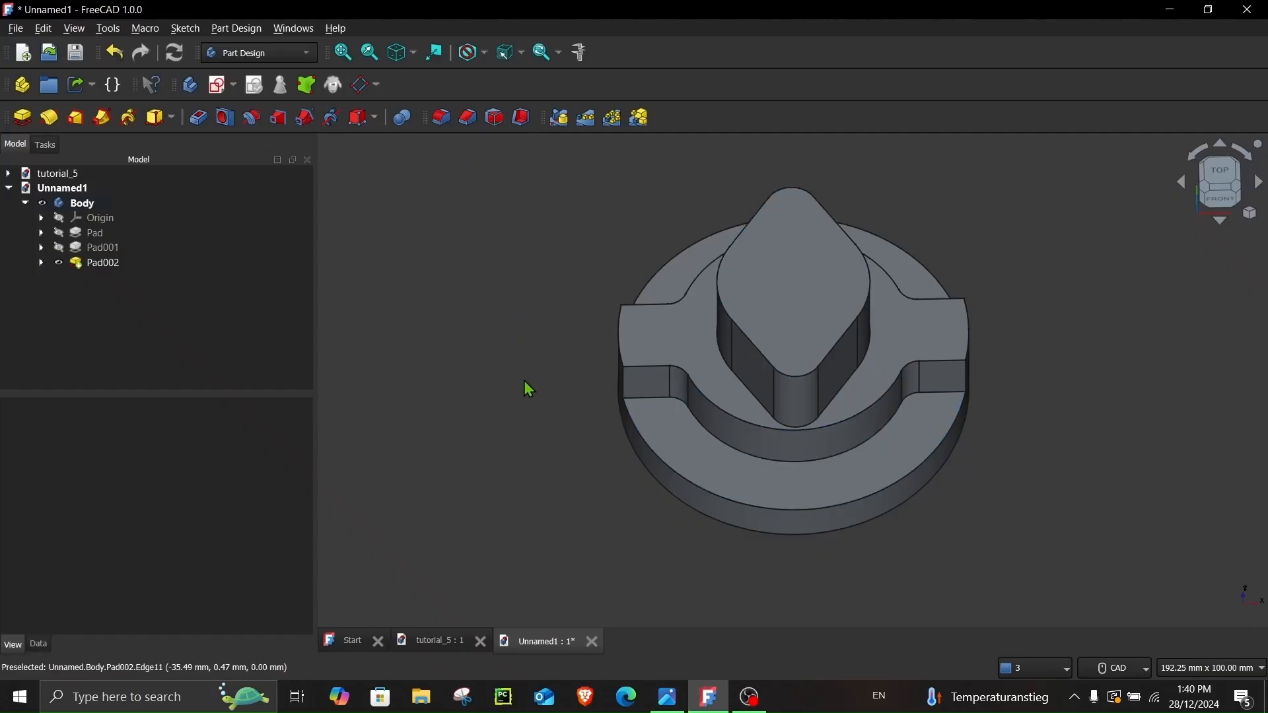
{"action": "left_click", "coordinate": [93, 224]}
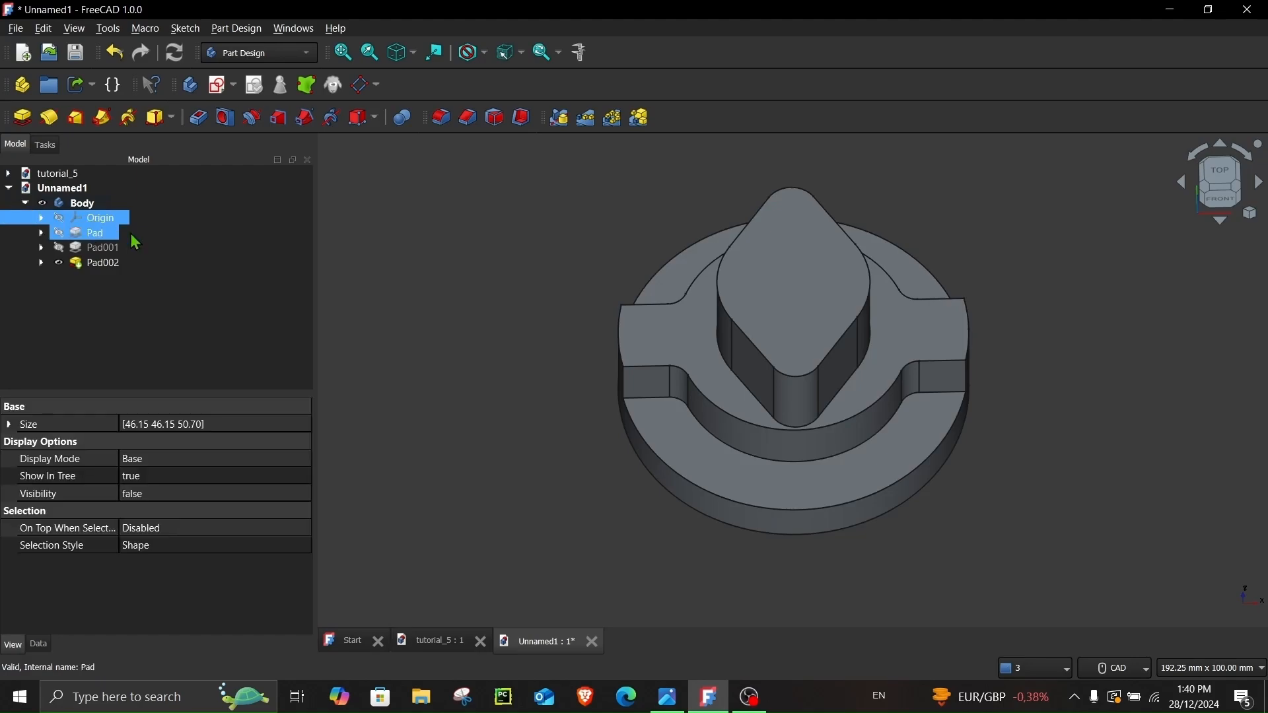
{"action": "key", "text": "space"}
{"action": "right_click", "coordinate": [466, 366]}
{"action": "left_click", "coordinate": [387, 338]}
{"action": "middle_click_drag", "start_coordinate": [420, 453], "coordinate": [522, 288]}
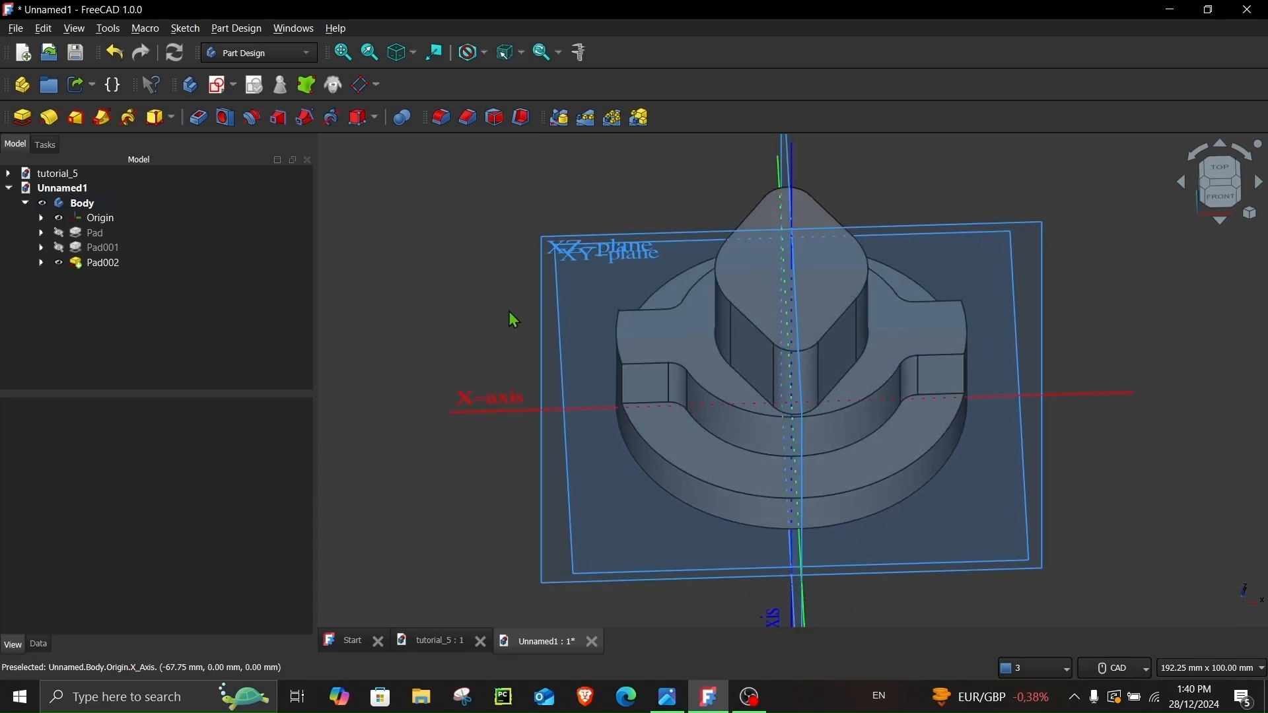
{"action": "mouse_move", "coordinate": [404, 381]}
{"action": "middle_mouse_down"}
{"action": "mouse_move", "coordinate": [433, 368]}
{"action": "mouse_move", "coordinate": [416, 362]}
{"action": "middle_mouse_up"}
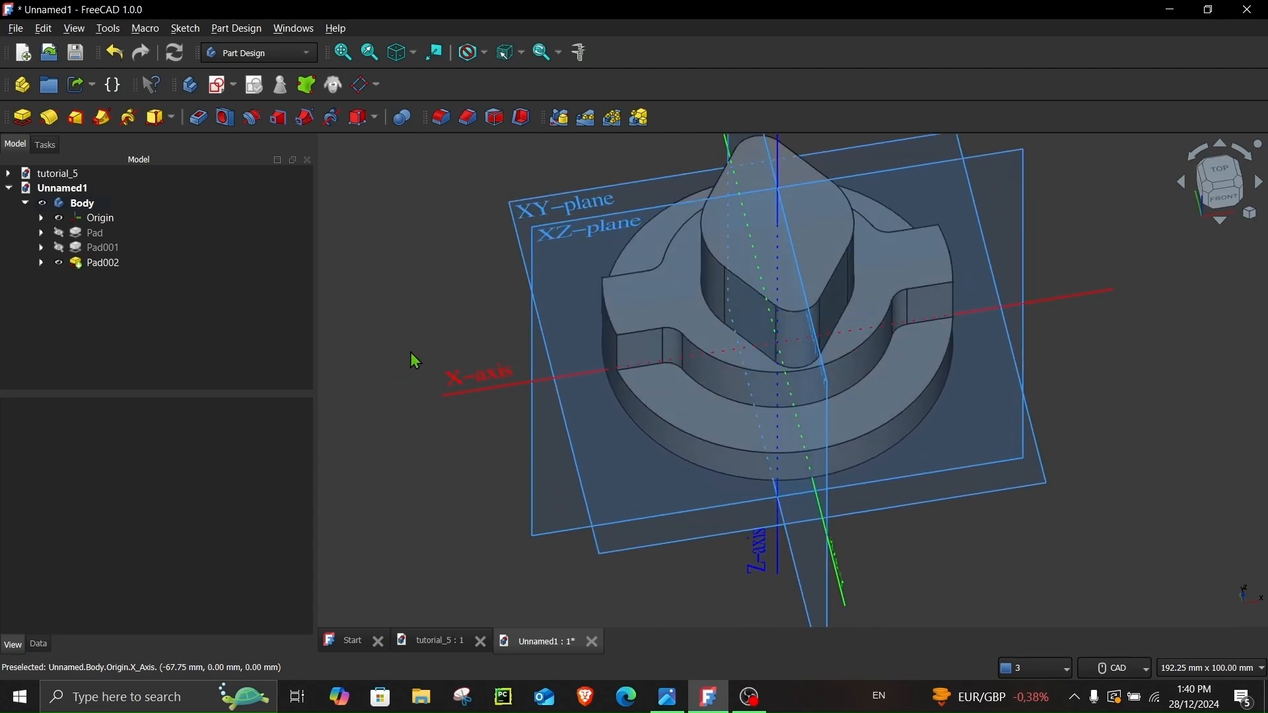
- Check the cutting lines in the Tutorial 5 top view and create a new sketch on the XZ plane in FreeCAD
{"action": "left_click", "coordinate": [667, 697]}
{"action": "scroll", "coordinate": [486, 573], "scroll_direction": "down", "scroll_amount": 2}
{"action": "left_click_drag", "start_coordinate": [506, 225], "coordinate": [531, 509]}
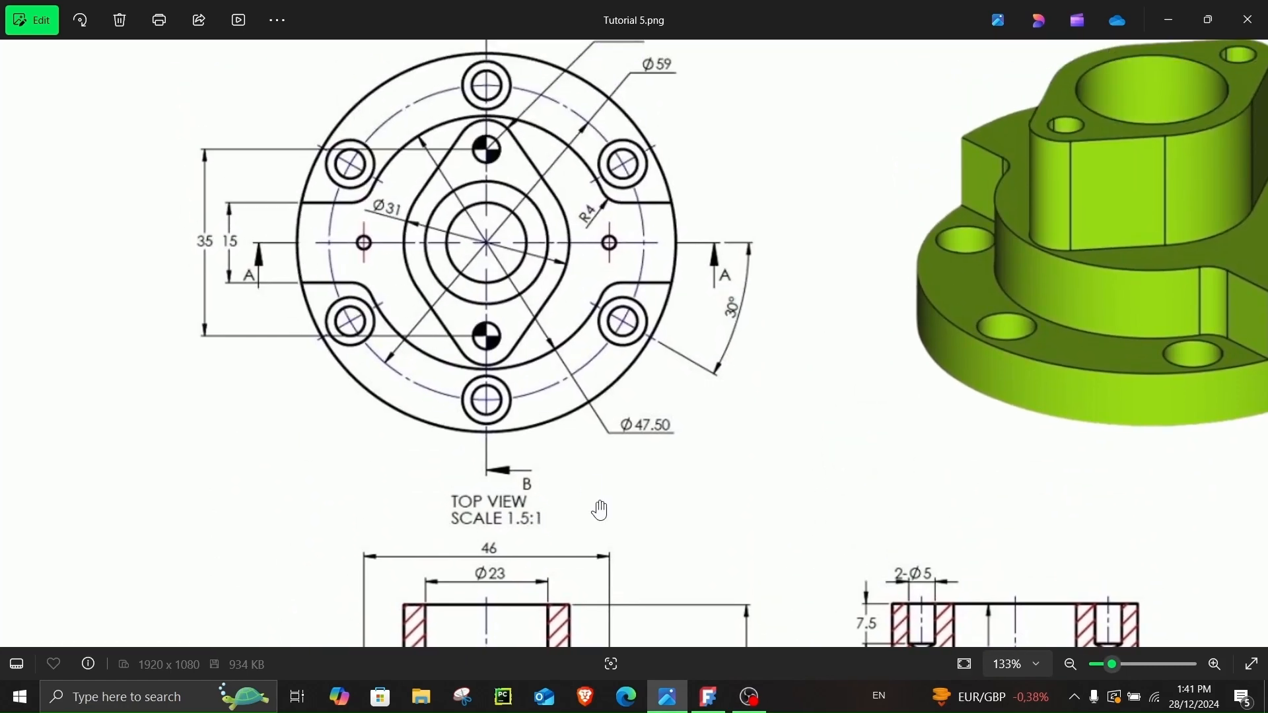
{"action": "left_click", "coordinate": [709, 697]}
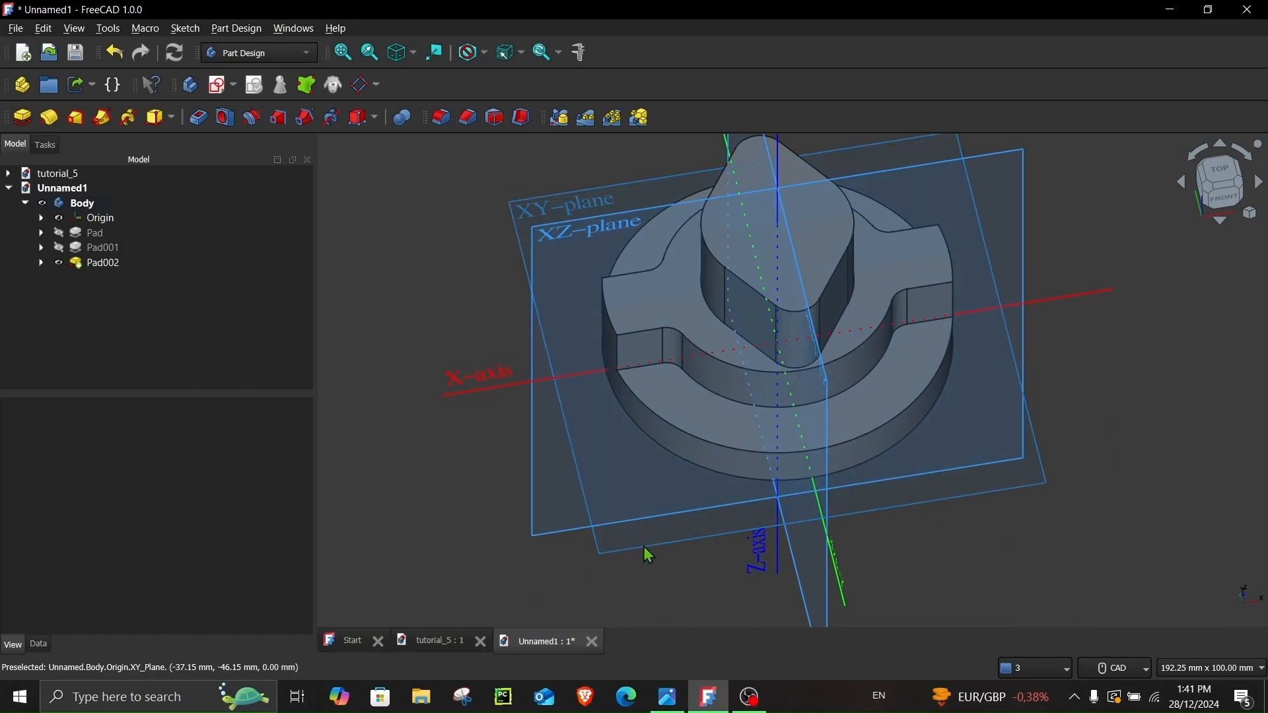
{"action": "left_click", "coordinate": [531, 518]}
{"action": "middle_click_drag", "start_coordinate": [470, 527], "coordinate": [440, 478]}
{"action": "left_click", "coordinate": [298, 84]}
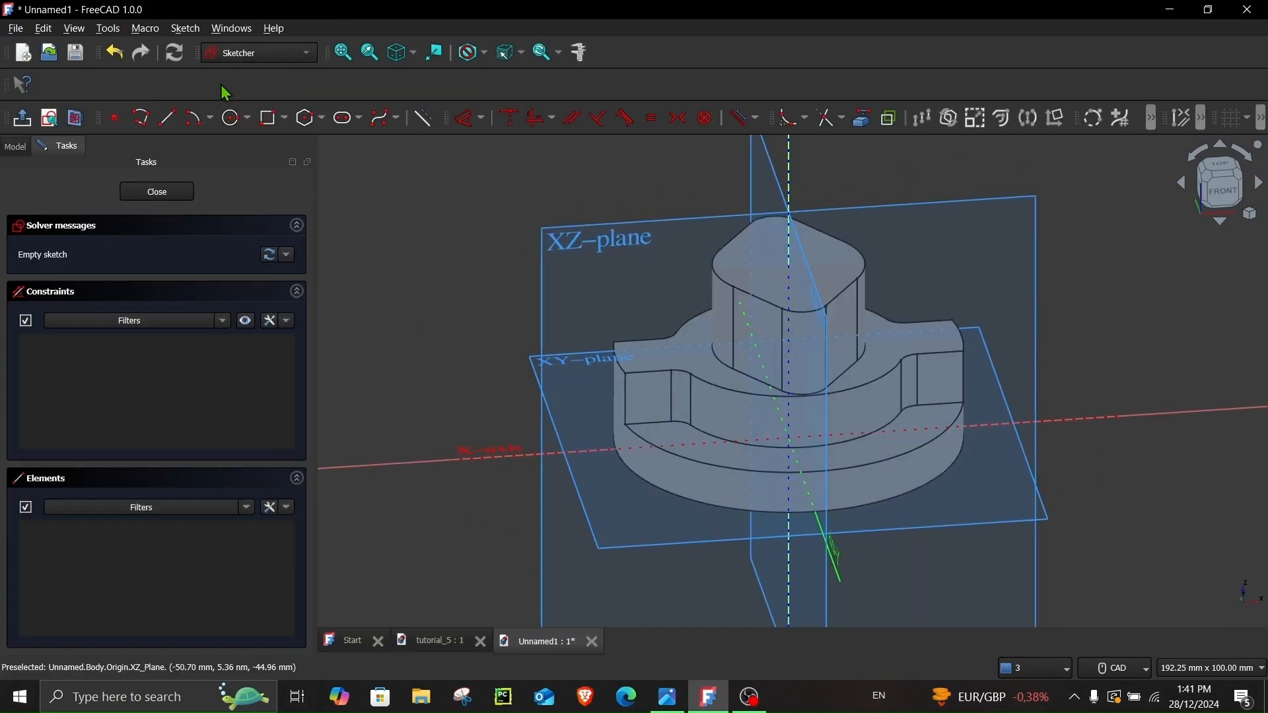
- Compare the sketch's section view with the full view from several angles and return to the front view
{"action": "scroll", "coordinate": [927, 495], "scroll_direction": "up", "scroll_amount": 1}
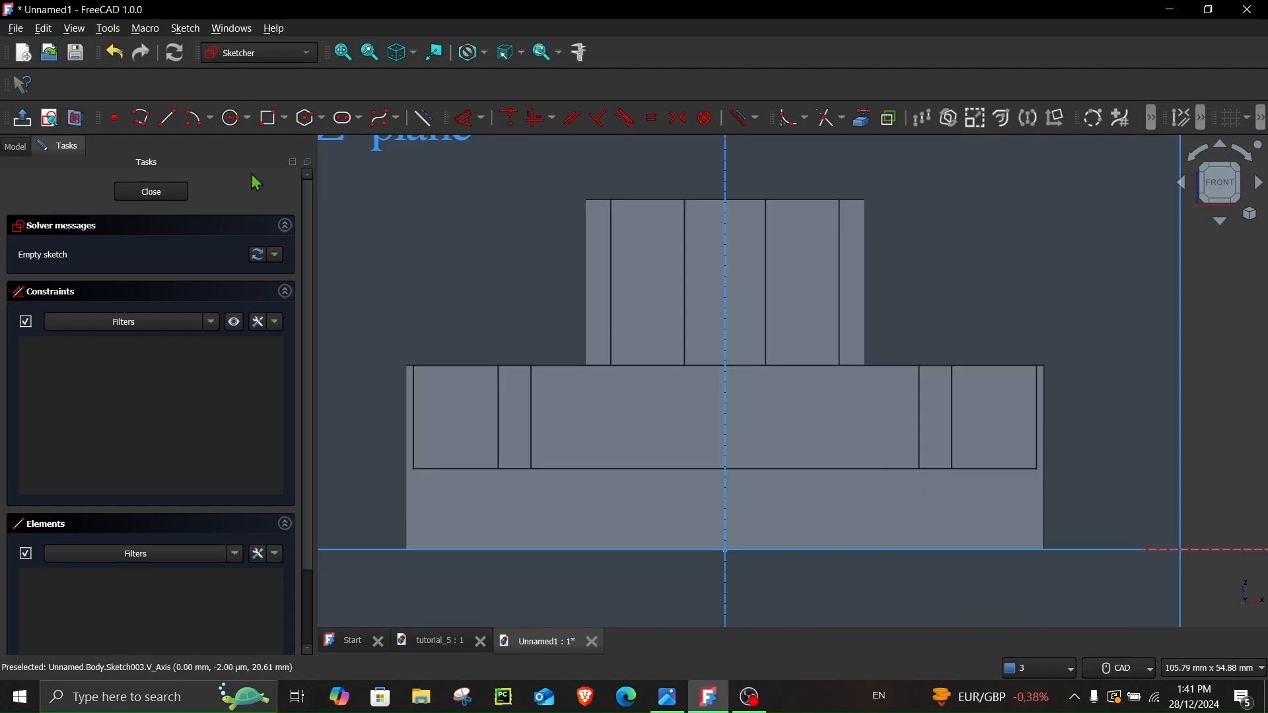
{"action": "left_click", "coordinate": [76, 118]}
{"action": "left_click", "coordinate": [74, 119]}
{"action": "middle_click_drag", "start_coordinate": [498, 272], "coordinate": [656, 425]}
{"action": "scroll", "coordinate": [657, 424], "scroll_direction": "down", "scroll_amount": 2}
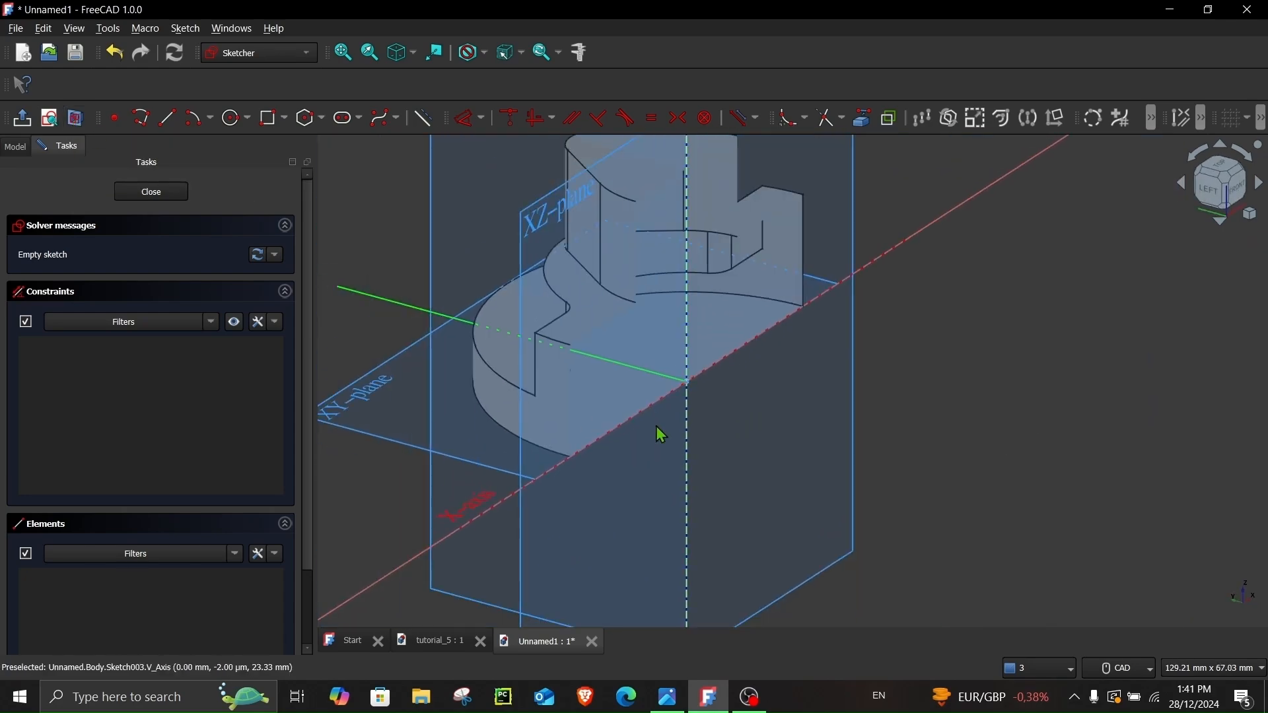
{"action": "middle_click_drag", "start_coordinate": [566, 278], "coordinate": [596, 373]}
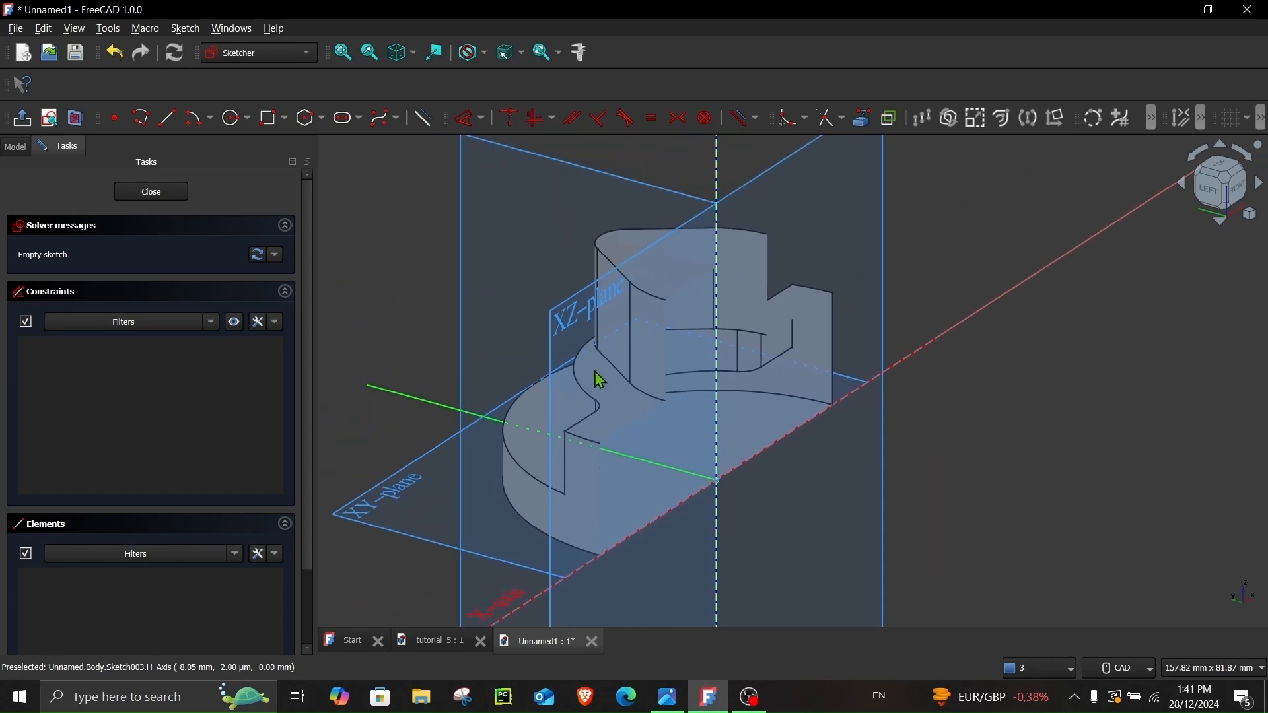
{"action": "left_click", "coordinate": [77, 118]}
{"action": "left_click", "coordinate": [77, 118]}
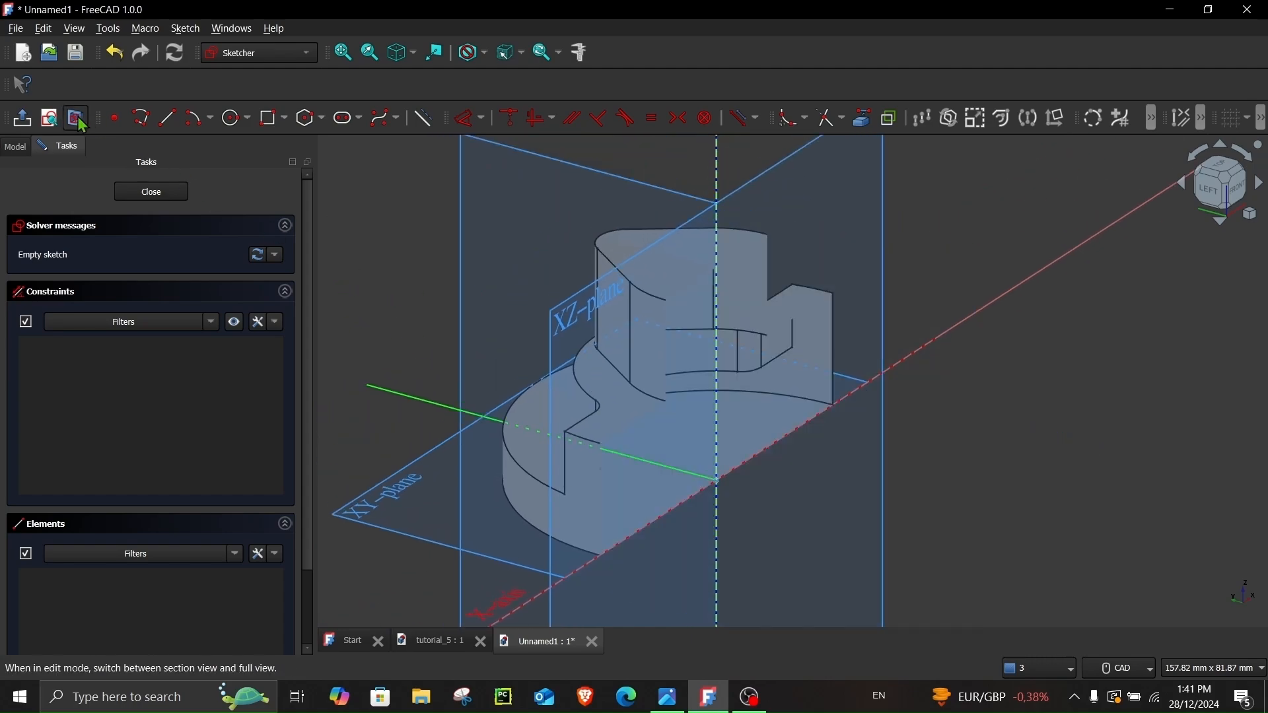
{"action": "mouse_move", "coordinate": [758, 408]}
{"action": "middle_mouse_down", "text": "shift"}
{"action": "mouse_move", "coordinate": [645, 390]}
{"action": "mouse_move", "coordinate": [667, 377]}
{"action": "mouse_move", "coordinate": [750, 412]}
{"action": "middle_mouse_up", "text": "shift"}
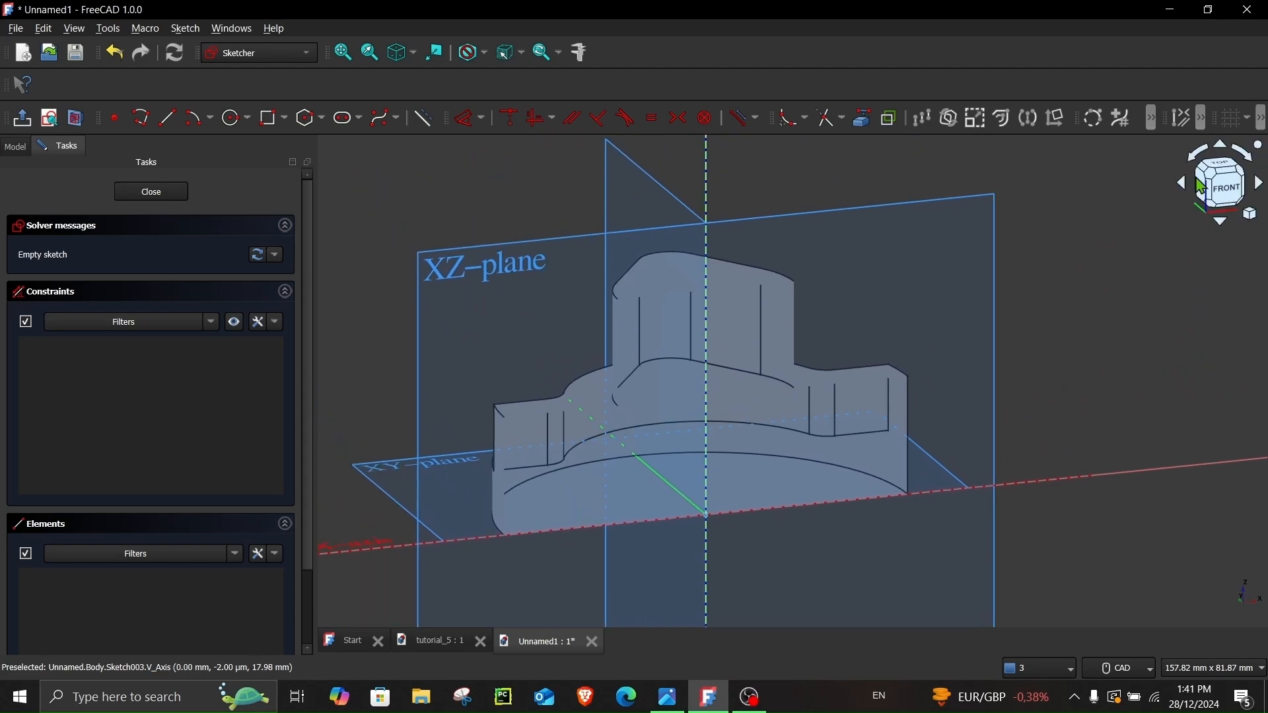
{"action": "left_click", "coordinate": [1220, 187]}
{"action": "scroll", "coordinate": [755, 401], "scroll_direction": "up", "scroll_amount": 2}
{"action": "scroll", "coordinate": [760, 409], "scroll_direction": "down", "scroll_amount": 2}
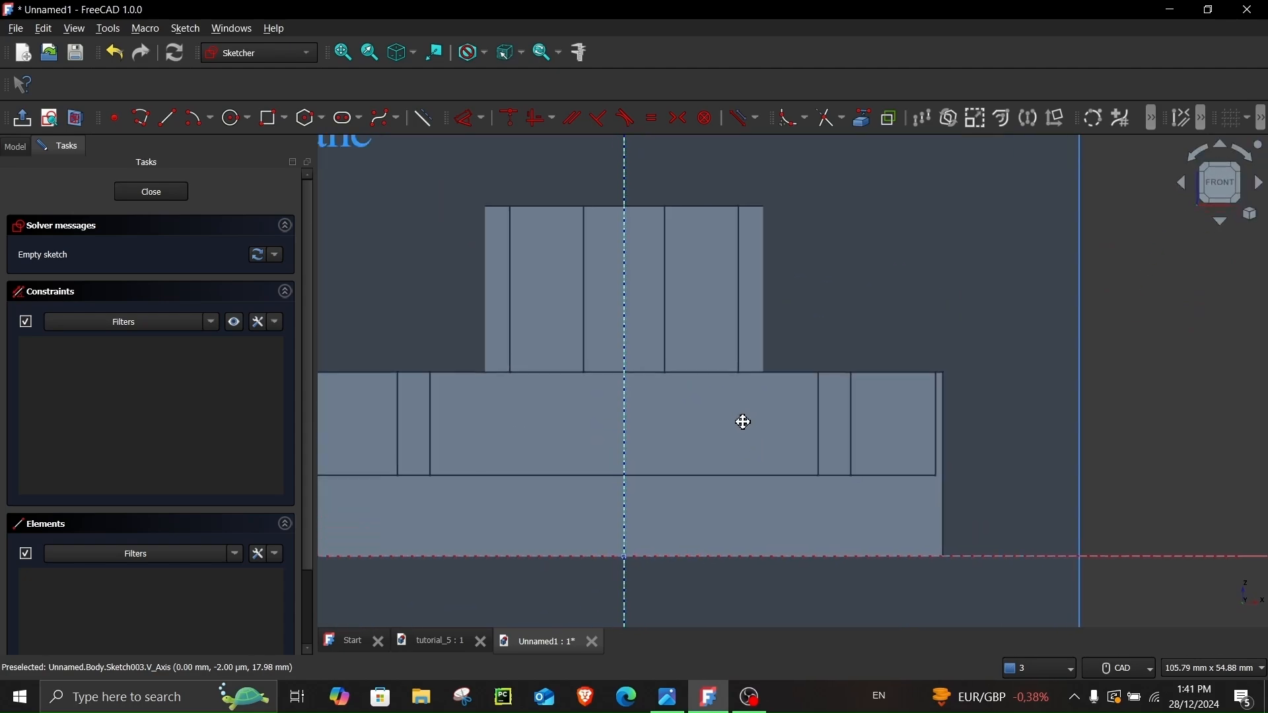
- Switch to the Tutorial 5 drawing, examine the bore dimensions in sections A-A and B-B, and return to FreeCAD
{"action": "left_click", "coordinate": [667, 697]}
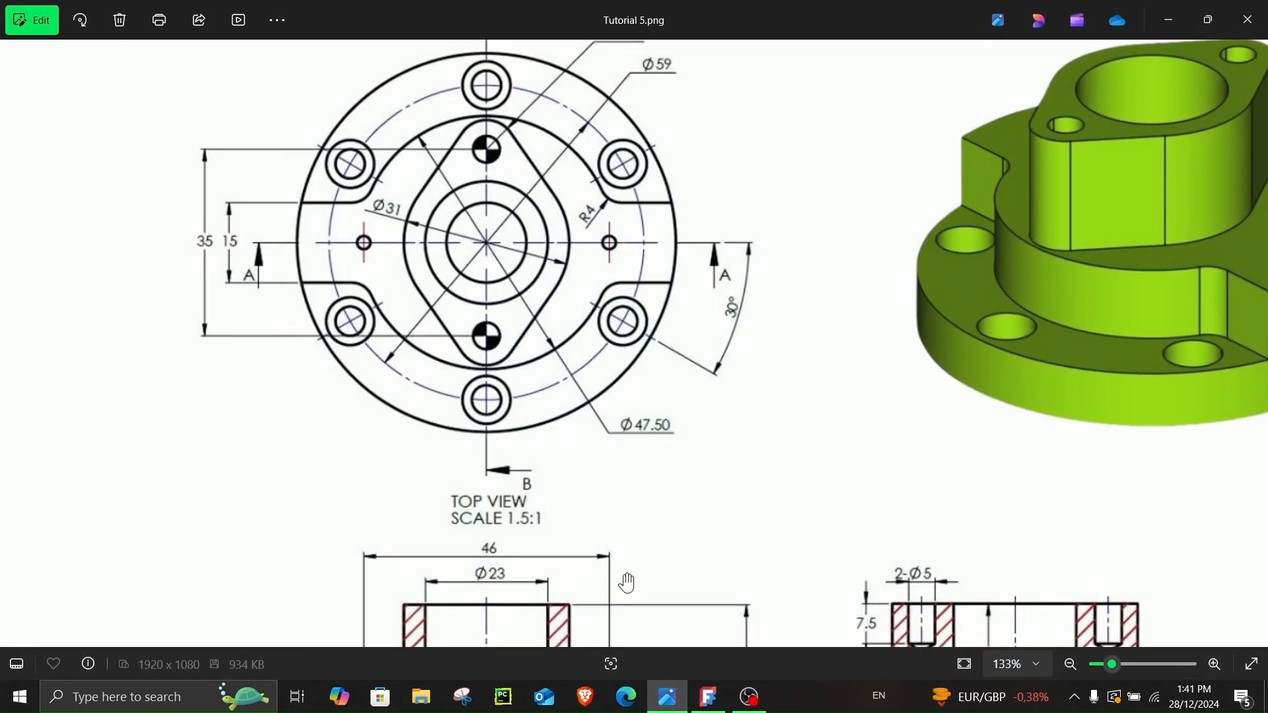
{"action": "scroll", "coordinate": [625, 581], "scroll_direction": "down", "scroll_amount": 1}
{"action": "left_click_drag", "start_coordinate": [624, 579], "coordinate": [484, 411]}
{"action": "scroll", "coordinate": [387, 470], "scroll_direction": "up", "scroll_amount": 1}
{"action": "scroll", "coordinate": [388, 472], "scroll_direction": "up", "scroll_amount": 1}
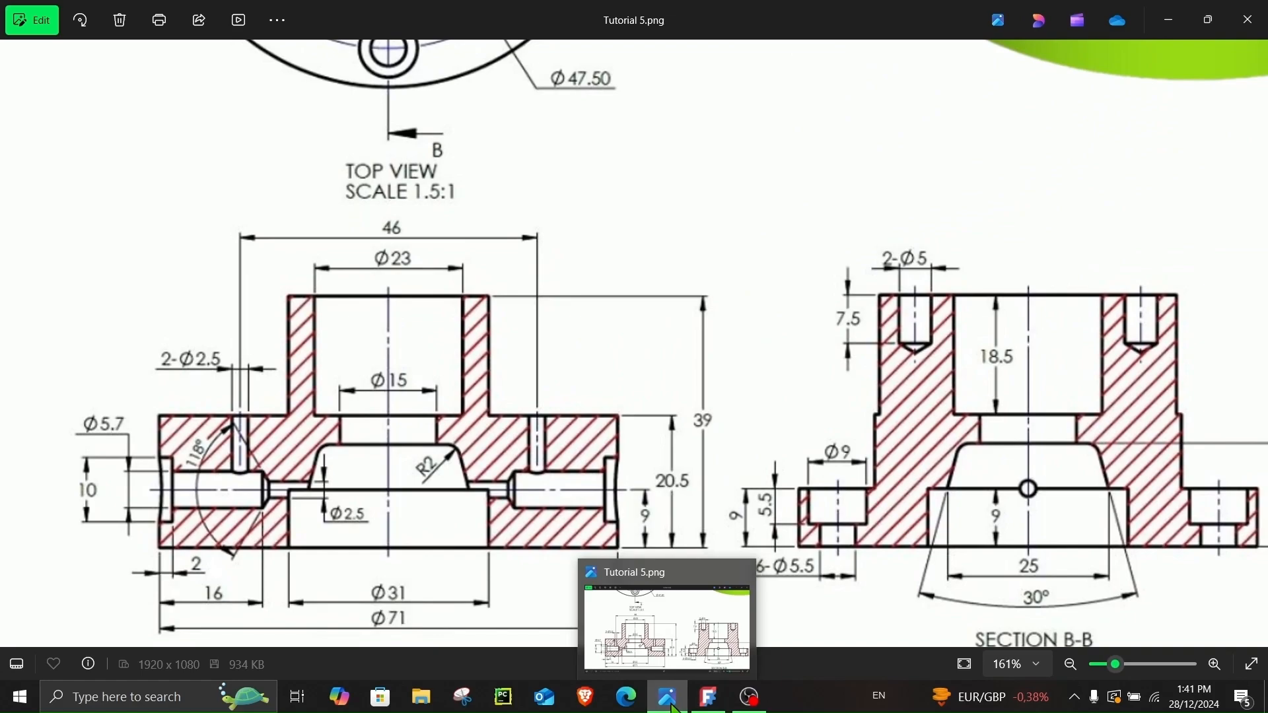
{"action": "left_click", "coordinate": [708, 697]}
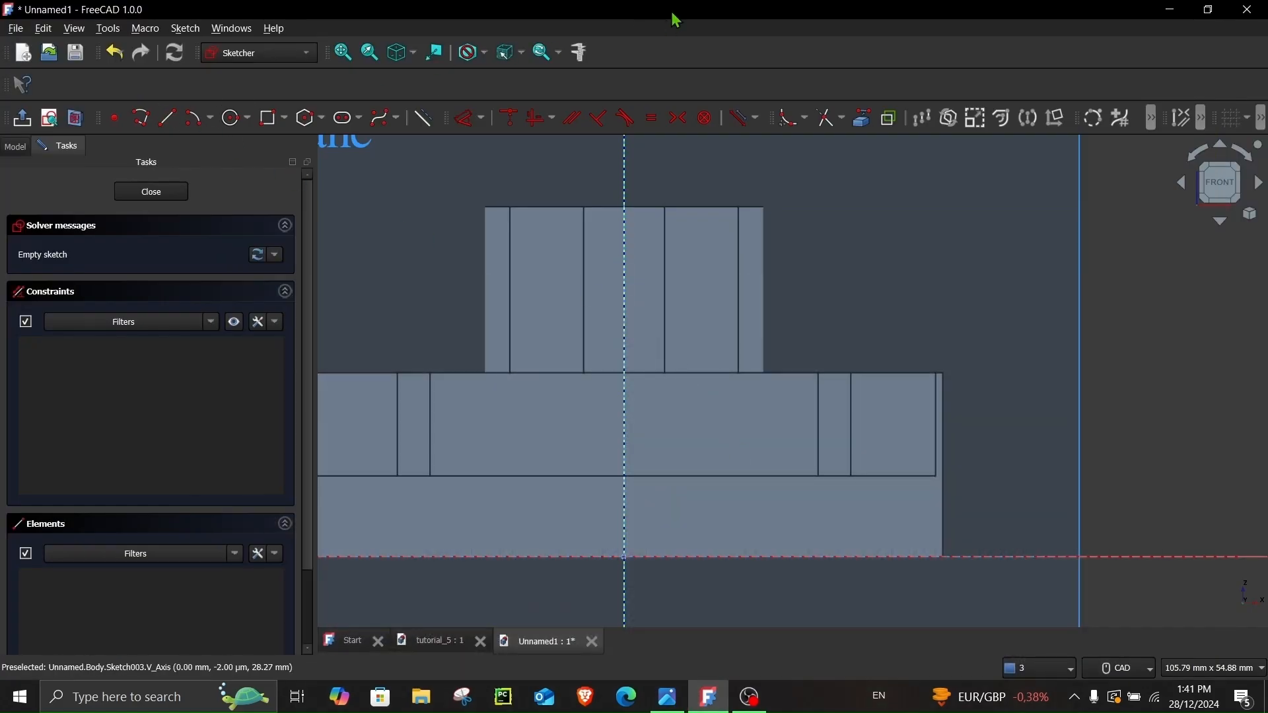
- Arrange the Tutorial 5 drawing and FreeCAD side by side and enlarge section A-A in the drawing
{"action": "key", "text": "super+Right"}
{"action": "left_click", "coordinate": [434, 323]}
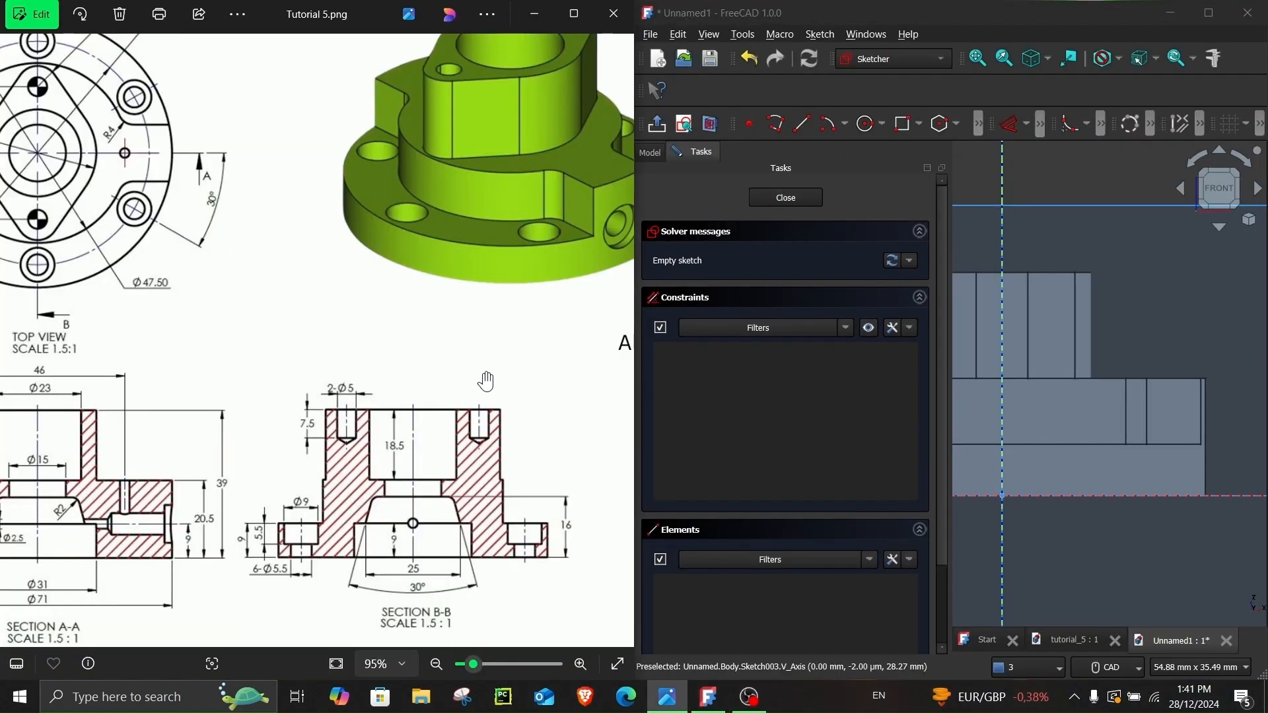
{"action": "scroll", "coordinate": [141, 474], "scroll_direction": "up", "scroll_amount": 2}
{"action": "scroll", "coordinate": [205, 528], "scroll_direction": "up", "scroll_amount": 3}
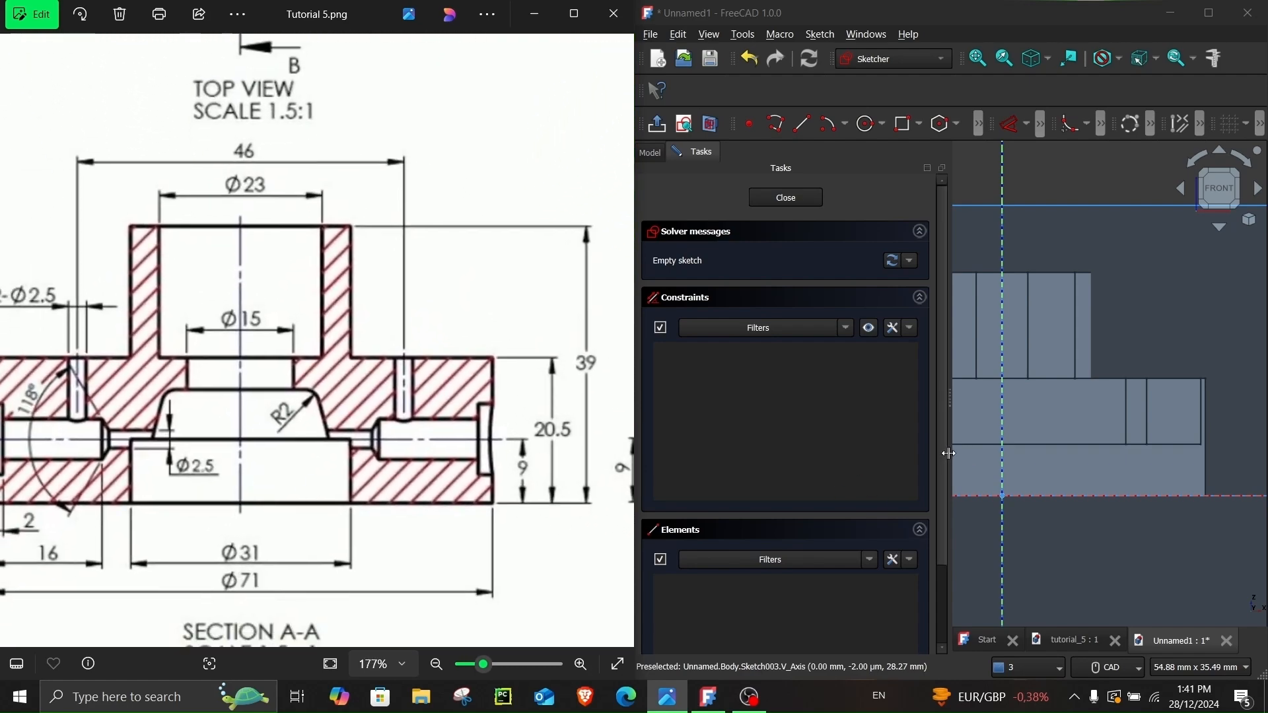
- Narrow the task pane, reset the model to the front view and widen the FreeCAD window beside the drawing
{"action": "left_click_drag", "start_coordinate": [948, 454], "coordinate": [798, 459]}
{"action": "right_click", "coordinate": [987, 449]}
{"action": "left_click", "coordinate": [865, 443]}
{"action": "mouse_move", "coordinate": [953, 579]}
{"action": "middle_mouse_down"}
{"action": "mouse_move", "coordinate": [1007, 569]}
{"action": "mouse_move", "coordinate": [971, 574]}
{"action": "mouse_move", "coordinate": [1008, 594]}
{"action": "middle_mouse_up"}
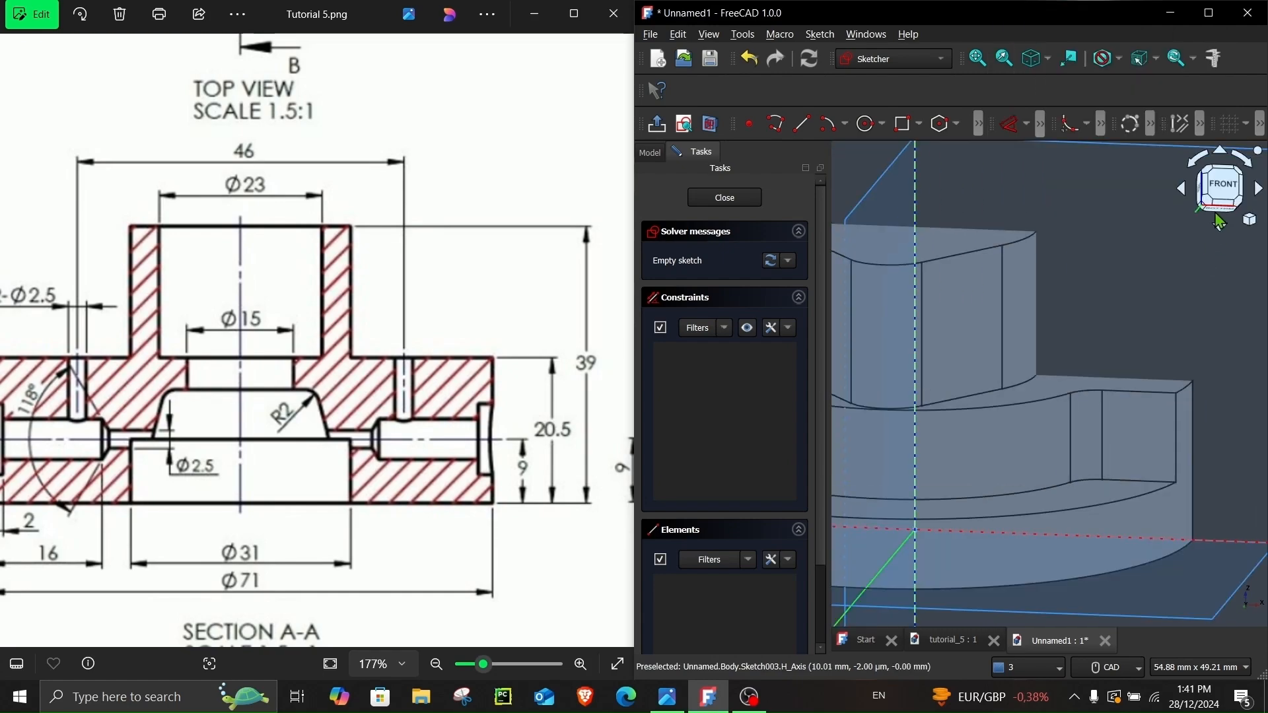
{"action": "left_click", "coordinate": [1220, 190]}
{"action": "middle_click_drag", "start_coordinate": [1031, 459], "coordinate": [1123, 433]}
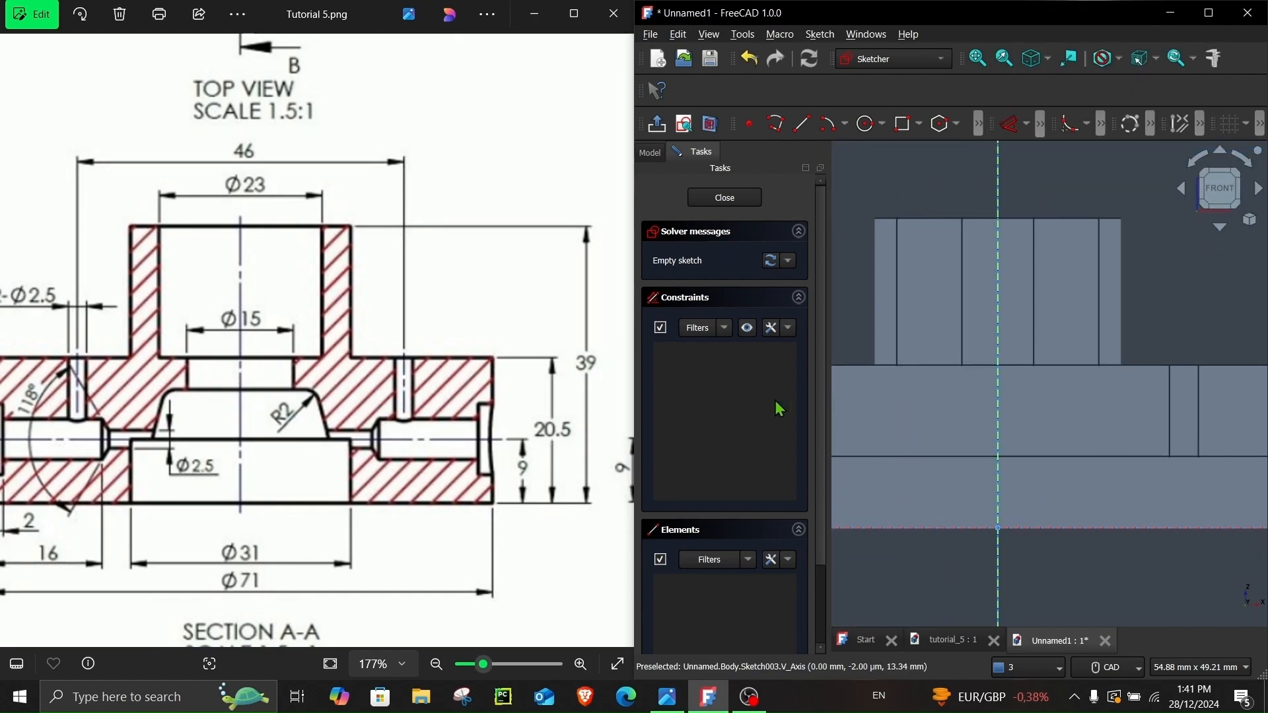
{"action": "left_click_drag", "start_coordinate": [633, 398], "coordinate": [557, 402]}
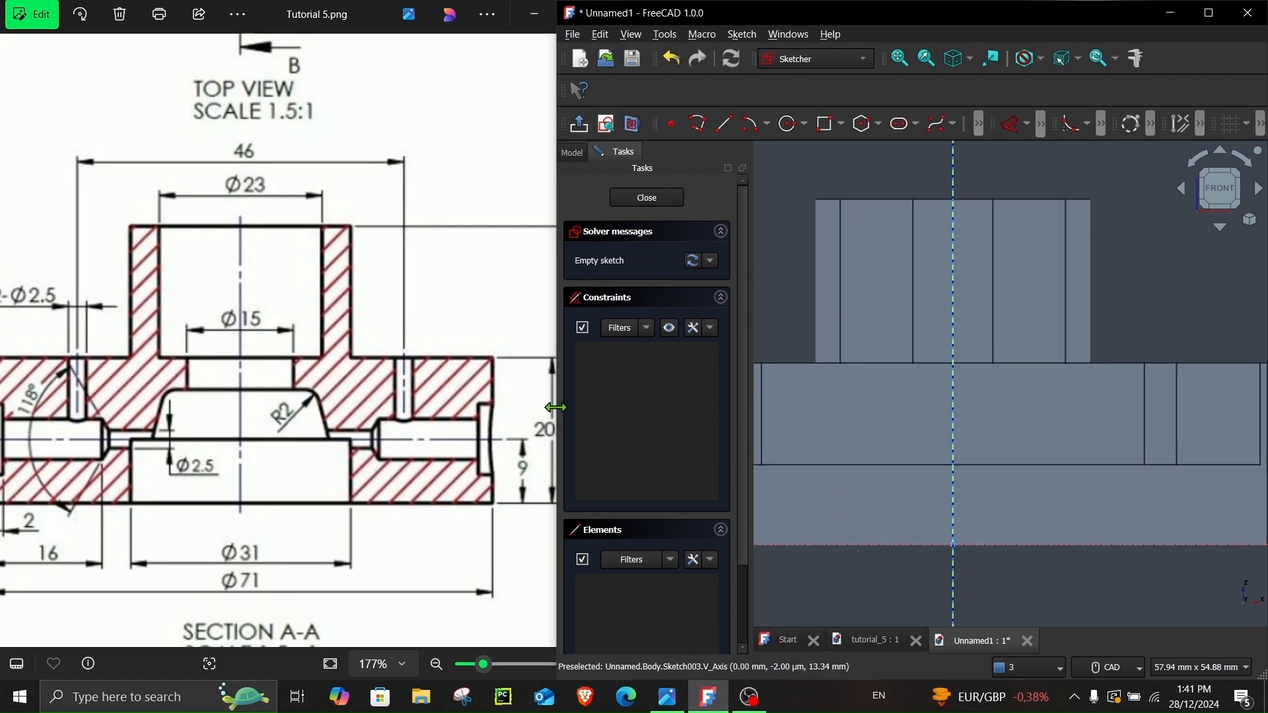
- Maximize FreeCAD and project the middle segment of the boss's top edge into the sketch as external geometry
{"action": "left_click", "coordinate": [724, 125]}
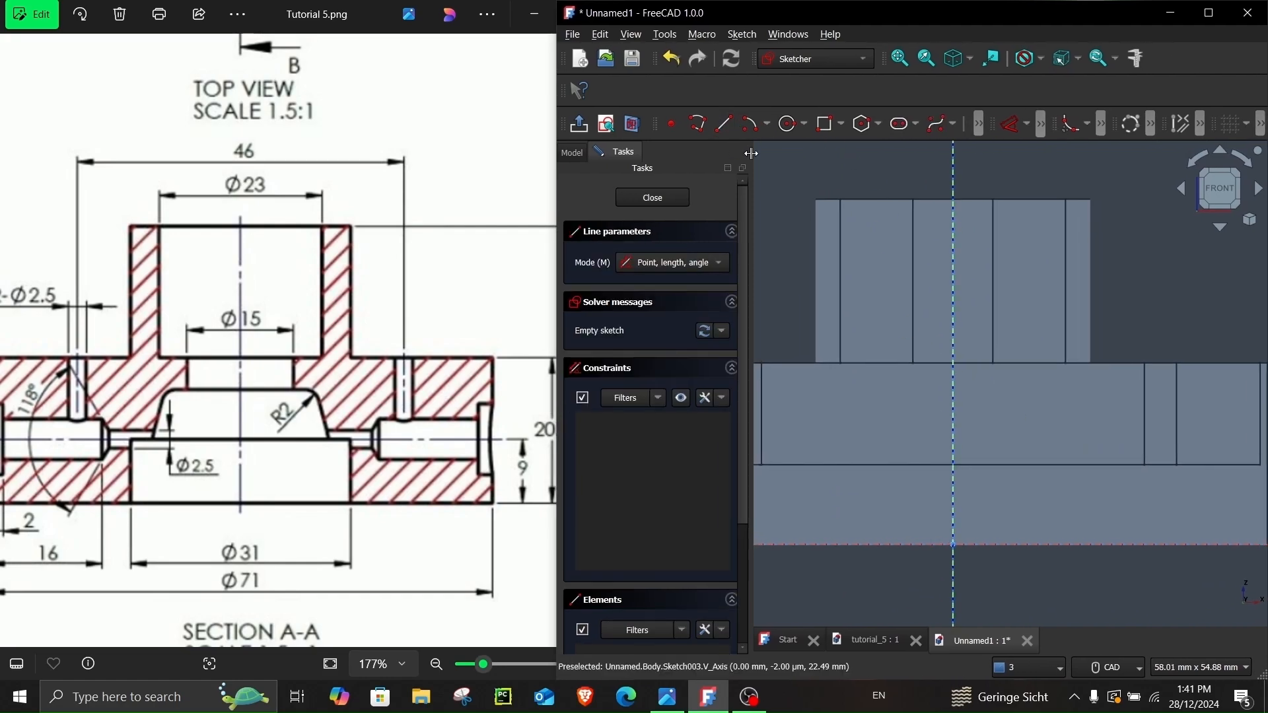
{"action": "right_click", "coordinate": [985, 210]}
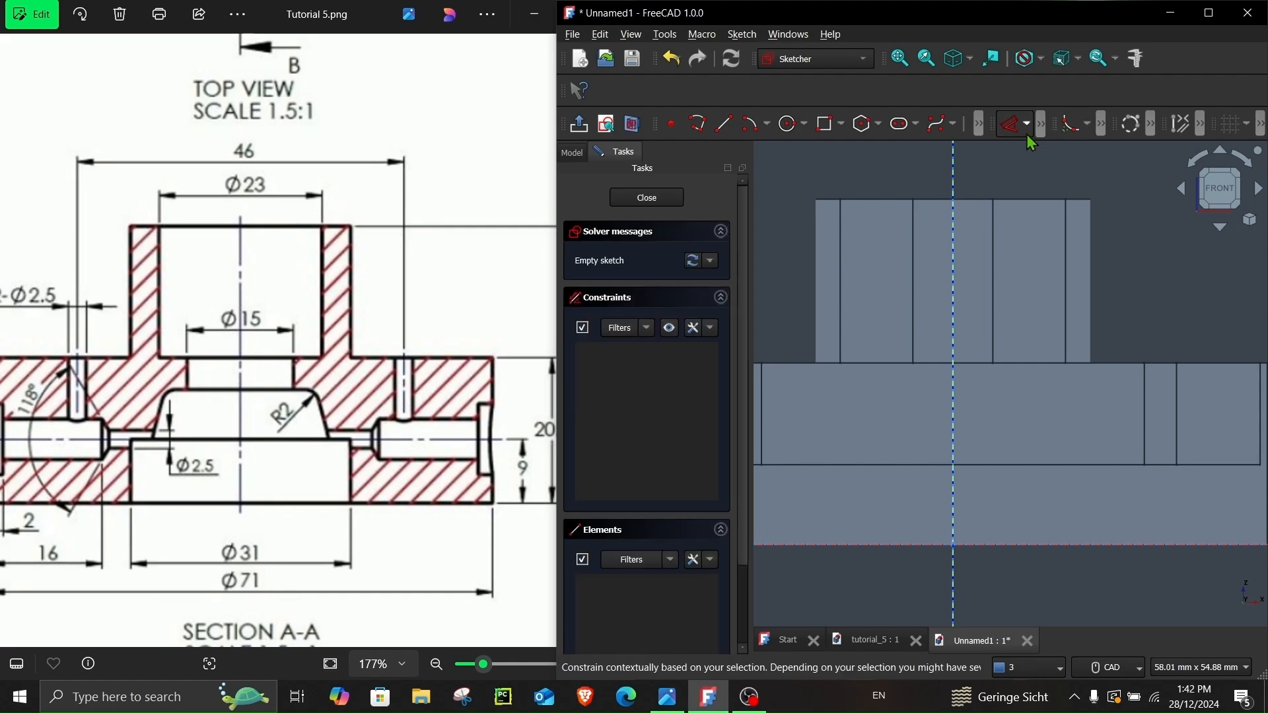
{"action": "left_click", "coordinate": [1208, 13]}
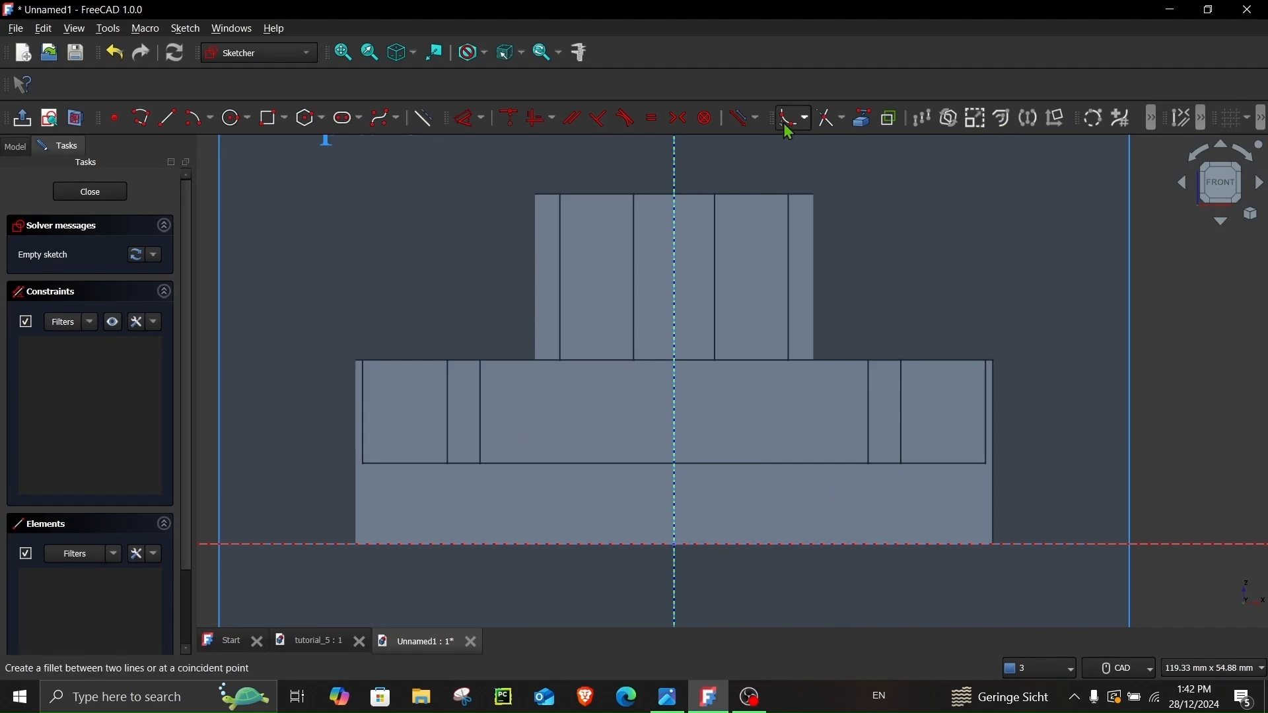
{"action": "left_click", "coordinate": [862, 120]}
{"action": "left_click", "coordinate": [693, 198]}
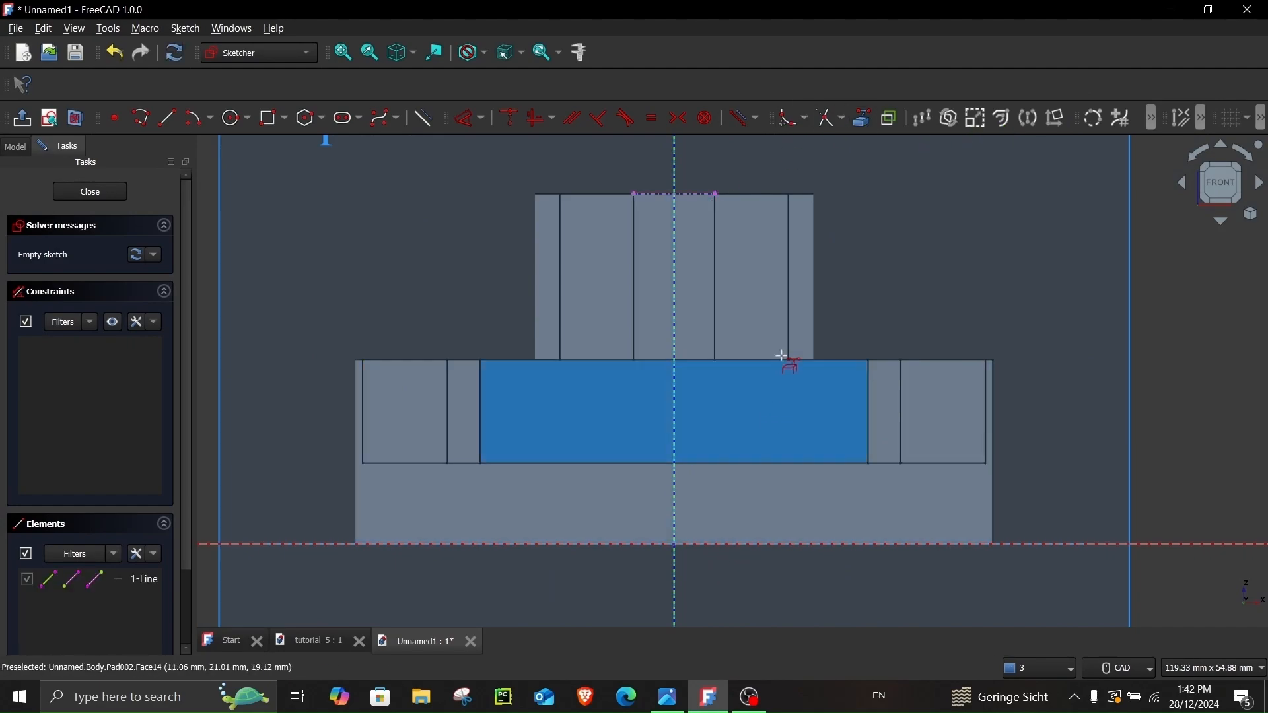
- Place FreeCAD beside the drawing again and draw a horizontal line from the vertical axis outward along the projected top edge
{"action": "left_click_drag", "start_coordinate": [889, 16], "coordinate": [1266, 185]}
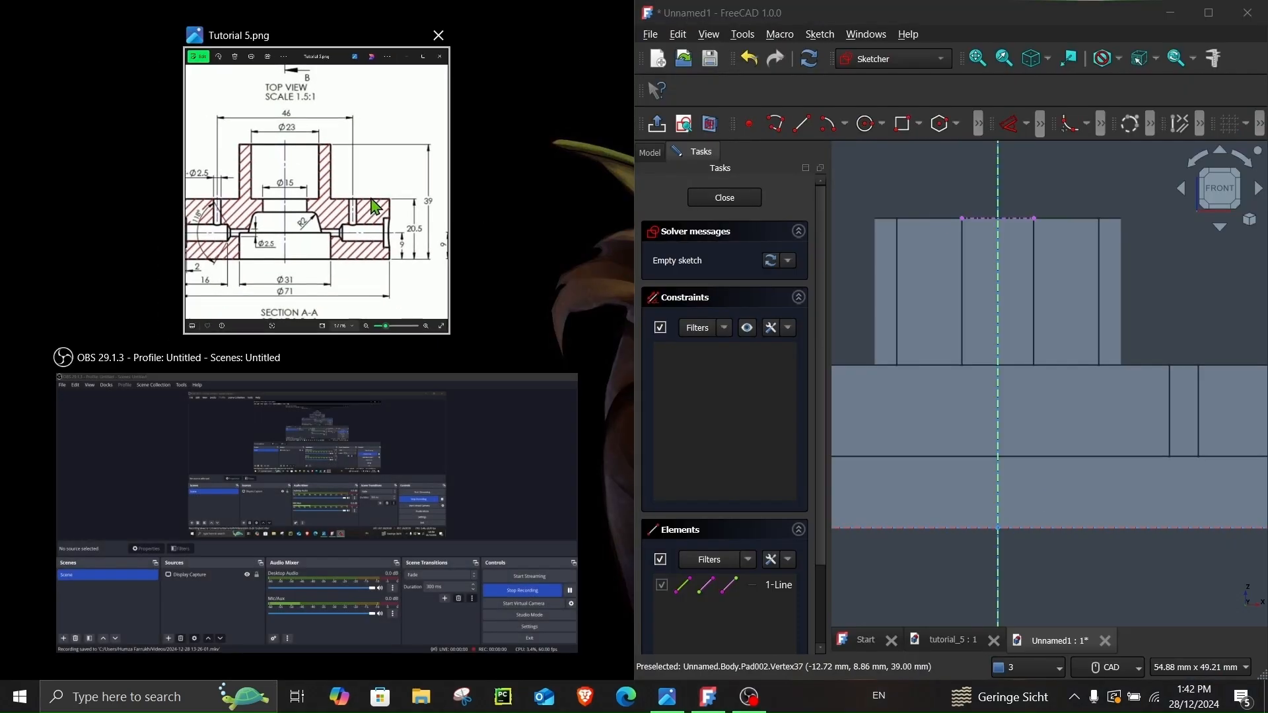
{"action": "left_click", "coordinate": [374, 205]}
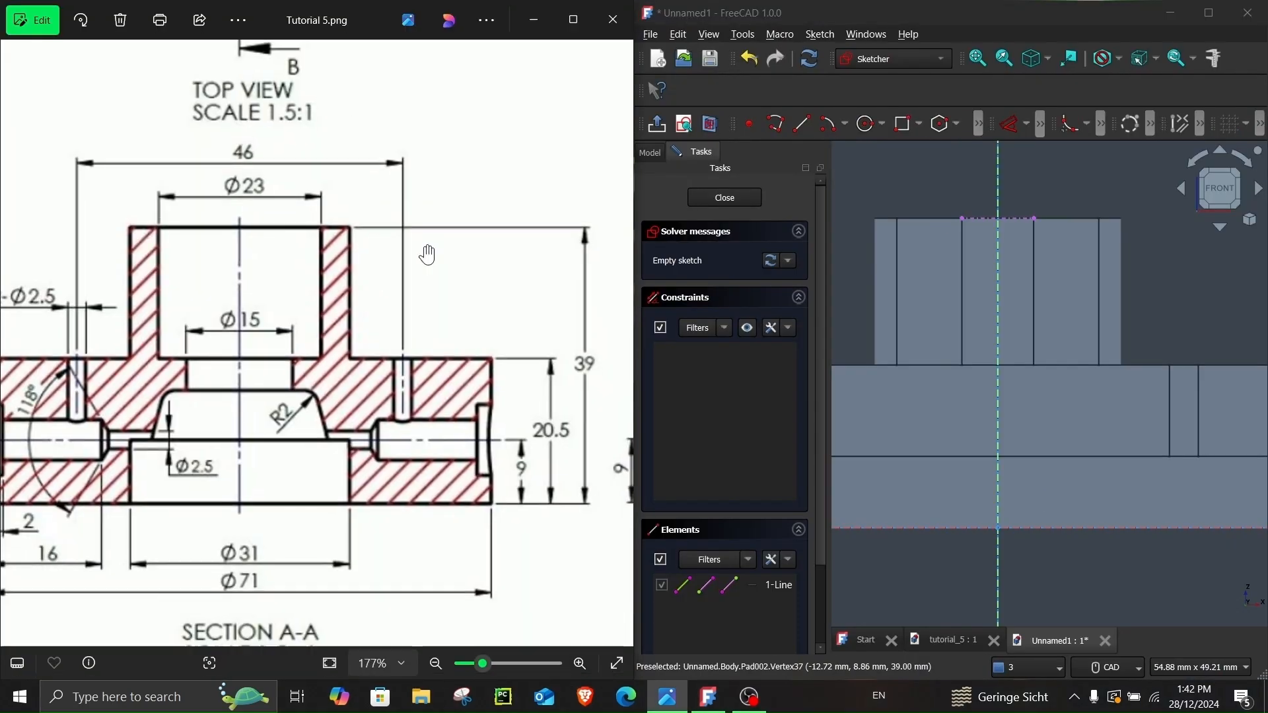
{"action": "left_click", "coordinate": [801, 124]}
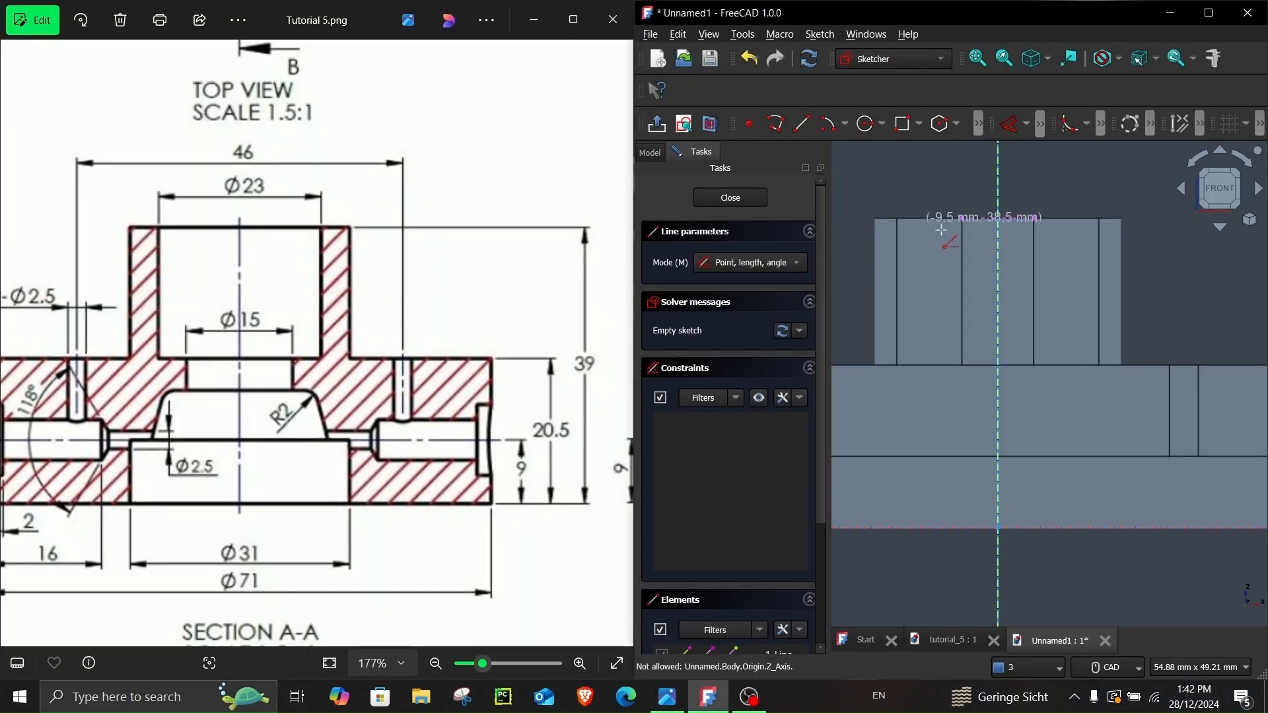
{"action": "left_click", "coordinate": [997, 218]}
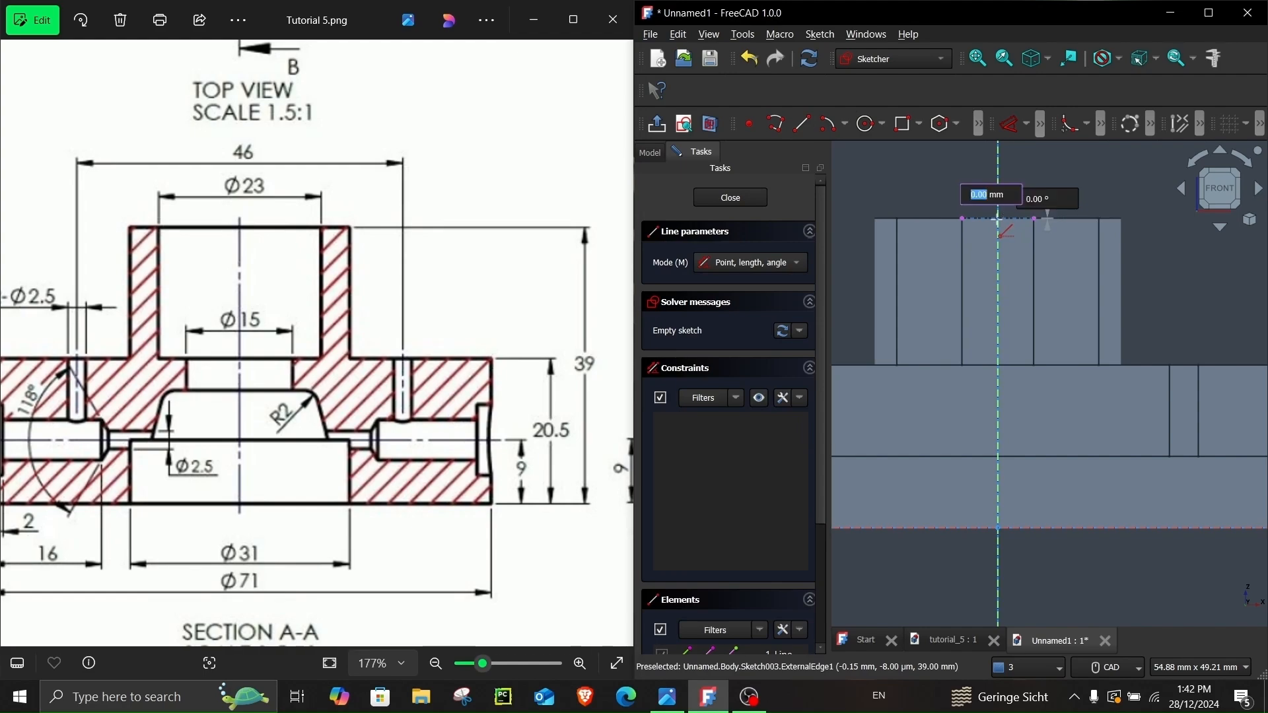
{"action": "left_click", "coordinate": [1066, 218]}
{"action": "left_click", "coordinate": [1065, 218]}
- Continue the bore profile down vertically from the top line, inward to the neck, down its wall and outward along the lower cavity's ceiling
{"action": "left_click", "coordinate": [1065, 333]}
{"action": "left_click", "coordinate": [1066, 333]}
{"action": "left_click", "coordinate": [1024, 333]}
{"action": "left_click", "coordinate": [1024, 334]}
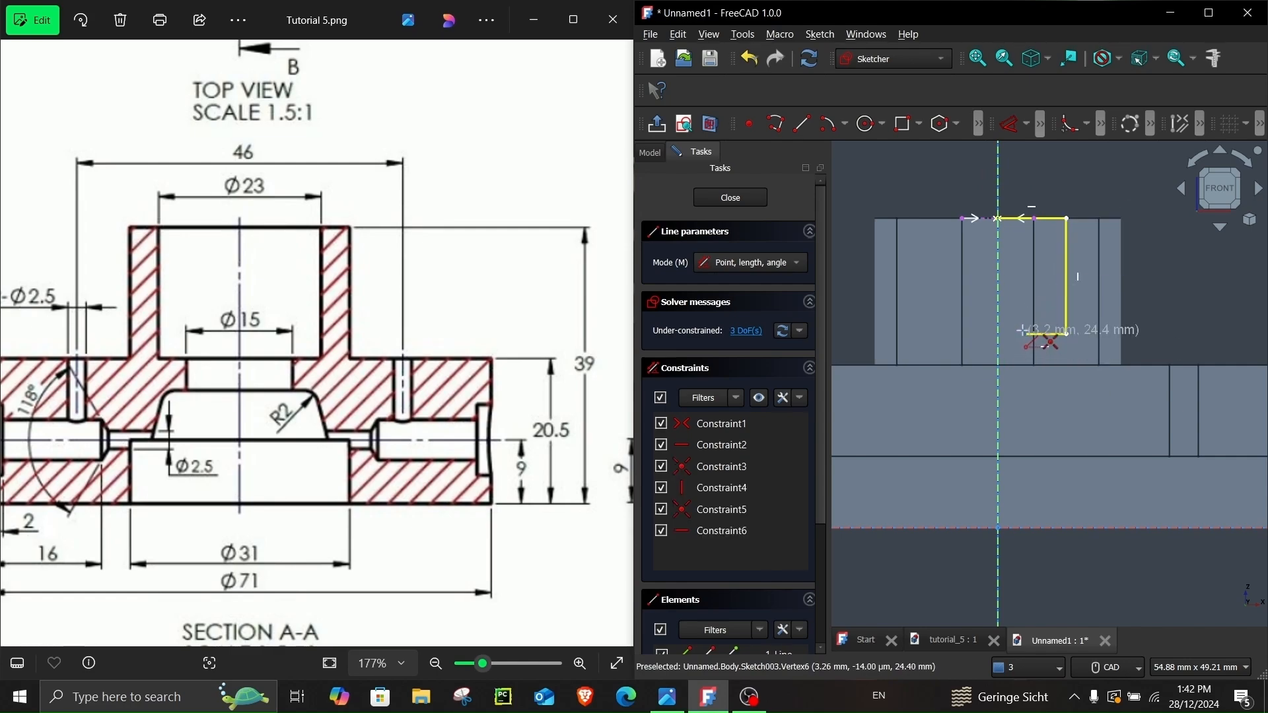
{"action": "left_click", "coordinate": [1027, 387]}
{"action": "left_click", "coordinate": [1061, 384]}
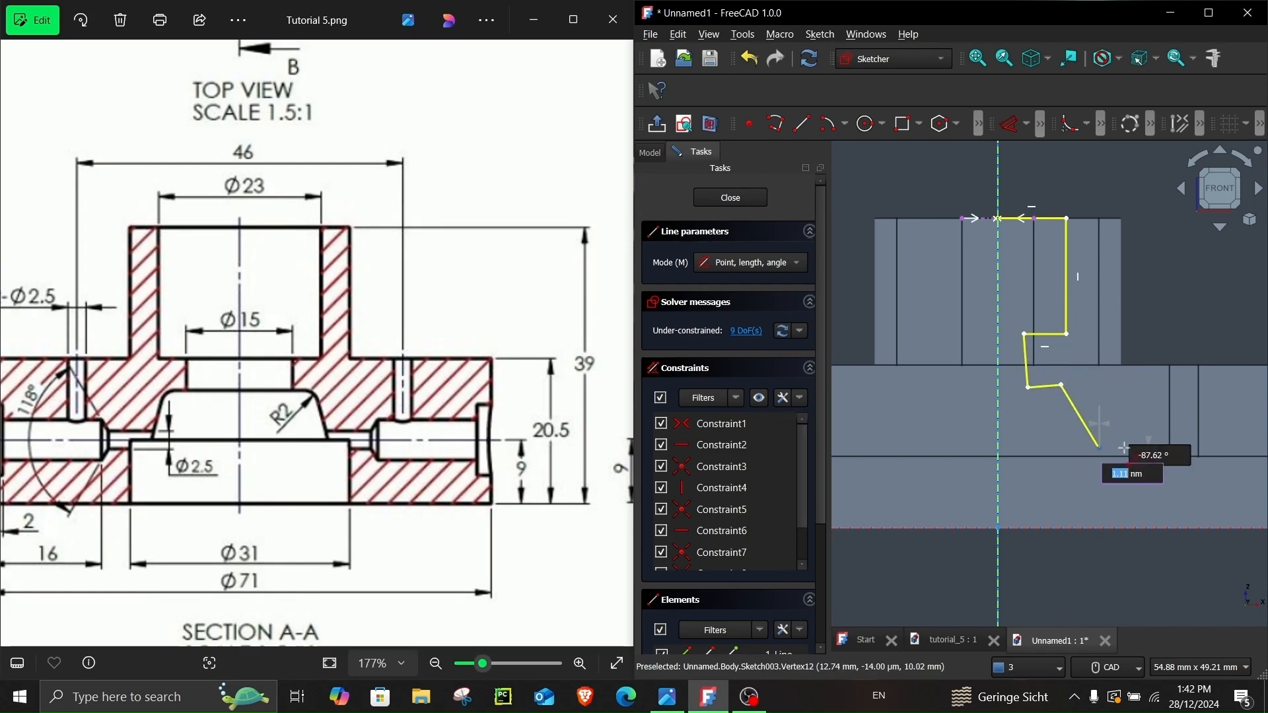
- Finish the profile with a slanted wall, a short outward step, a drop to the base, an about 18 mm line to the origin and a closing axis line
{"action": "left_click", "coordinate": [1099, 447]}
{"action": "left_click", "coordinate": [1141, 448]}
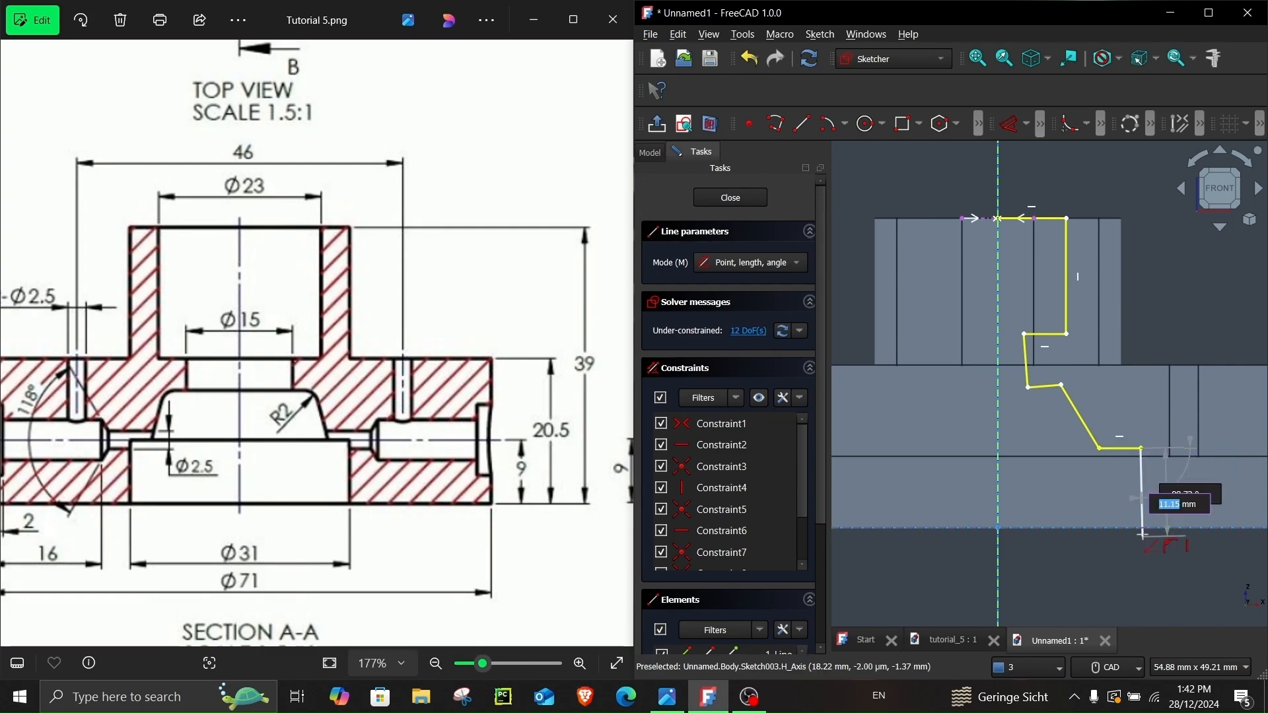
{"action": "left_click", "coordinate": [1140, 528]}
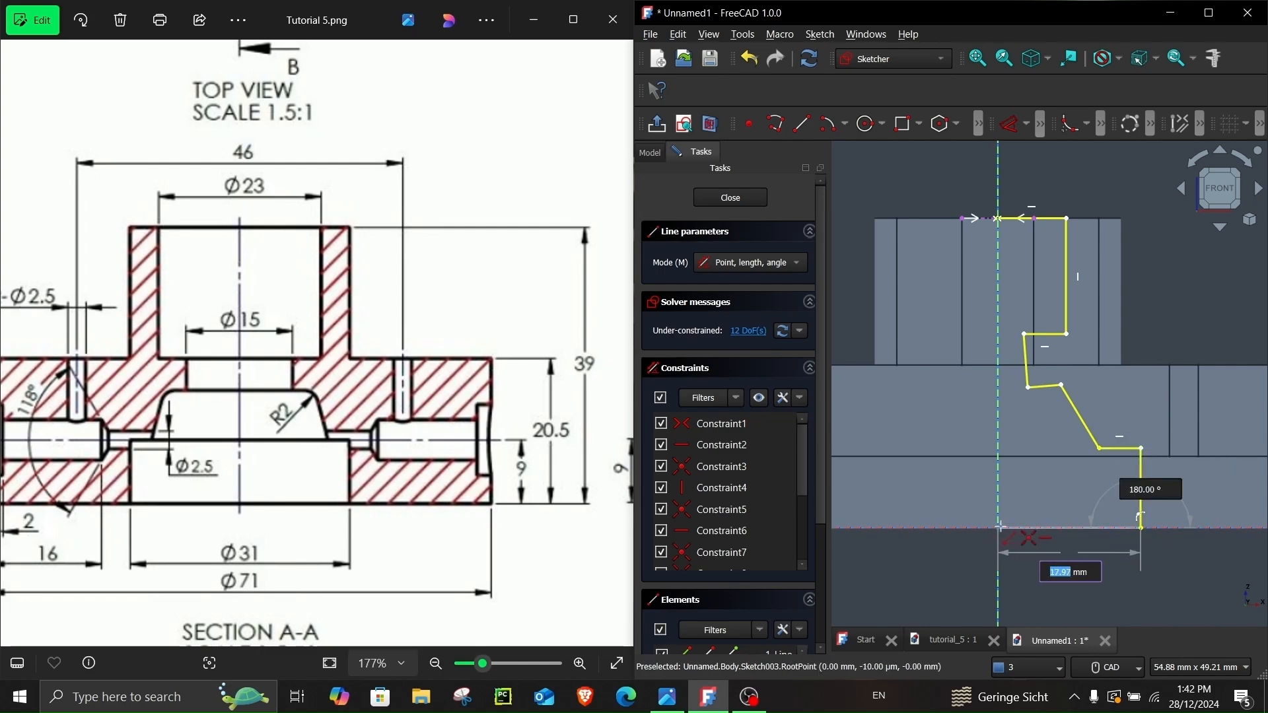
{"action": "left_click", "coordinate": [997, 528]}
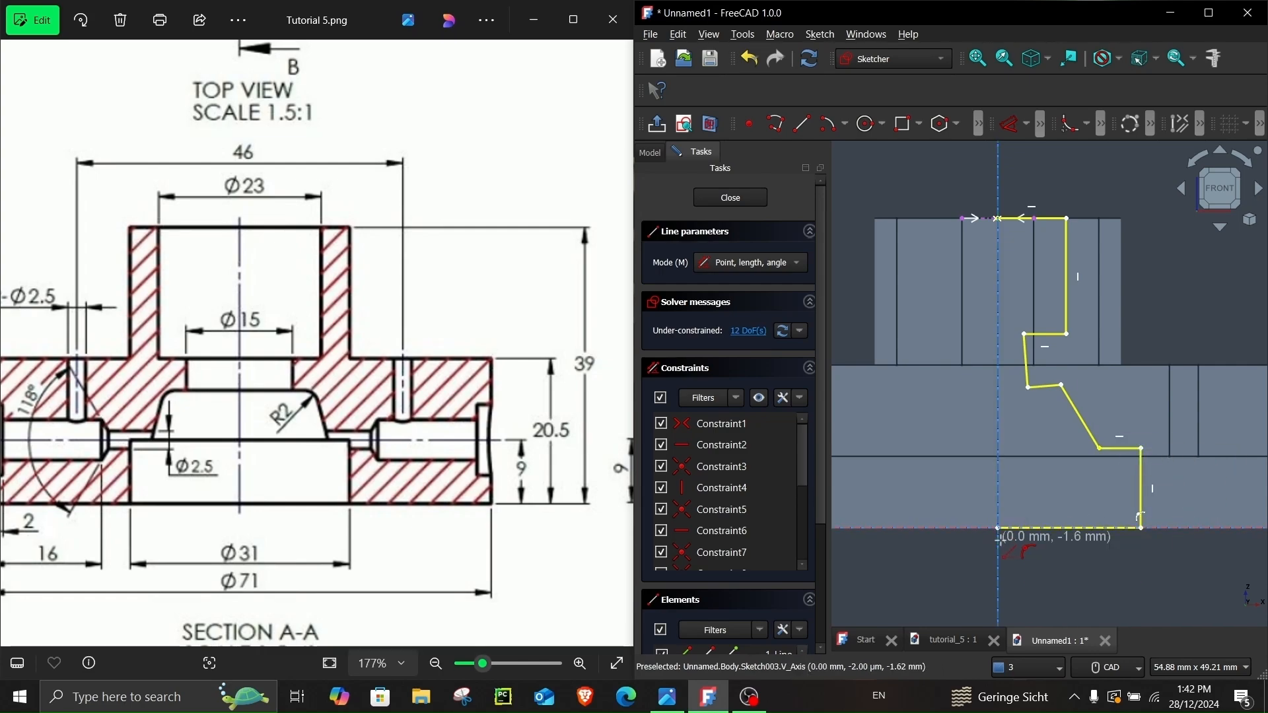
{"action": "left_click", "coordinate": [997, 218]}
{"action": "right_click", "coordinate": [993, 284]}
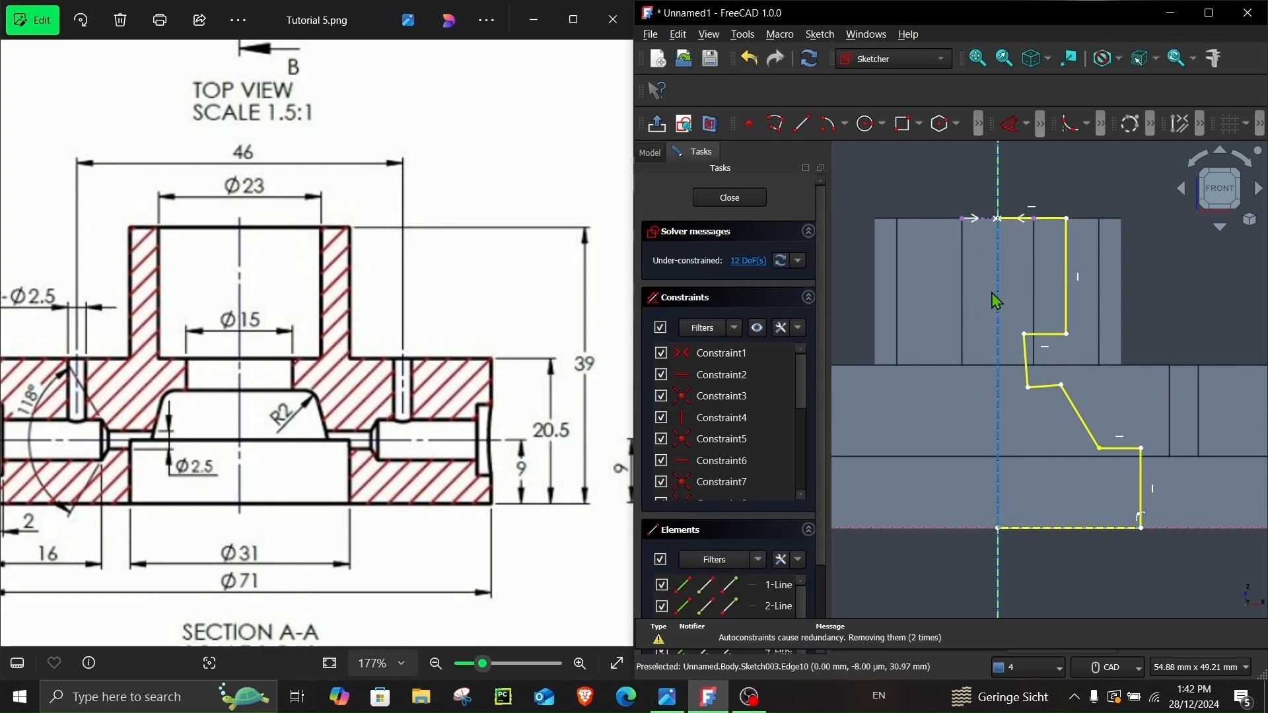
{"action": "scroll", "coordinate": [1069, 363], "scroll_direction": "up", "scroll_amount": 2}
{"action": "left_click", "coordinate": [995, 352]}
{"action": "left_click", "coordinate": [1010, 125]}
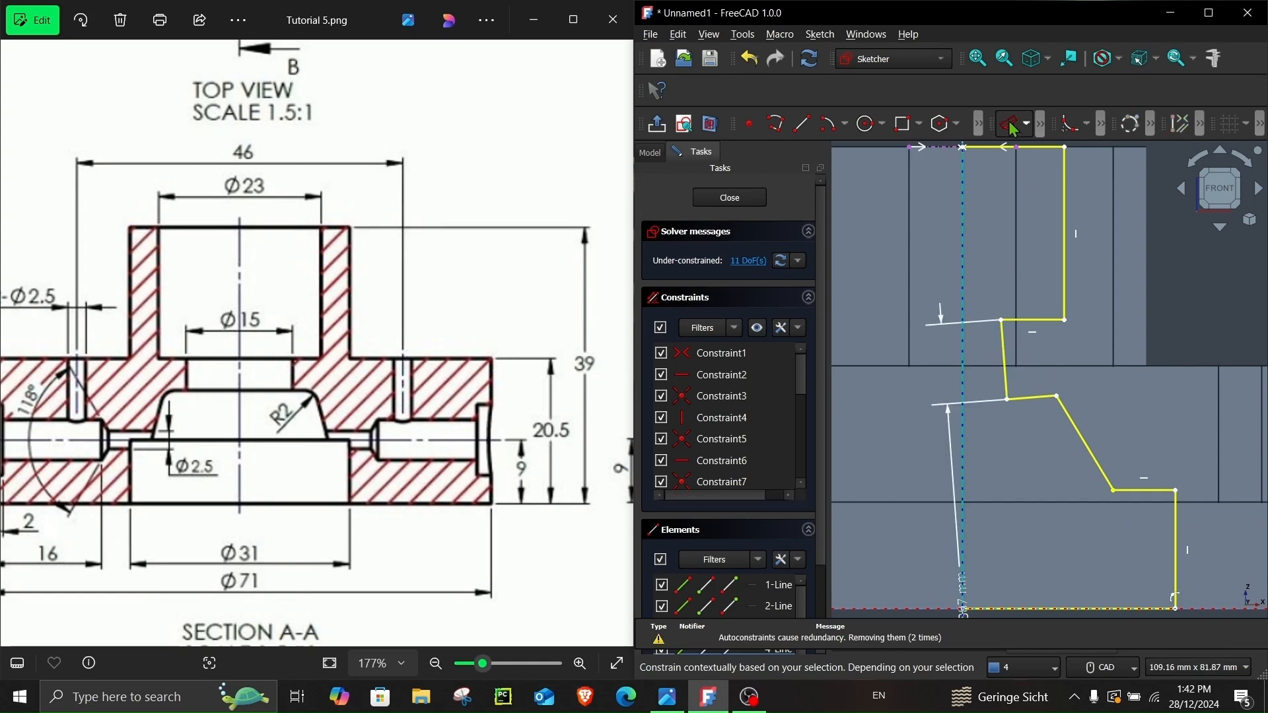
{"action": "right_click", "coordinate": [1016, 299]}
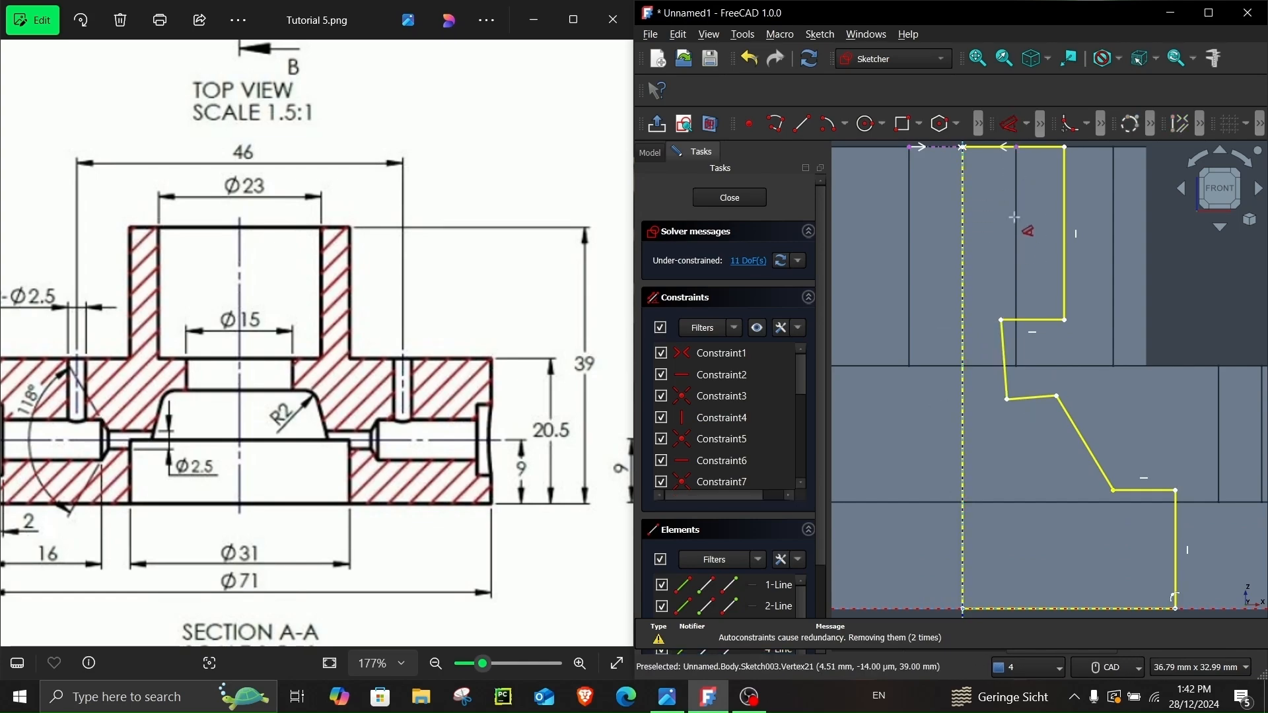
- Constrain the neck's short wall to vertical and the cavity ceiling segment below it to horizontal
{"action": "left_click", "coordinate": [1043, 124]}
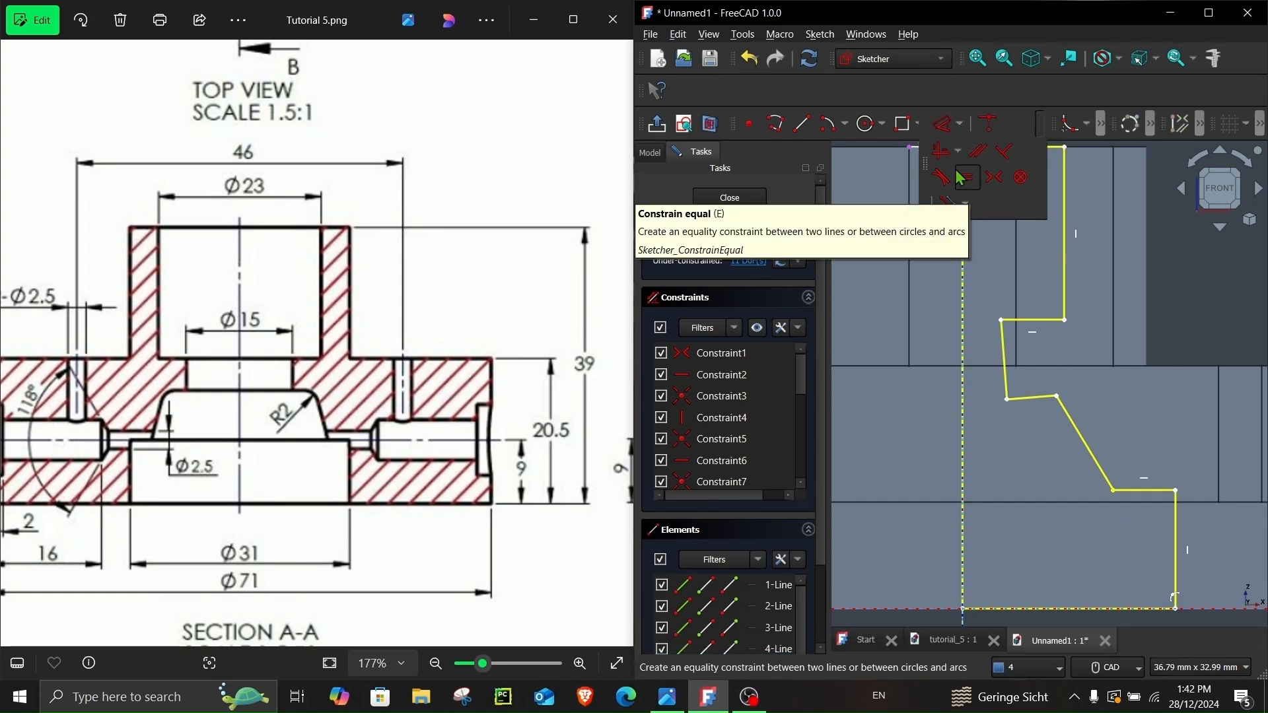
{"action": "left_click", "coordinate": [940, 157]}
{"action": "left_click", "coordinate": [1003, 350]}
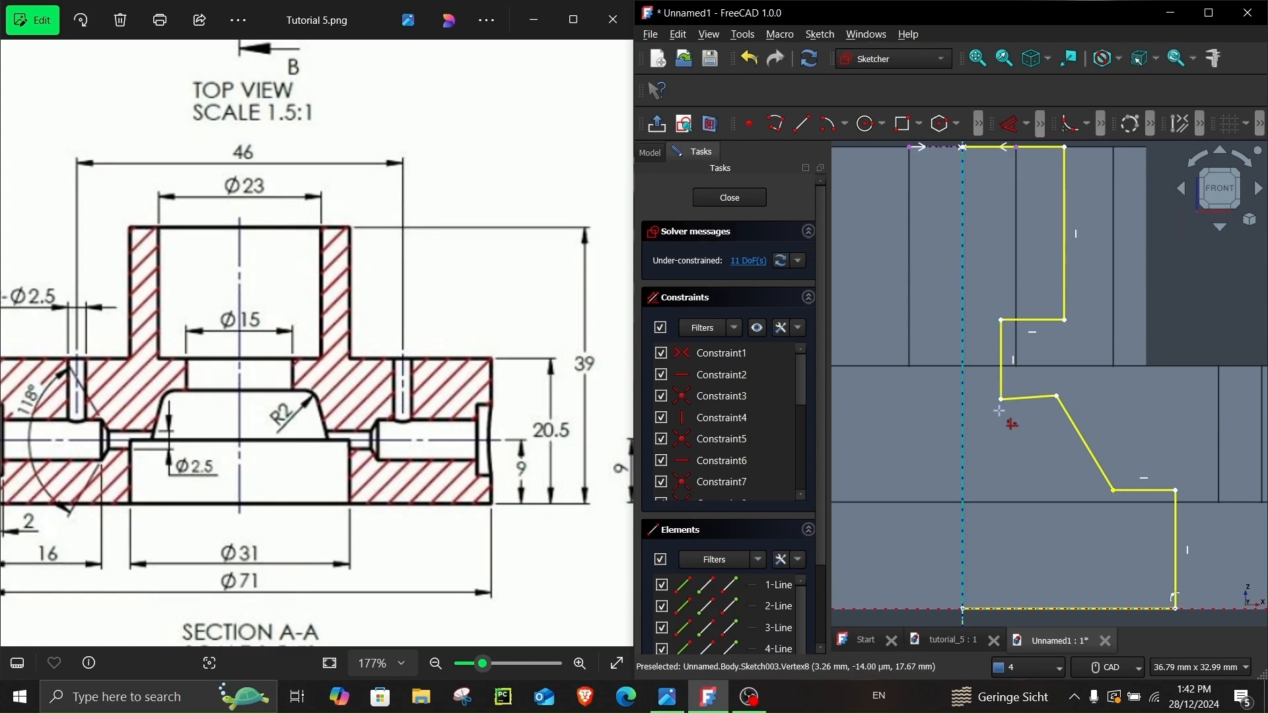
{"action": "left_click", "coordinate": [1030, 402]}
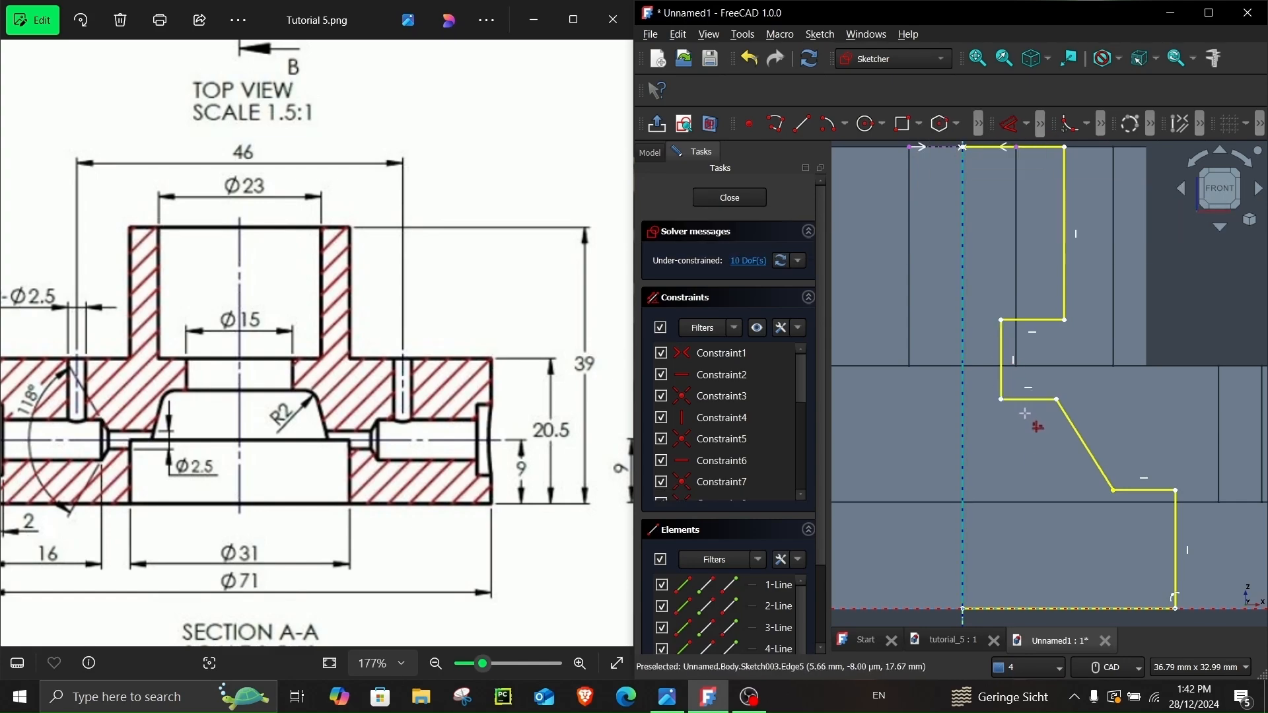
- Dimension the profile's top horizontal line with a length of 23/2 mm
{"action": "scroll", "coordinate": [1026, 381], "scroll_direction": "down", "scroll_amount": 1}
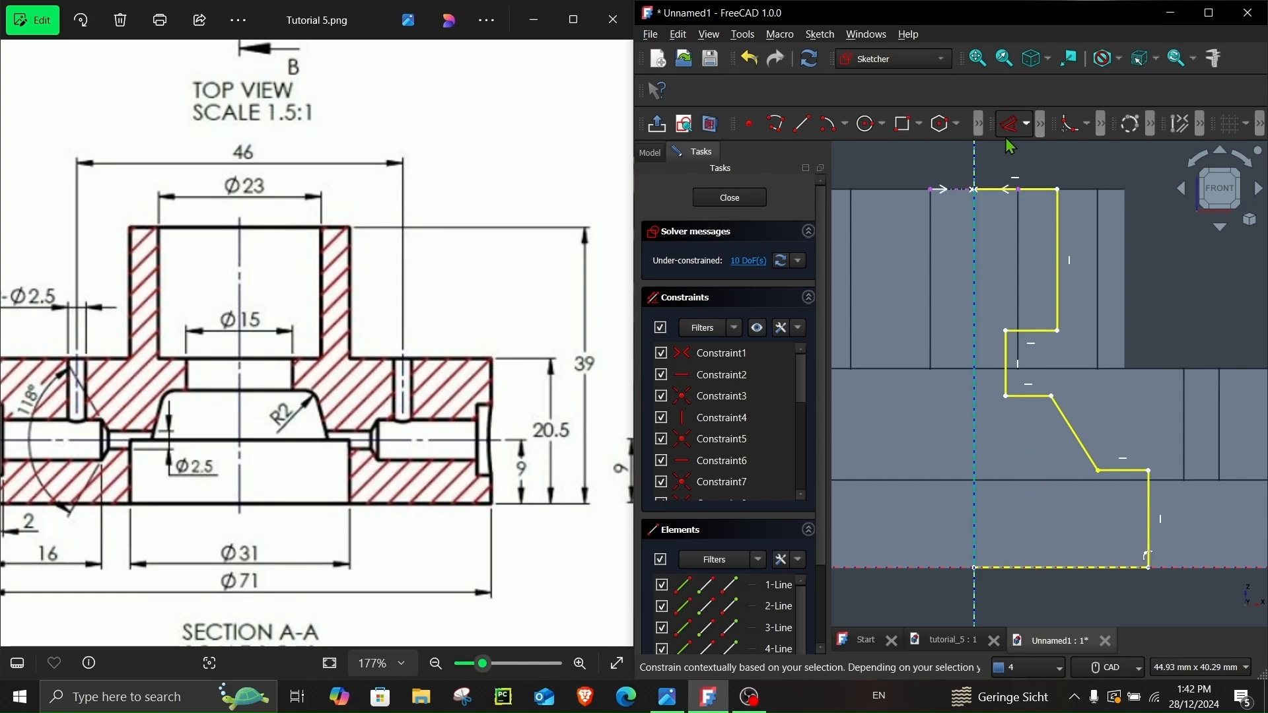
{"action": "middle_click_drag", "start_coordinate": [1004, 252], "coordinate": [996, 346]}
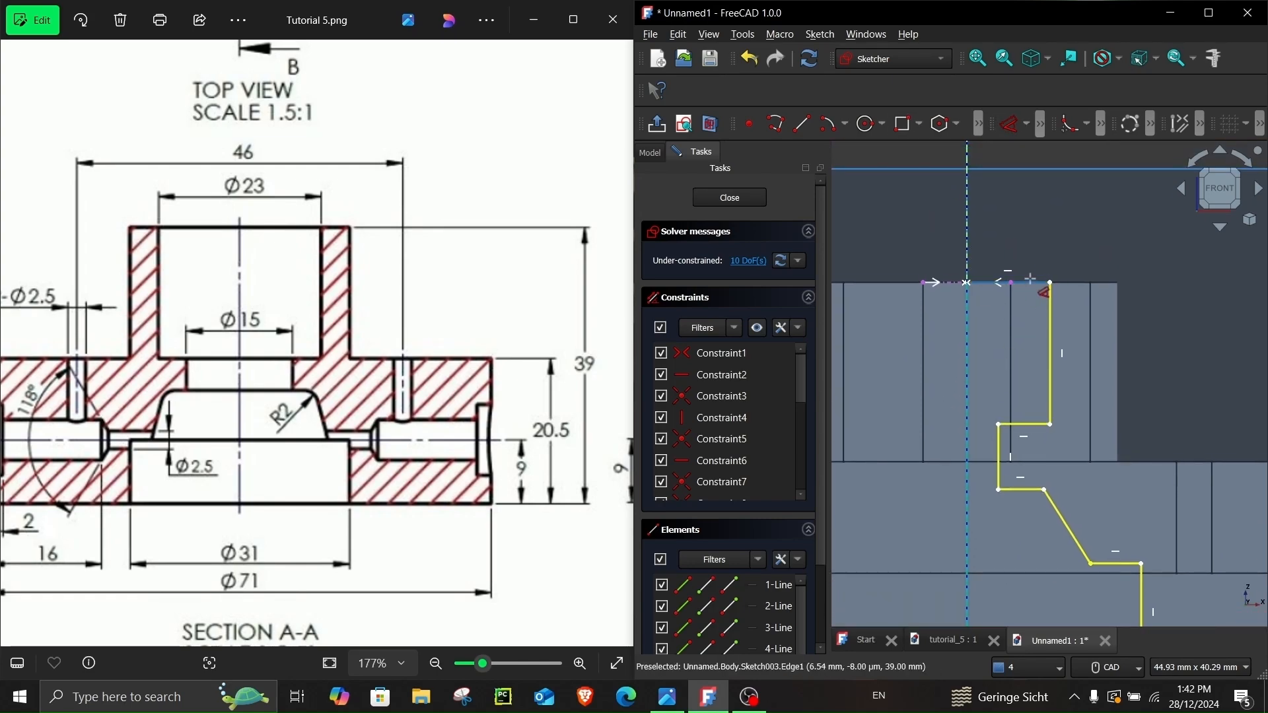
{"action": "left_click", "coordinate": [1029, 282]}
{"action": "left_click", "coordinate": [1027, 224]}
{"action": "type", "text": "23/ mm"}
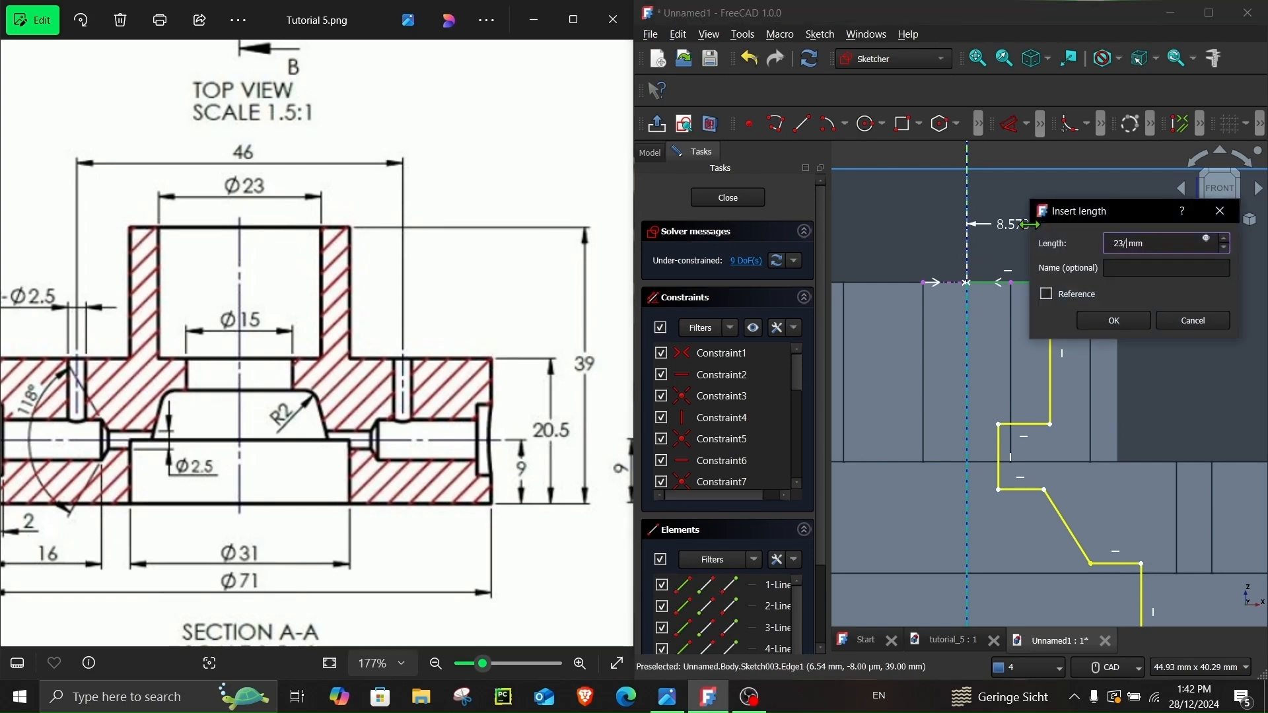
{"action": "type", "text": "2"}
{"action": "key", "text": "Return"}
- Dimension the profile's bottom horizontal line with a length of 31/2 mm
{"action": "scroll", "coordinate": [1036, 306], "scroll_direction": "down", "scroll_amount": 1}
{"action": "middle_click_drag", "start_coordinate": [983, 439], "coordinate": [986, 293]}
{"action": "left_click", "coordinate": [1059, 452]}
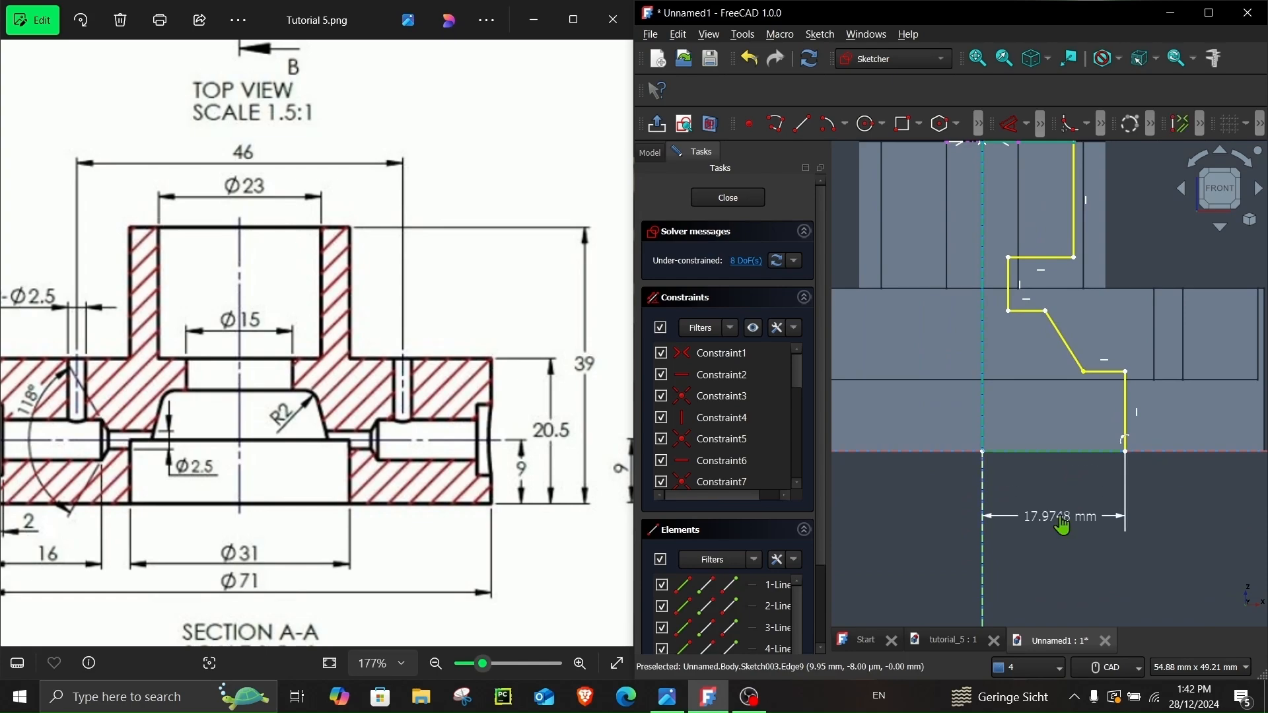
{"action": "left_click", "coordinate": [1061, 525]}
{"action": "type", "text": "31/2"}
{"action": "key", "text": "Return"}
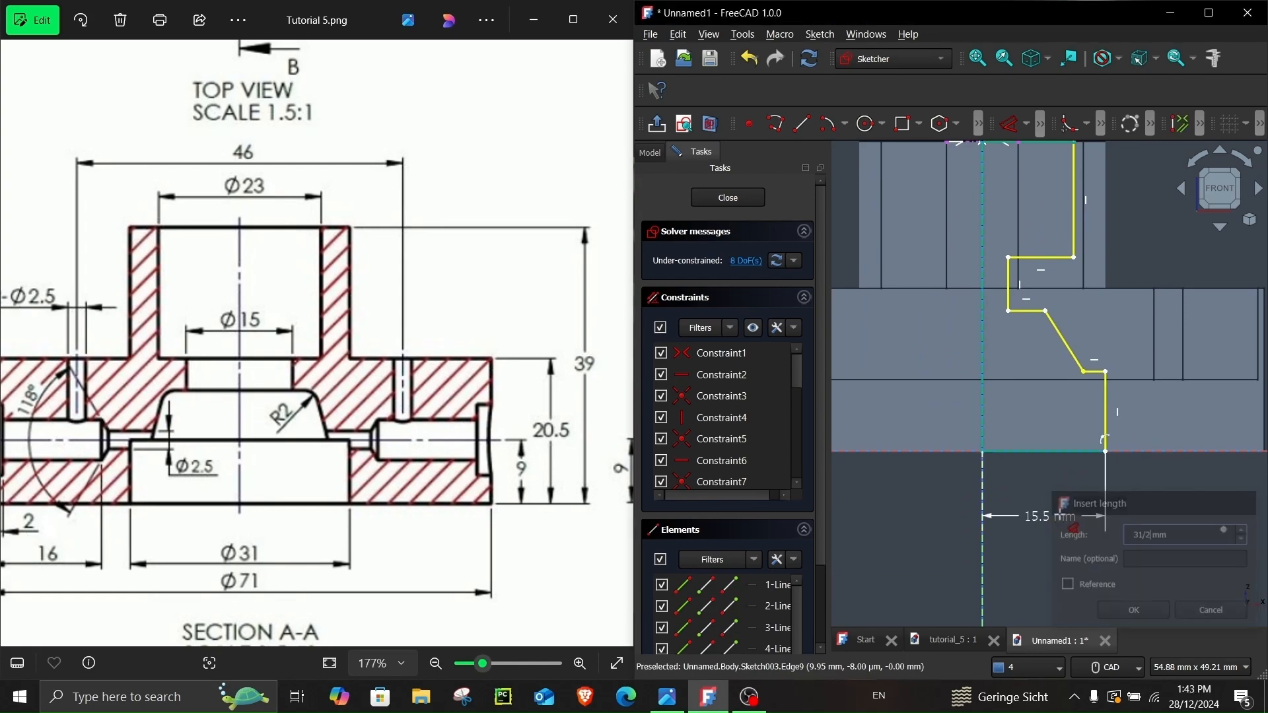
- Set the height of the profile's lower outer vertical line to 9 mm
{"action": "middle_click_drag", "start_coordinate": [1053, 454], "coordinate": [1045, 499]}
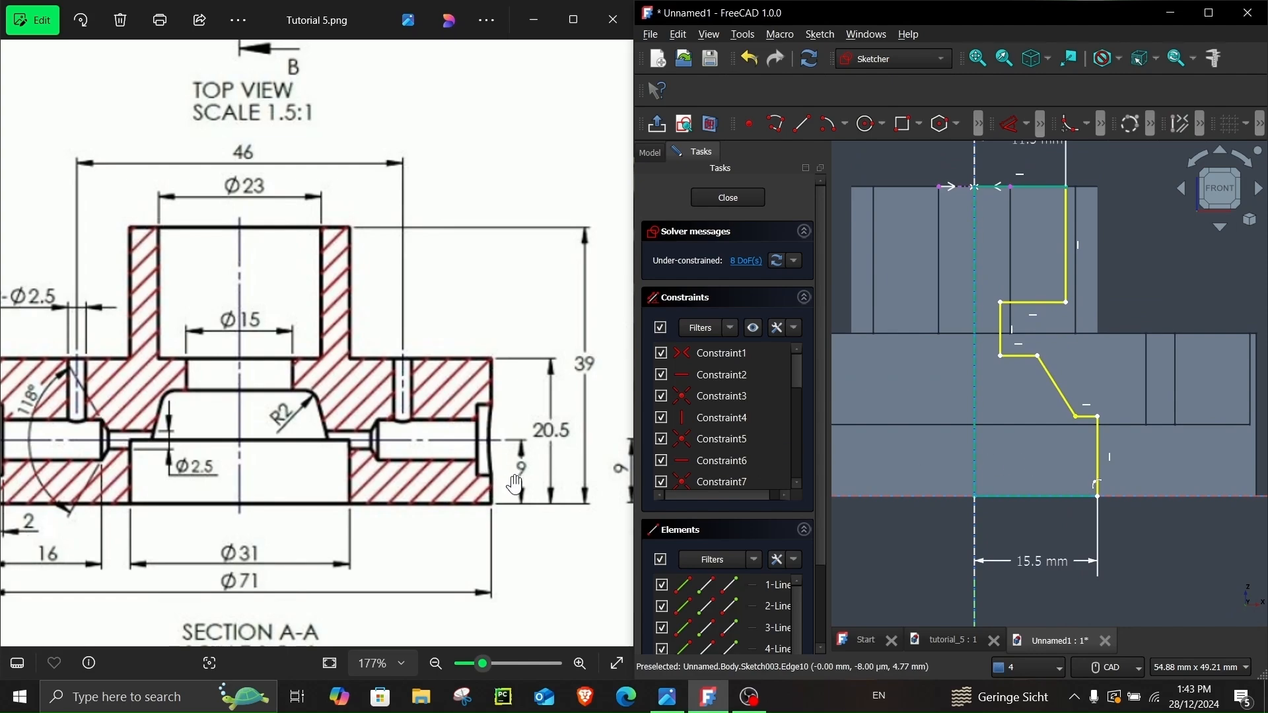
{"action": "left_click", "coordinate": [1097, 450]}
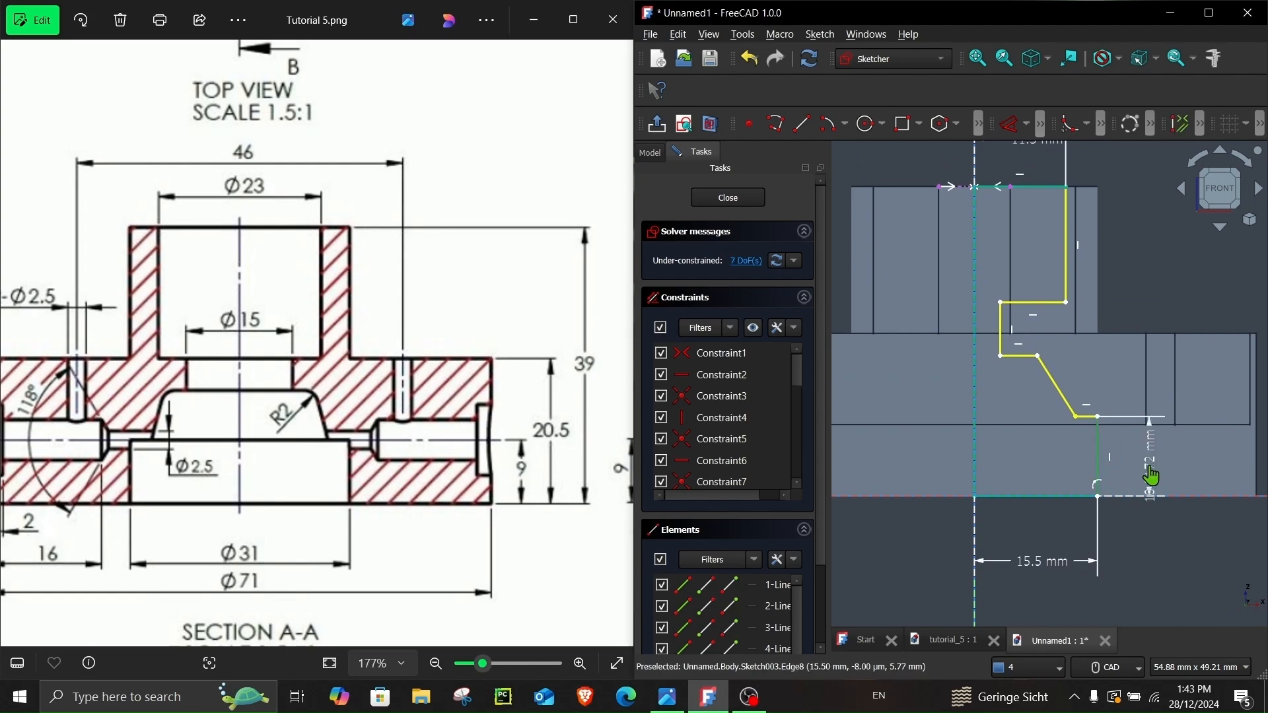
{"action": "left_click", "coordinate": [1150, 466]}
{"action": "type", "text": "9"}
{"action": "key", "text": "Return"}
- Join the slanted line's lower end to the inner end of the short horizontal step with a coincident constraint
{"action": "scroll", "coordinate": [1096, 419], "scroll_direction": "up", "scroll_amount": 2}
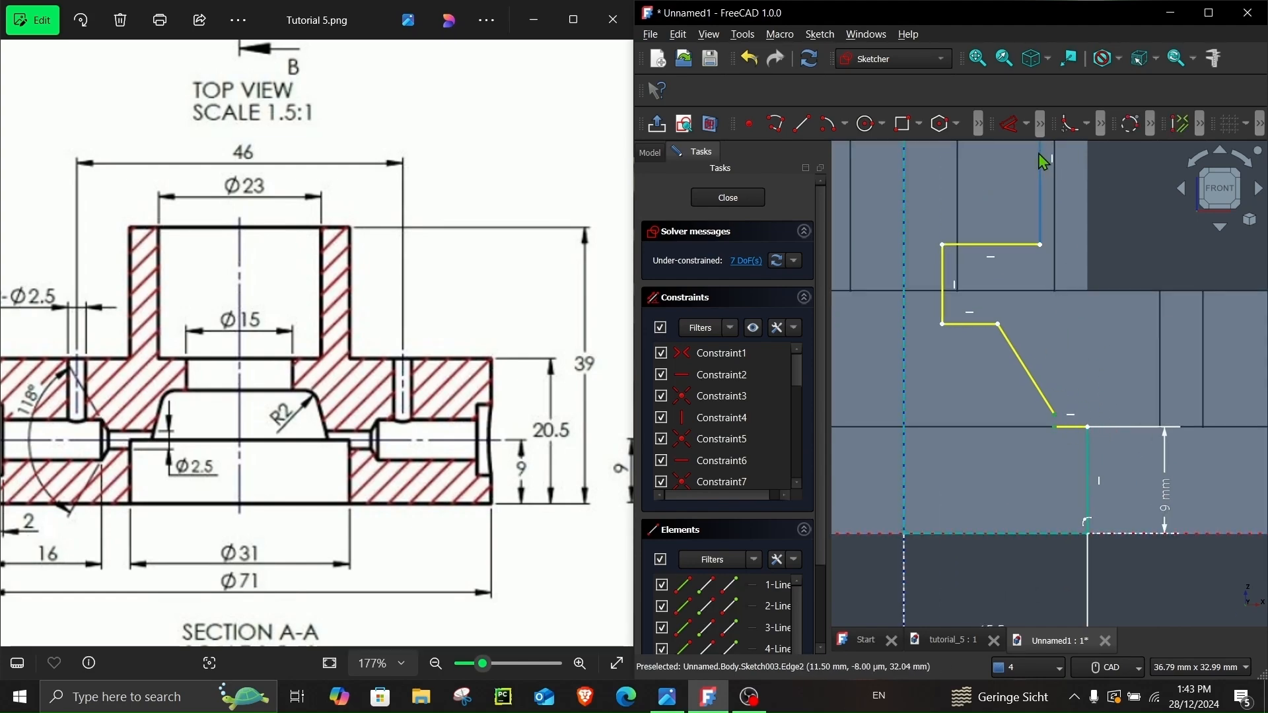
{"action": "left_click", "coordinate": [1040, 124]}
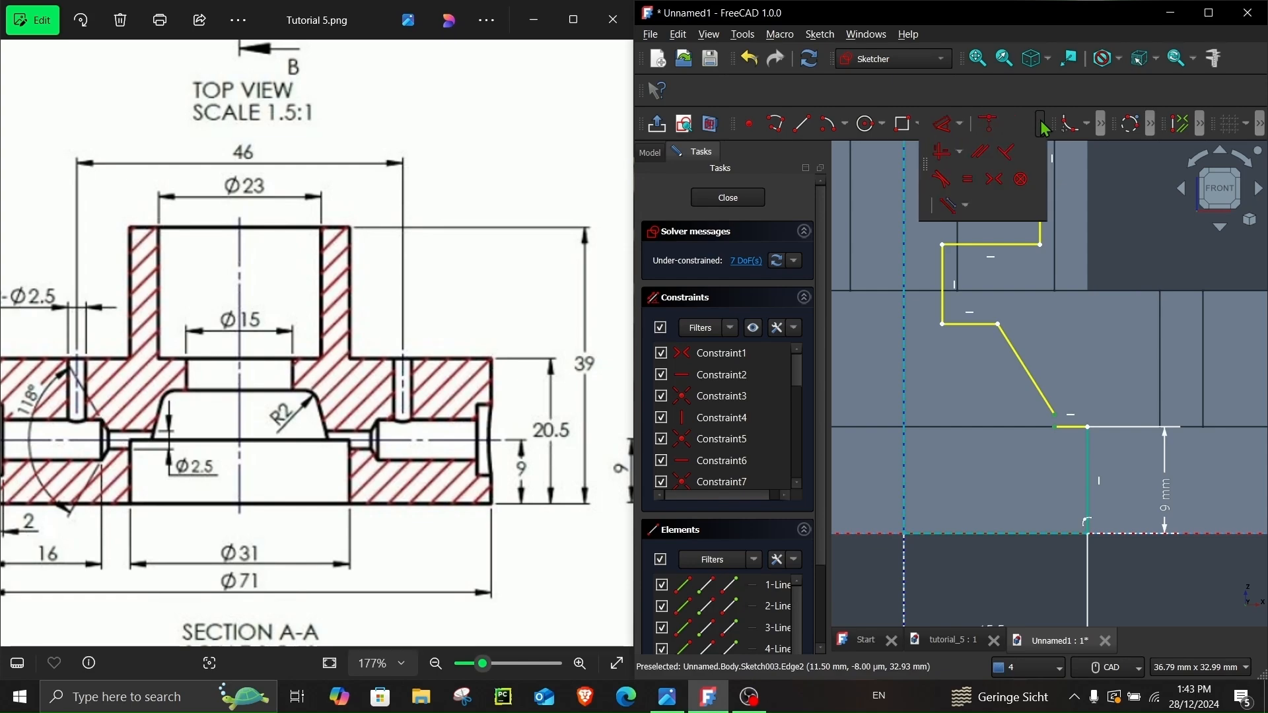
{"action": "left_click", "coordinate": [986, 132]}
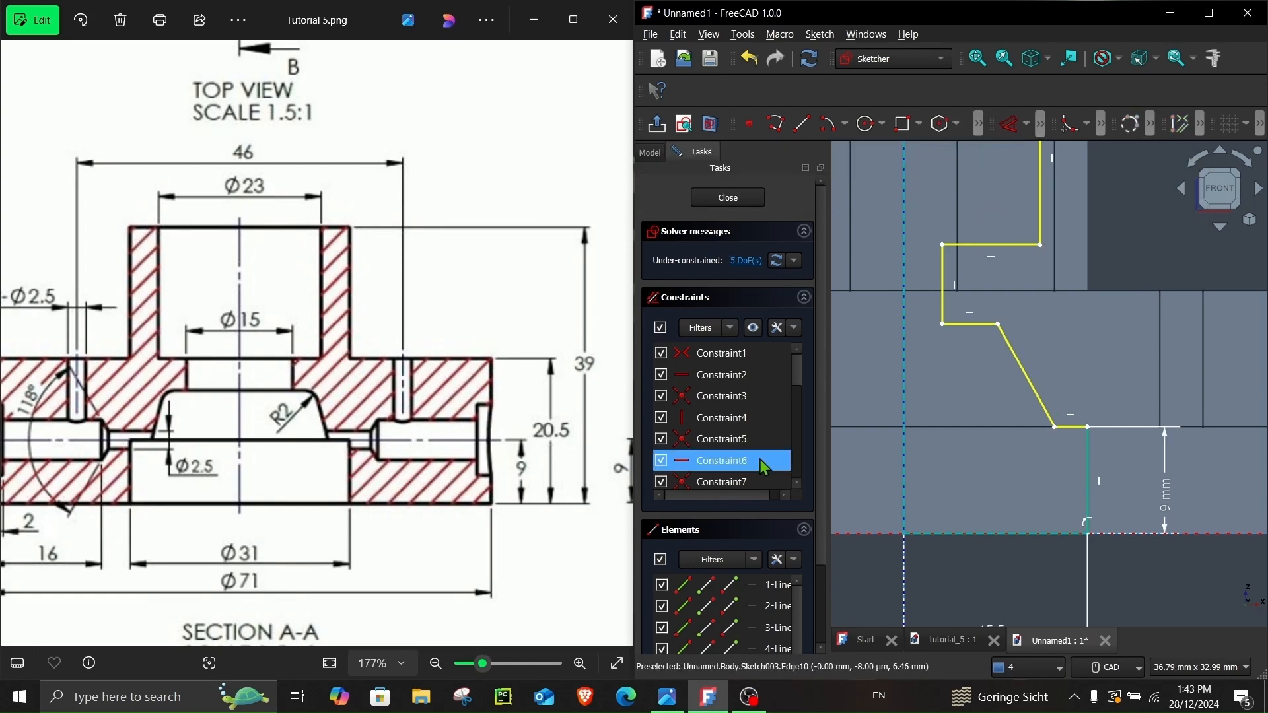
- Consult section B-B in the drawing and set the angle between the slanted line and the vertical axis to 15°
{"action": "scroll", "coordinate": [478, 482], "scroll_direction": "down", "scroll_amount": 3}
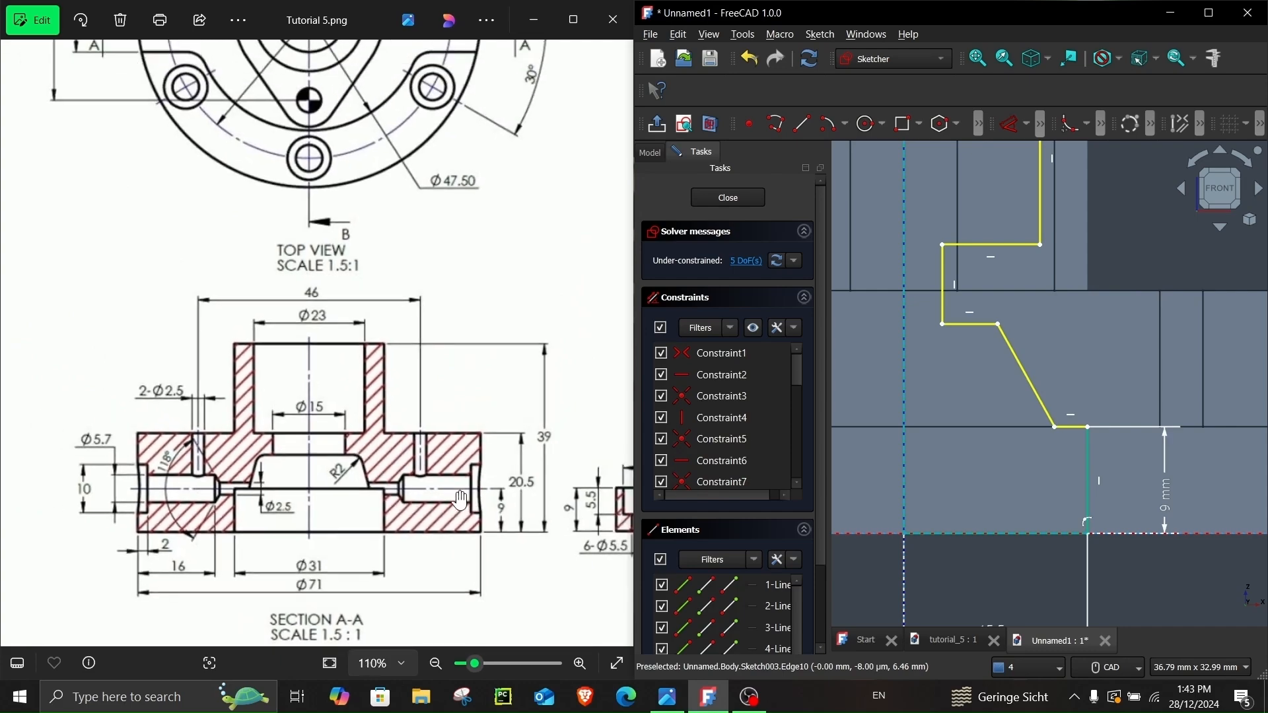
{"action": "scroll", "coordinate": [477, 547], "scroll_direction": "up", "scroll_amount": 3}
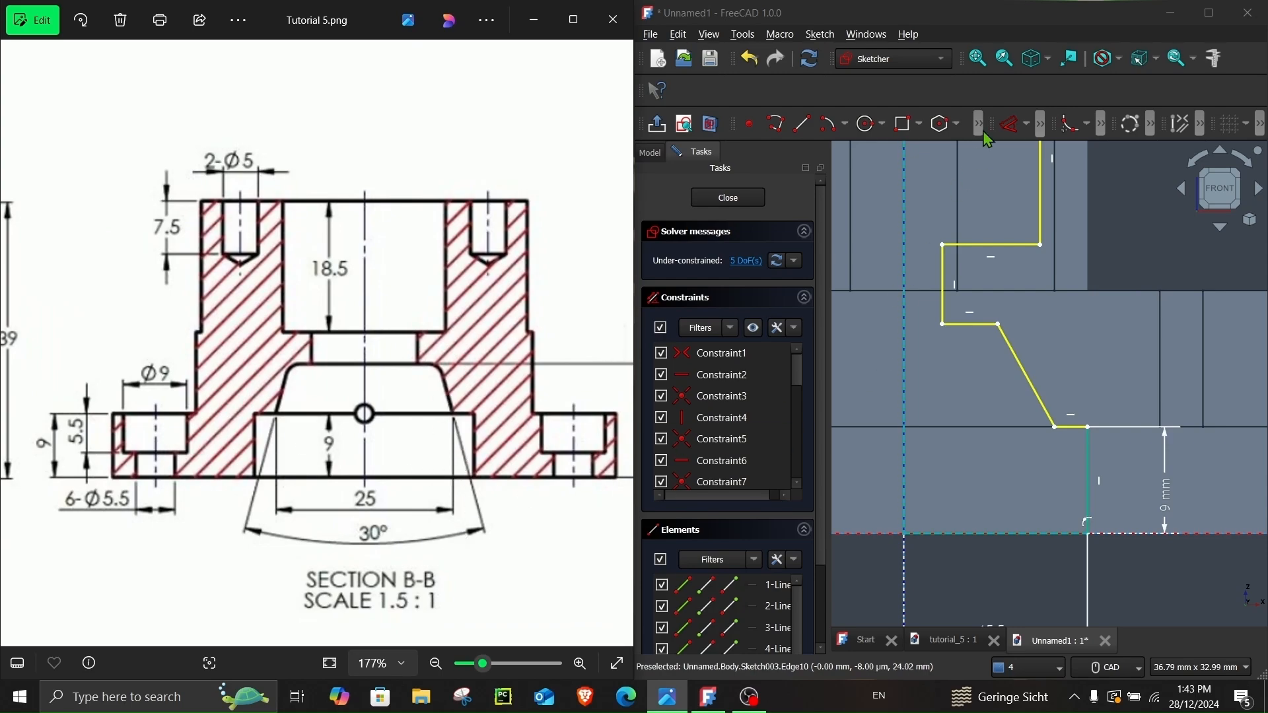
{"action": "left_click", "coordinate": [1011, 125]}
{"action": "left_click", "coordinate": [1030, 385]}
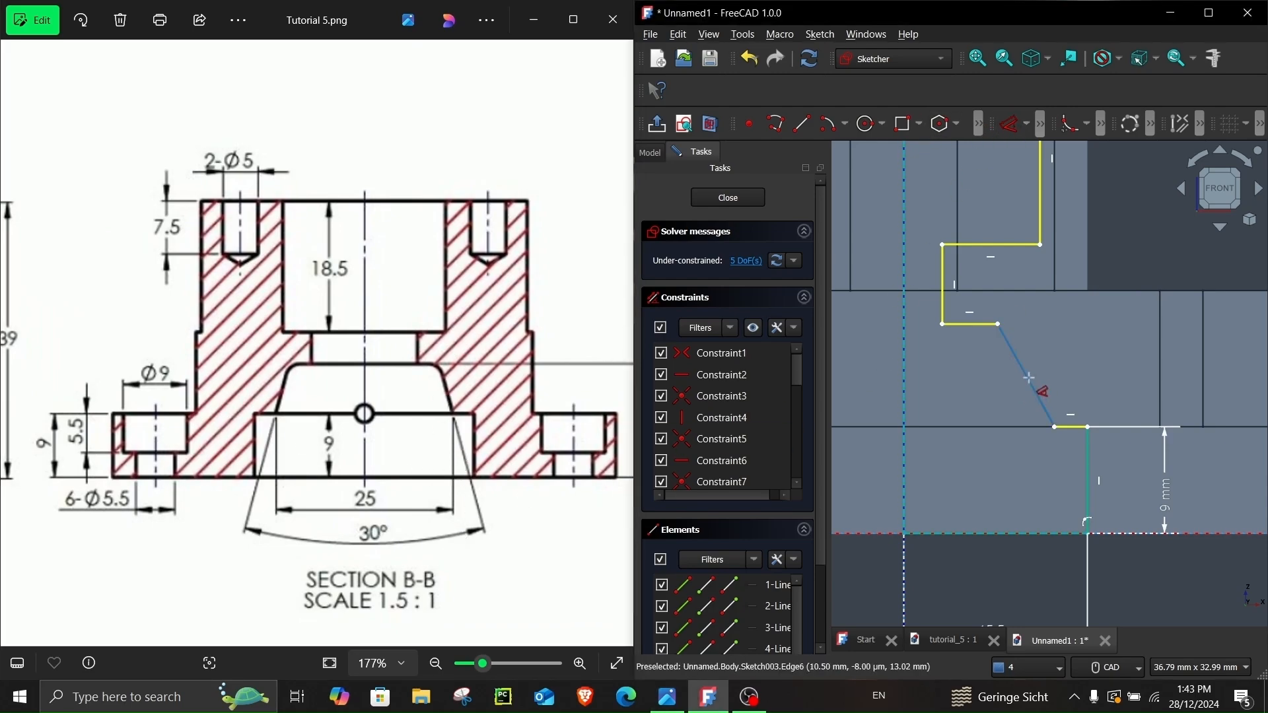
{"action": "left_click", "coordinate": [904, 406]}
{"action": "left_click", "coordinate": [951, 398]}
{"action": "type", "text": "15"}
{"action": "key", "text": "Return"}
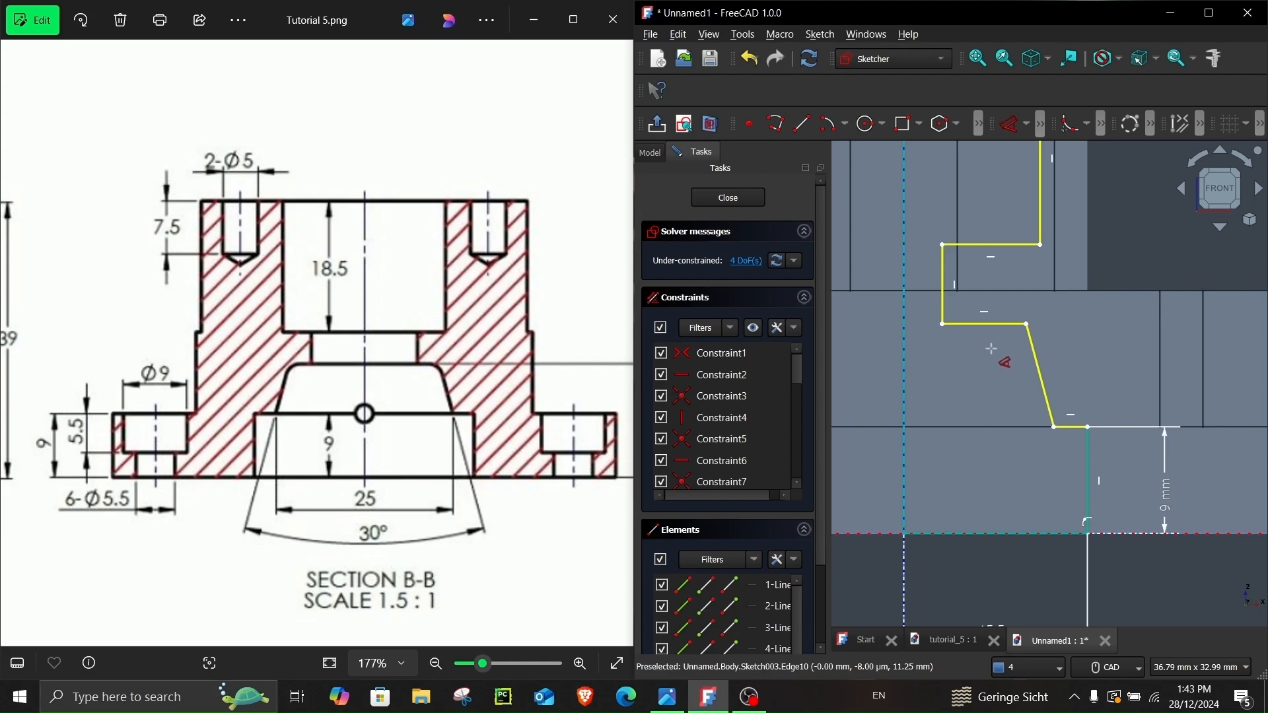
- Set the horizontal distance from the vertical axis to the slanted line's upper end to 25/2 mm
{"action": "left_click", "coordinate": [1025, 324]}
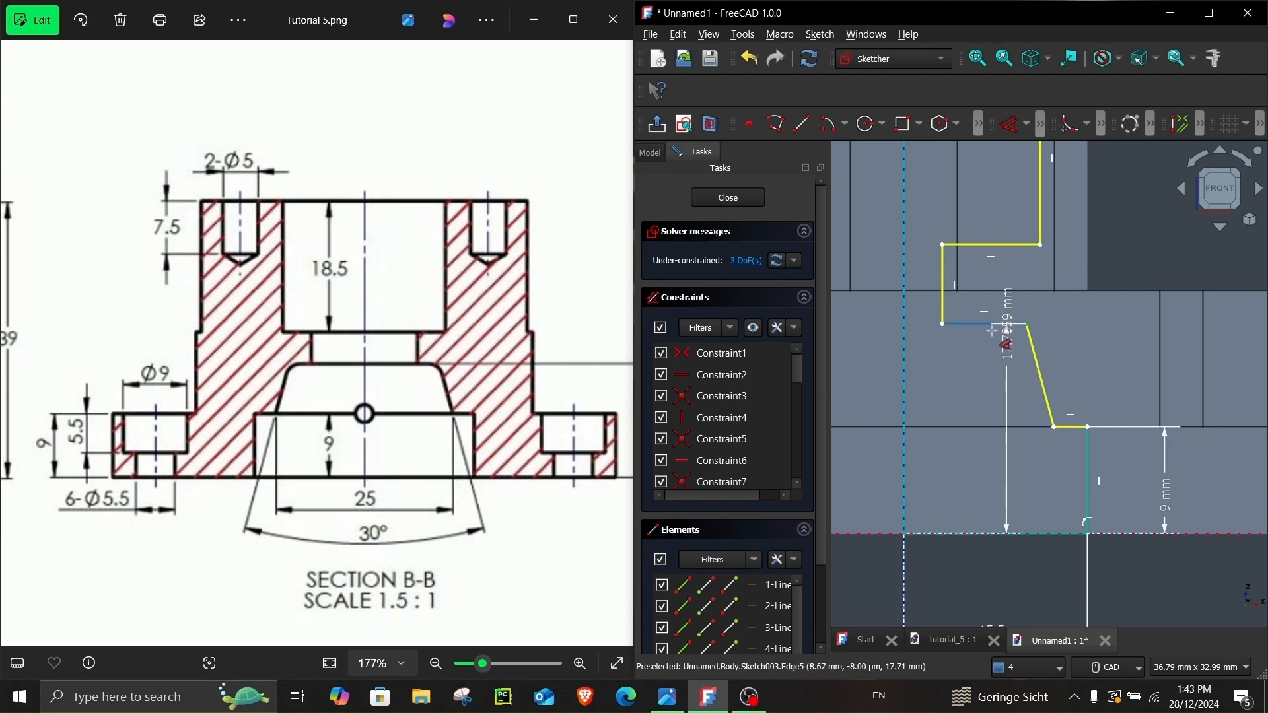
{"action": "left_click", "coordinate": [950, 387]}
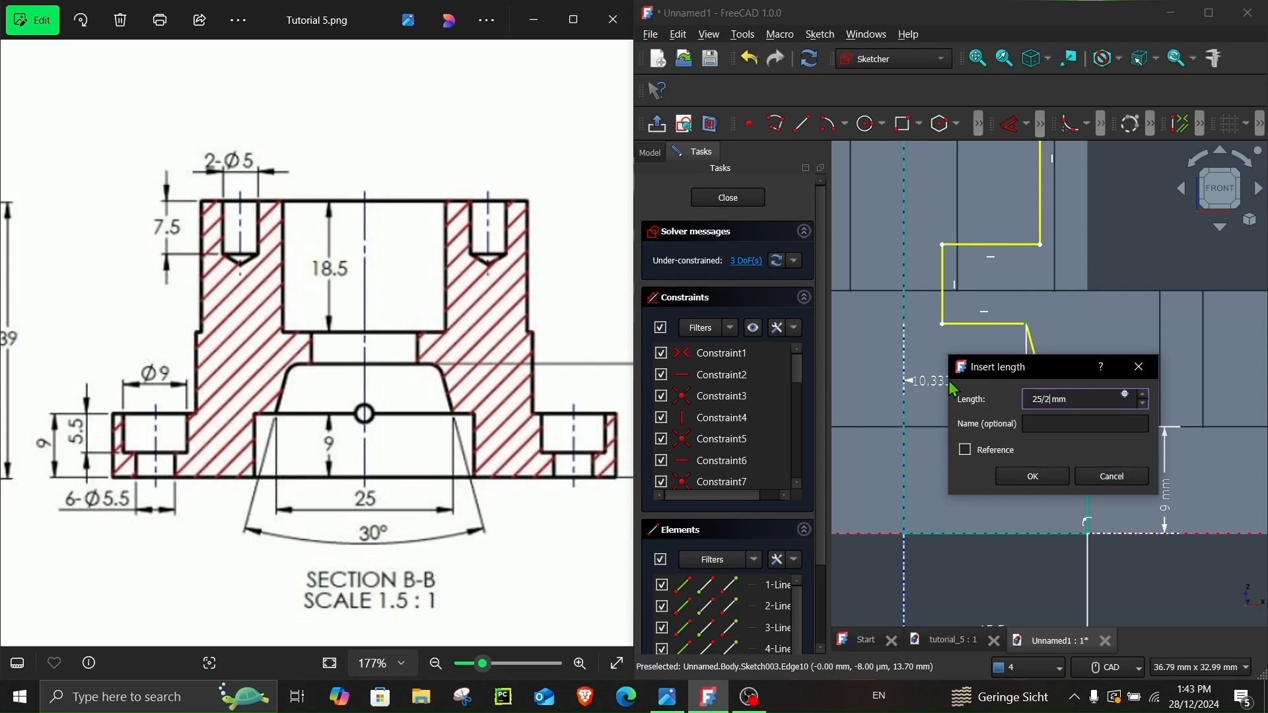
{"action": "key", "text": "Return"}
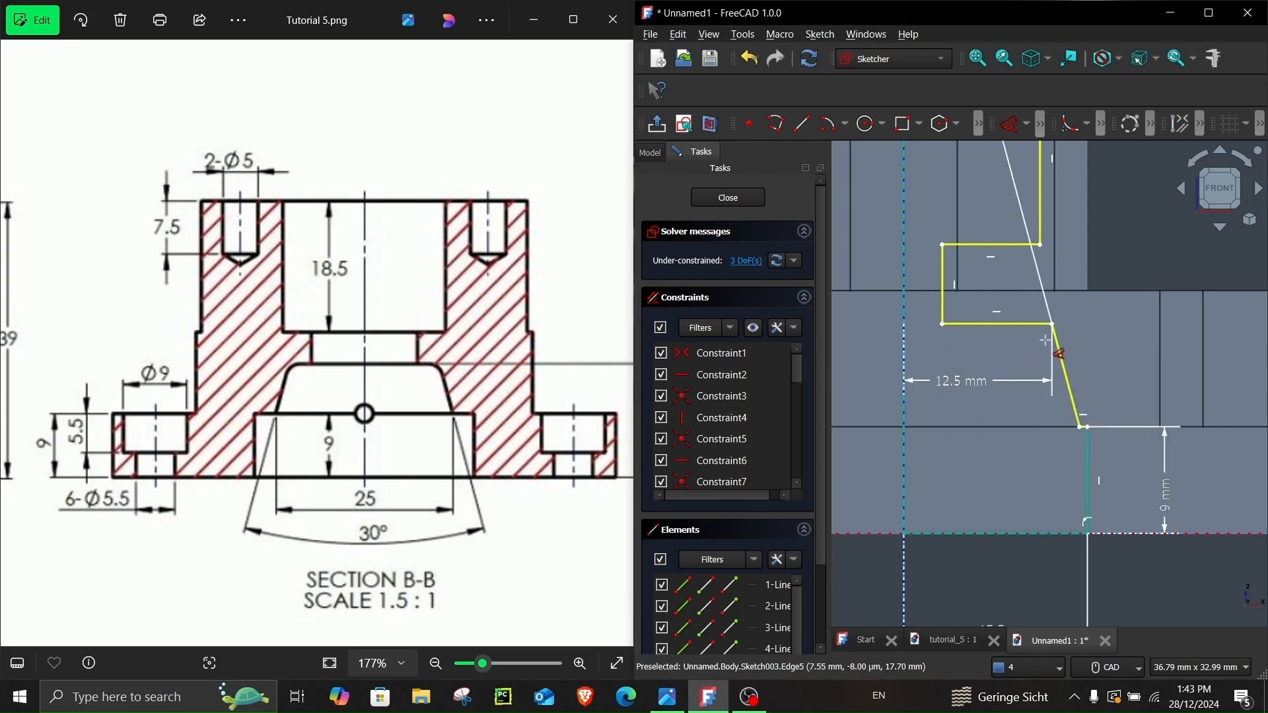
- Fillet the corner between the cavity ceiling and the slanted line, preserving the corner point, and set the radius to 2 mm as in section A-A
{"action": "left_click", "coordinate": [1067, 124]}
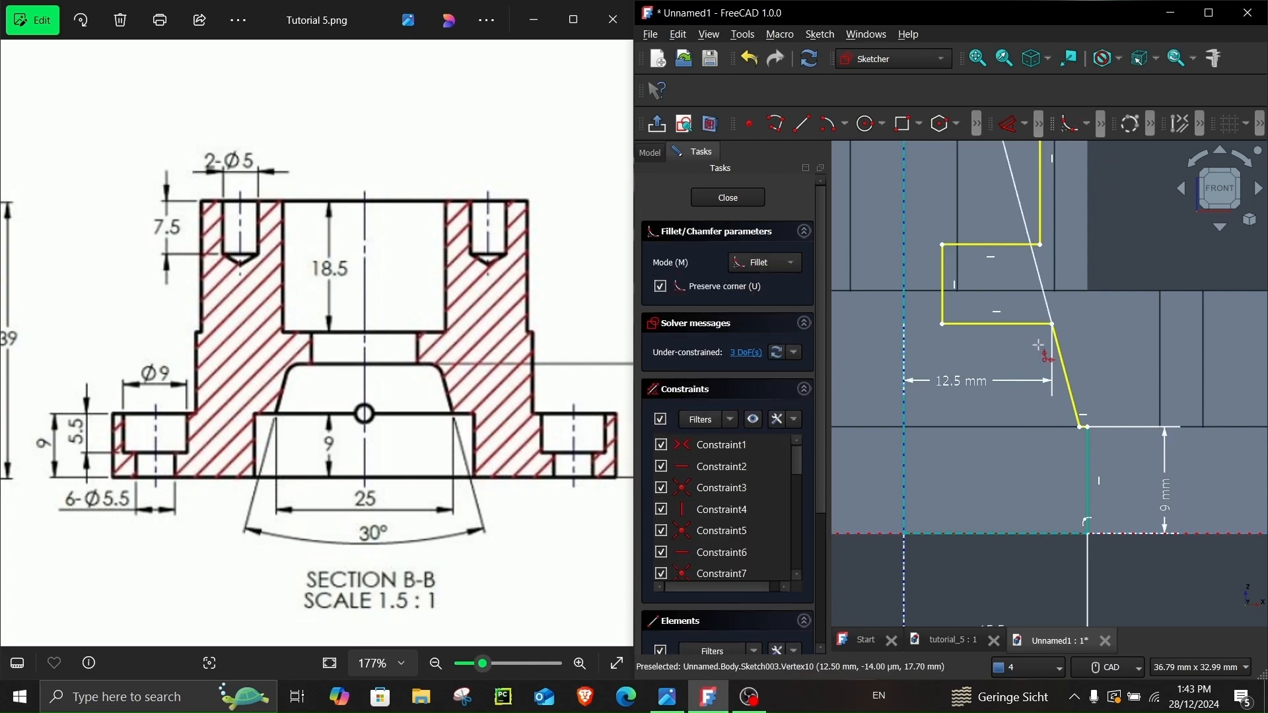
{"action": "left_click", "coordinate": [1050, 325]}
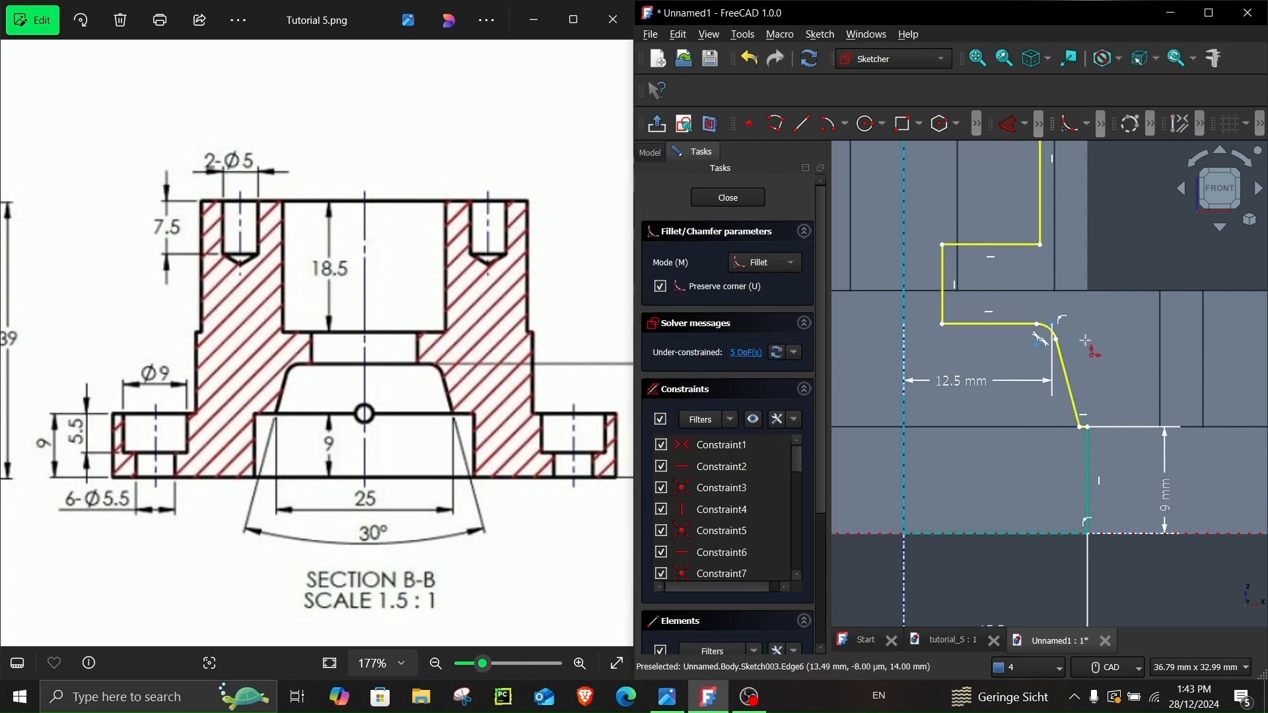
{"action": "scroll", "coordinate": [1084, 339], "scroll_direction": "up", "scroll_amount": 2}
{"action": "scroll", "coordinate": [242, 487], "scroll_direction": "down", "scroll_amount": 2}
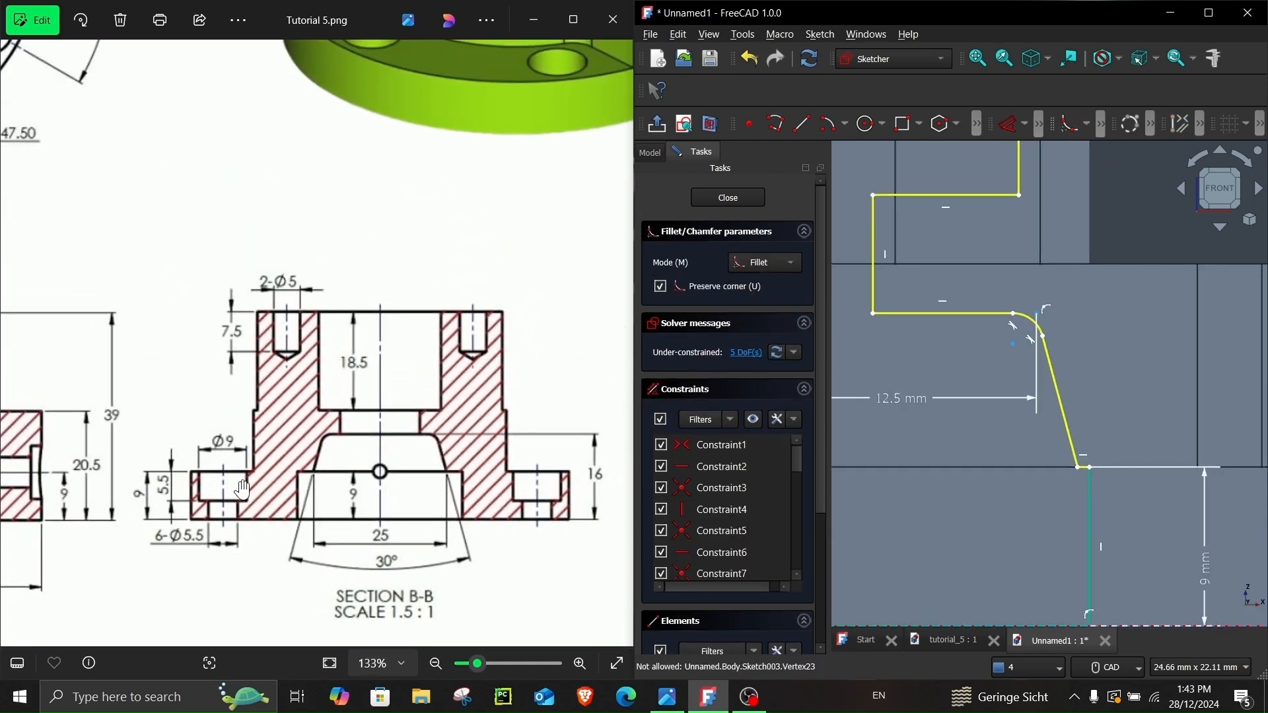
{"action": "left_click_drag", "start_coordinate": [235, 504], "coordinate": [498, 519]}
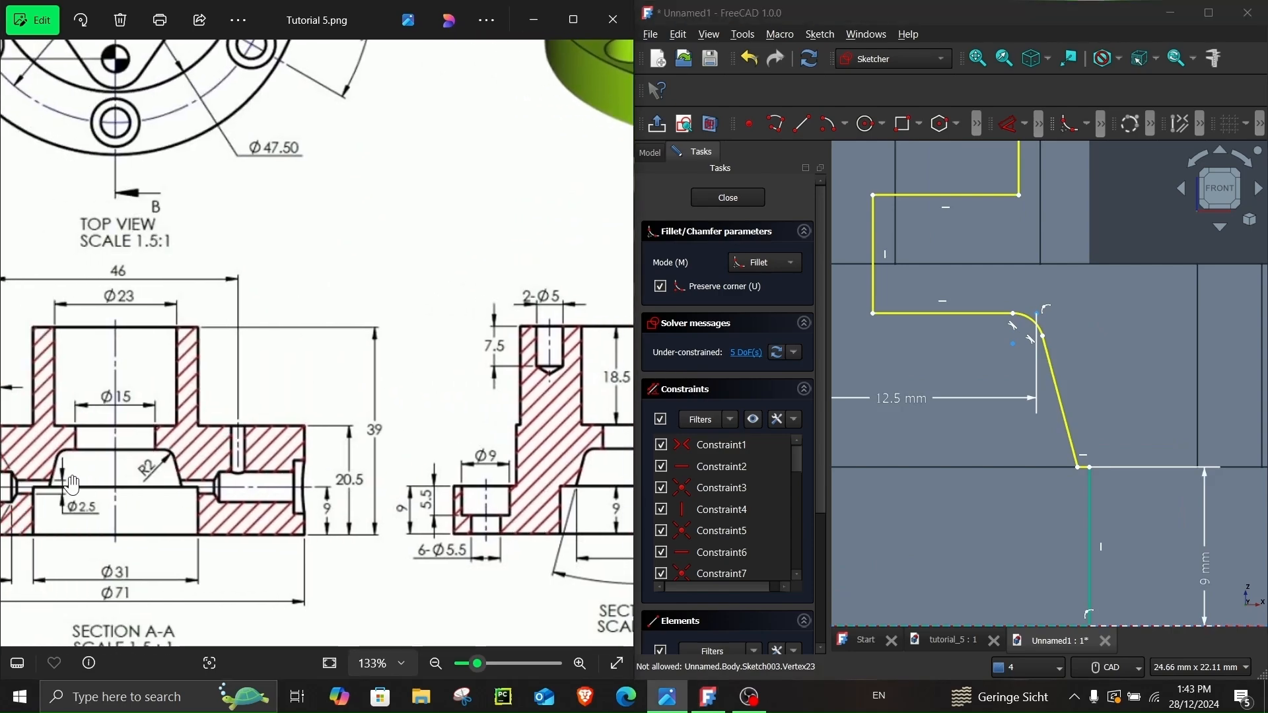
{"action": "scroll", "coordinate": [149, 482], "scroll_direction": "up", "scroll_amount": 3}
{"action": "right_click", "coordinate": [1040, 328]}
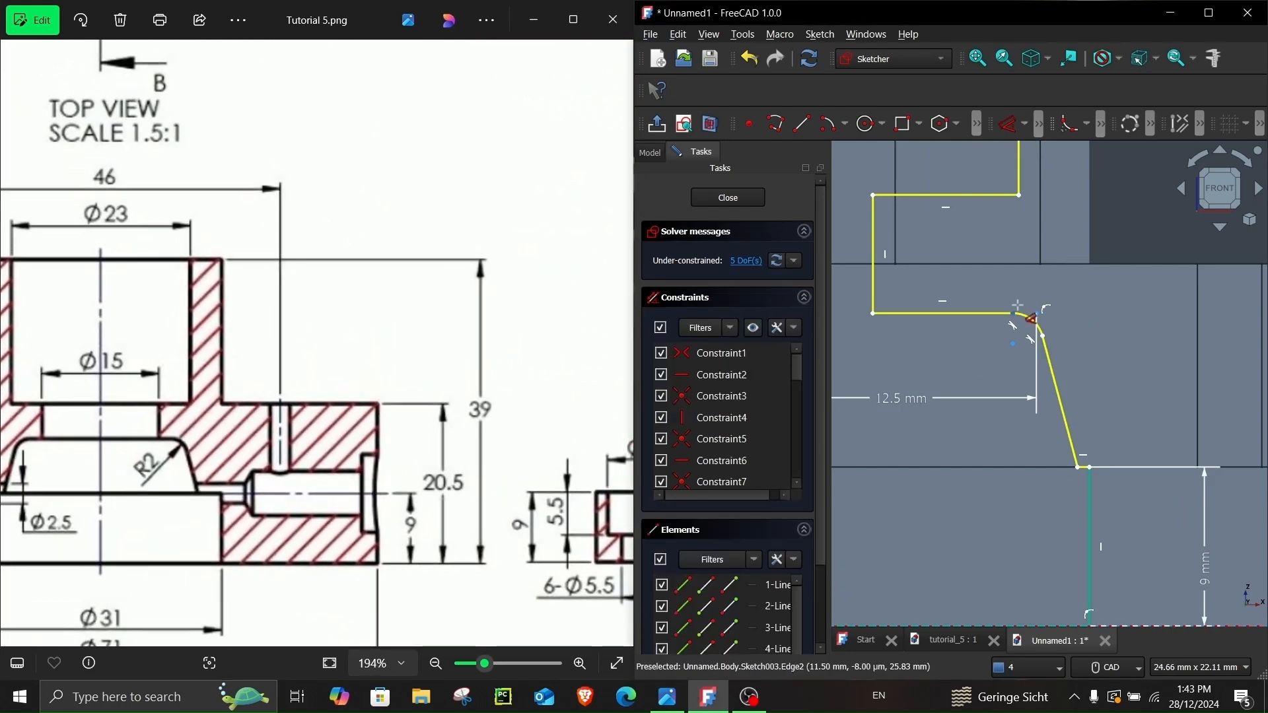
{"action": "left_click", "coordinate": [1029, 316]}
{"action": "right_click", "coordinate": [1024, 317]}
{"action": "left_click", "coordinate": [1024, 316]}
{"action": "left_click", "coordinate": [1080, 316]}
{"action": "type", "text": "2"}
{"action": "key", "text": "Return"}
- Reapply a 15° angle constraint between the vertical axis and the slanted line below the fillet
{"action": "scroll", "coordinate": [1060, 450], "scroll_direction": "down", "scroll_amount": 4}
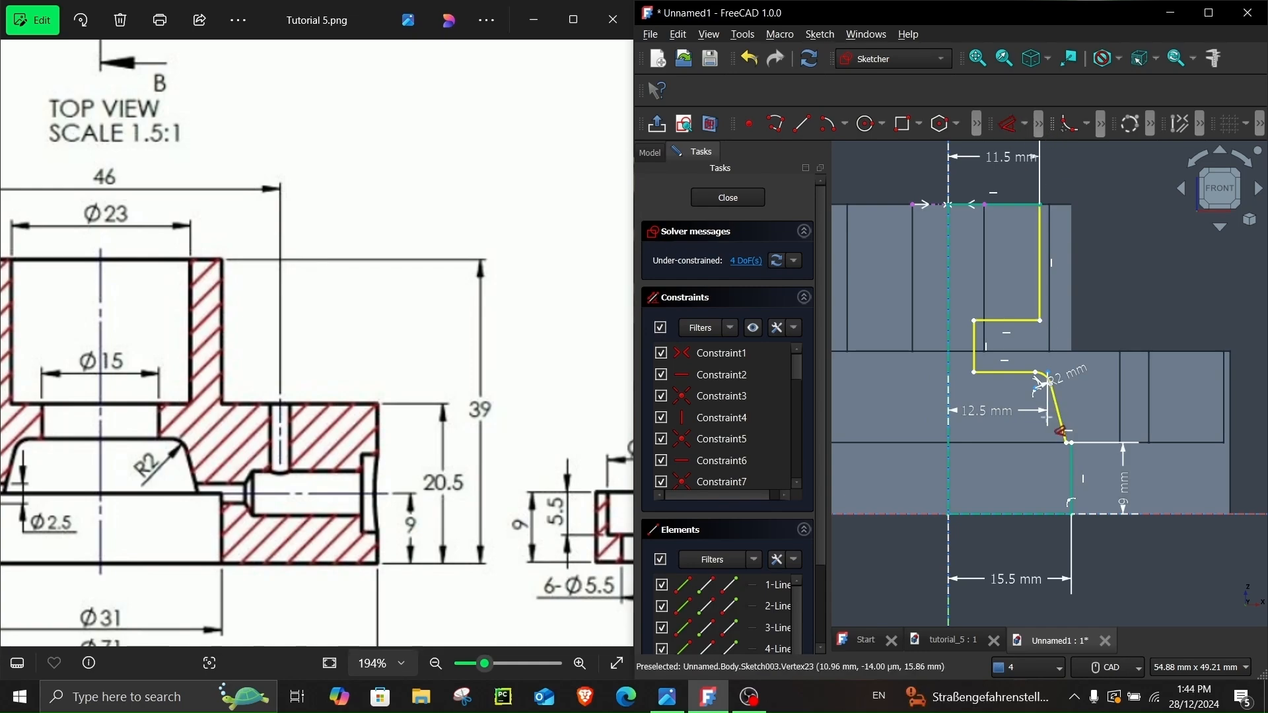
{"action": "left_click", "coordinate": [1063, 428]}
{"action": "left_click", "coordinate": [951, 503]}
{"action": "left_click", "coordinate": [1007, 487]}
{"action": "type", "text": "15"}
{"action": "key", "text": "Return"}
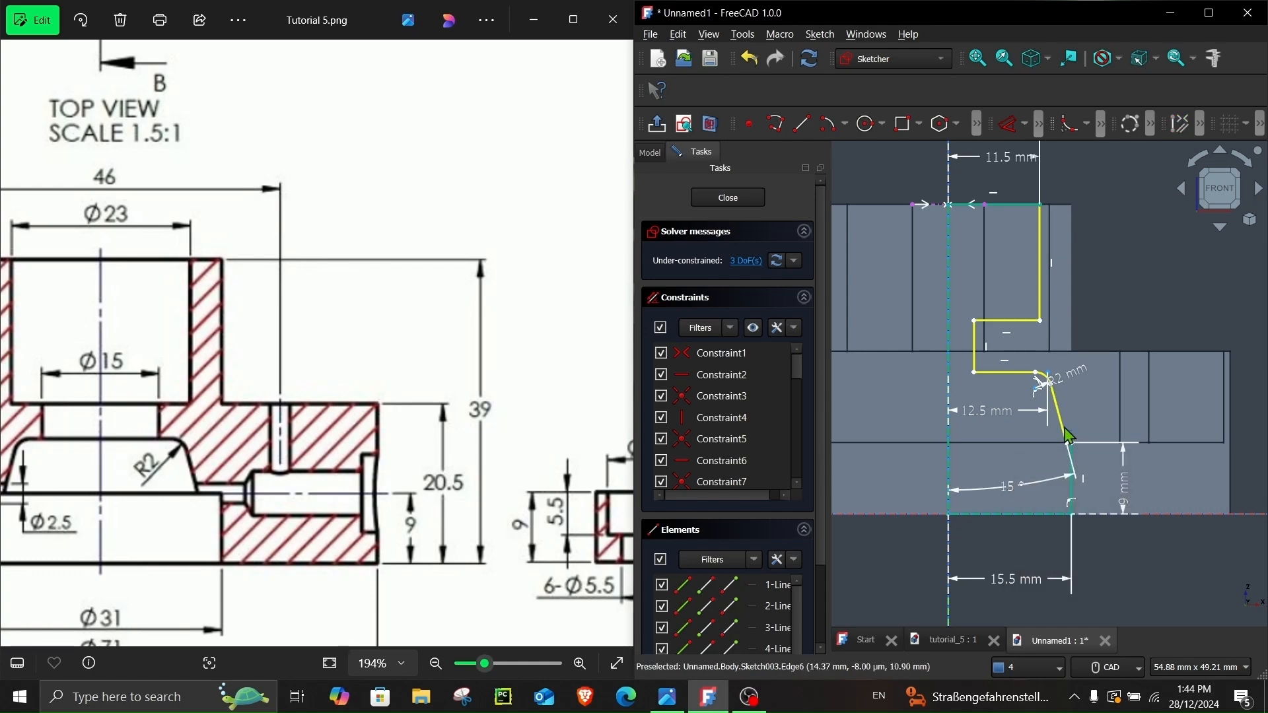
- Check the neck diameter in section A-A and dimension the distance from the vertical axis to the neck's short vertical wall
{"action": "scroll", "coordinate": [1063, 429], "scroll_direction": "up", "scroll_amount": 2}
{"action": "mouse_move", "coordinate": [247, 427]}
{"action": "left_mouse_down"}
{"action": "mouse_move", "coordinate": [270, 446]}
{"action": "mouse_move", "coordinate": [280, 506]}
{"action": "mouse_move", "coordinate": [313, 531]}
{"action": "left_mouse_up"}
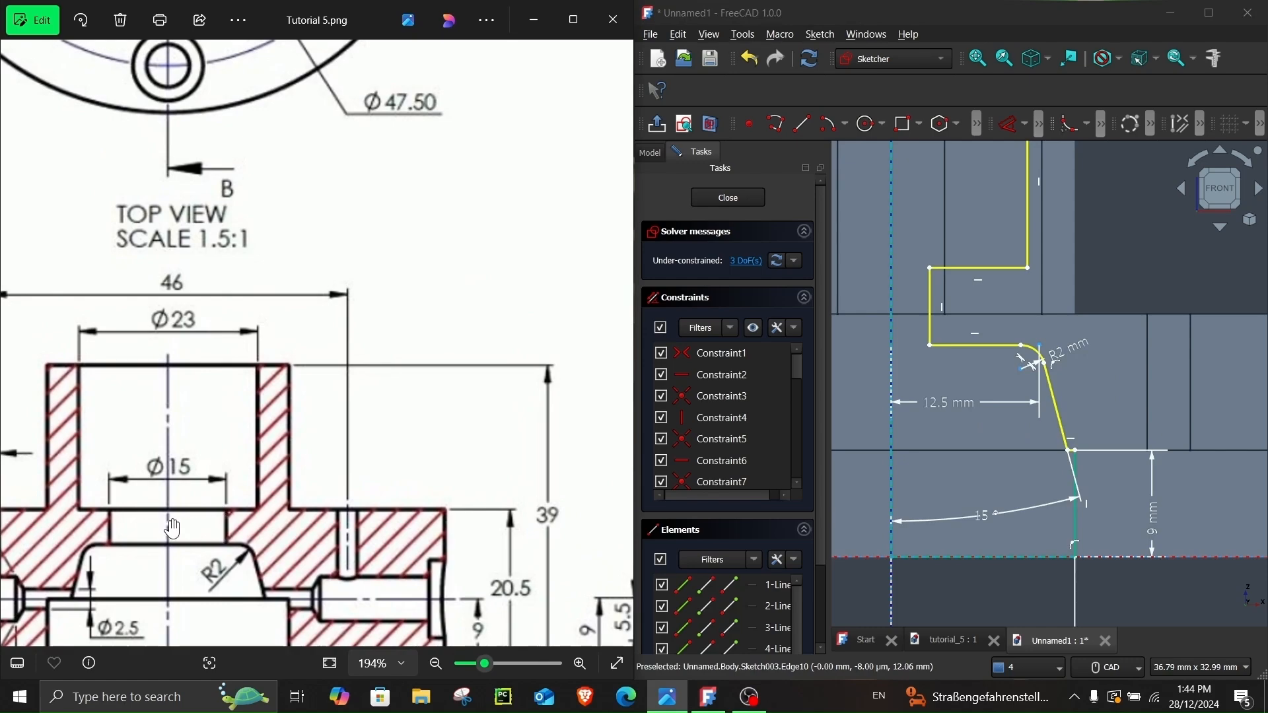
{"action": "left_click", "coordinate": [1007, 123]}
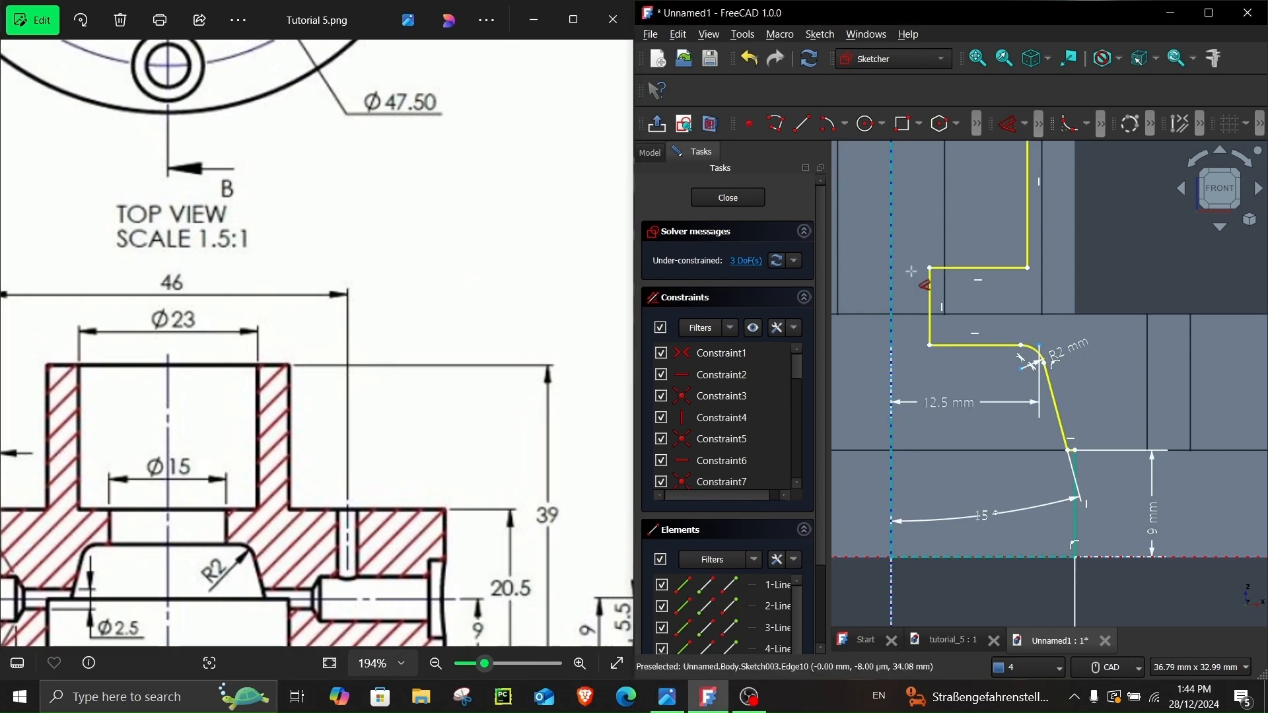
{"action": "left_click", "coordinate": [891, 307]}
{"action": "left_click", "coordinate": [929, 288]}
{"action": "left_click", "coordinate": [913, 227]}
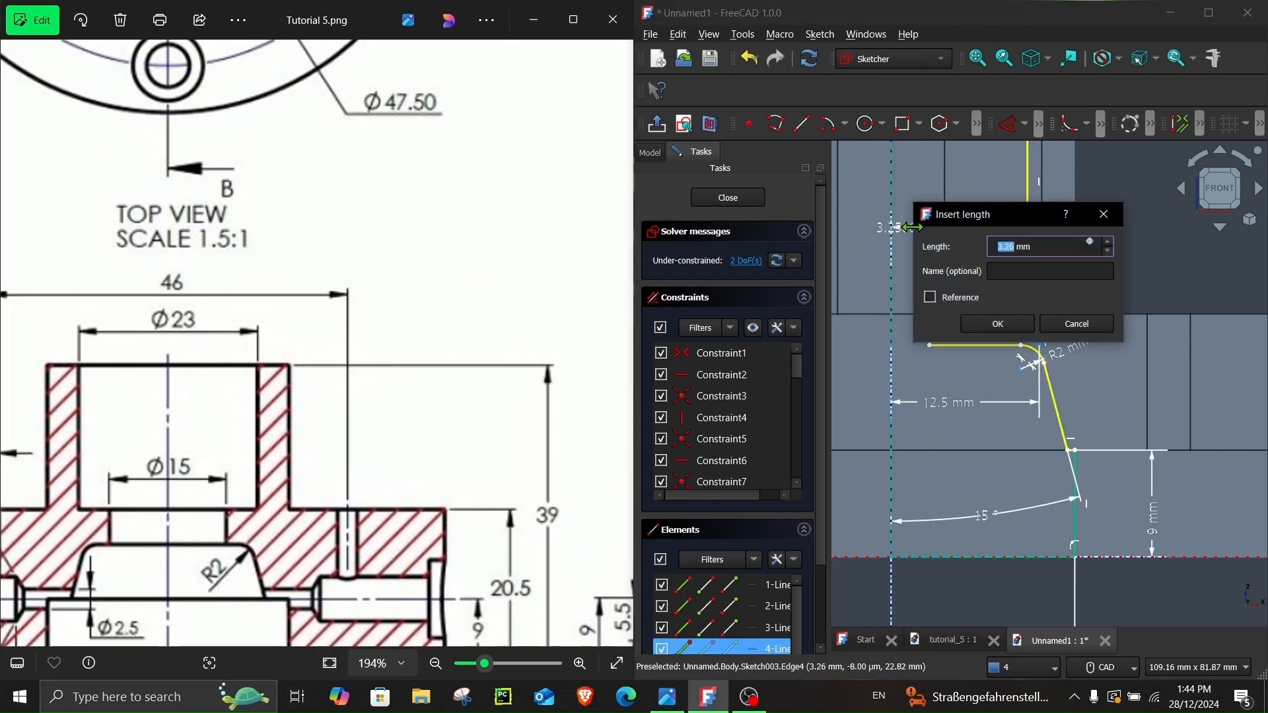
- Set the narrow bore wall's horizontal distance from the vertical axis to 7.5 mm
{"action": "key", "text": "Return"}
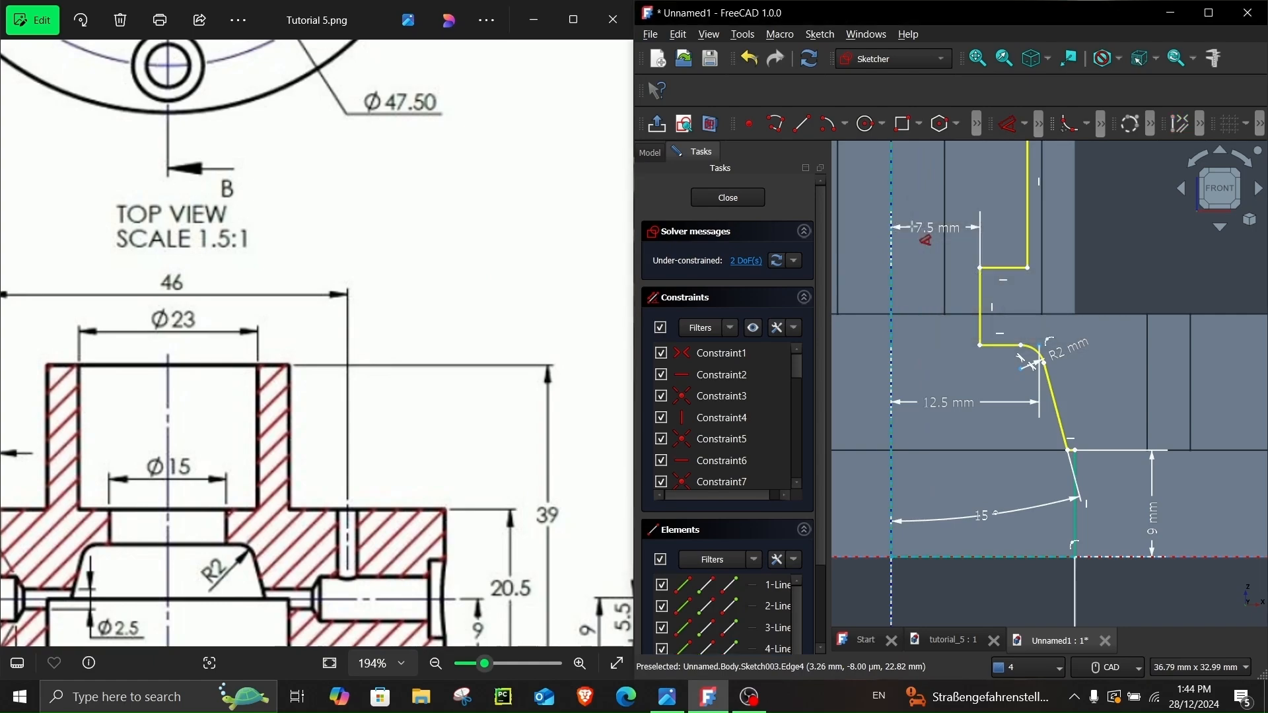
{"action": "scroll", "coordinate": [1075, 236], "scroll_direction": "down", "scroll_amount": 1}
{"action": "scroll", "coordinate": [1075, 236], "scroll_direction": "up", "scroll_amount": 2}
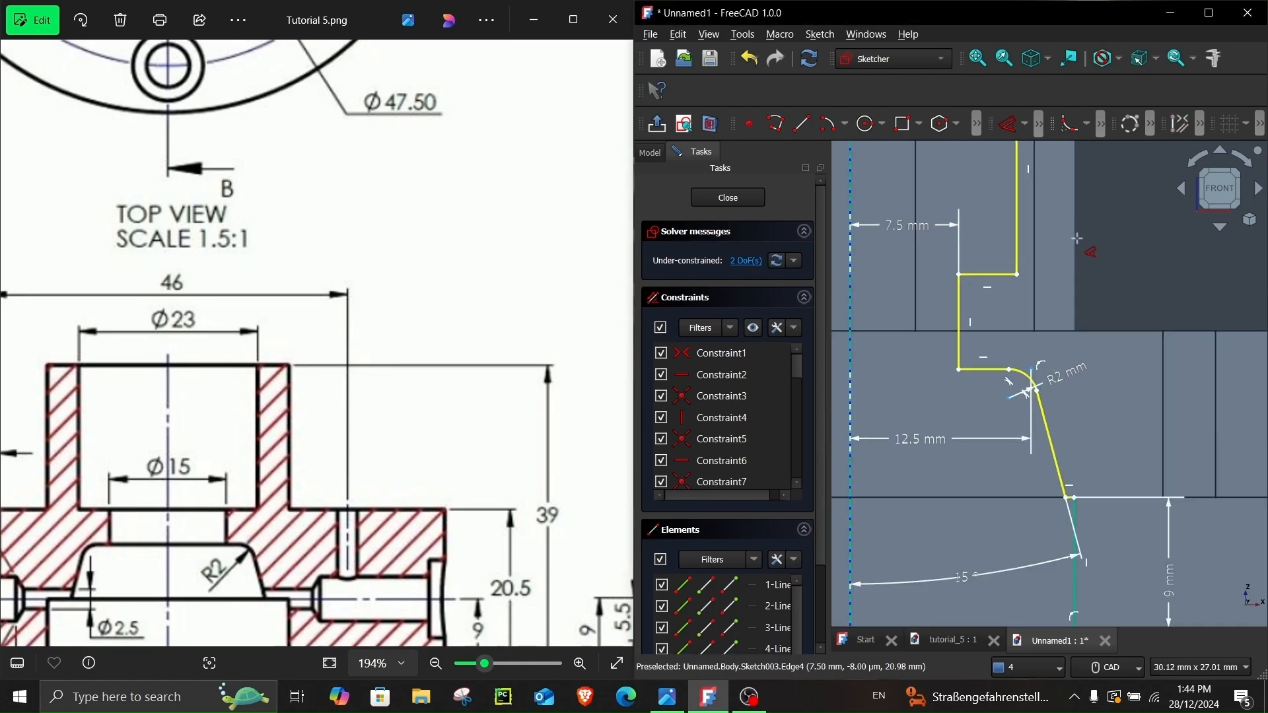
- Consult Tutorial 5.png for the bore dimensions and set the upper bore wall's vertical height to 18.5 mm
{"action": "mouse_move", "coordinate": [1079, 249]}
{"action": "middle_mouse_down"}
{"action": "mouse_move", "coordinate": [1103, 241]}
{"action": "mouse_move", "coordinate": [1129, 418]}
{"action": "mouse_move", "coordinate": [1115, 335]}
{"action": "middle_mouse_up"}
{"action": "scroll", "coordinate": [273, 530], "scroll_direction": "down", "scroll_amount": 4}
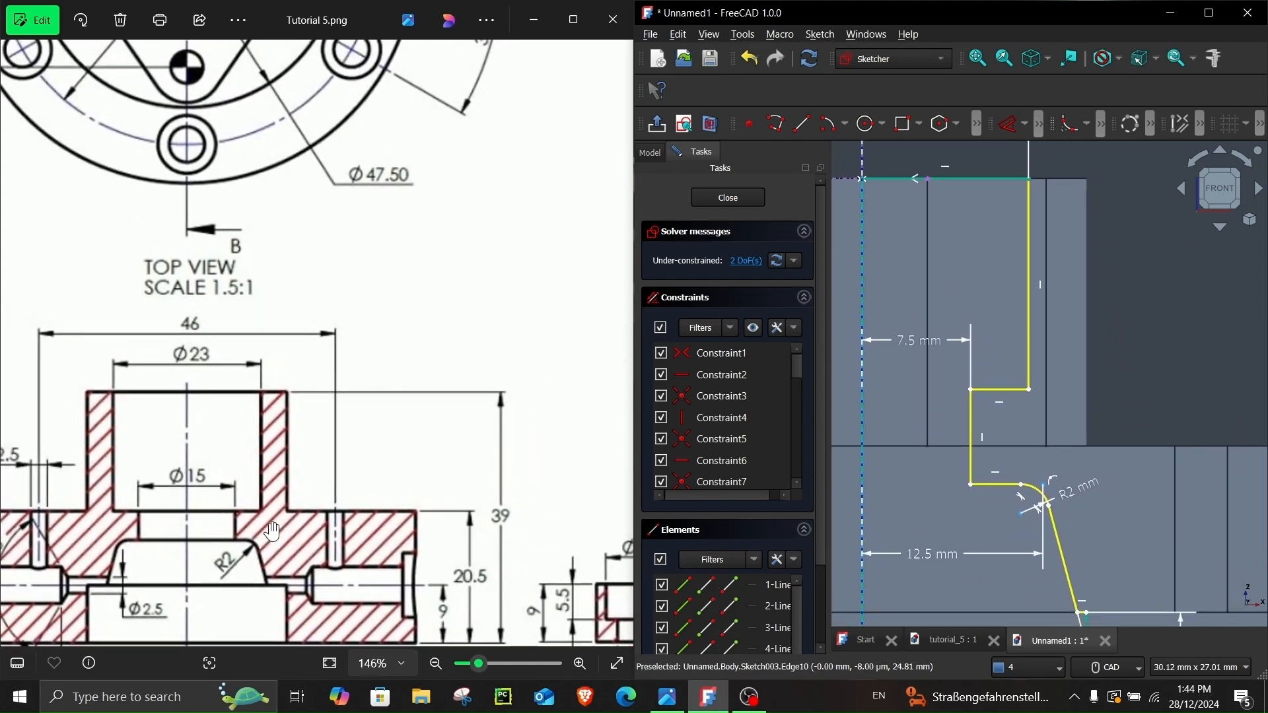
{"action": "scroll", "coordinate": [273, 530], "scroll_direction": "down", "scroll_amount": 2}
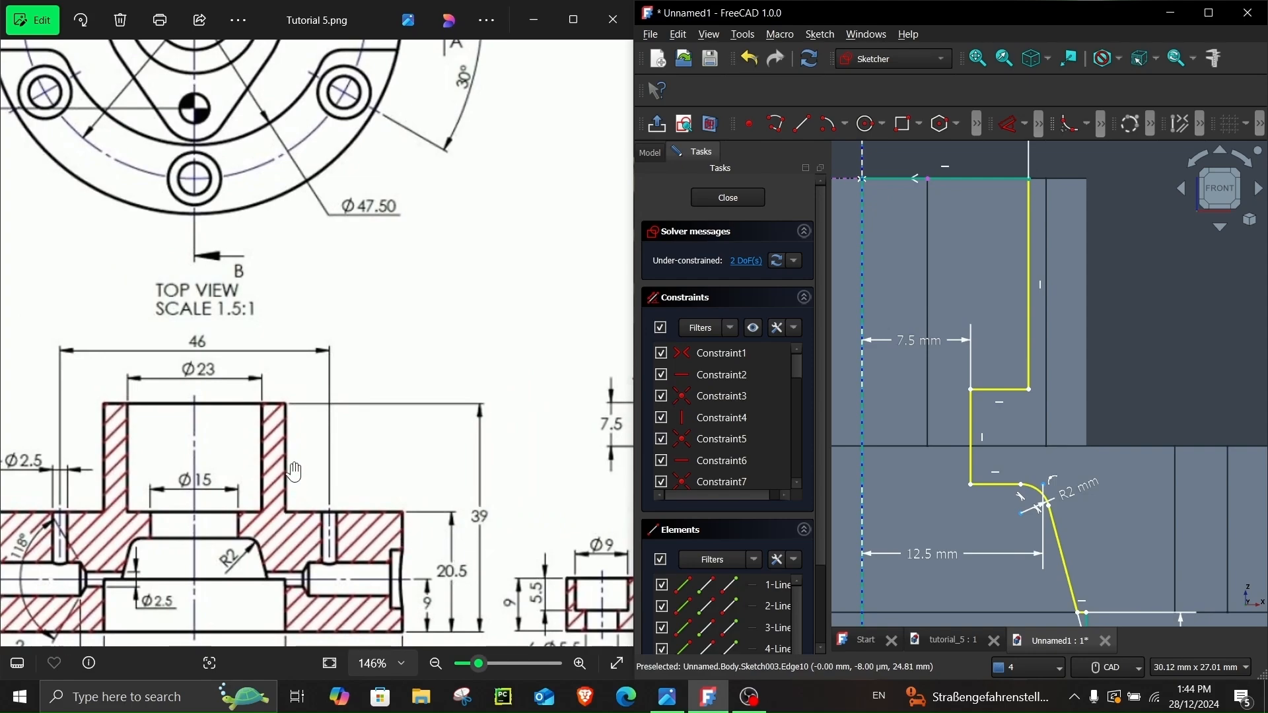
{"action": "scroll", "coordinate": [1055, 363], "scroll_direction": "down", "scroll_amount": 2}
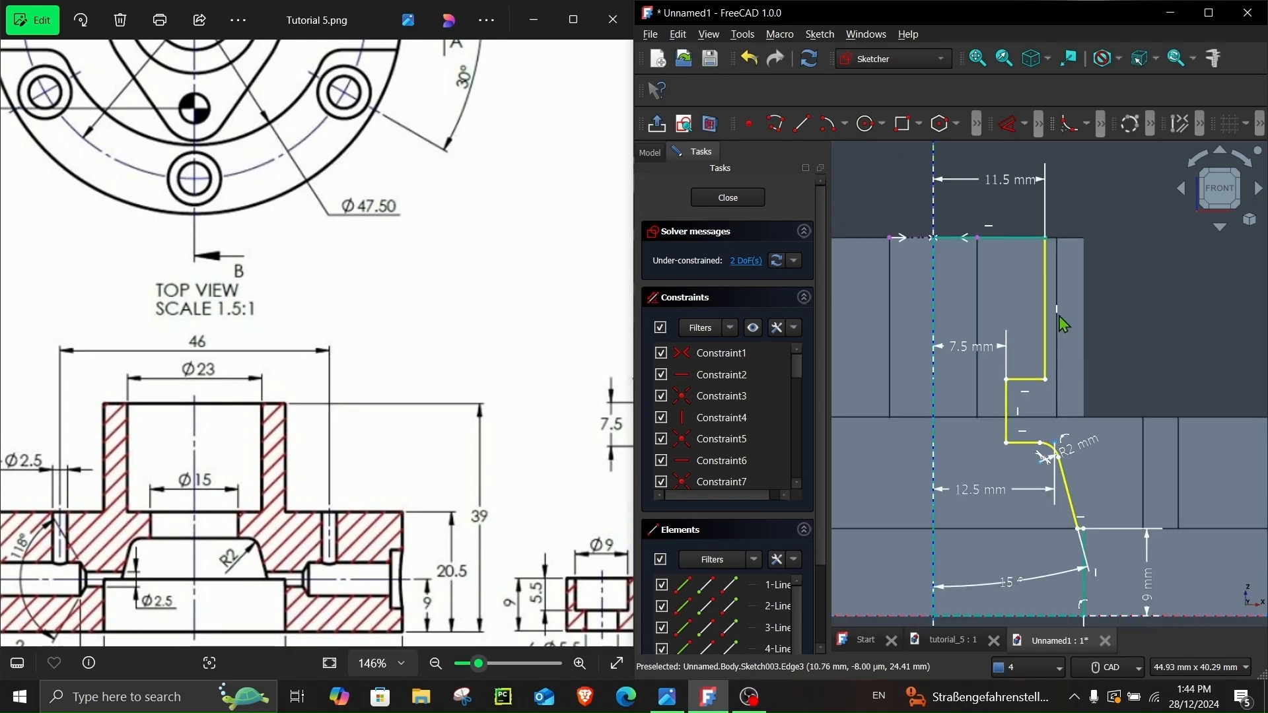
{"action": "left_click", "coordinate": [1015, 131]}
{"action": "left_click", "coordinate": [1044, 336]}
{"action": "left_click", "coordinate": [1157, 345]}
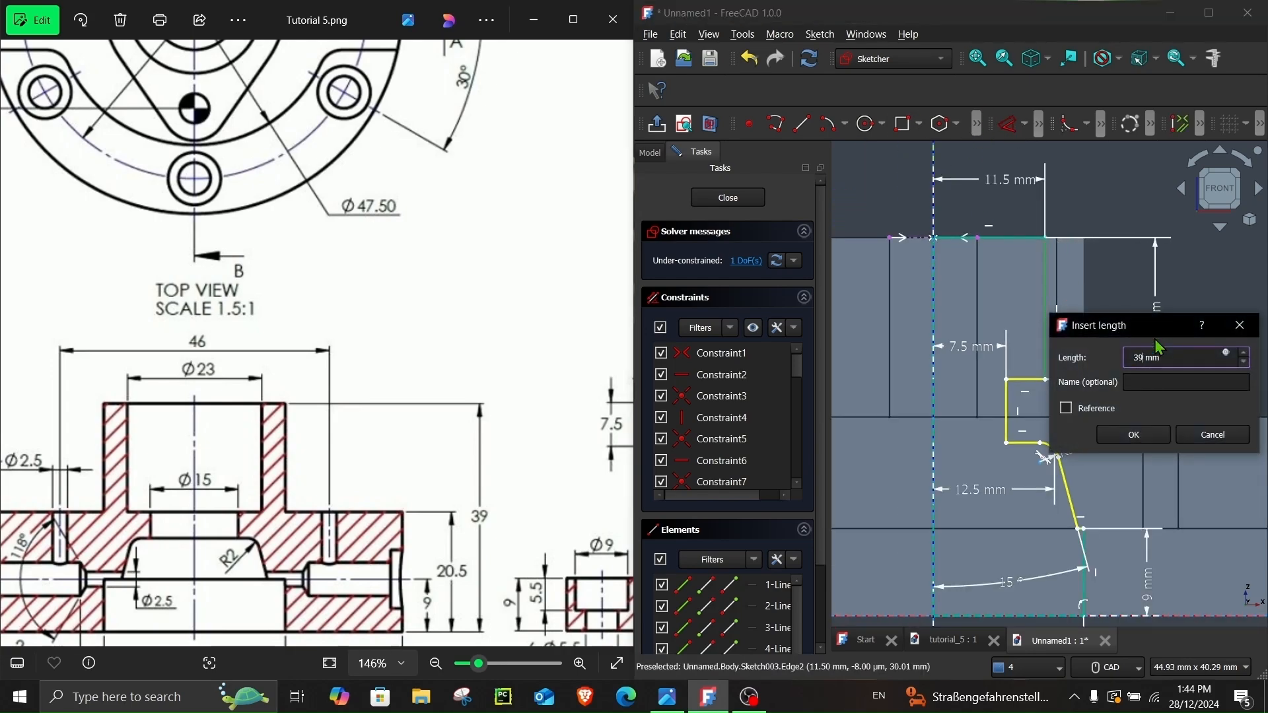
{"action": "key", "text": "Return"}
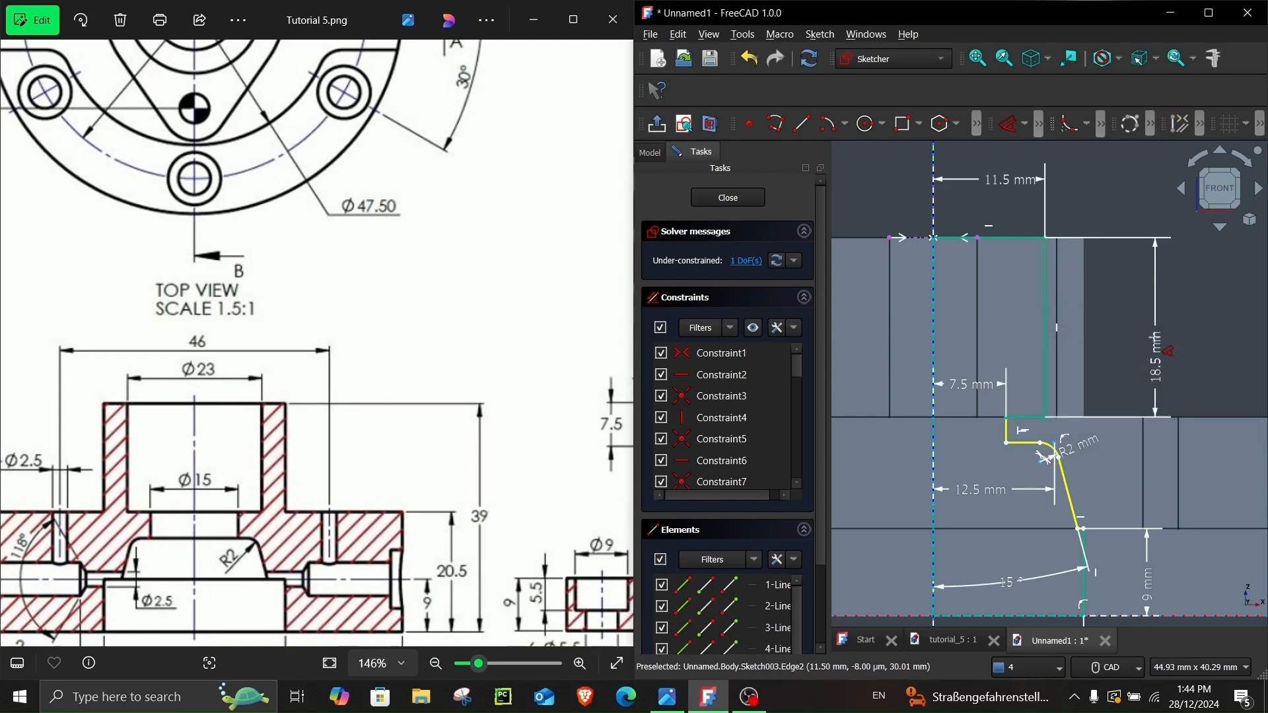
- Check section B-B of the drawing and set the height of the horizontal shoulder above the base axis to 16 mm
{"action": "middle_click_drag", "start_coordinate": [1122, 487], "coordinate": [1092, 368]}
{"action": "mouse_move", "coordinate": [515, 604]}
{"action": "left_mouse_down"}
{"action": "mouse_move", "coordinate": [482, 558]}
{"action": "mouse_move", "coordinate": [246, 539]}
{"action": "left_mouse_up"}
{"action": "left_click_drag", "start_coordinate": [519, 538], "coordinate": [358, 531]}
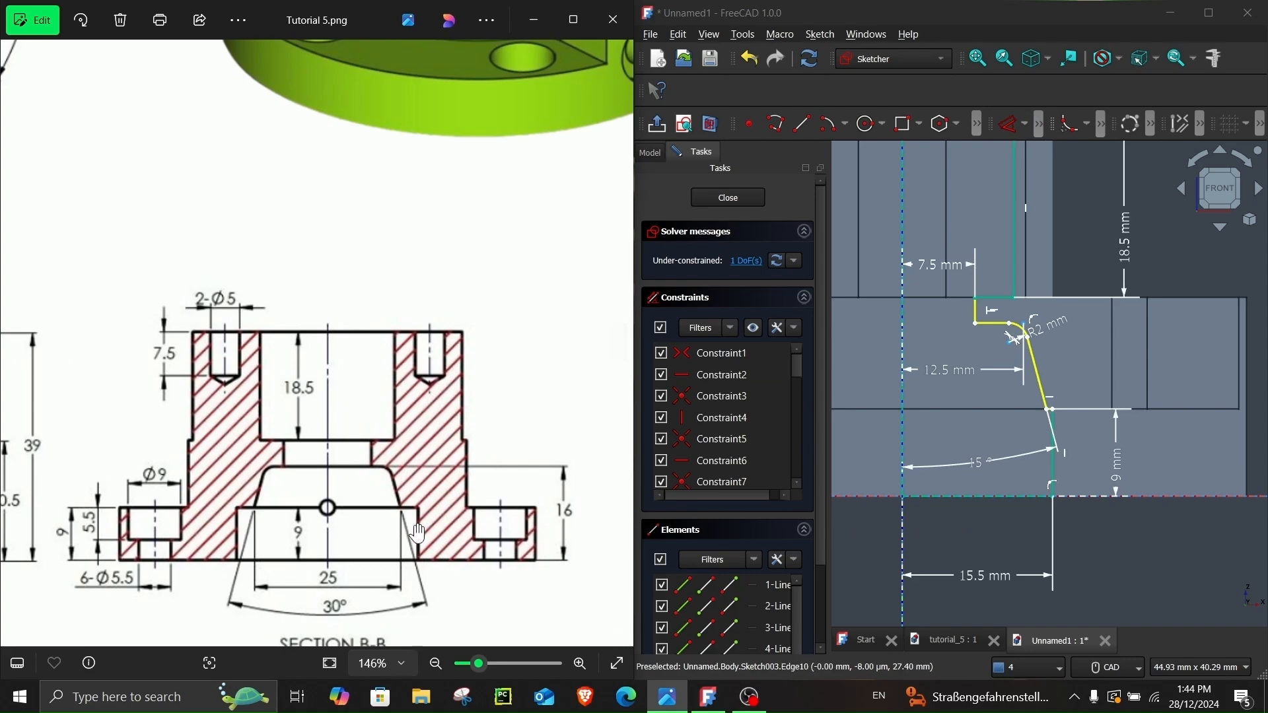
{"action": "left_click", "coordinate": [1007, 124]}
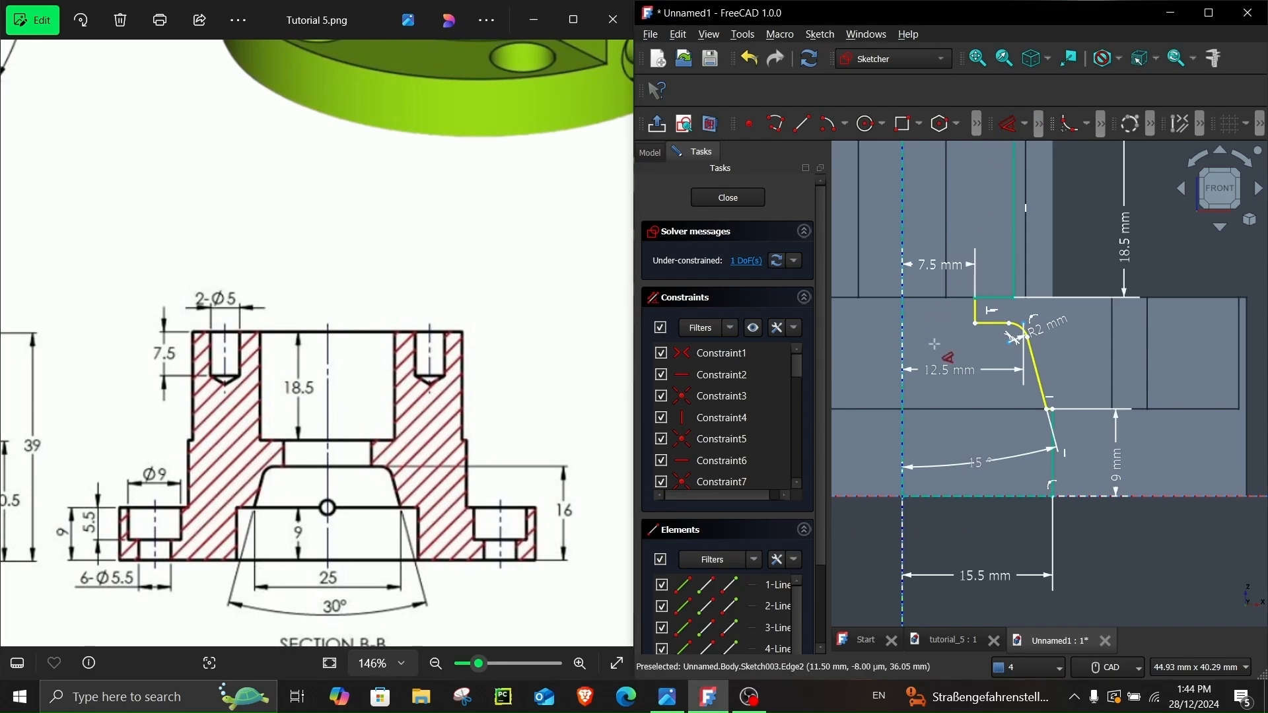
{"action": "left_click", "coordinate": [994, 324]}
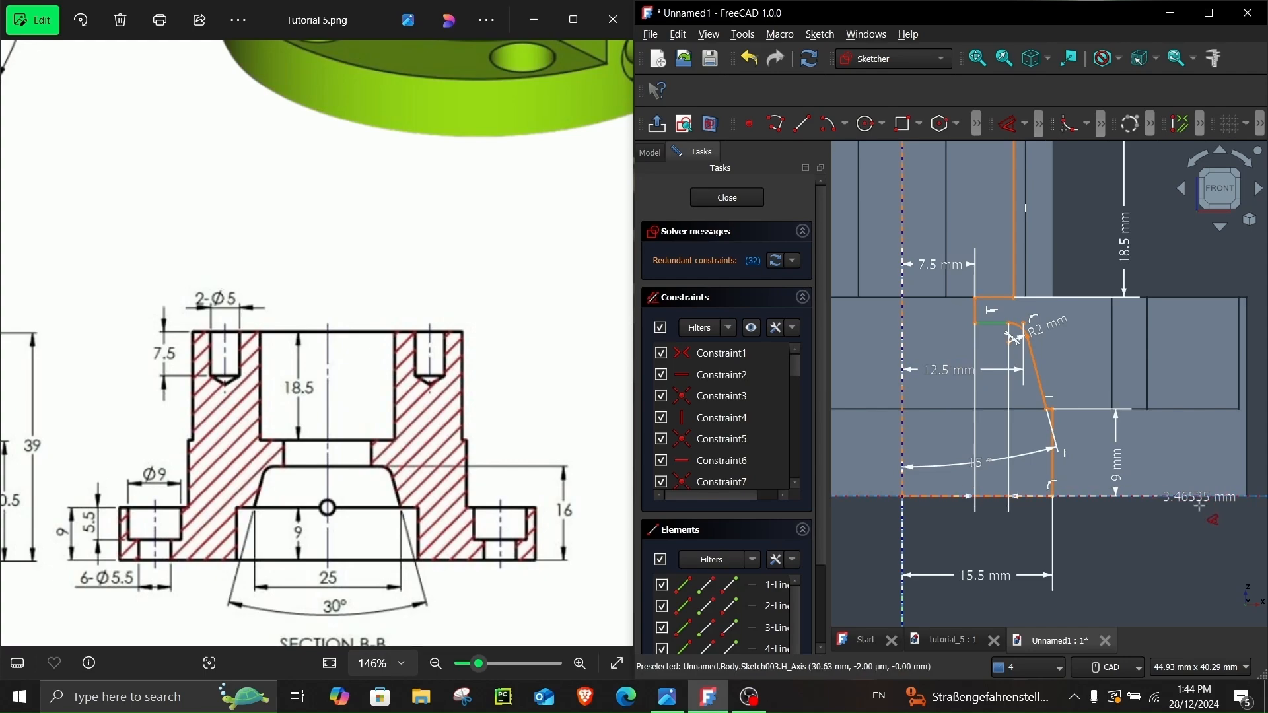
{"action": "left_click", "coordinate": [1182, 470]}
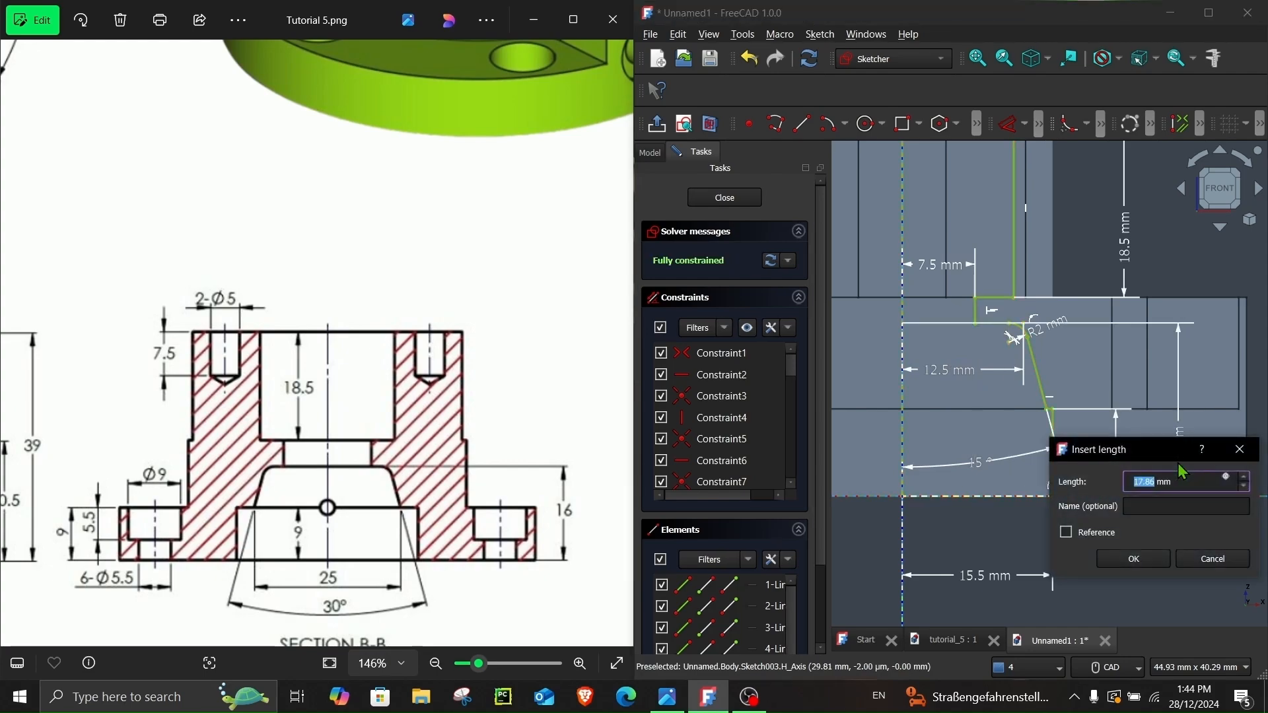
{"action": "type", "text": "16"}
{"action": "key", "text": "Return"}
- Close the finished profile sketch and cut it from the body as a 360° groove about the vertical sketch axis
{"action": "left_click", "coordinate": [1208, 12]}
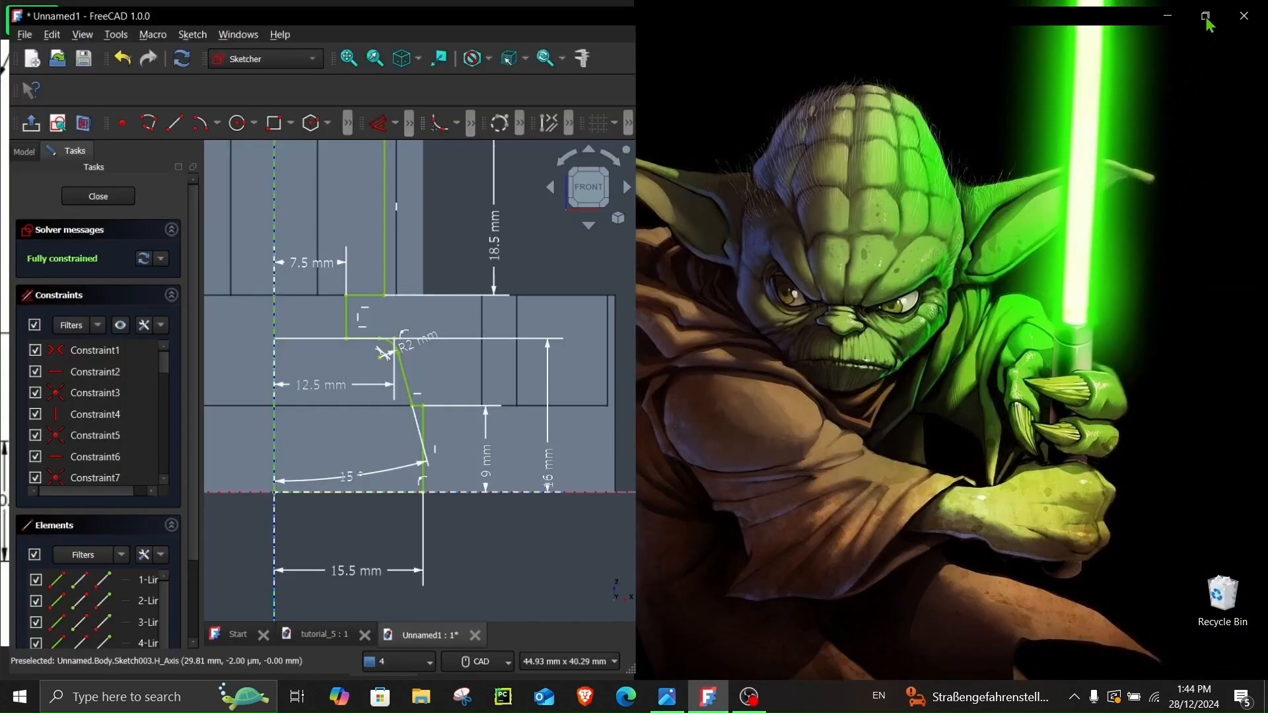
{"action": "left_click", "coordinate": [99, 192]}
{"action": "scroll", "coordinate": [521, 393], "scroll_direction": "down", "scroll_amount": 2}
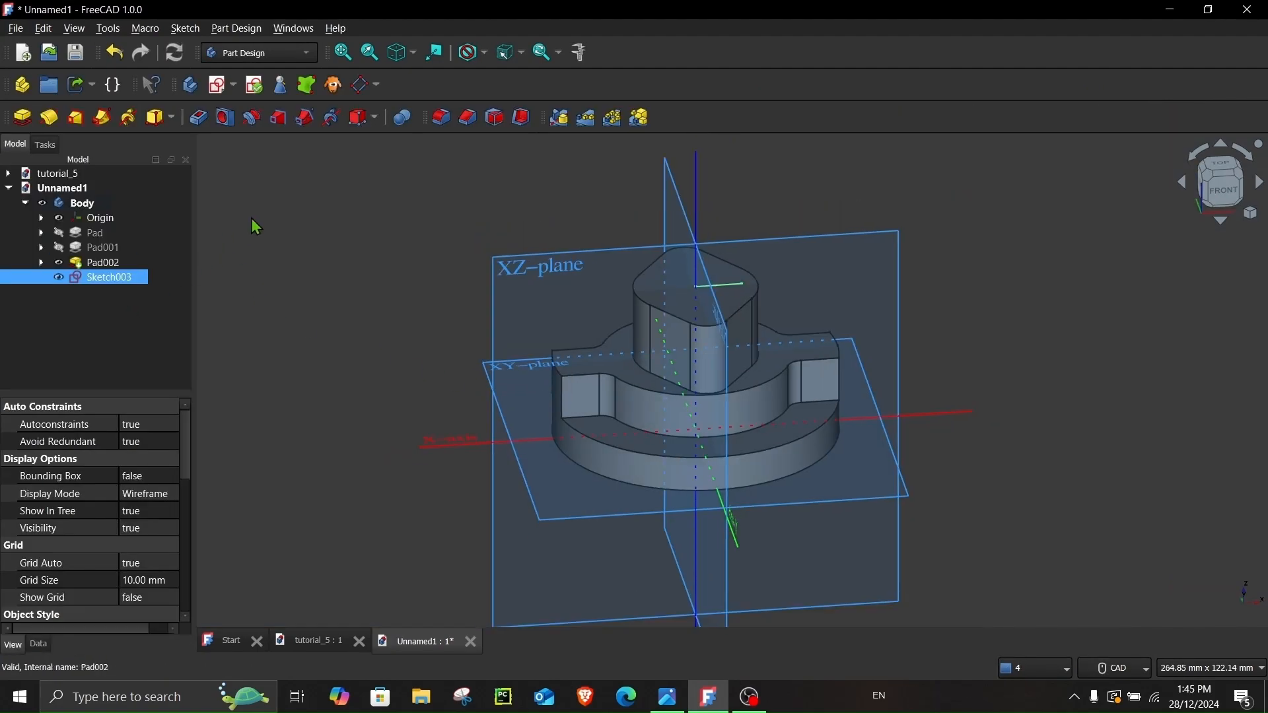
{"action": "left_click", "coordinate": [250, 126]}
{"action": "middle_click_drag", "start_coordinate": [478, 509], "coordinate": [416, 422]}
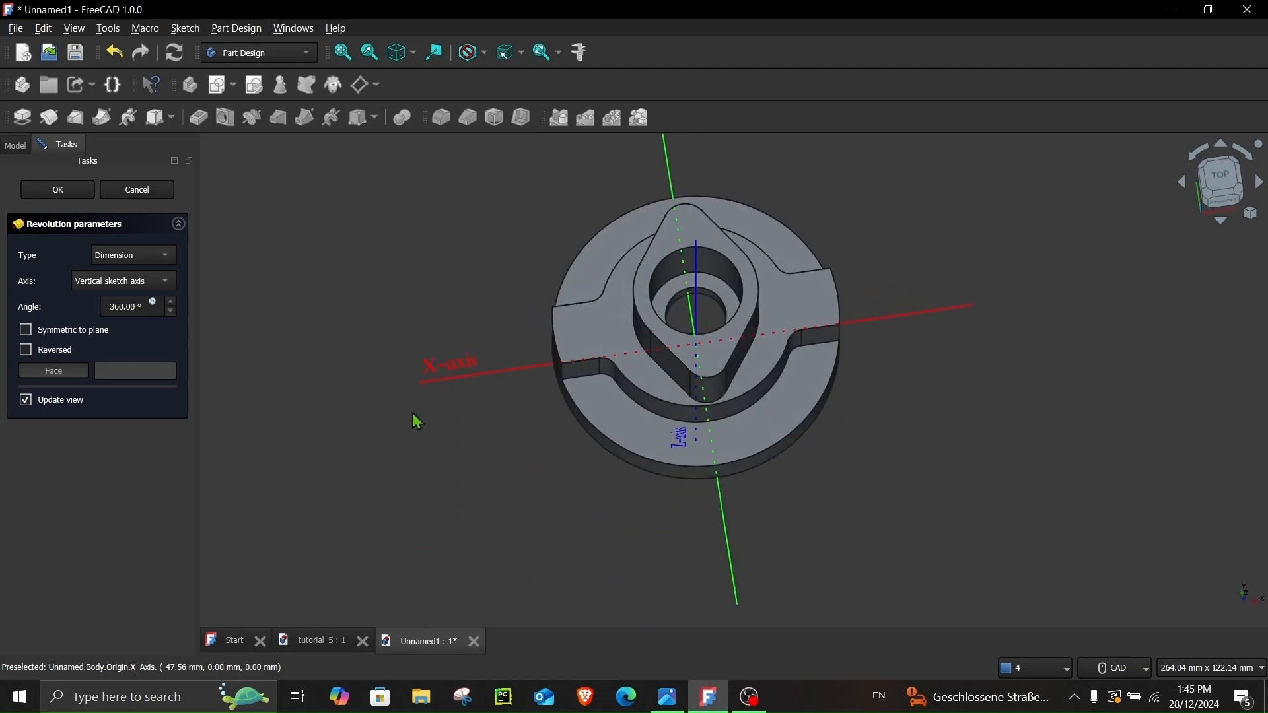
{"action": "left_click", "coordinate": [56, 190]}
- Hide the body's origin planes and axes
{"action": "left_click", "coordinate": [98, 217]}
{"action": "key", "text": "space"}
{"action": "middle_click_drag", "start_coordinate": [525, 535], "coordinate": [551, 461]}
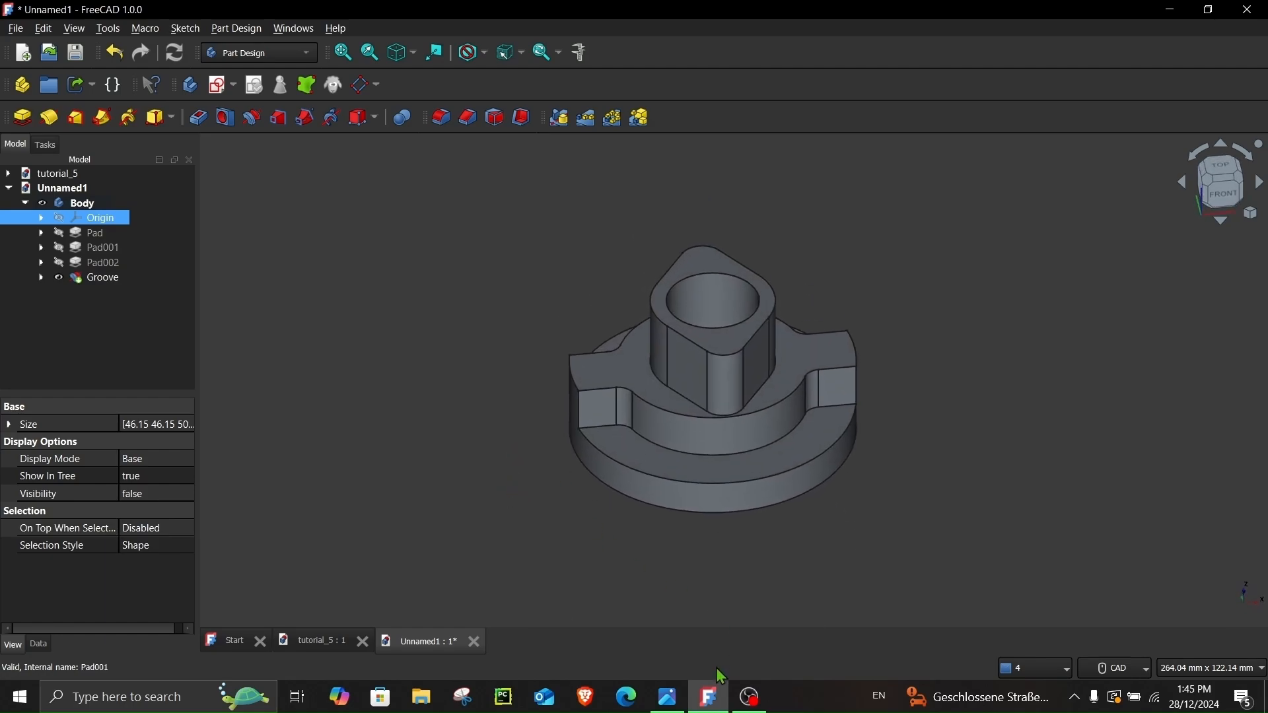
- Switch to Tutorial 5.png in the image viewer and examine the flange hole layout in the top view and both sections
{"action": "left_click", "coordinate": [672, 694]}
{"action": "left_click", "coordinate": [574, 20]}
{"action": "scroll", "coordinate": [585, 357], "scroll_direction": "down", "scroll_amount": 5}
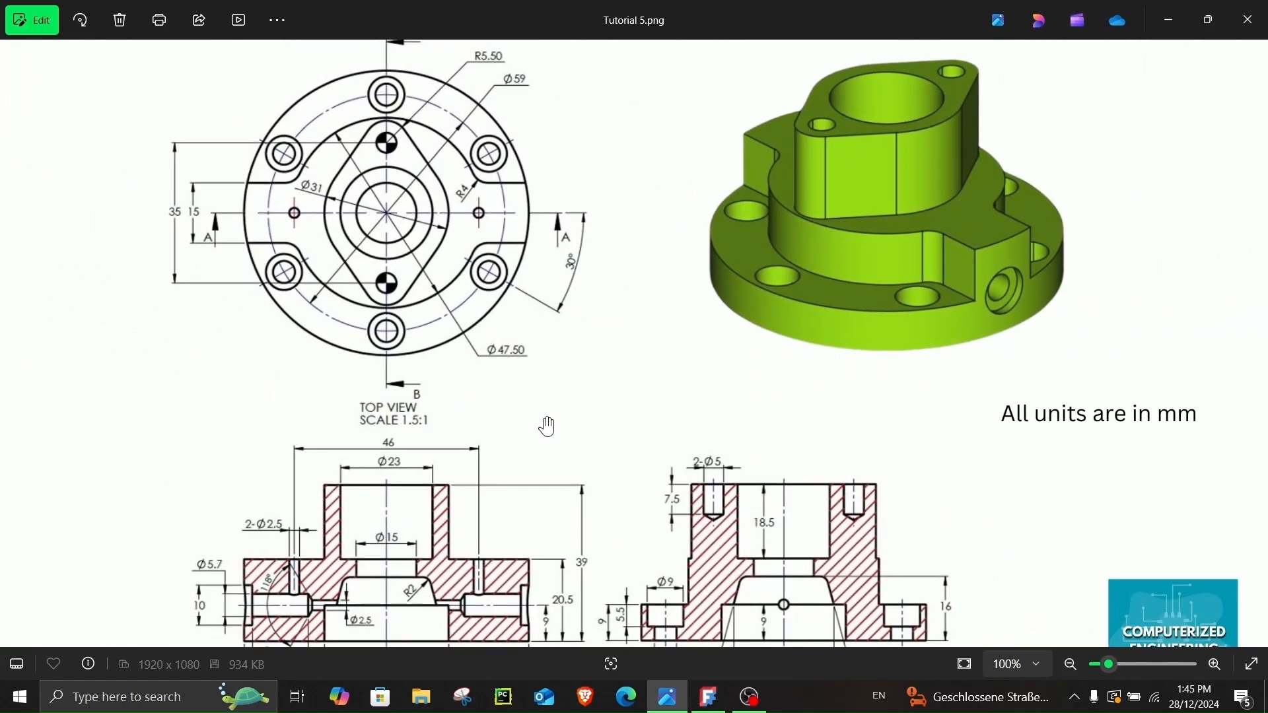
{"action": "scroll", "coordinate": [286, 251], "scroll_direction": "up", "scroll_amount": 2}
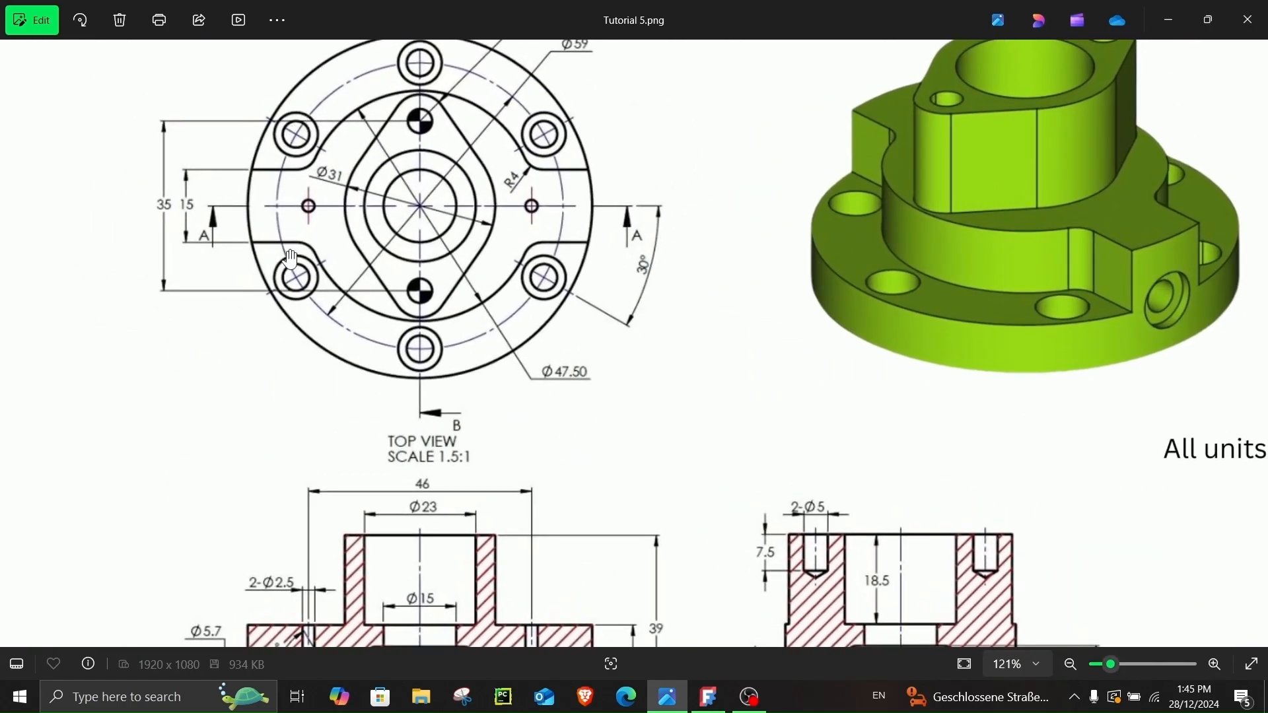
{"action": "left_click_drag", "start_coordinate": [529, 203], "coordinate": [535, 267]}
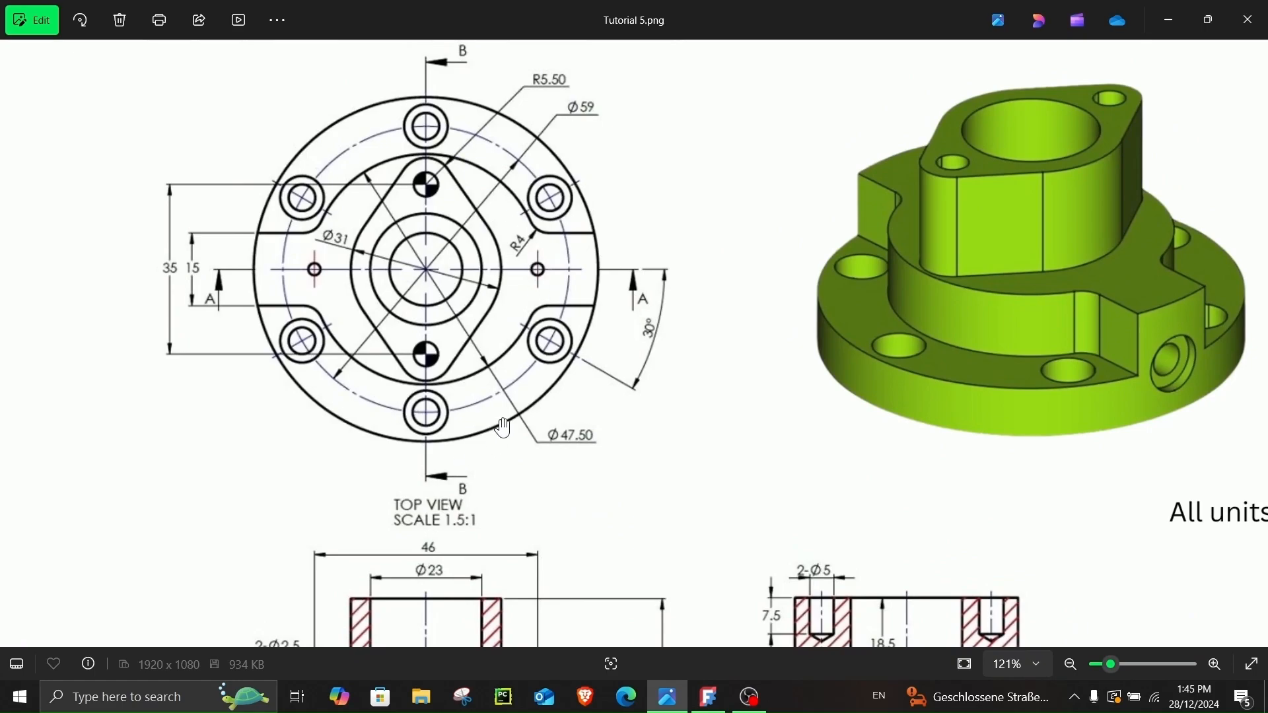
{"action": "left_click_drag", "start_coordinate": [580, 499], "coordinate": [587, 243]}
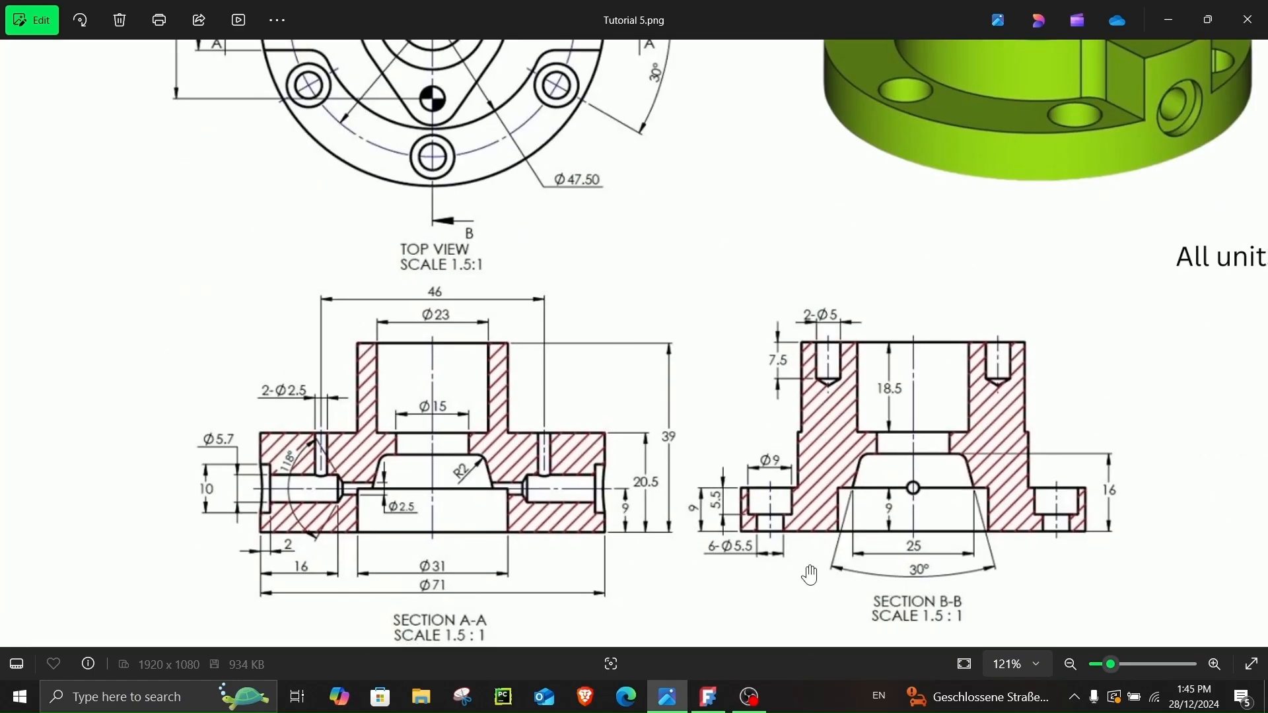
{"action": "scroll", "coordinate": [808, 574], "scroll_direction": "up", "scroll_amount": 5}
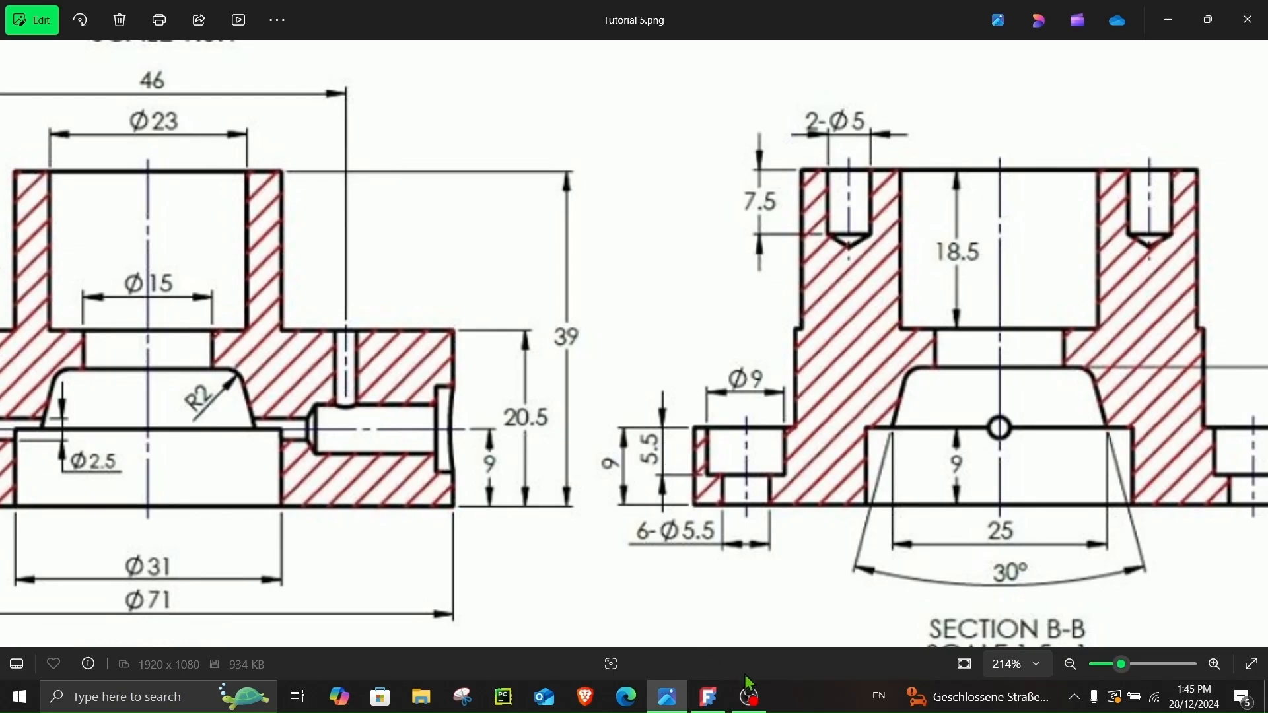
- Switch back to FreeCAD and start a new sketch on the lower flange's upper face
{"action": "left_click", "coordinate": [708, 696]}
{"action": "left_click", "coordinate": [758, 470]}
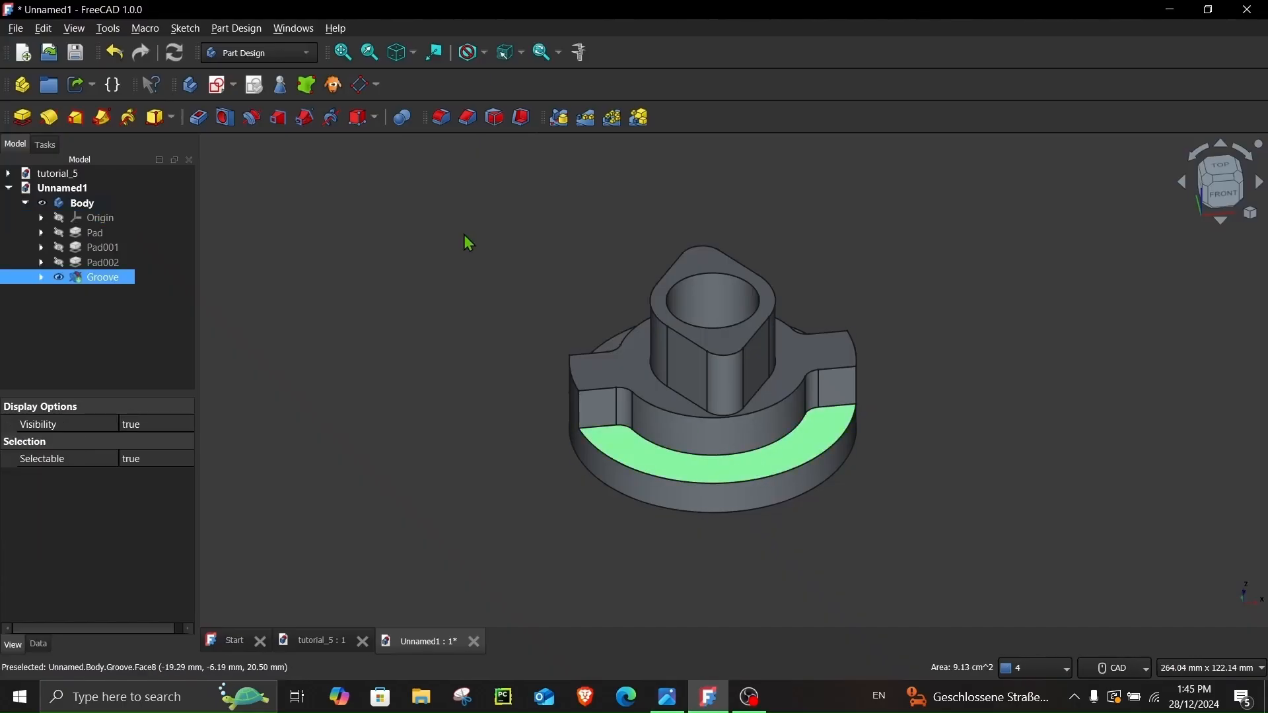
{"action": "left_click", "coordinate": [645, 467]}
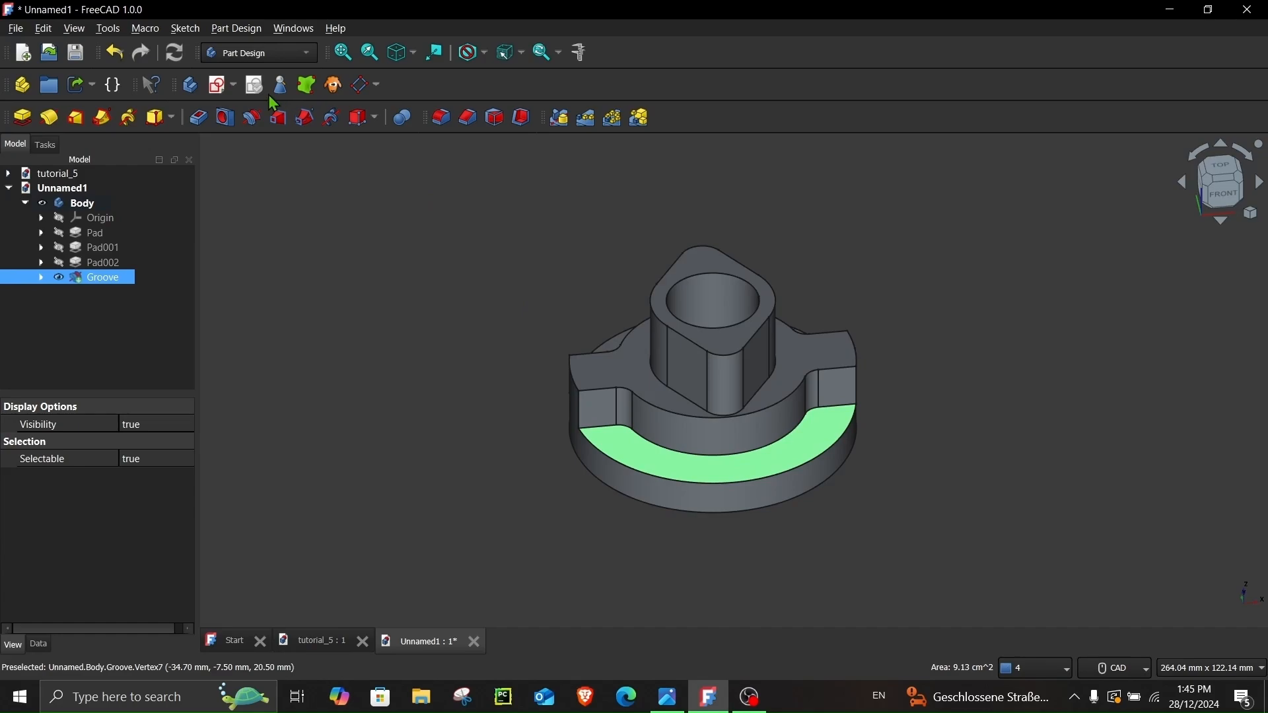
{"action": "left_click", "coordinate": [189, 85]}
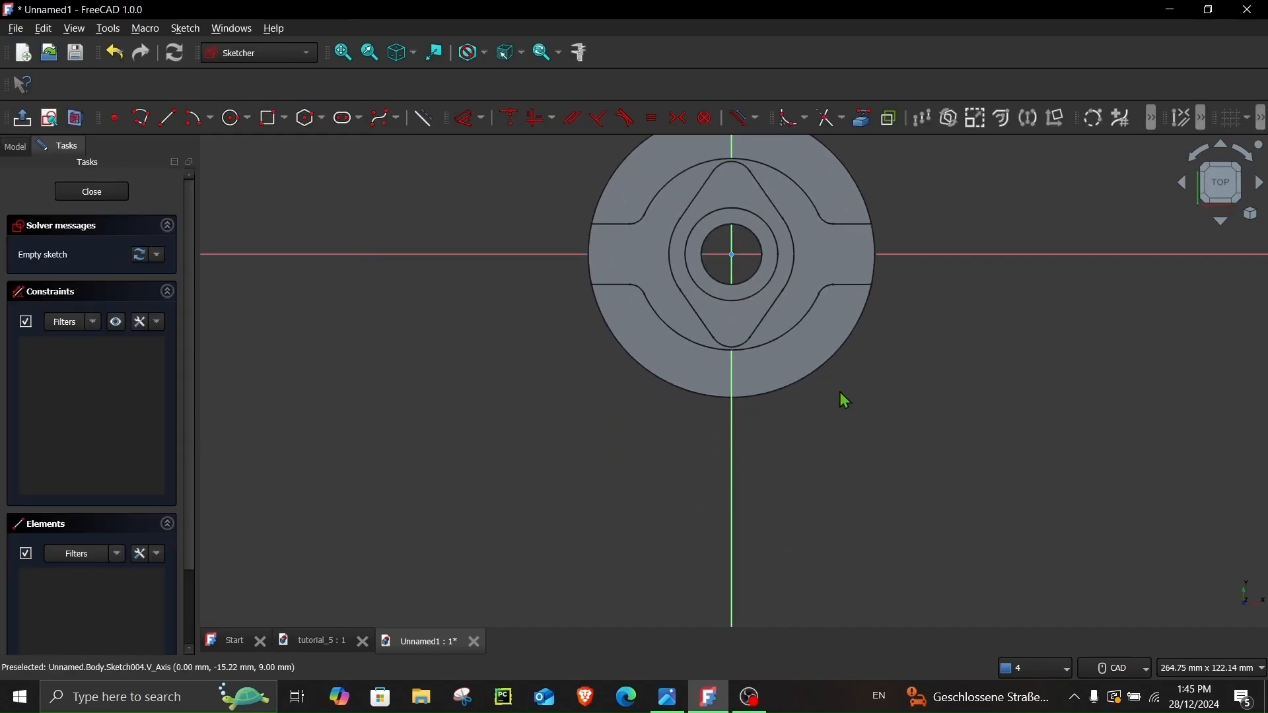
- Check the bolt-hole layout in the drawing and sketch two concentric circles, about 8 mm and 5.2 mm in diameter, on the vertical axis within the flange ring
{"action": "key", "text": "alt+Tab"}
{"action": "left_click_drag", "start_coordinate": [360, 286], "coordinate": [545, 569]}
{"action": "left_click_drag", "start_coordinate": [411, 250], "coordinate": [505, 519]}
{"action": "left_click_drag", "start_coordinate": [478, 366], "coordinate": [465, 509]}
{"action": "scroll", "coordinate": [466, 508], "scroll_direction": "down", "scroll_amount": 2}
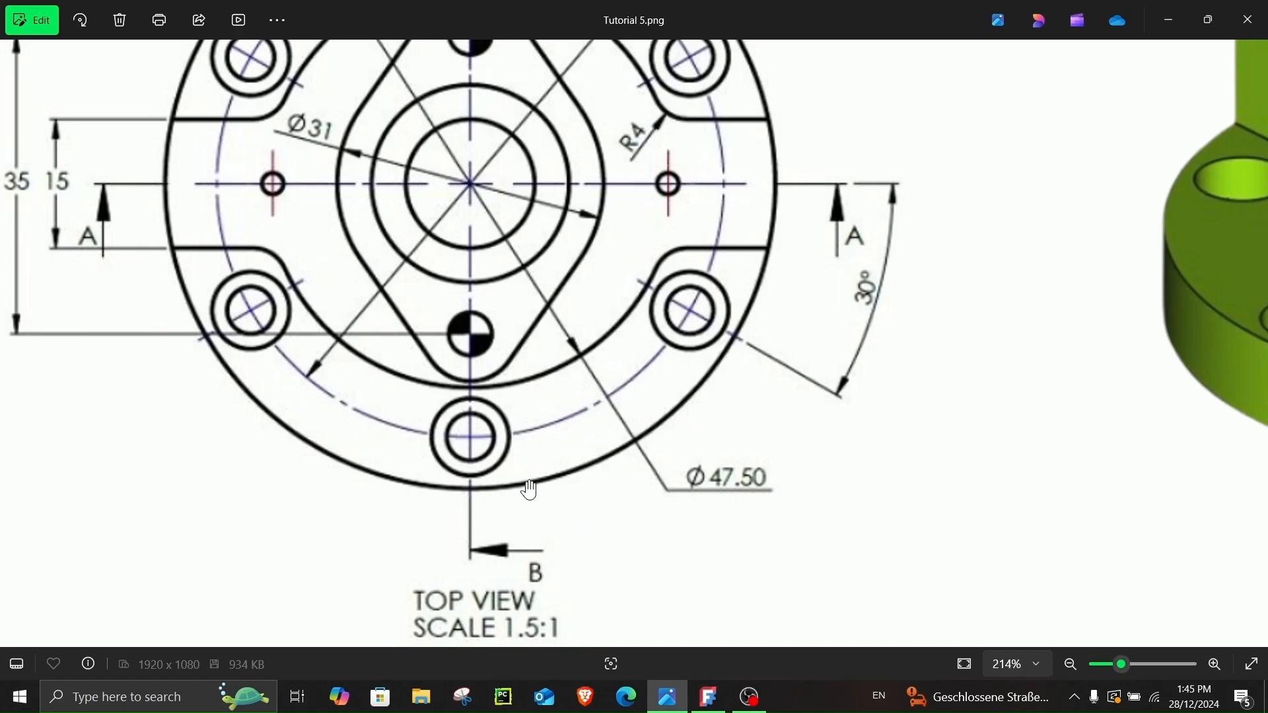
{"action": "left_click", "coordinate": [709, 697]}
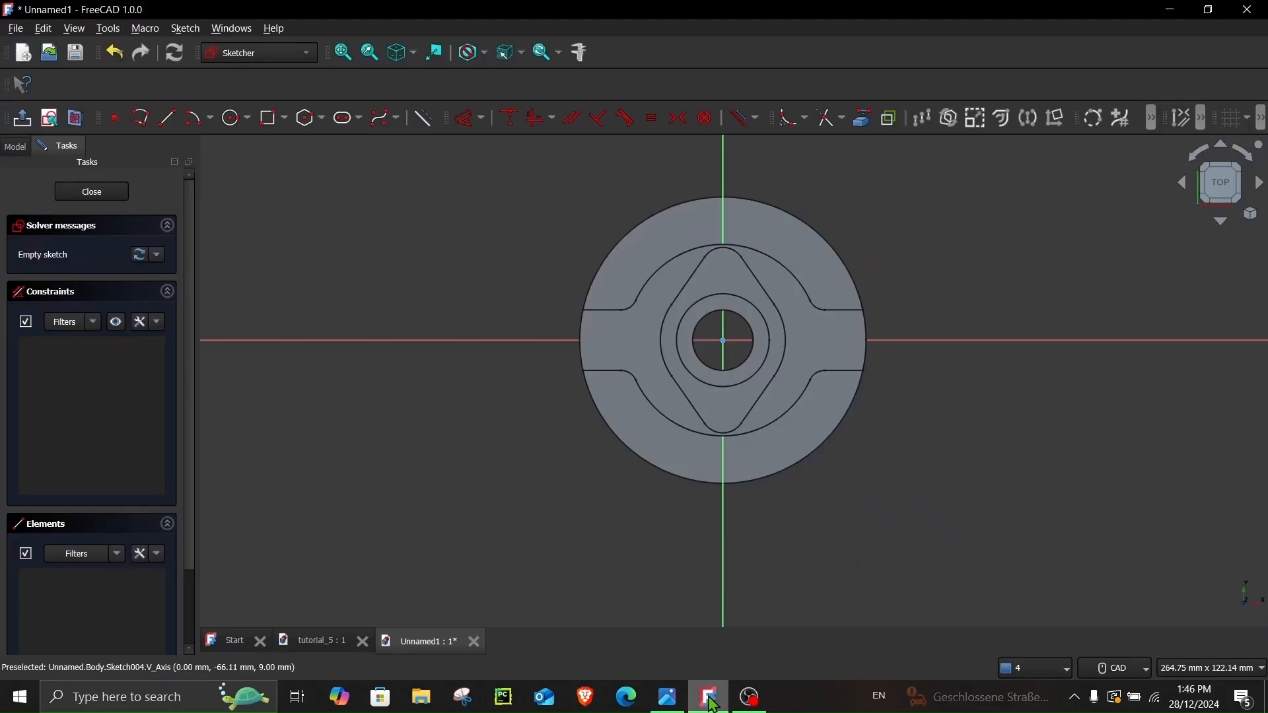
{"action": "scroll", "coordinate": [739, 451], "scroll_direction": "up", "scroll_amount": 2}
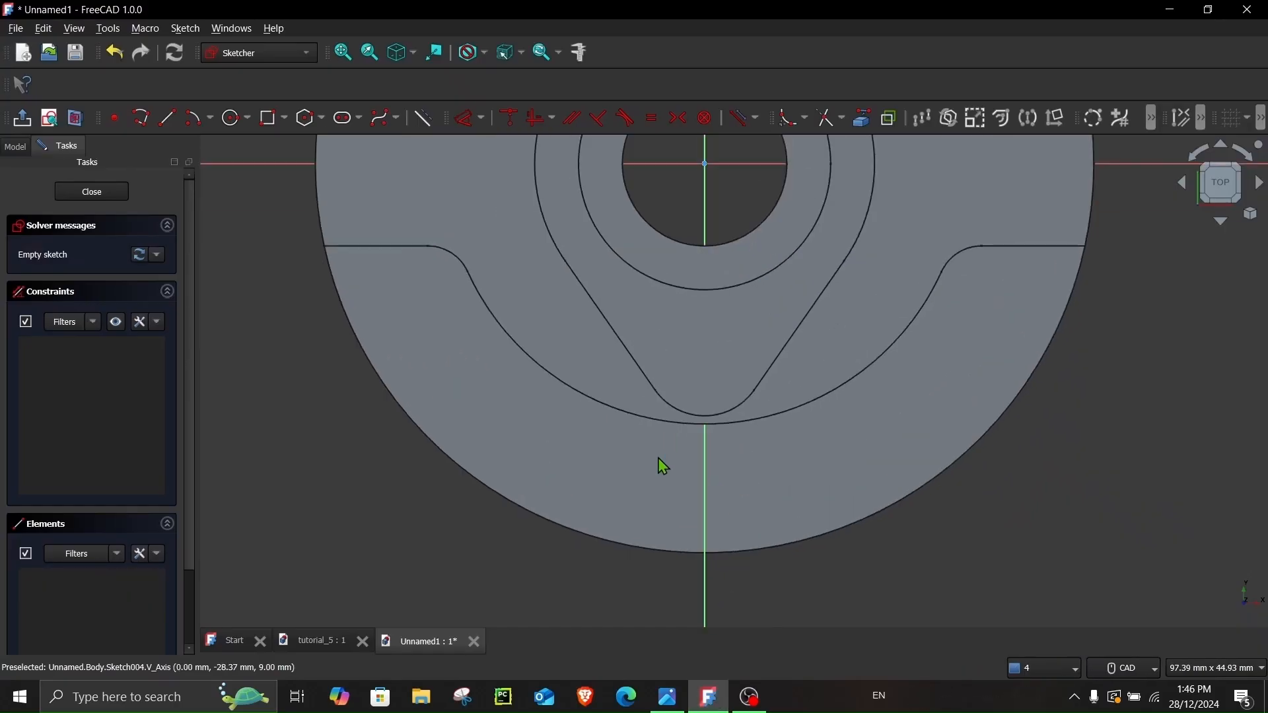
{"action": "left_click", "coordinate": [235, 117]}
{"action": "left_click", "coordinate": [705, 498]}
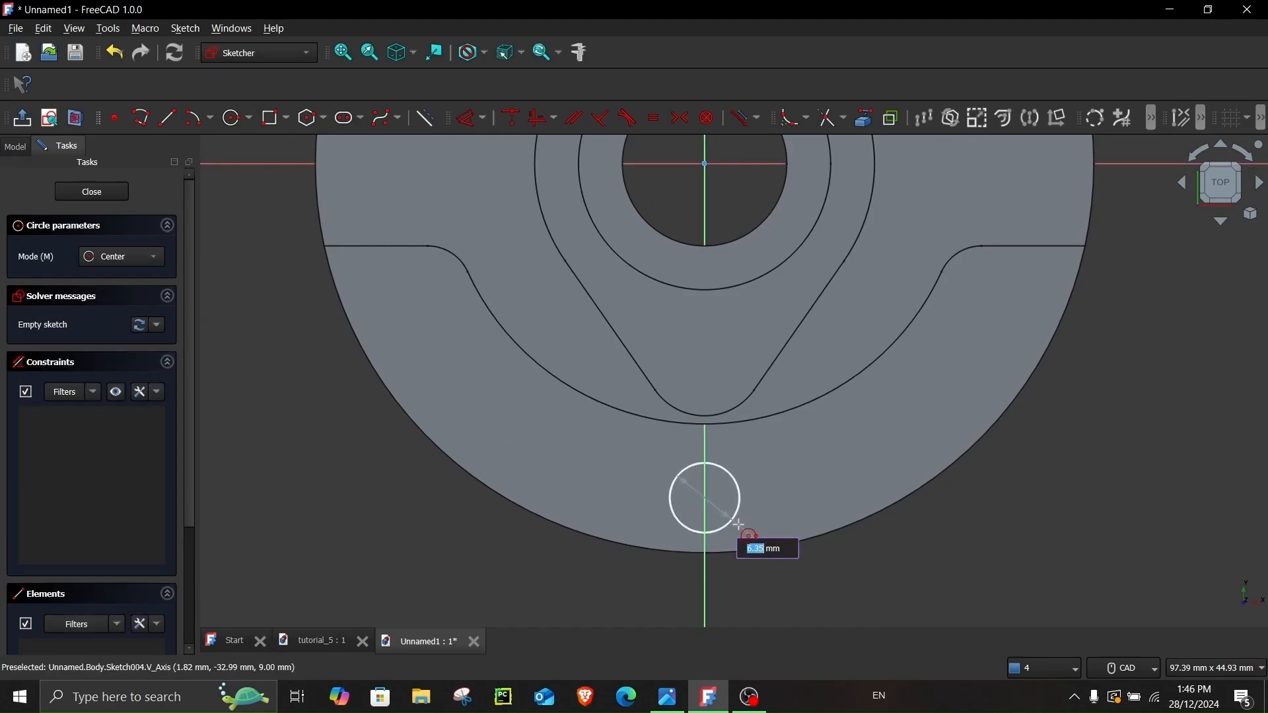
{"action": "left_click", "coordinate": [739, 525]}
{"action": "left_click", "coordinate": [706, 497]}
{"action": "left_click", "coordinate": [726, 518]}
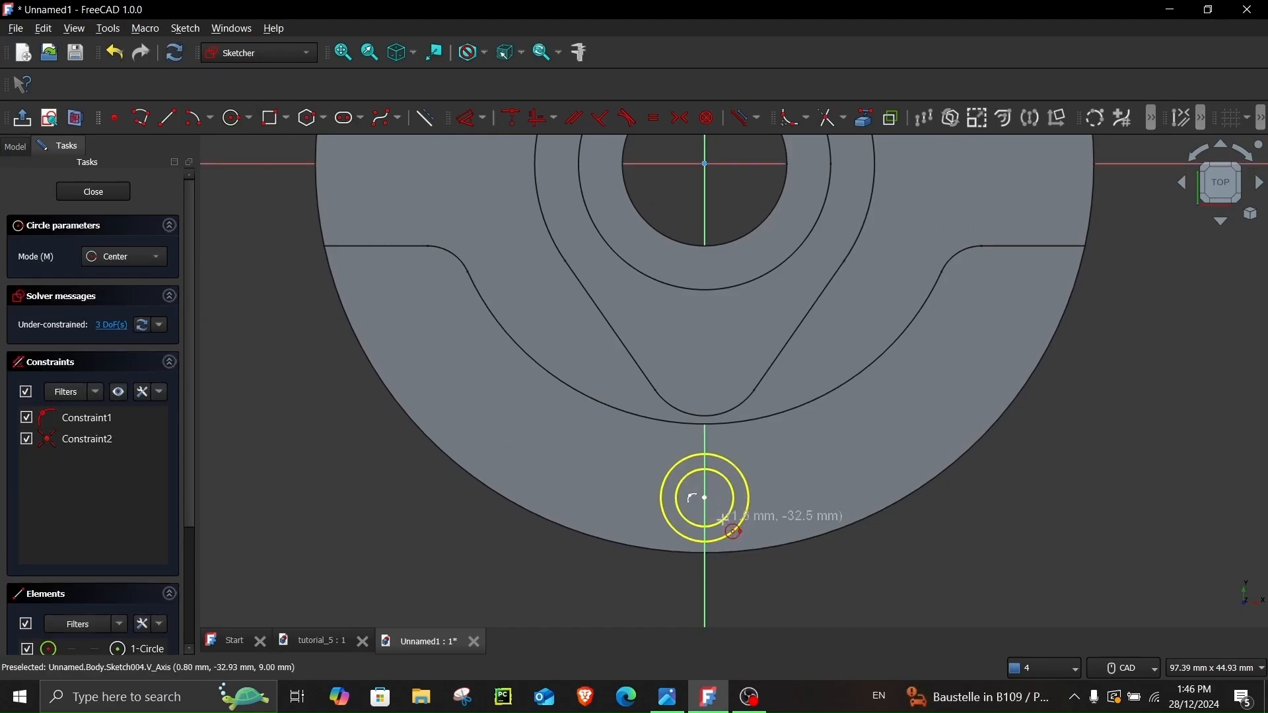
- Look up the counterbore size in section B-B and set the outer circle's diameter to 9 mm
{"action": "left_click", "coordinate": [668, 696]}
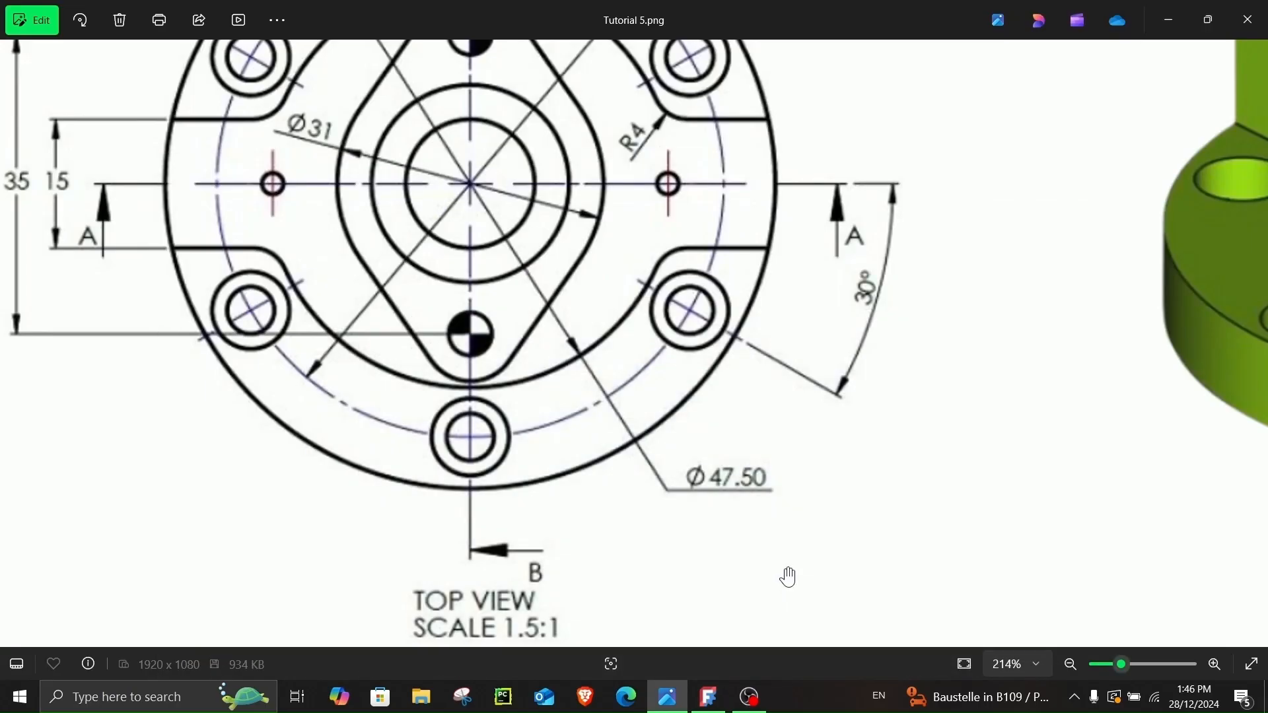
{"action": "left_click_drag", "start_coordinate": [828, 594], "coordinate": [678, 360]}
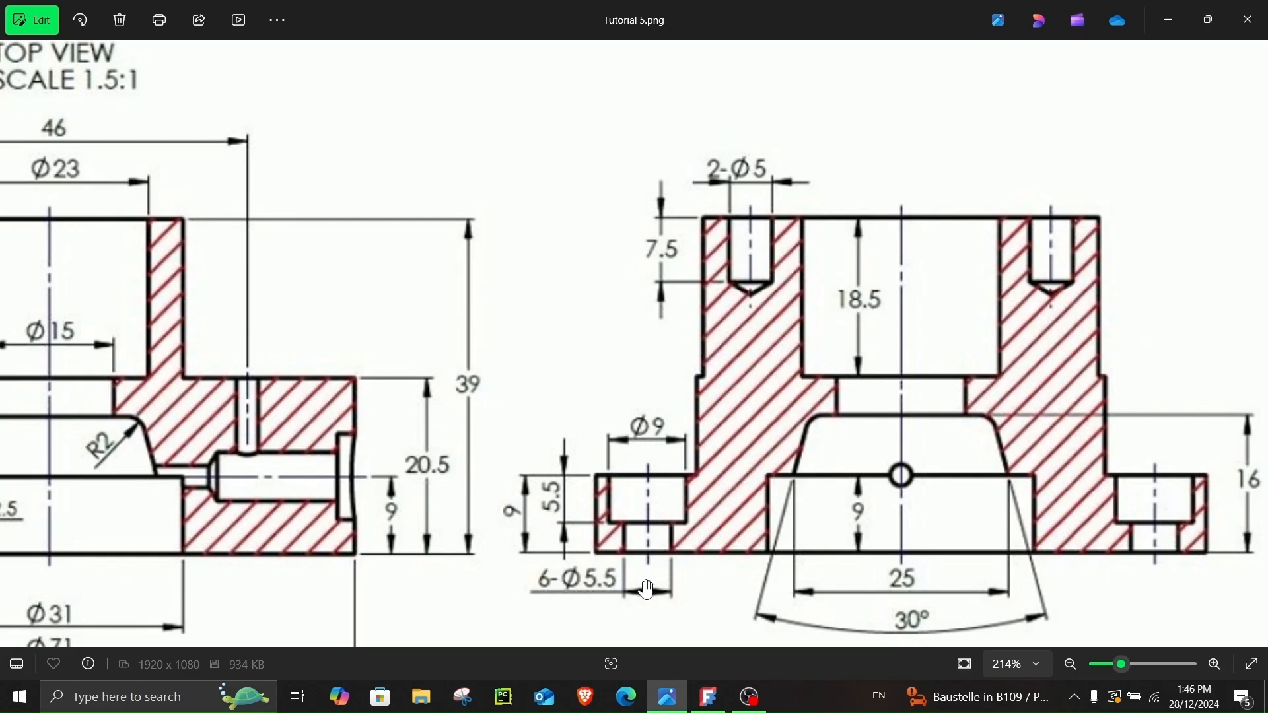
{"action": "left_click", "coordinate": [1168, 20]}
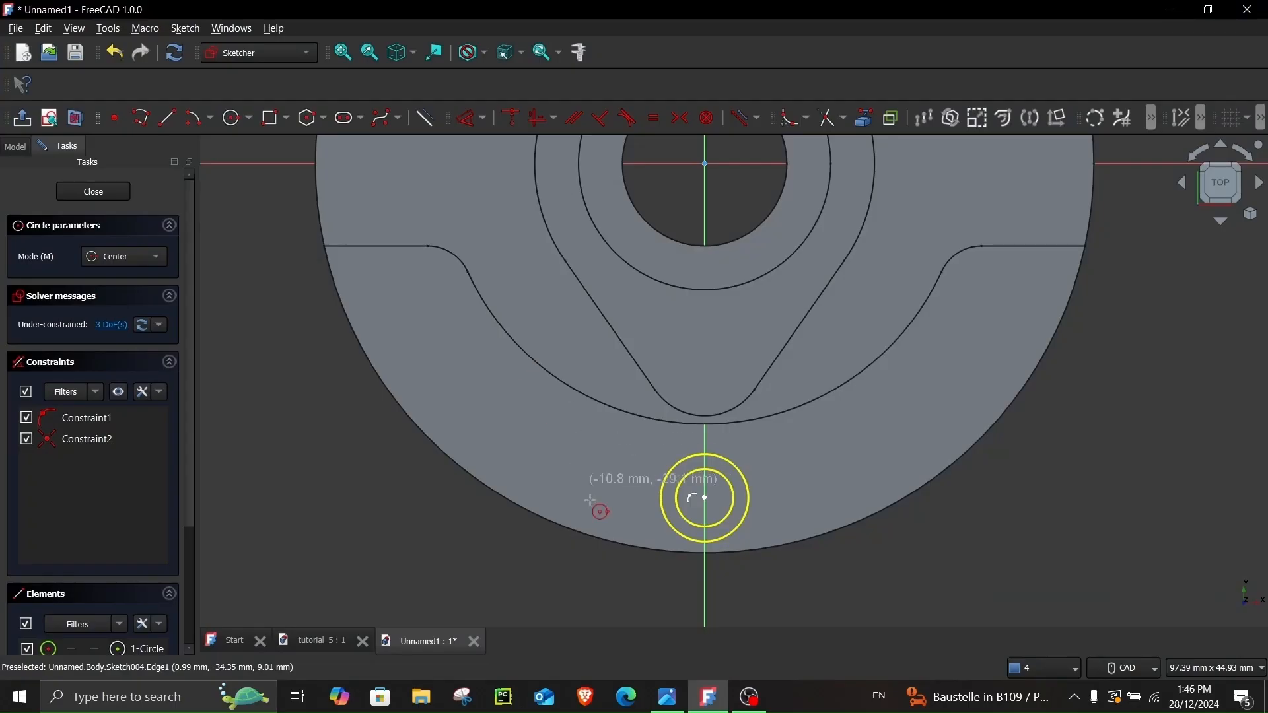
{"action": "left_click", "coordinate": [470, 129]}
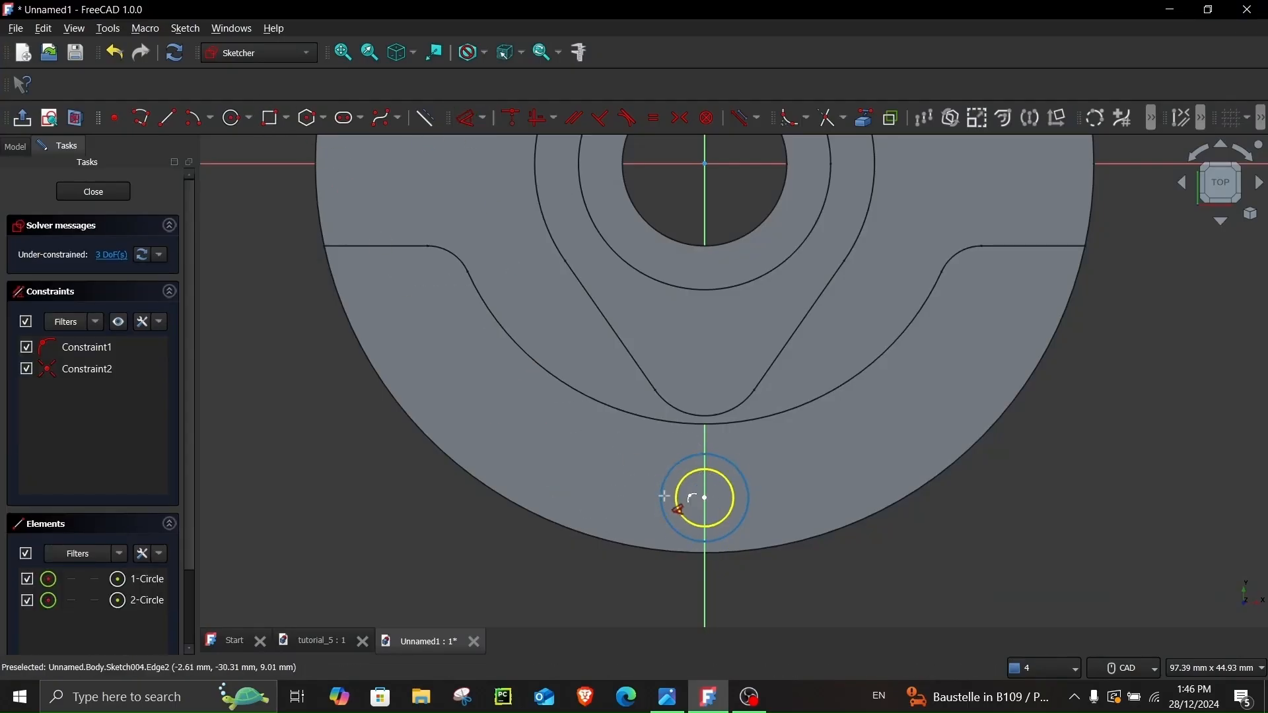
{"action": "left_click", "coordinate": [687, 500]}
{"action": "left_click", "coordinate": [599, 490]}
{"action": "type", "text": "9"}
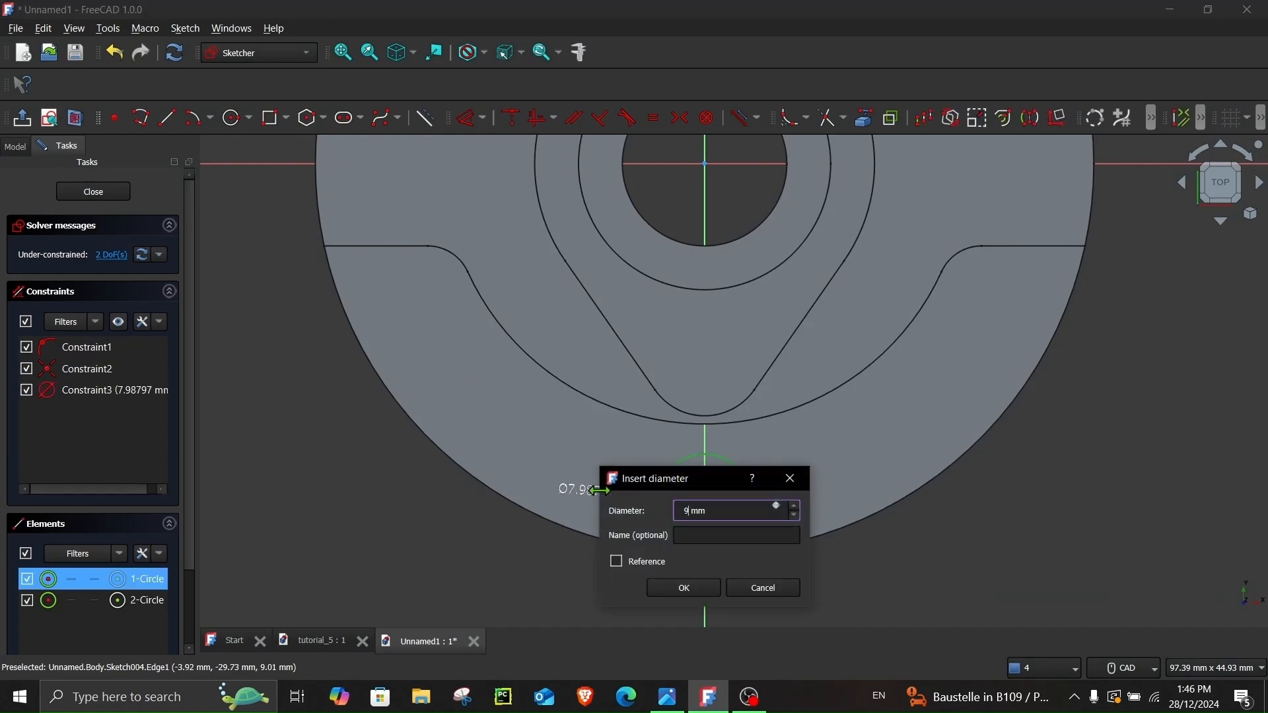
{"action": "key", "text": "Return"}
- Set the inner circle's diameter to 5.5 mm
{"action": "left_click", "coordinate": [681, 512]}
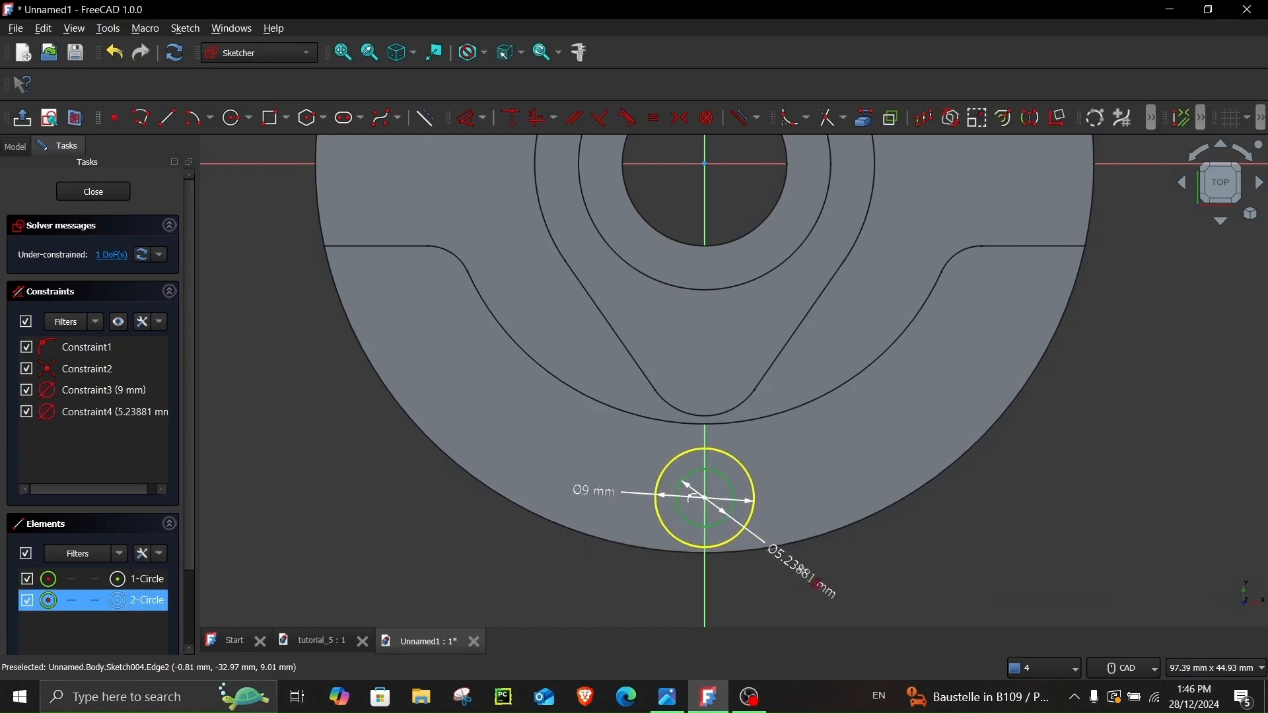
{"action": "left_click", "coordinate": [823, 583]}
{"action": "type", "text": "5.5"}
{"action": "key", "text": "Return"}
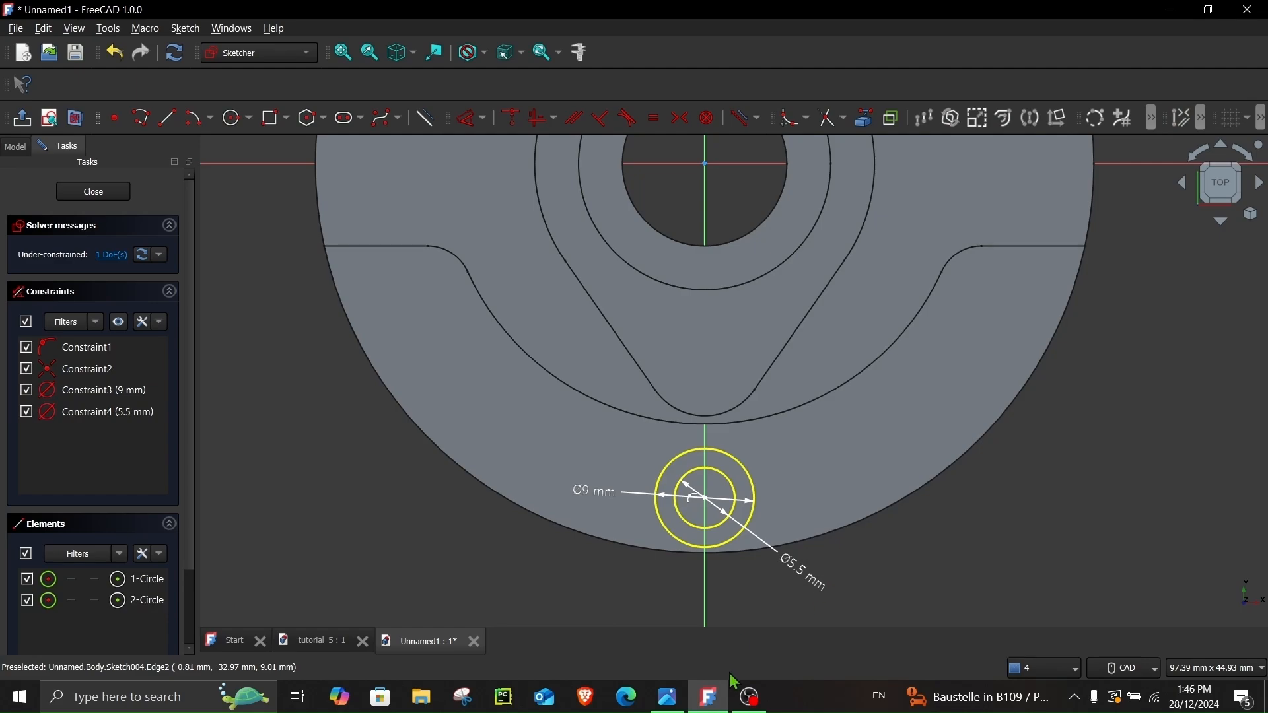
- Check the bolt circle in the drawing, set the circles' centre 59/2 mm vertically from the origin, and close the sketch
{"action": "left_click", "coordinate": [667, 697]}
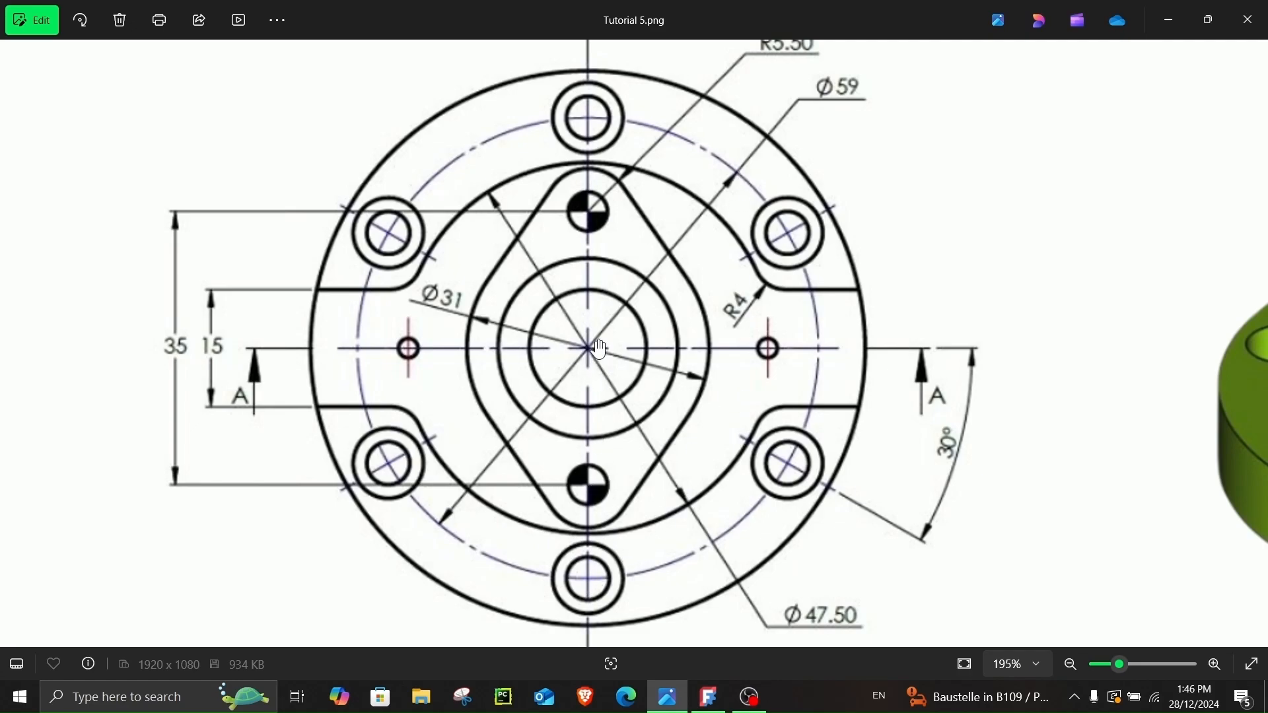
{"action": "left_click", "coordinate": [708, 697]}
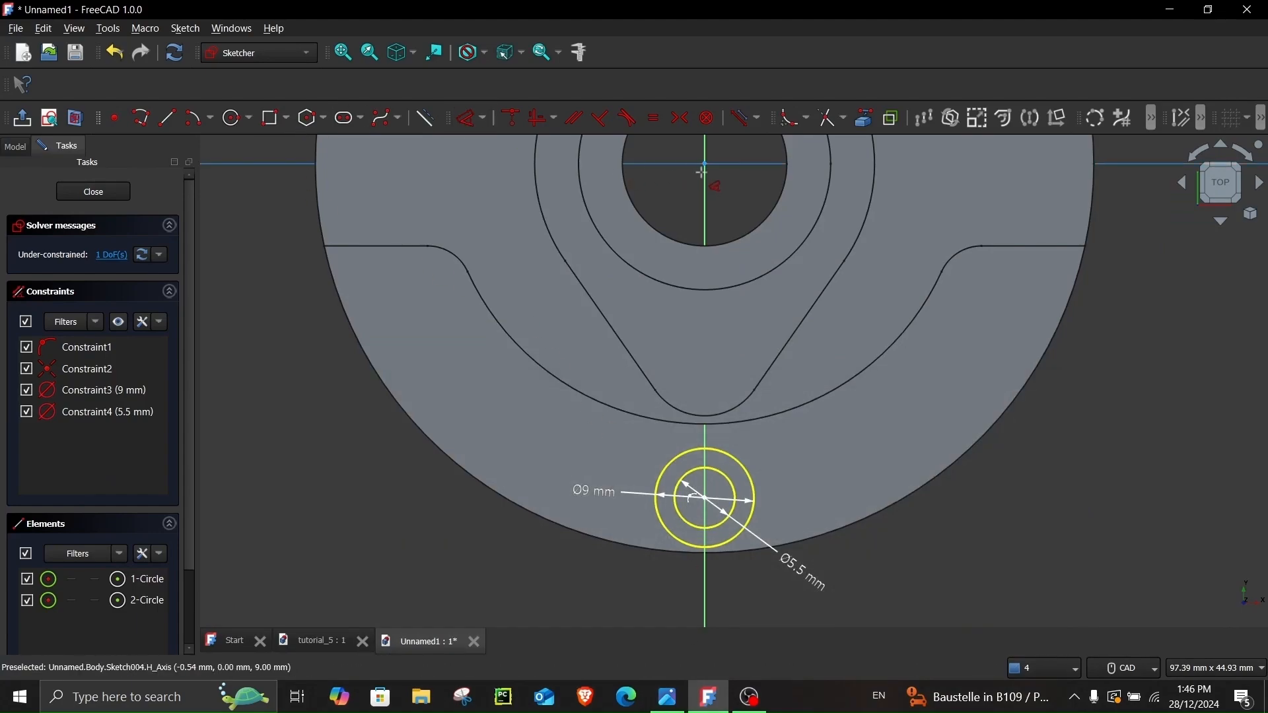
{"action": "left_click", "coordinate": [705, 499]}
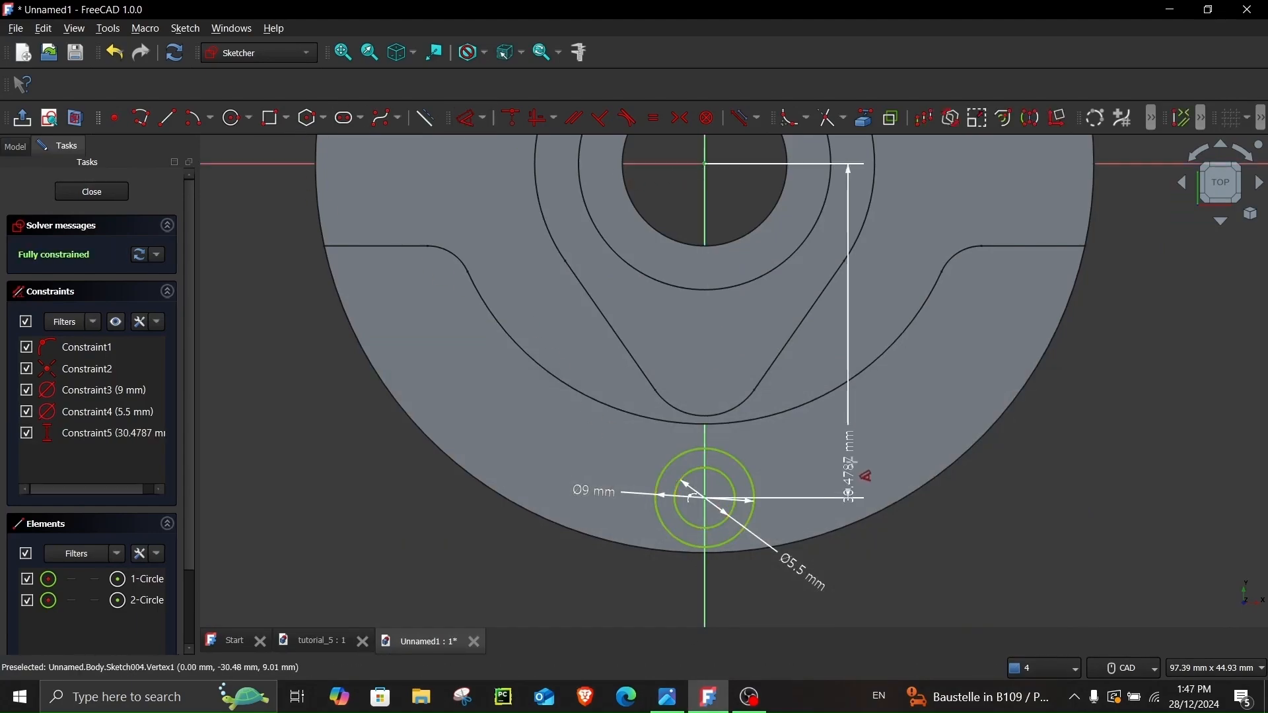
{"action": "left_click", "coordinate": [870, 459]}
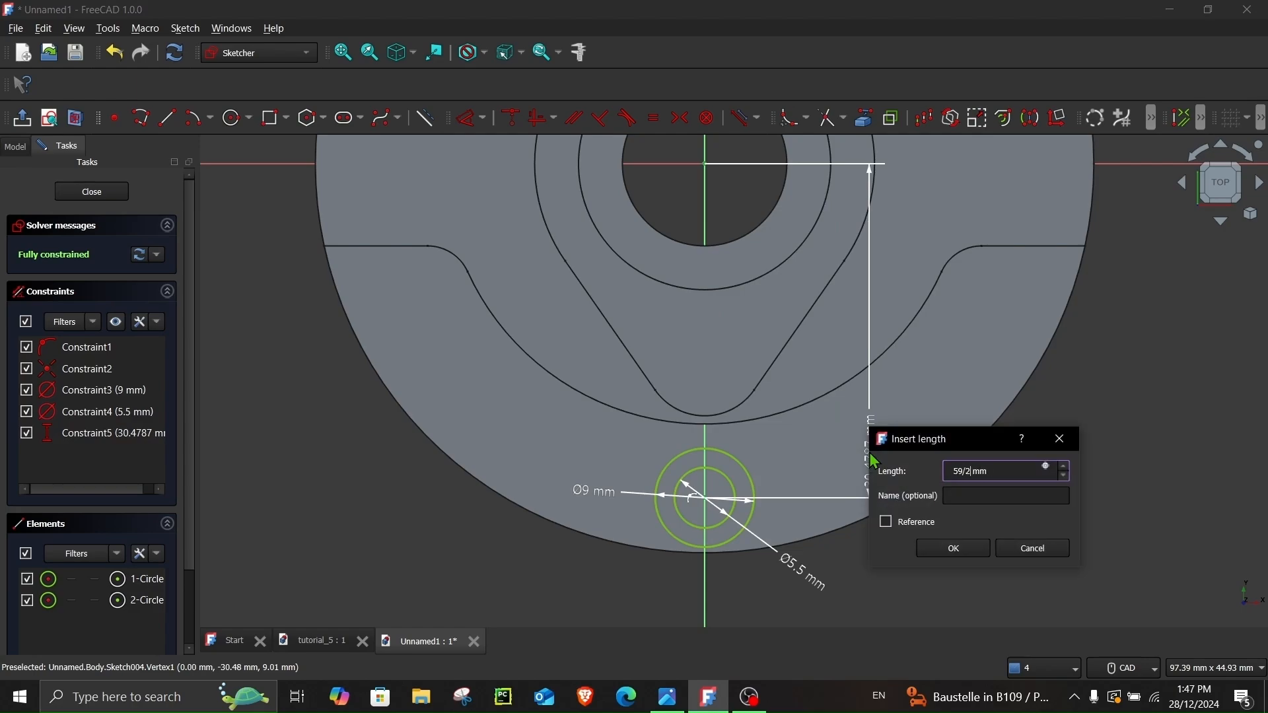
{"action": "key", "text": "Return"}
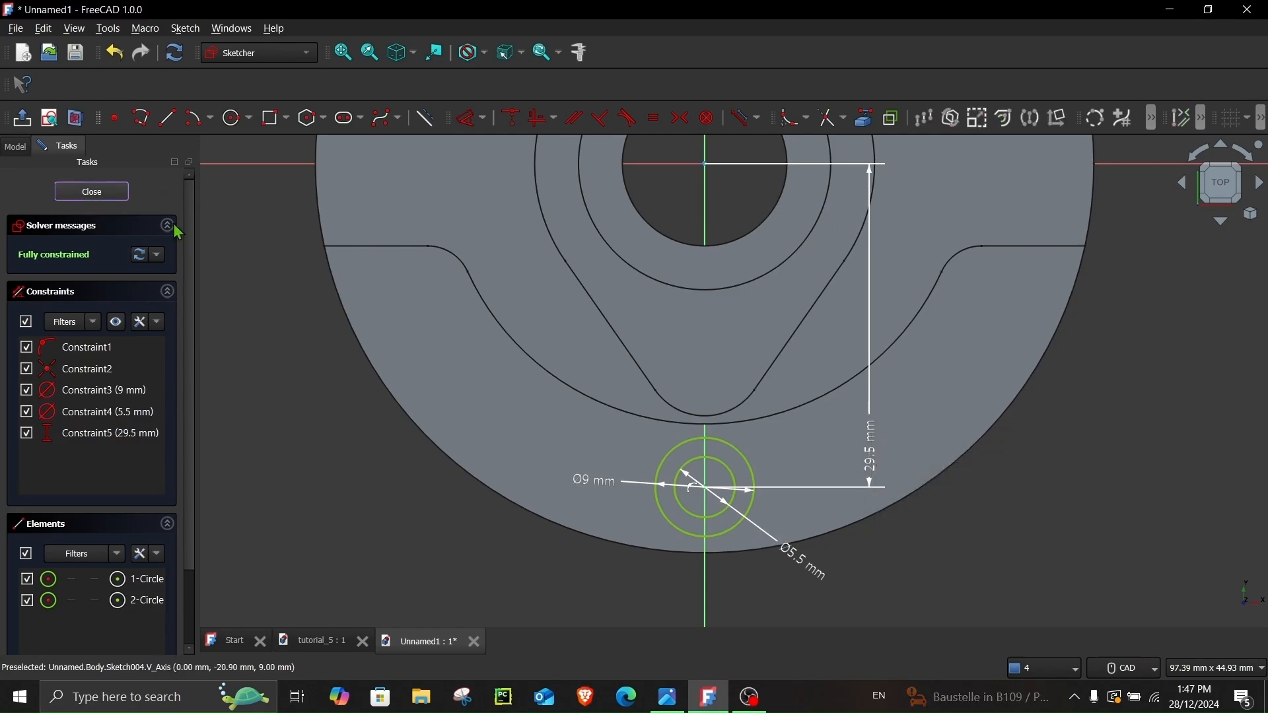
{"action": "left_click", "coordinate": [92, 192]}
- Pocket the sketch's 9 mm circle to the counterbore depth of 5.5 mm given in section B-B of the drawing
{"action": "middle_click_drag", "start_coordinate": [632, 430], "coordinate": [632, 448]}
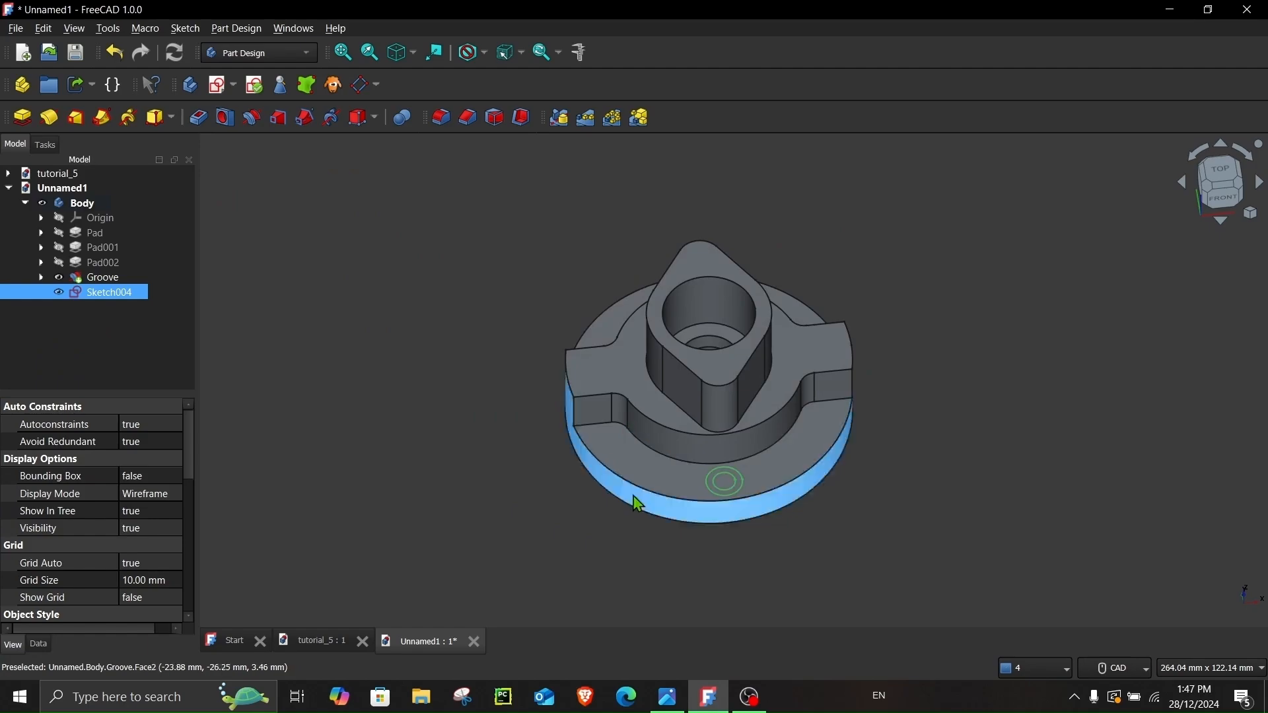
{"action": "scroll", "coordinate": [741, 525], "scroll_direction": "up", "scroll_amount": 4}
{"action": "scroll", "coordinate": [569, 552], "scroll_direction": "down", "scroll_amount": 2}
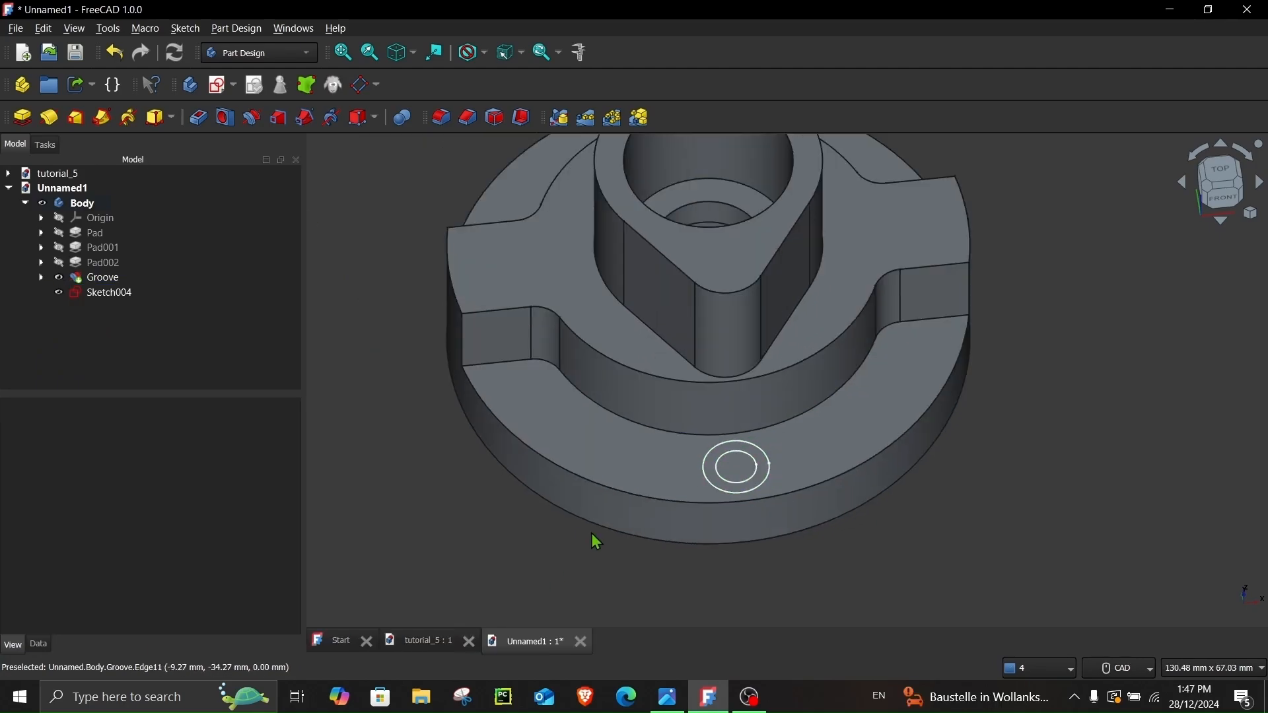
{"action": "scroll", "coordinate": [708, 464], "scroll_direction": "up", "scroll_amount": 2}
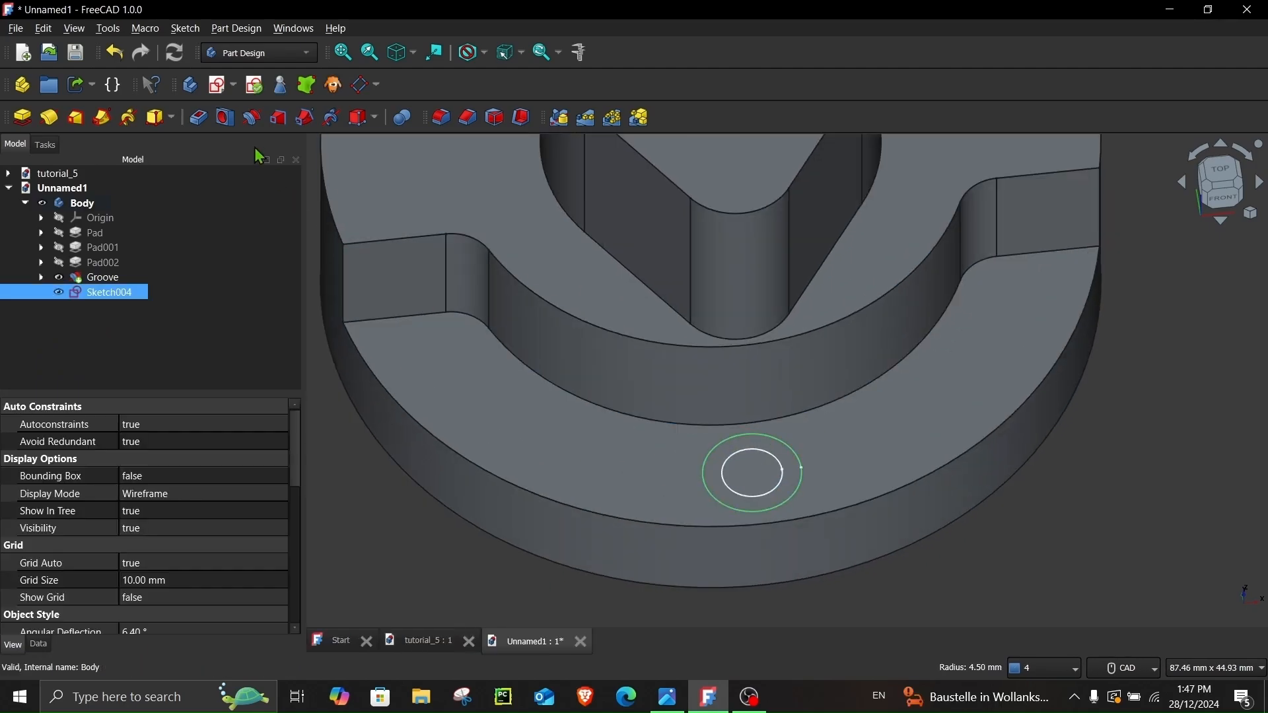
{"action": "left_click", "coordinate": [198, 119]}
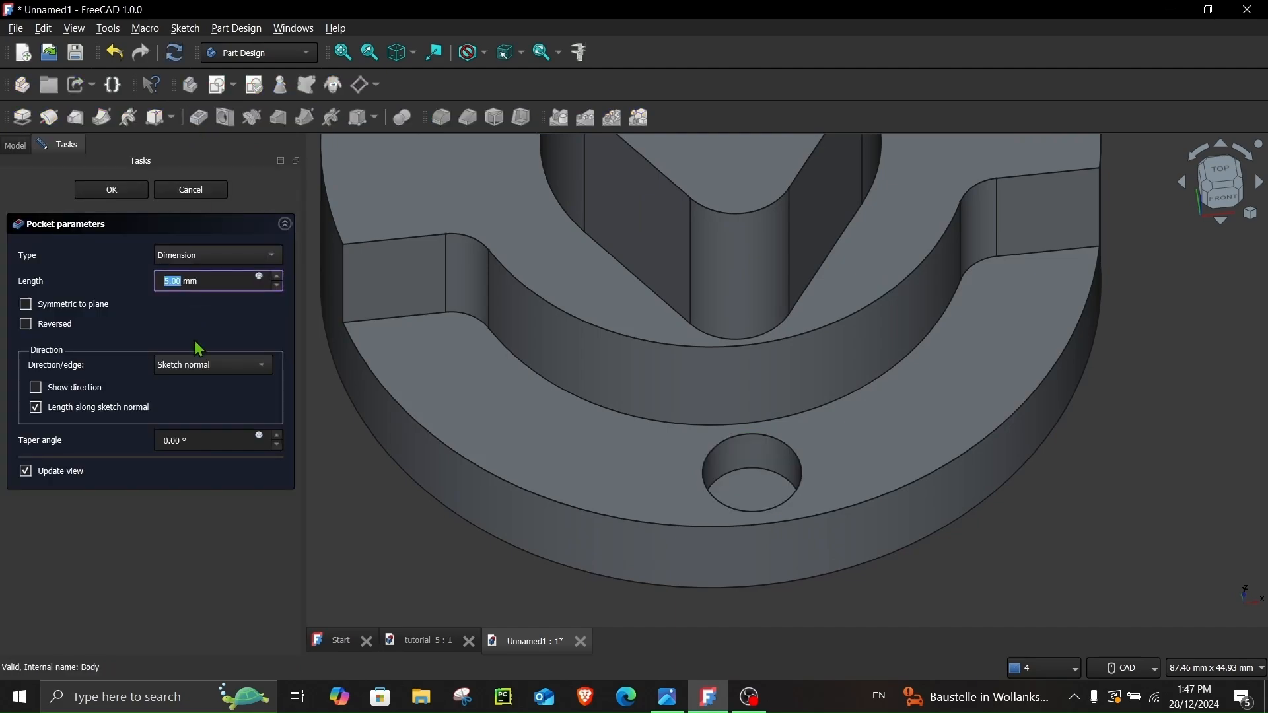
{"action": "left_click", "coordinate": [667, 702]}
{"action": "mouse_move", "coordinate": [784, 573]}
{"action": "left_mouse_down"}
{"action": "mouse_move", "coordinate": [288, 306]}
{"action": "mouse_move", "coordinate": [271, 283]}
{"action": "left_mouse_up"}
{"action": "left_click_drag", "start_coordinate": [567, 526], "coordinate": [554, 251]}
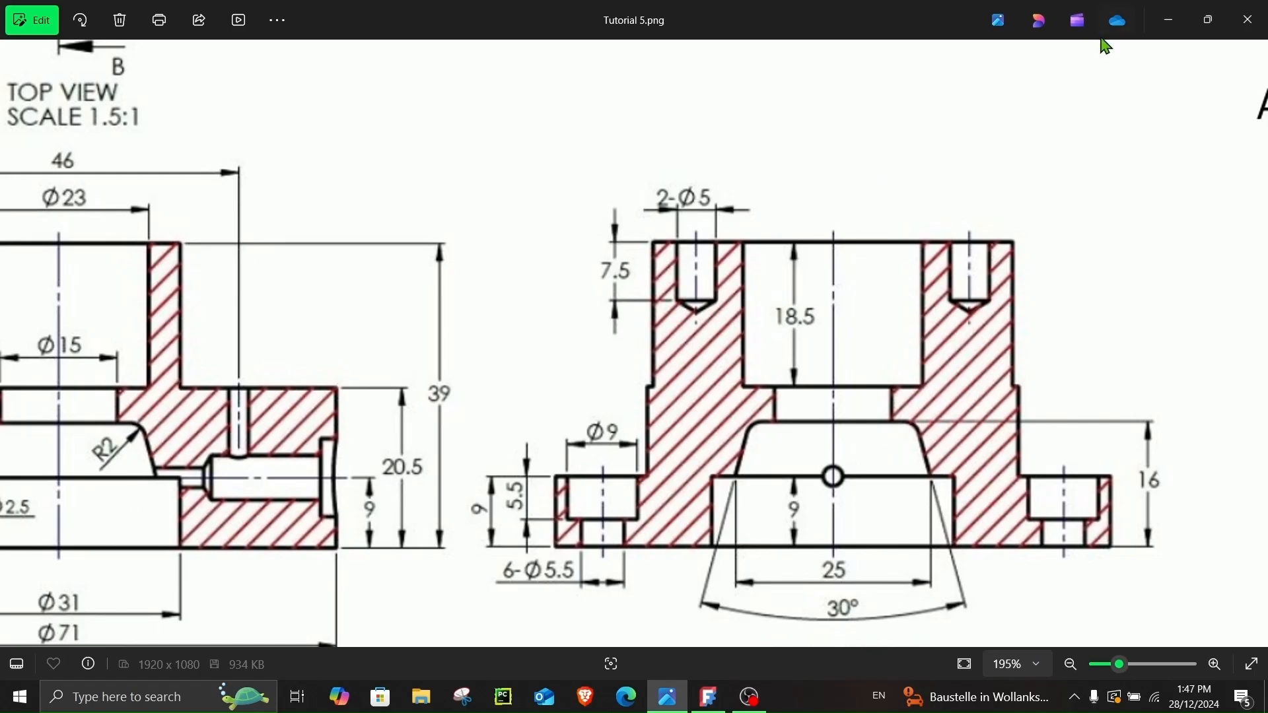
{"action": "left_click", "coordinate": [1168, 19]}
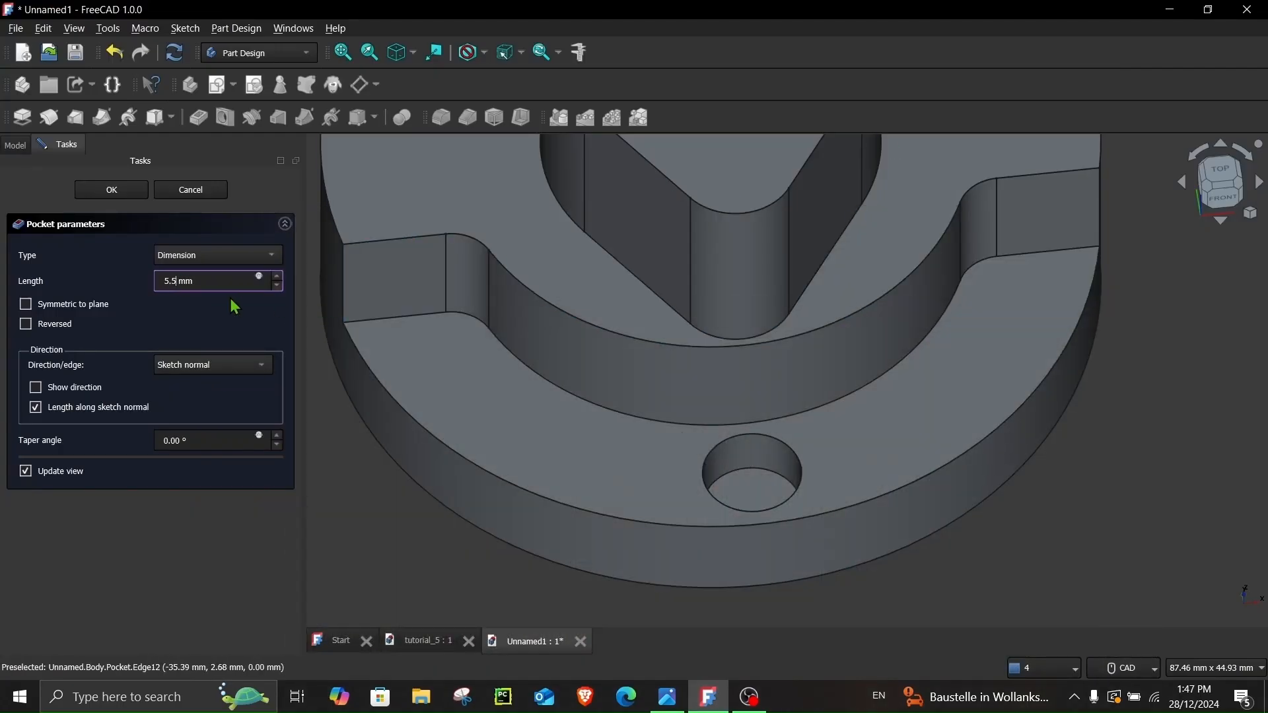
{"action": "key", "text": "Return"}
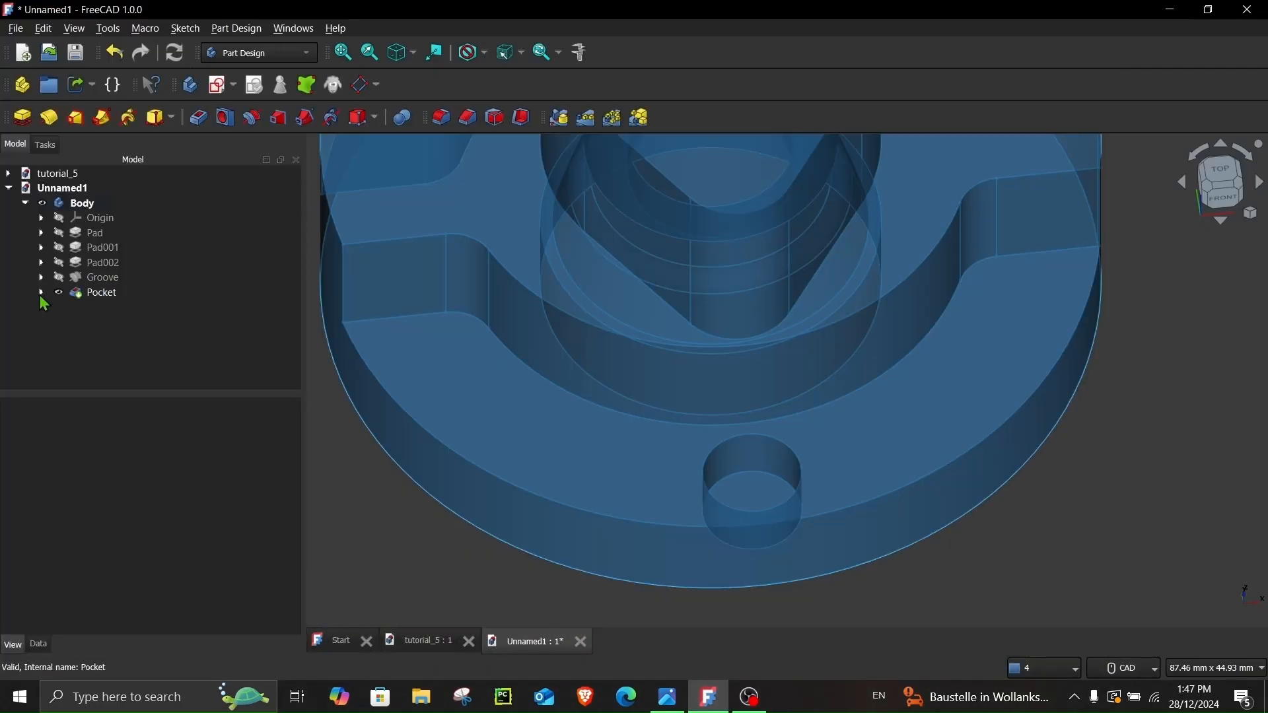
- Show the counterbore sketch again and pocket its 5.5 mm inner circle through all
{"action": "left_click", "coordinate": [117, 305]}
{"action": "key", "text": "space"}
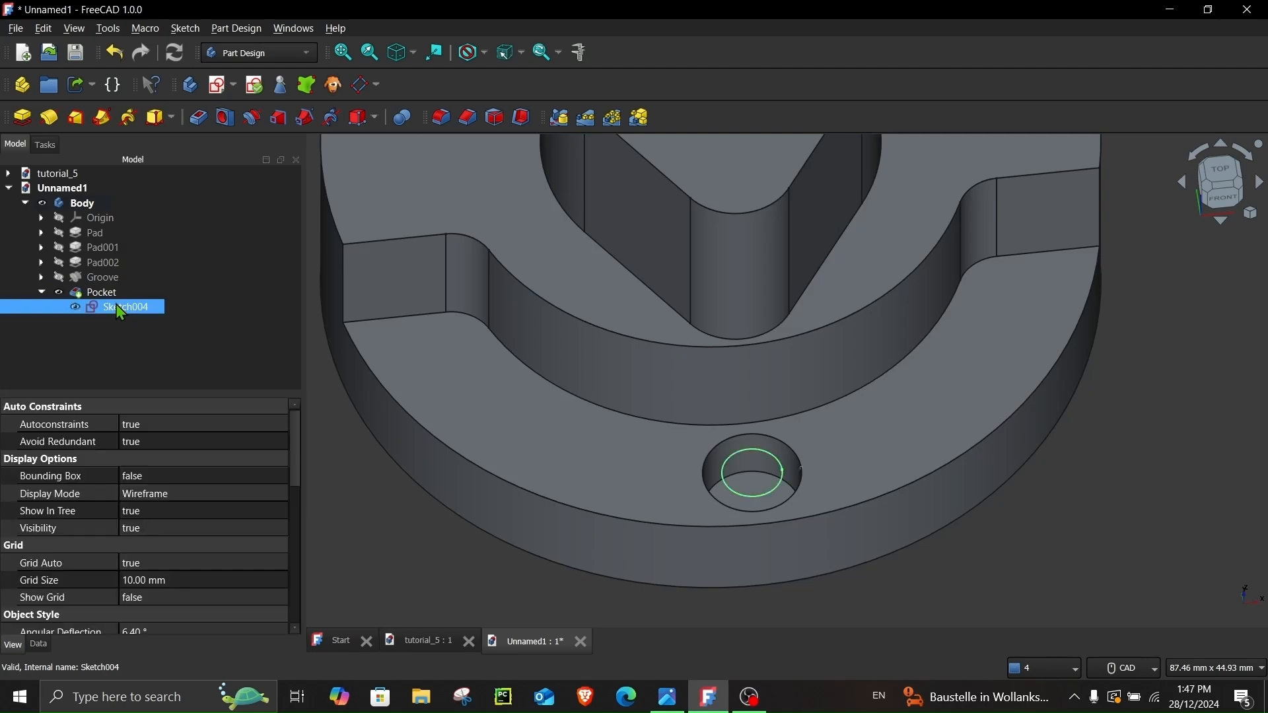
{"action": "left_click", "coordinate": [925, 600]}
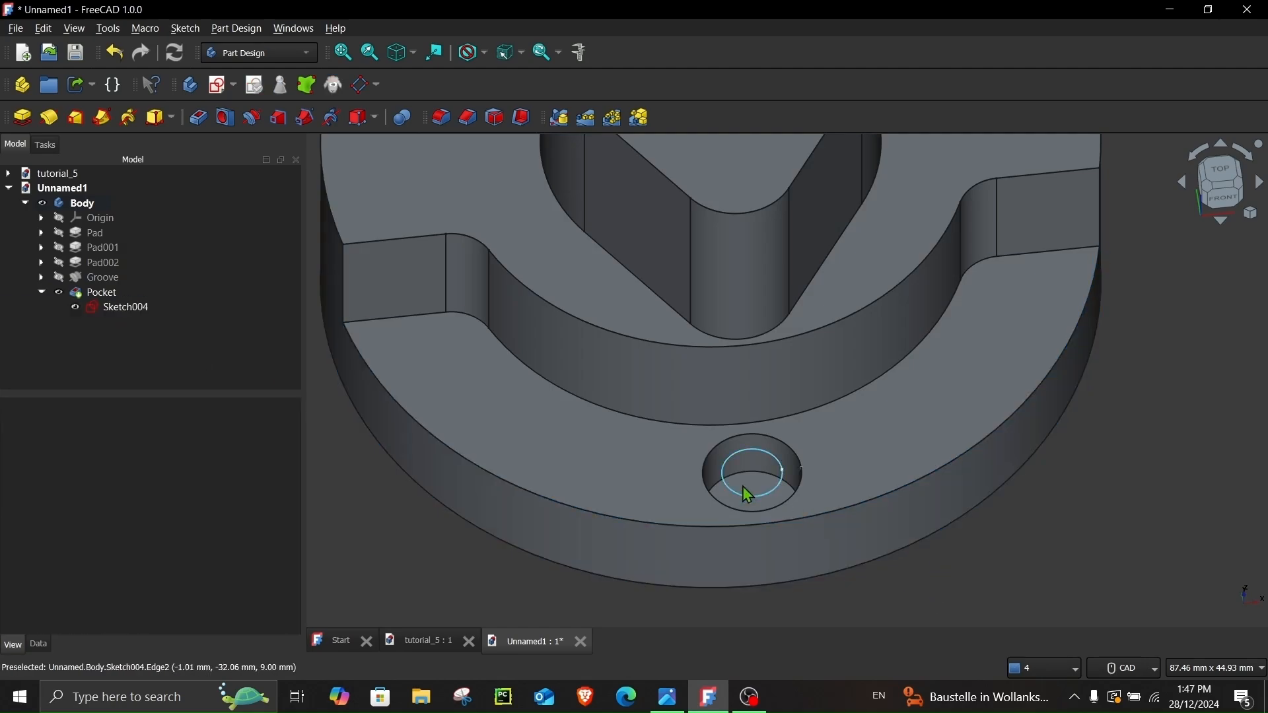
{"action": "left_click", "coordinate": [757, 505]}
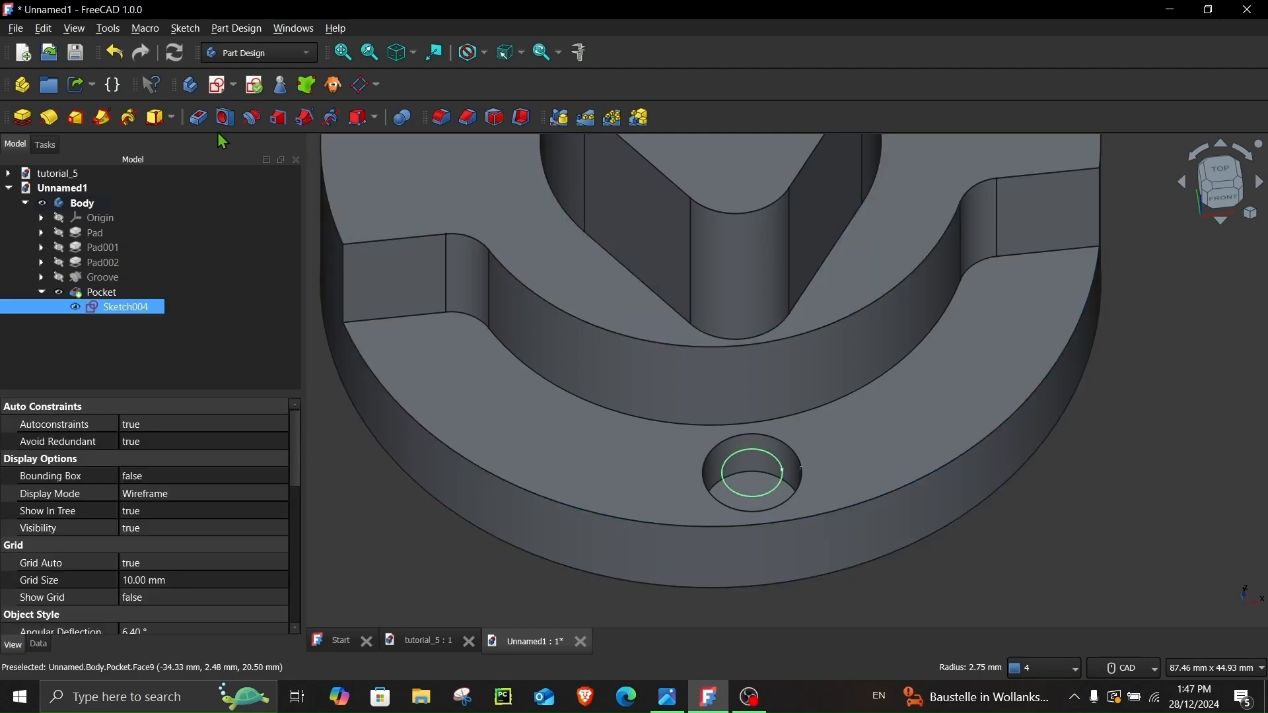
{"action": "left_click", "coordinate": [195, 118]}
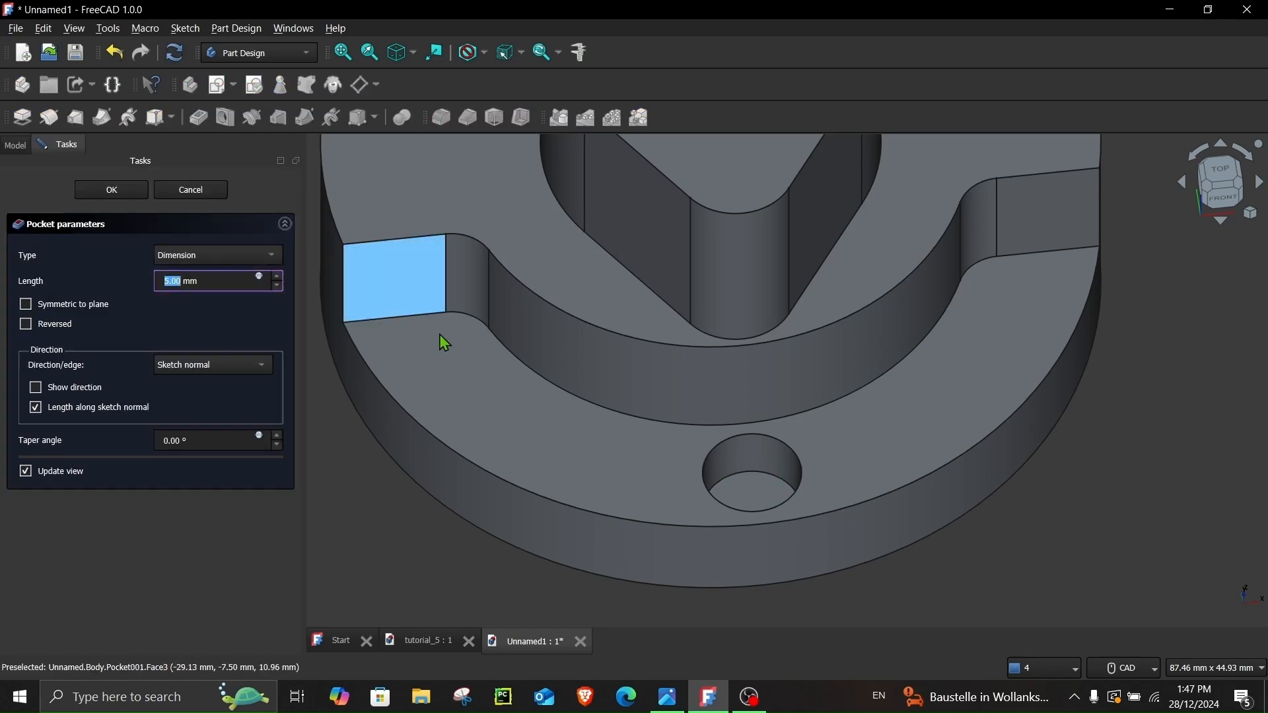
{"action": "left_click", "coordinate": [211, 255]}
{"action": "left_click", "coordinate": [205, 270]}
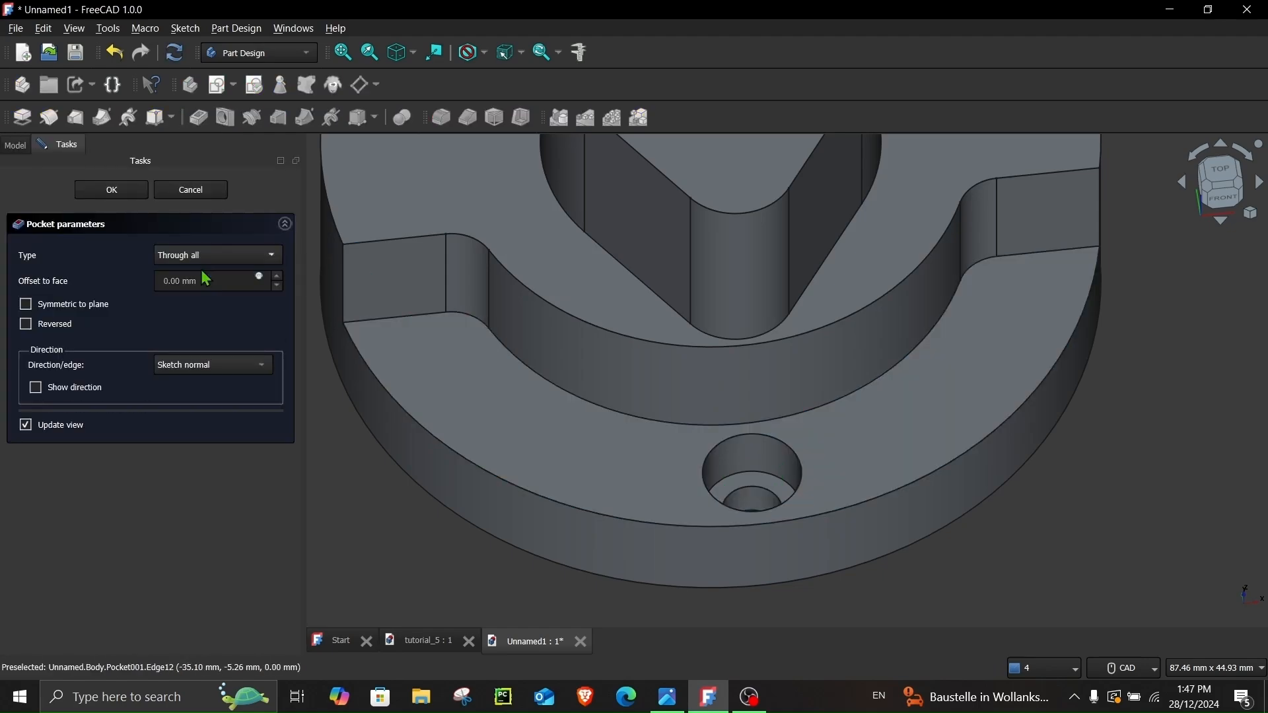
{"action": "left_click", "coordinate": [111, 189]}
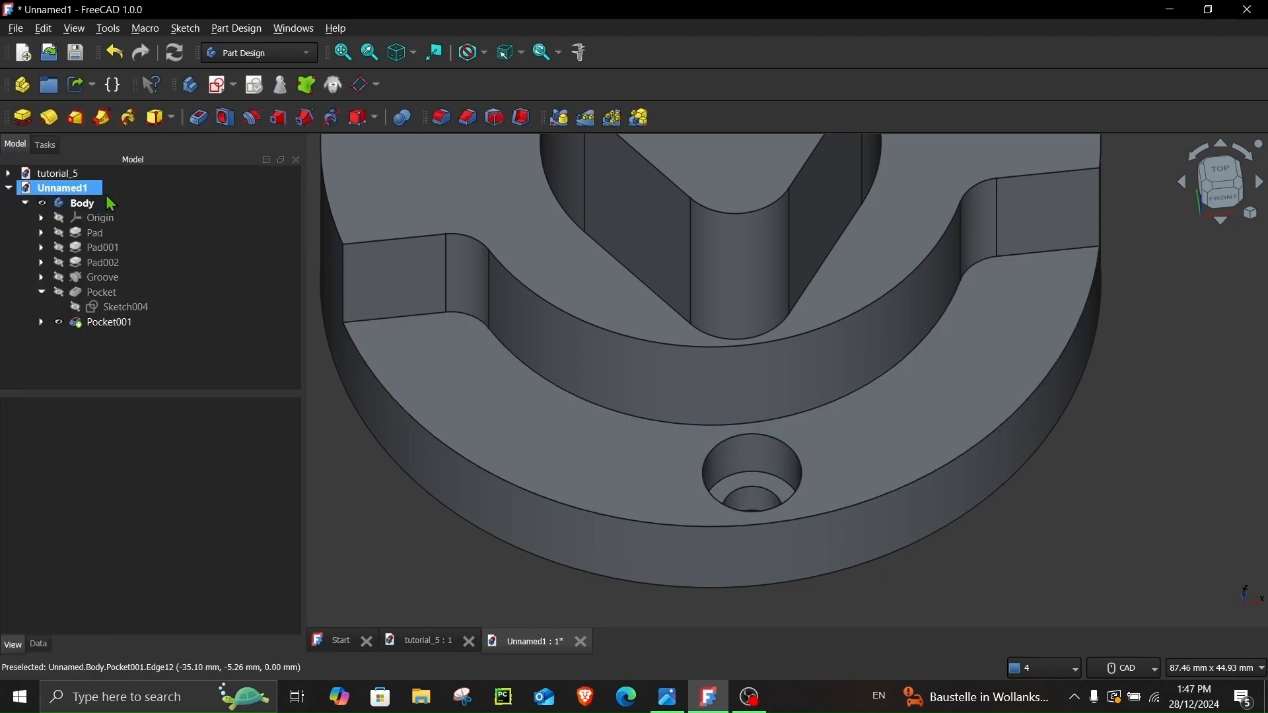
- Polar-pattern the counterbore and through-hole pockets together around the flange axis with 6 occurrences over 360°
{"action": "left_click", "coordinate": [40, 292]}
{"action": "left_click", "coordinate": [89, 294]}
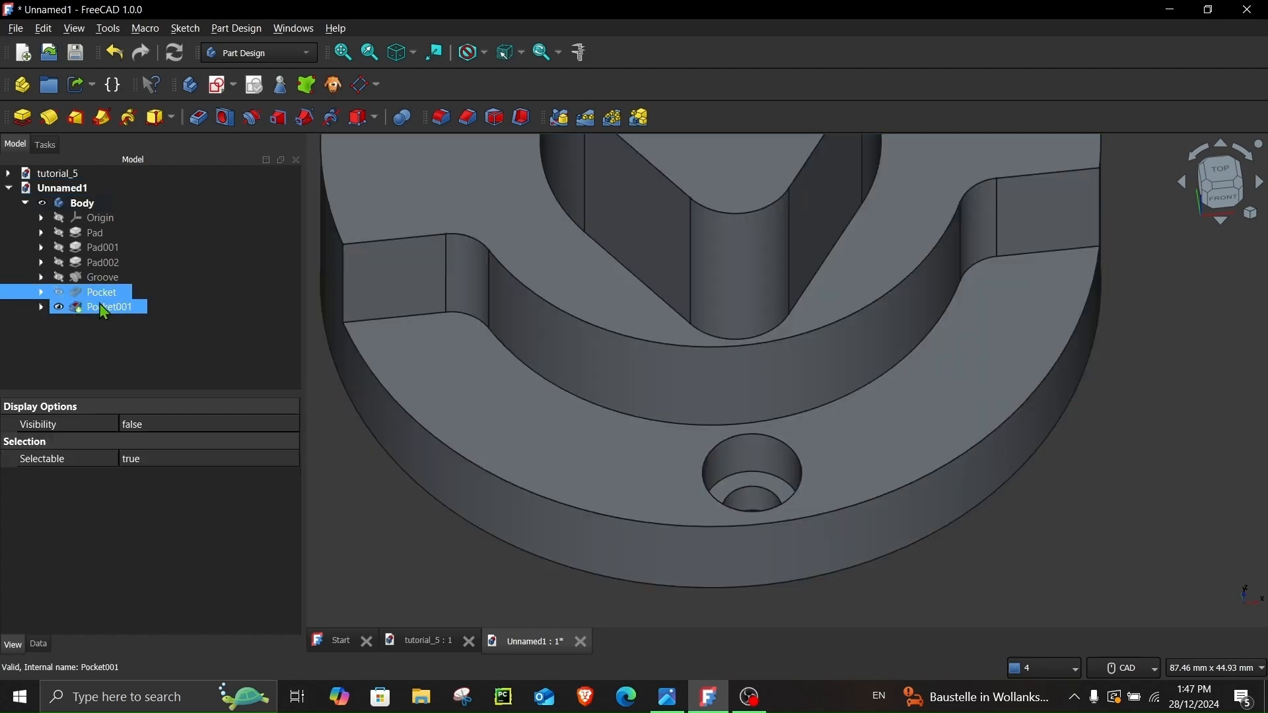
{"action": "left_click", "coordinate": [100, 307], "text": "ctrl"}
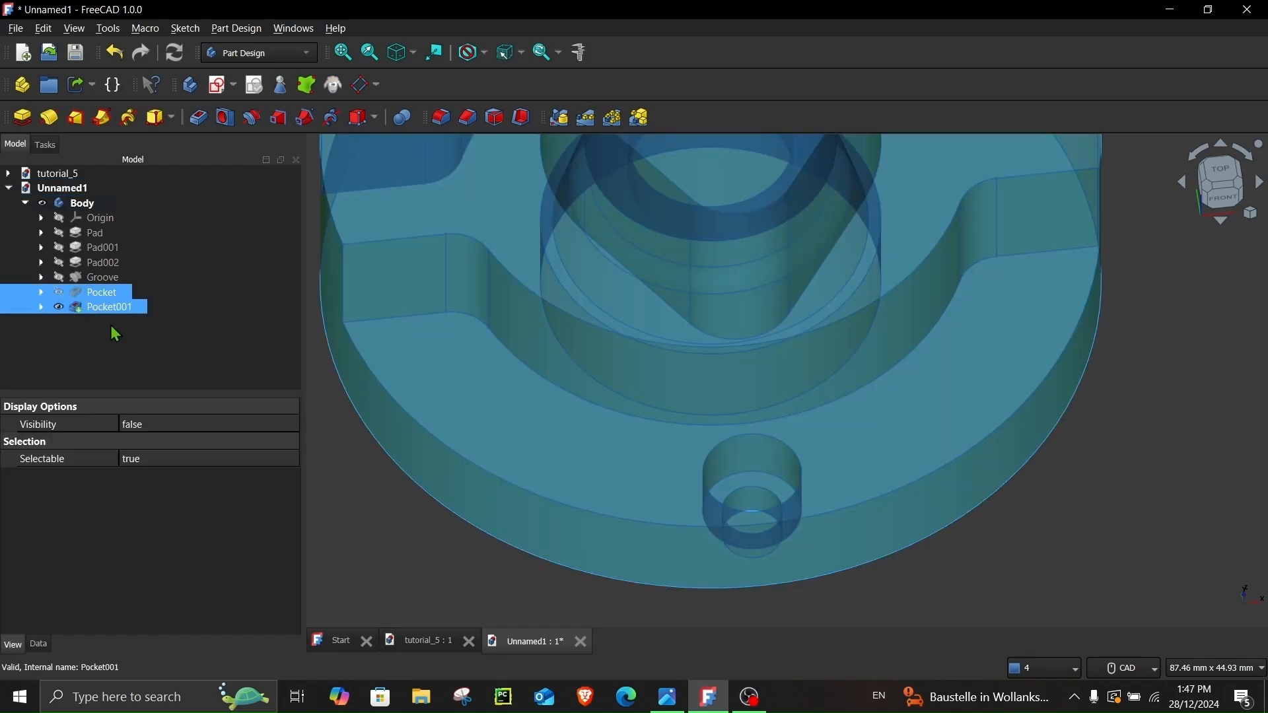
{"action": "scroll", "coordinate": [813, 376], "scroll_direction": "down", "scroll_amount": 2}
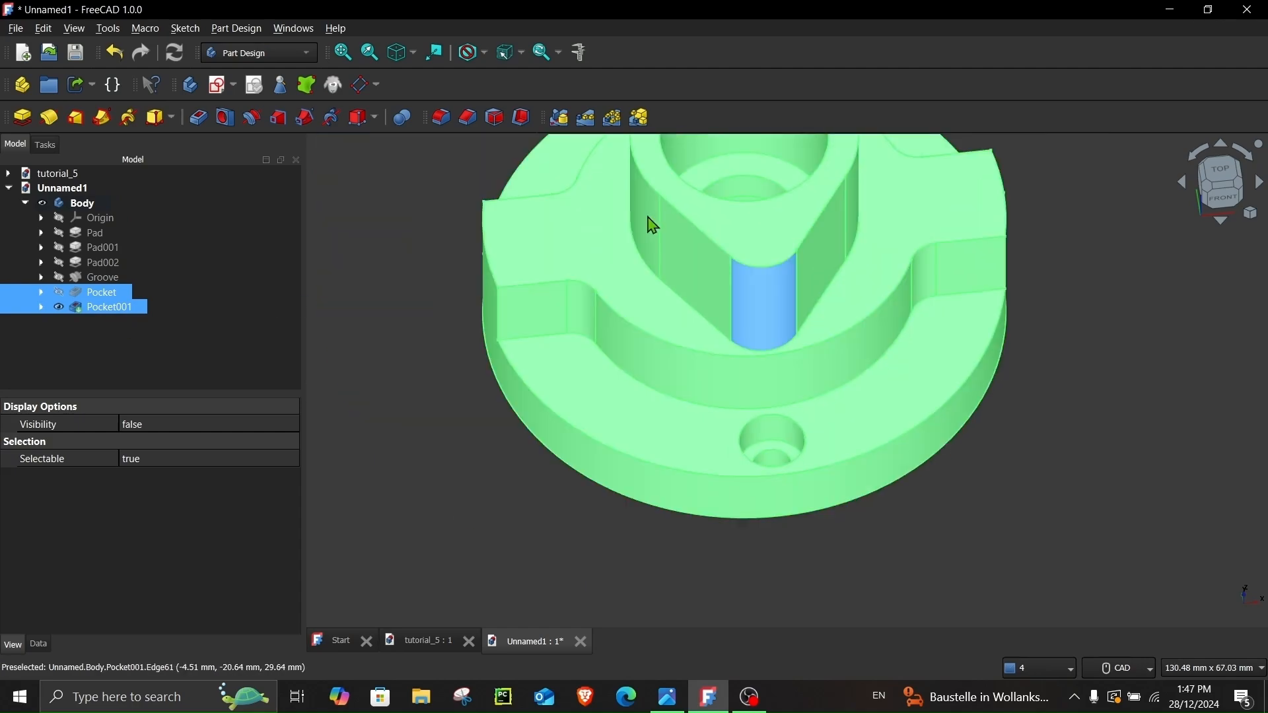
{"action": "left_click", "coordinate": [614, 118]}
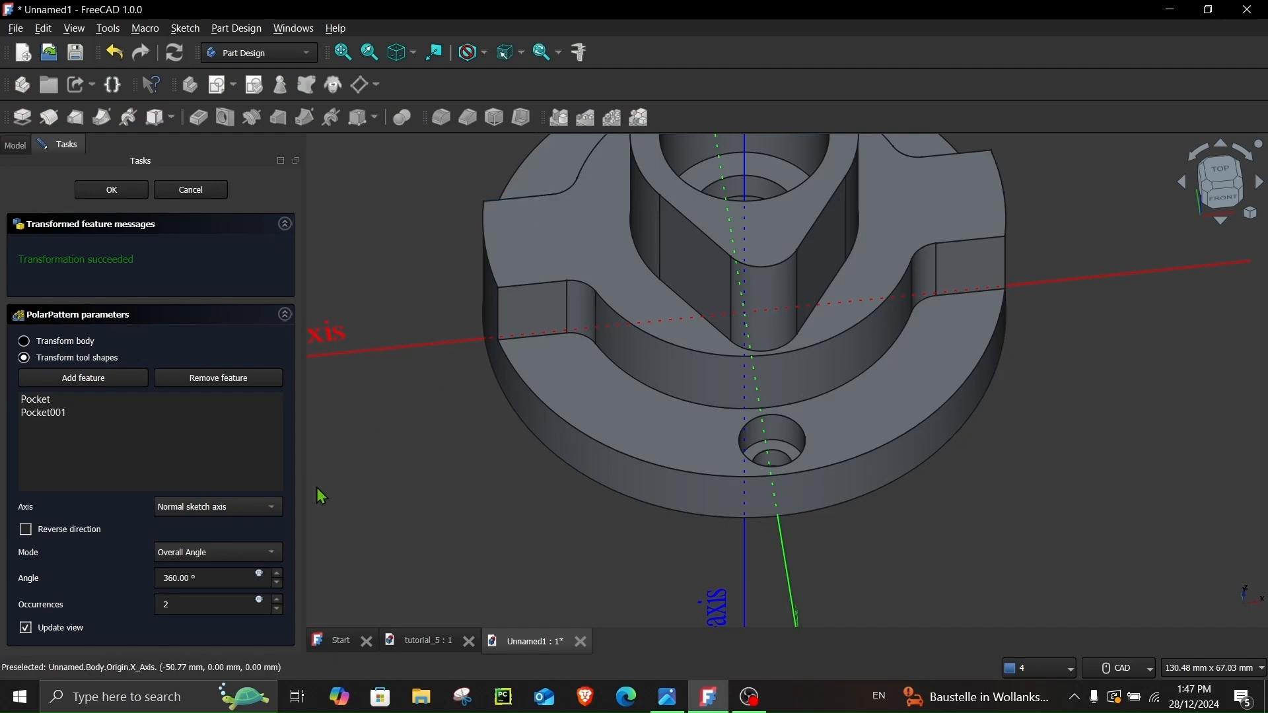
{"action": "left_click", "coordinate": [276, 600]}
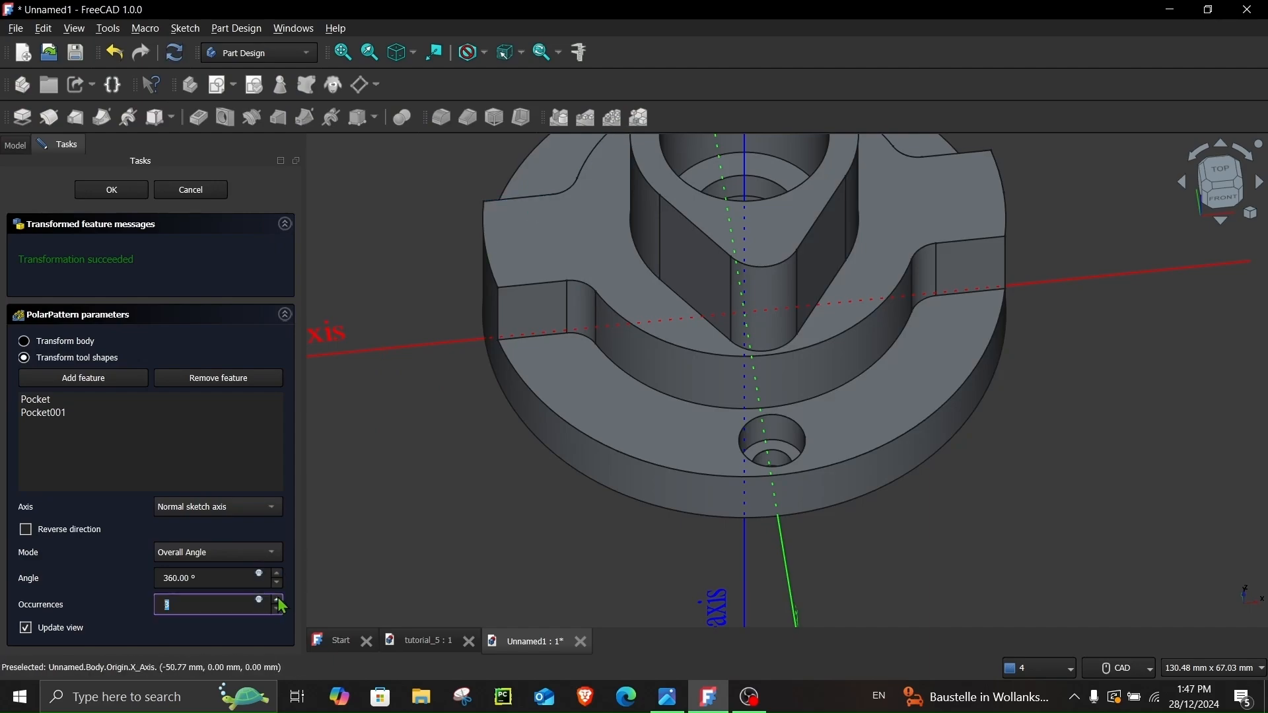
{"action": "left_click", "coordinate": [276, 599]}
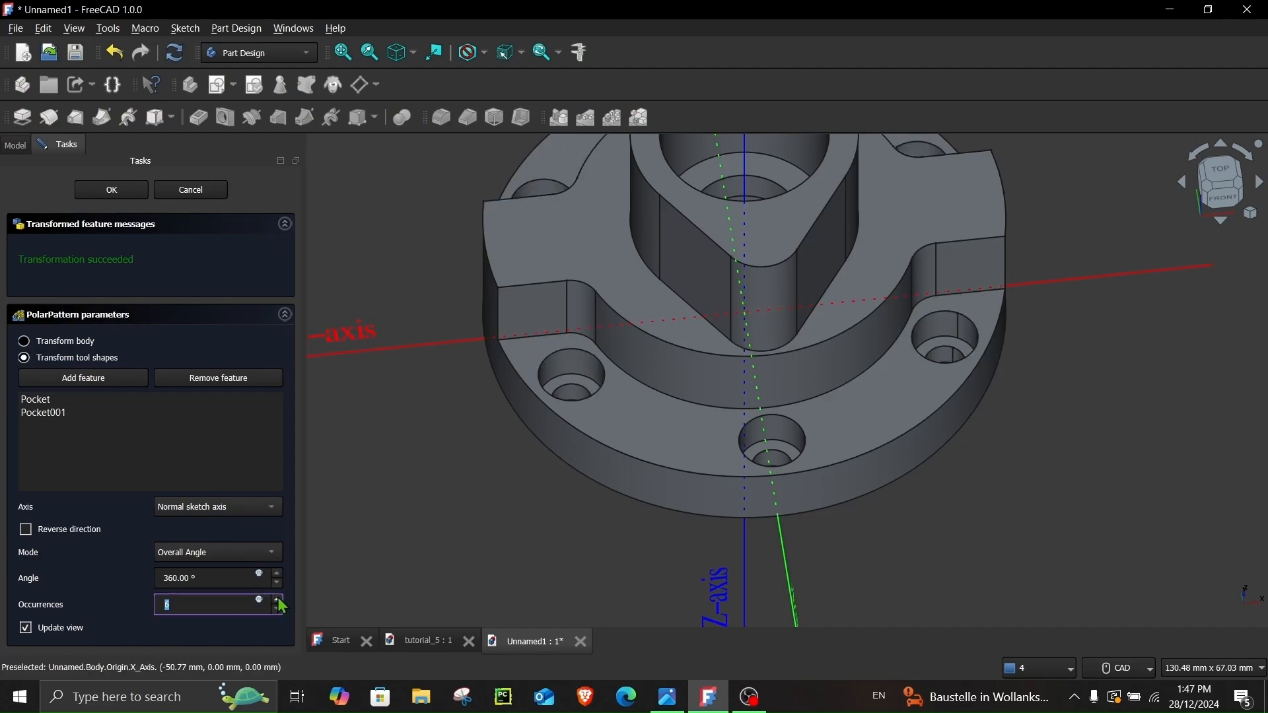
{"action": "left_click", "coordinate": [94, 189]}
{"action": "middle_click_drag", "start_coordinate": [1069, 493], "coordinate": [1057, 497]}
{"action": "middle_click_drag", "start_coordinate": [1054, 440], "coordinate": [1035, 396]}
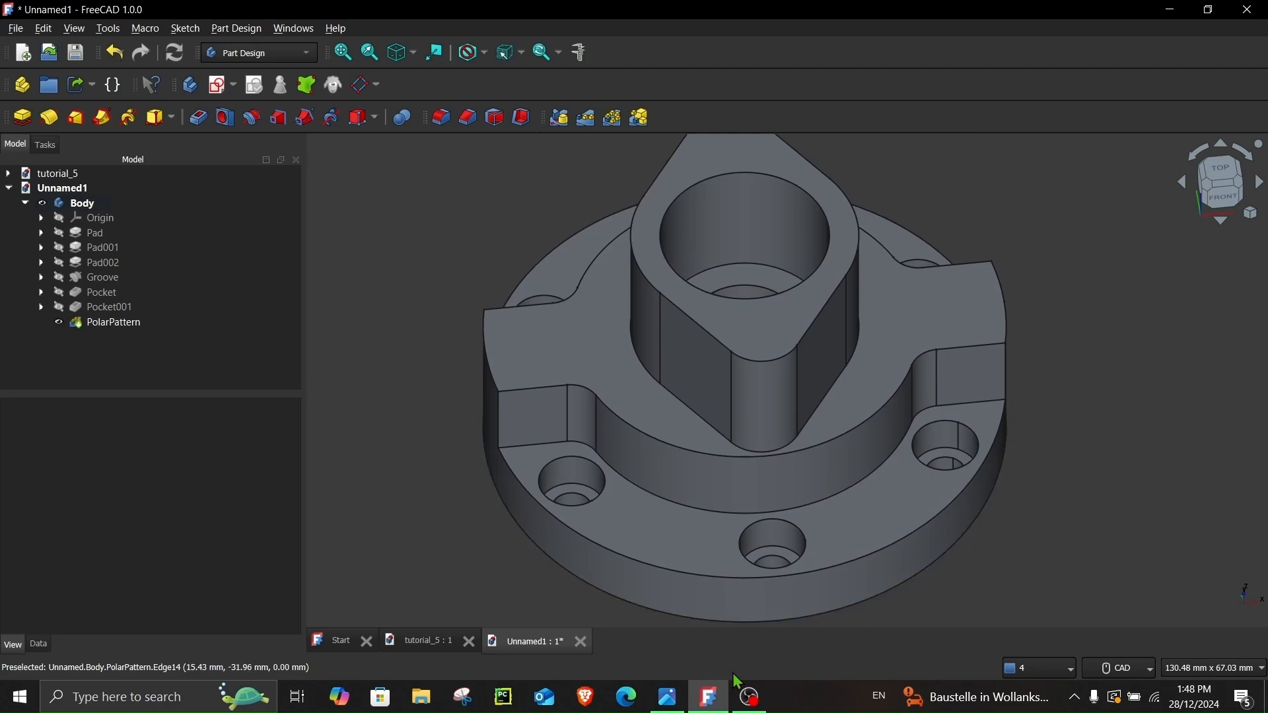
- Look up the two blind holes of the upper boss in the drawing and start a new sketch on the boss's top face
{"action": "left_click", "coordinate": [667, 696]}
{"action": "scroll", "coordinate": [609, 485], "scroll_direction": "down", "scroll_amount": 2}
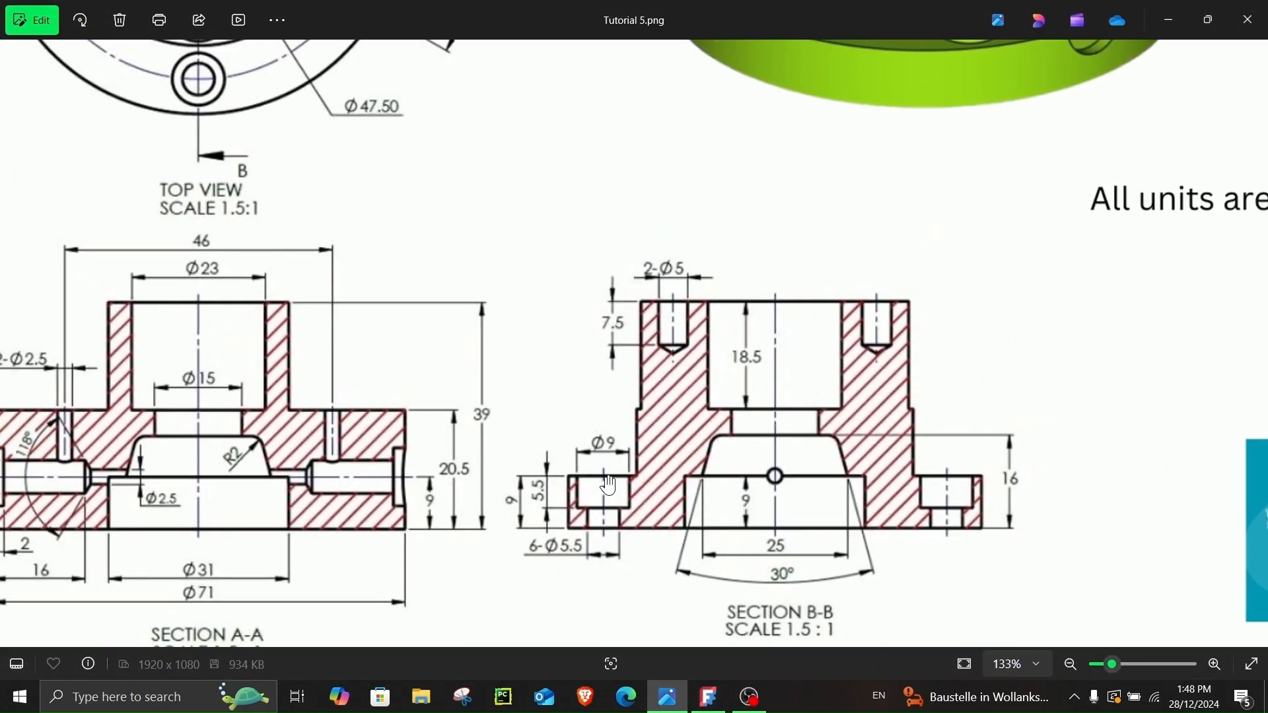
{"action": "scroll", "coordinate": [609, 485], "scroll_direction": "down", "scroll_amount": 2}
{"action": "scroll", "coordinate": [675, 389], "scroll_direction": "up", "scroll_amount": 4}
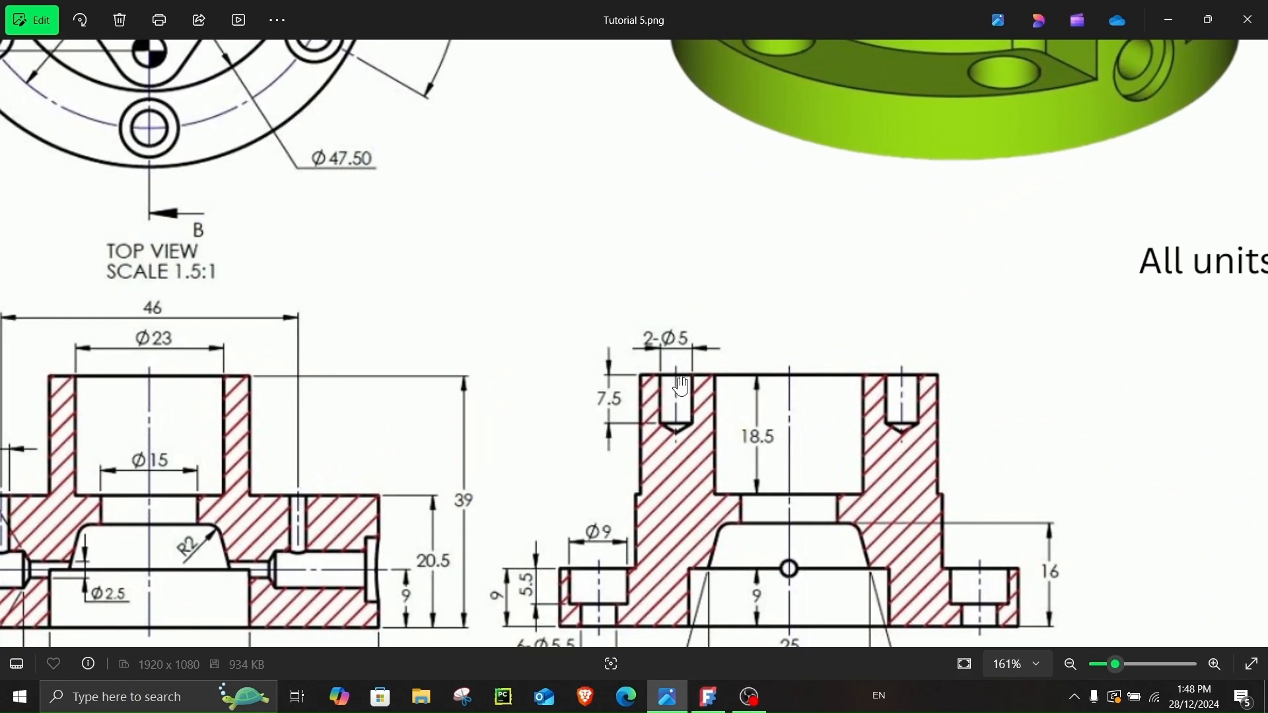
{"action": "left_click_drag", "start_coordinate": [439, 232], "coordinate": [730, 602]}
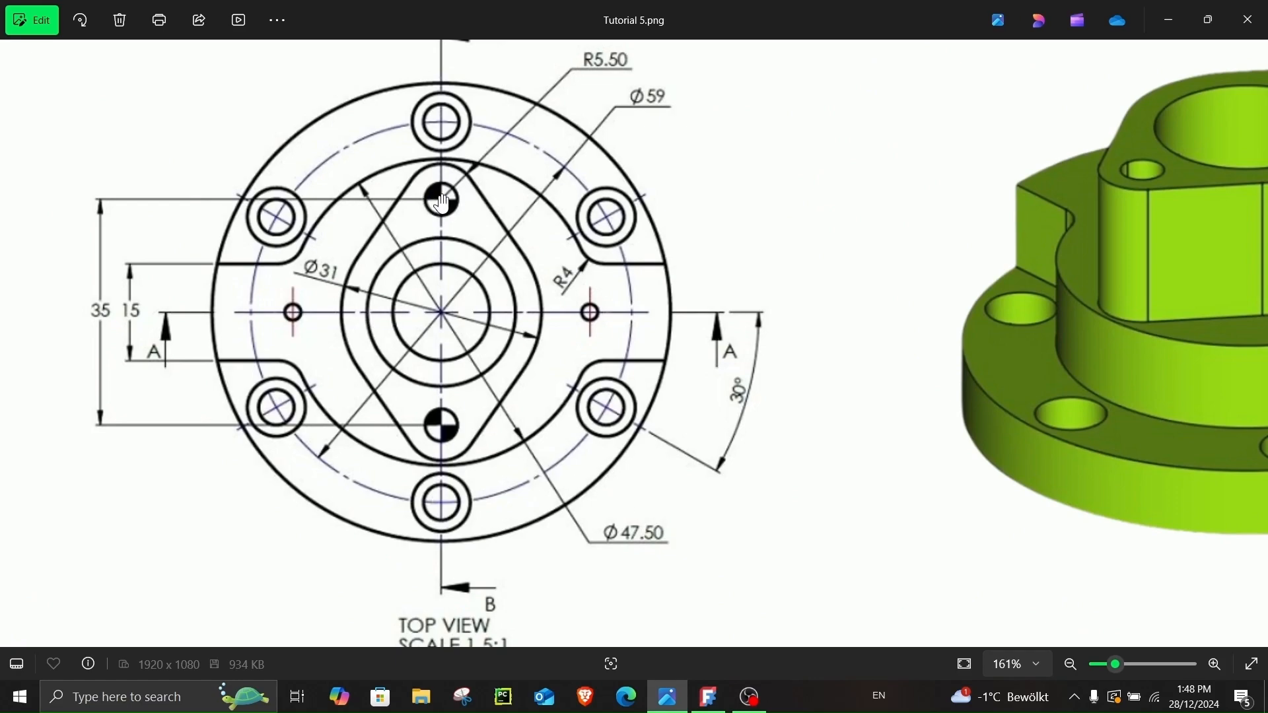
{"action": "left_click", "coordinate": [1169, 20]}
{"action": "left_click", "coordinate": [752, 337]}
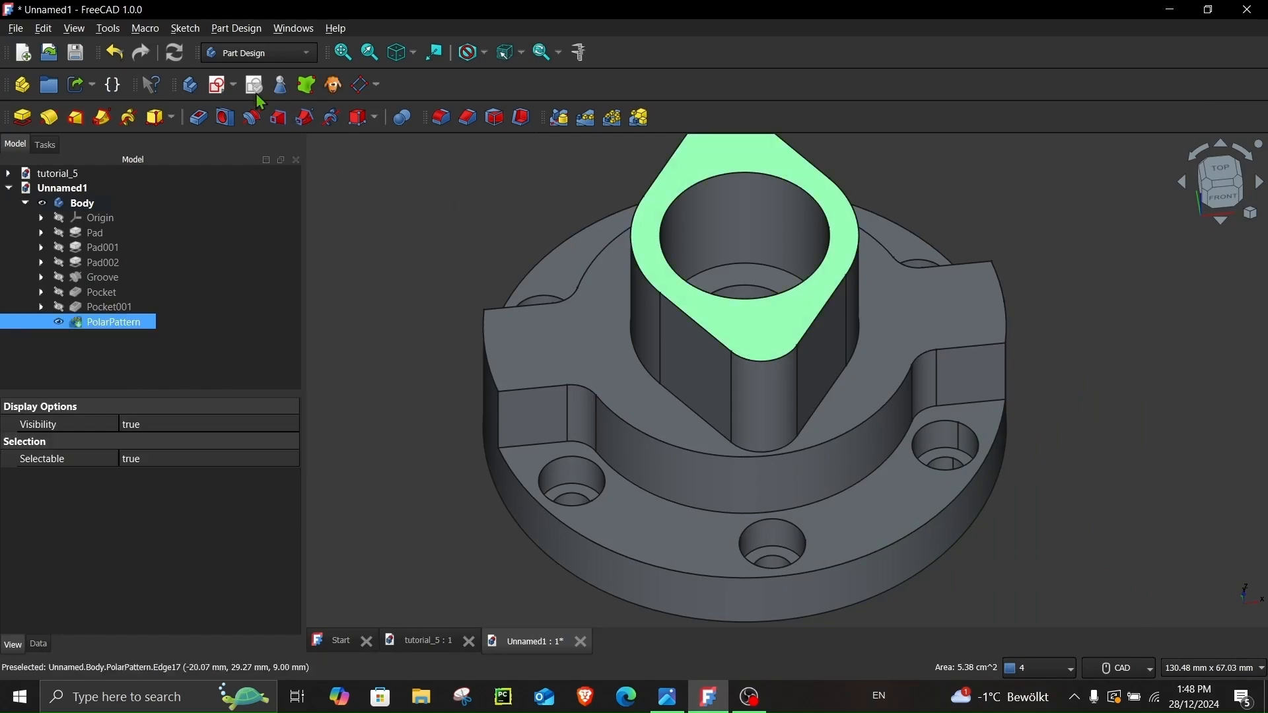
{"action": "left_click", "coordinate": [218, 86]}
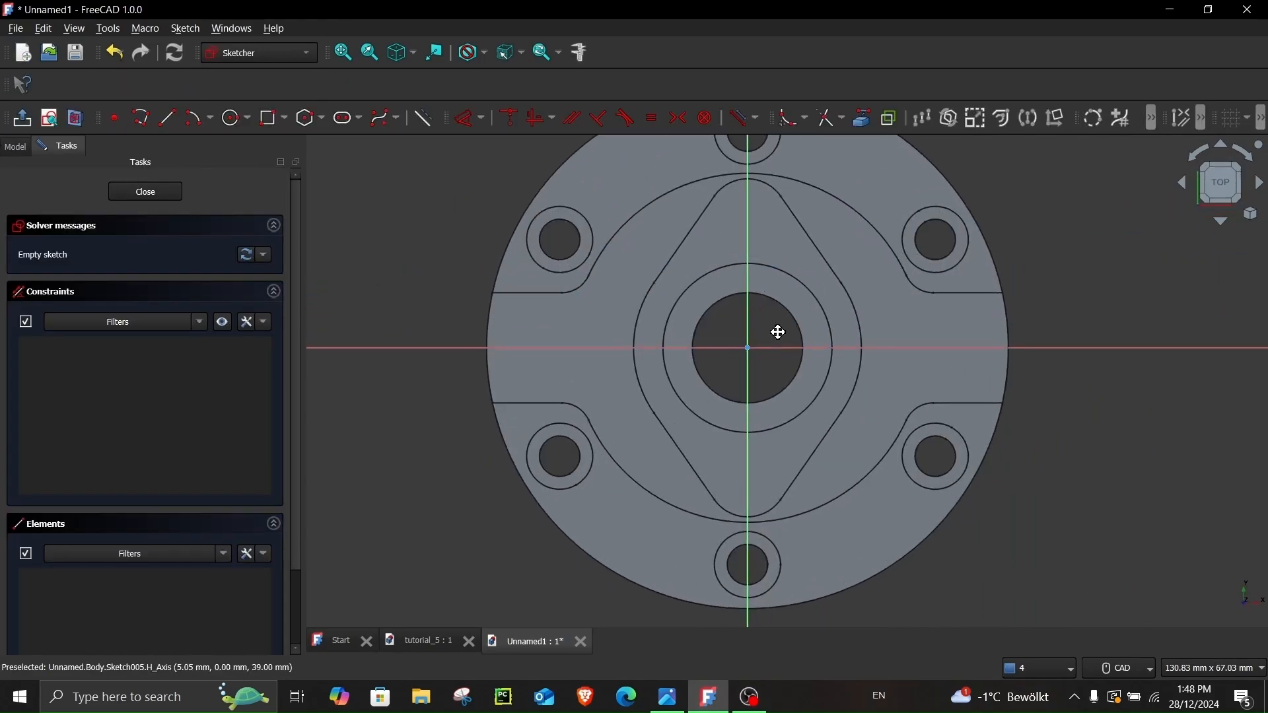
- Sketch two circles centred on the vertical axis, one at each pointed end of the boss on either side of the bore
{"action": "scroll", "coordinate": [766, 330], "scroll_direction": "up", "scroll_amount": 4}
{"action": "left_click", "coordinate": [232, 118]}
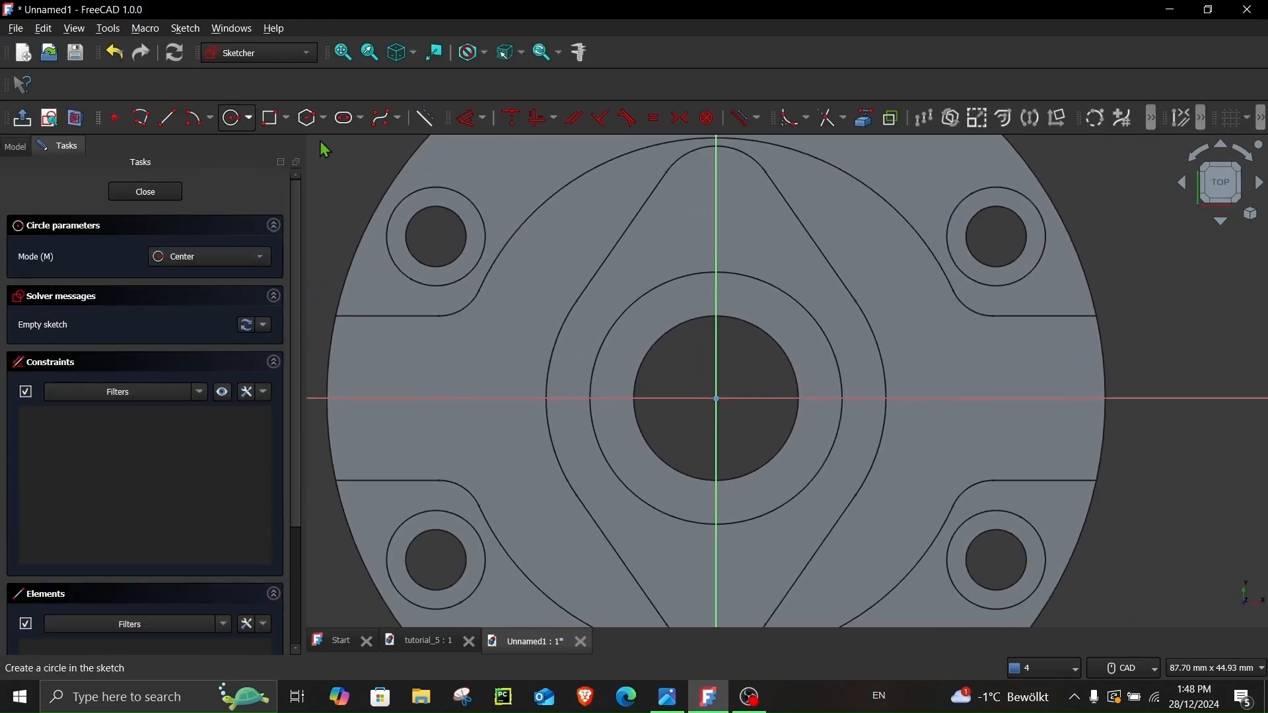
{"action": "left_click", "coordinate": [715, 207]}
{"action": "left_click", "coordinate": [723, 237]}
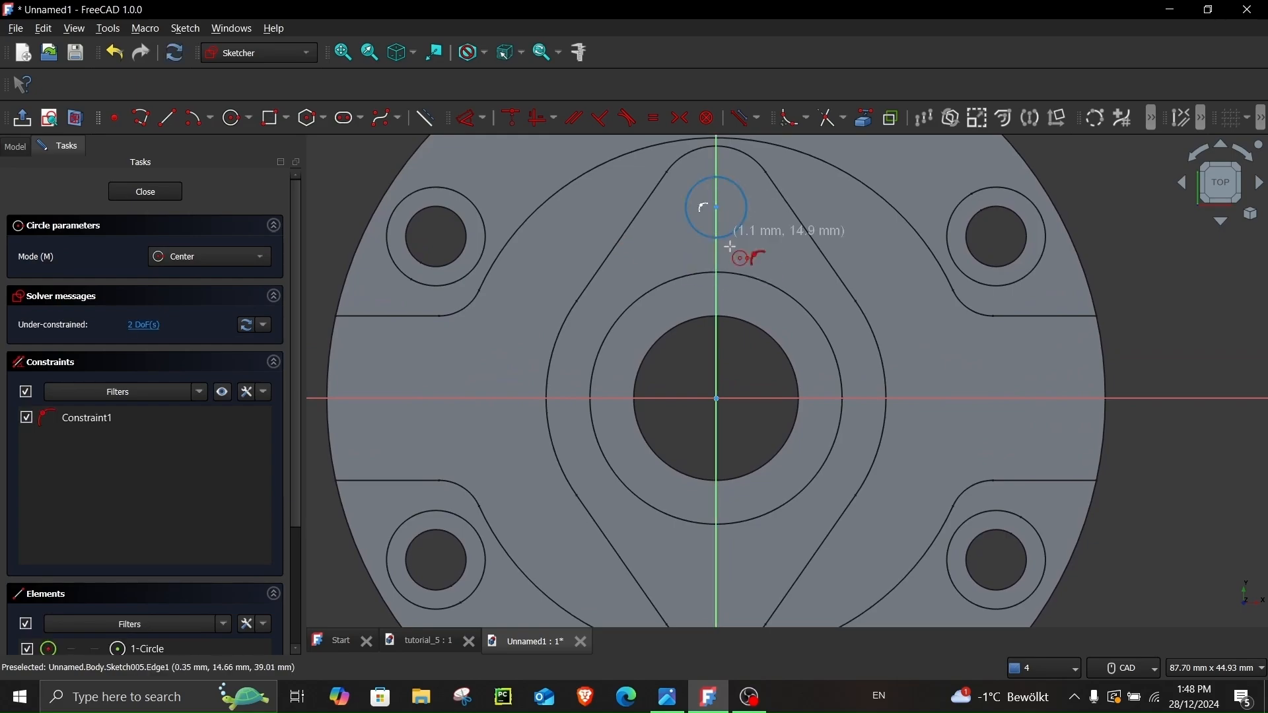
{"action": "middle_click_drag", "start_coordinate": [723, 331], "coordinate": [725, 264]}
{"action": "left_click", "coordinate": [719, 531]}
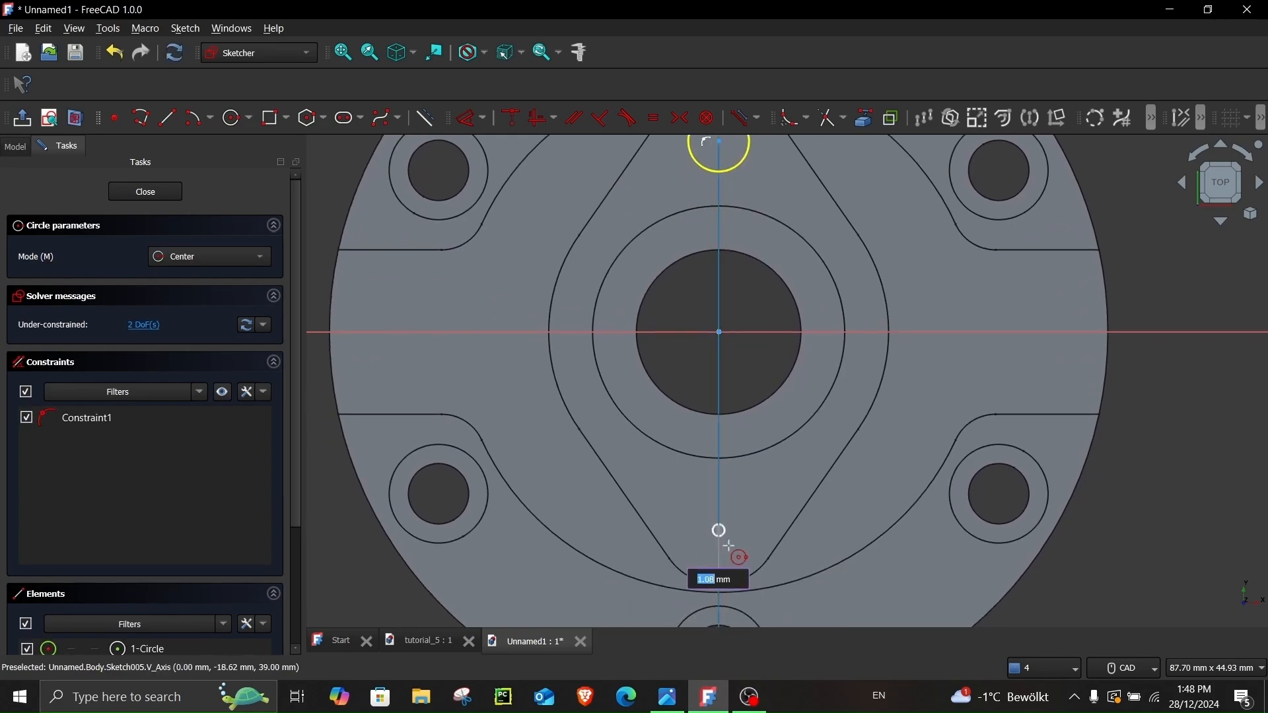
{"action": "left_click", "coordinate": [723, 558]}
{"action": "middle_click_drag", "start_coordinate": [661, 402], "coordinate": [647, 450]}
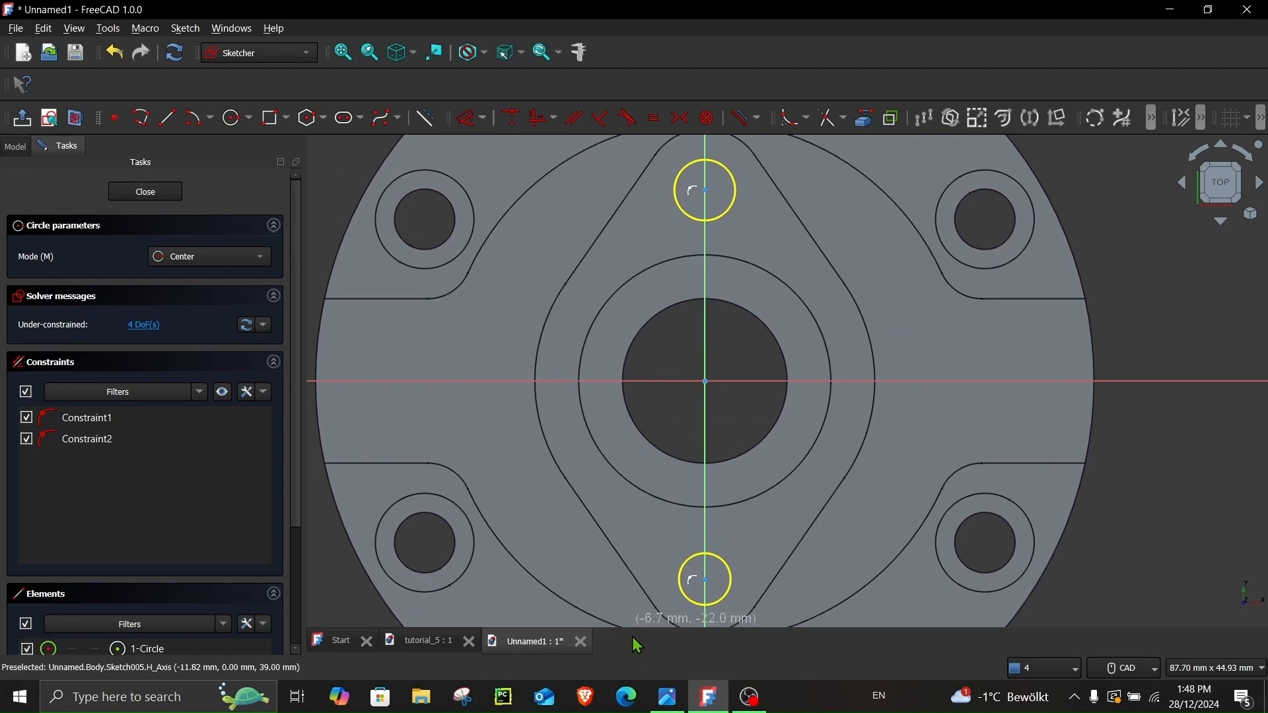
- Check the boss hole spacing in the drawing and constrain the vertical distance between the two circle centres to 35 mm
{"action": "left_click", "coordinate": [667, 697]}
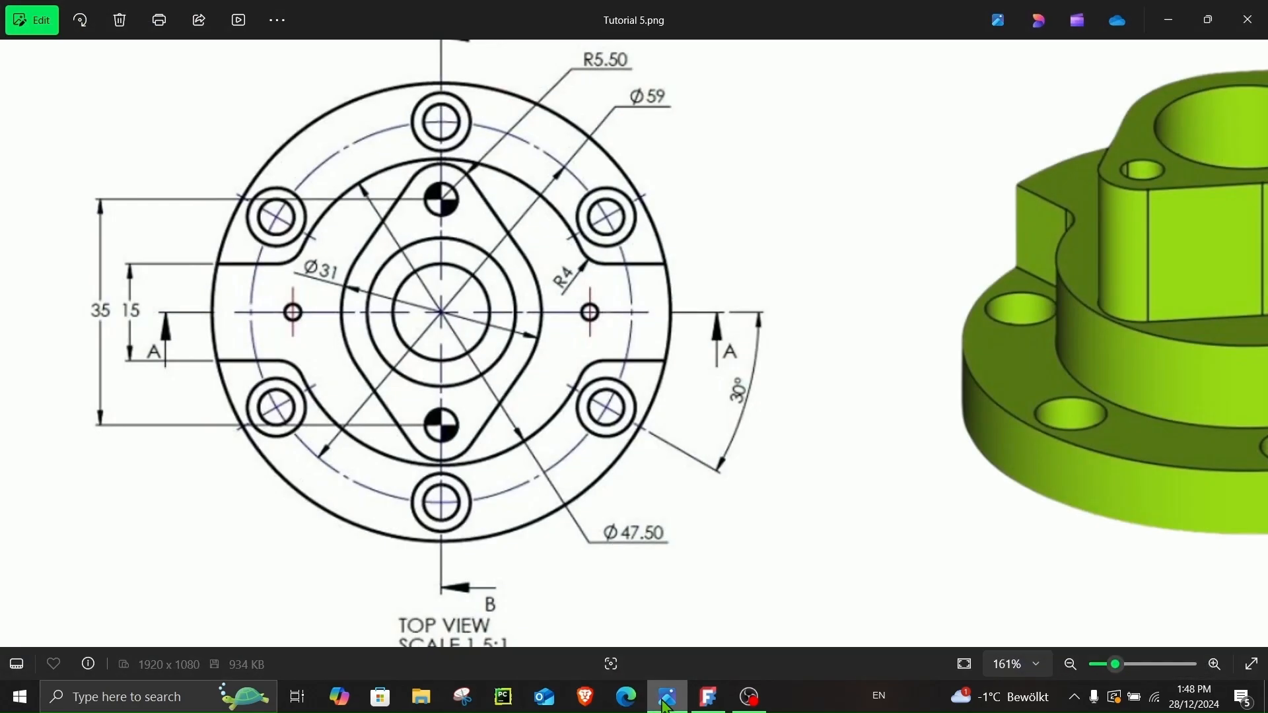
{"action": "left_click", "coordinate": [667, 697]}
{"action": "left_click", "coordinate": [470, 117]}
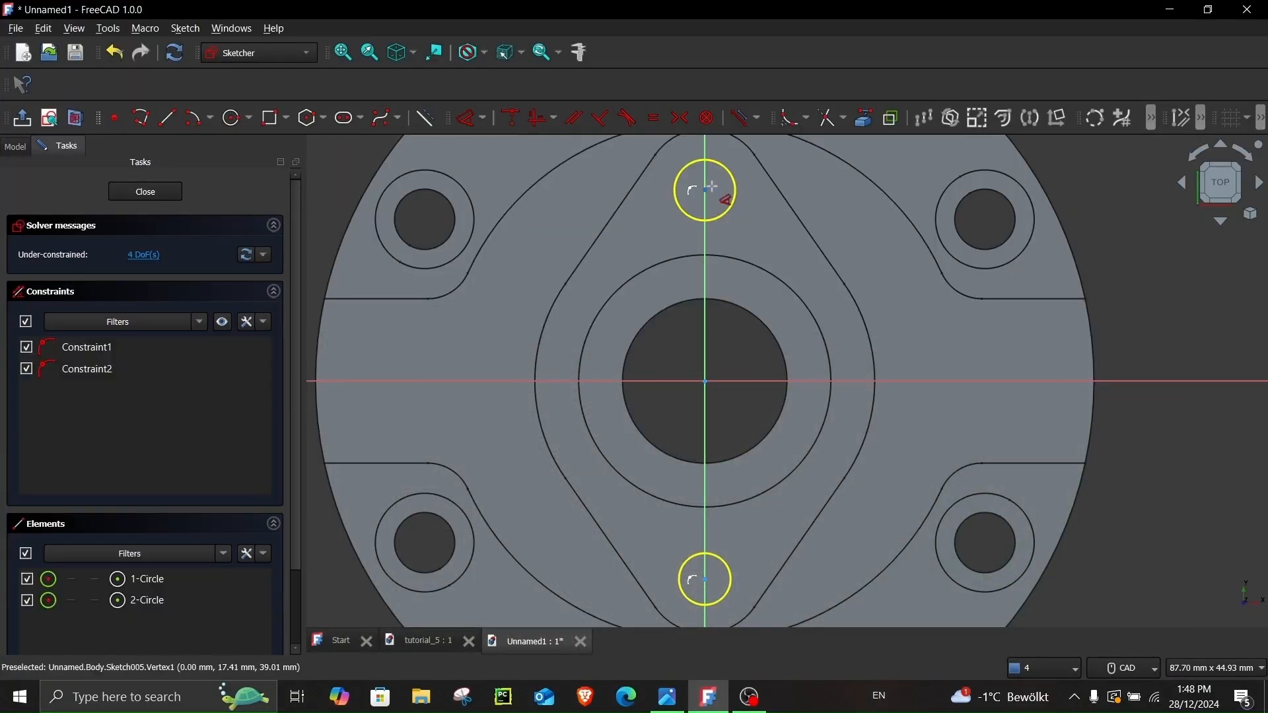
{"action": "left_click", "coordinate": [706, 191]}
{"action": "left_click", "coordinate": [704, 579]}
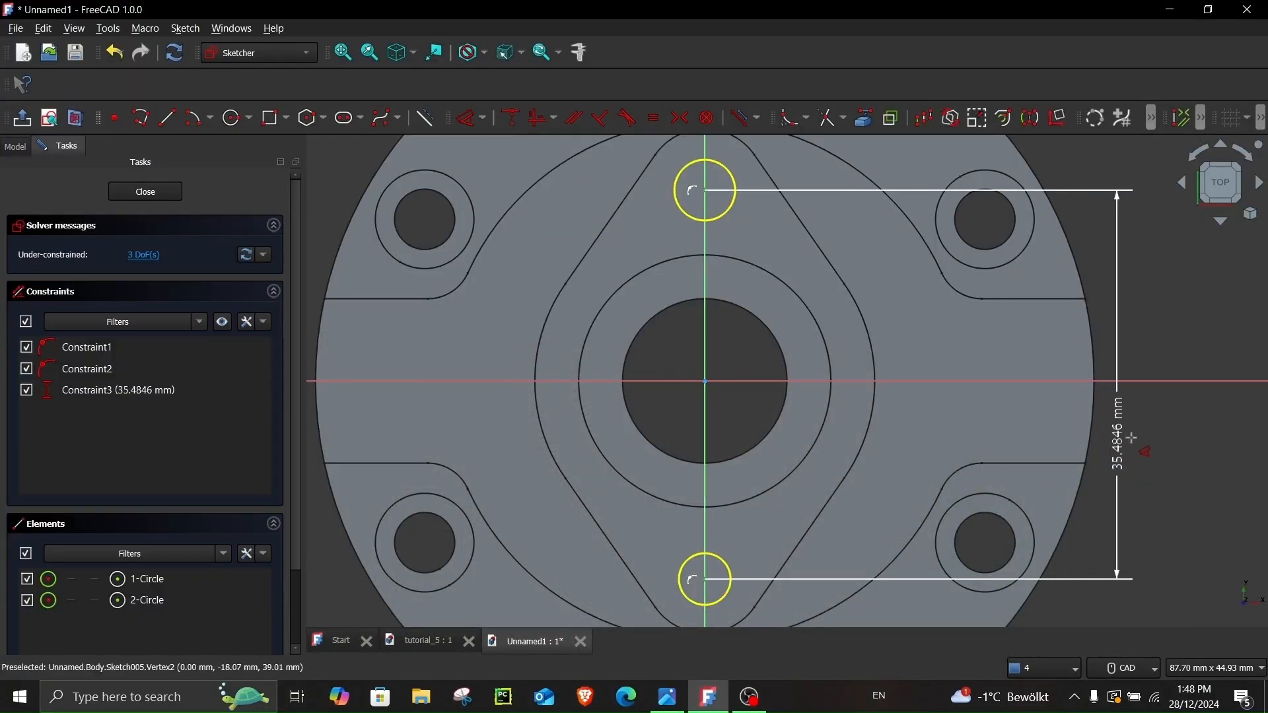
{"action": "left_click", "coordinate": [1146, 443]}
{"action": "type", "text": "35"}
{"action": "key", "text": "Return"}
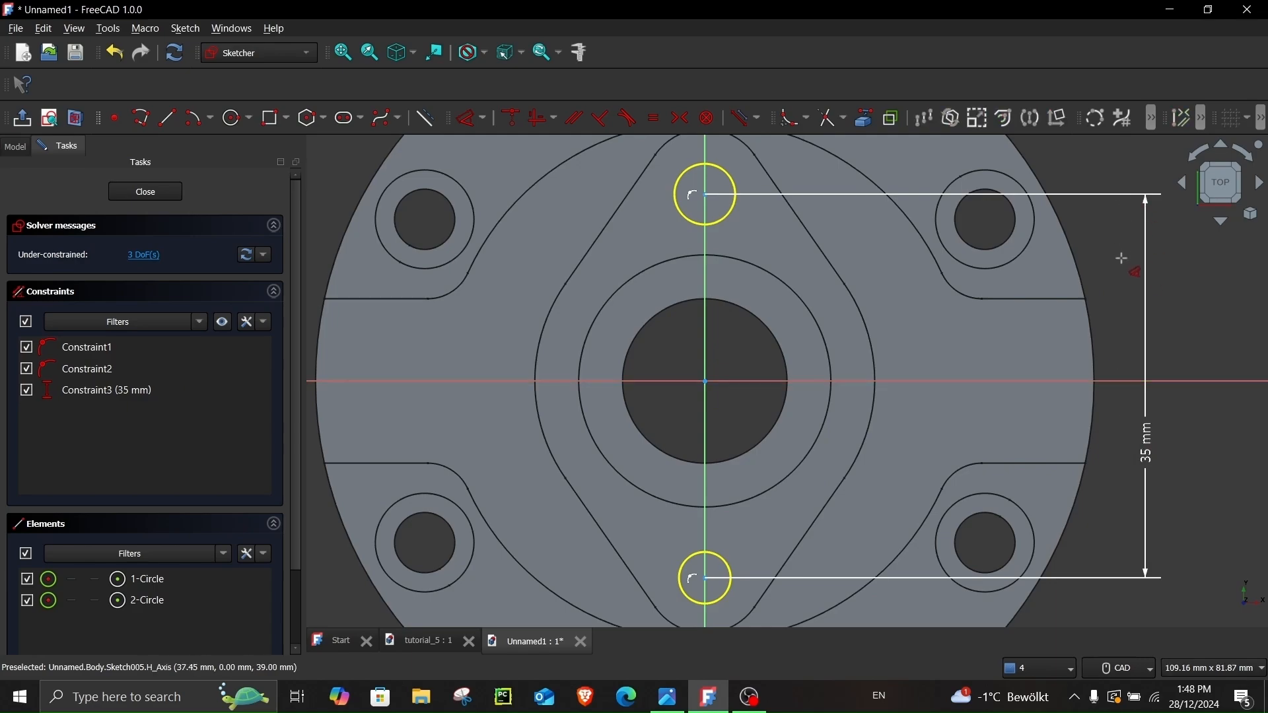
- Constrain the upper circle's centre 17.5 mm vertically from the sketch origin
{"action": "left_click", "coordinate": [705, 194]}
{"action": "left_click", "coordinate": [740, 329]}
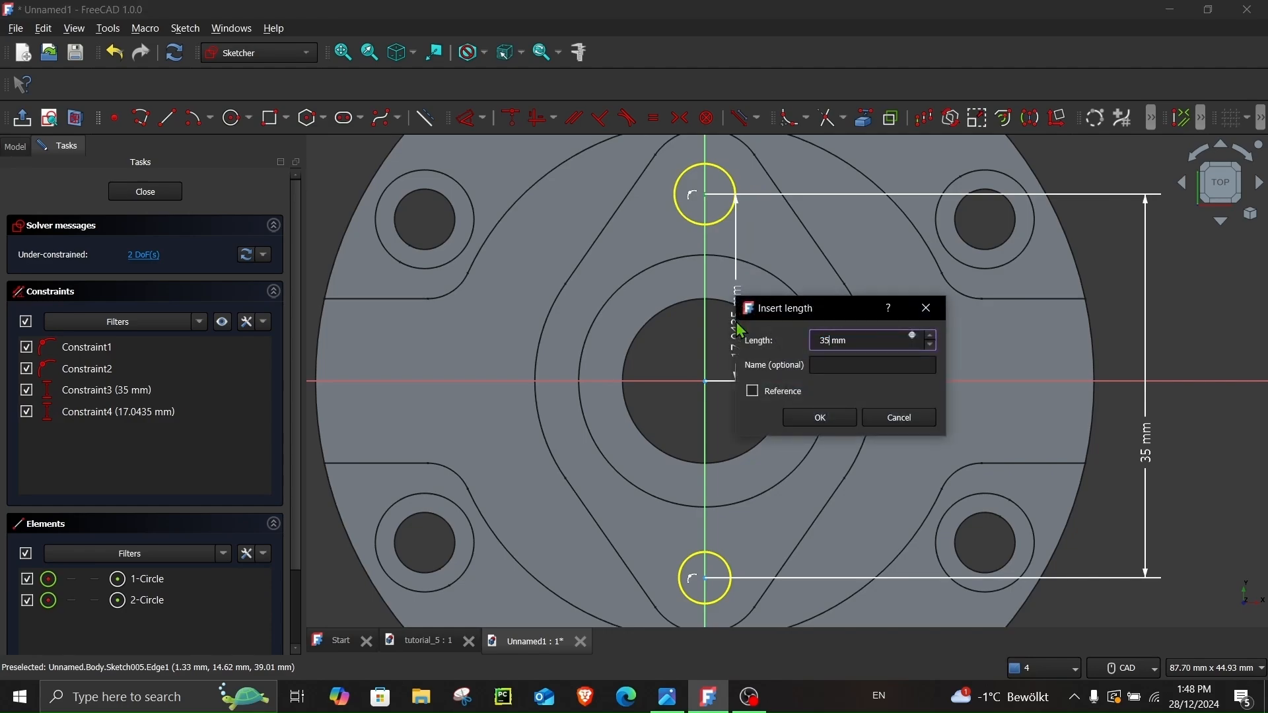
{"action": "key", "text": "Return"}
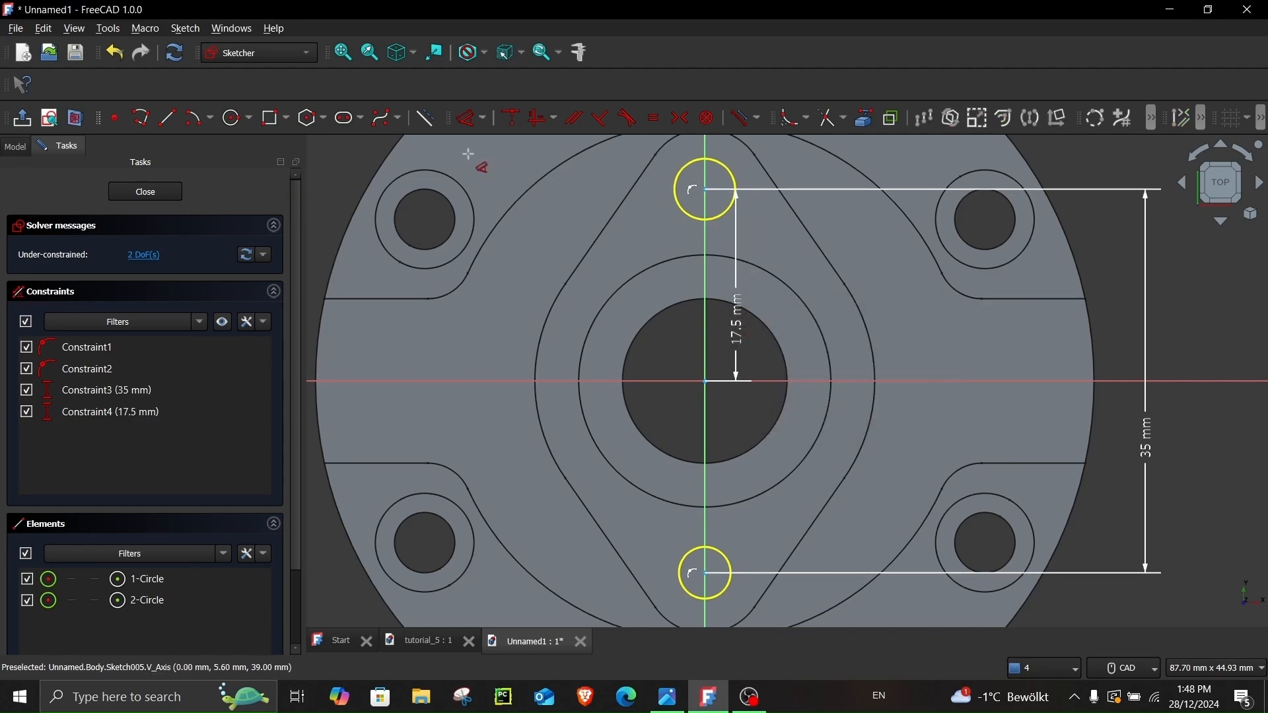
- Set the upper circle's diameter to 5.5 mm, dimension the lower circle's diameter and finish the sketch
{"action": "left_click", "coordinate": [677, 203]}
{"action": "key", "text": "Return"}
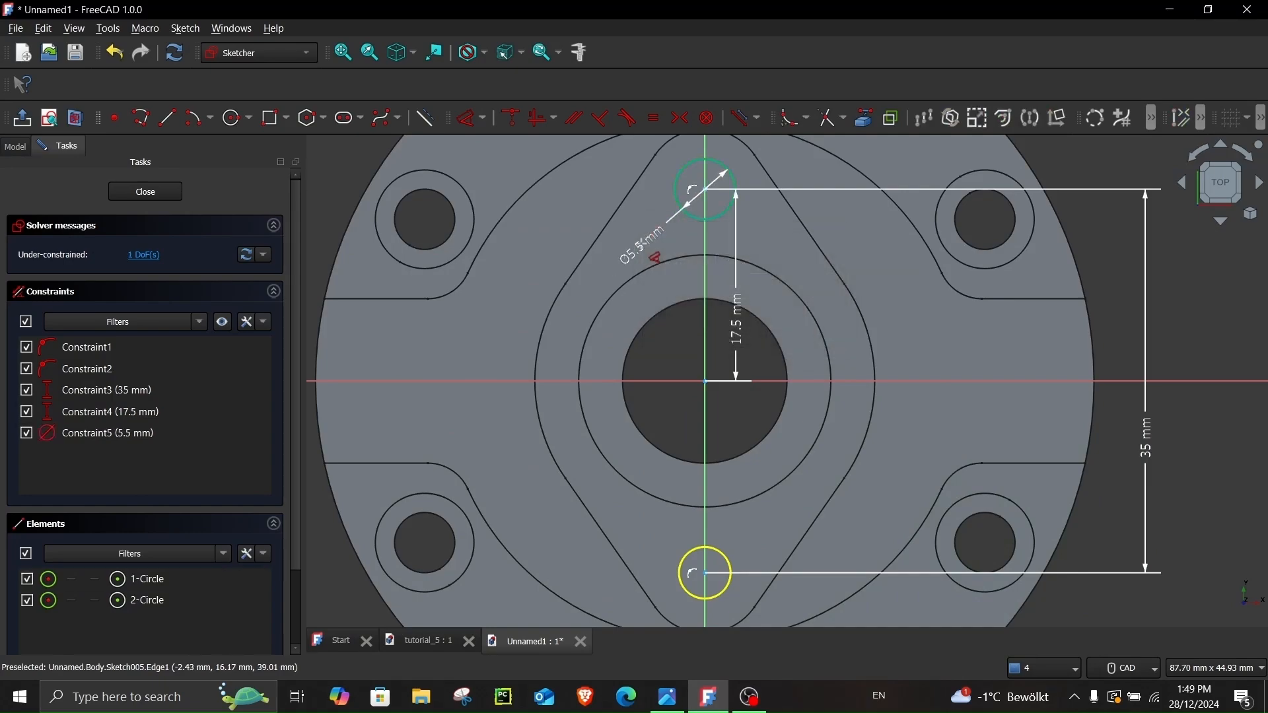
{"action": "left_click", "coordinate": [682, 561]}
{"action": "left_click", "coordinate": [661, 544]}
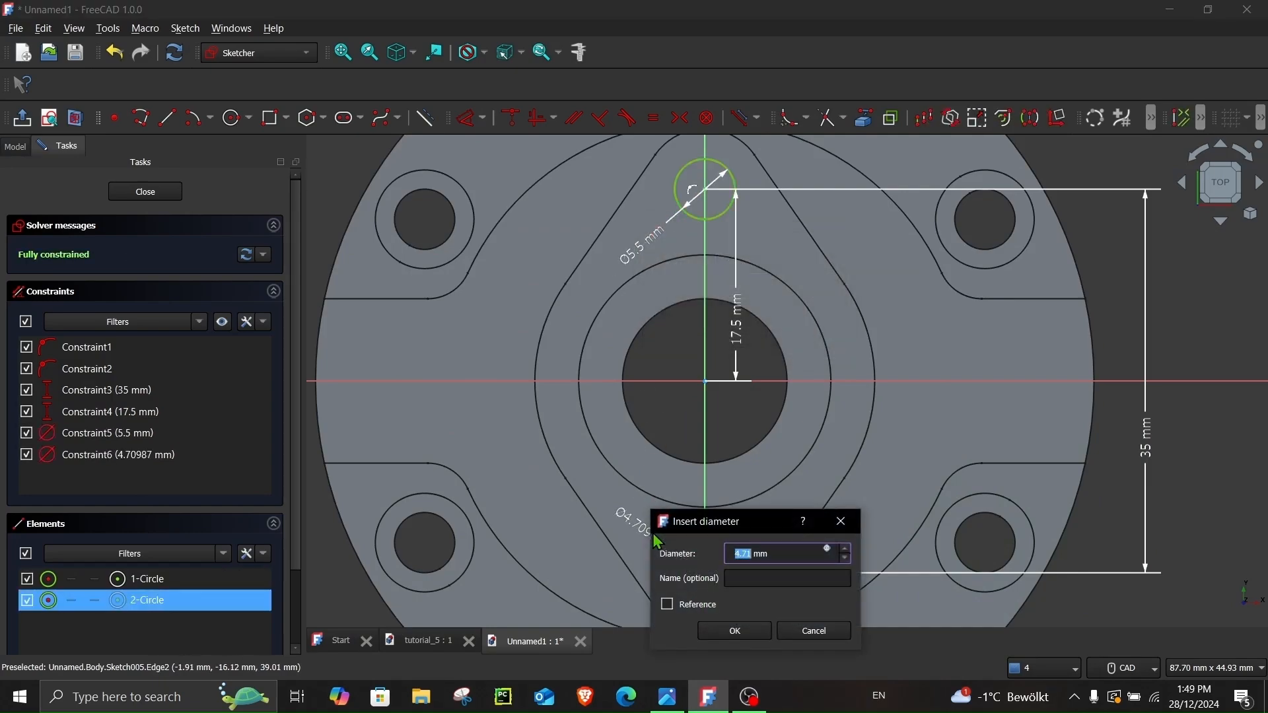
{"action": "key", "text": "Return"}
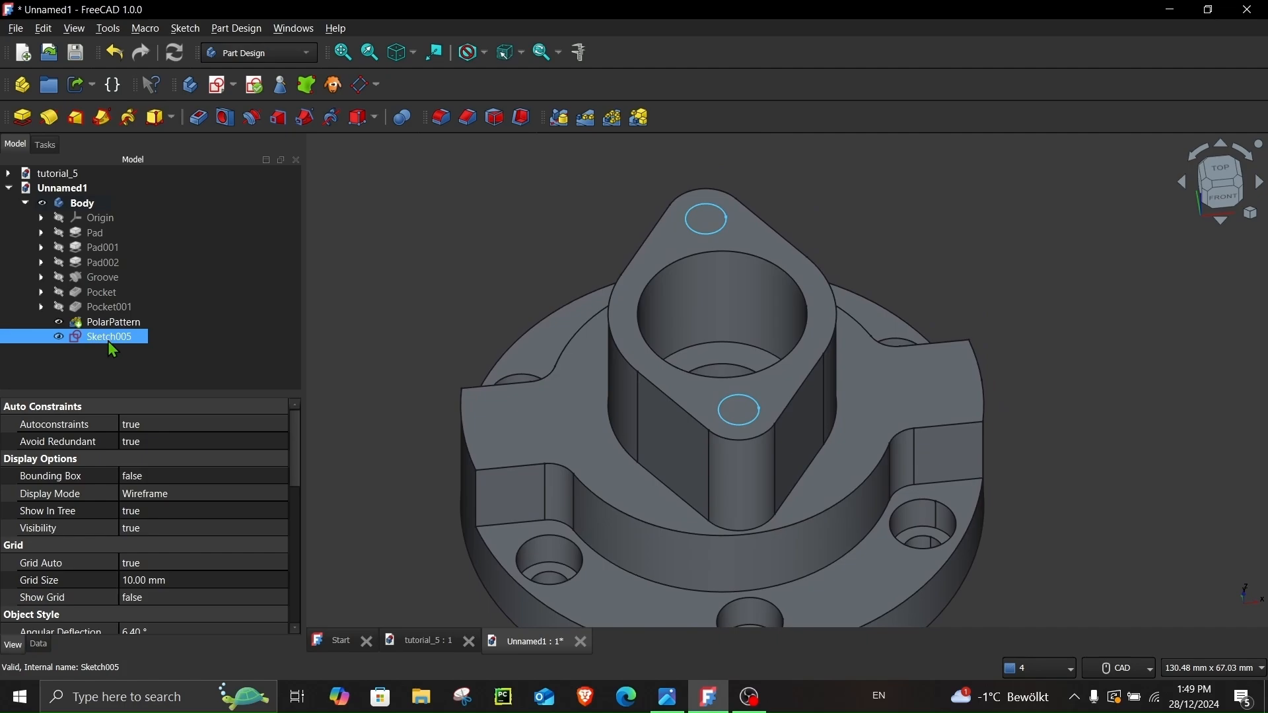
- Create a Hole feature from the two-circle sketch with a 5.5 mm diameter and a 118° angled drill point
{"action": "left_click", "coordinate": [226, 126]}
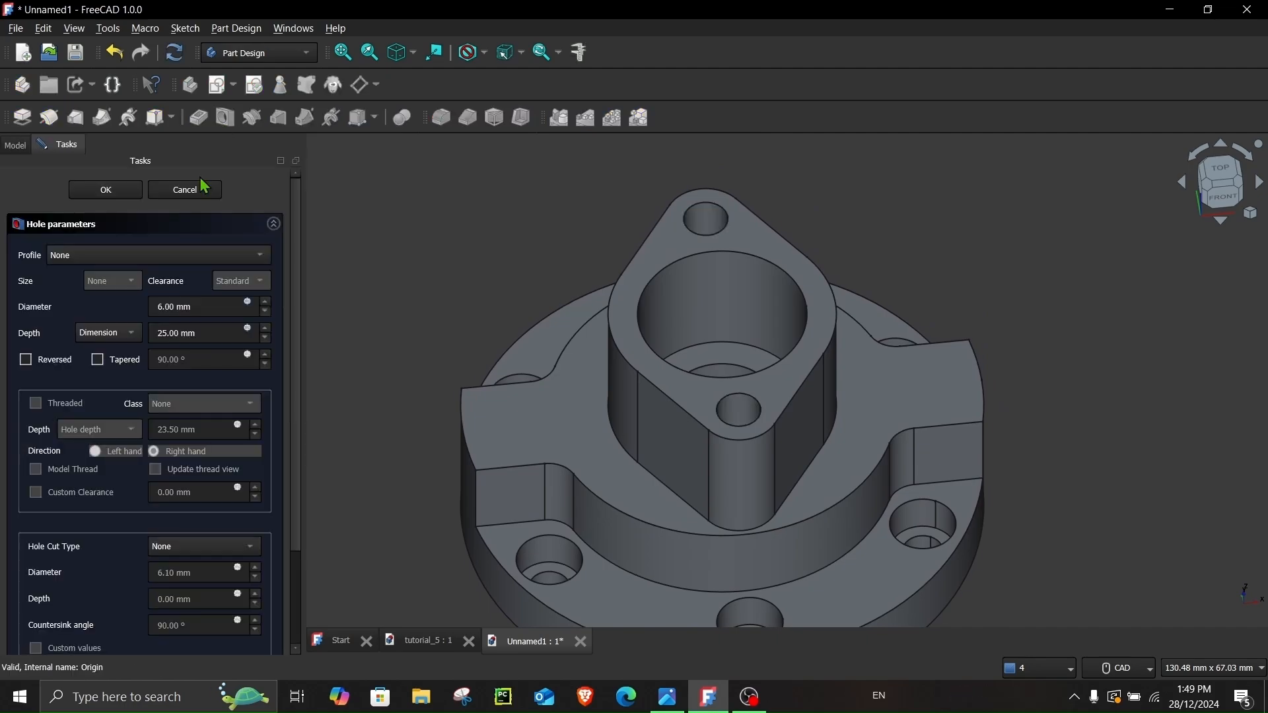
{"action": "double_click", "coordinate": [206, 313]}
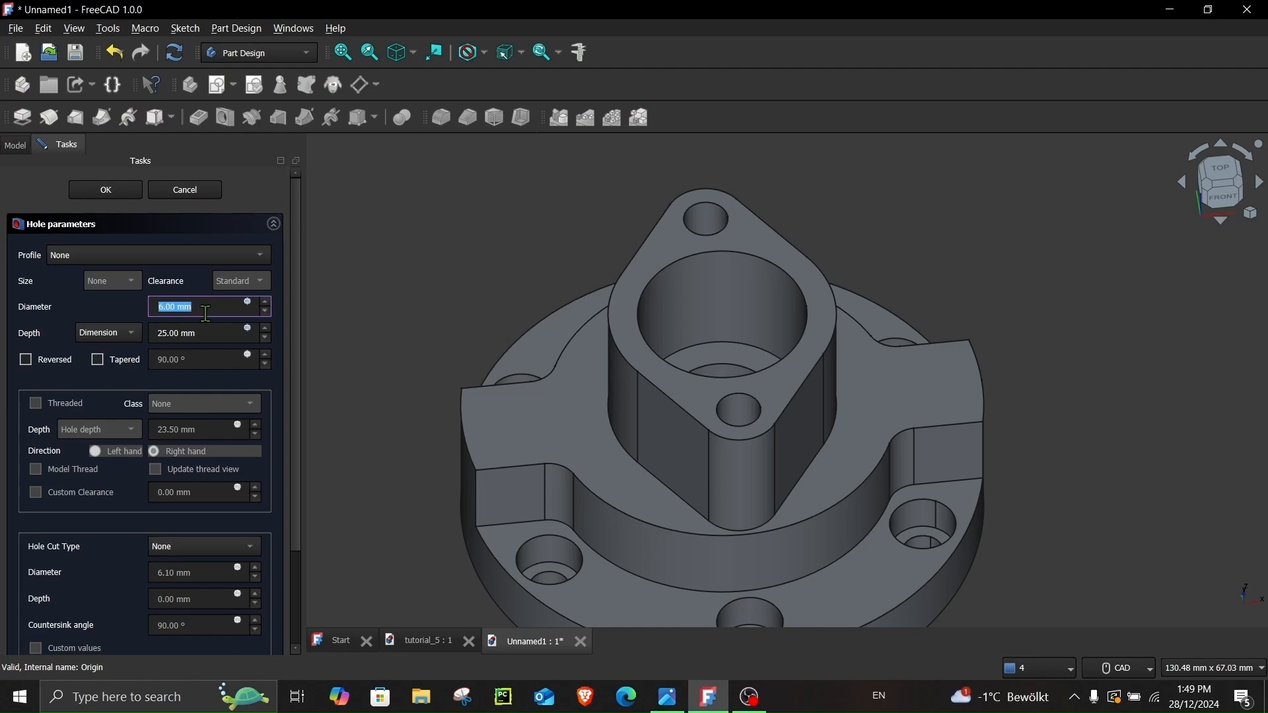
{"action": "left_click_drag", "start_coordinate": [295, 370], "coordinate": [292, 481]}
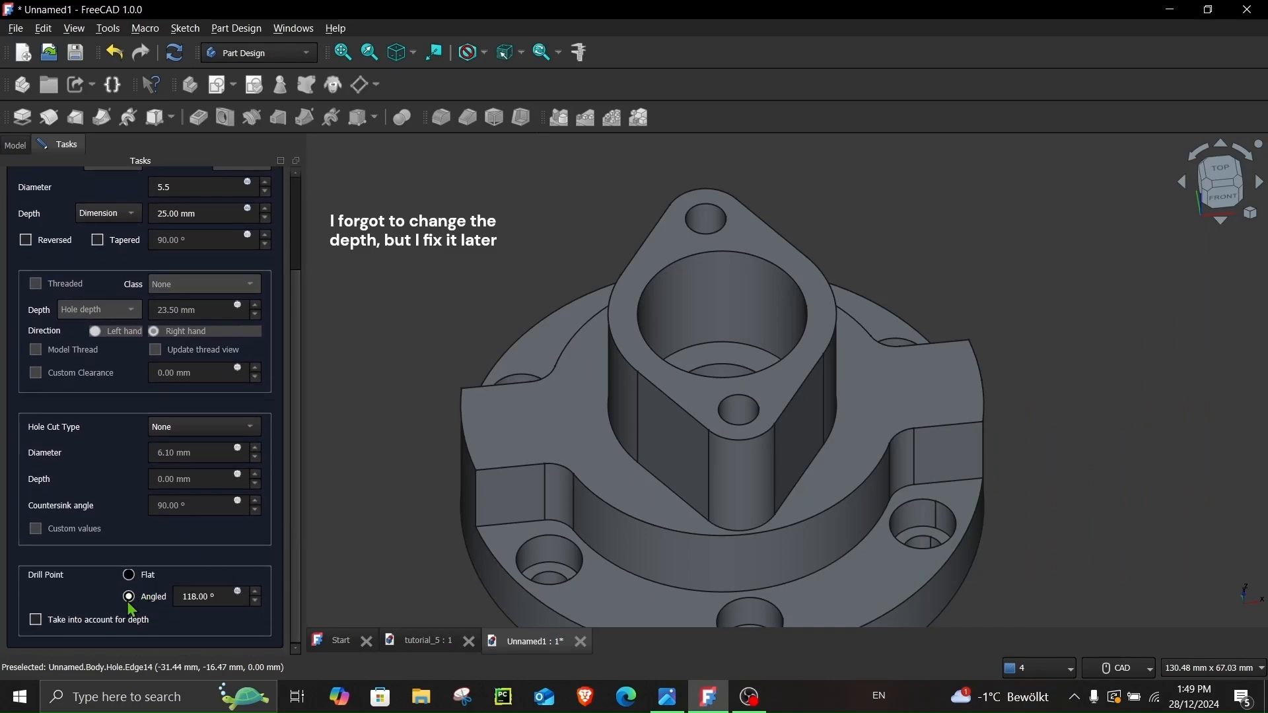
{"action": "left_click", "coordinate": [130, 621]}
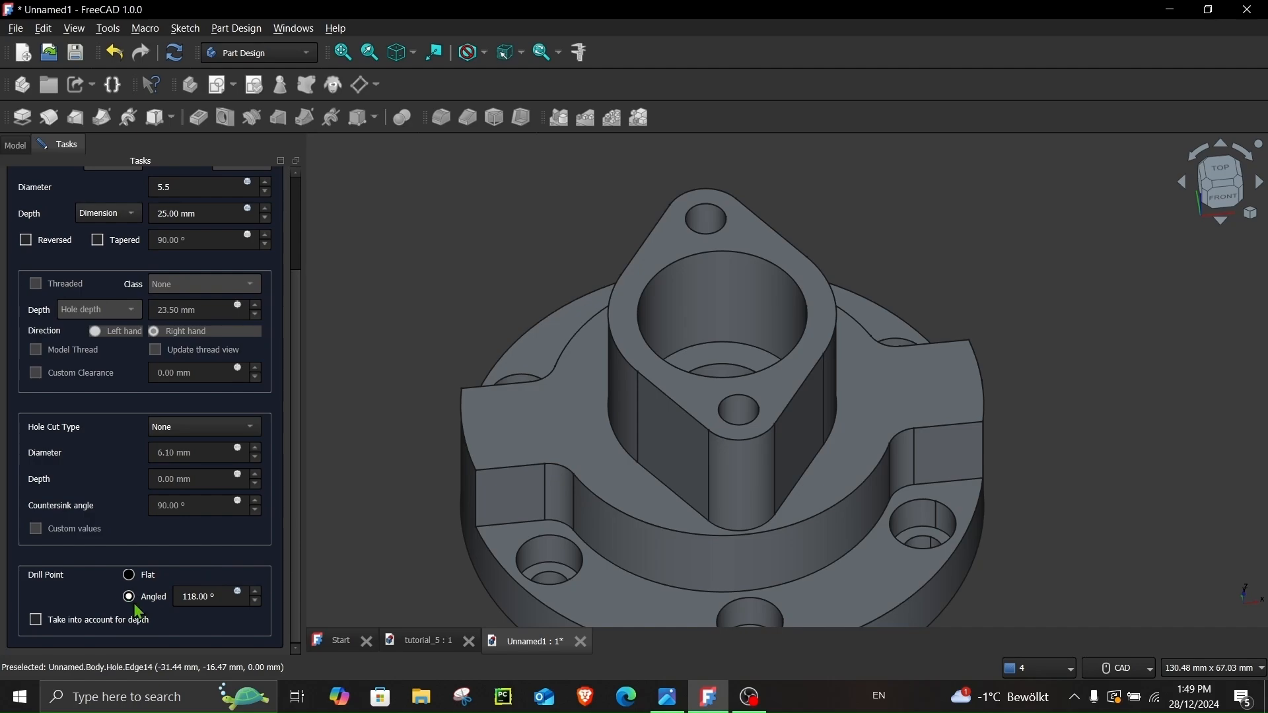
{"action": "mouse_move", "coordinate": [707, 401]}
{"action": "middle_mouse_down"}
{"action": "mouse_move", "coordinate": [700, 459]}
{"action": "mouse_move", "coordinate": [701, 423]}
{"action": "middle_mouse_up"}
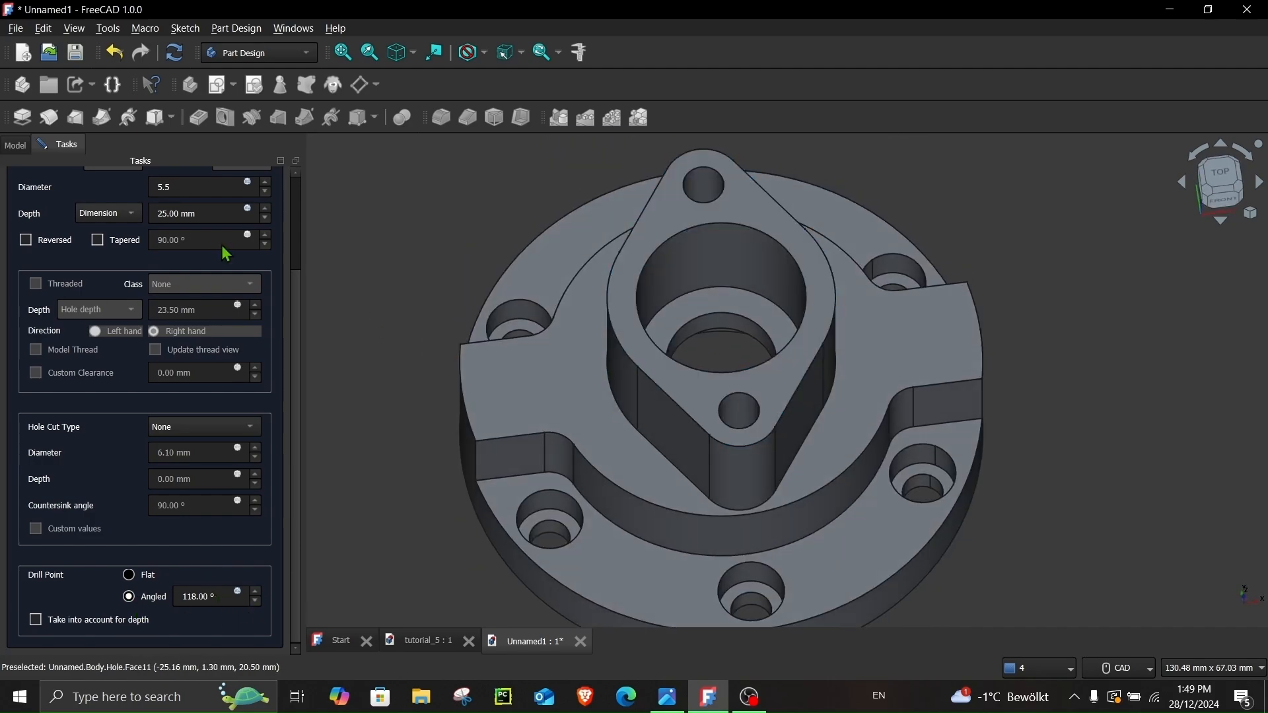
{"action": "left_click_drag", "start_coordinate": [293, 421], "coordinate": [293, 330]}
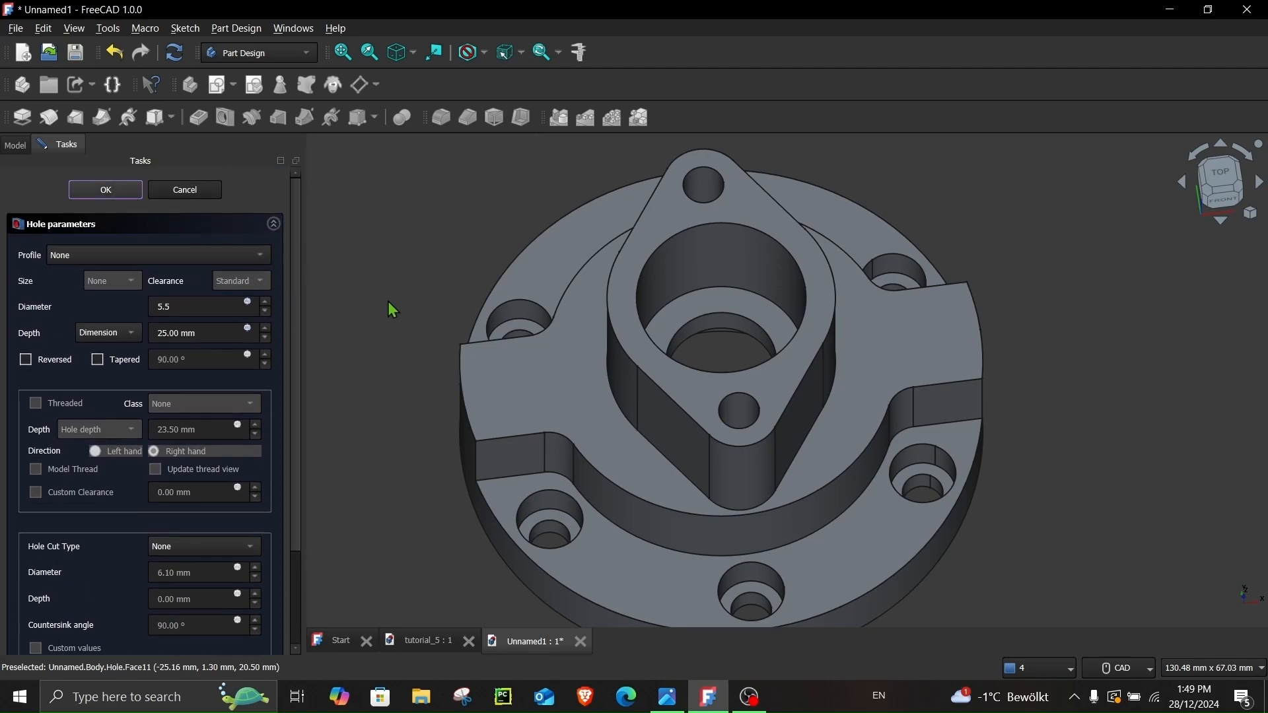
{"action": "middle_click_drag", "start_coordinate": [395, 307], "coordinate": [367, 279]}
{"action": "middle_click_drag", "start_coordinate": [392, 354], "coordinate": [398, 313]}
{"action": "scroll", "coordinate": [403, 310], "scroll_direction": "down", "scroll_amount": 3}
{"action": "middle_click_drag", "start_coordinate": [359, 218], "coordinate": [515, 286]}
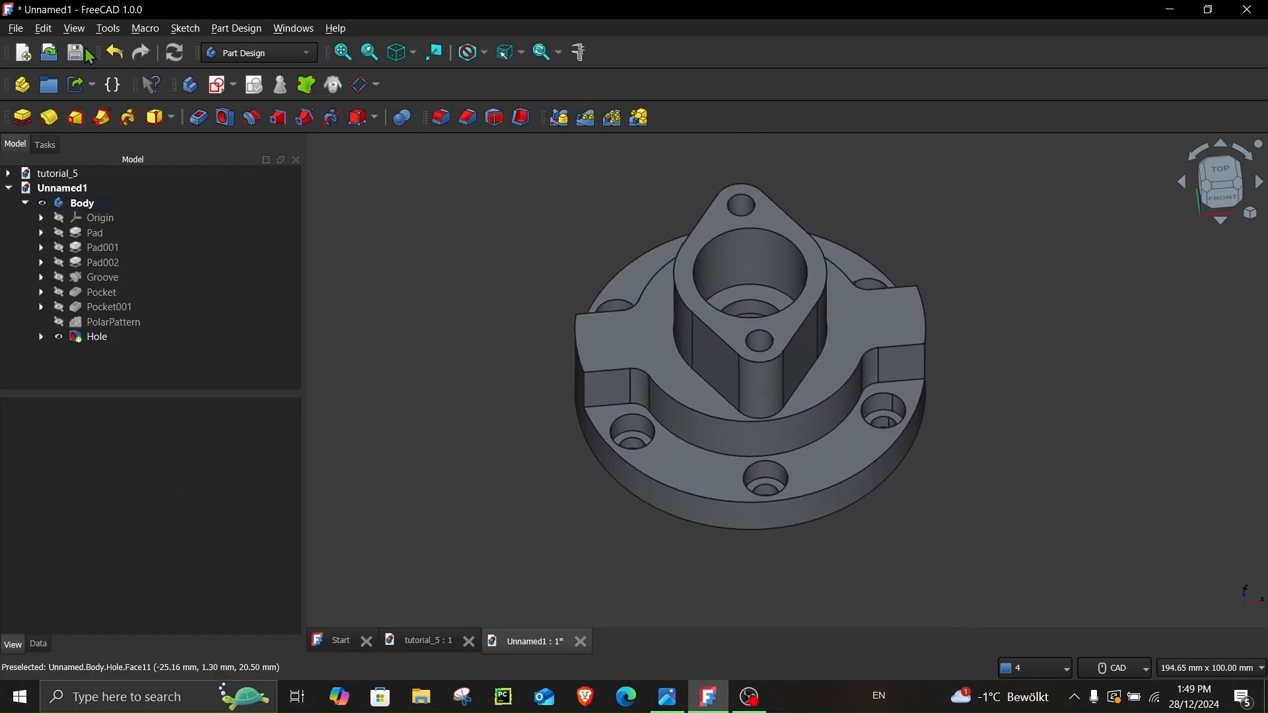
- Section the model with an X clipping plane and examine the boss holes' depth from the left view
{"action": "left_click", "coordinate": [41, 29]}
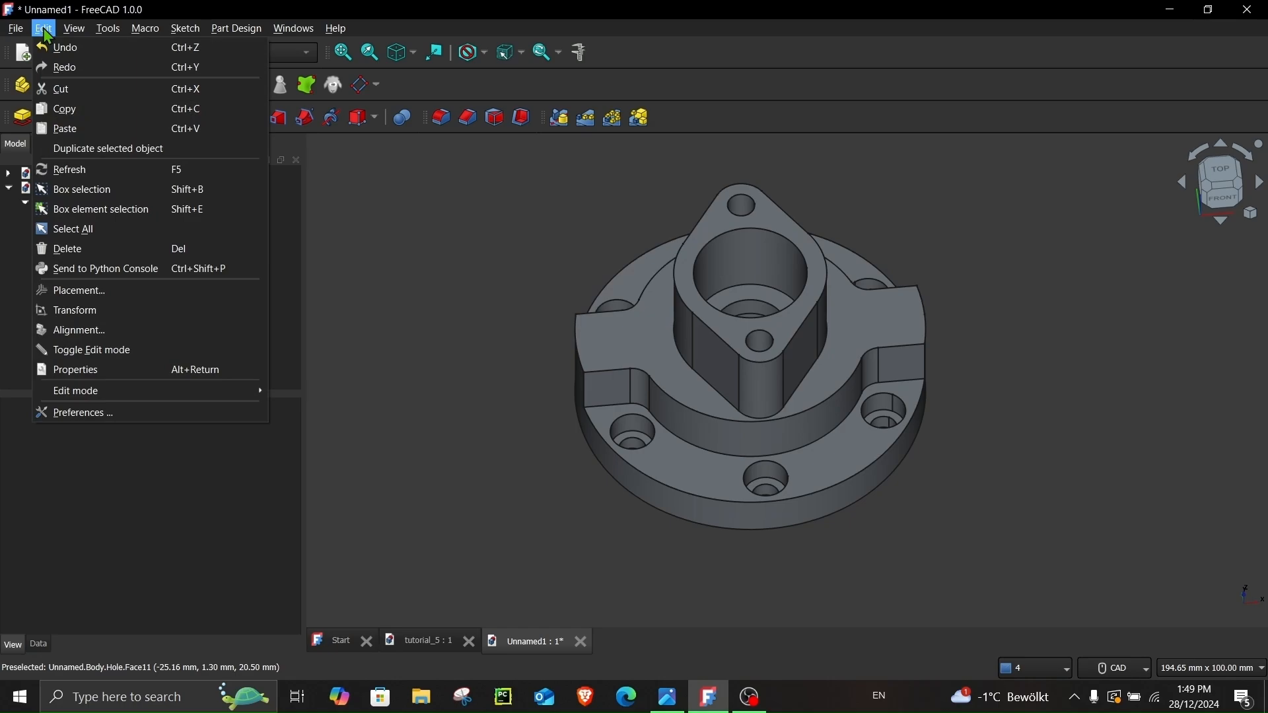
{"action": "left_click", "coordinate": [43, 29]}
{"action": "left_click", "coordinate": [75, 29]}
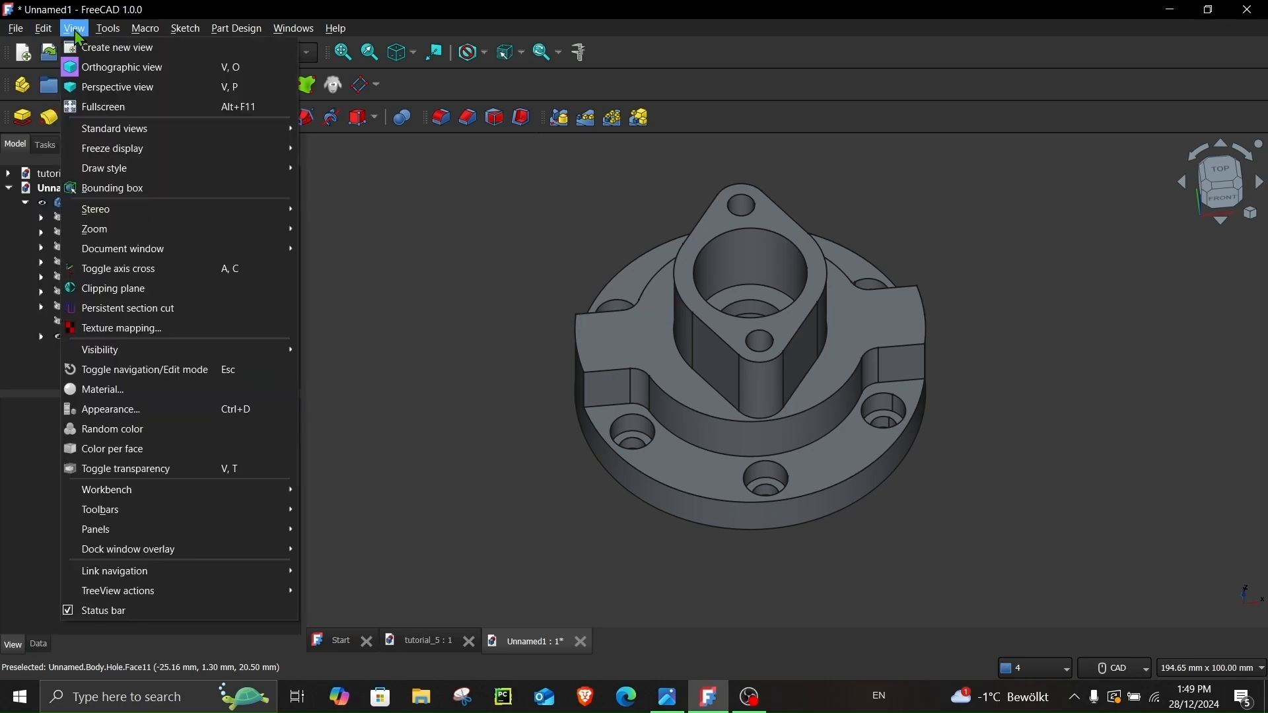
{"action": "left_click", "coordinate": [142, 290]}
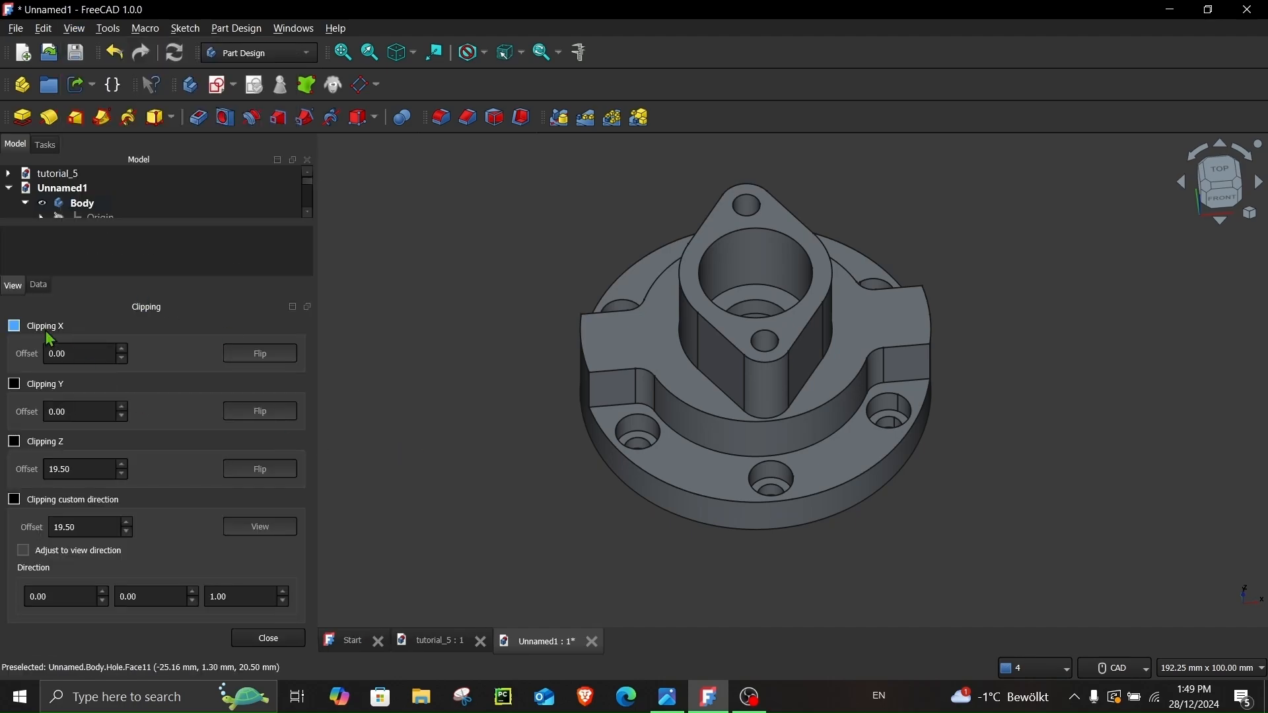
{"action": "left_click", "coordinate": [22, 330]}
{"action": "middle_click_drag", "start_coordinate": [639, 513], "coordinate": [991, 331]}
{"action": "left_click", "coordinate": [1207, 190]}
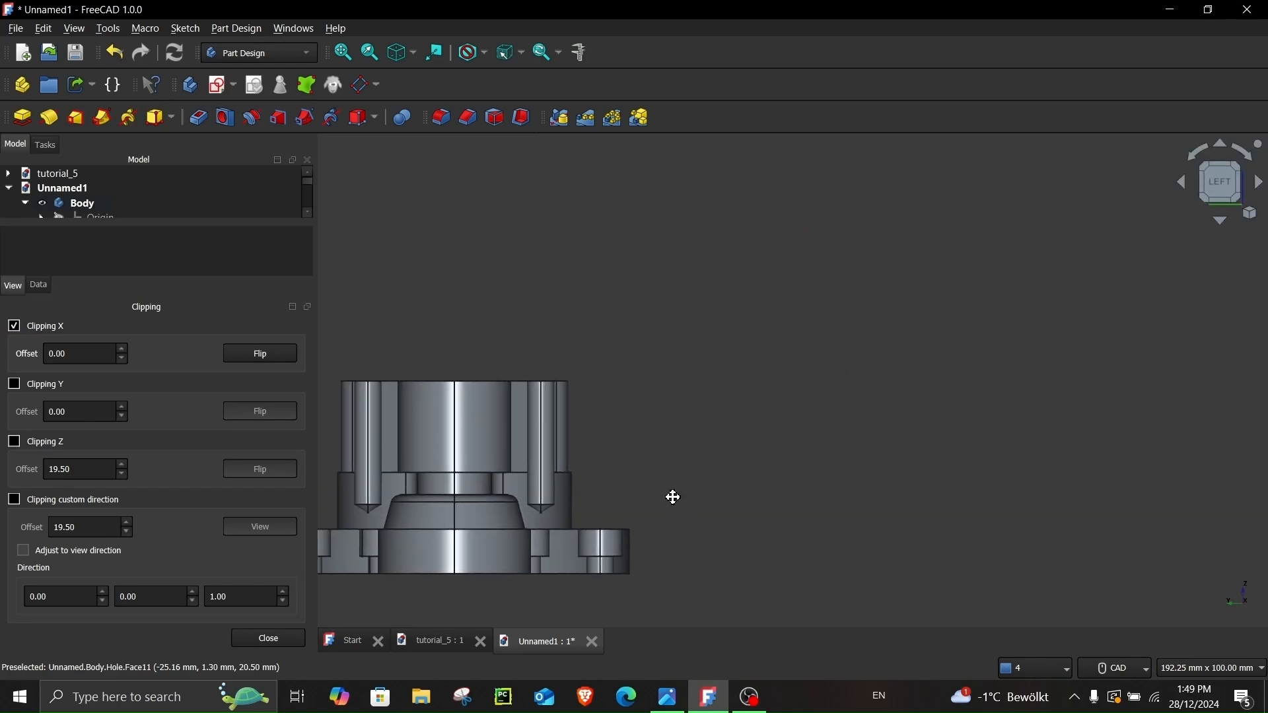
{"action": "scroll", "coordinate": [660, 477], "scroll_direction": "up", "scroll_amount": 2}
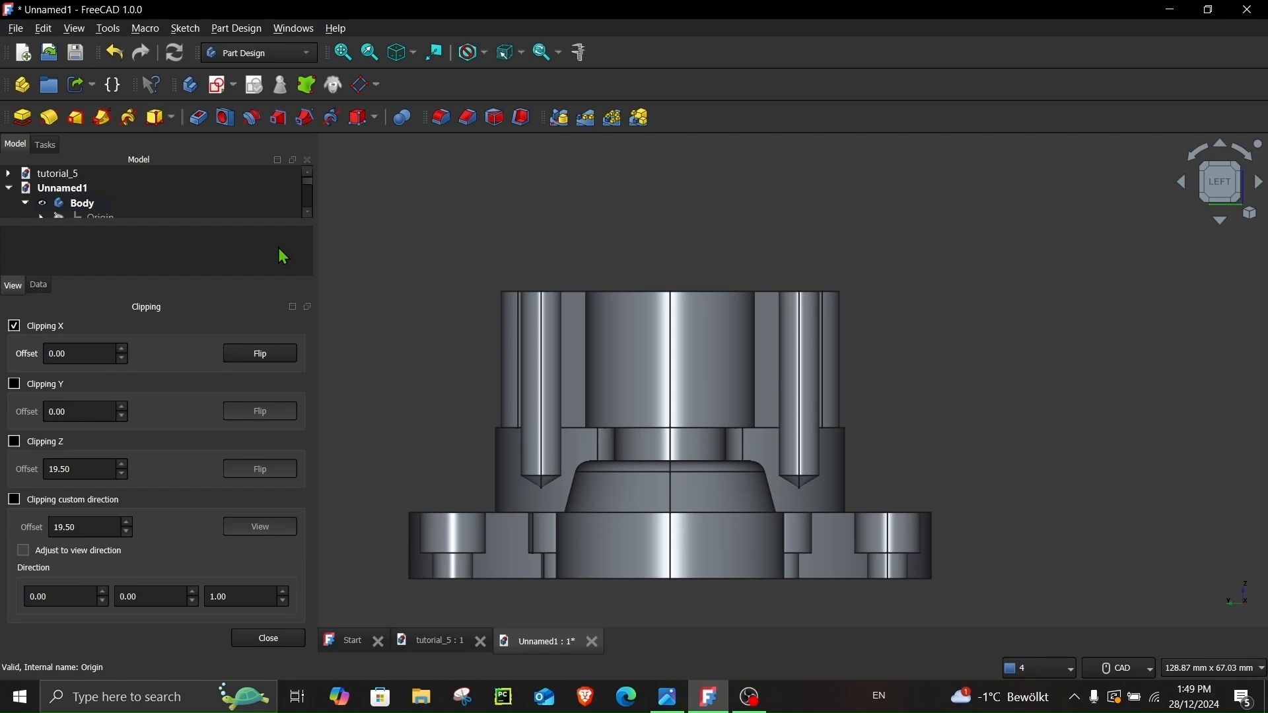
{"action": "left_click_drag", "start_coordinate": [166, 226], "coordinate": [167, 304]}
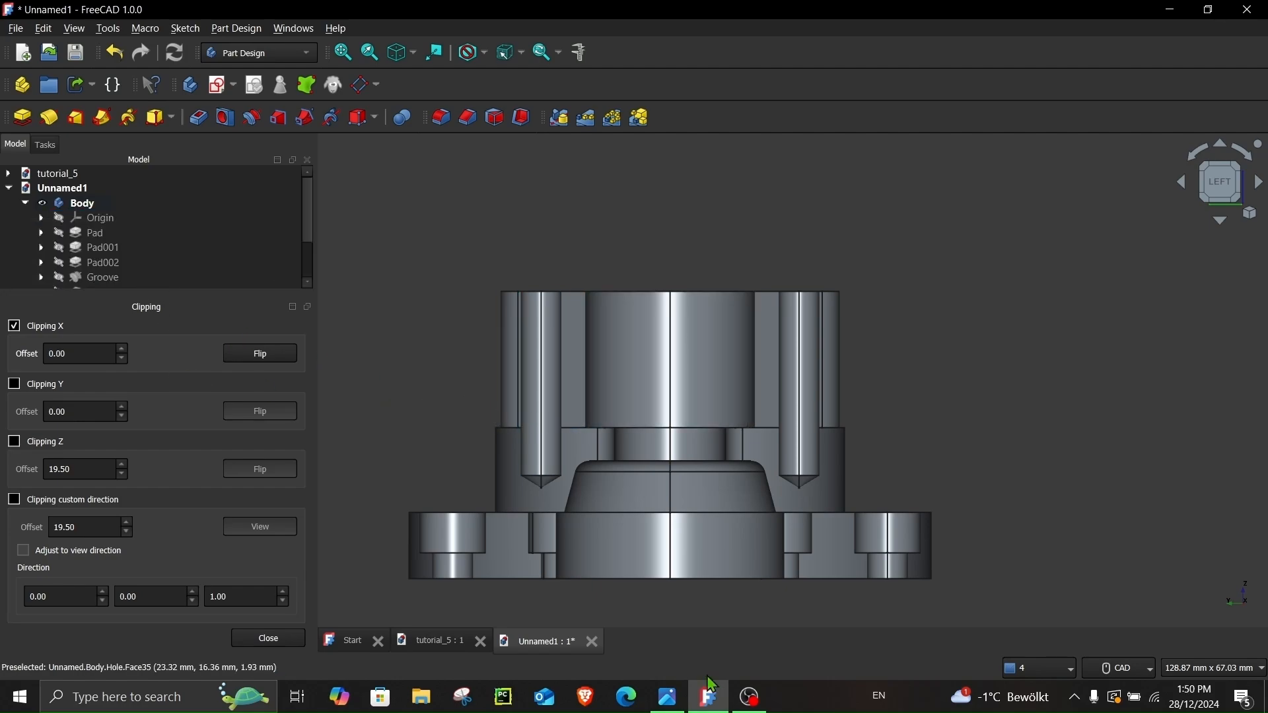
- Place the Tutorial 5.png drawing beside the FreeCAD model and enlarge its section B-B for the boss hole depth
{"action": "left_click", "coordinate": [668, 696]}
{"action": "left_click_drag", "start_coordinate": [795, 24], "coordinate": [1, 299]}
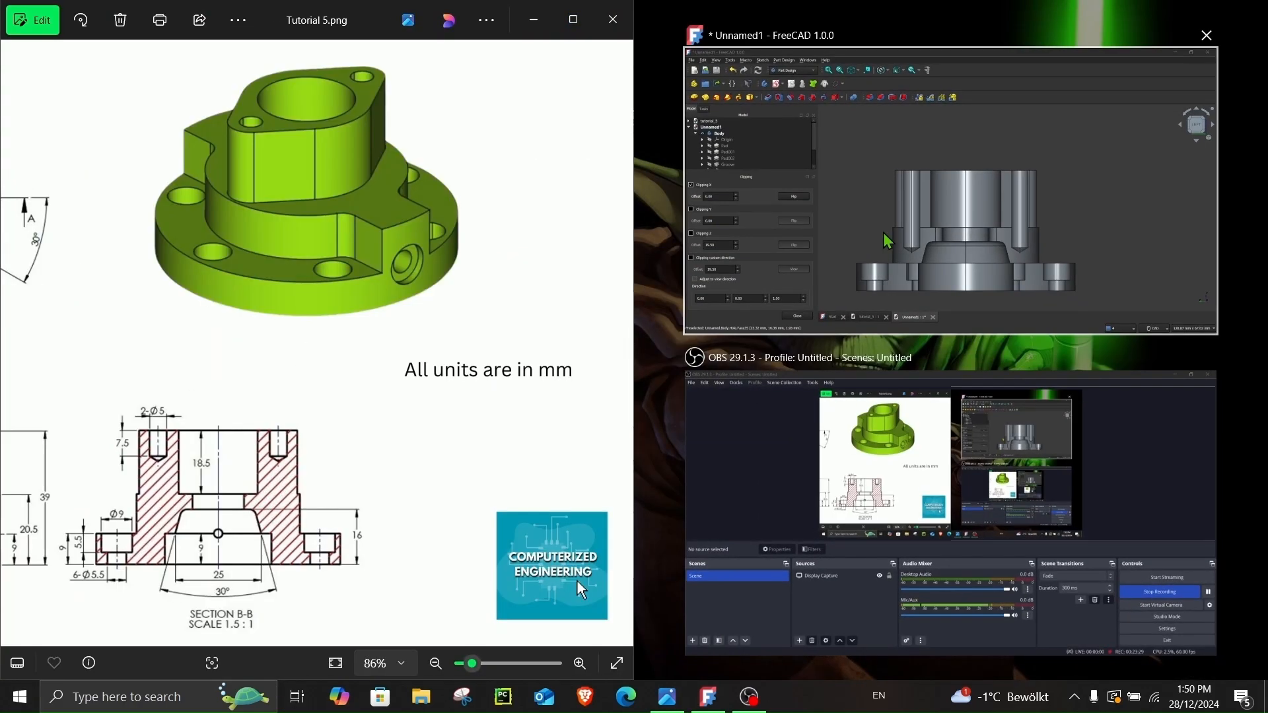
{"action": "left_click", "coordinate": [885, 241]}
{"action": "scroll", "coordinate": [316, 518], "scroll_direction": "up", "scroll_amount": 1}
{"action": "scroll", "coordinate": [316, 519], "scroll_direction": "up", "scroll_amount": 2}
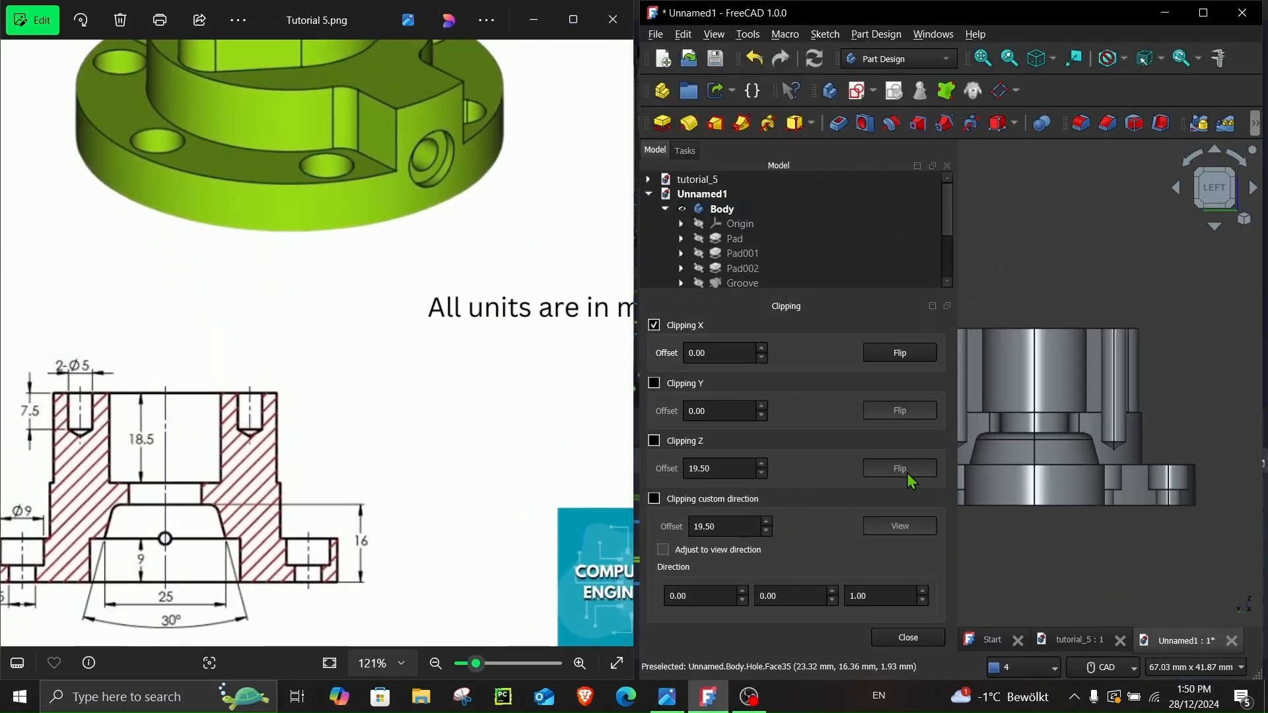
- Turn off the section view and change the boss Hole feature's depth to 7.5 mm
{"action": "left_click", "coordinate": [881, 637]}
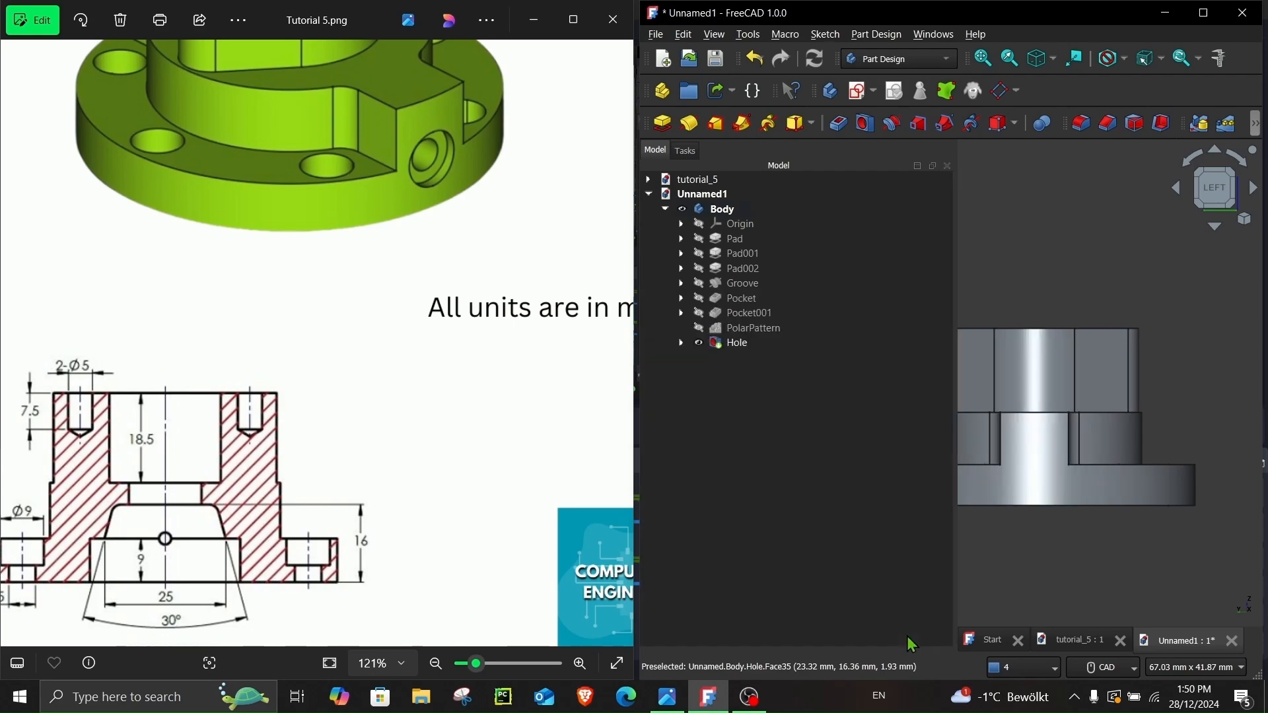
{"action": "left_click", "coordinate": [732, 343]}
{"action": "left_click", "coordinate": [734, 343]}
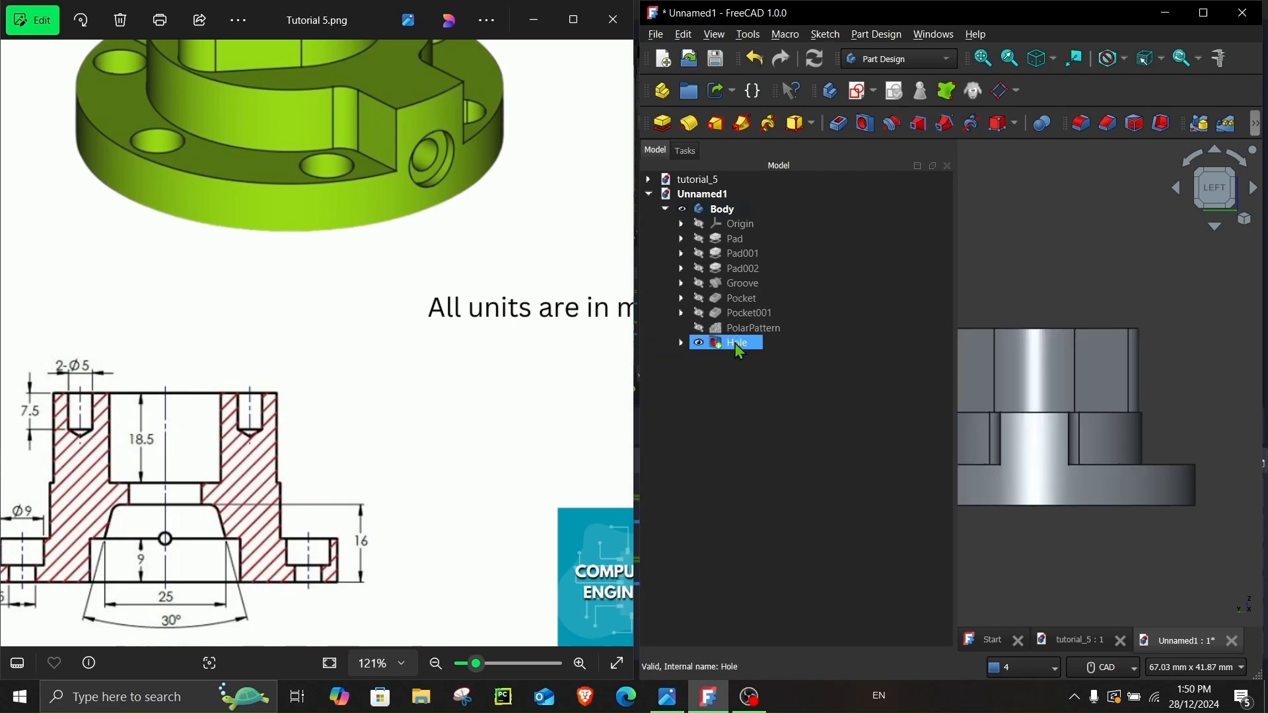
{"action": "right_click", "coordinate": [735, 343]}
{"action": "left_click", "coordinate": [779, 21]}
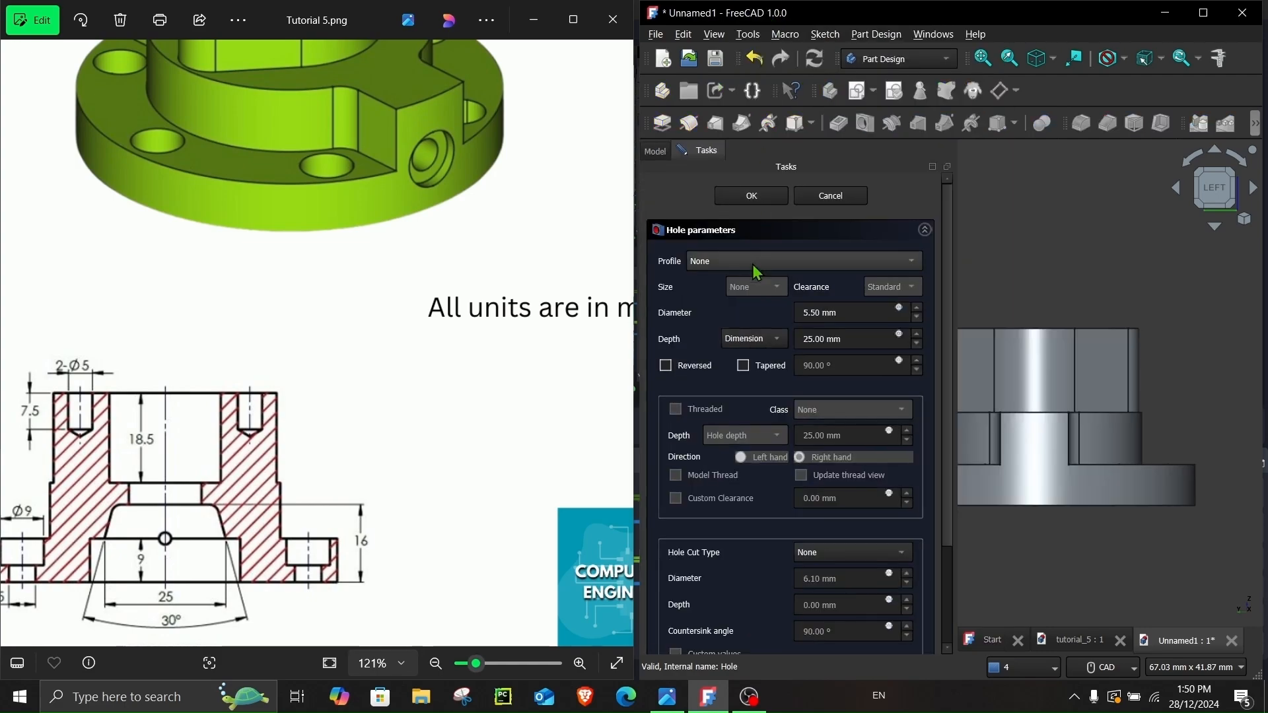
{"action": "left_click", "coordinate": [863, 339]}
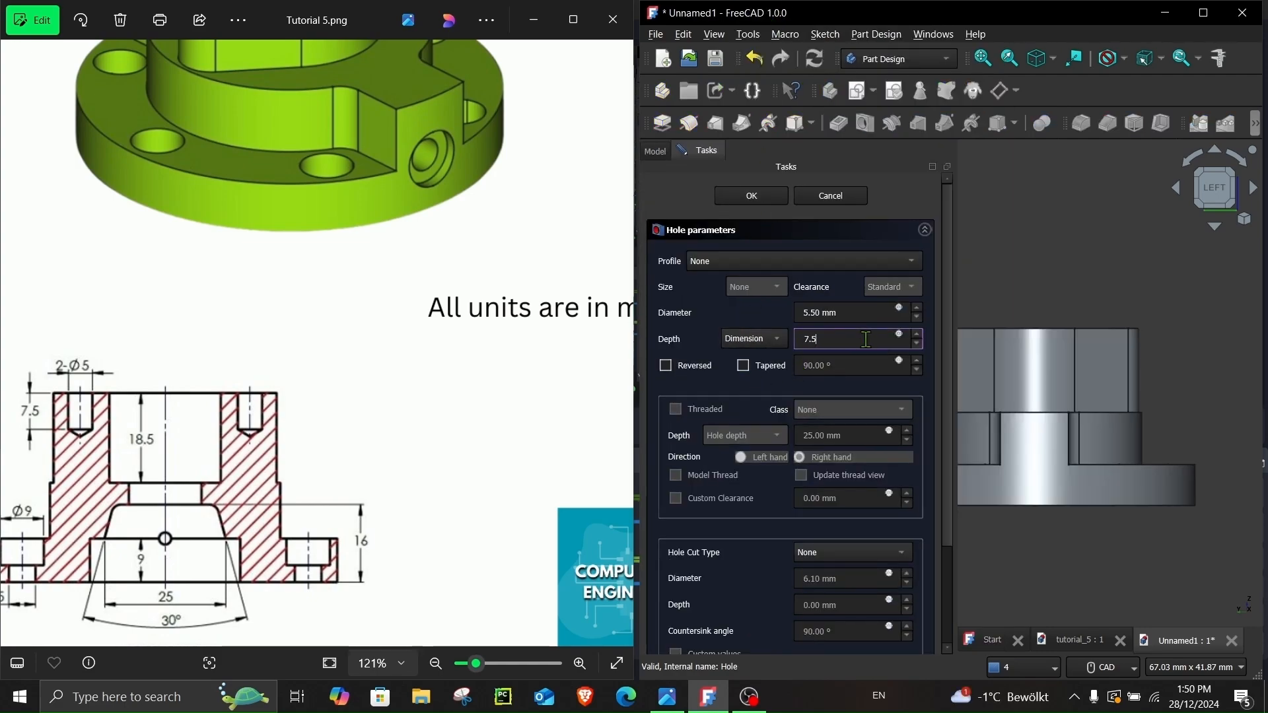
{"action": "left_click", "coordinate": [769, 197]}
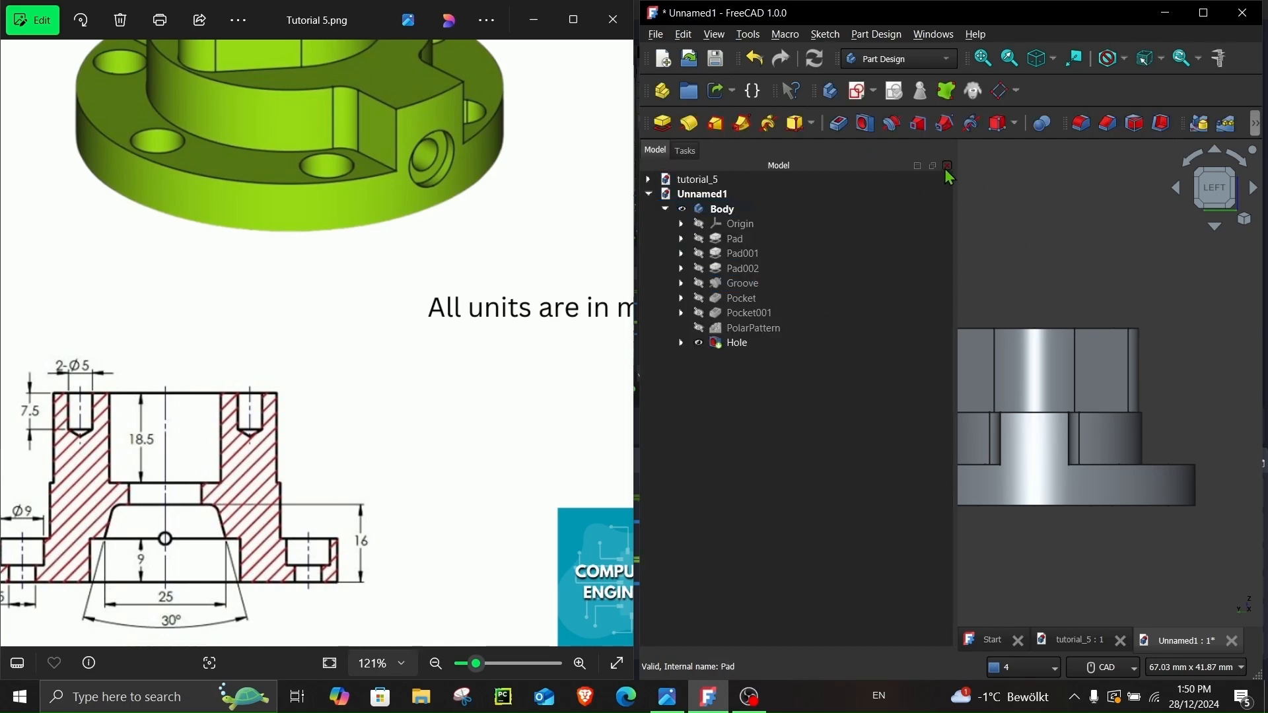
- Clip the model along X again and compare its cross-section with section B-B of the drawing
{"action": "left_click_drag", "start_coordinate": [955, 189], "coordinate": [822, 203]}
{"action": "scroll", "coordinate": [1004, 246], "scroll_direction": "down", "scroll_amount": 2}
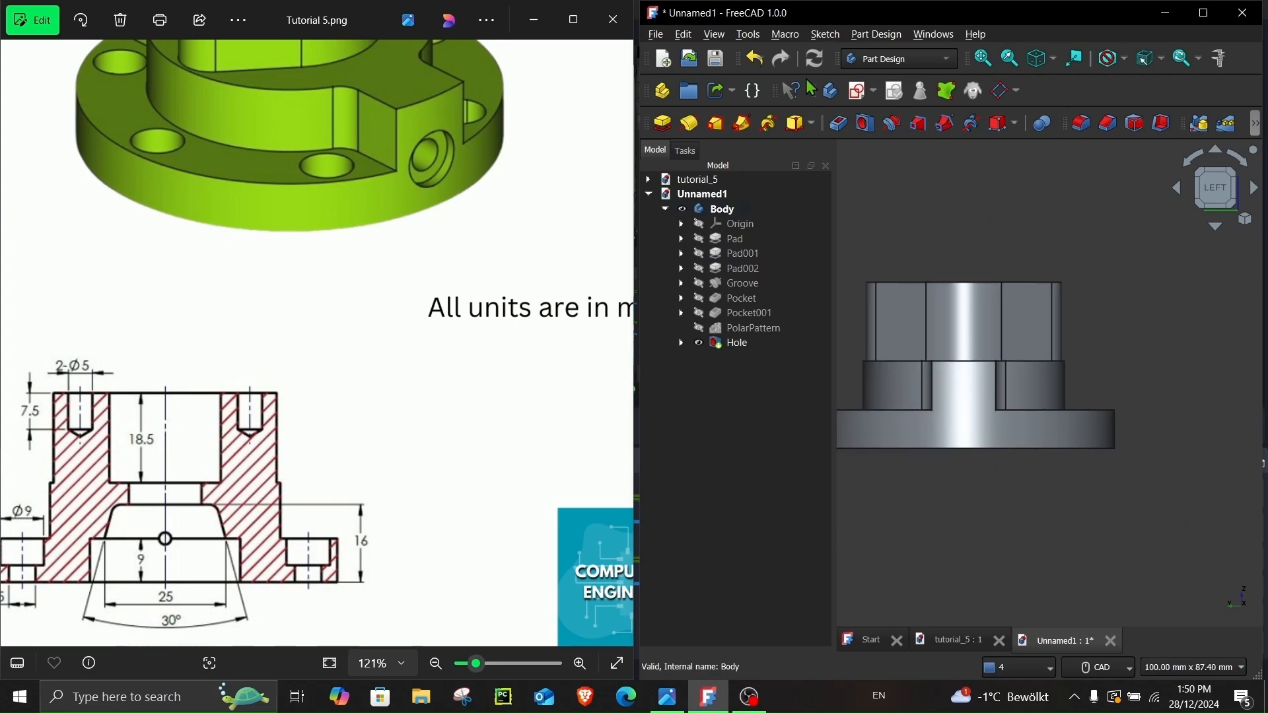
{"action": "left_click", "coordinate": [714, 35]}
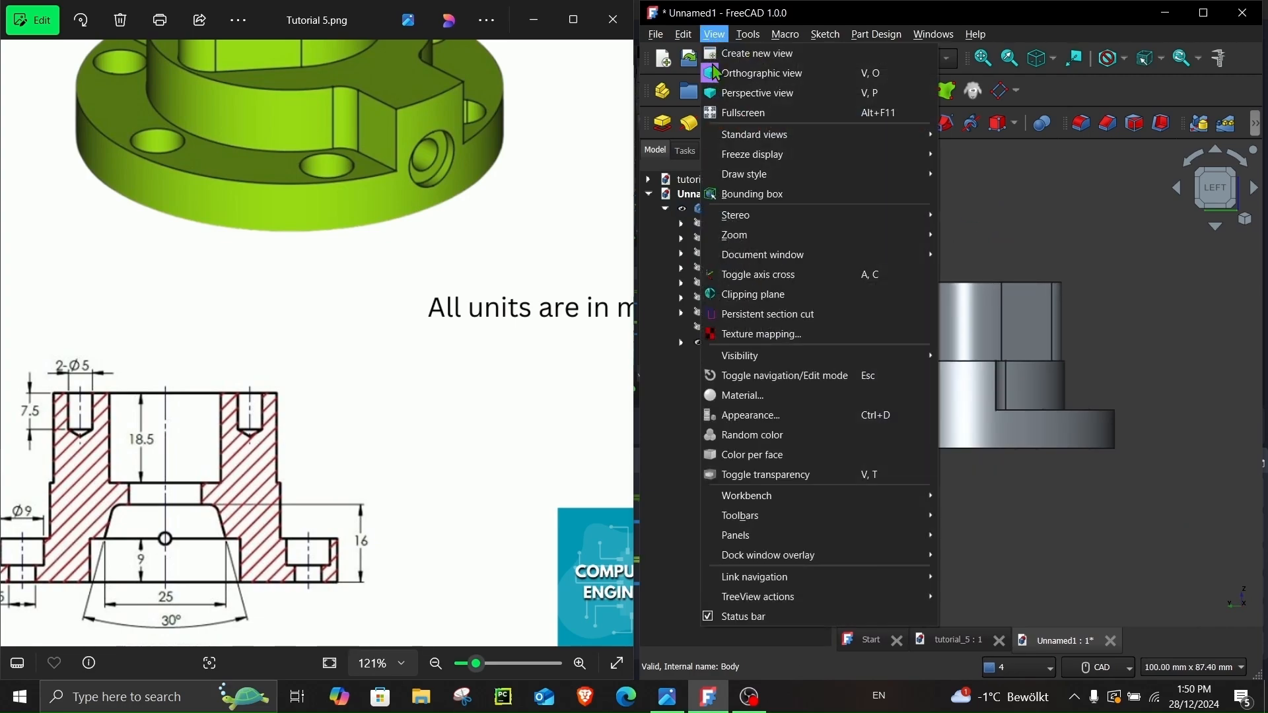
{"action": "left_click", "coordinate": [729, 294]}
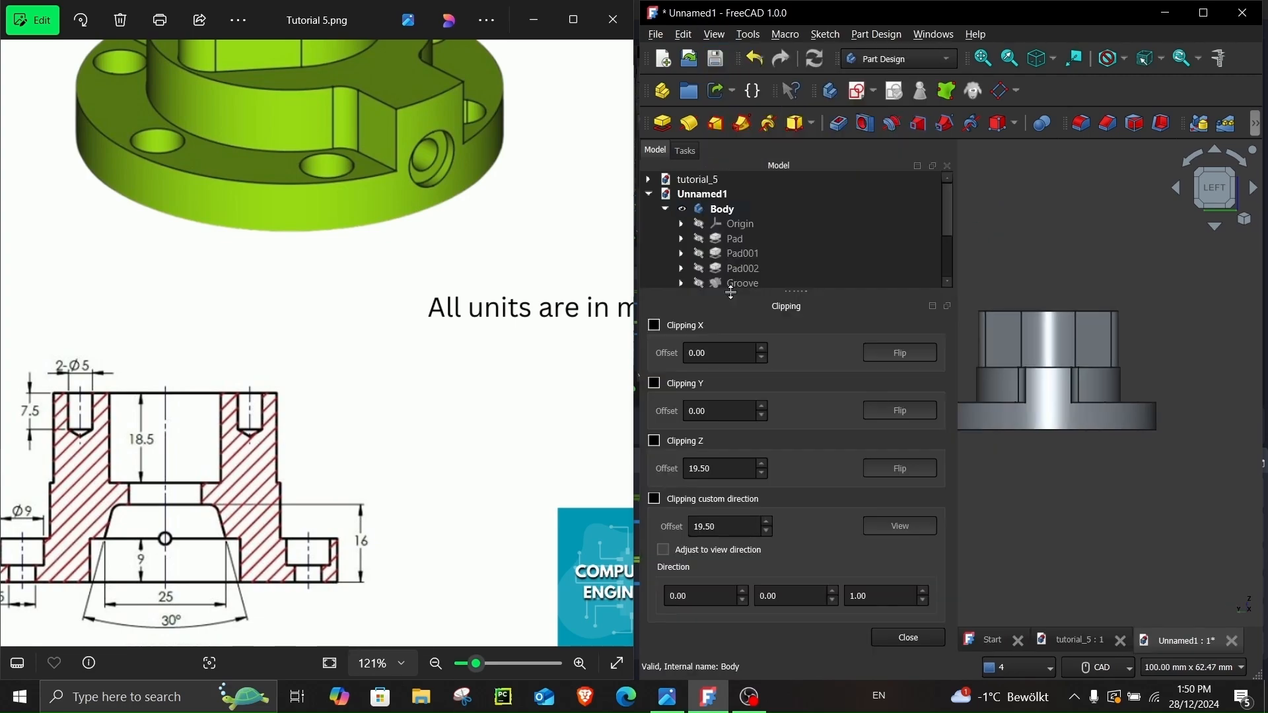
{"action": "left_click", "coordinate": [654, 326]}
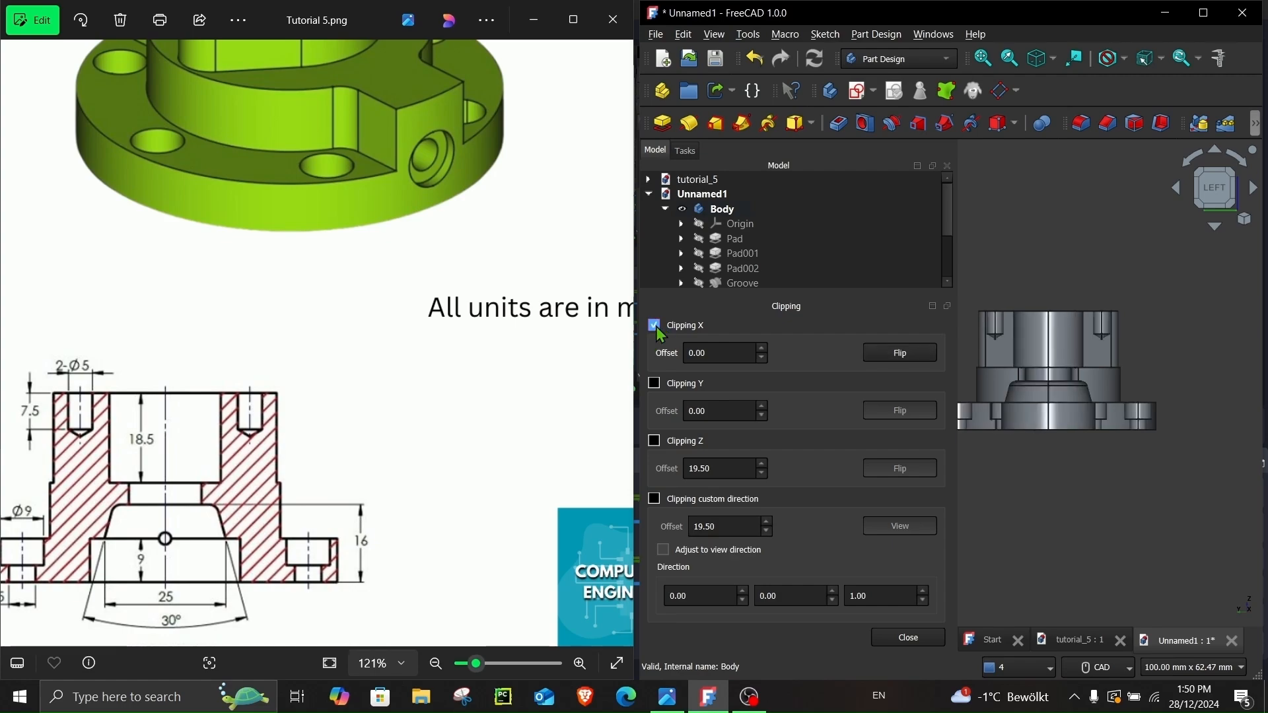
{"action": "scroll", "coordinate": [1124, 346], "scroll_direction": "up", "scroll_amount": 3}
{"action": "scroll", "coordinate": [1073, 391], "scroll_direction": "down", "scroll_amount": 3}
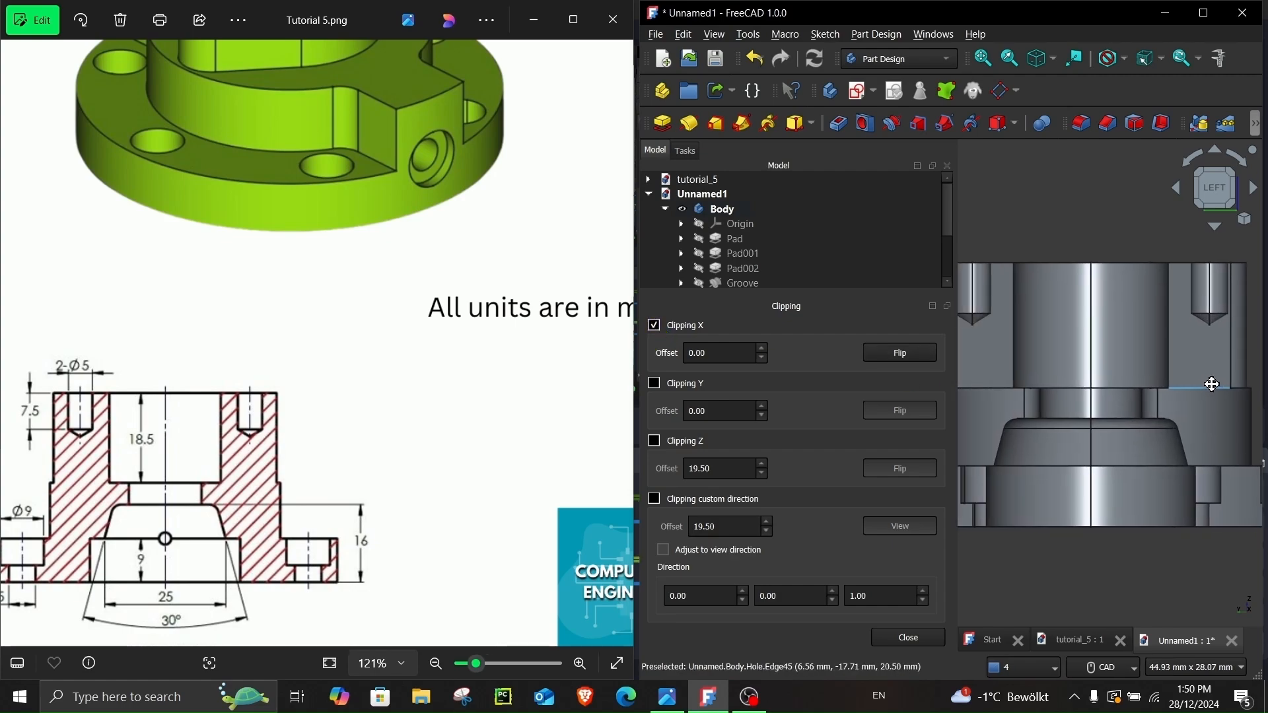
{"action": "left_click_drag", "start_coordinate": [345, 587], "coordinate": [426, 541]}
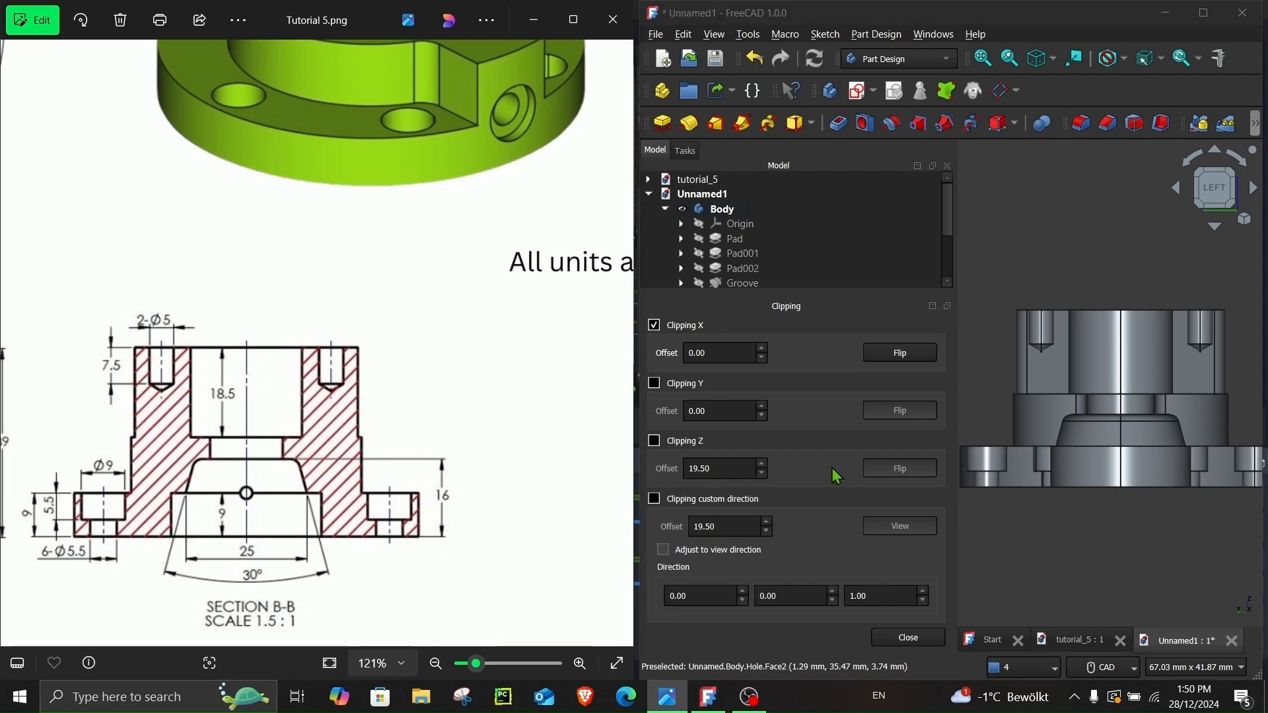
- Restore the drawing and enlarge the stepped side hole in section A-A of Tutorial 5.png
{"action": "left_click", "coordinate": [1203, 13]}
{"action": "left_click", "coordinate": [254, 639]}
{"action": "middle_click_drag", "start_coordinate": [405, 472], "coordinate": [651, 441]}
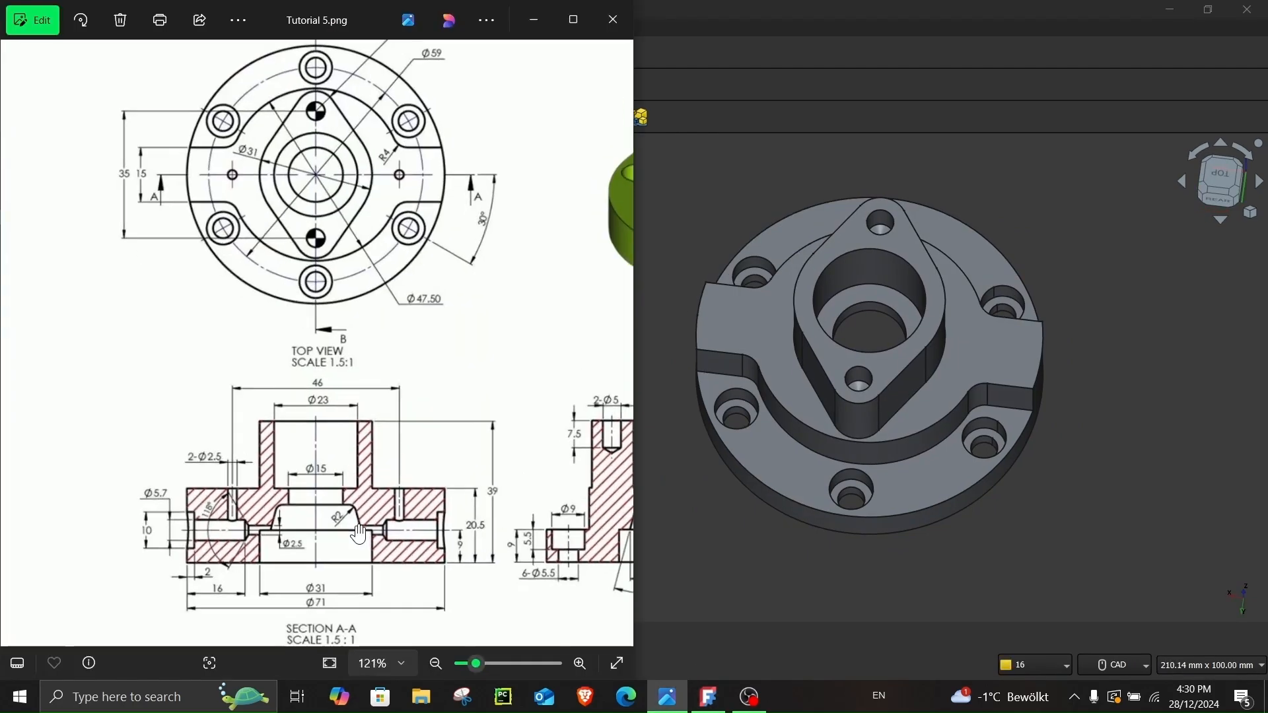
{"action": "scroll", "coordinate": [484, 553], "scroll_direction": "up", "scroll_amount": 4}
{"action": "scroll", "coordinate": [484, 553], "scroll_direction": "up", "scroll_amount": 2}
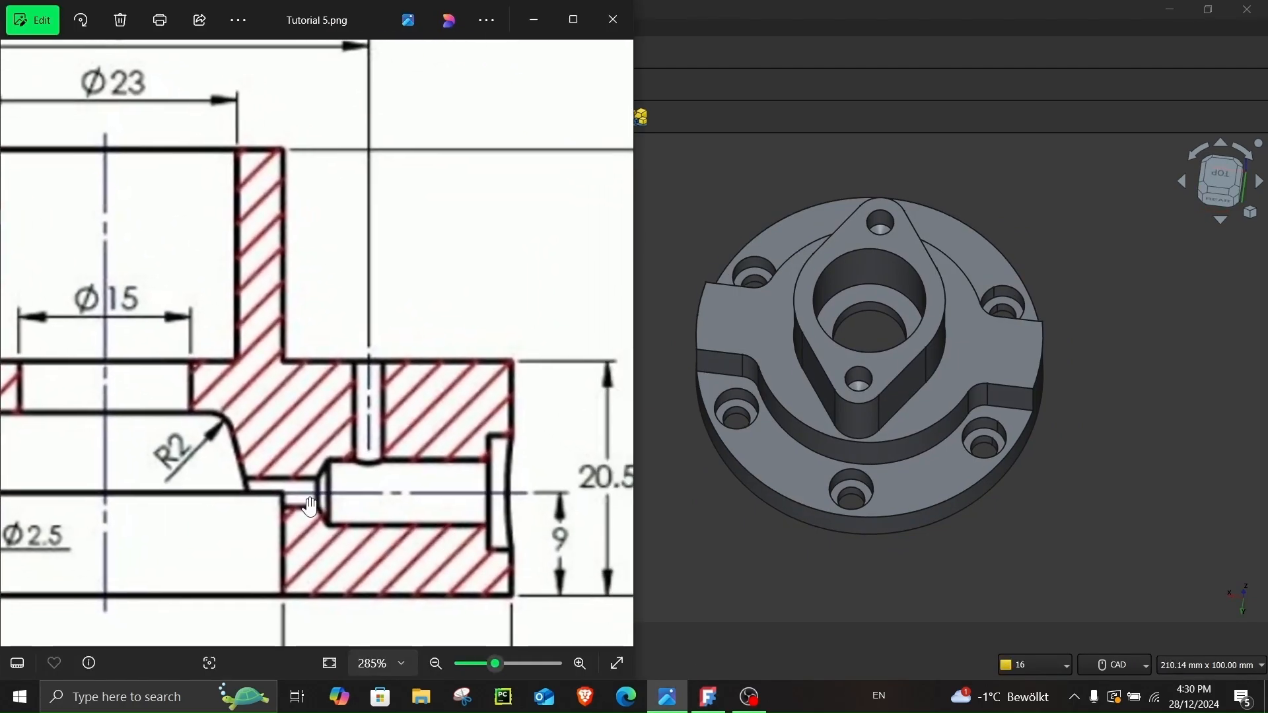
- Show the Body's origin planes in FreeCAD and start a new sketch on the XZ plane
{"action": "left_click", "coordinate": [676, 535]}
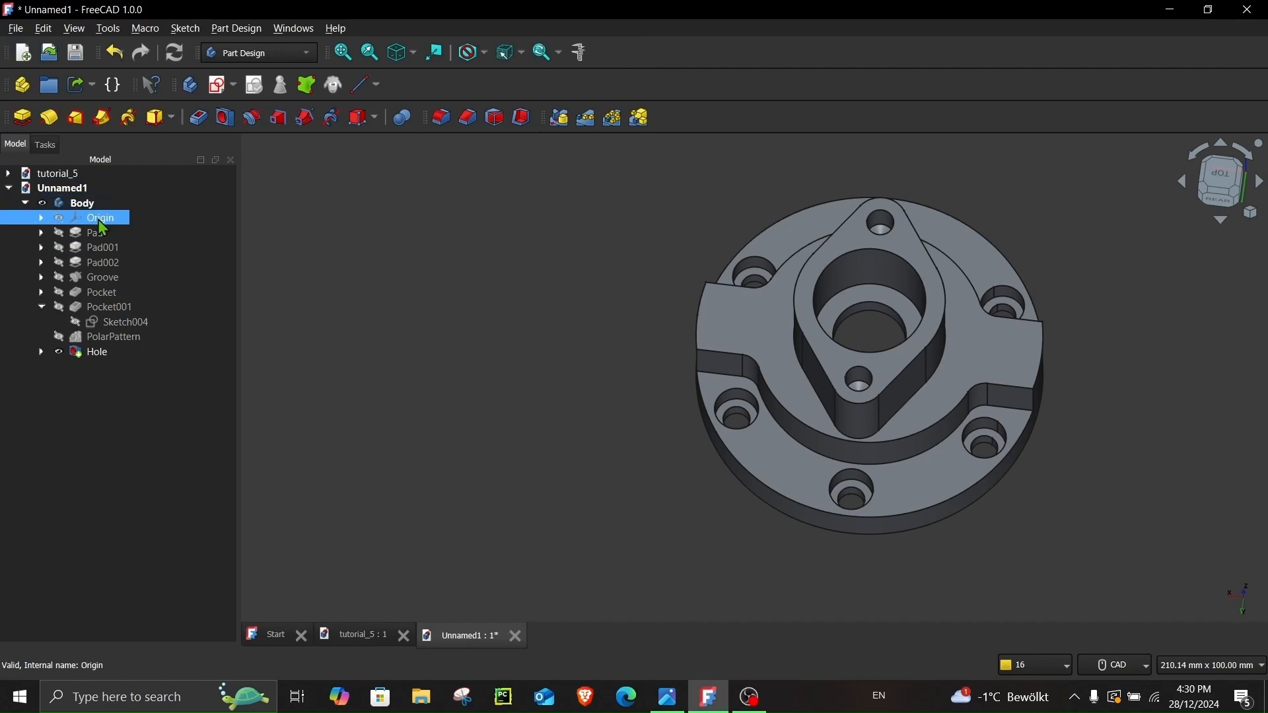
{"action": "key", "text": "space"}
{"action": "middle_click_drag", "start_coordinate": [526, 471], "coordinate": [658, 360]}
{"action": "left_click", "coordinate": [533, 346]}
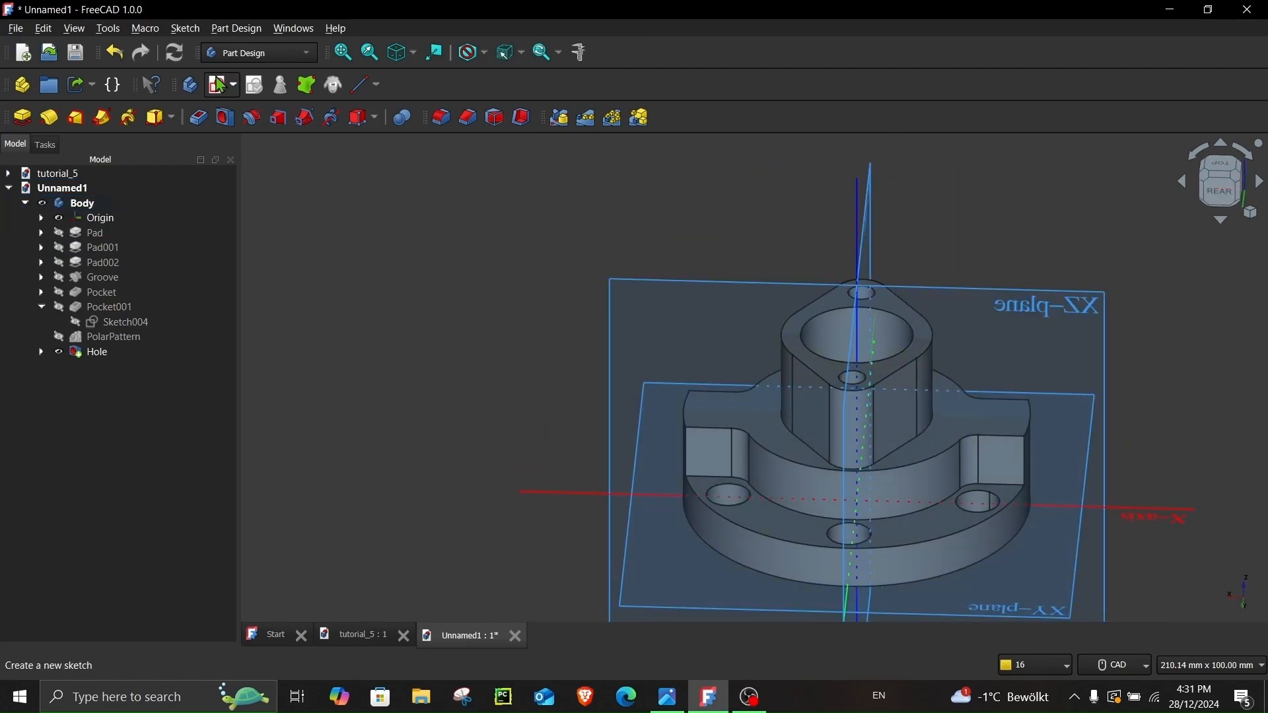
{"action": "left_click", "coordinate": [220, 84]}
{"action": "left_click", "coordinate": [624, 280]}
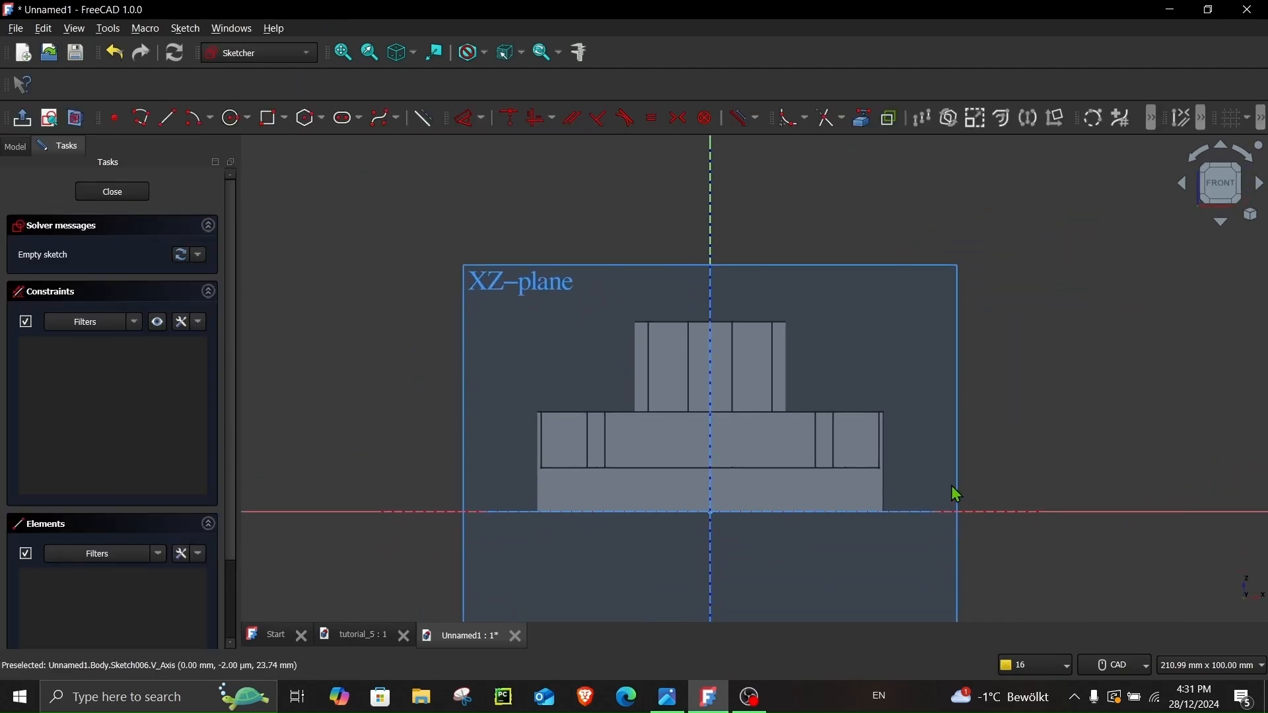
- Project the flange's outer vertical edge on the positive X side into the sketch as external geometry
{"action": "scroll", "coordinate": [899, 478], "scroll_direction": "up", "scroll_amount": 5}
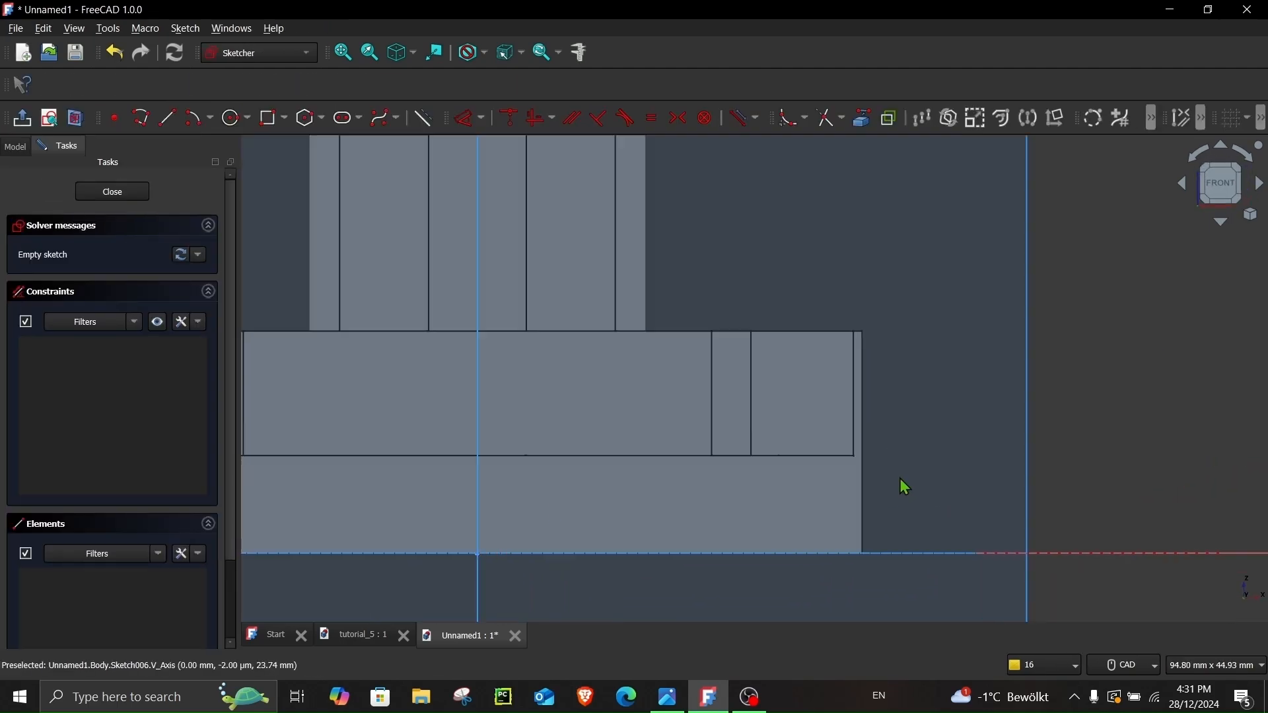
{"action": "left_click", "coordinate": [863, 124]}
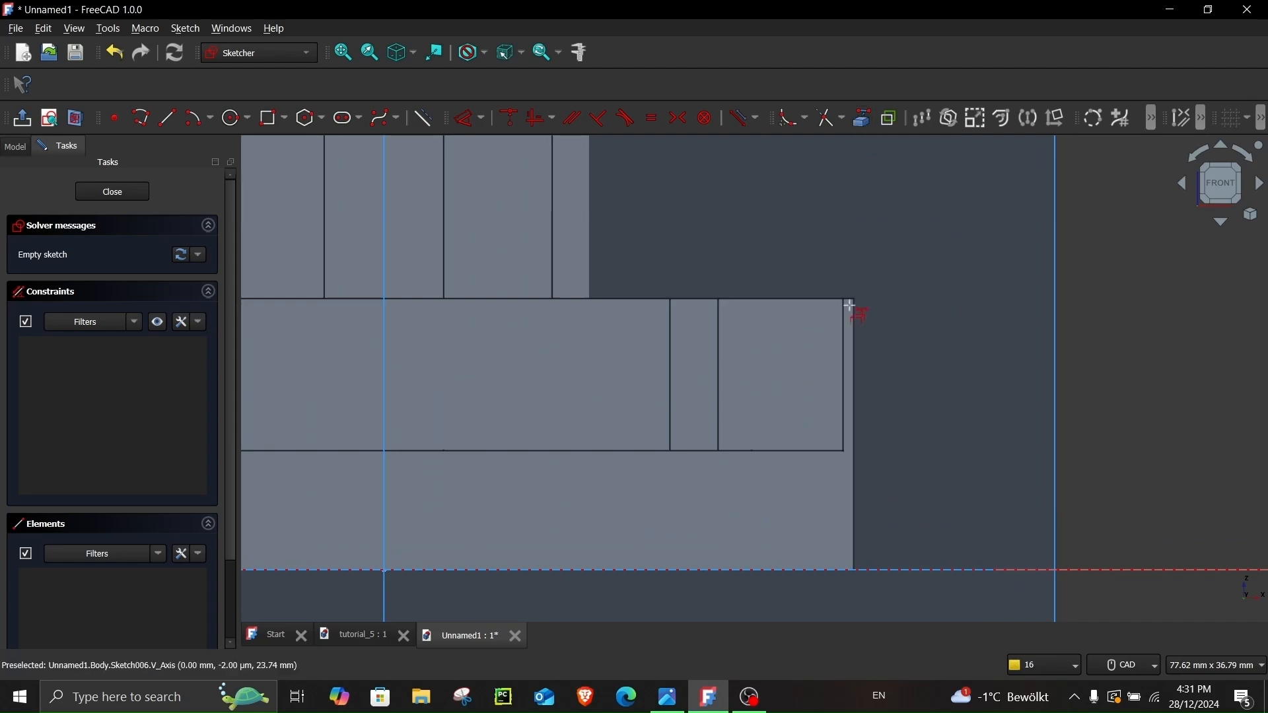
{"action": "left_click", "coordinate": [859, 475]}
{"action": "scroll", "coordinate": [859, 476], "scroll_direction": "down", "scroll_amount": 2}
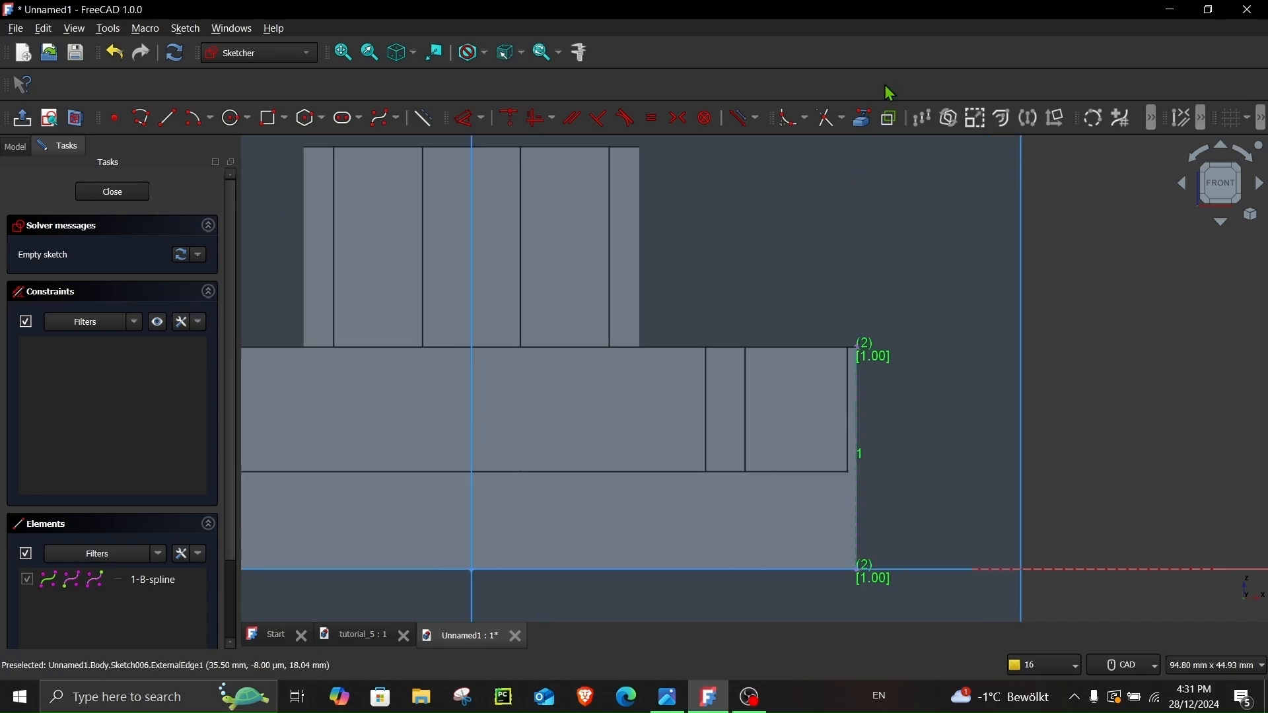
- Beside the drawing, sketch a horizontal line about 4 mm long inward from the projected edge for the side hole's counterbore
{"action": "double_click", "coordinate": [849, 8]}
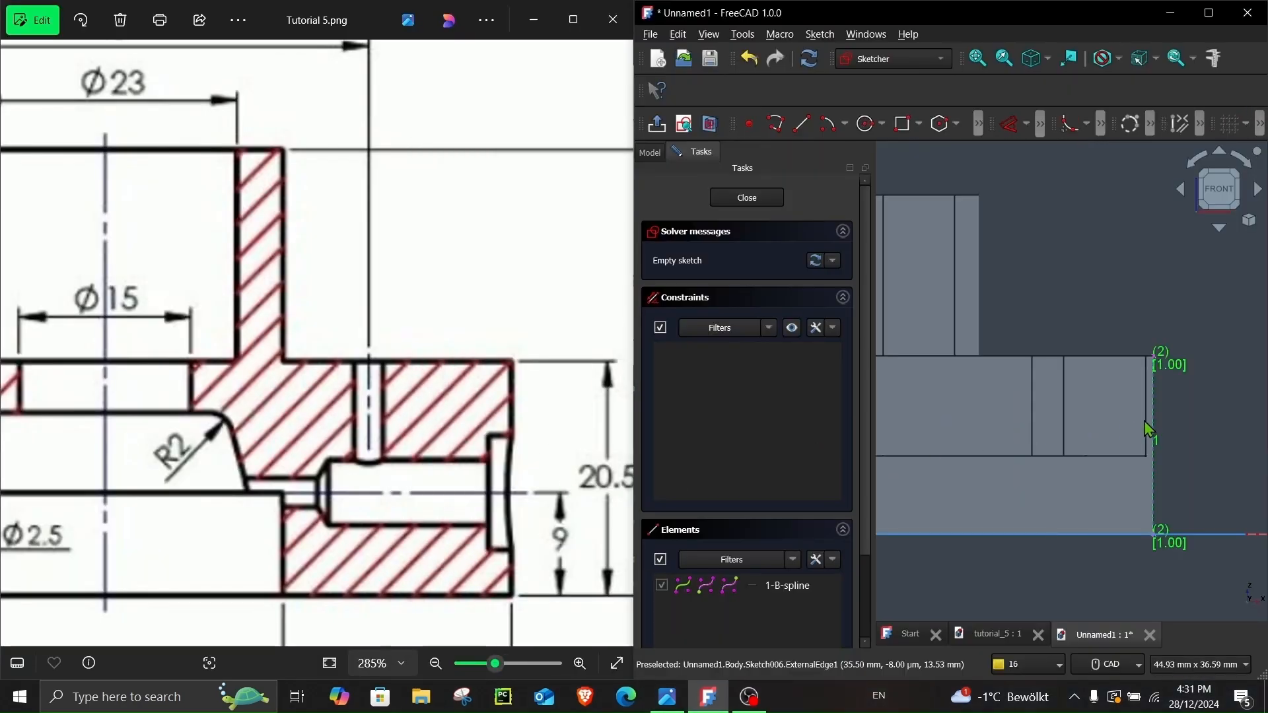
{"action": "scroll", "coordinate": [1144, 429], "scroll_direction": "up", "scroll_amount": 2}
{"action": "left_click_drag", "start_coordinate": [871, 423], "coordinate": [827, 423]}
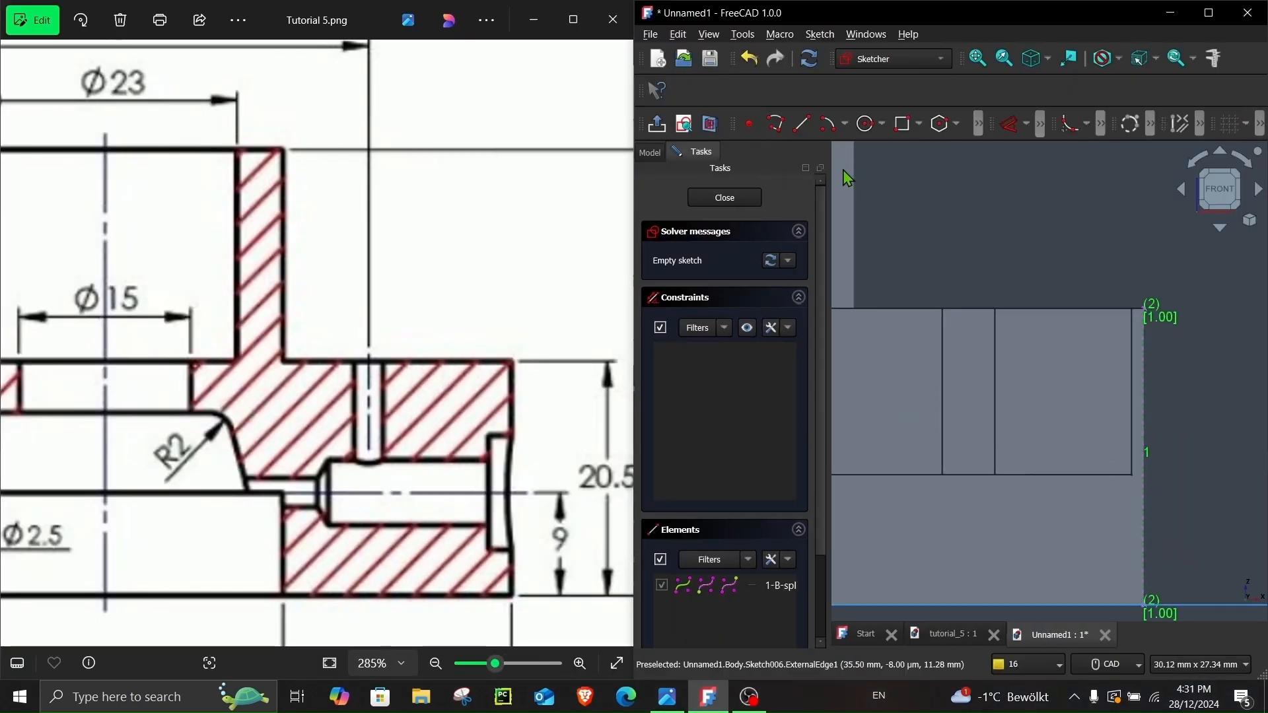
{"action": "left_click", "coordinate": [803, 126]}
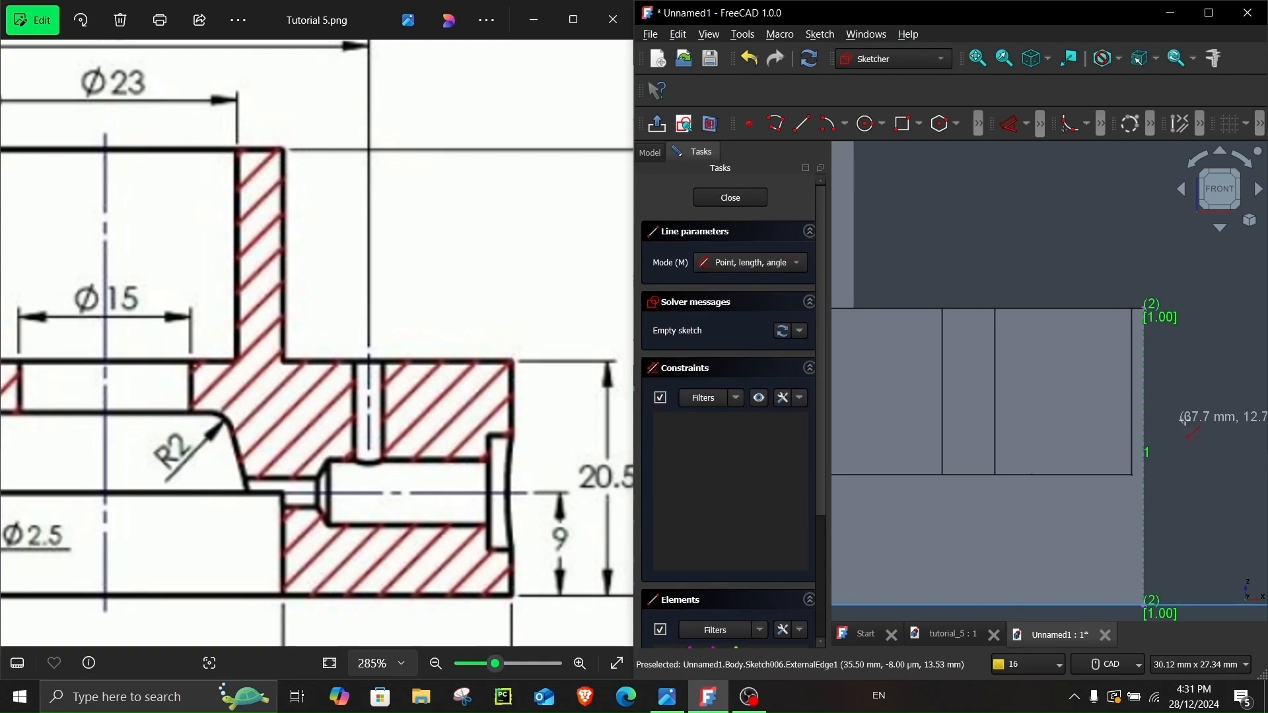
{"action": "left_click", "coordinate": [1145, 406]}
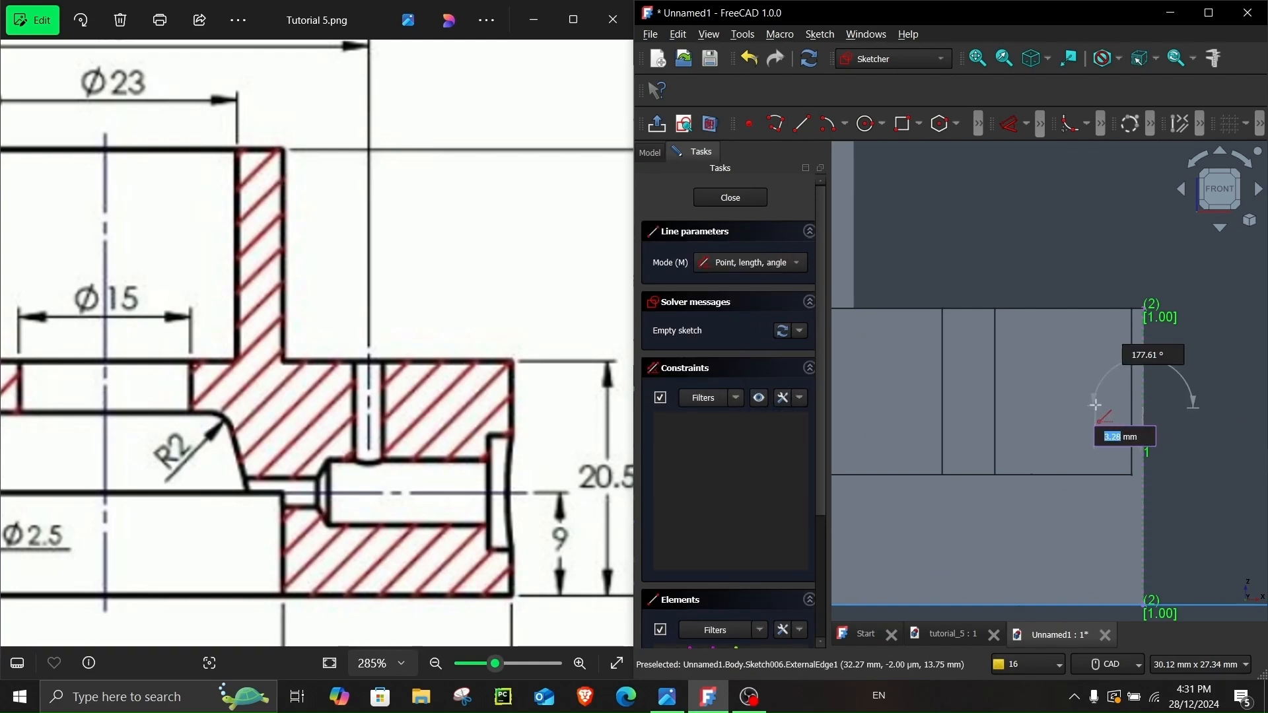
{"action": "key", "text": "Escape"}
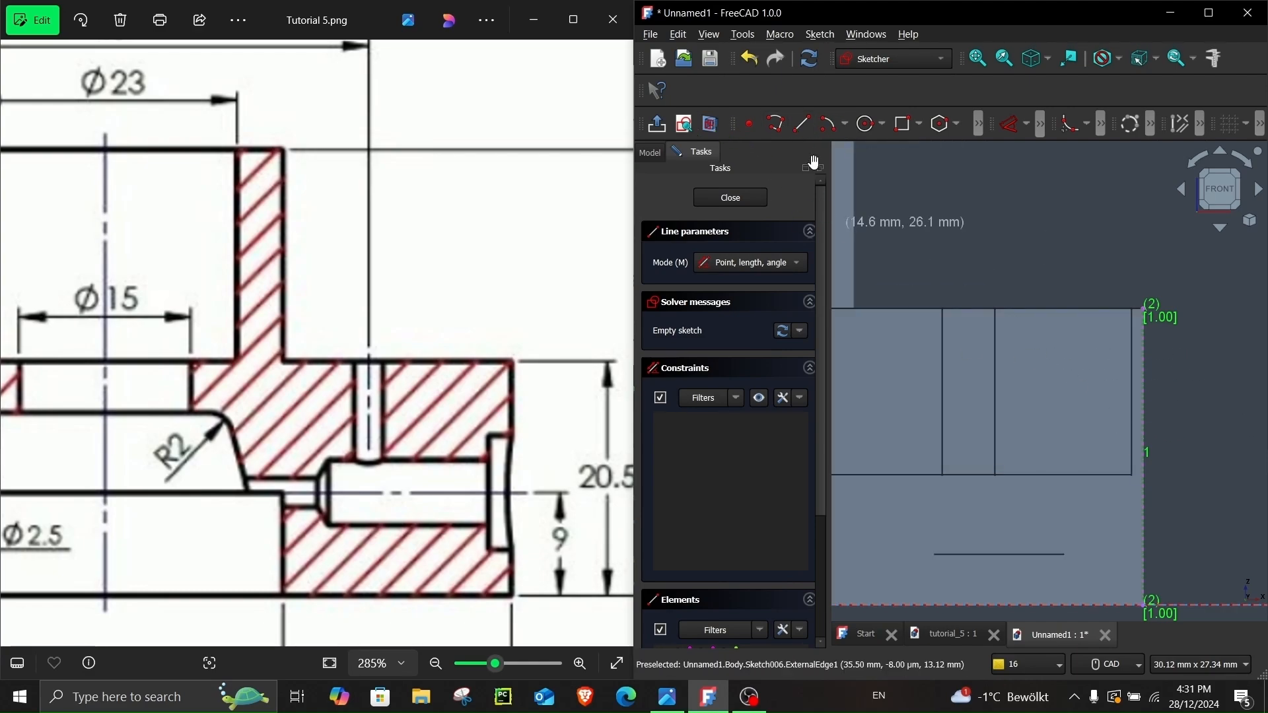
{"action": "left_click", "coordinate": [1143, 415]}
{"action": "left_click", "coordinate": [1086, 414]}
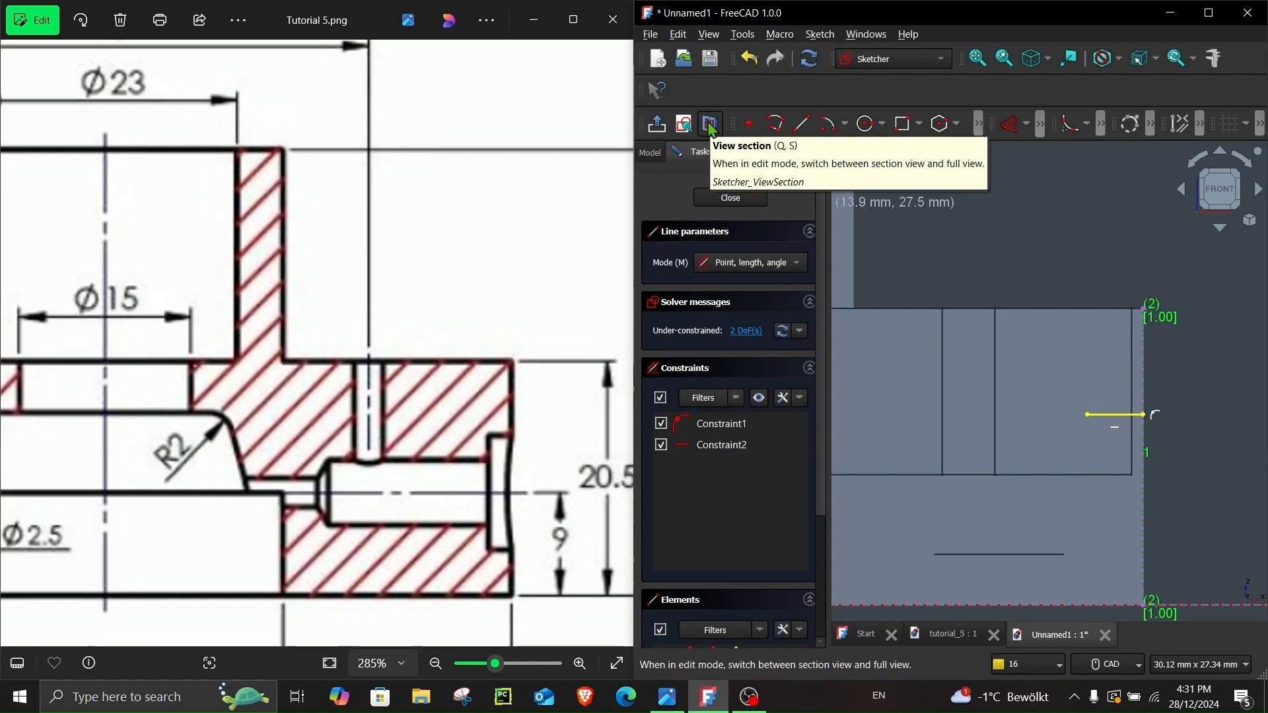
{"action": "left_click", "coordinate": [1208, 13]}
{"action": "key", "text": "Escape"}
{"action": "middle_click_drag", "start_coordinate": [763, 444], "coordinate": [823, 478]}
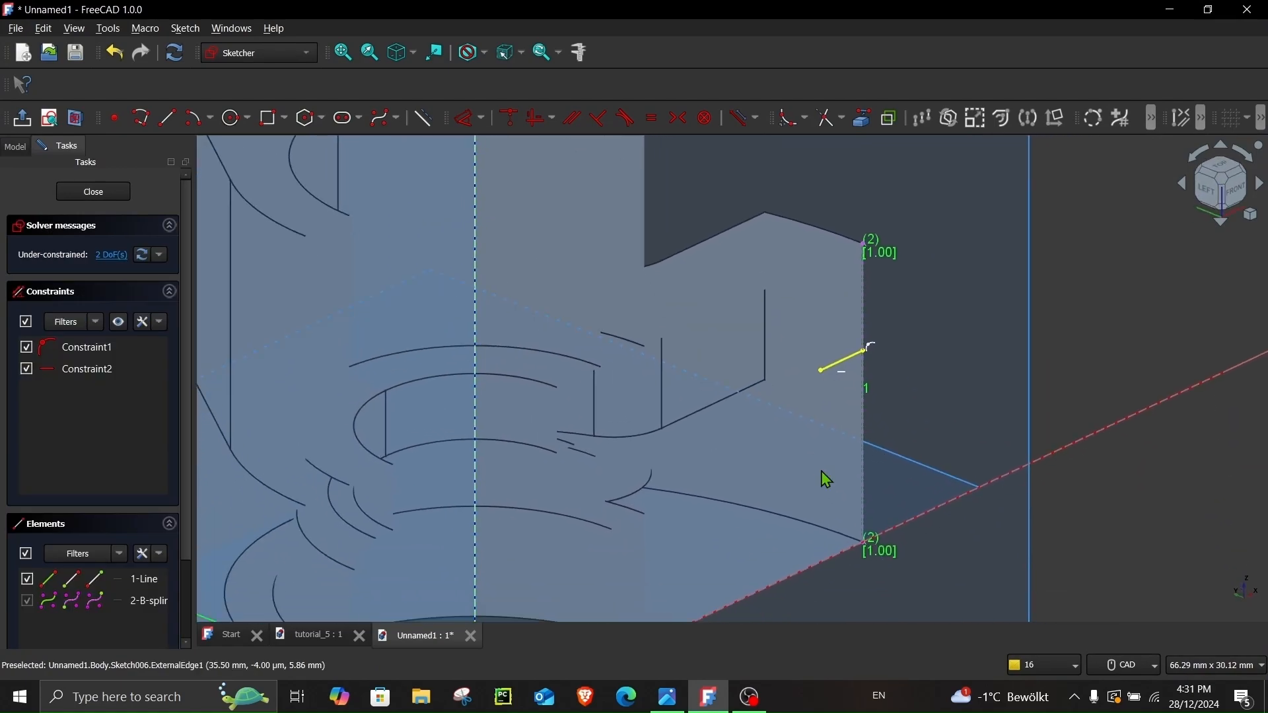
{"action": "left_click", "coordinate": [1237, 197]}
{"action": "double_click", "coordinate": [896, 9]}
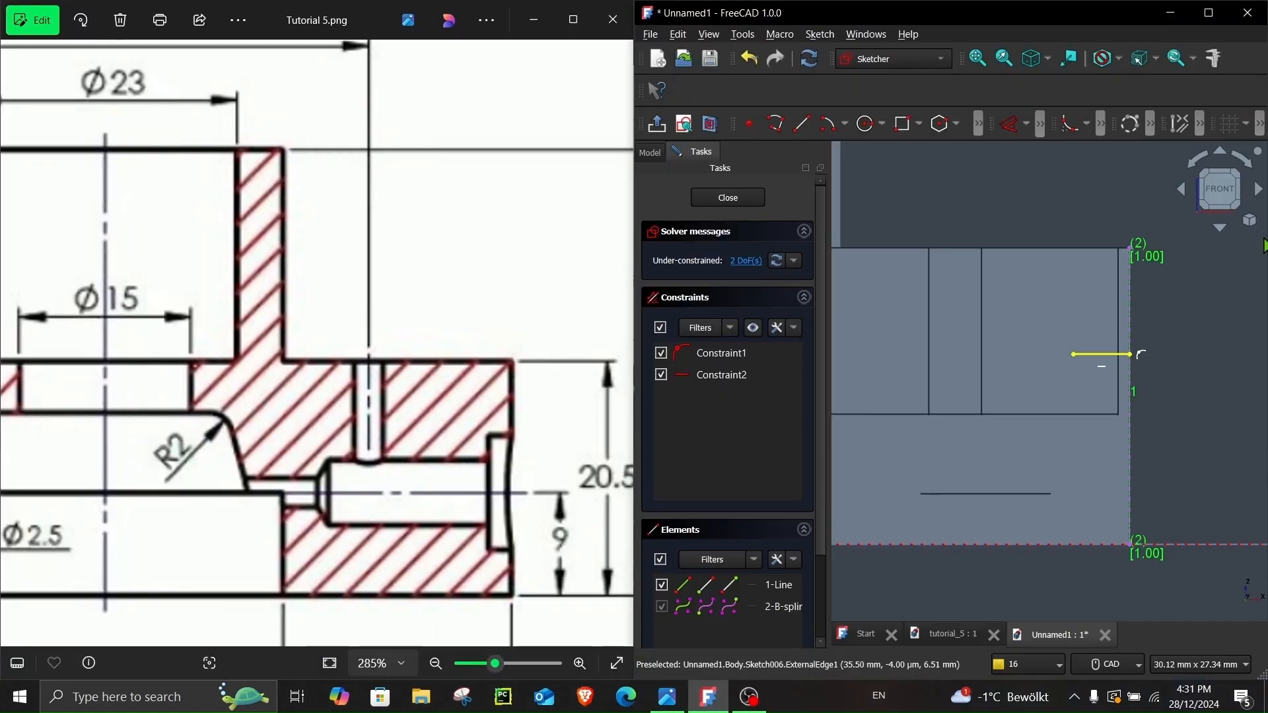
{"action": "scroll", "coordinate": [1039, 432], "scroll_direction": "up", "scroll_amount": 1}
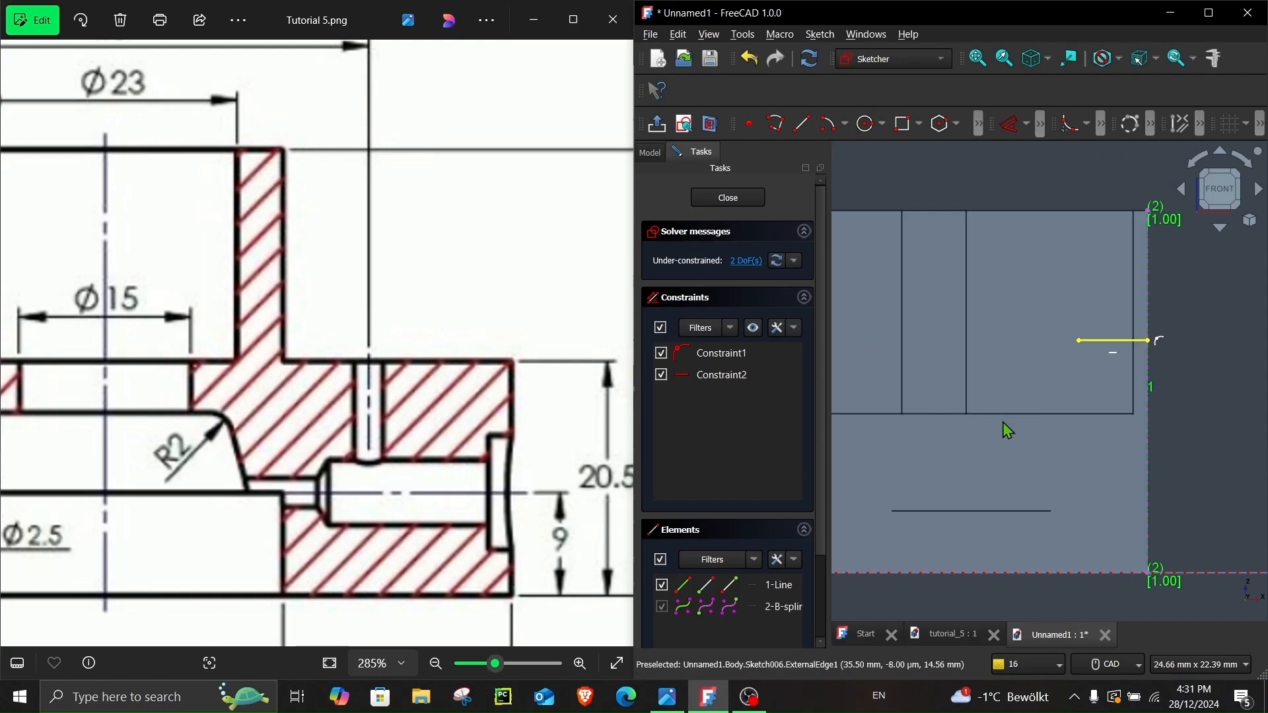
- Continue the side hole's half-profile inward with a vertical step down, a long horizontal line, a downward slope and a short horizontal line
{"action": "left_click", "coordinate": [801, 124]}
{"action": "left_click", "coordinate": [1078, 340]}
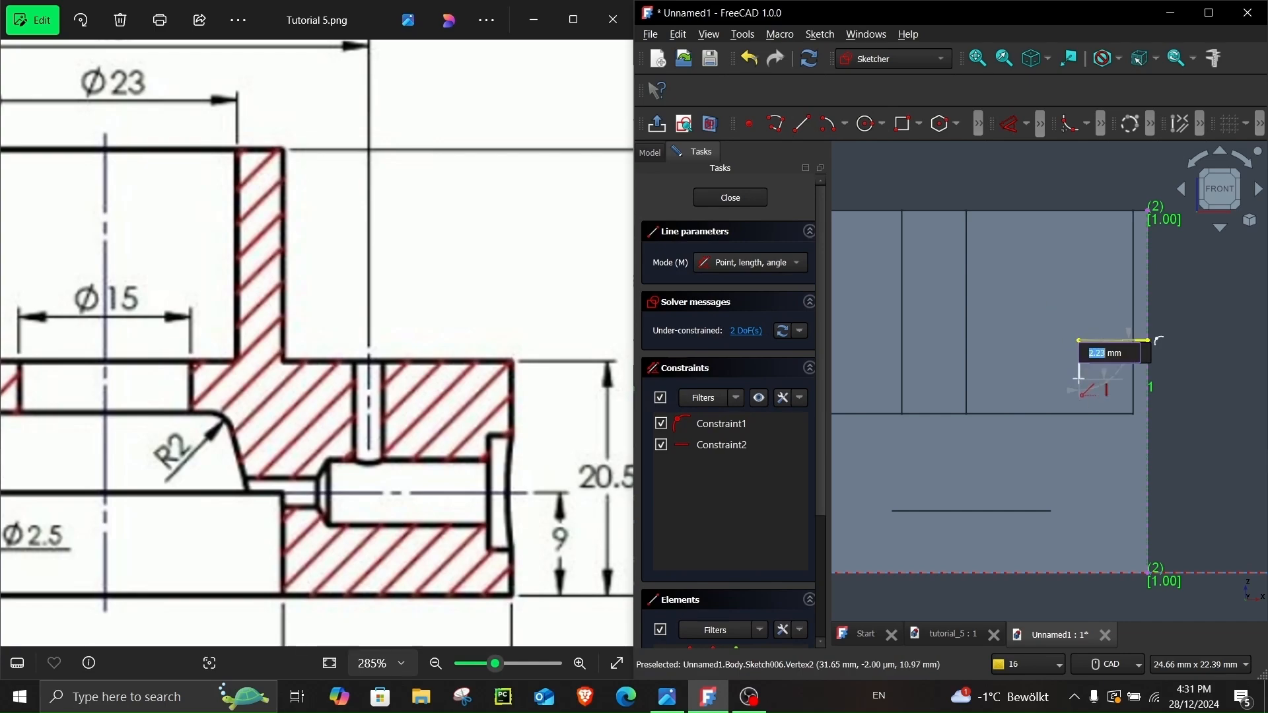
{"action": "left_click", "coordinate": [1078, 379]}
{"action": "left_click", "coordinate": [1078, 379]}
{"action": "left_click", "coordinate": [919, 380]}
{"action": "left_click", "coordinate": [919, 380]}
{"action": "left_click", "coordinate": [881, 417]}
{"action": "left_click", "coordinate": [881, 418]}
{"action": "left_click", "coordinate": [845, 417]}
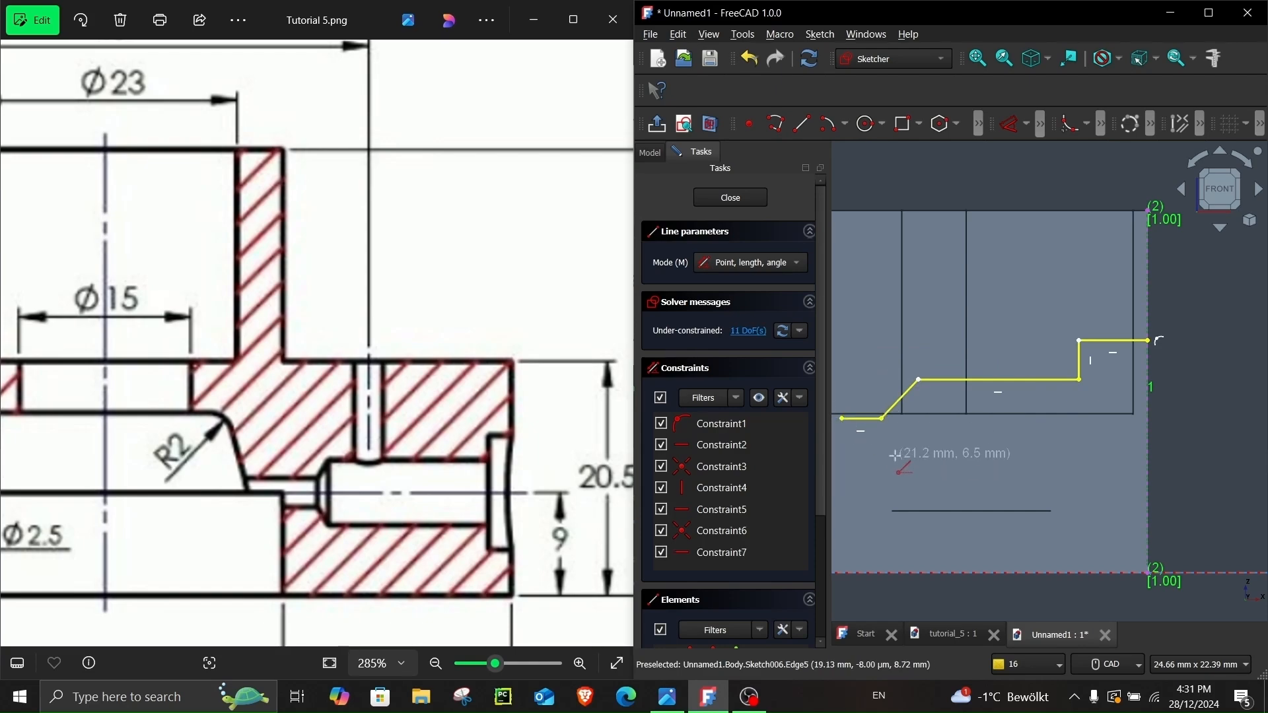
{"action": "scroll", "coordinate": [909, 453], "scroll_direction": "down", "scroll_amount": 1}
{"action": "middle_click_drag", "start_coordinate": [909, 453], "coordinate": [955, 446]}
{"action": "left_click", "coordinate": [1229, 192]}
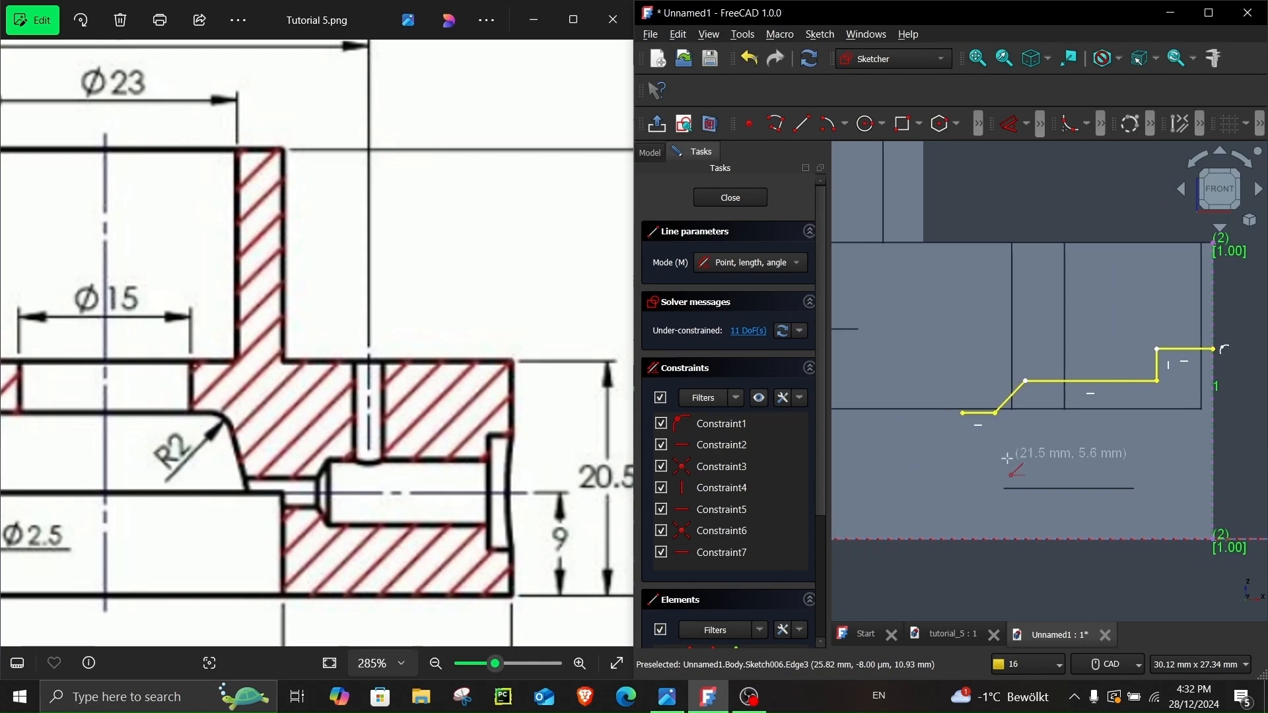
{"action": "right_click", "coordinate": [995, 474]}
- Draw a horizontal construction line about 6.6 mm above the base, from the vertical axis to the projected outer edge
{"action": "scroll", "coordinate": [990, 470], "scroll_direction": "down", "scroll_amount": 2}
{"action": "middle_click_drag", "start_coordinate": [988, 470], "coordinate": [1015, 464]}
{"action": "scroll", "coordinate": [513, 526], "scroll_direction": "down", "scroll_amount": 1}
{"action": "left_click_drag", "start_coordinate": [470, 543], "coordinate": [428, 510]}
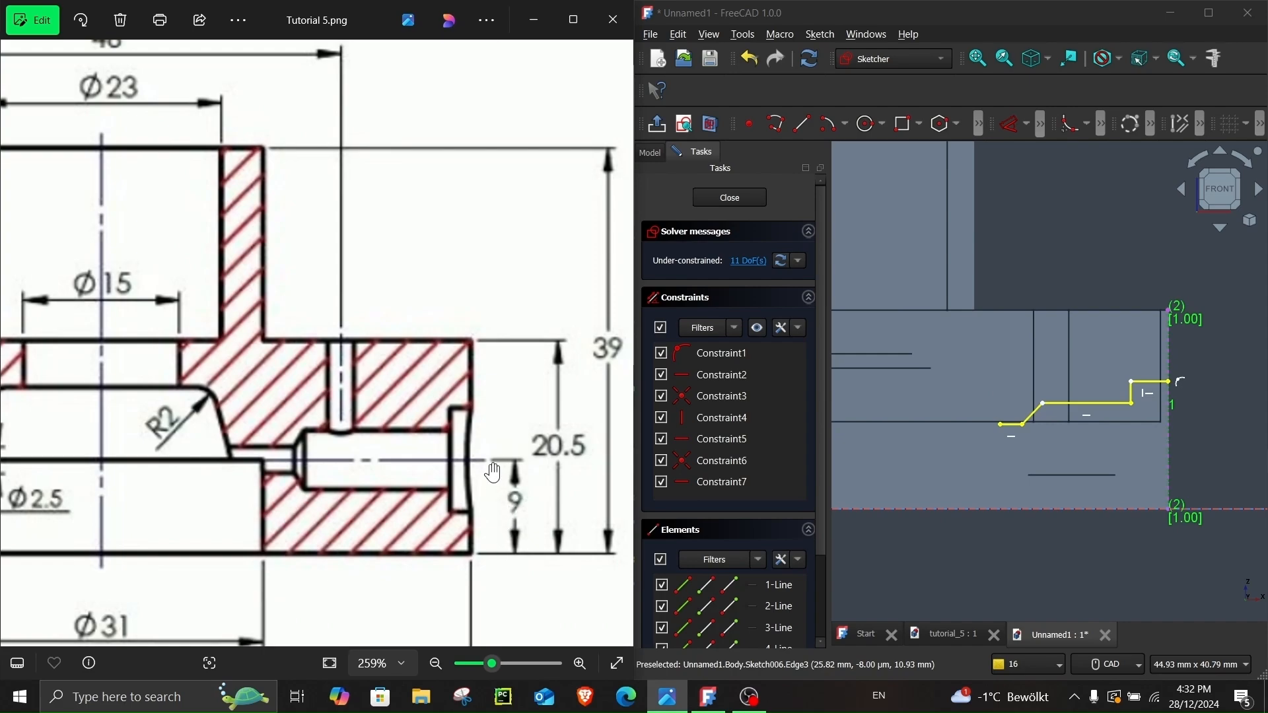
{"action": "scroll", "coordinate": [1060, 315], "scroll_direction": "down", "scroll_amount": 1}
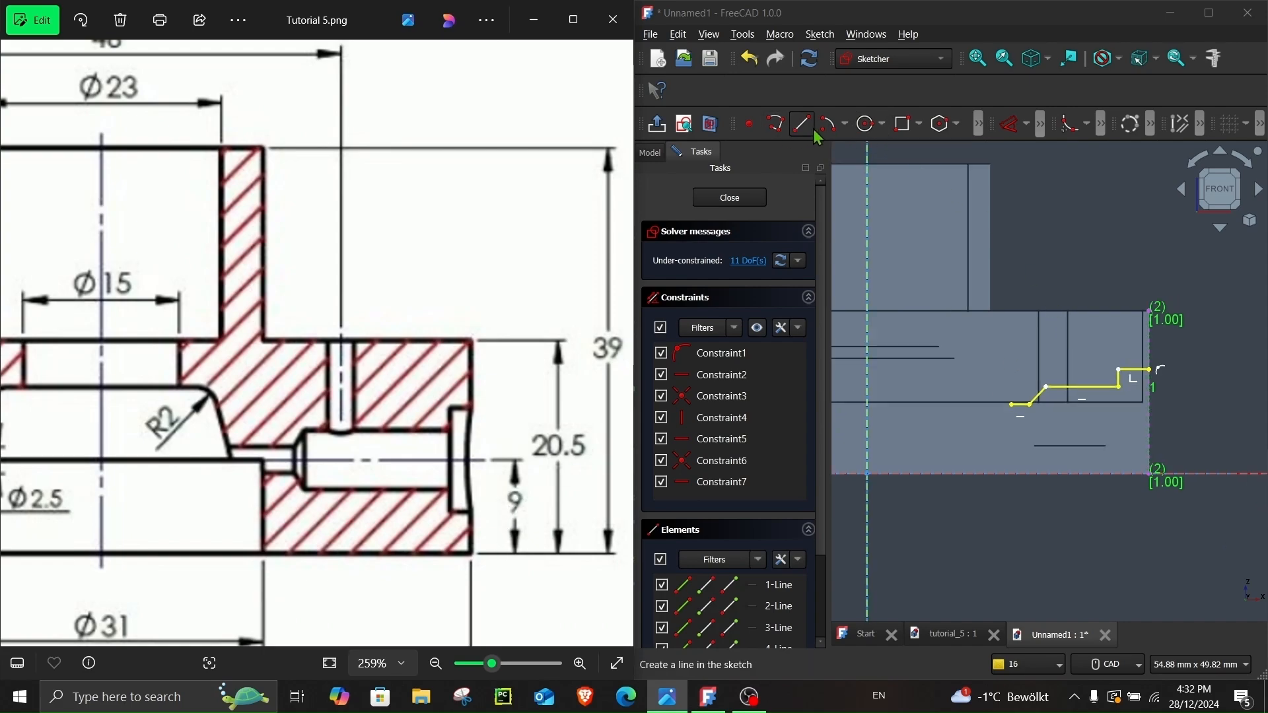
{"action": "left_click", "coordinate": [1208, 13]}
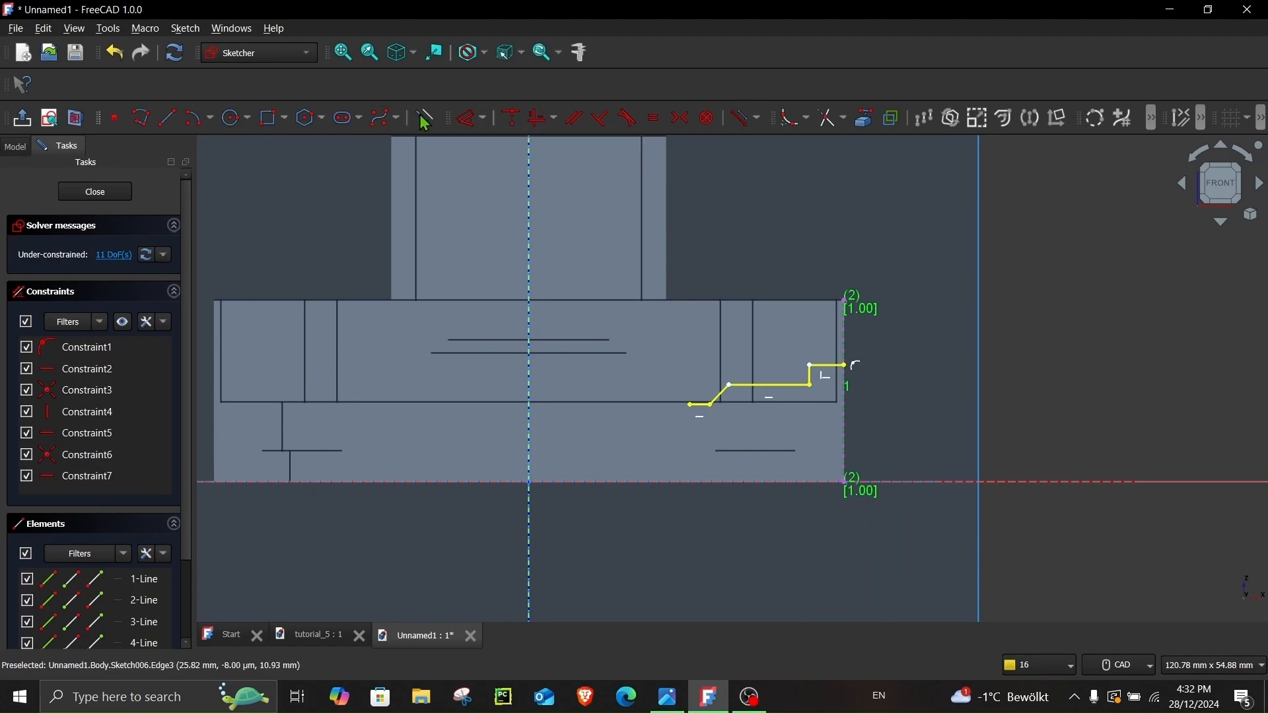
{"action": "left_click", "coordinate": [167, 117]}
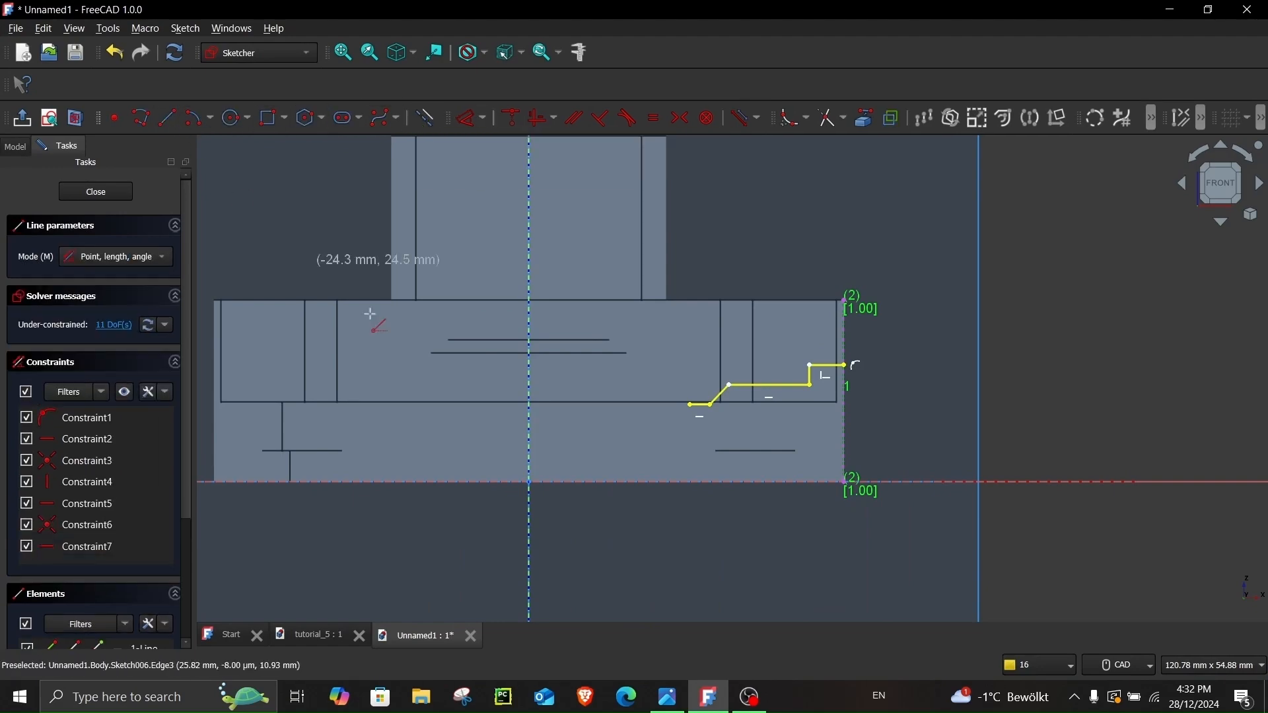
{"action": "left_click", "coordinate": [540, 421]}
{"action": "left_click", "coordinate": [848, 421]}
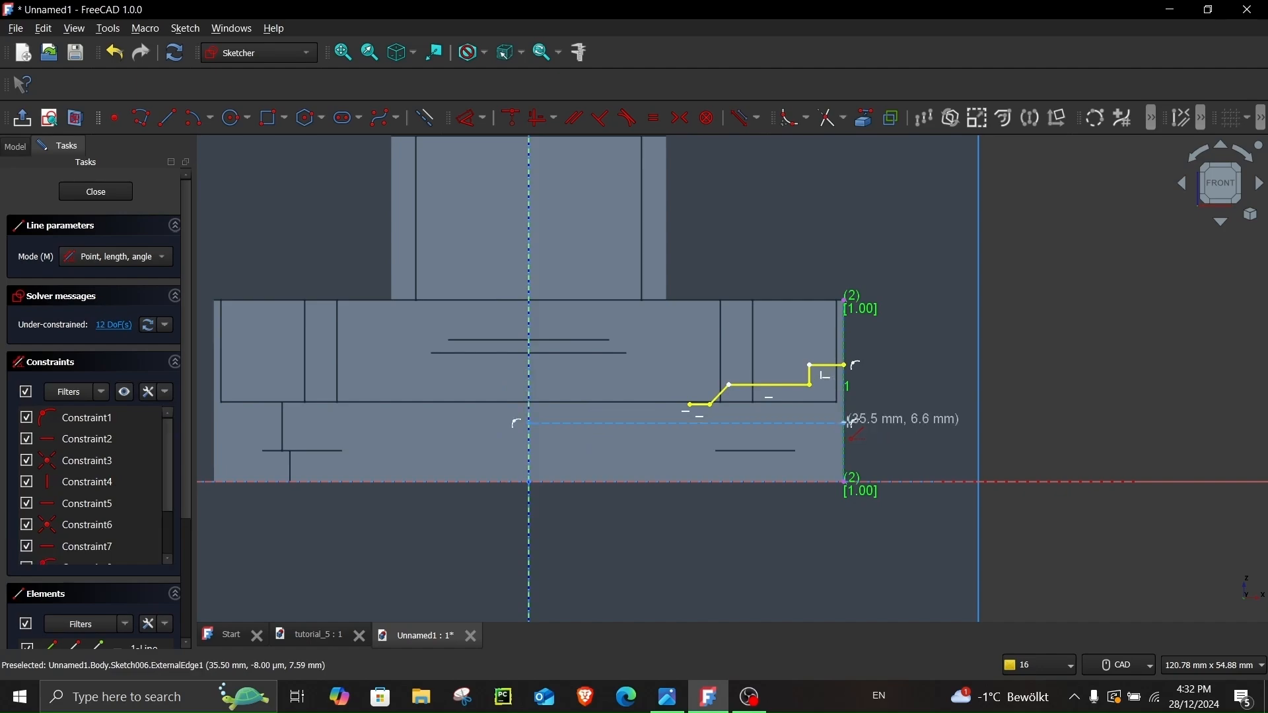
{"action": "right_click", "coordinate": [680, 435]}
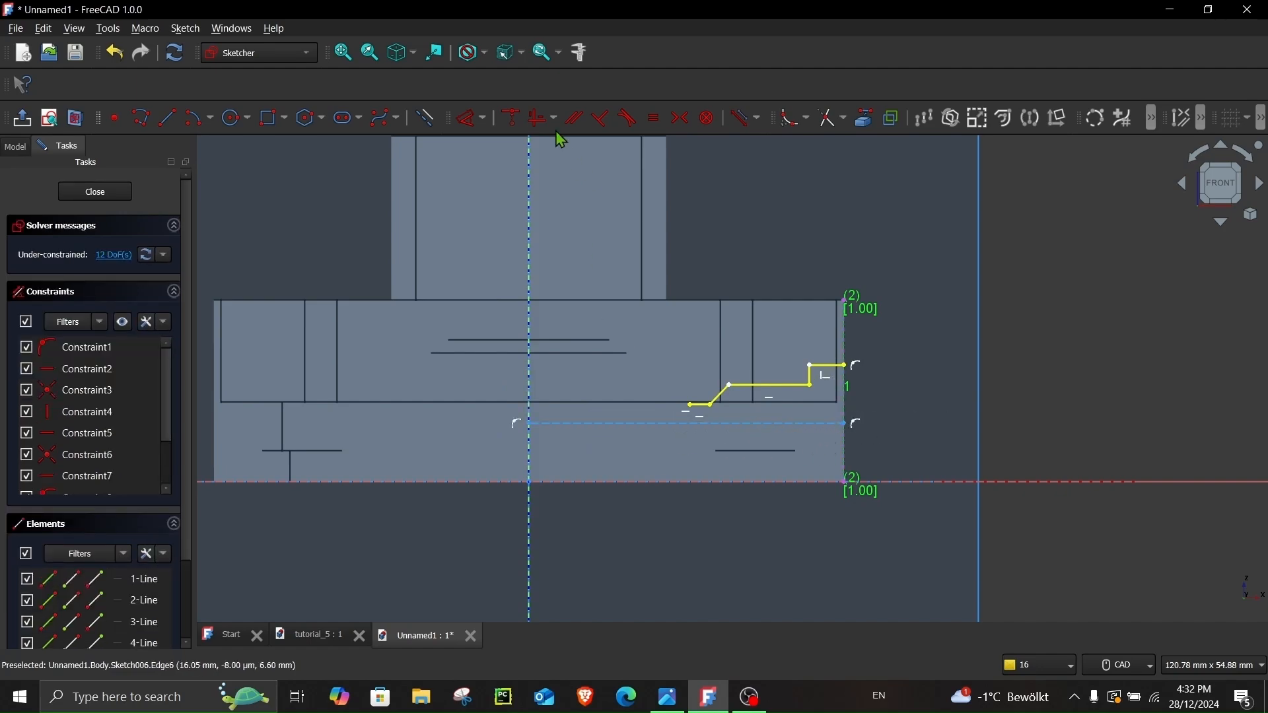
- Dimension the construction line 9 mm above the horizontal axis
{"action": "left_click", "coordinate": [467, 118]}
{"action": "left_click", "coordinate": [633, 425]}
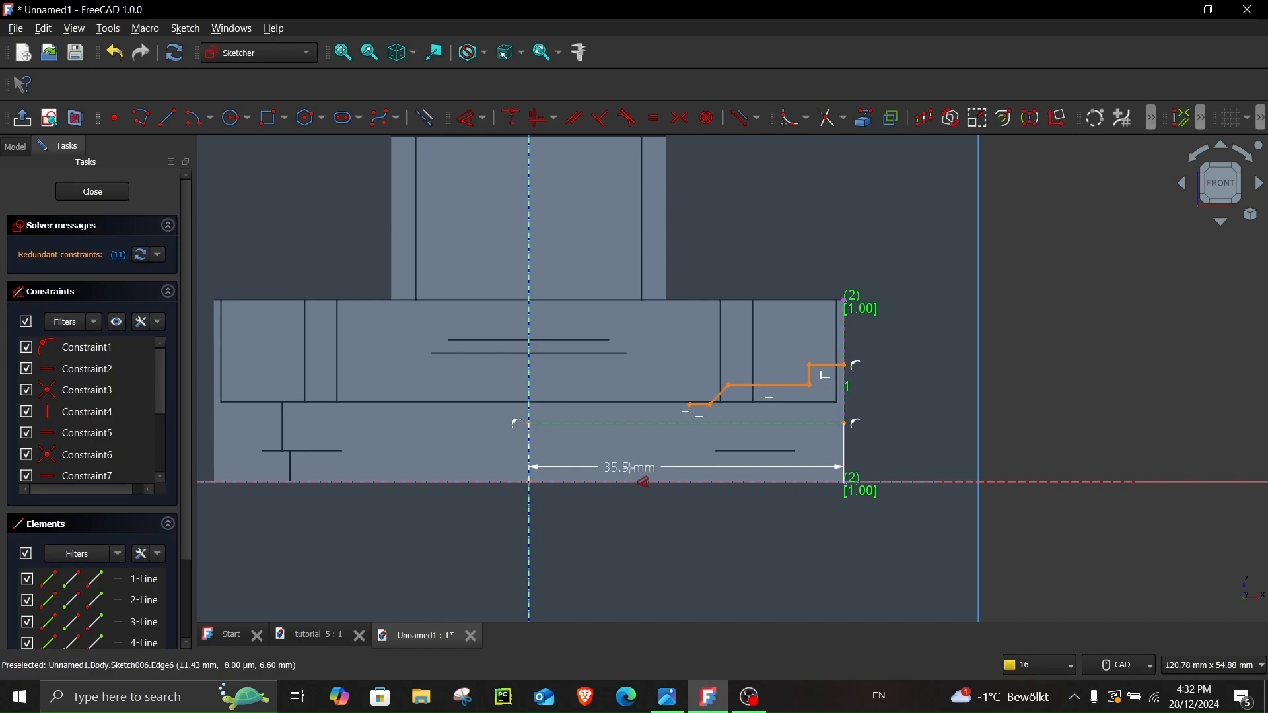
{"action": "left_click", "coordinate": [633, 482]}
{"action": "left_click", "coordinate": [944, 474]}
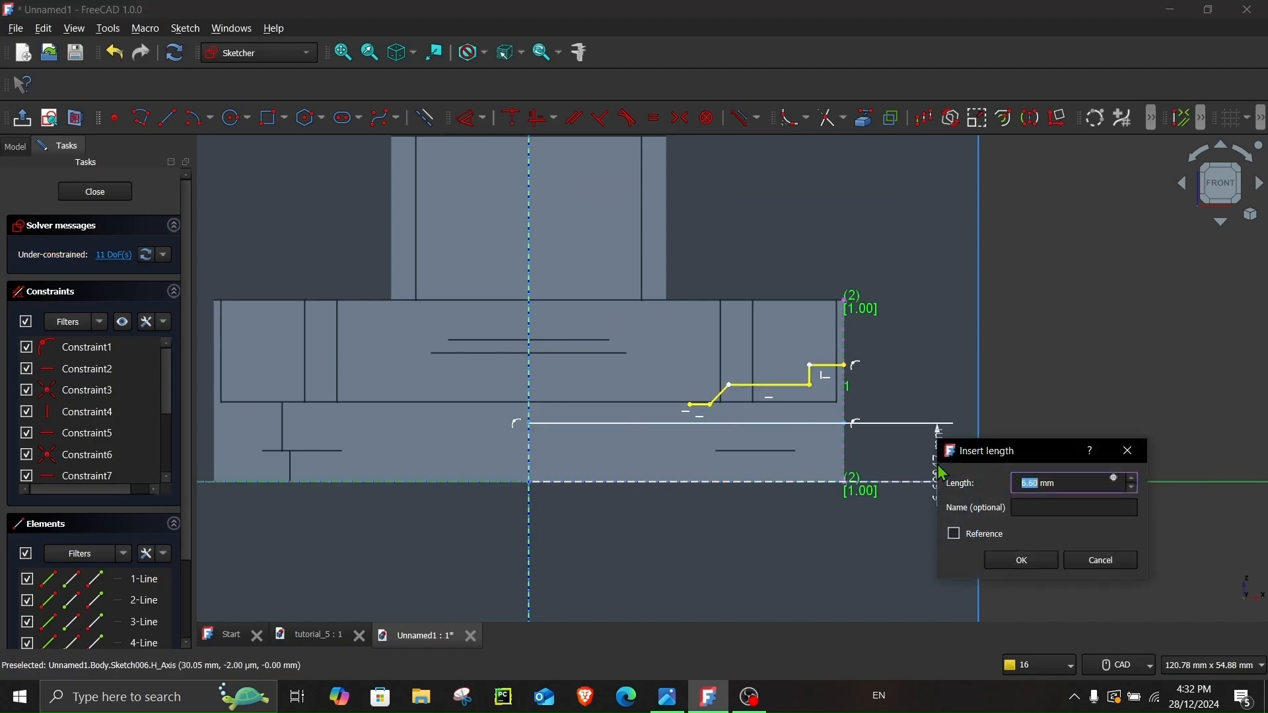
{"action": "key", "text": "Return"}
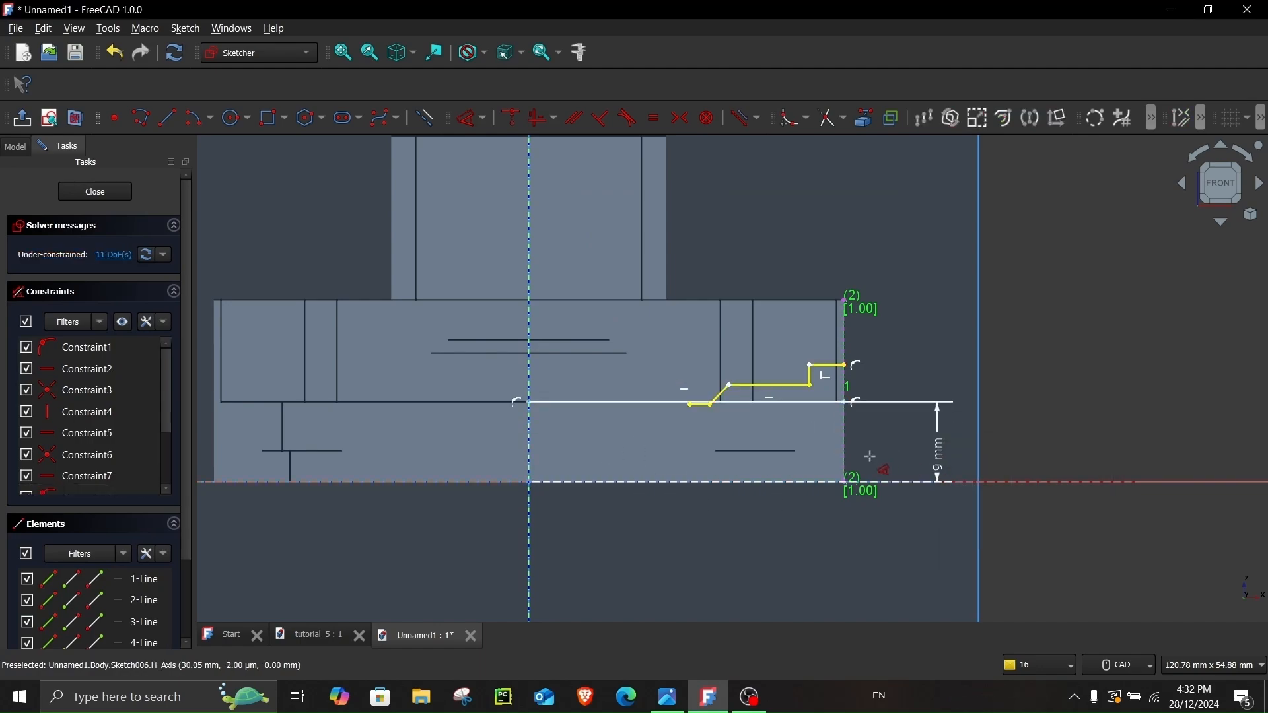
{"action": "scroll", "coordinate": [797, 448], "scroll_direction": "up", "scroll_amount": 2}
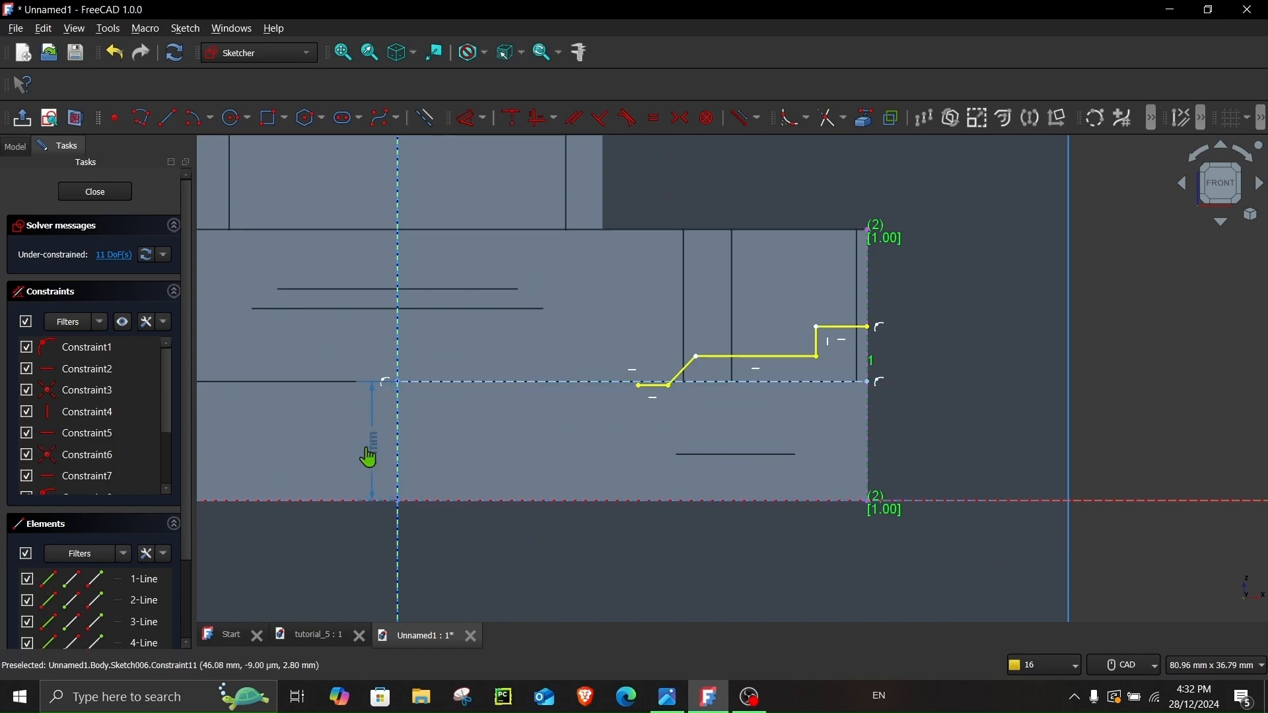
- Reposition the loose profile segments above the construction line and shorten the counterbore's vertical line
{"action": "scroll", "coordinate": [719, 367], "scroll_direction": "up", "scroll_amount": 3}
{"action": "left_click_drag", "start_coordinate": [725, 373], "coordinate": [637, 360]}
{"action": "left_click_drag", "start_coordinate": [642, 410], "coordinate": [643, 346]}
{"action": "left_click_drag", "start_coordinate": [956, 305], "coordinate": [956, 269]}
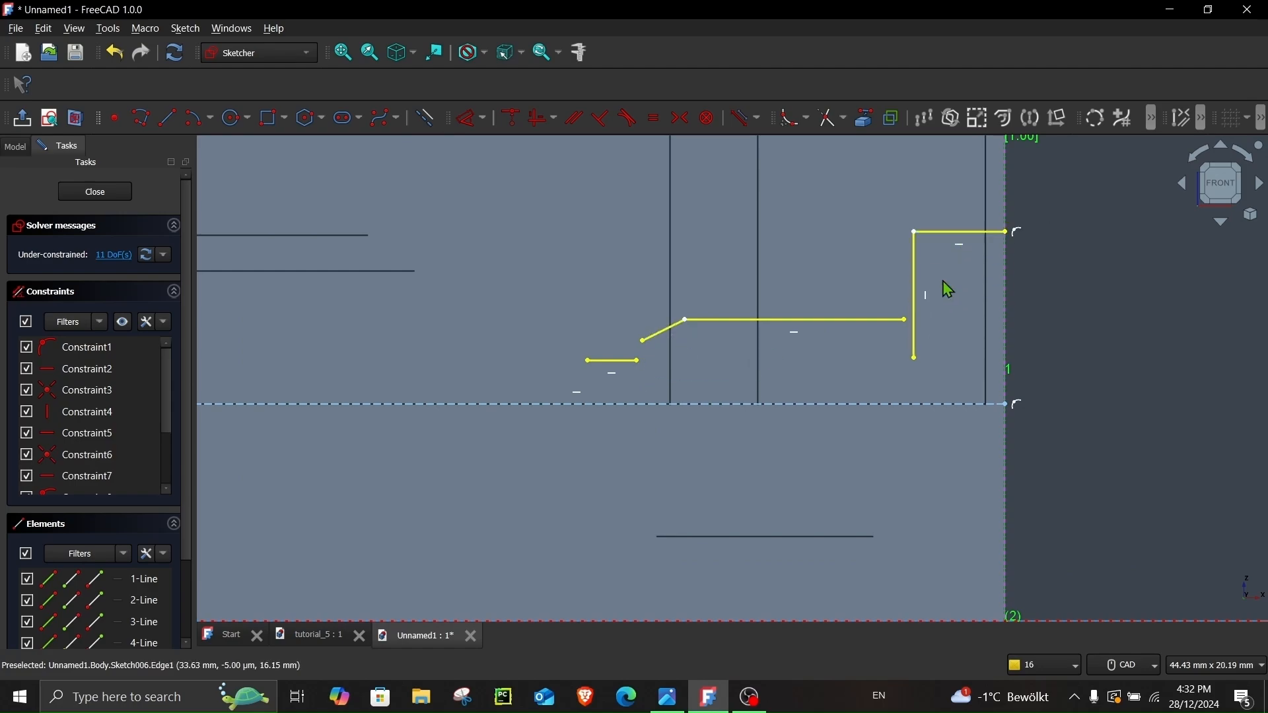
{"action": "left_click_drag", "start_coordinate": [914, 358], "coordinate": [904, 280]}
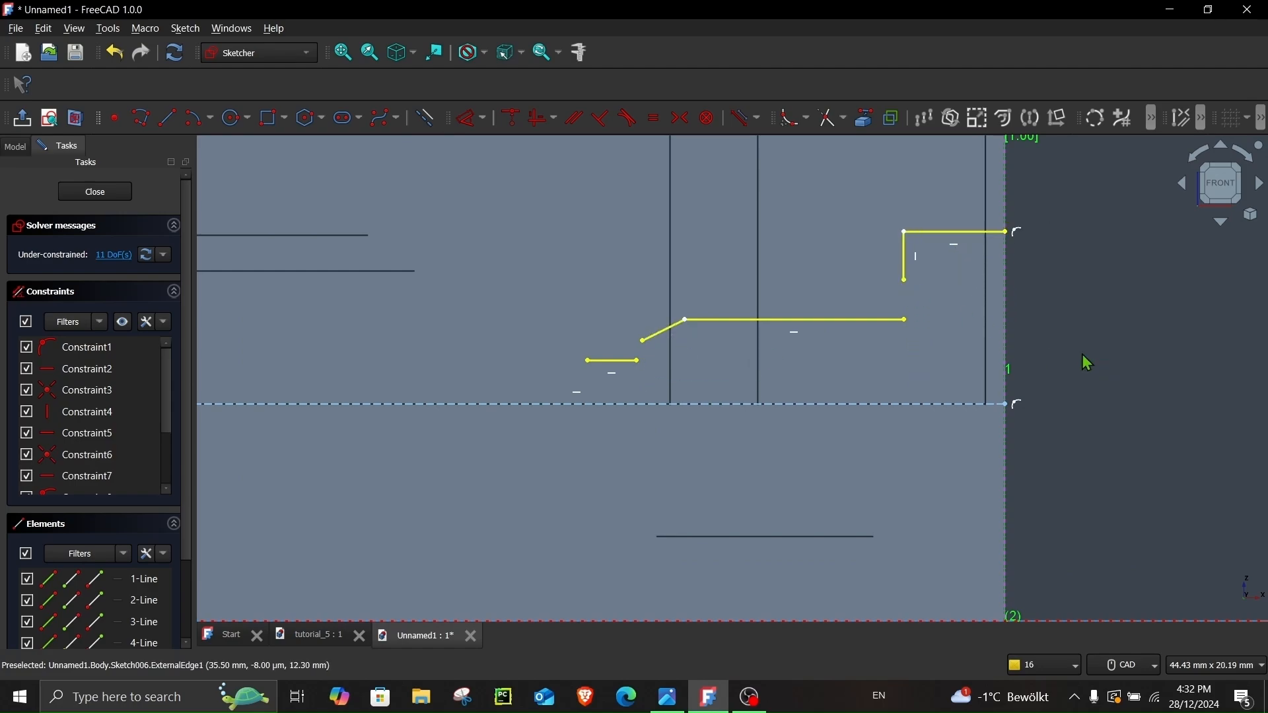
- Make the loose endpoints of the side hole profile coincident, joining its vertical, horizontal and sloped segments into one chain
{"action": "left_click", "coordinate": [904, 278]}
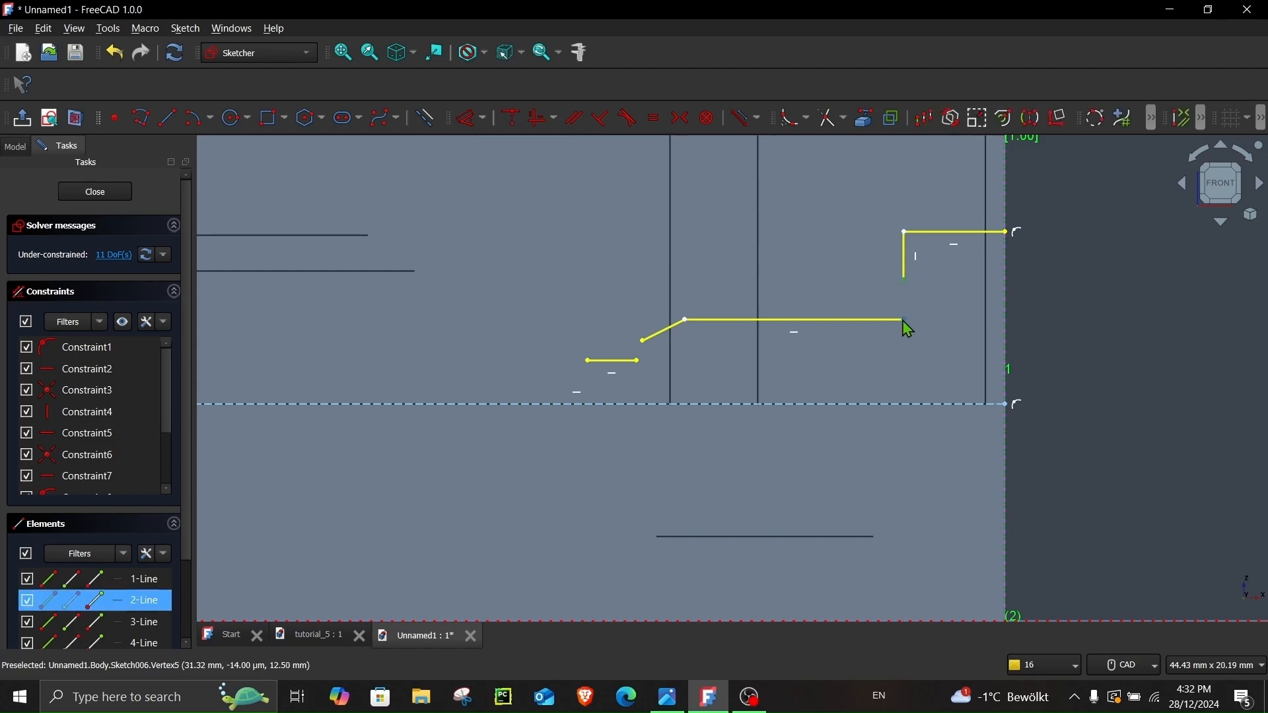
{"action": "left_click", "coordinate": [904, 320]}
{"action": "left_click", "coordinate": [511, 117]}
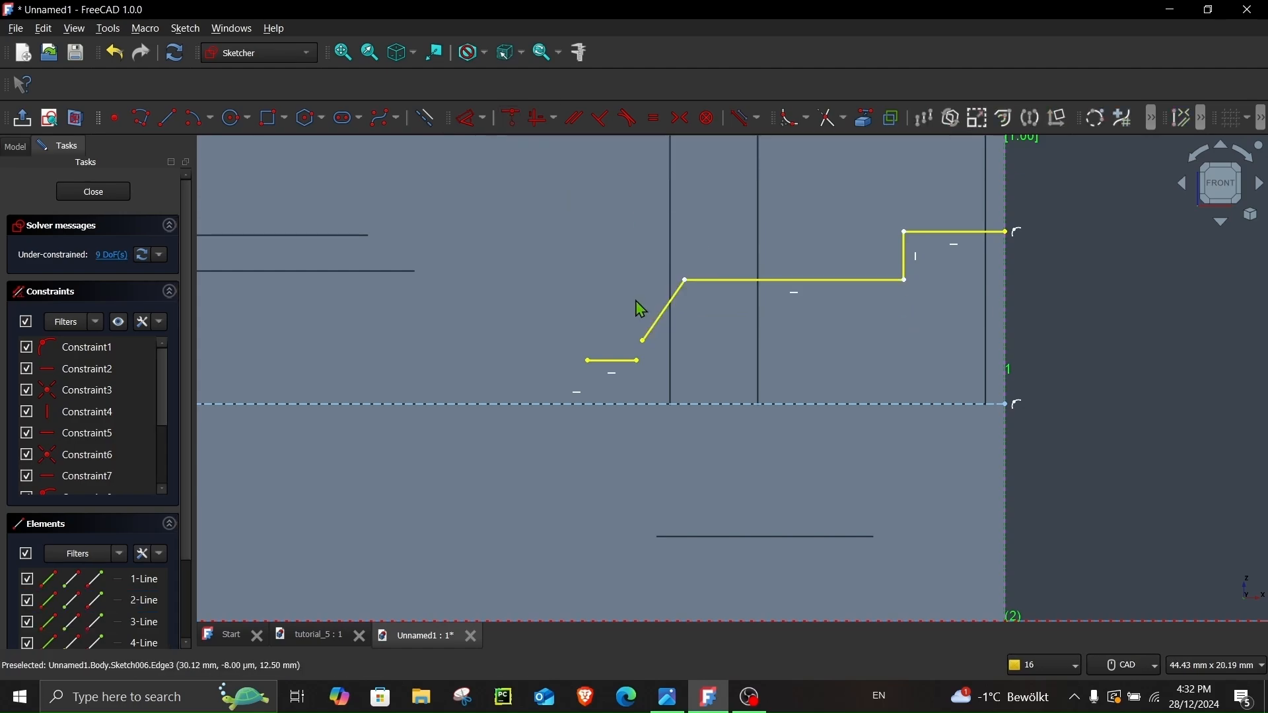
{"action": "left_click", "coordinate": [642, 341]}
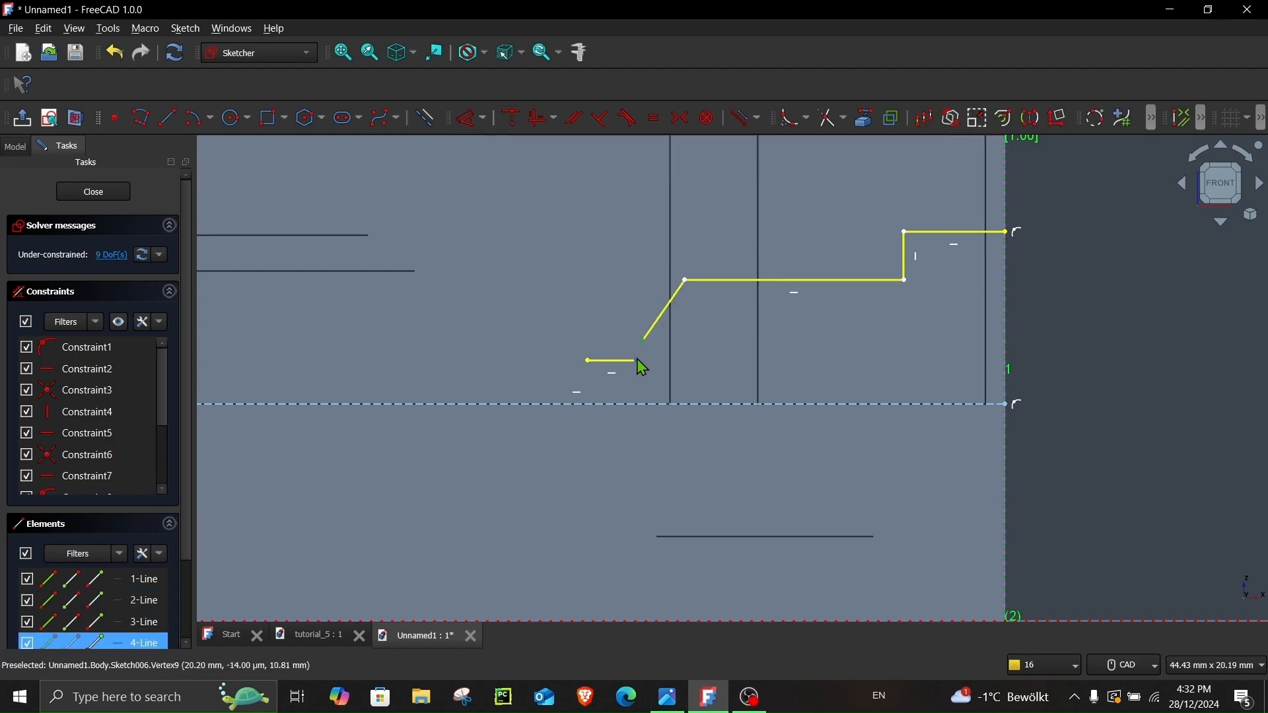
{"action": "left_click", "coordinate": [511, 117]}
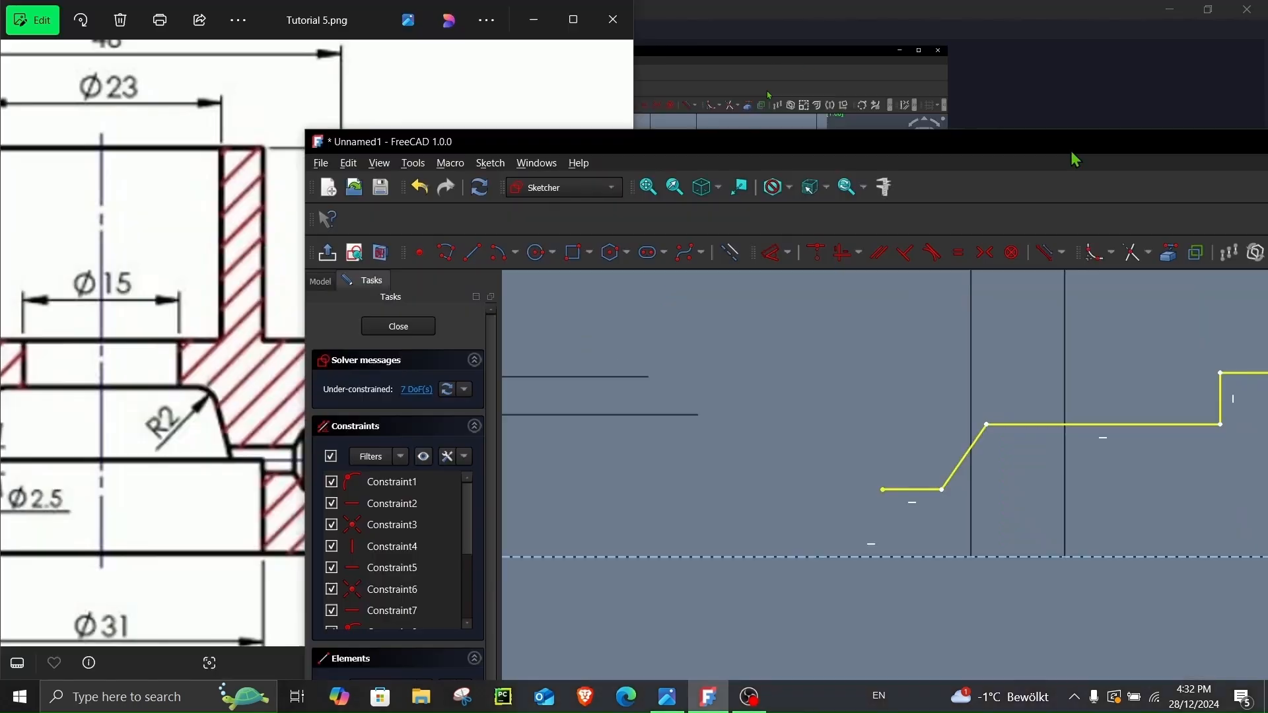
- Place the sketch beside the Tutorial 5.png drawing and extend the profile's inner horizontal line to about 13.6 mm from the vertical axis
{"action": "left_click_drag", "start_coordinate": [1071, 152], "coordinate": [1266, 198]}
{"action": "scroll", "coordinate": [939, 433], "scroll_direction": "down", "scroll_amount": 2}
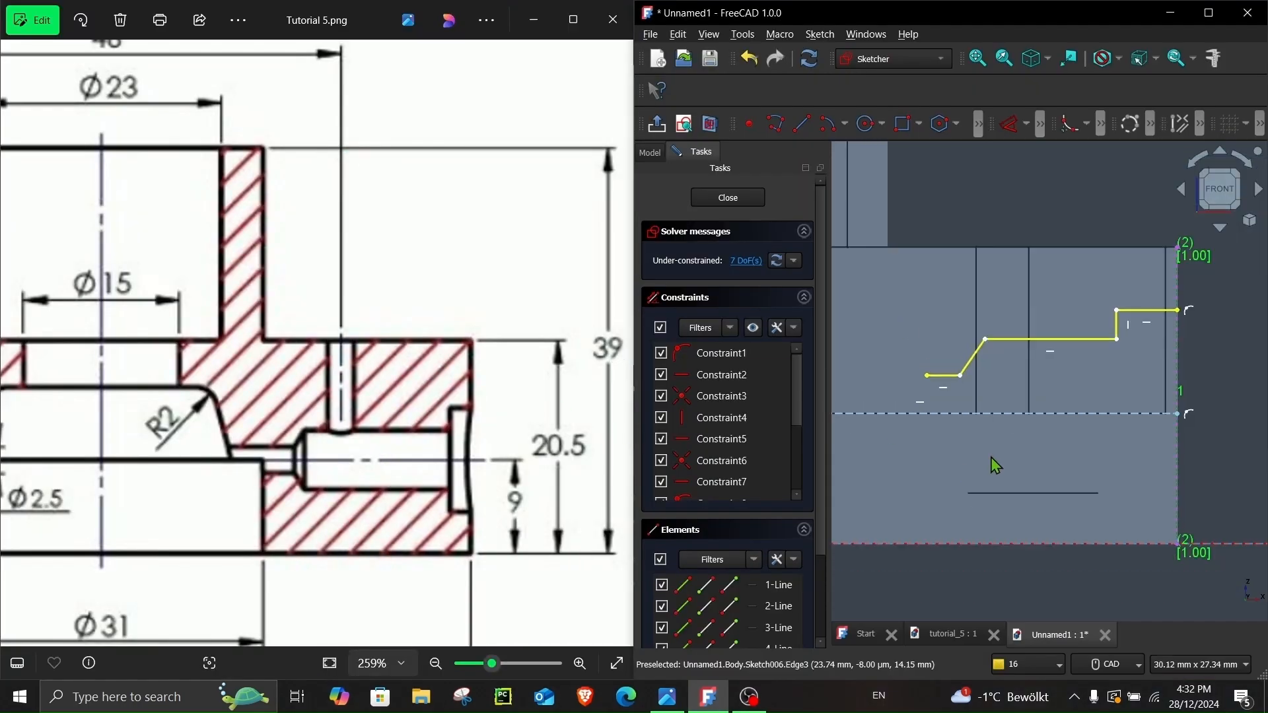
{"action": "middle_click_drag", "start_coordinate": [988, 460], "coordinate": [1038, 451]}
{"action": "left_click_drag", "start_coordinate": [976, 366], "coordinate": [911, 376]}
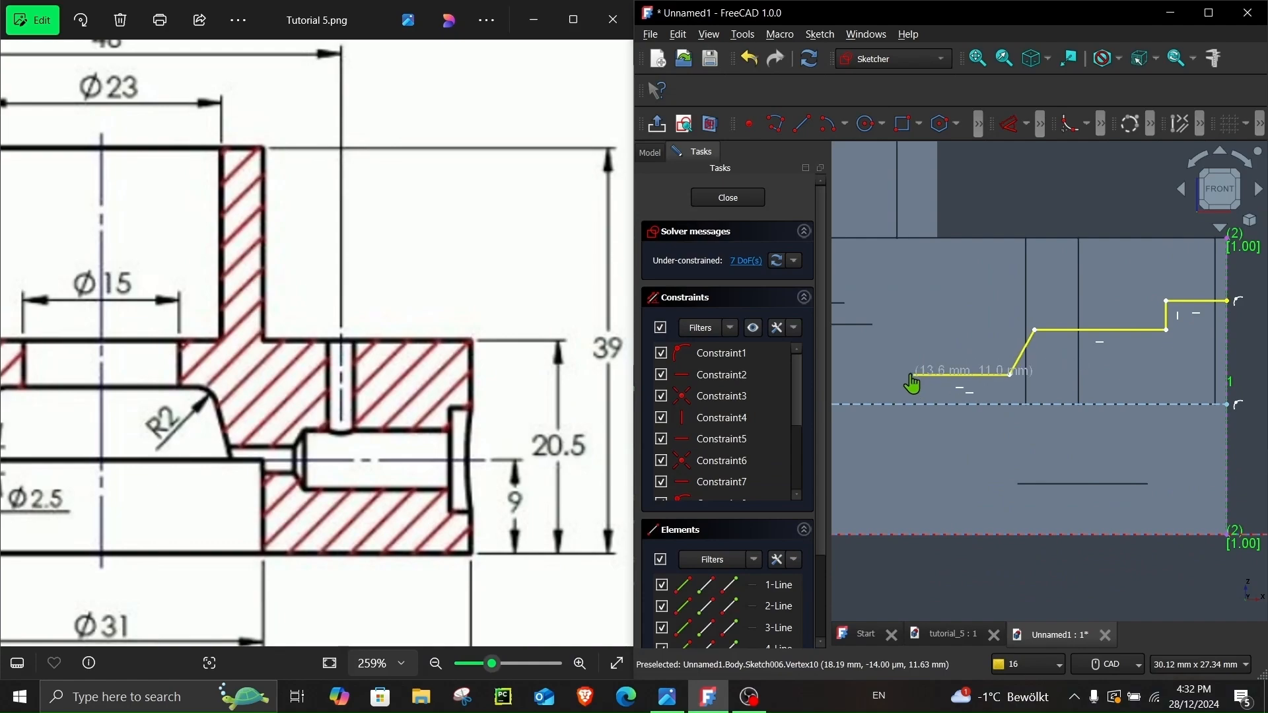
{"action": "left_click", "coordinate": [1208, 13]}
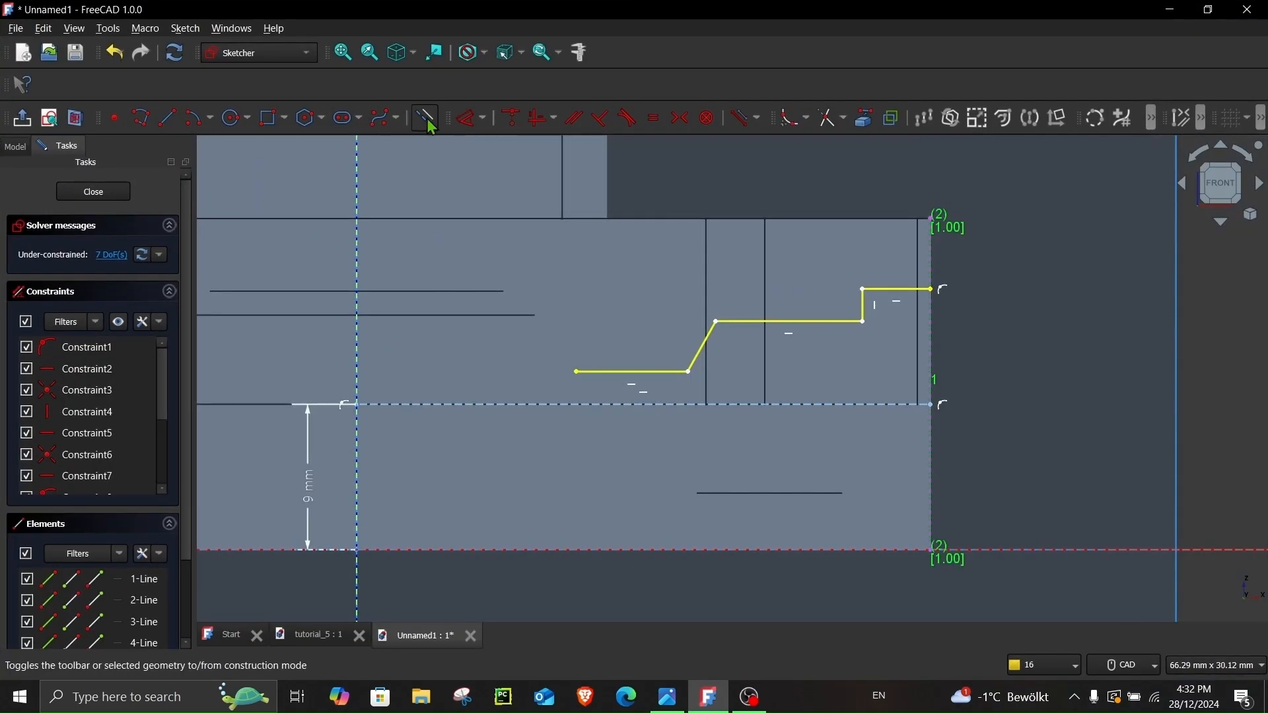
{"action": "double_click", "coordinate": [789, 18]}
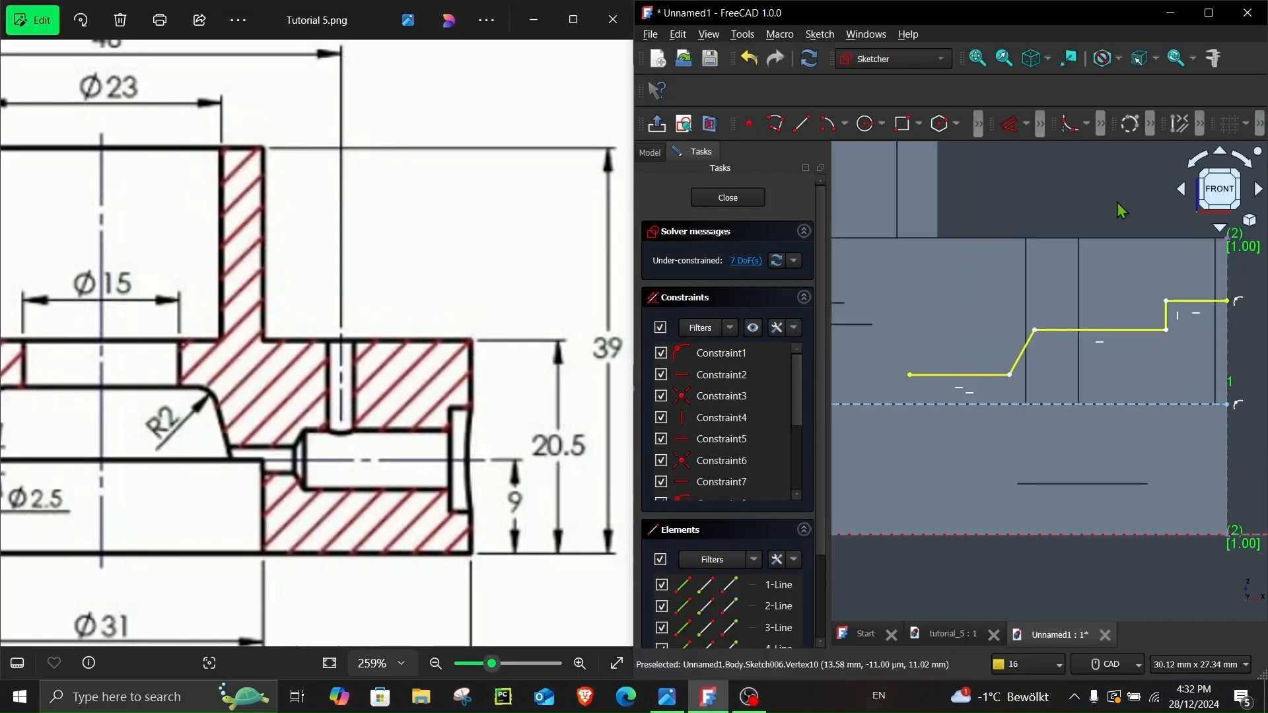
- Close the profile with lines from its inner end down to the construction line, along it to the outer edge, and up to the start
{"action": "left_click", "coordinate": [801, 124]}
{"action": "left_click", "coordinate": [909, 374]}
{"action": "left_click", "coordinate": [909, 402]}
{"action": "left_click", "coordinate": [910, 402]}
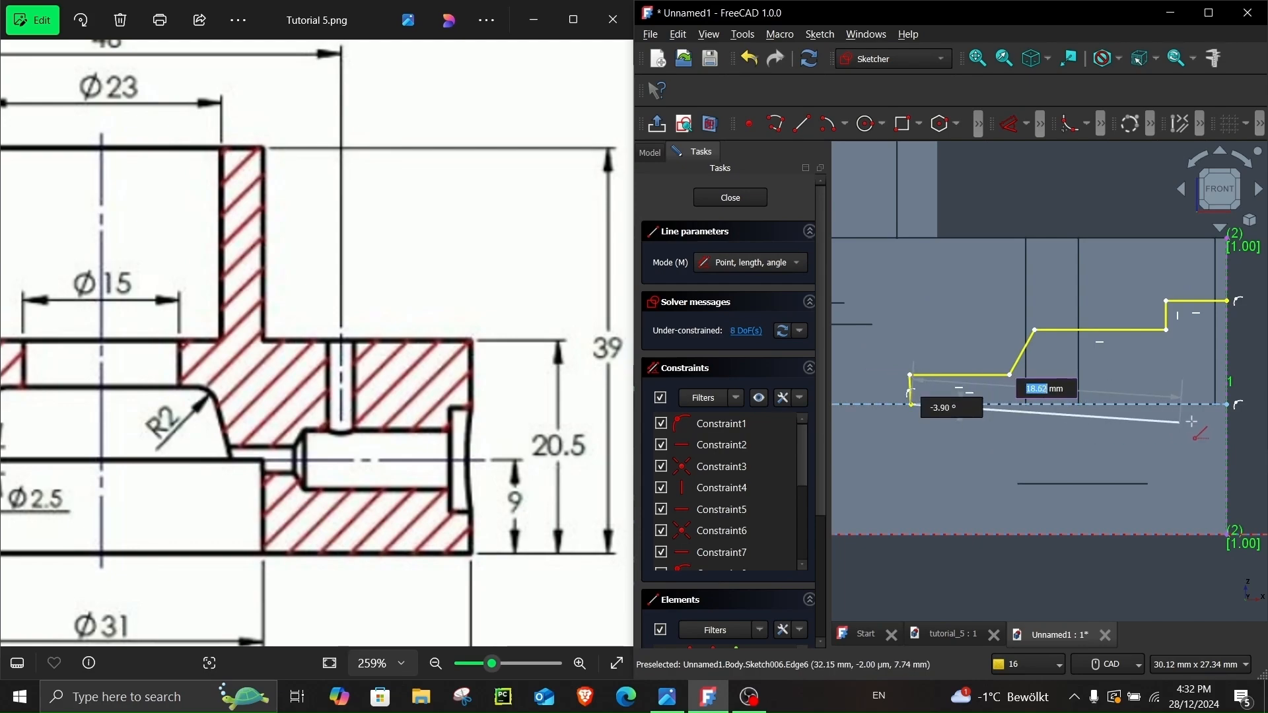
{"action": "left_click", "coordinate": [1227, 405]}
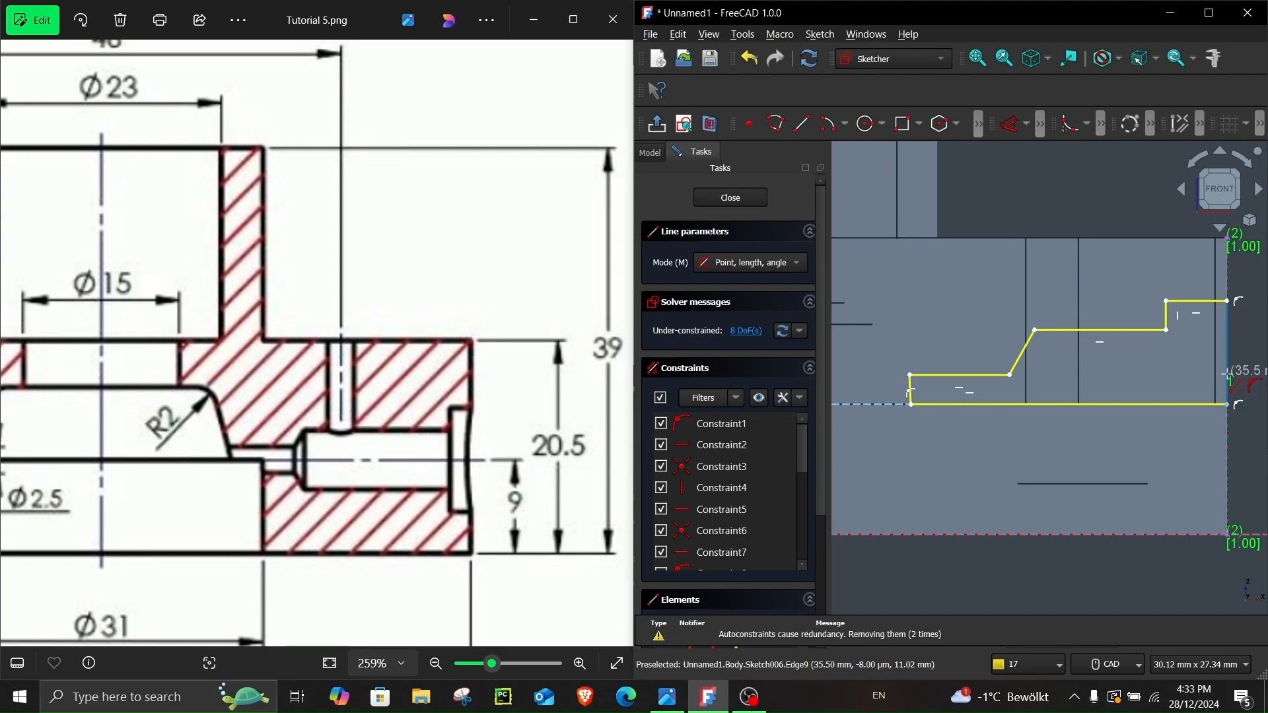
{"action": "right_click", "coordinate": [1224, 373]}
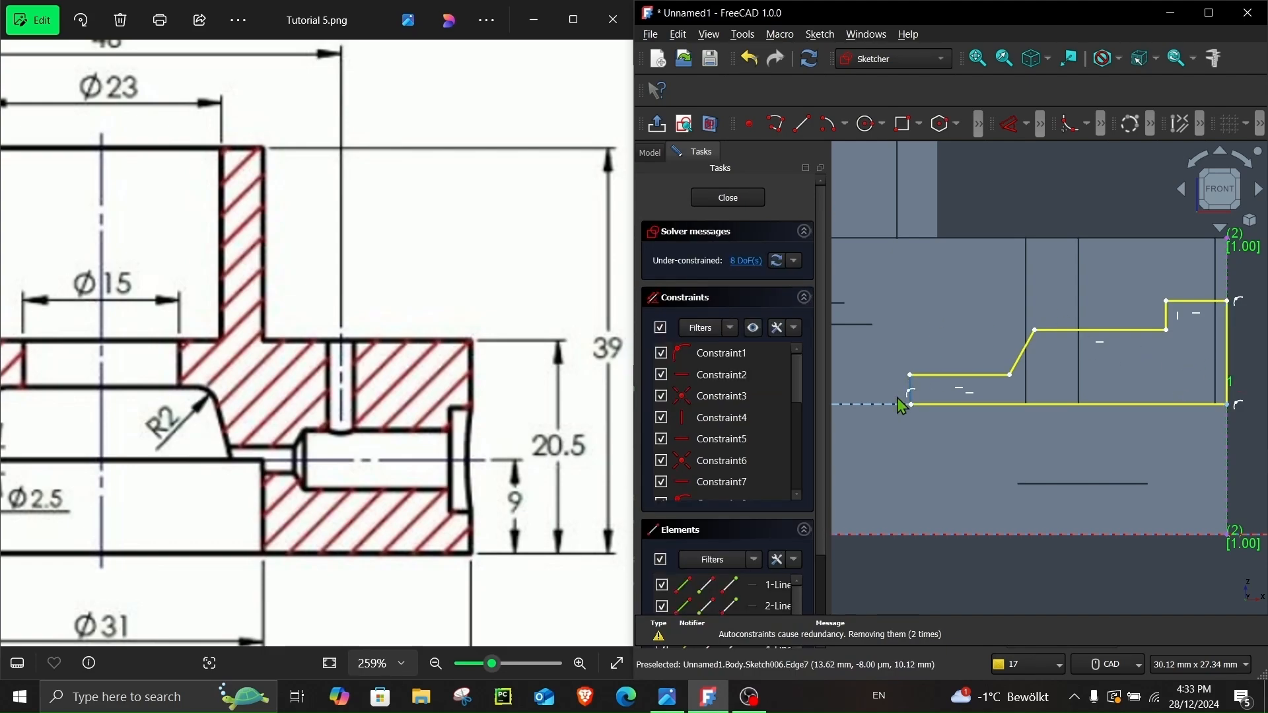
- Dimension the profile's outer closing line at 5 mm for the counterbore's half-height, as given in the drawing
{"action": "left_click", "coordinate": [1008, 129]}
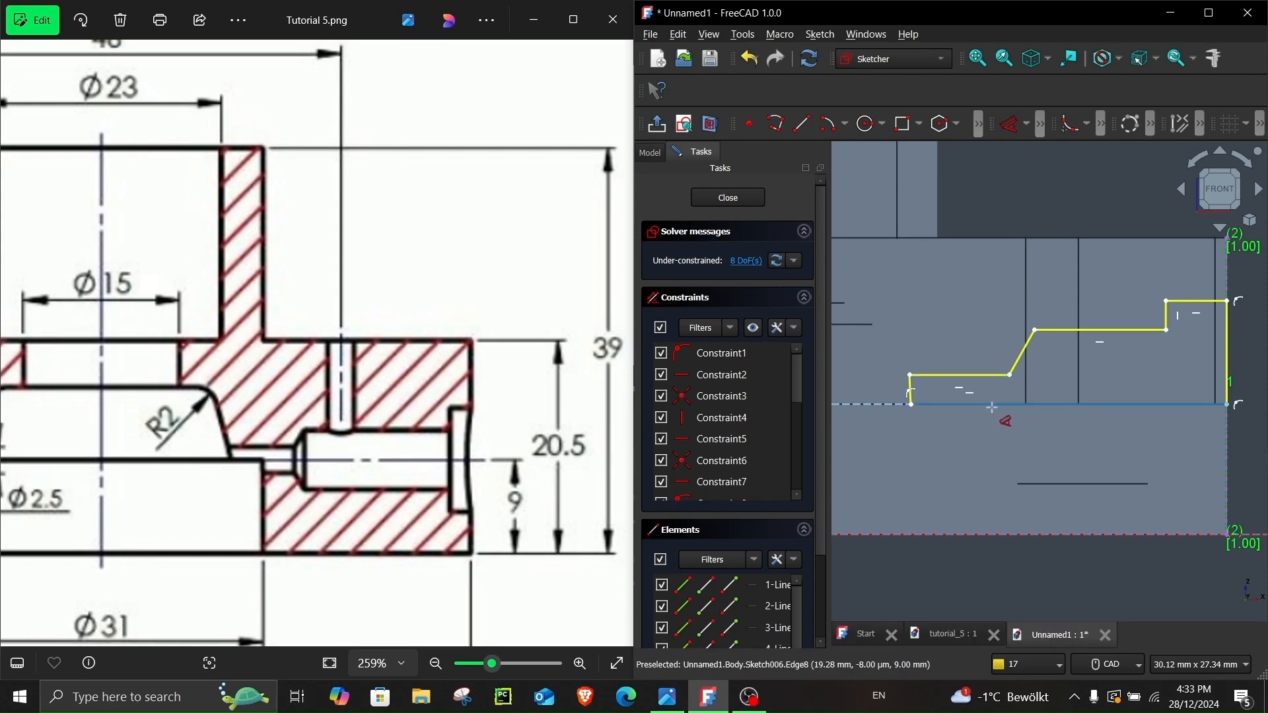
{"action": "mouse_move", "coordinate": [180, 555]}
{"action": "left_mouse_down"}
{"action": "mouse_move", "coordinate": [500, 560]}
{"action": "mouse_move", "coordinate": [328, 537]}
{"action": "mouse_move", "coordinate": [344, 536]}
{"action": "left_mouse_up"}
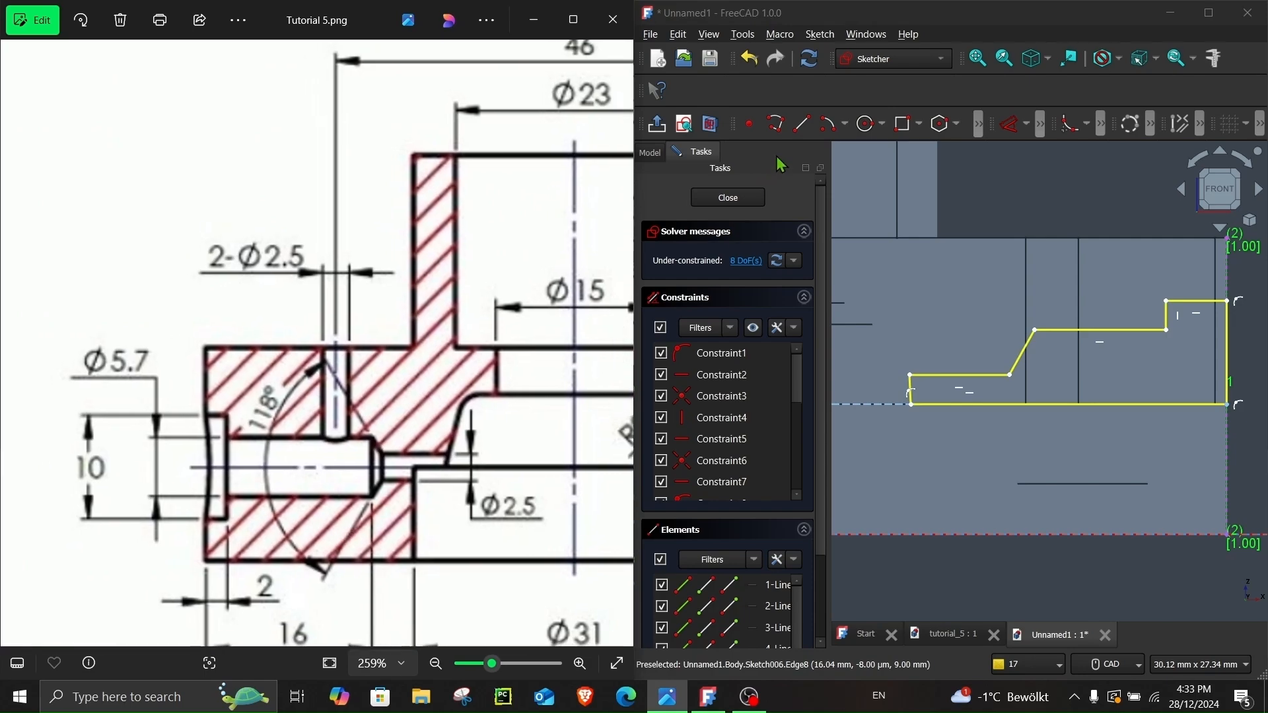
{"action": "left_click", "coordinate": [1004, 129]}
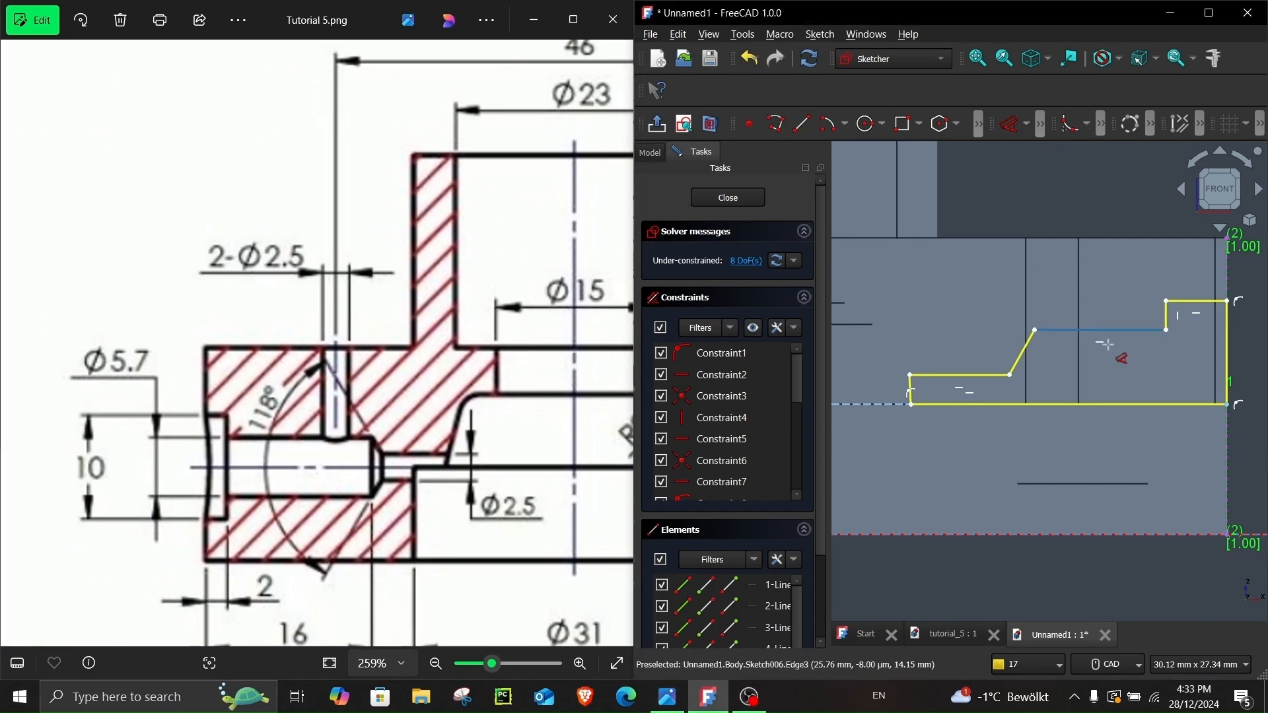
{"action": "left_click", "coordinate": [1232, 350]}
{"action": "left_click", "coordinate": [1249, 360]}
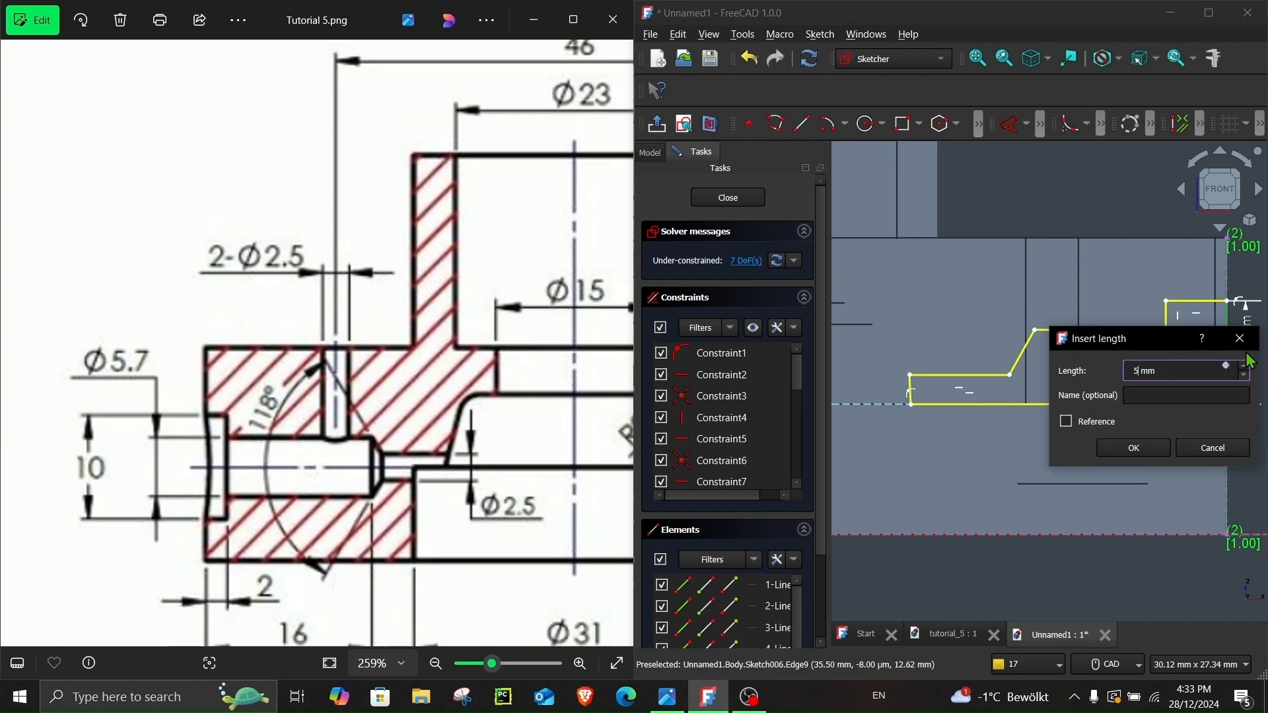
{"action": "type", "text": "5"}
{"action": "key", "text": "Return"}
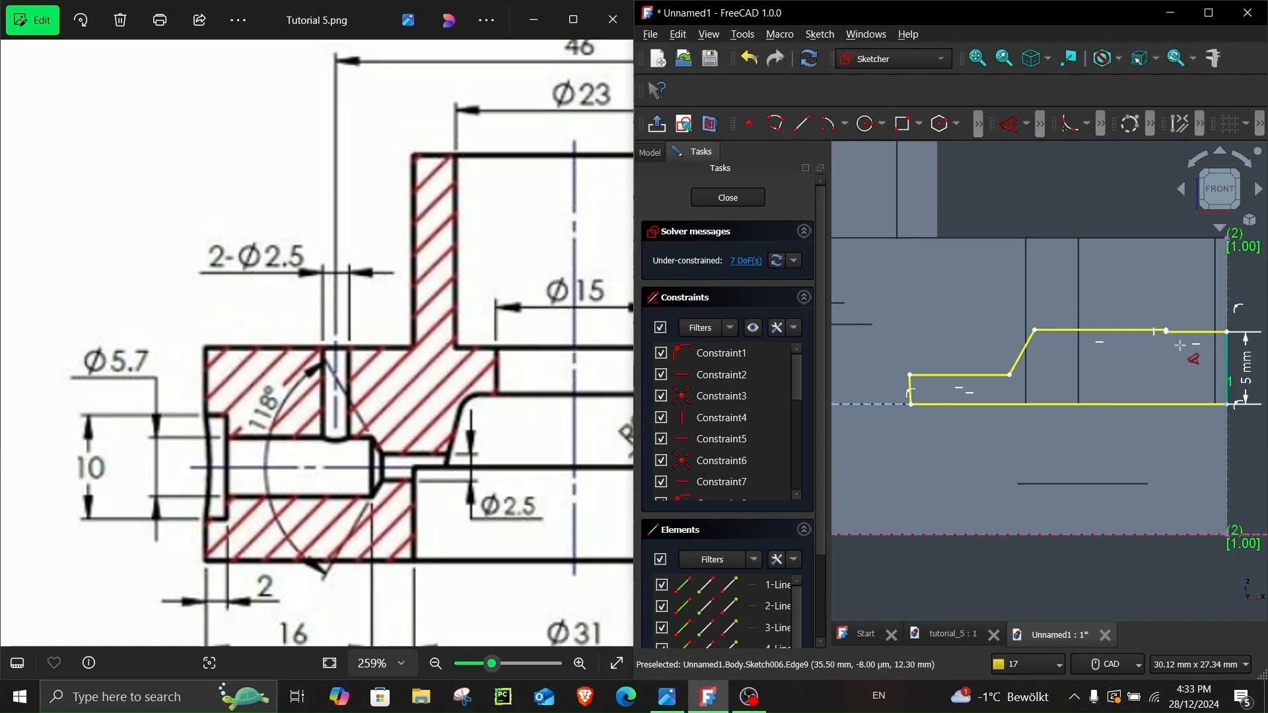
- Lower the profile's middle horizontal line and dimension the inner horizontal line 2.5/2 mm above the centreline
{"action": "left_click_drag", "start_coordinate": [1165, 330], "coordinate": [1162, 366]}
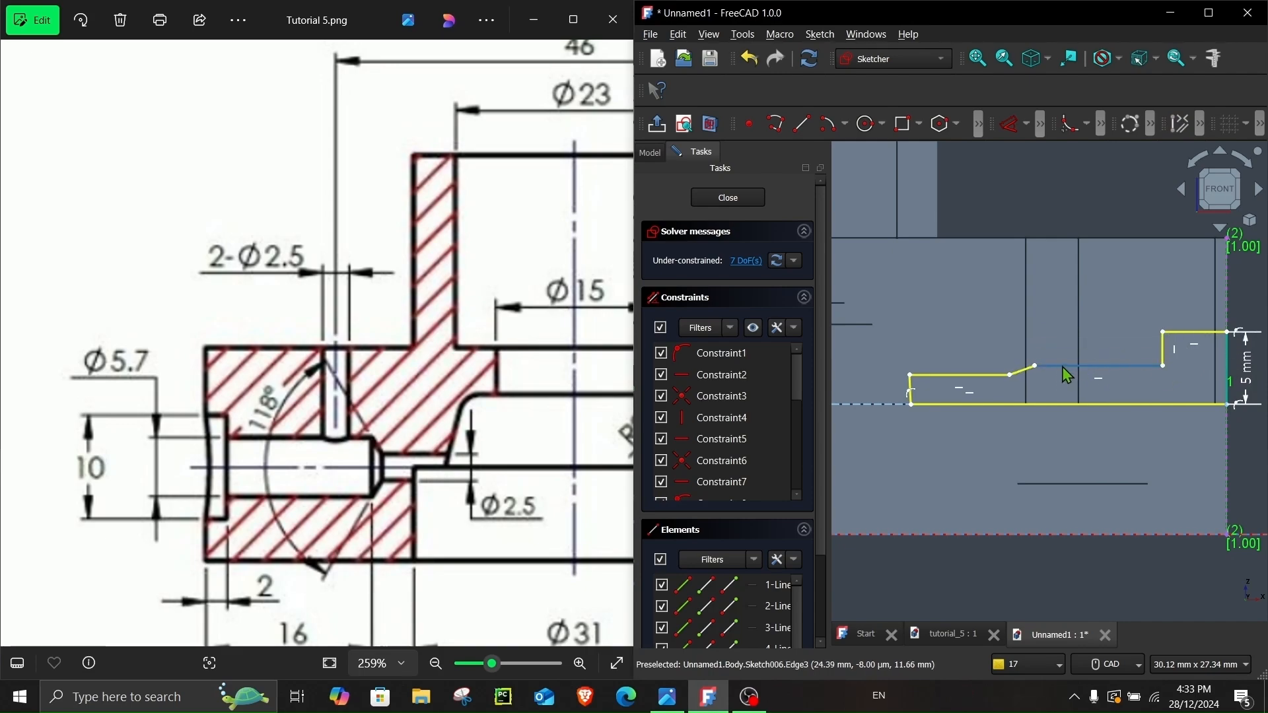
{"action": "left_click", "coordinate": [1010, 125]}
{"action": "left_click", "coordinate": [936, 378]}
{"action": "left_click", "coordinate": [919, 404]}
{"action": "left_click", "coordinate": [910, 485]}
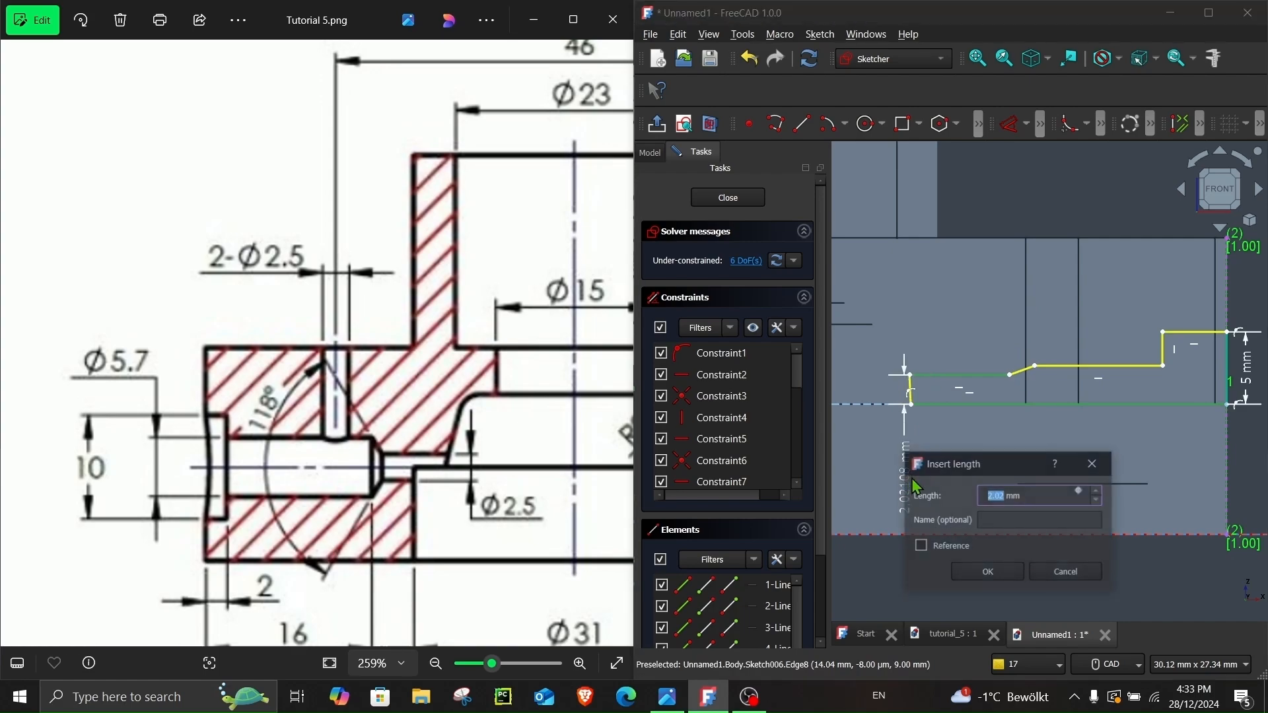
{"action": "type", "text": "2.5"}
{"action": "key", "text": "Return"}
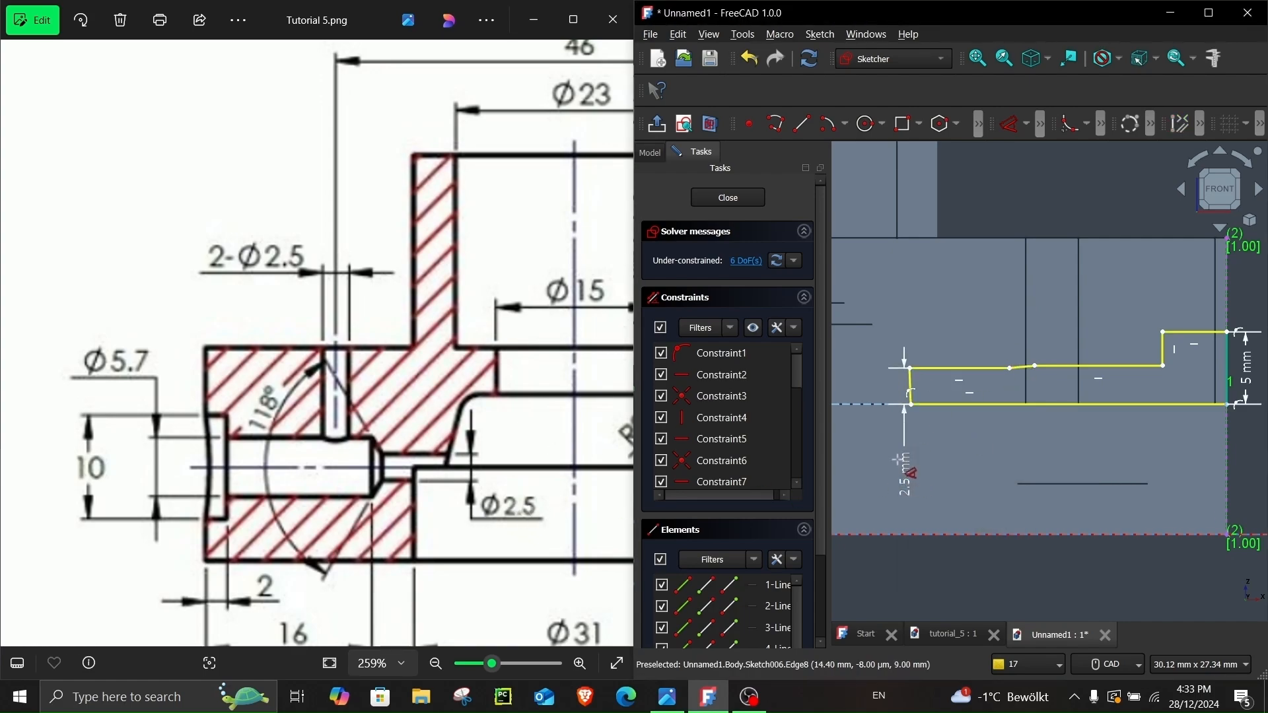
{"action": "double_click", "coordinate": [908, 485]}
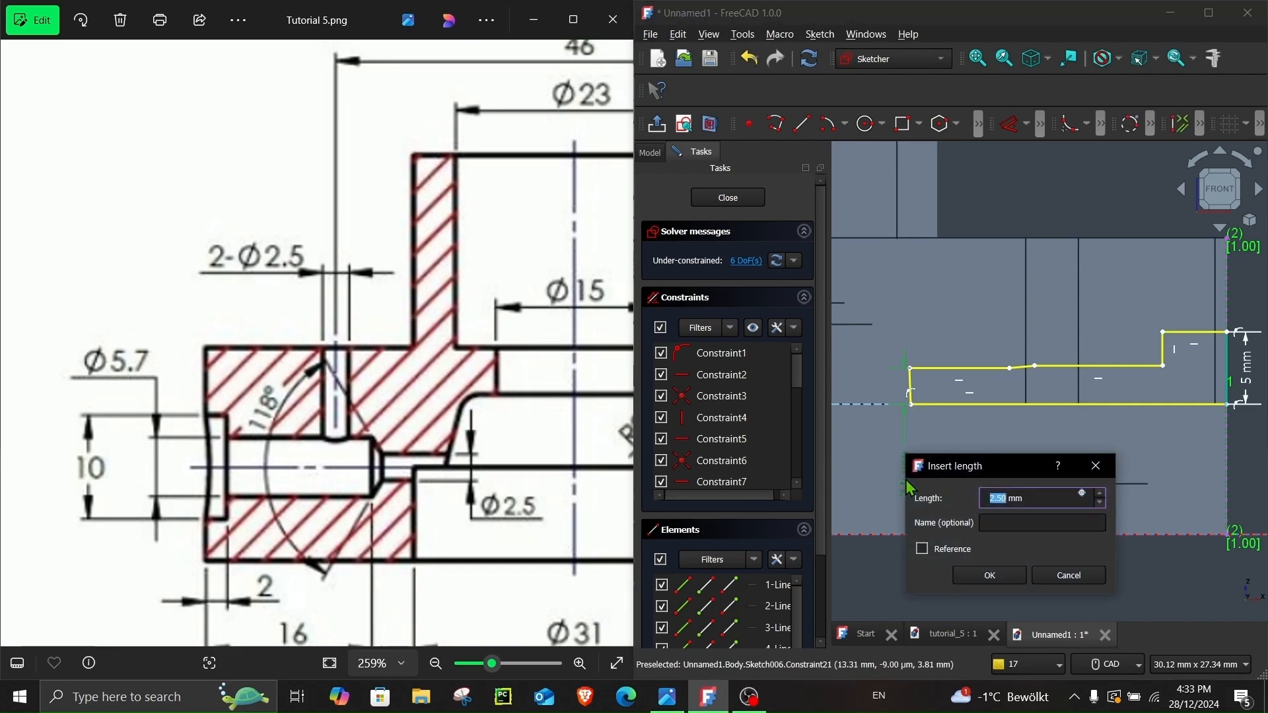
{"action": "type", "text": "2.5/2"}
{"action": "key", "text": "Return"}
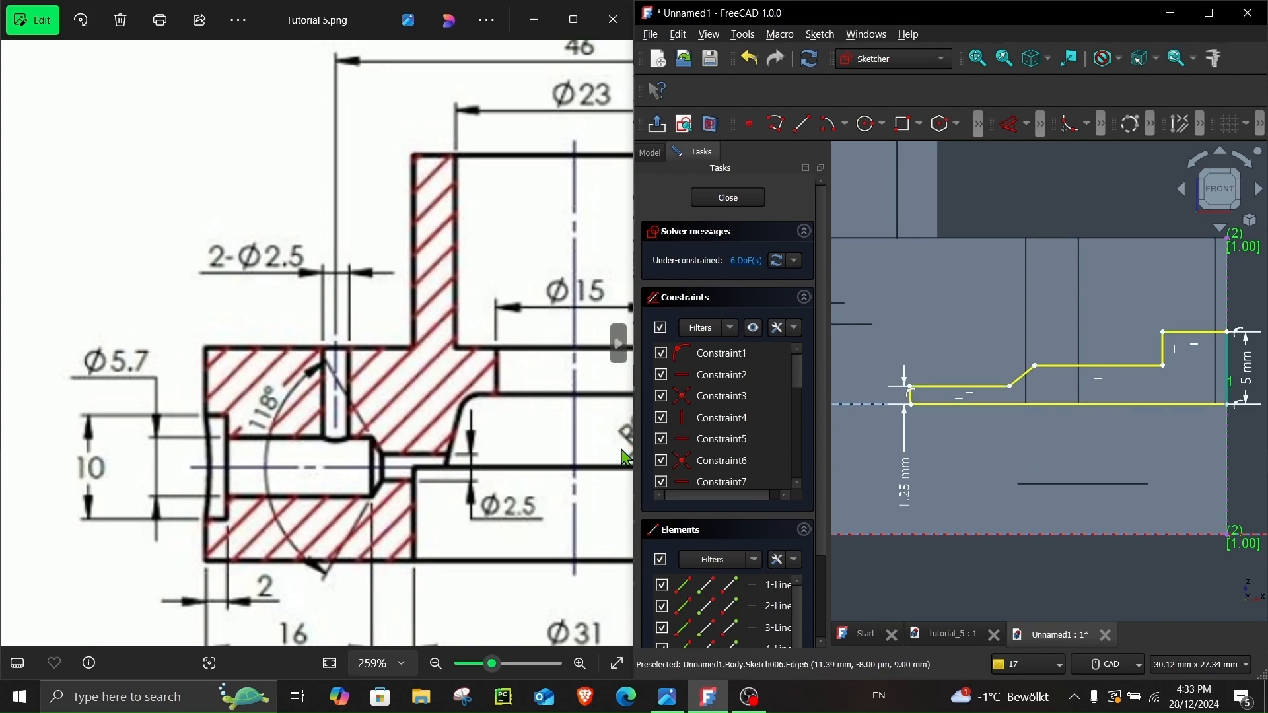
- Constrain the short closing line at the profile's inner end to vertical
{"action": "scroll", "coordinate": [924, 407], "scroll_direction": "up", "scroll_amount": 4}
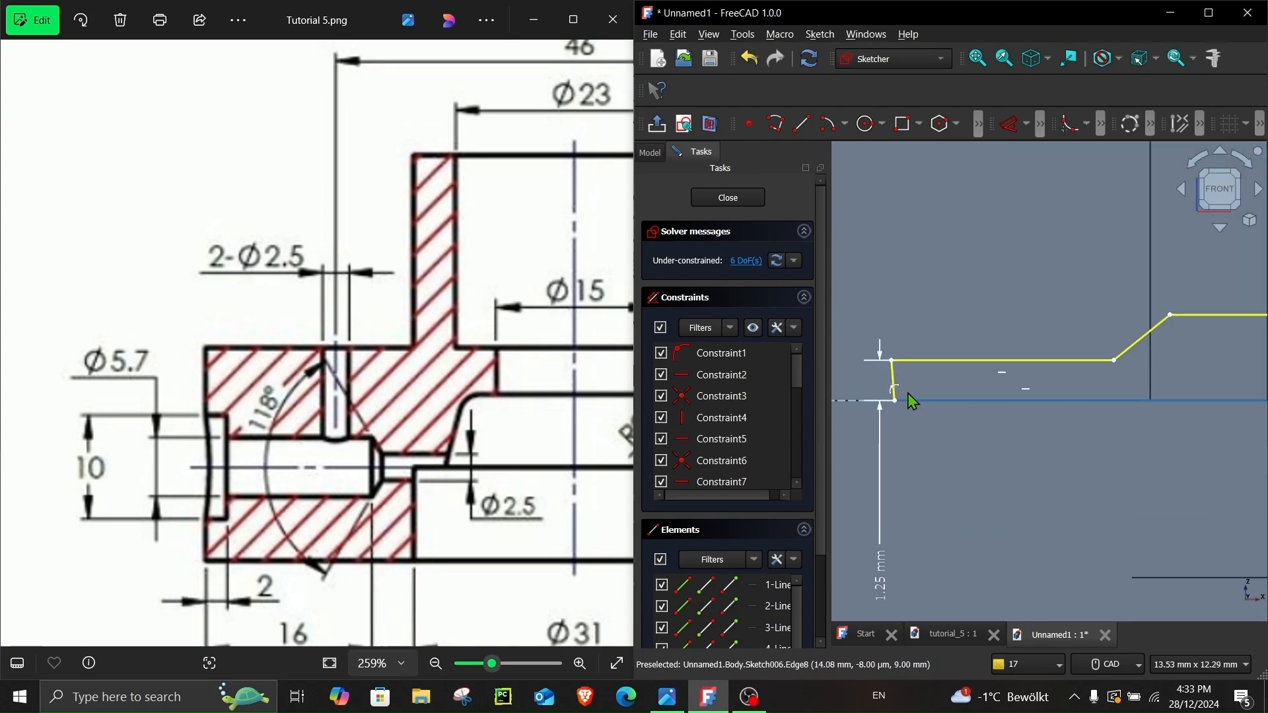
{"action": "left_click", "coordinate": [1040, 124]}
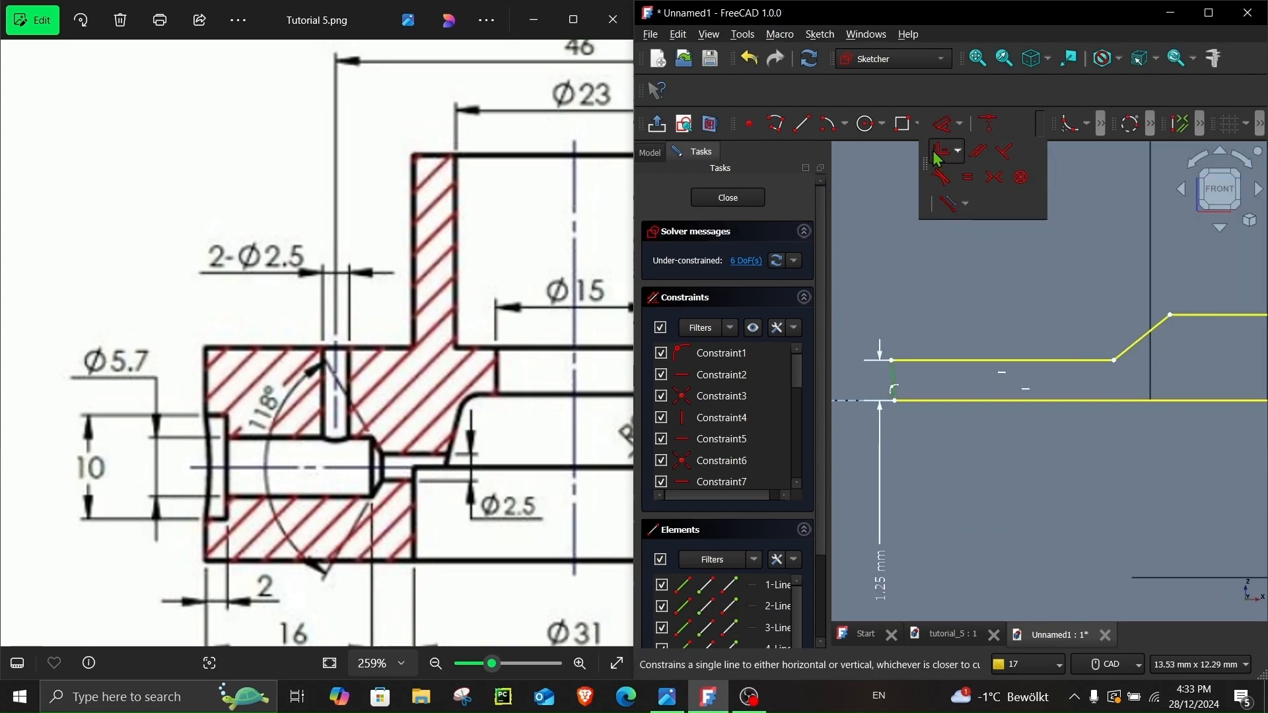
{"action": "left_click", "coordinate": [938, 153]}
{"action": "scroll", "coordinate": [940, 470], "scroll_direction": "down", "scroll_amount": 4}
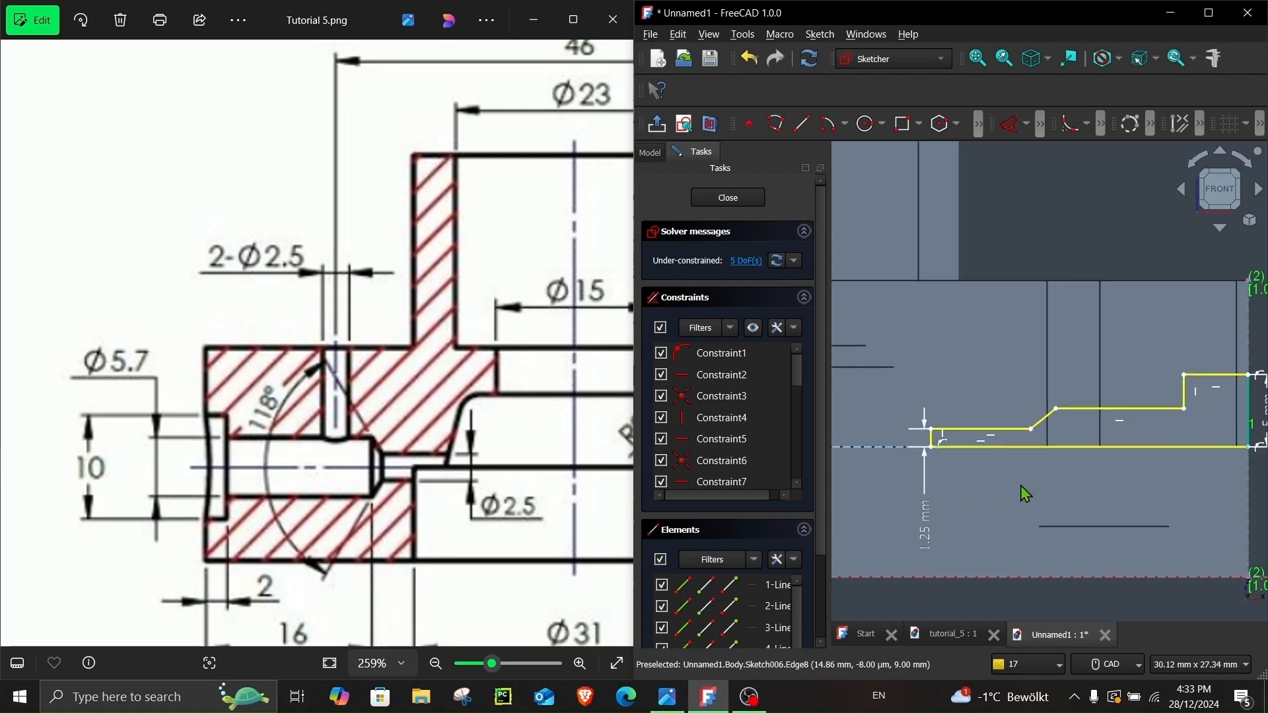
- Dimension the counterbore's top horizontal line at 2 mm for its depth
{"action": "scroll", "coordinate": [1017, 489], "scroll_direction": "up", "scroll_amount": 2}
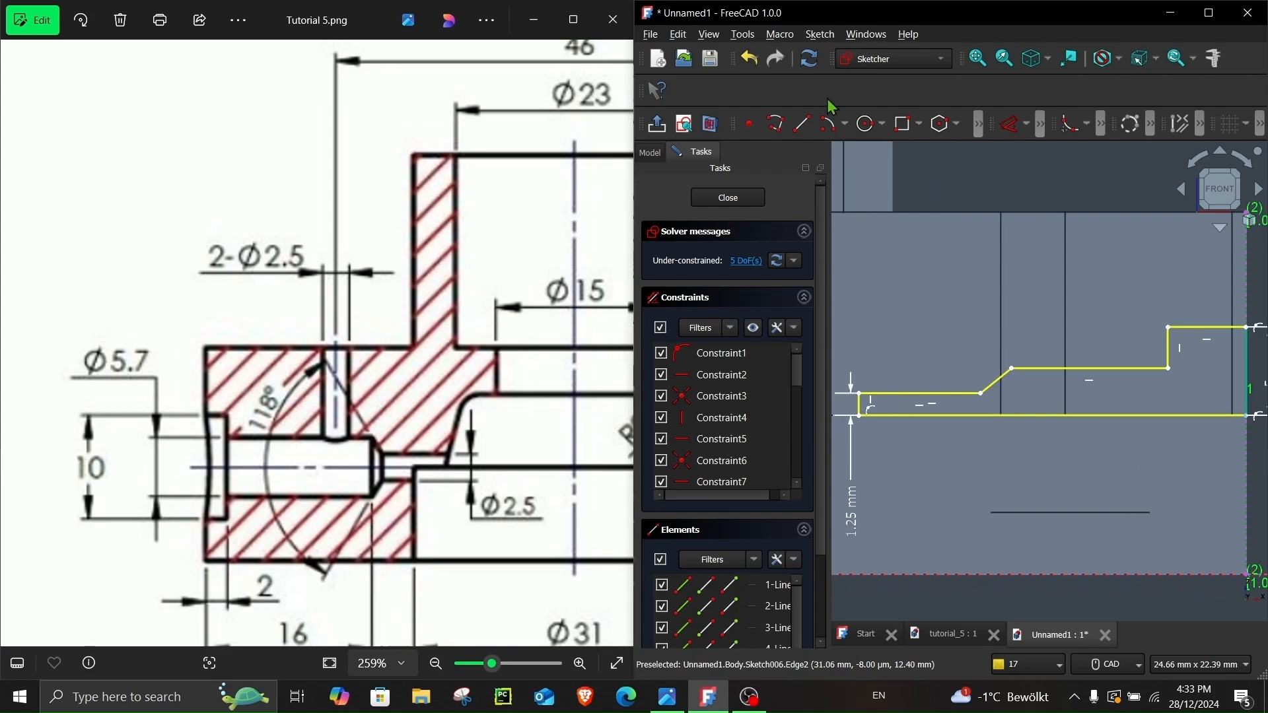
{"action": "left_click", "coordinate": [1009, 123]}
{"action": "left_click", "coordinate": [1208, 328]}
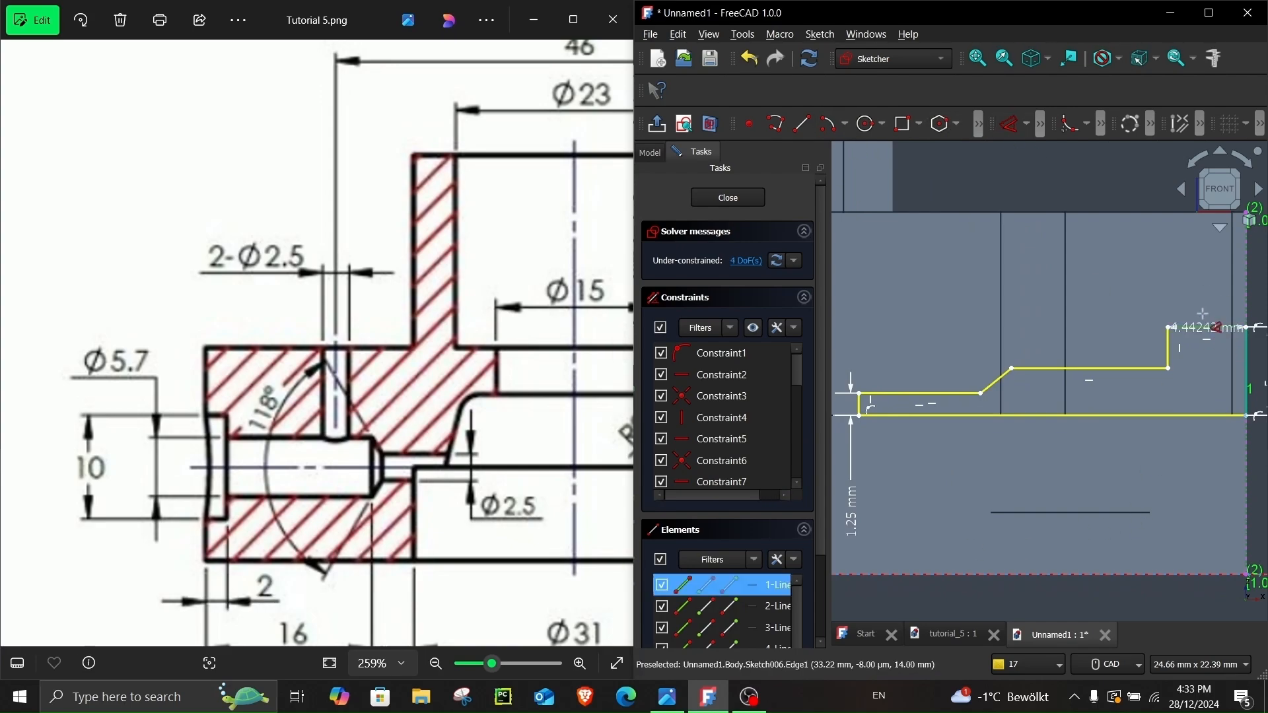
{"action": "left_click", "coordinate": [1197, 277]}
{"action": "type", "text": "2"}
{"action": "key", "text": "Return"}
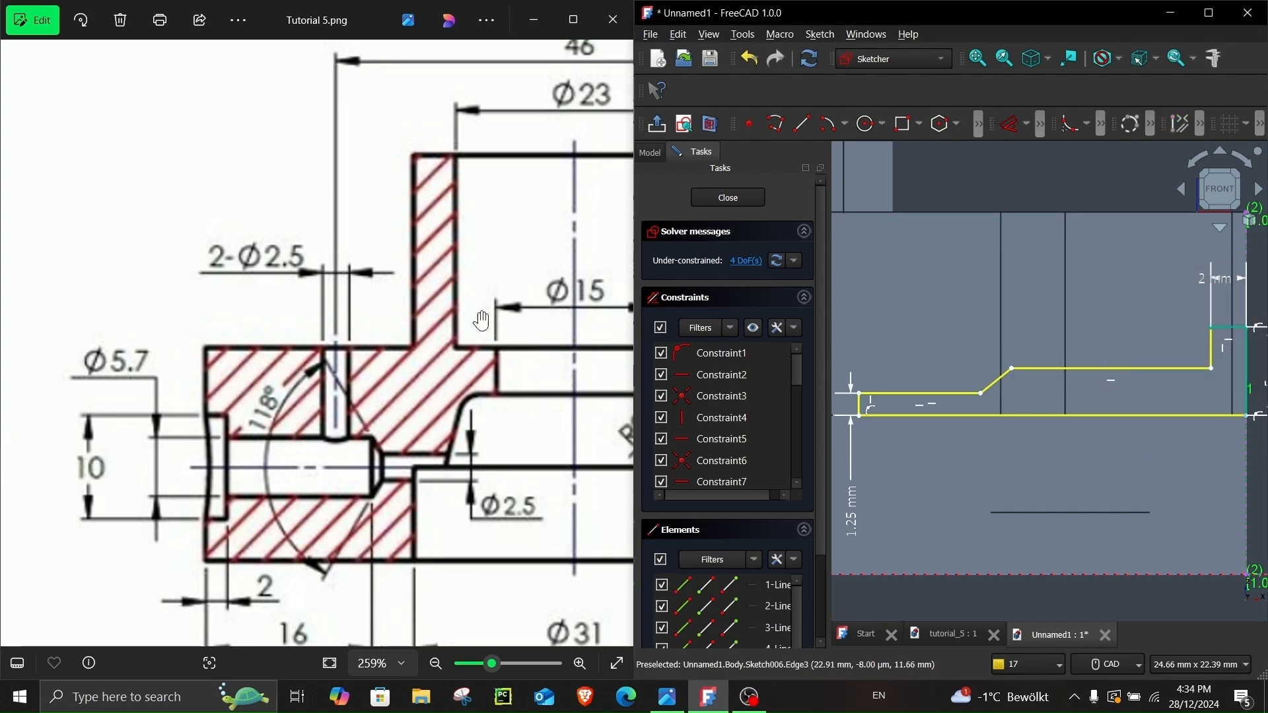
- Dimension the angle between the sloped line and the hole's centreline as 118/2 degrees
{"action": "left_click", "coordinate": [1009, 126]}
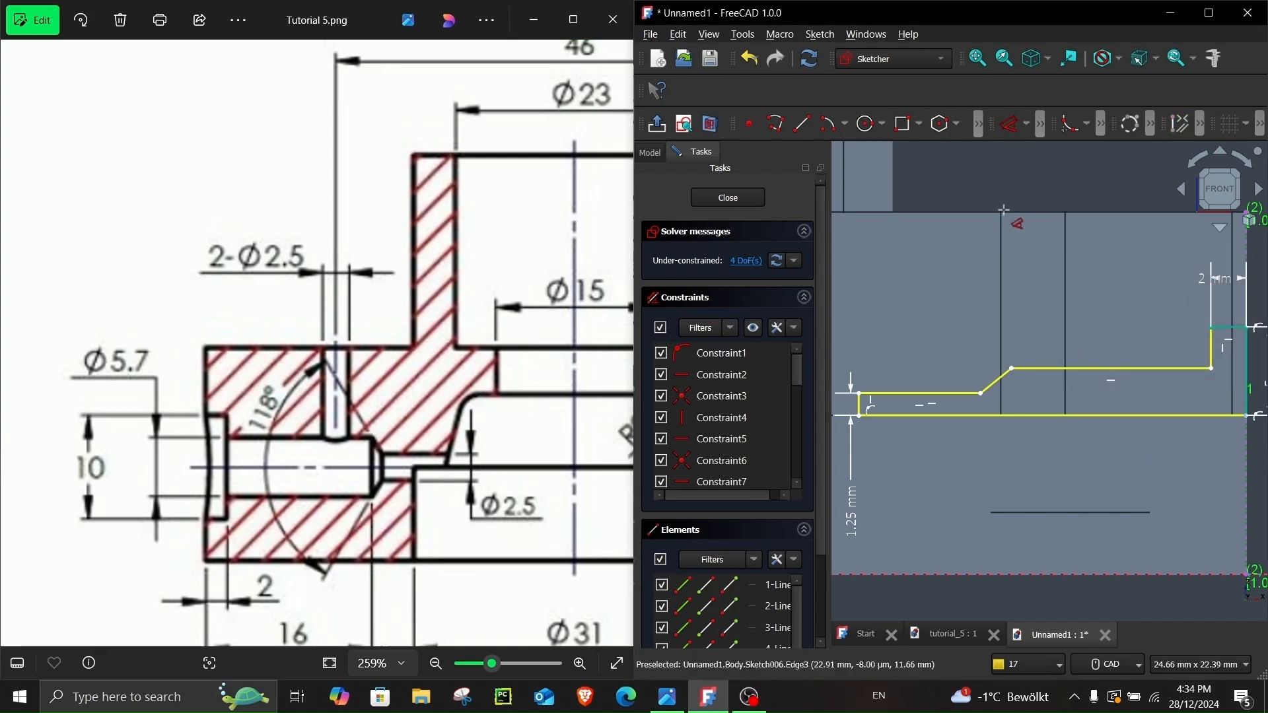
{"action": "left_click", "coordinate": [999, 384]}
{"action": "left_click", "coordinate": [1082, 415]}
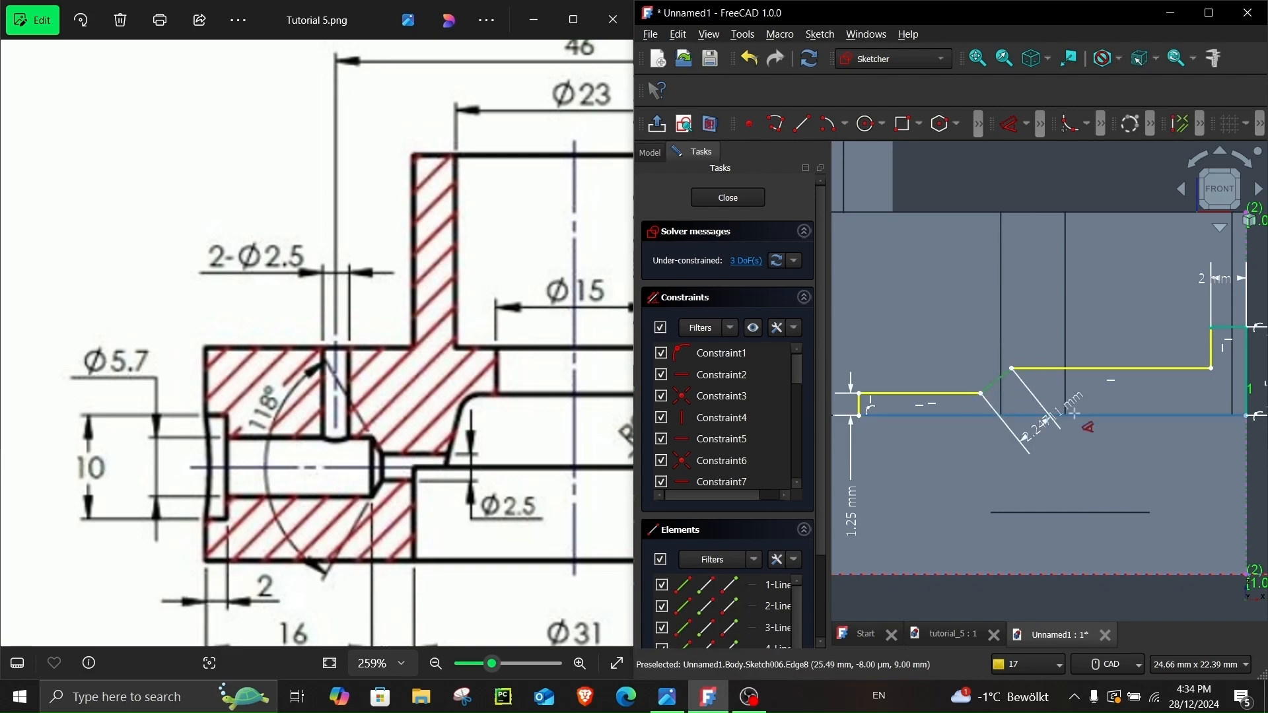
{"action": "left_click", "coordinate": [1114, 335]}
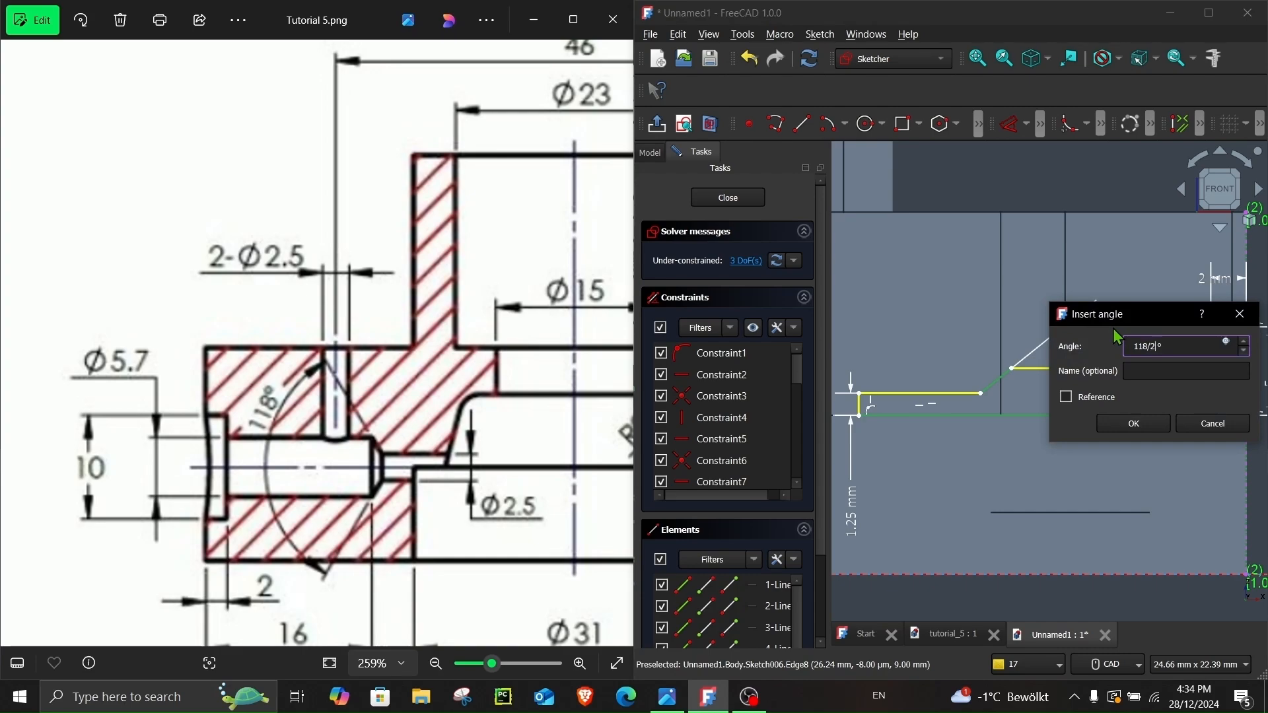
{"action": "key", "text": "Return"}
{"action": "scroll", "coordinate": [1043, 379], "scroll_direction": "down", "scroll_amount": 1}
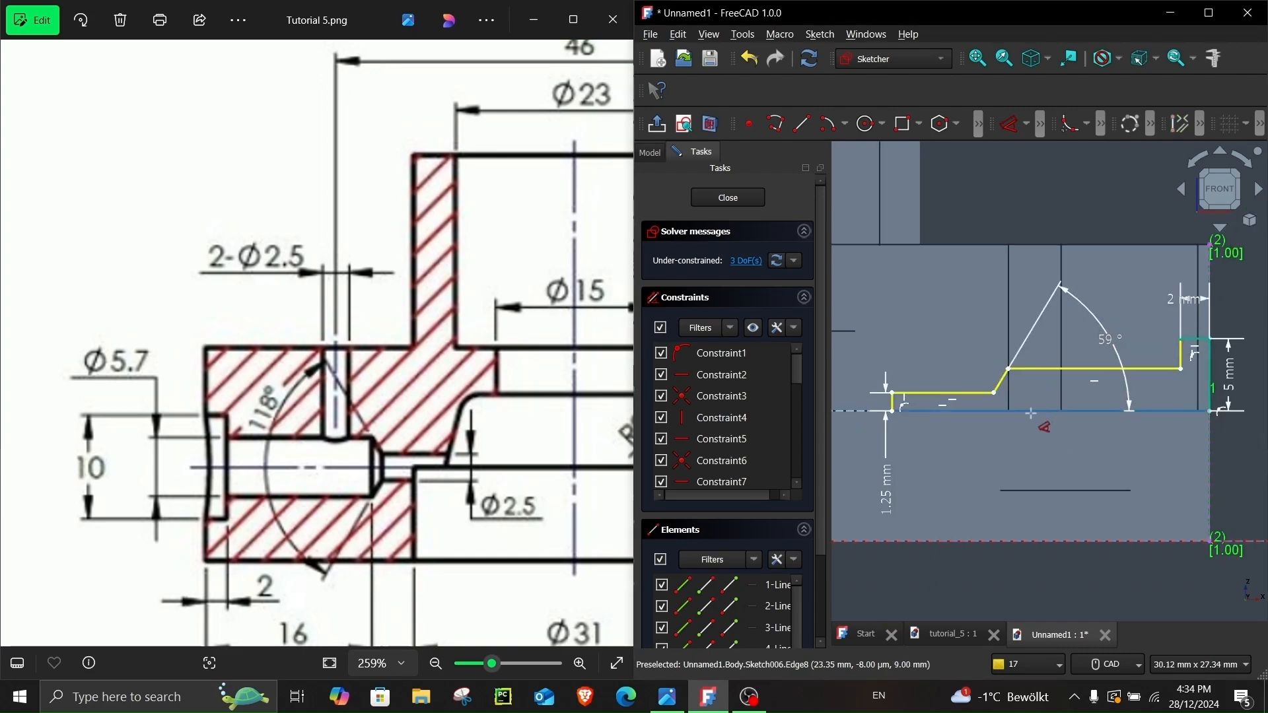
- Constrain the profile's inner end onto the vertical axis and shift the slope's lower corner toward the axis
{"action": "middle_click_drag", "start_coordinate": [982, 462], "coordinate": [1131, 458]}
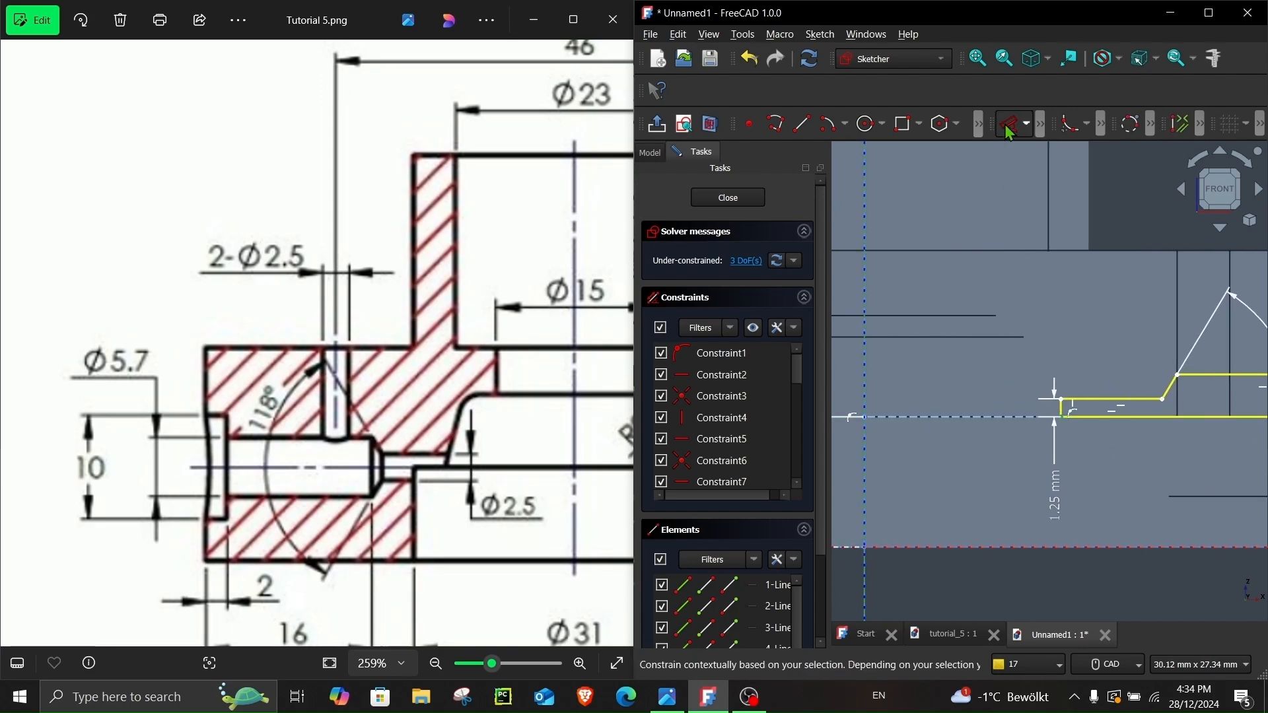
{"action": "left_click", "coordinate": [1039, 124]}
{"action": "left_click", "coordinate": [989, 126]}
{"action": "scroll", "coordinate": [891, 447], "scroll_direction": "down", "scroll_amount": 1}
{"action": "scroll", "coordinate": [1056, 481], "scroll_direction": "down", "scroll_amount": 1}
{"action": "scroll", "coordinate": [1047, 465], "scroll_direction": "up", "scroll_amount": 1}
{"action": "left_click_drag", "start_coordinate": [1056, 403], "coordinate": [1028, 403]}
- Dimension the horizontal distance from the profile's outer upper corner to the slope's upper corner at 16 mm
{"action": "left_click_drag", "start_coordinate": [459, 575], "coordinate": [471, 497]}
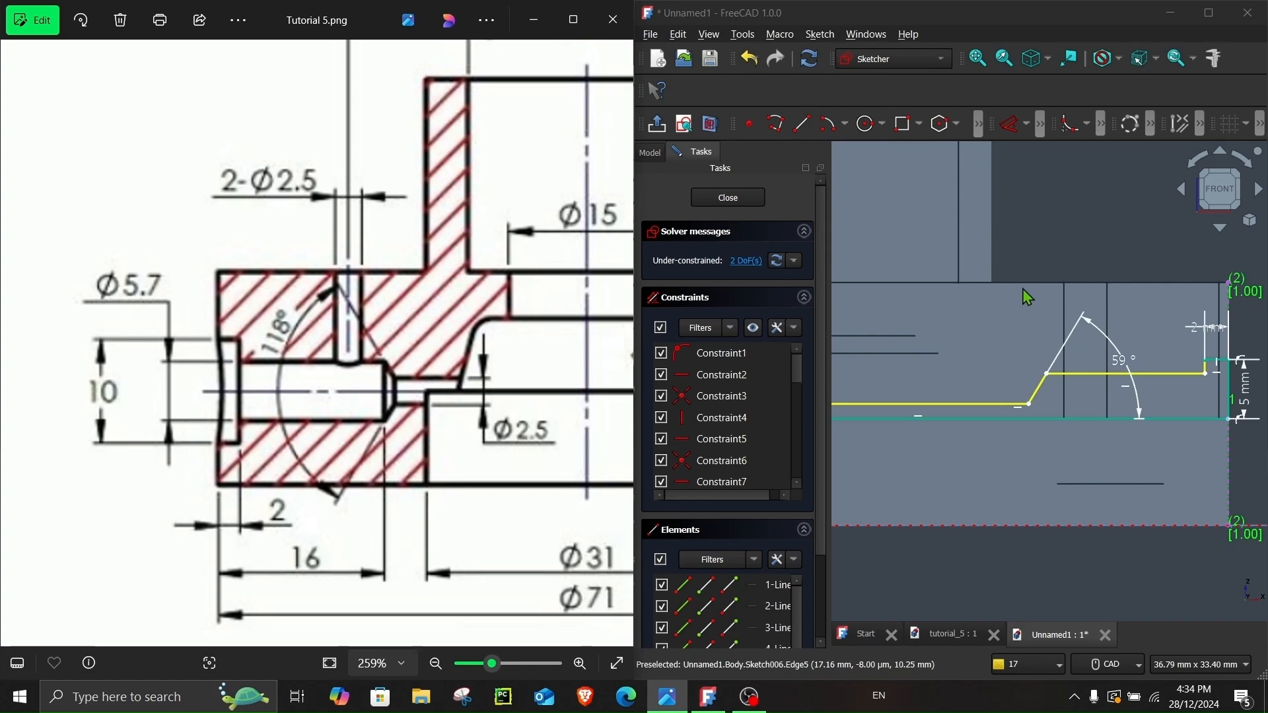
{"action": "left_click", "coordinate": [1010, 124]}
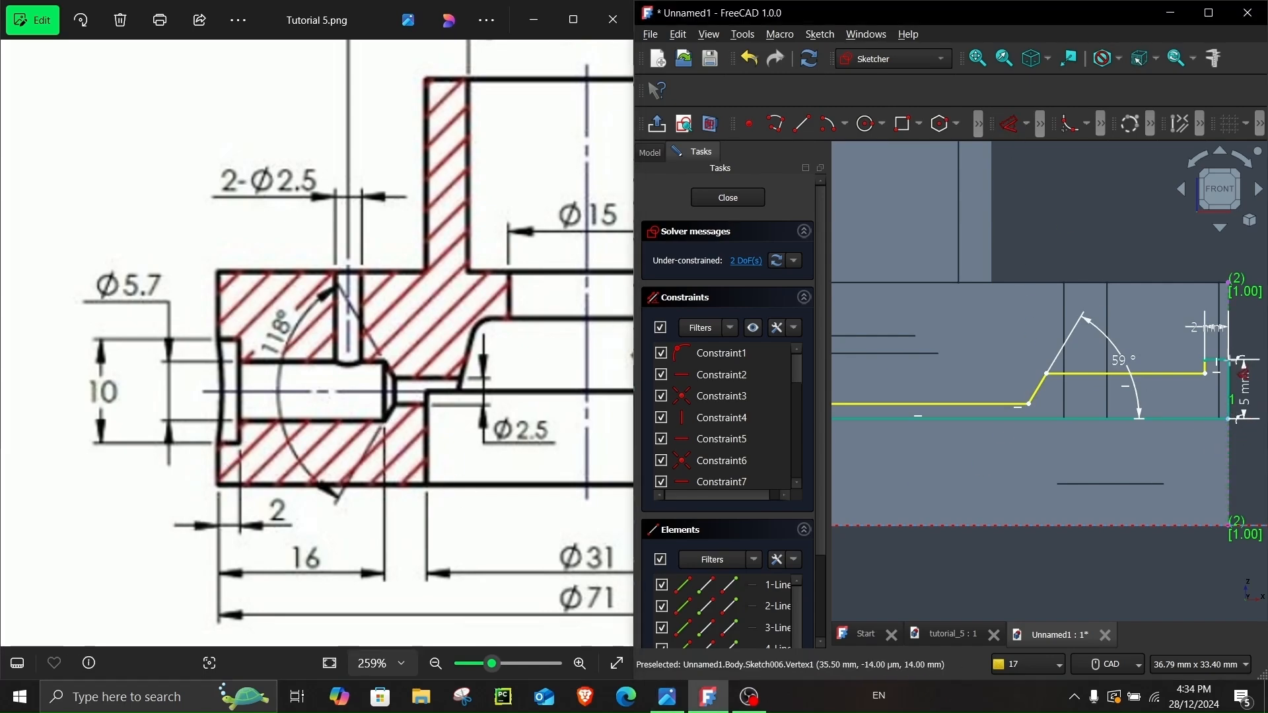
{"action": "left_click", "coordinate": [1228, 360]}
{"action": "left_click", "coordinate": [1047, 374]}
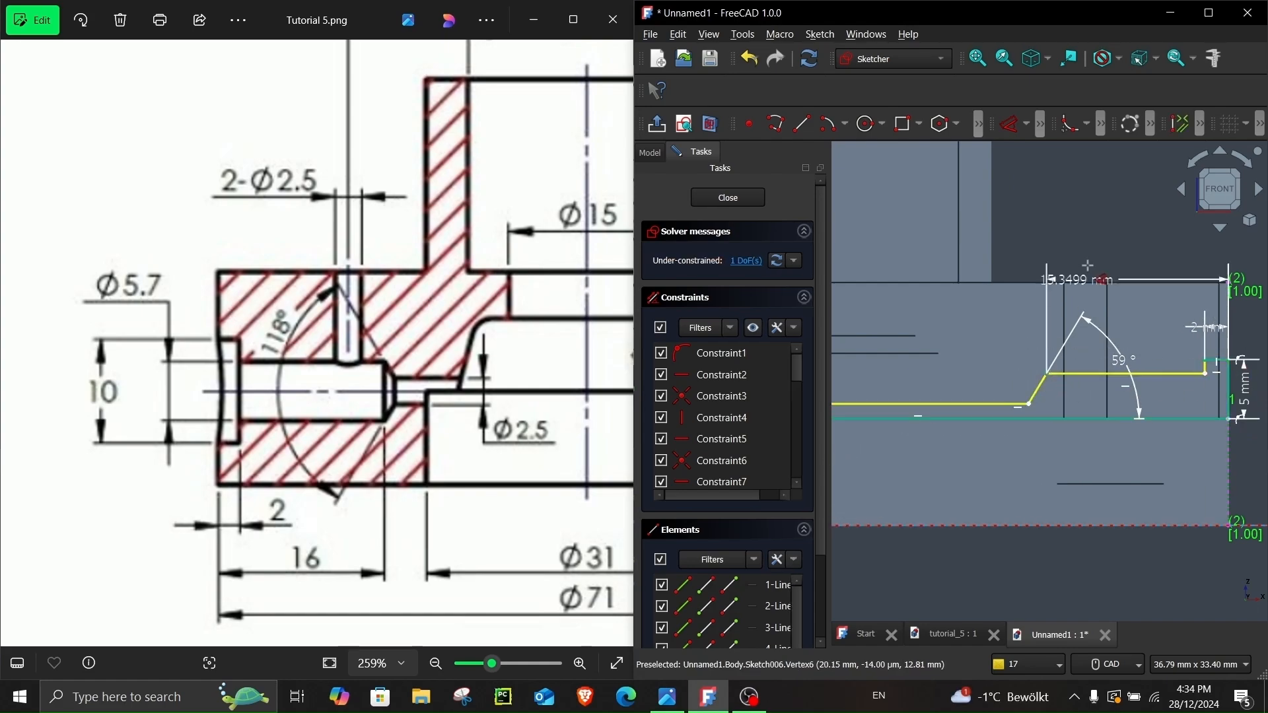
{"action": "left_click", "coordinate": [1119, 246]}
{"action": "key", "text": "Return"}
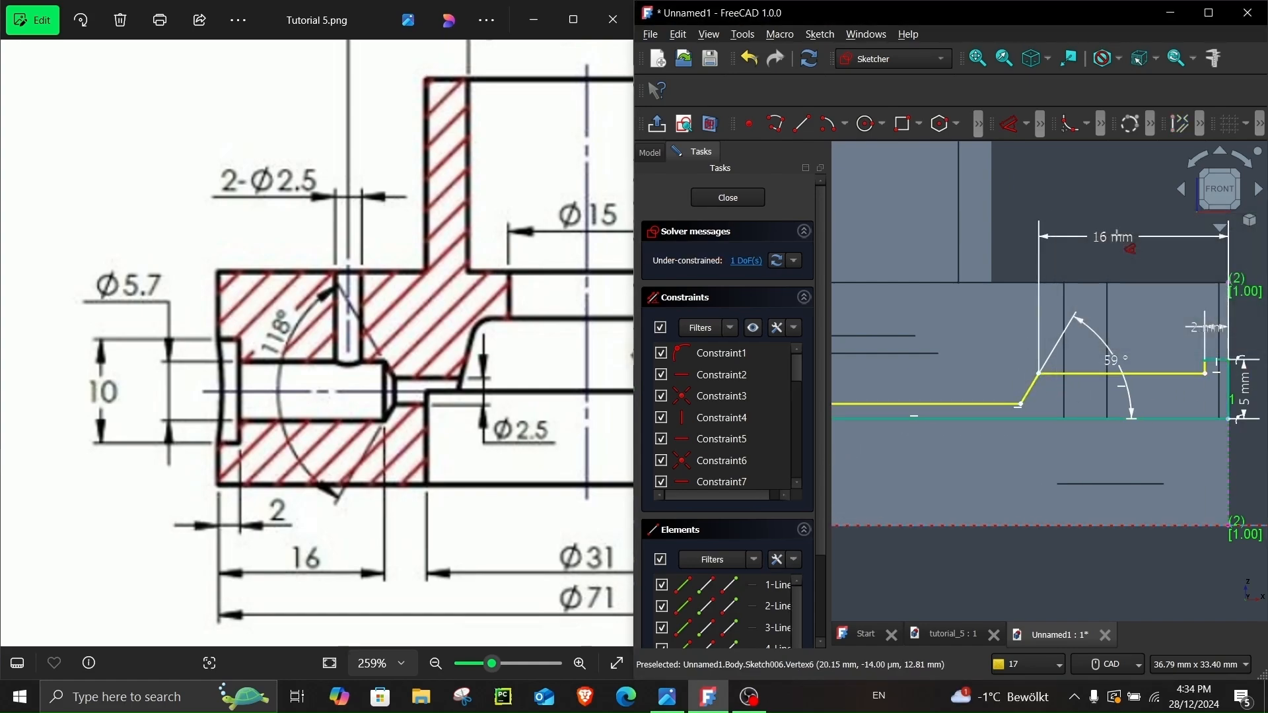
- Dimension the distance between the wide bore's horizontal line and the hole's centreline as 5.7/2 mm
{"action": "mouse_move", "coordinate": [1204, 375]}
{"action": "left_mouse_down"}
{"action": "mouse_move", "coordinate": [1193, 404]}
{"action": "mouse_move", "coordinate": [1192, 390]}
{"action": "left_mouse_up"}
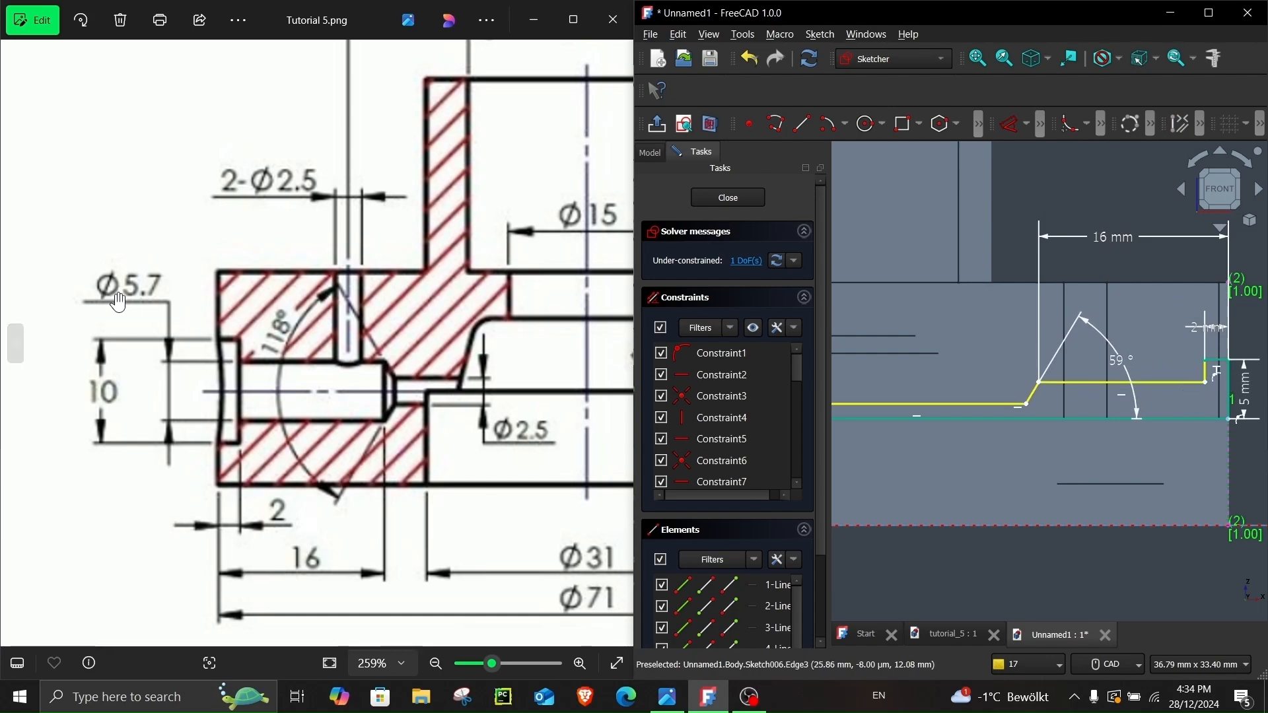
{"action": "left_click", "coordinate": [1011, 131]}
{"action": "left_click", "coordinate": [1162, 383]}
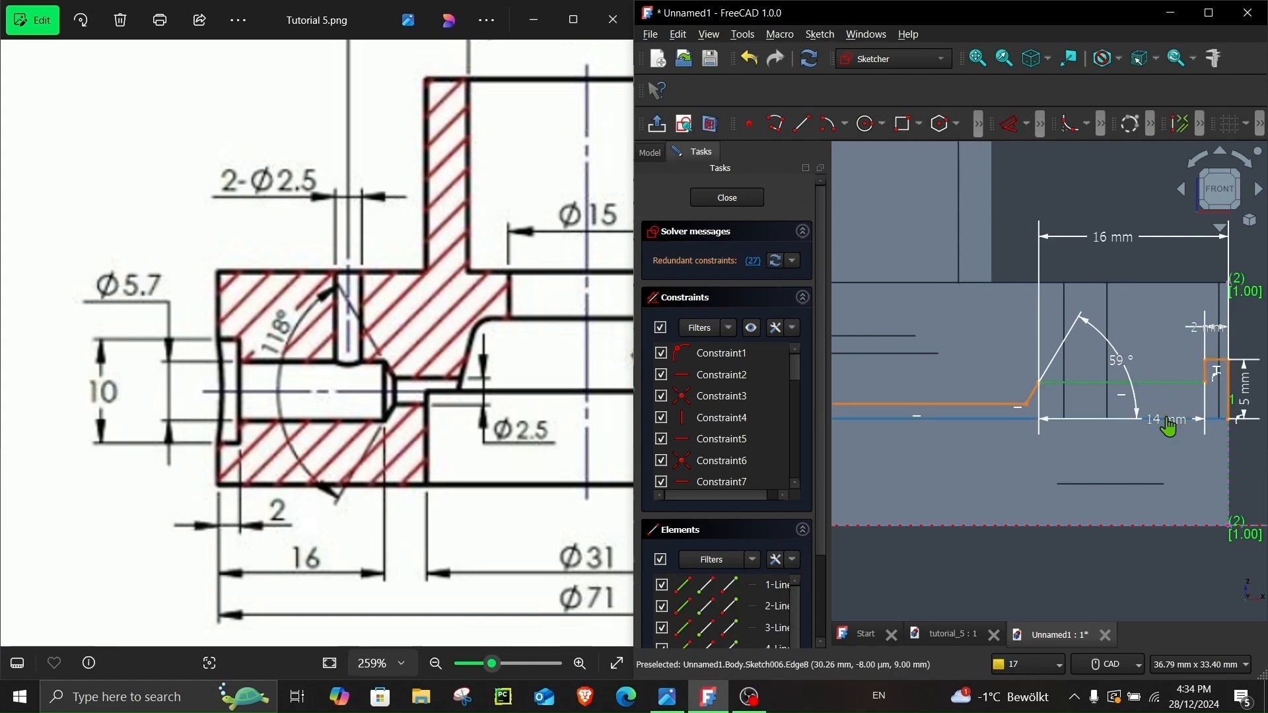
{"action": "left_click", "coordinate": [1168, 469]}
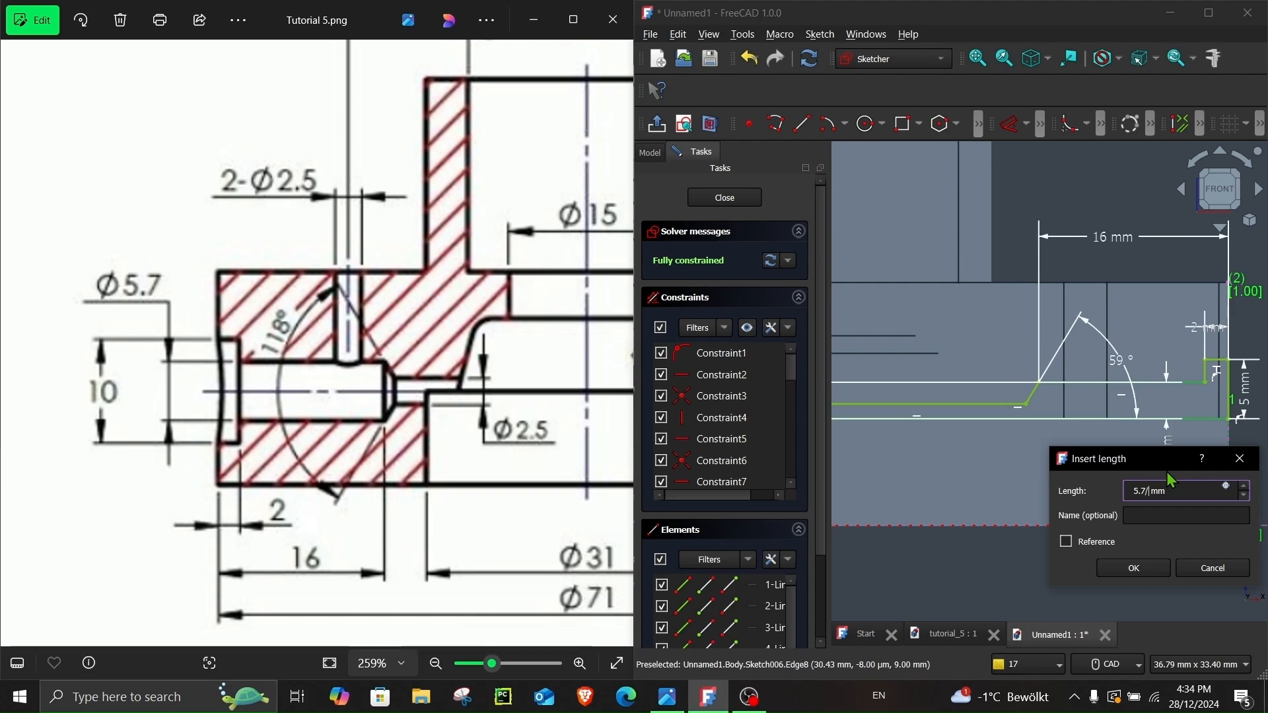
{"action": "key", "text": "Return"}
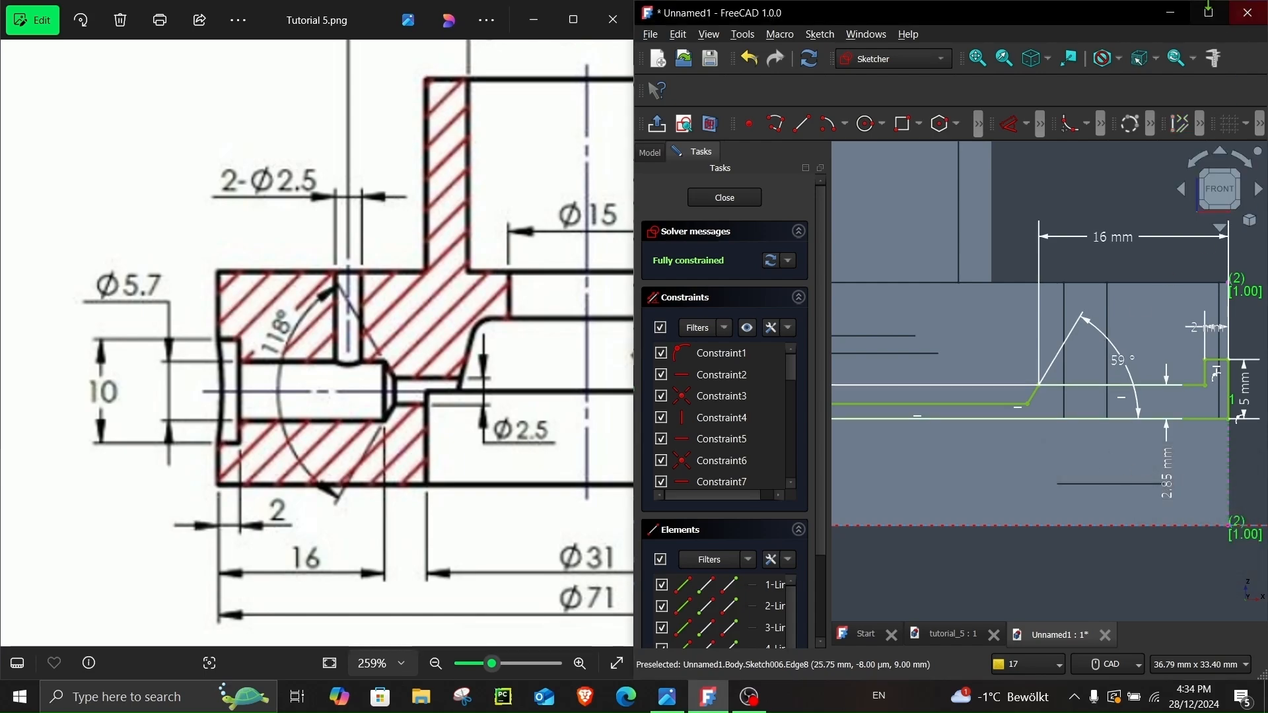
- Check the completed side-hole profile against the body and close its sketch
{"action": "left_click", "coordinate": [1208, 12]}
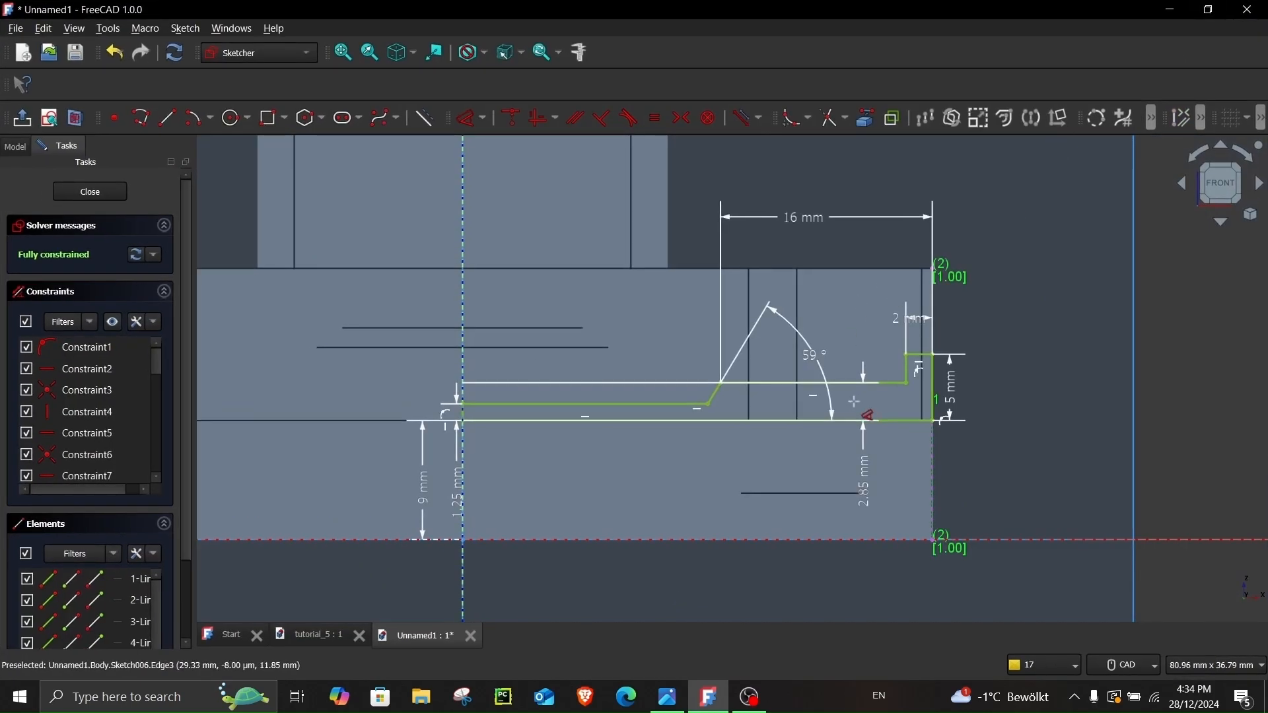
{"action": "scroll", "coordinate": [977, 385], "scroll_direction": "down", "scroll_amount": 2}
{"action": "middle_click_drag", "start_coordinate": [1003, 372], "coordinate": [964, 401]}
{"action": "left_click", "coordinate": [75, 119]}
{"action": "mouse_move", "coordinate": [756, 416]}
{"action": "middle_mouse_down"}
{"action": "mouse_move", "coordinate": [832, 416]}
{"action": "mouse_move", "coordinate": [815, 456]}
{"action": "mouse_move", "coordinate": [951, 441]}
{"action": "middle_mouse_up"}
{"action": "left_click", "coordinate": [92, 192]}
{"action": "scroll", "coordinate": [898, 433], "scroll_direction": "down", "scroll_amount": 2}
{"action": "middle_click_drag", "start_coordinate": [715, 529], "coordinate": [634, 515]}
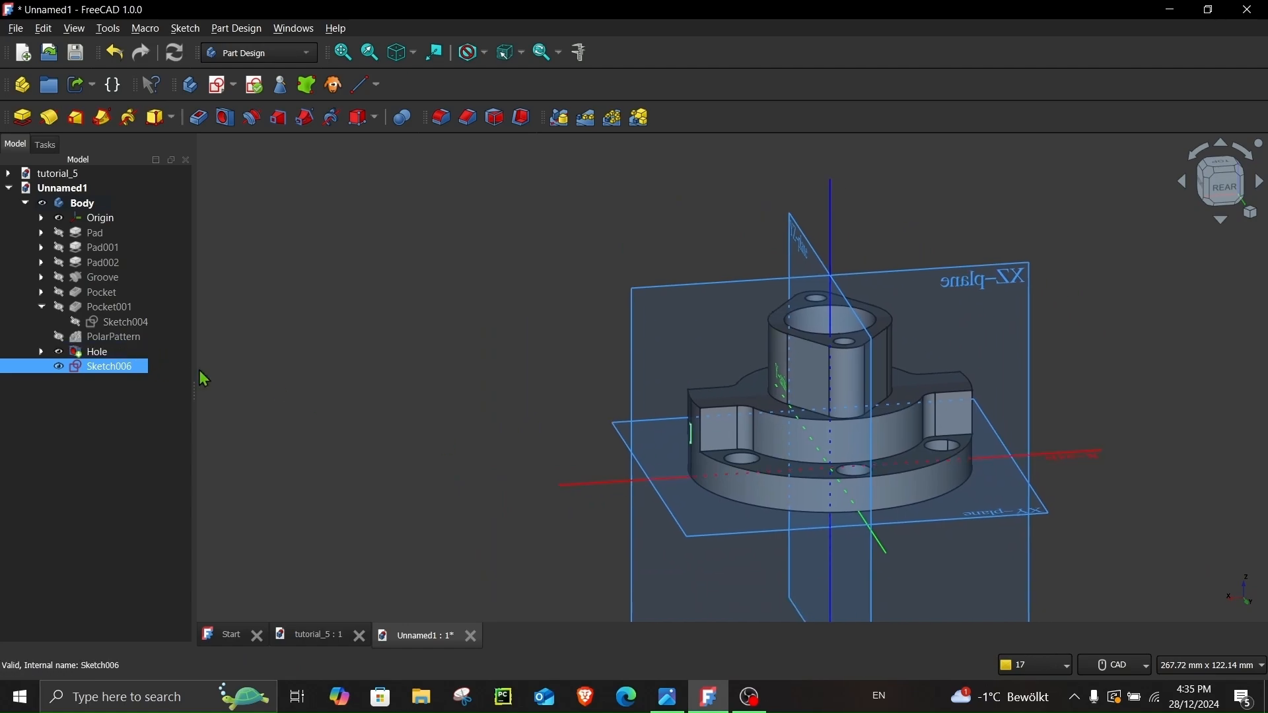
- Create a datum line attached to the side-hole sketch in Object's X mode, with a 9 mm offset in the x-direction
{"action": "left_click", "coordinate": [376, 85]}
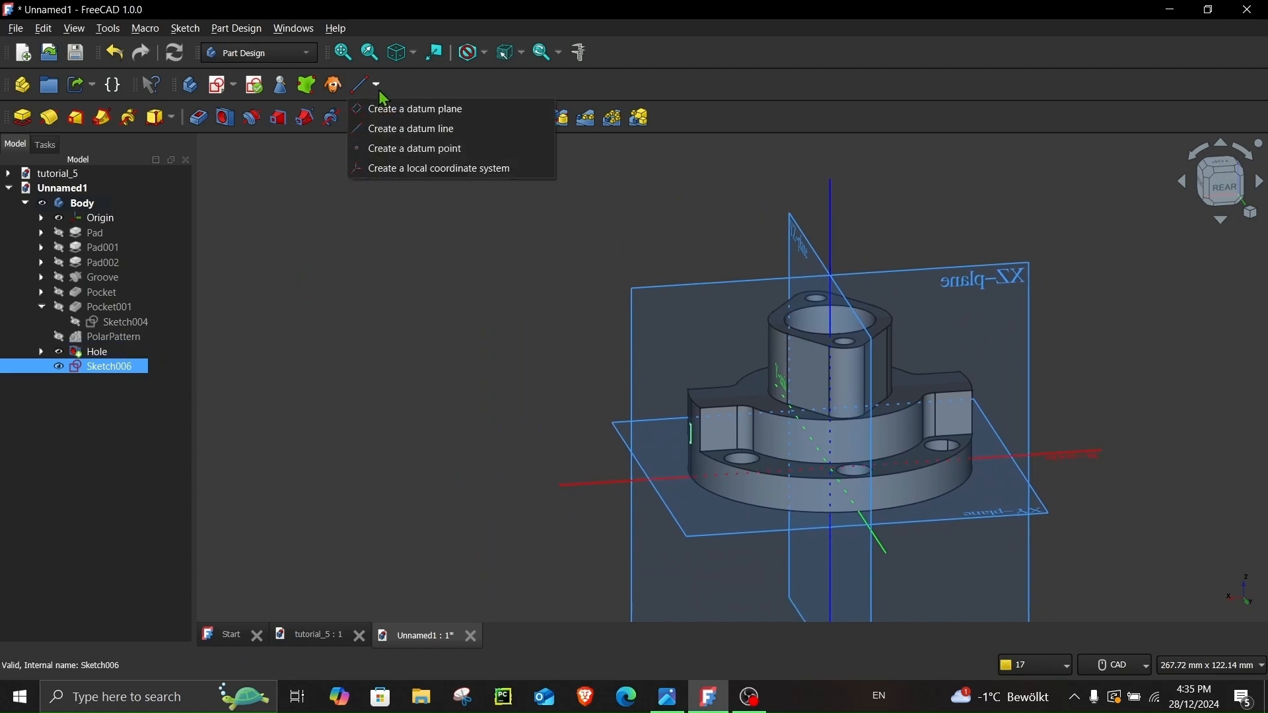
{"action": "left_click", "coordinate": [379, 128]}
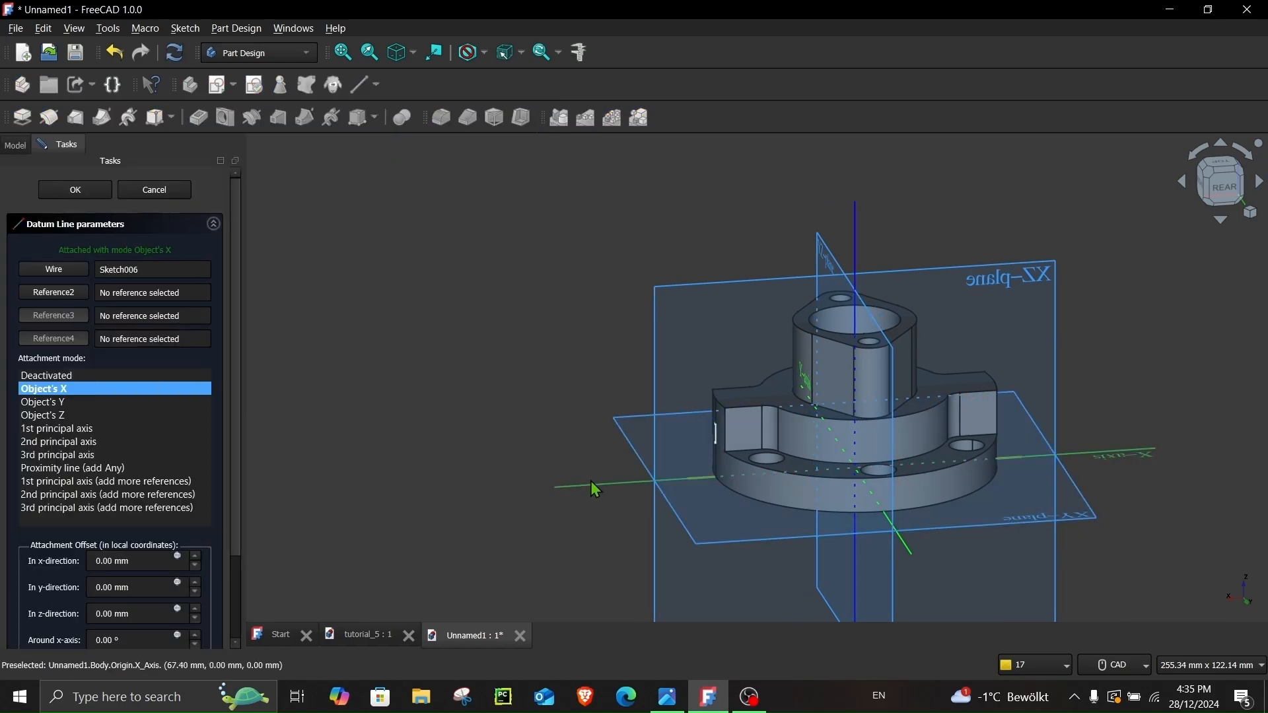
{"action": "middle_click_drag", "start_coordinate": [572, 547], "coordinate": [579, 465]}
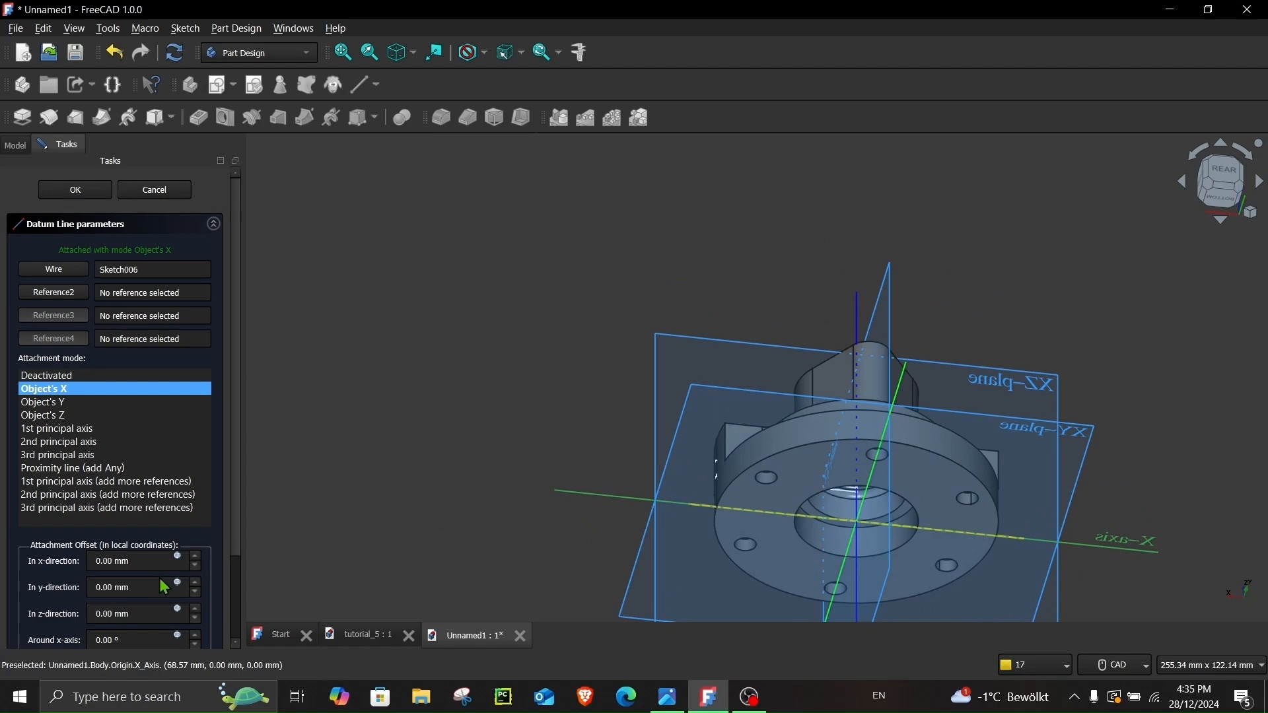
{"action": "scroll", "coordinate": [149, 565], "scroll_direction": "up", "scroll_amount": 2}
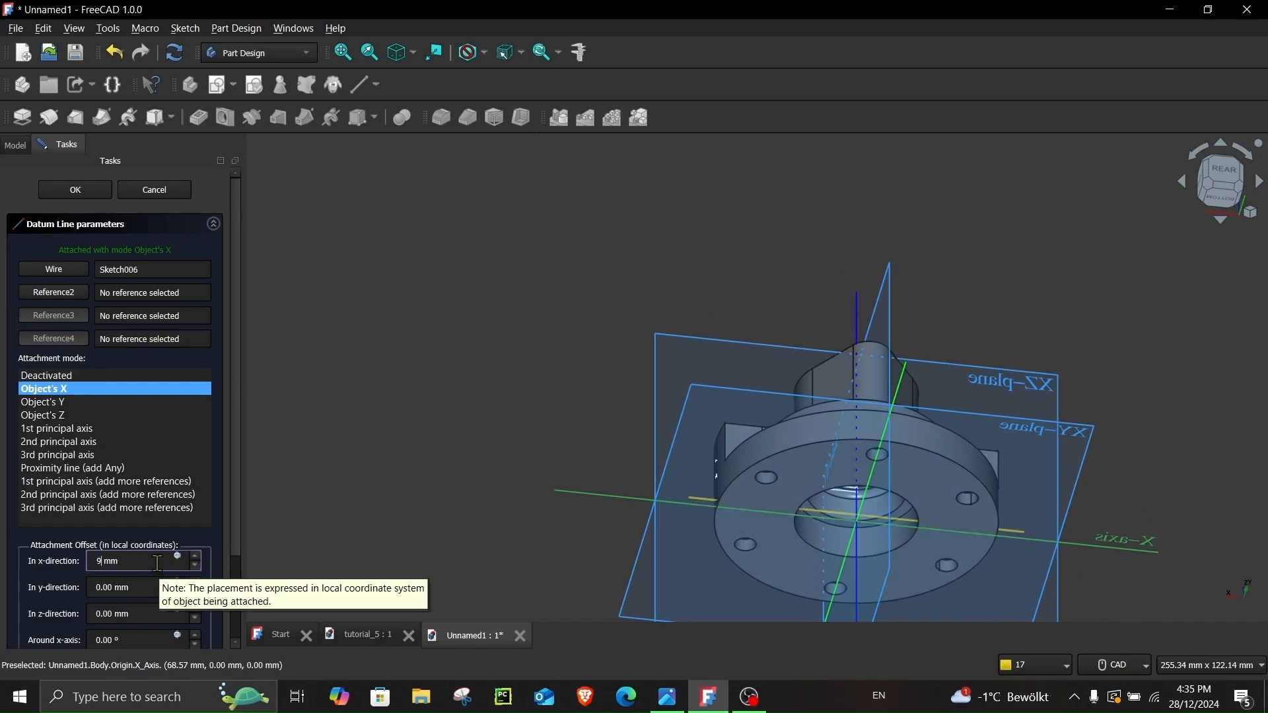
{"action": "key", "text": "Return"}
{"action": "middle_click_drag", "start_coordinate": [562, 466], "coordinate": [497, 447]}
{"action": "mouse_move", "coordinate": [562, 405]}
{"action": "middle_mouse_down"}
{"action": "mouse_move", "coordinate": [549, 402]}
{"action": "mouse_move", "coordinate": [574, 424]}
{"action": "mouse_move", "coordinate": [625, 416]}
{"action": "mouse_move", "coordinate": [574, 387]}
{"action": "middle_mouse_up"}
- Cut the stepped side hole by revolving its profile 360° as a groove around the datum line
{"action": "left_click", "coordinate": [109, 366]}
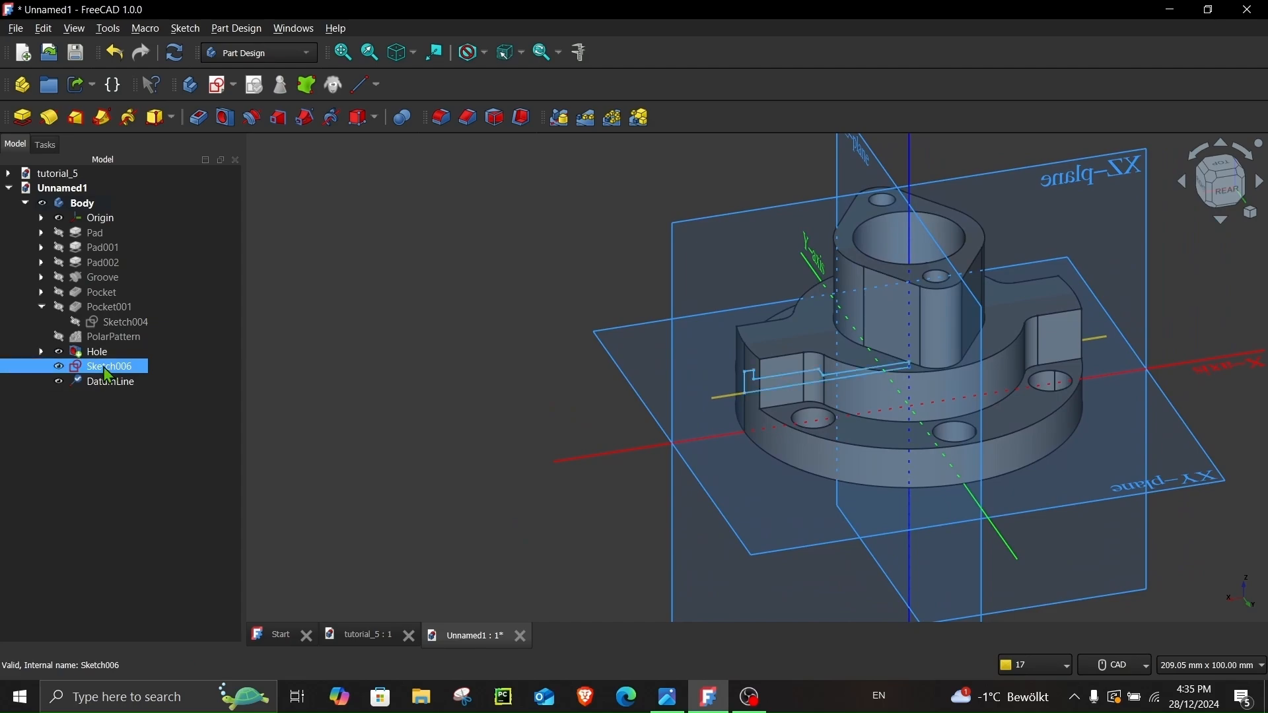
{"action": "left_click", "coordinate": [252, 118]}
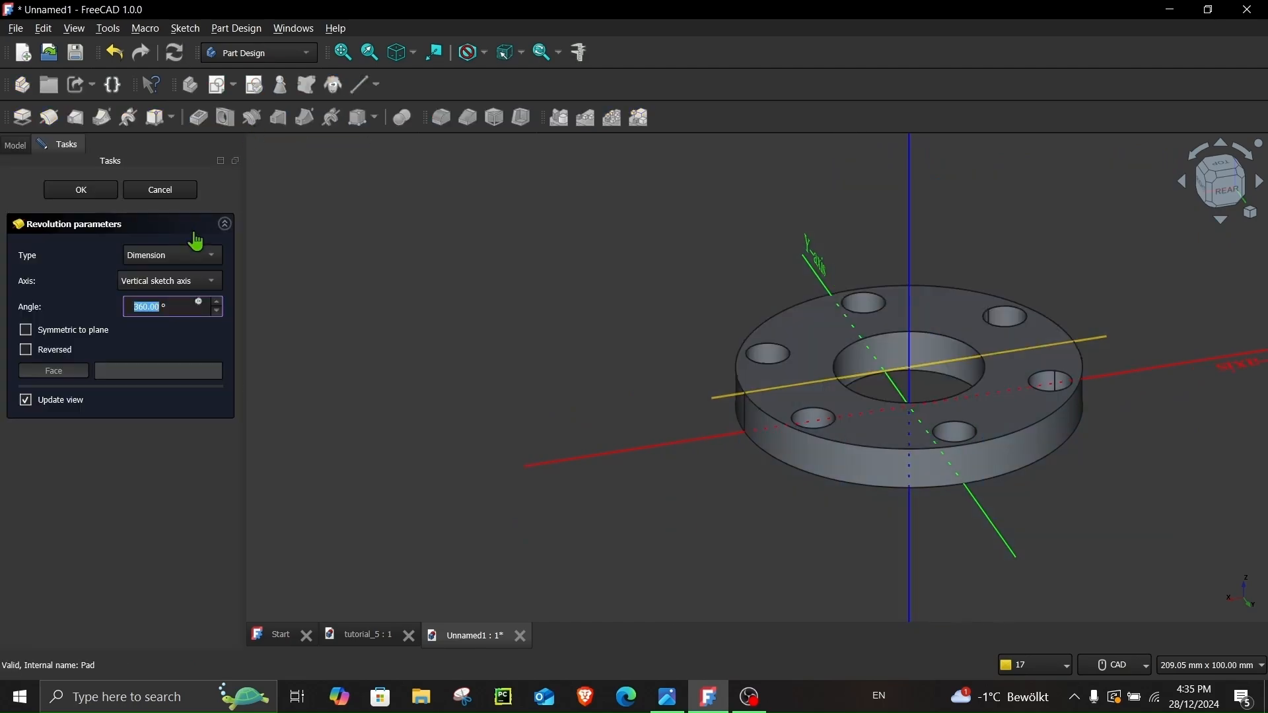
{"action": "left_click", "coordinate": [191, 264]}
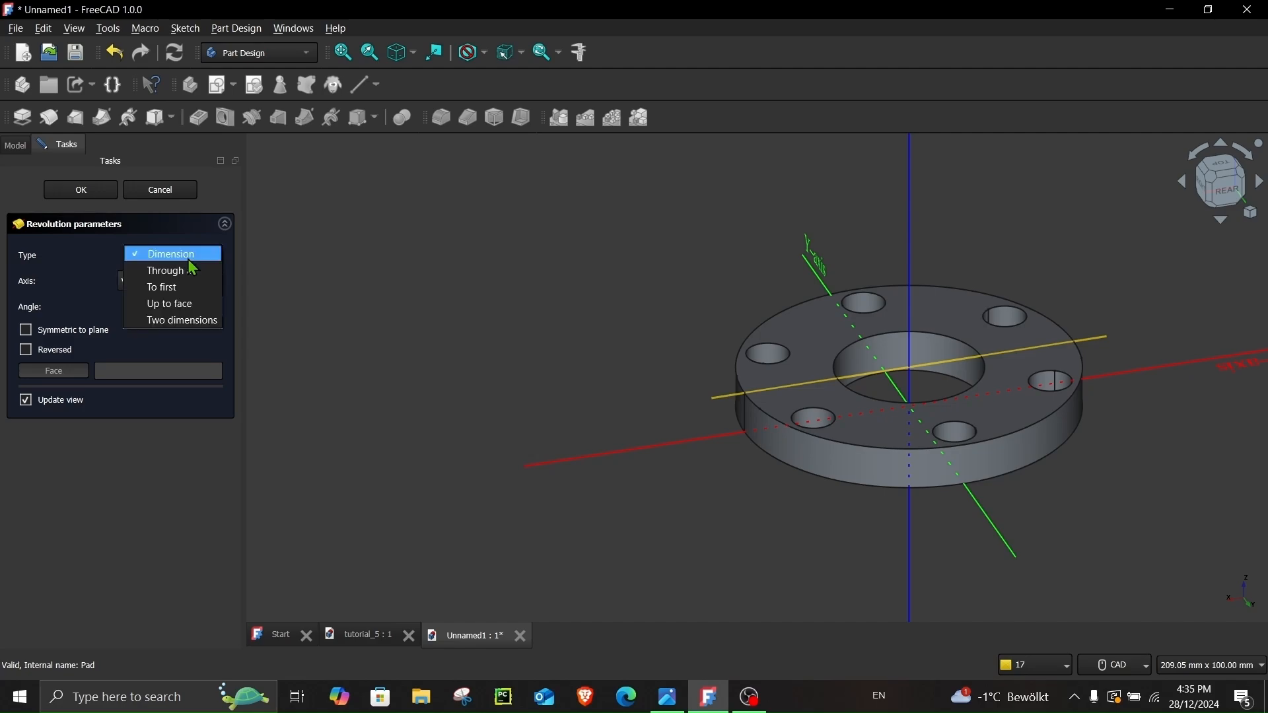
{"action": "left_click", "coordinate": [188, 260]}
{"action": "left_click", "coordinate": [188, 276]}
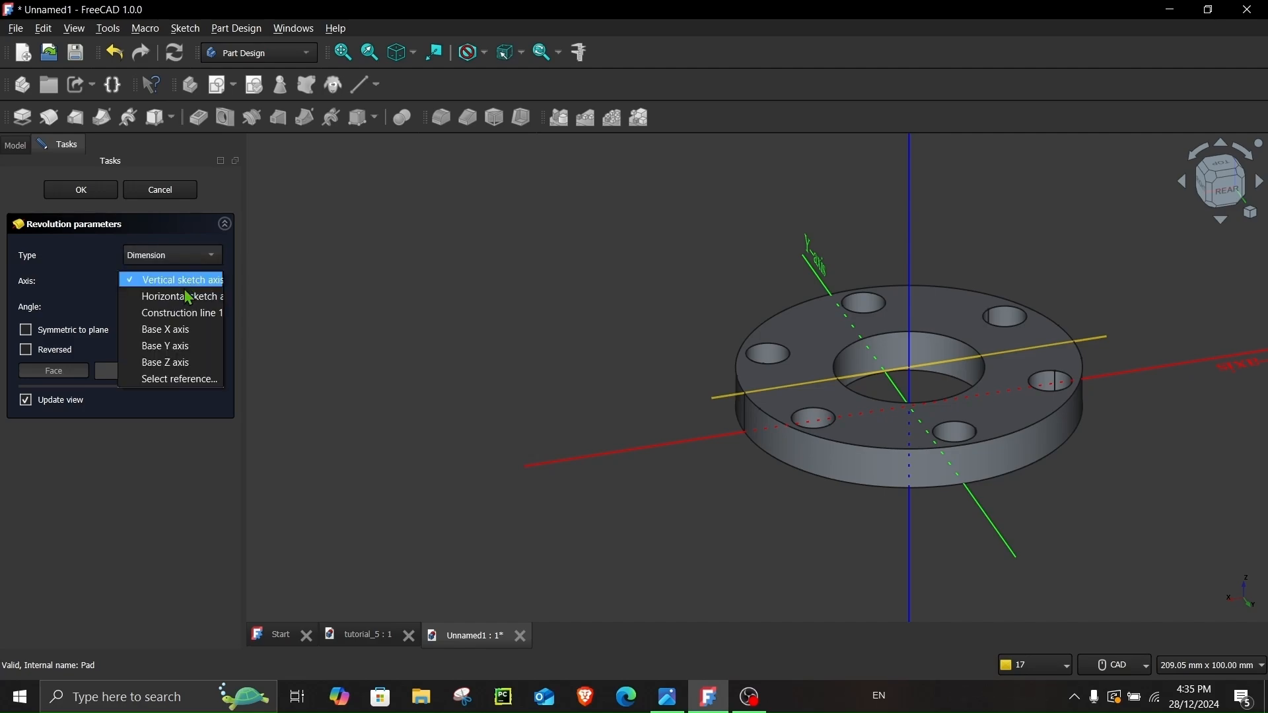
{"action": "left_click", "coordinate": [175, 379]}
{"action": "scroll", "coordinate": [700, 380], "scroll_direction": "up", "scroll_amount": 5}
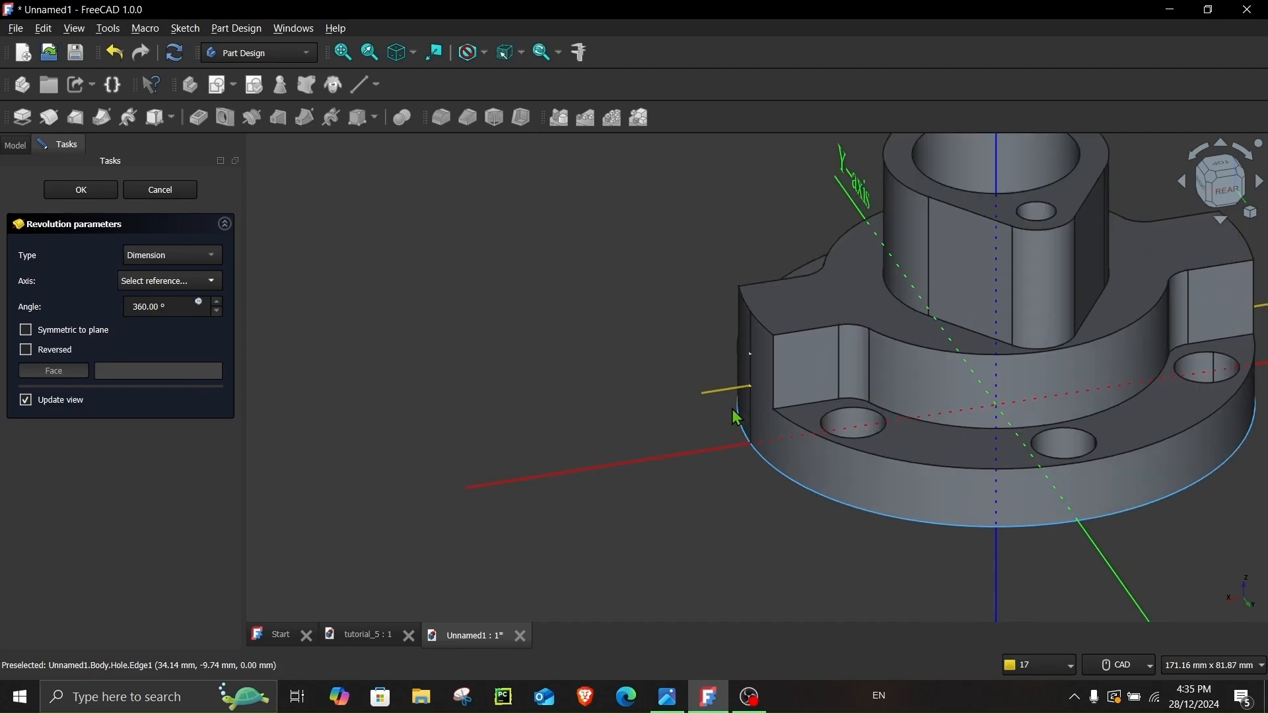
{"action": "left_click", "coordinate": [712, 386]}
{"action": "scroll", "coordinate": [651, 464], "scroll_direction": "down", "scroll_amount": 2}
{"action": "middle_click_drag", "start_coordinate": [648, 467], "coordinate": [462, 370]}
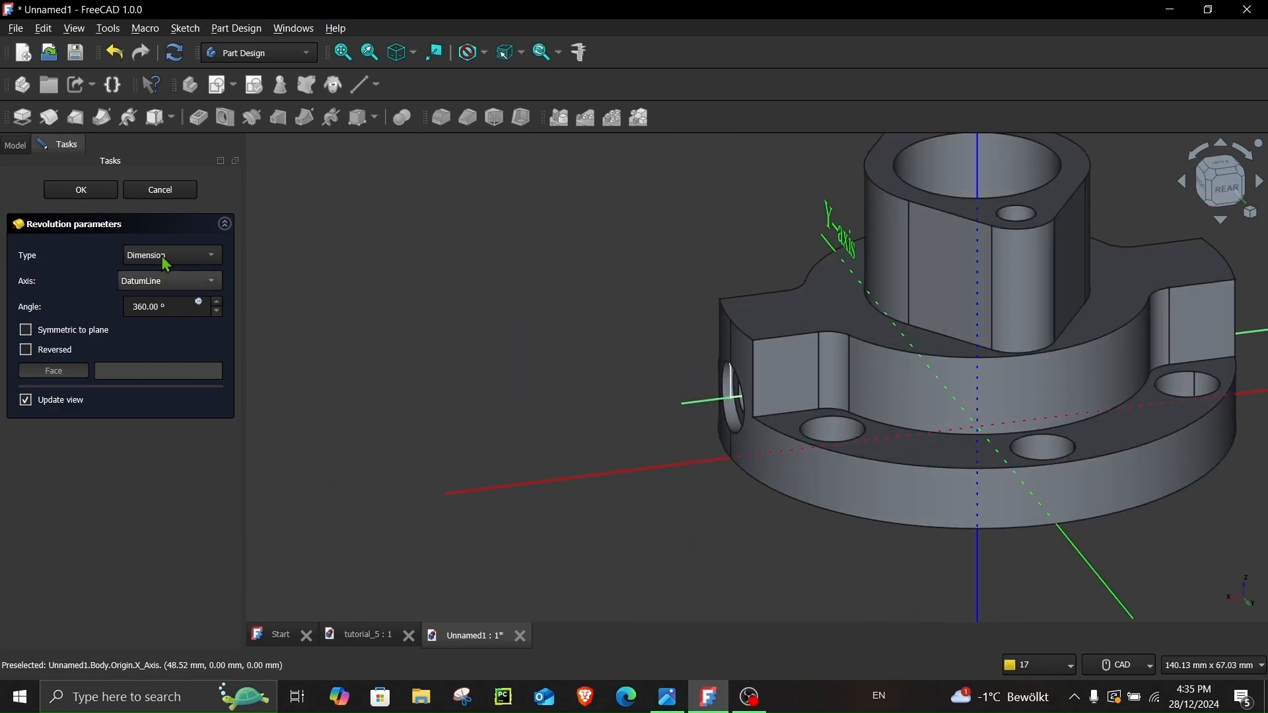
{"action": "left_click", "coordinate": [99, 192]}
{"action": "scroll", "coordinate": [496, 398], "scroll_direction": "down", "scroll_amount": 2}
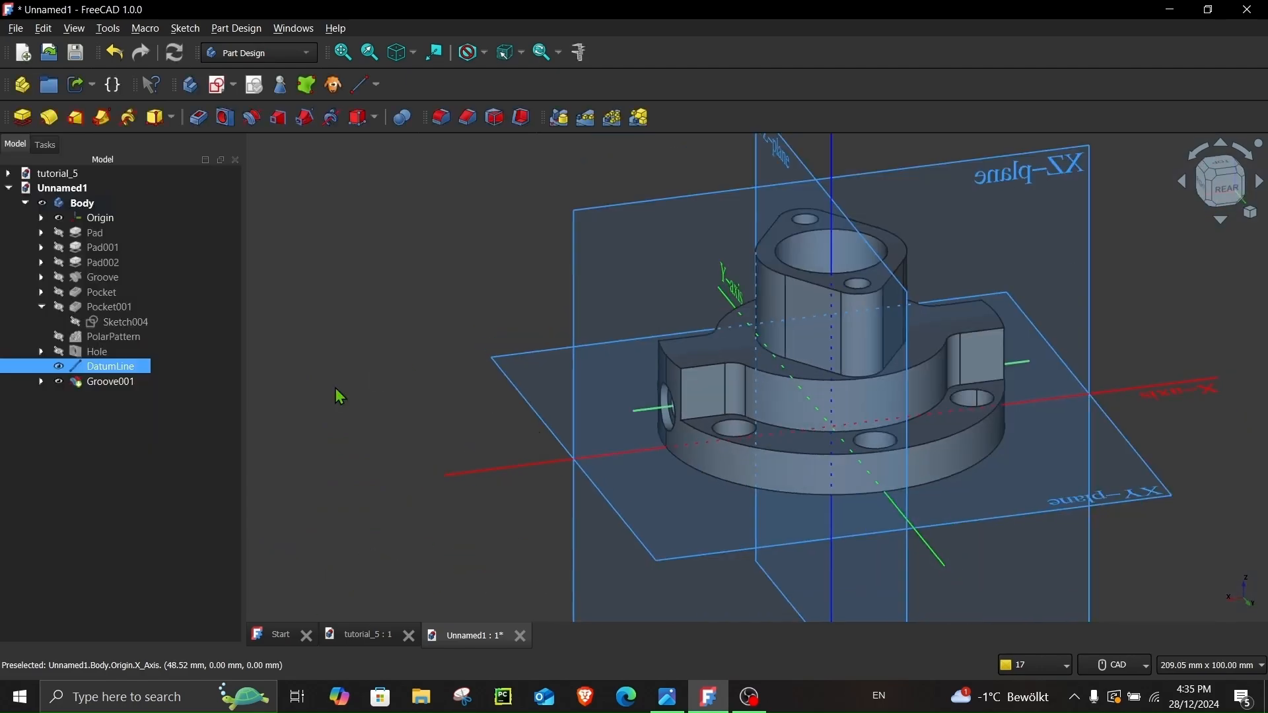
- Hide the body's origin planes and axes and the datum line
{"action": "left_click", "coordinate": [97, 220]}
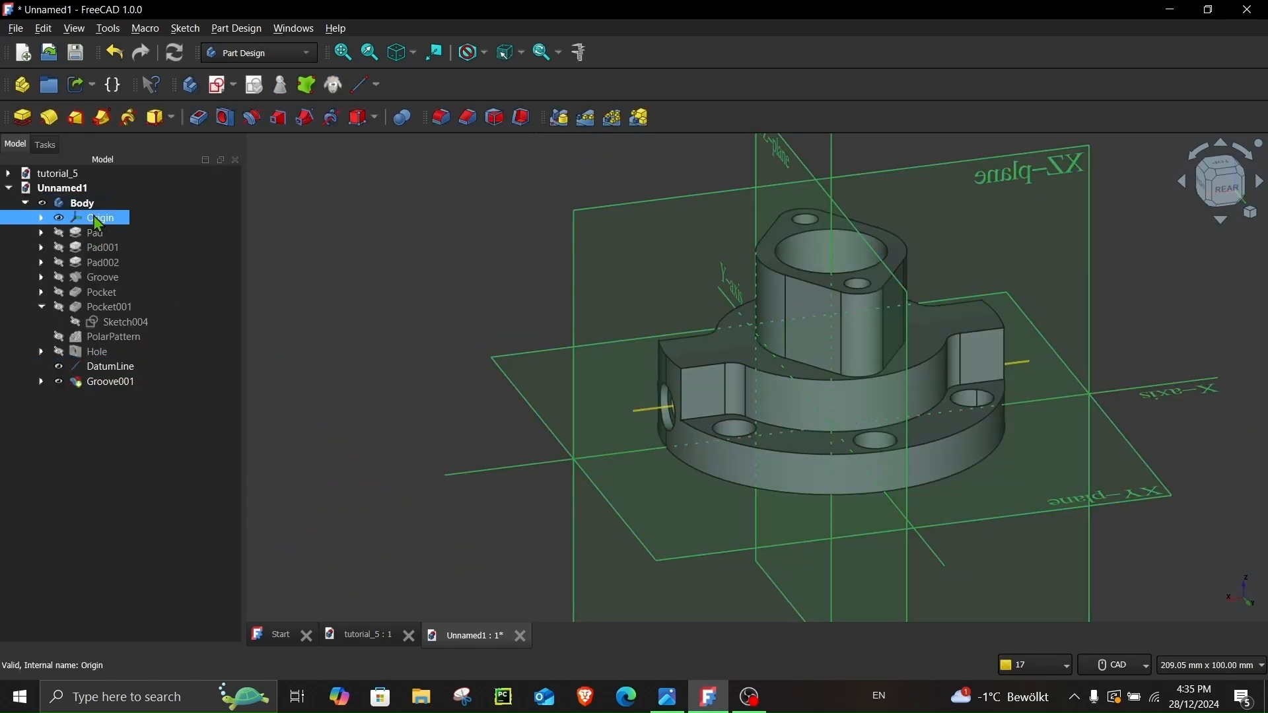
{"action": "key", "text": "space"}
{"action": "left_click", "coordinate": [645, 477]}
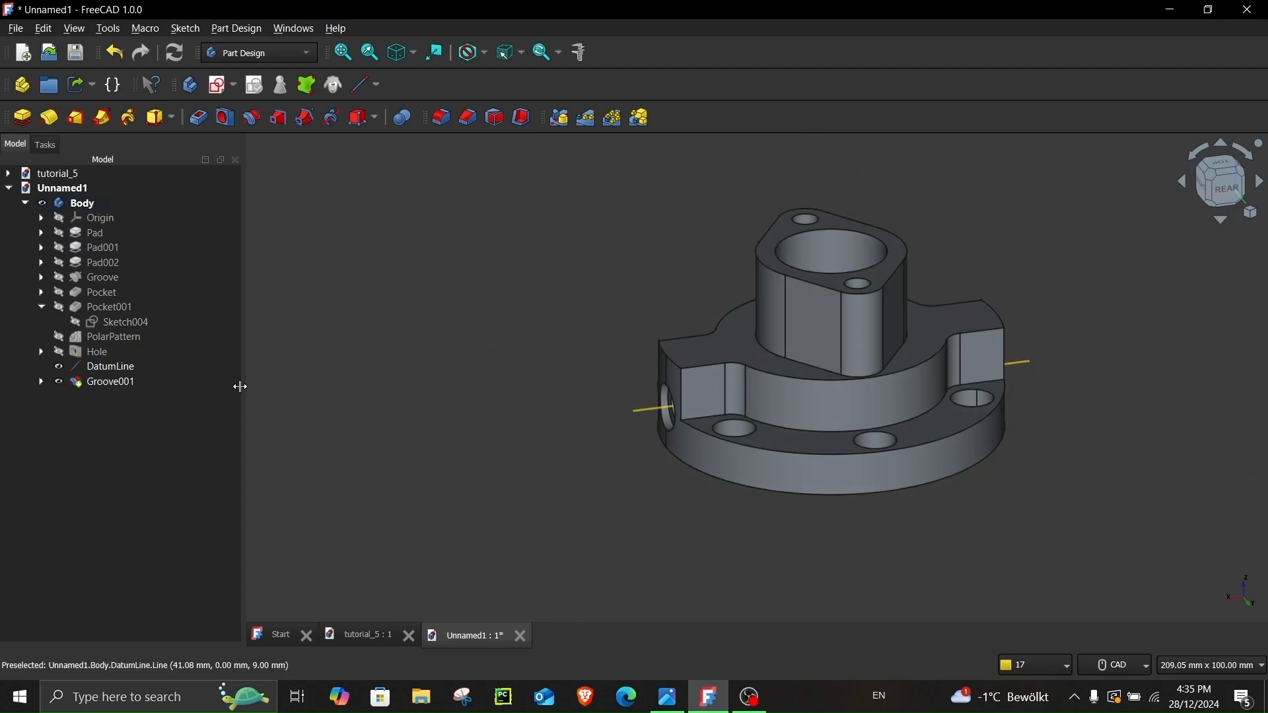
{"action": "left_click", "coordinate": [106, 366]}
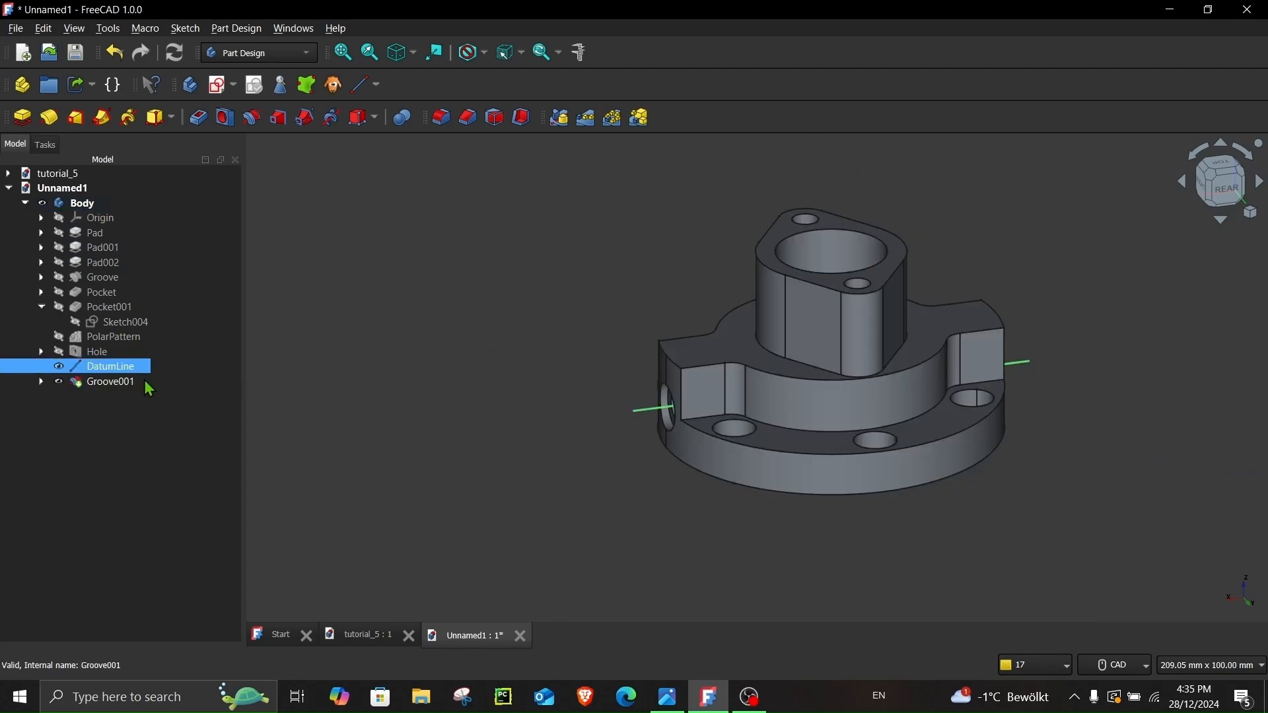
{"action": "key", "text": "space"}
{"action": "left_click", "coordinate": [660, 462]}
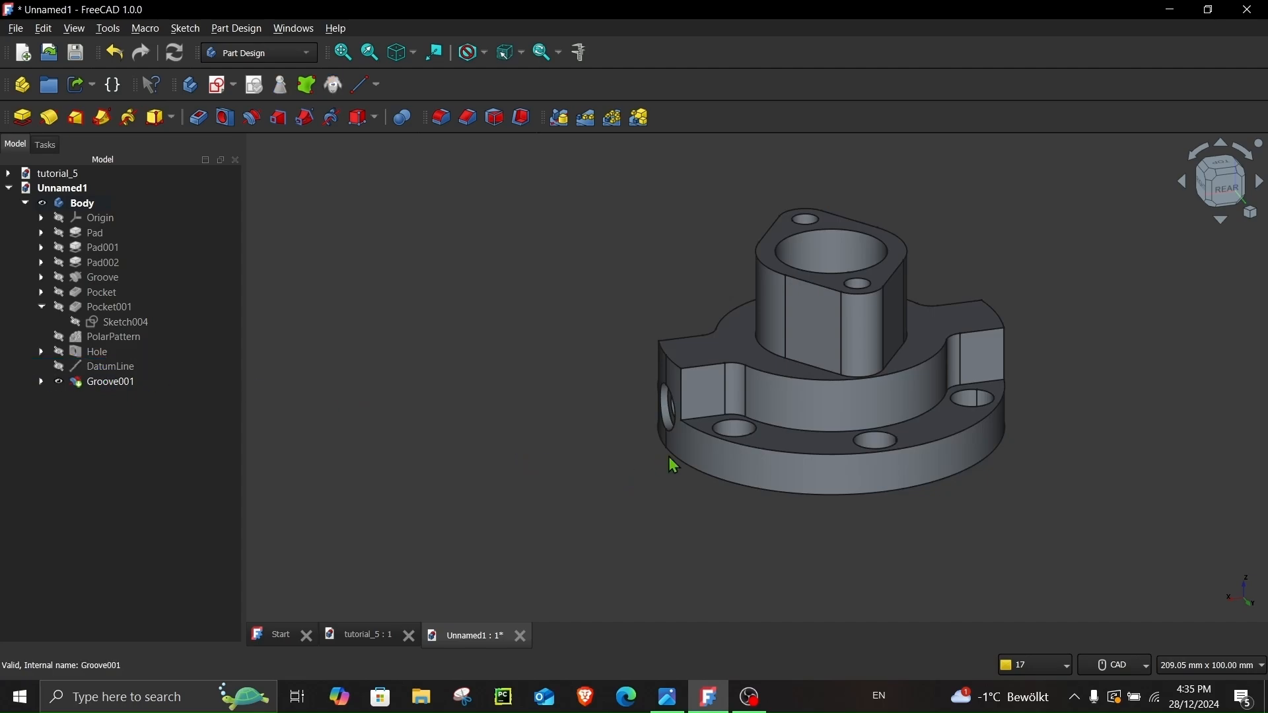
- Mirror the side-hole groove about the vertical sketch axis to cut the opposite radial hole
{"action": "scroll", "coordinate": [616, 463], "scroll_direction": "down", "scroll_amount": 2}
{"action": "scroll", "coordinate": [607, 470], "scroll_direction": "up", "scroll_amount": 3}
{"action": "middle_click_drag", "start_coordinate": [608, 470], "coordinate": [767, 489]}
{"action": "left_click", "coordinate": [110, 367]}
{"action": "left_click", "coordinate": [106, 382]}
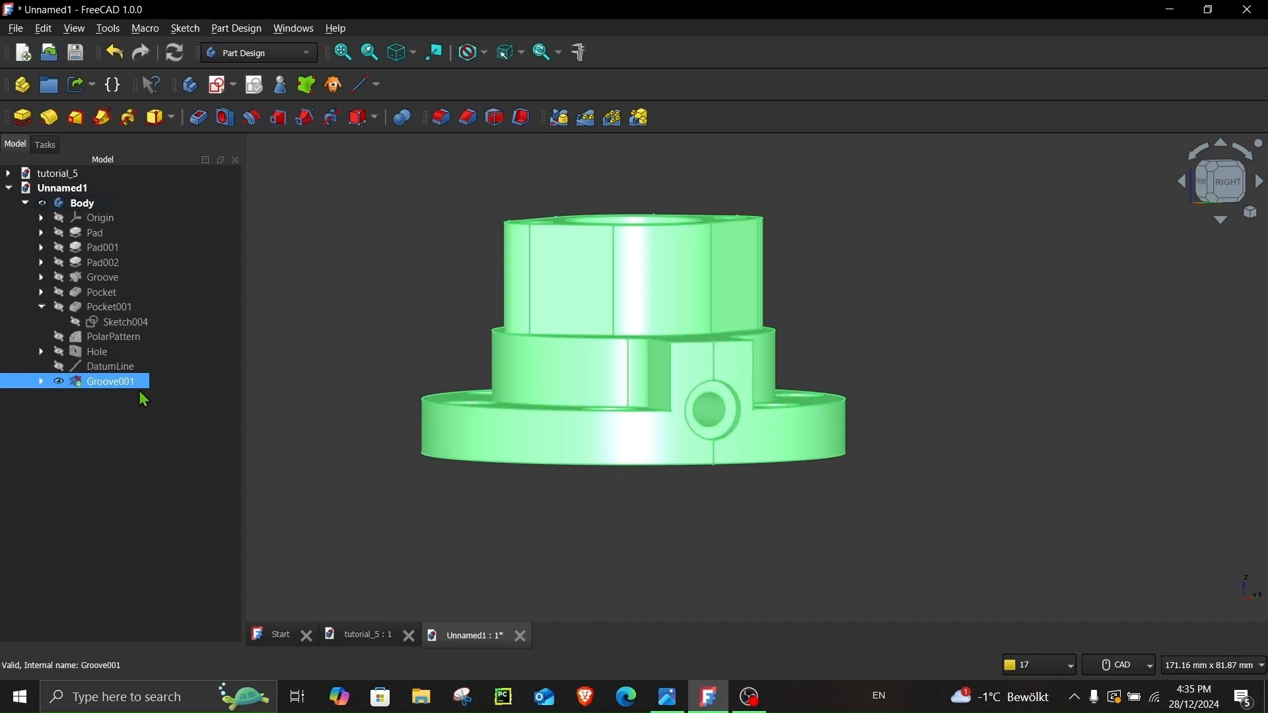
{"action": "left_click", "coordinate": [556, 117]}
{"action": "middle_click_drag", "start_coordinate": [523, 373], "coordinate": [873, 368]}
{"action": "middle_click_drag", "start_coordinate": [422, 410], "coordinate": [544, 517]}
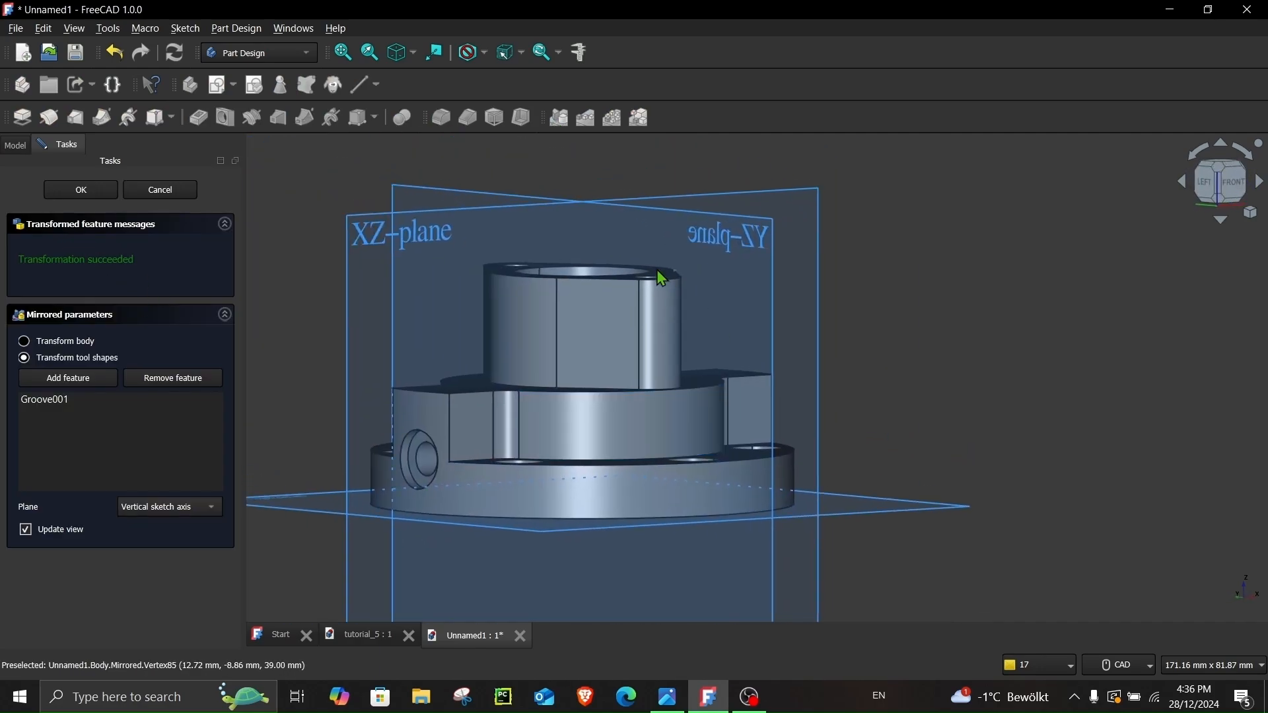
{"action": "left_click", "coordinate": [92, 191]}
{"action": "middle_click_drag", "start_coordinate": [620, 481], "coordinate": [691, 552]}
- Consult the drawing's section A-A for the two vertical holes and start a sketch on the raised step's upper face
{"action": "left_click_drag", "start_coordinate": [832, 6], "coordinate": [1267, 217]}
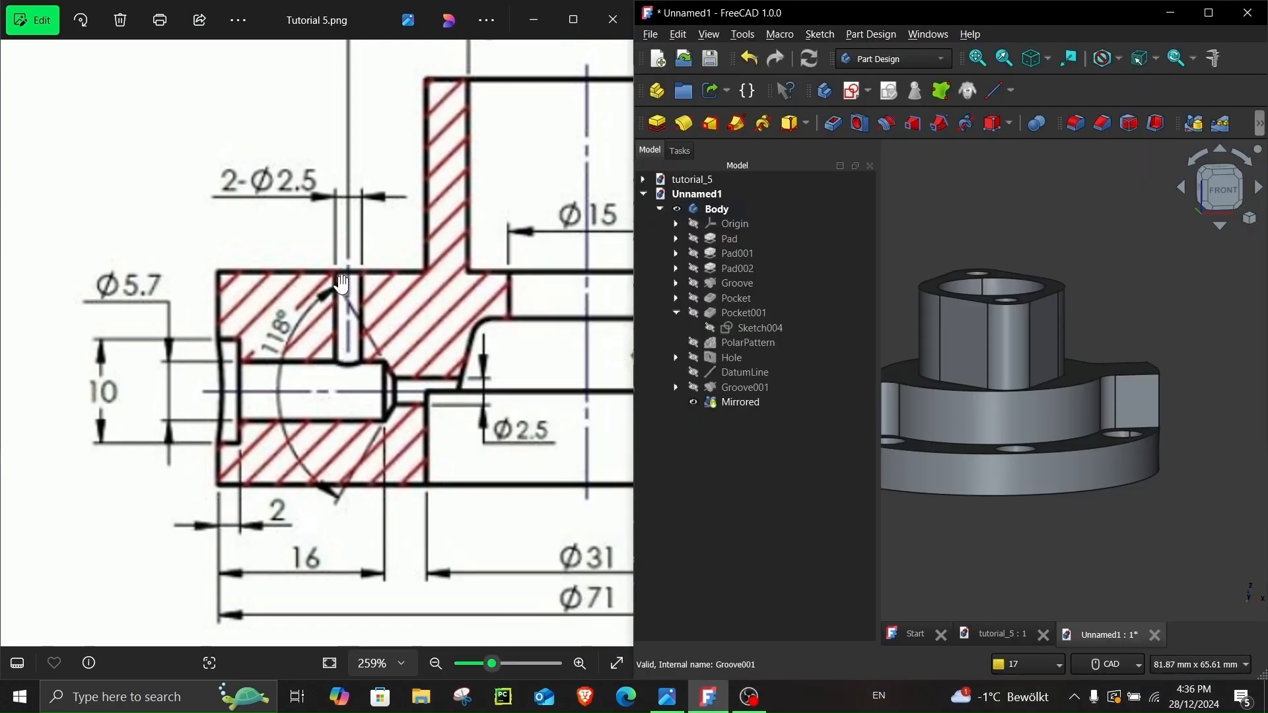
{"action": "scroll", "coordinate": [353, 318], "scroll_direction": "down", "scroll_amount": 3}
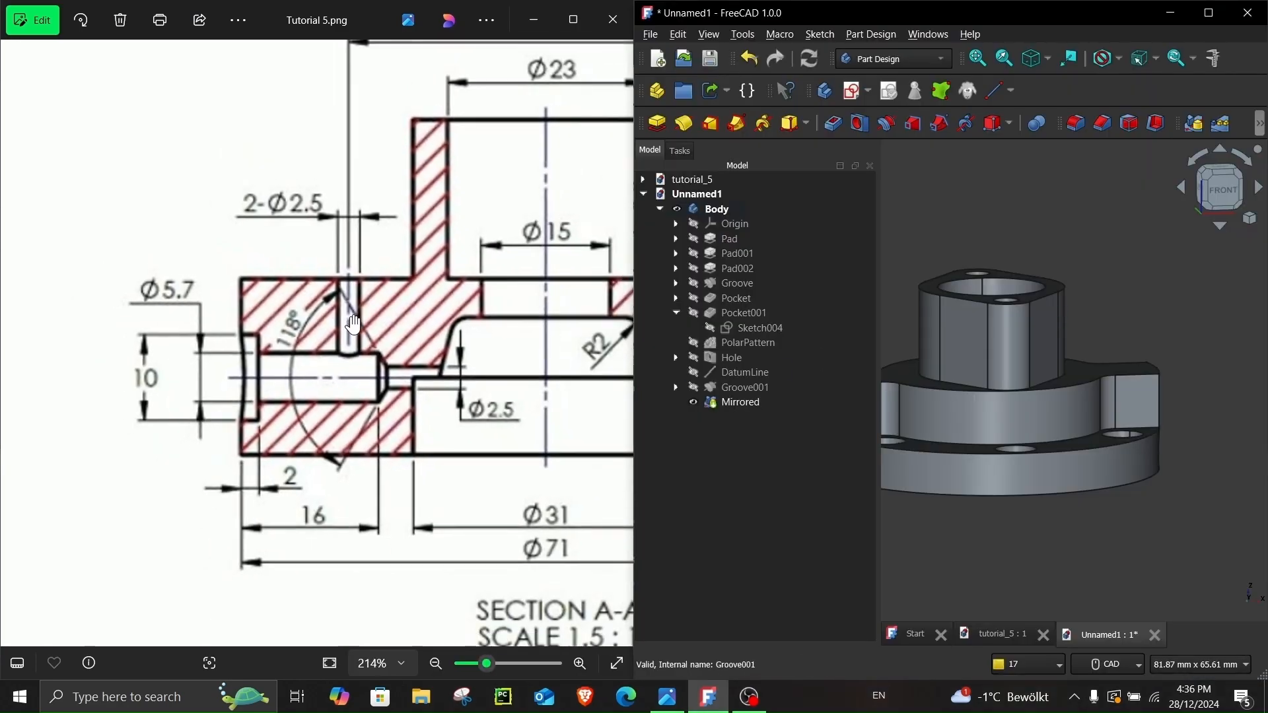
{"action": "mouse_move", "coordinate": [251, 372]}
{"action": "left_mouse_down"}
{"action": "mouse_move", "coordinate": [225, 372]}
{"action": "mouse_move", "coordinate": [235, 375]}
{"action": "left_mouse_up"}
{"action": "left_click", "coordinate": [941, 548]}
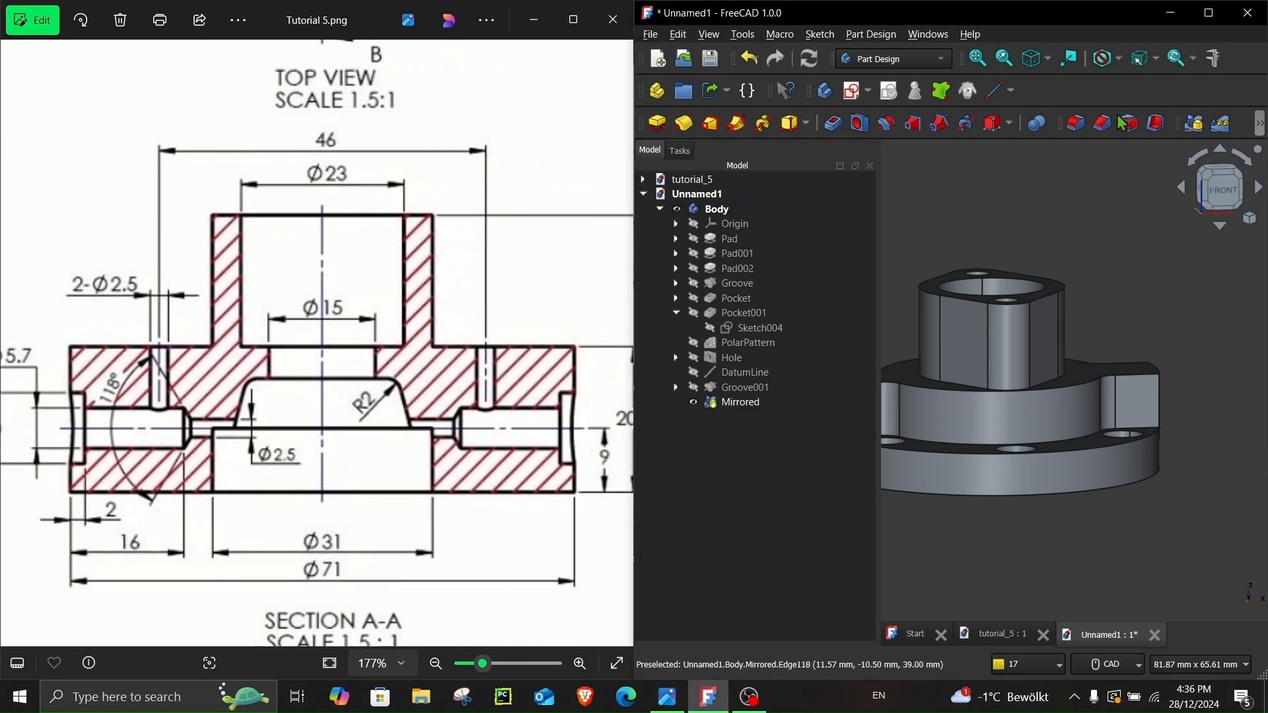
{"action": "left_click", "coordinate": [1207, 12]}
{"action": "middle_click_drag", "start_coordinate": [812, 419], "coordinate": [542, 309]}
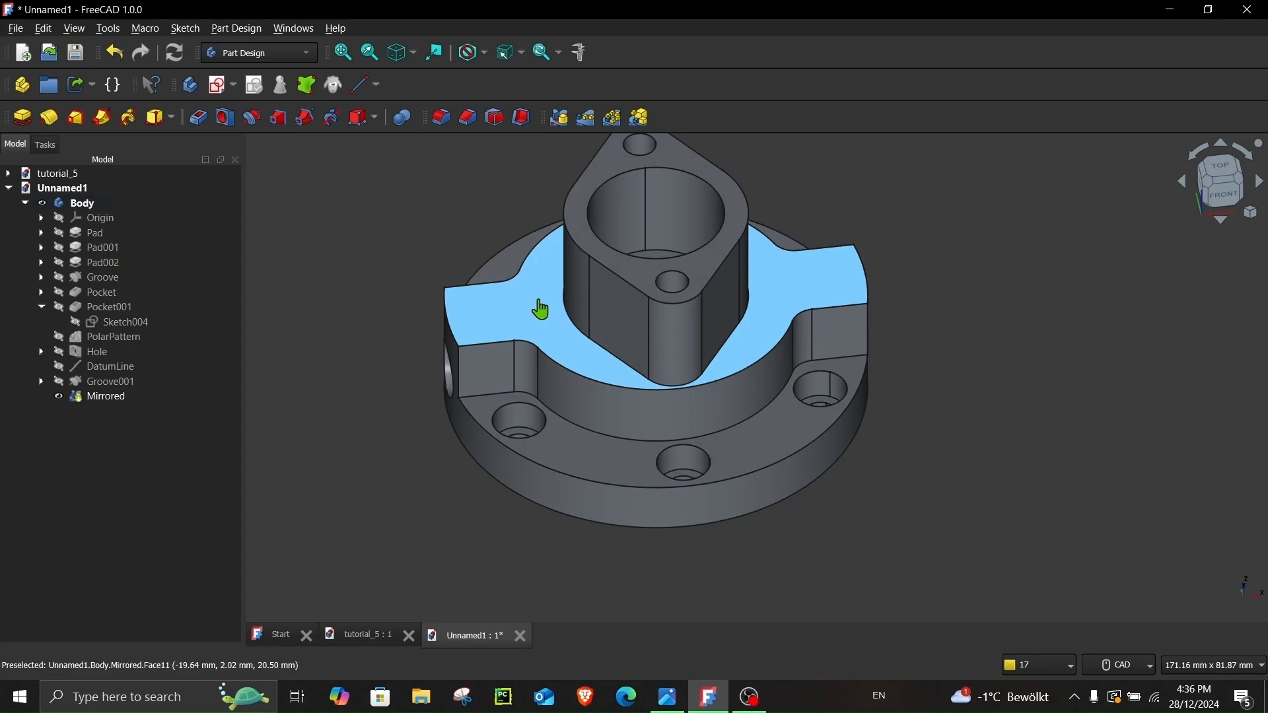
{"action": "left_click", "coordinate": [543, 309]}
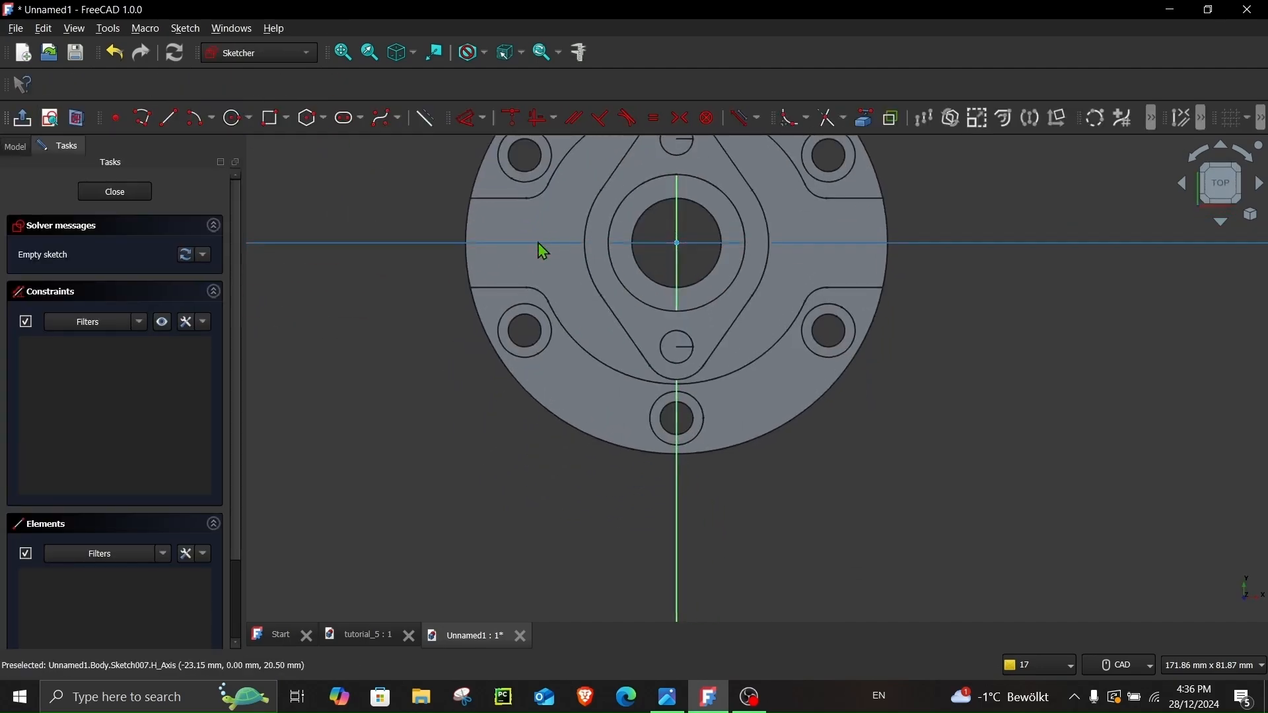
- Draw two circles centred on the horizontal axis on opposite sides of the bore, the left one about 4.7 mm in diameter
{"action": "left_click", "coordinate": [235, 118]}
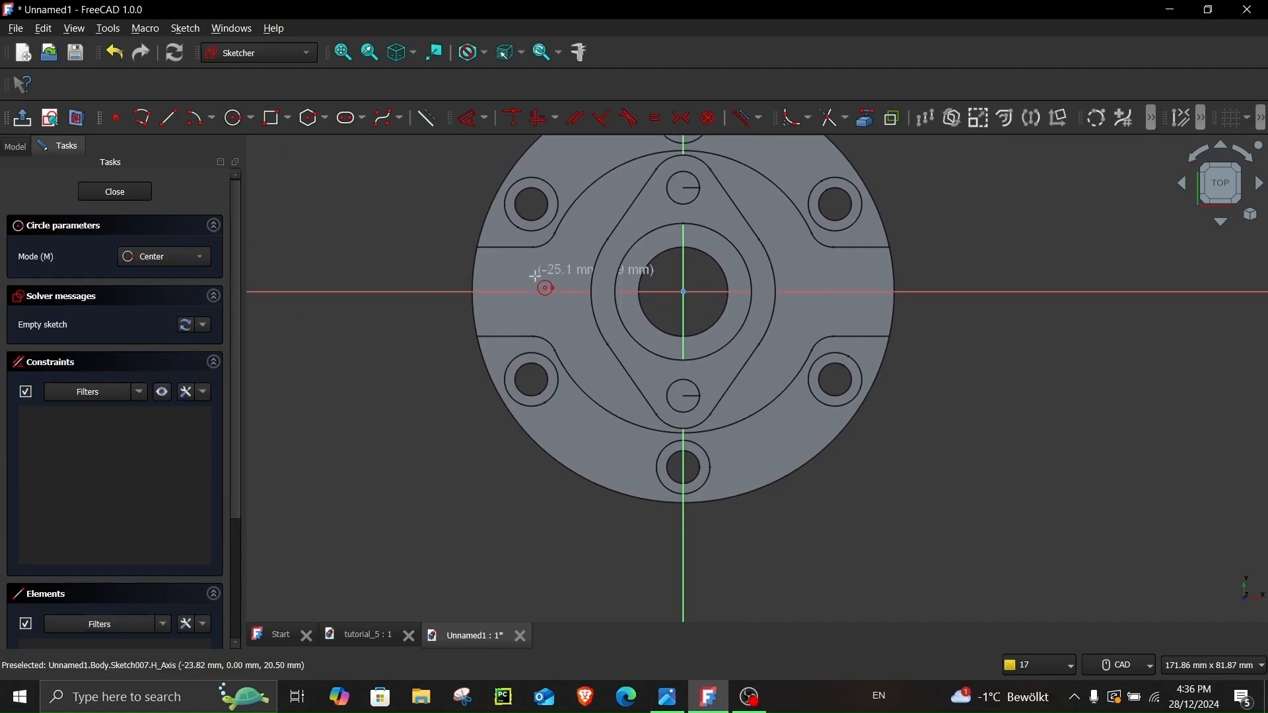
{"action": "scroll", "coordinate": [540, 288], "scroll_direction": "up", "scroll_amount": 2}
{"action": "left_click", "coordinate": [534, 294]}
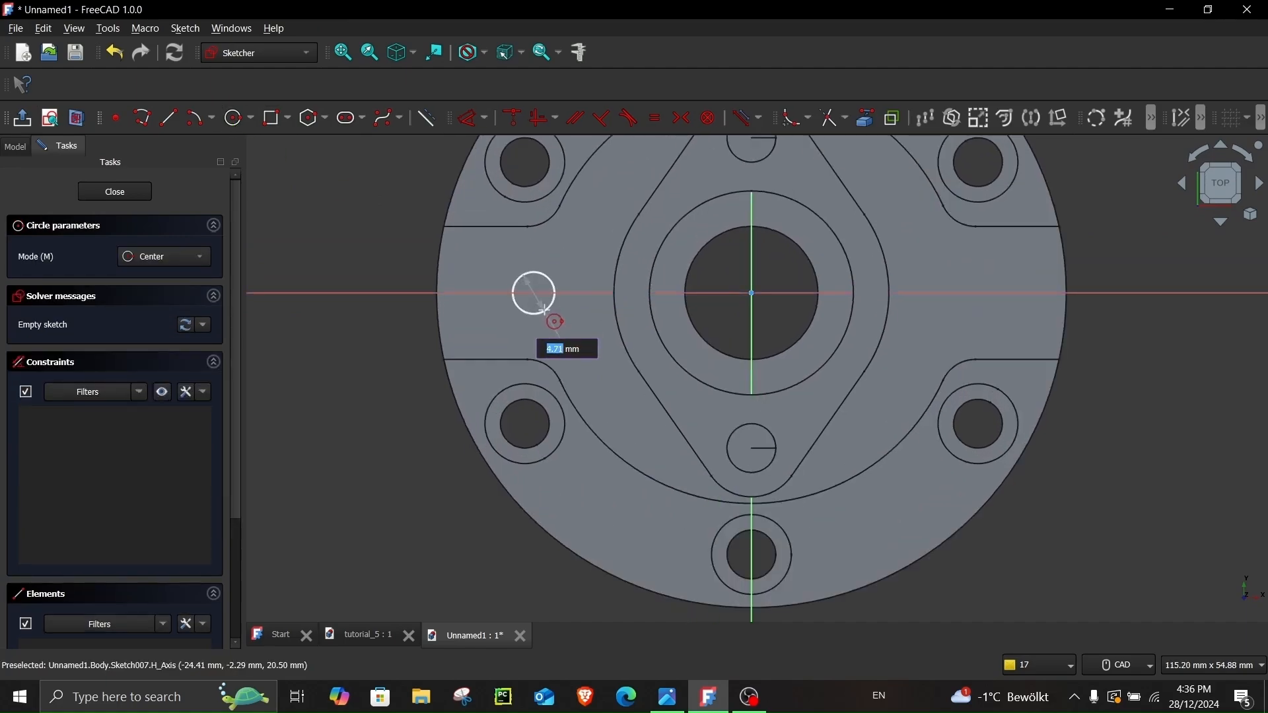
{"action": "left_click", "coordinate": [549, 307]}
{"action": "left_click", "coordinate": [952, 294]}
{"action": "left_click", "coordinate": [984, 311]}
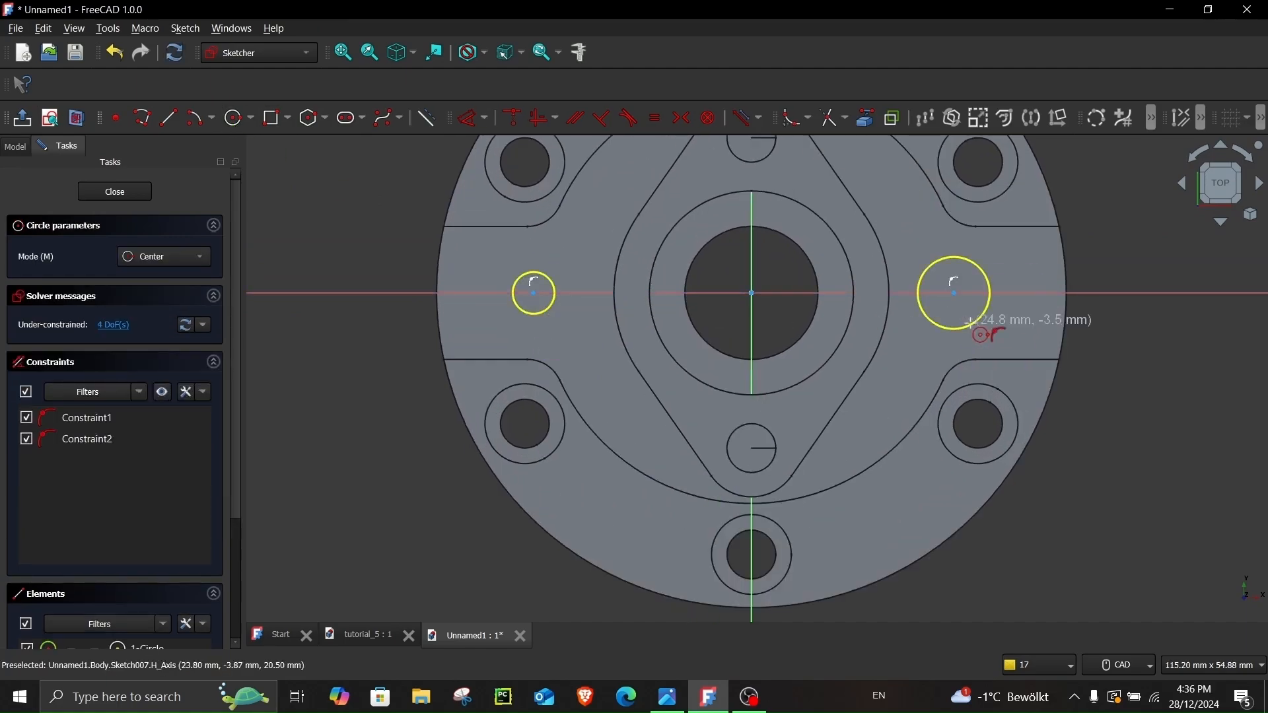
- Apply an equal constraint to the two circles on opposite sides of the bore
{"action": "right_click", "coordinate": [558, 317]}
{"action": "left_click", "coordinate": [957, 330]}
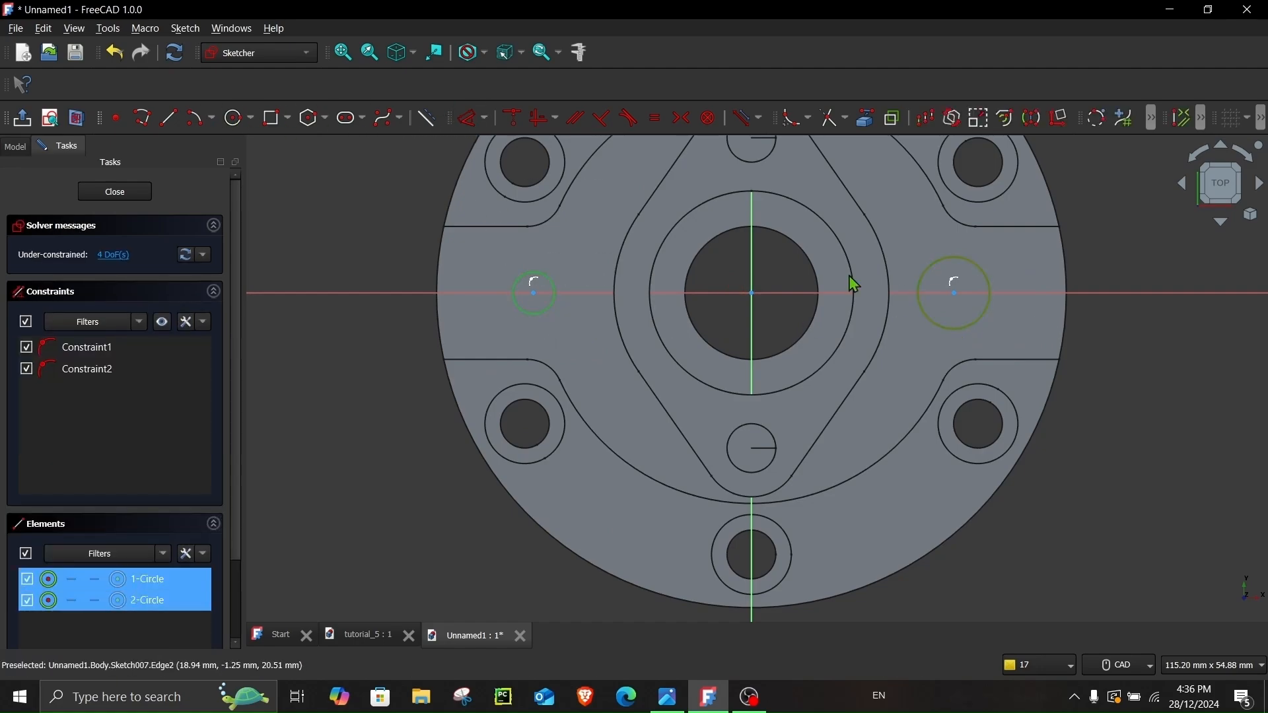
{"action": "left_click", "coordinate": [655, 119]}
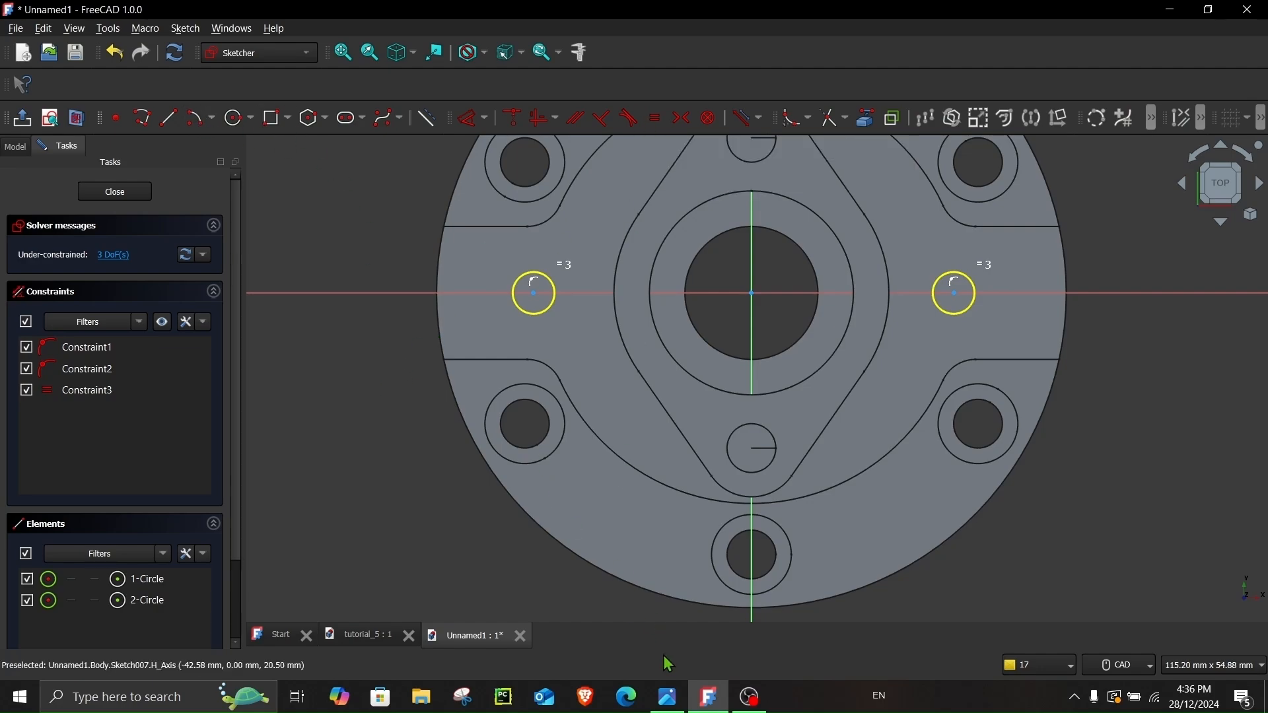
- Check the hole spacing in section A-A and set the horizontal distance between the two circle centres to 46 mm
{"action": "left_click", "coordinate": [668, 700]}
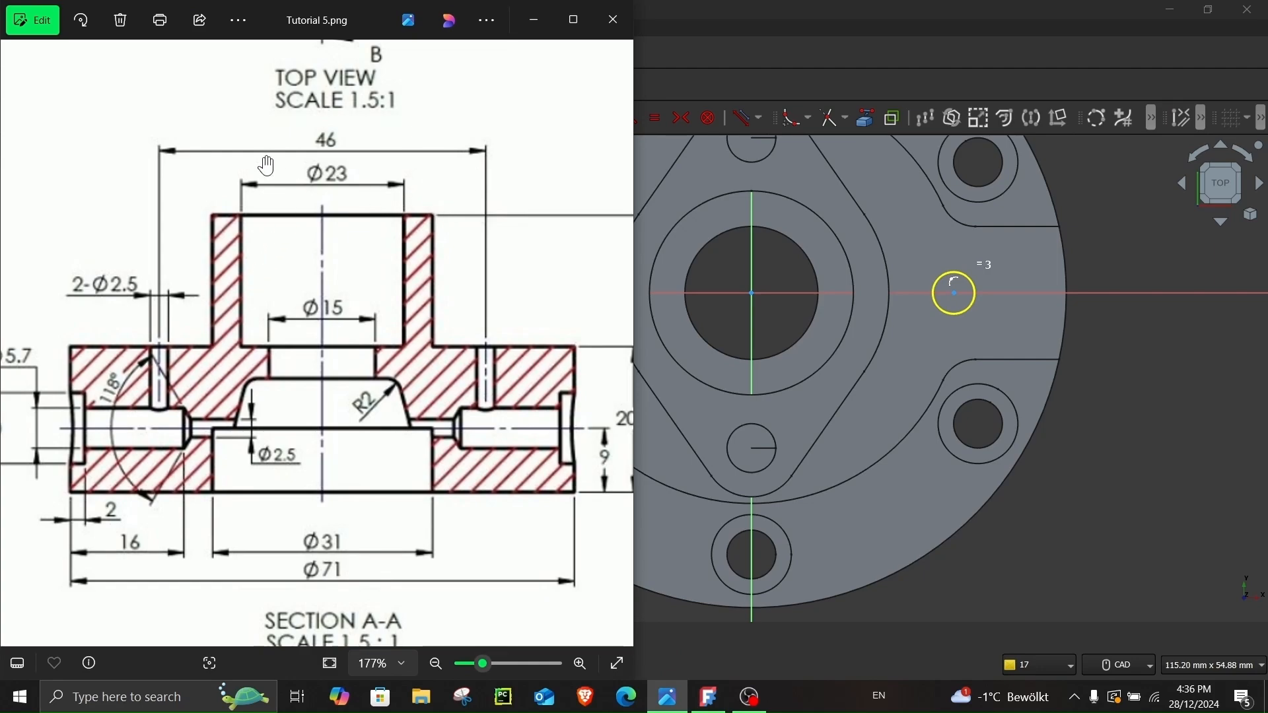
{"action": "left_click", "coordinate": [790, 337]}
{"action": "left_click", "coordinate": [472, 117]}
{"action": "left_click", "coordinate": [533, 292]}
{"action": "left_click", "coordinate": [954, 301]}
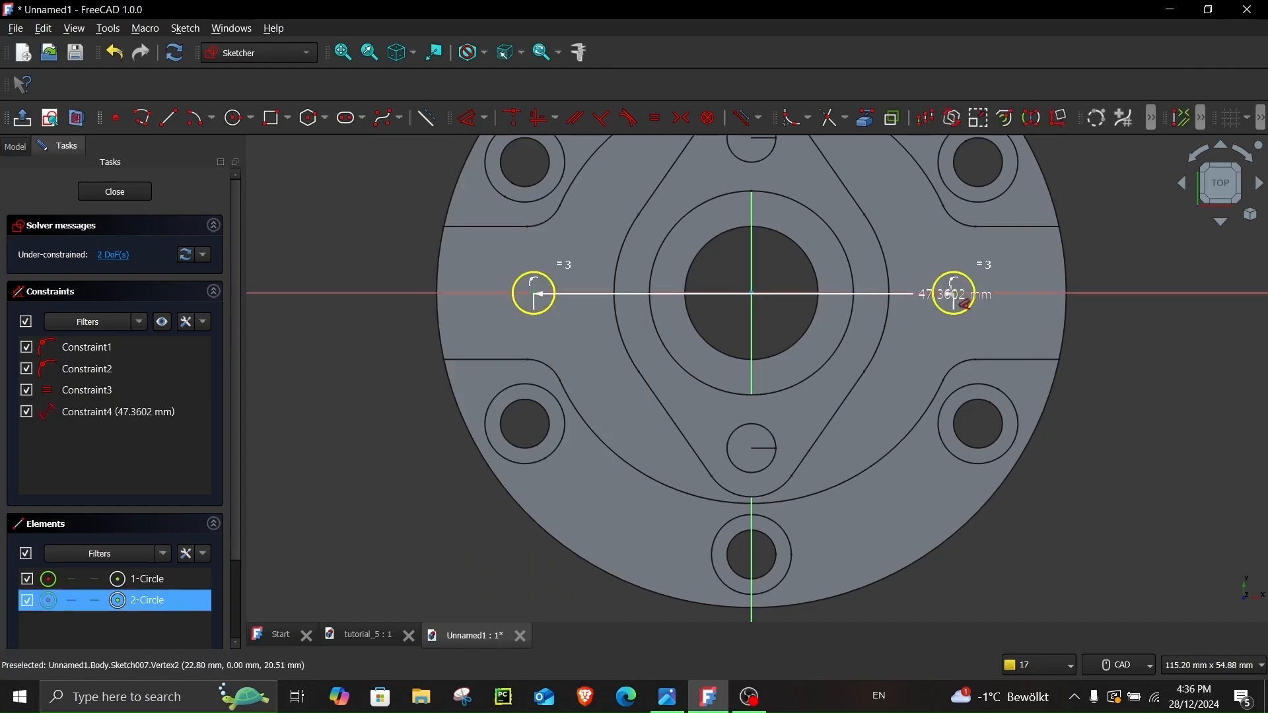
{"action": "left_click", "coordinate": [869, 192]}
{"action": "type", "text": "46"}
{"action": "key", "text": "Return"}
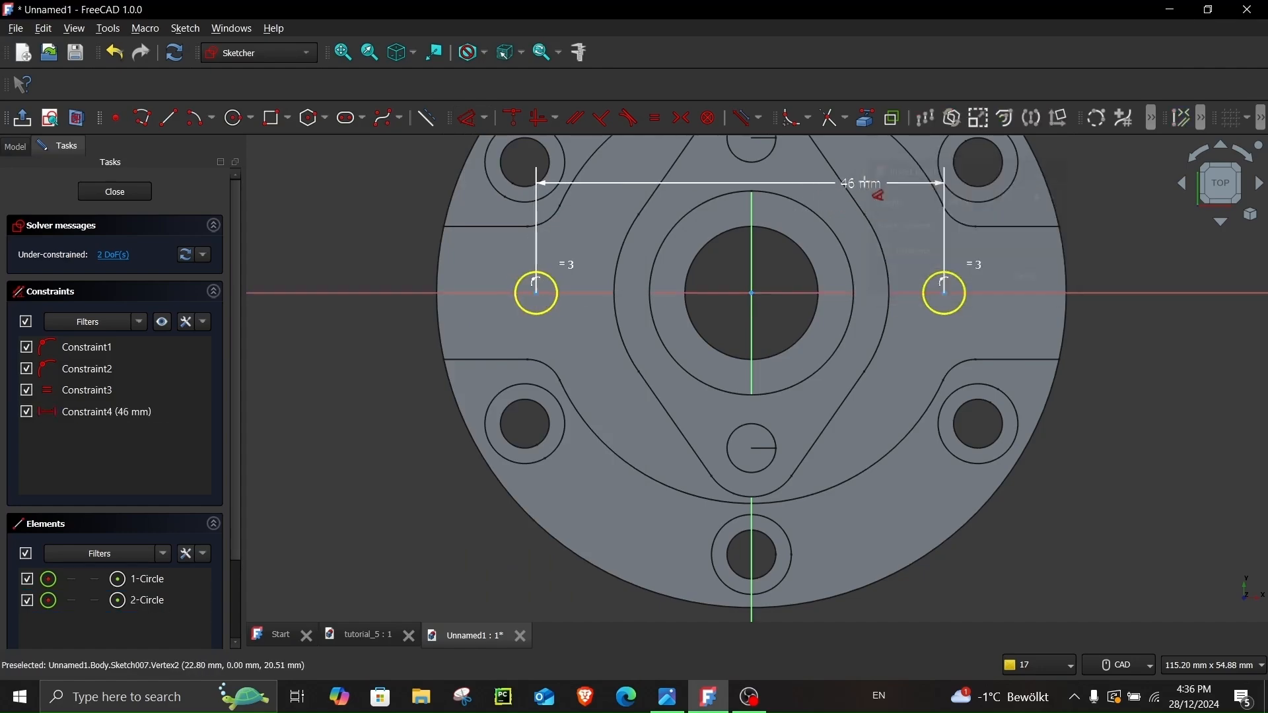
- Set the left circle's diameter to 2.5 mm
{"action": "left_click", "coordinate": [516, 305]}
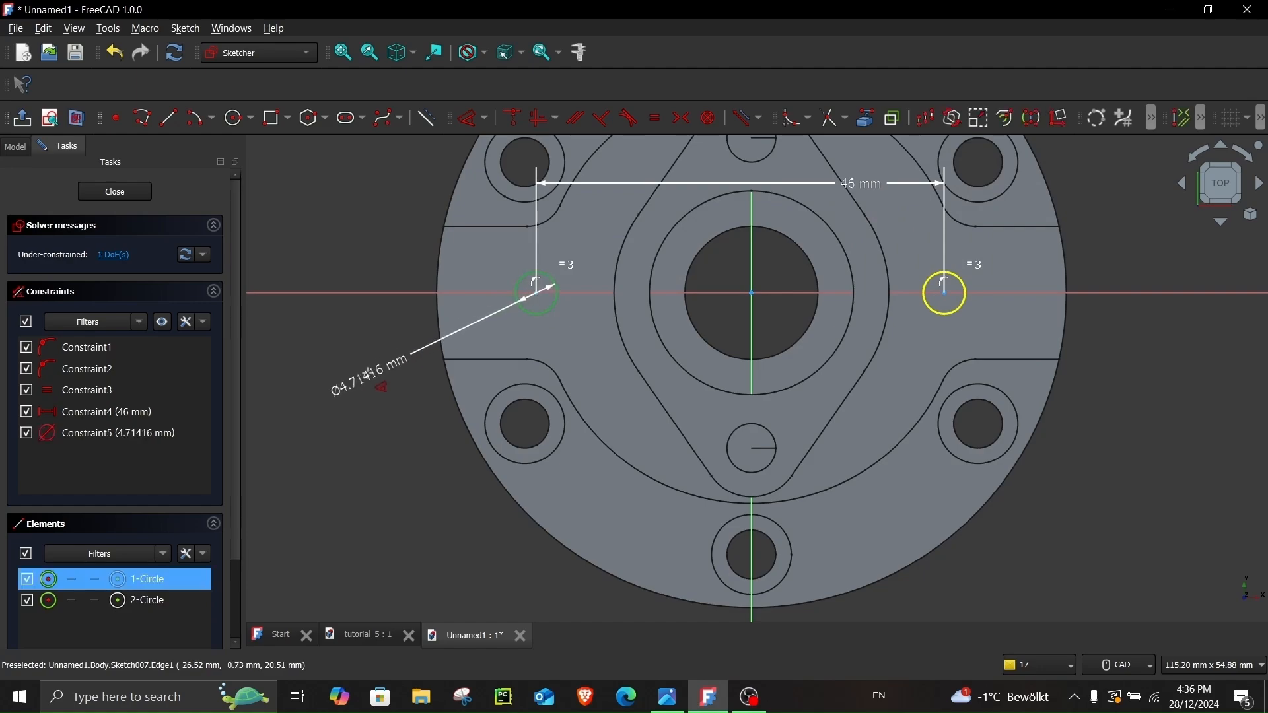
{"action": "left_click", "coordinate": [368, 373]}
{"action": "type", "text": "2.5"}
{"action": "key", "text": "Return"}
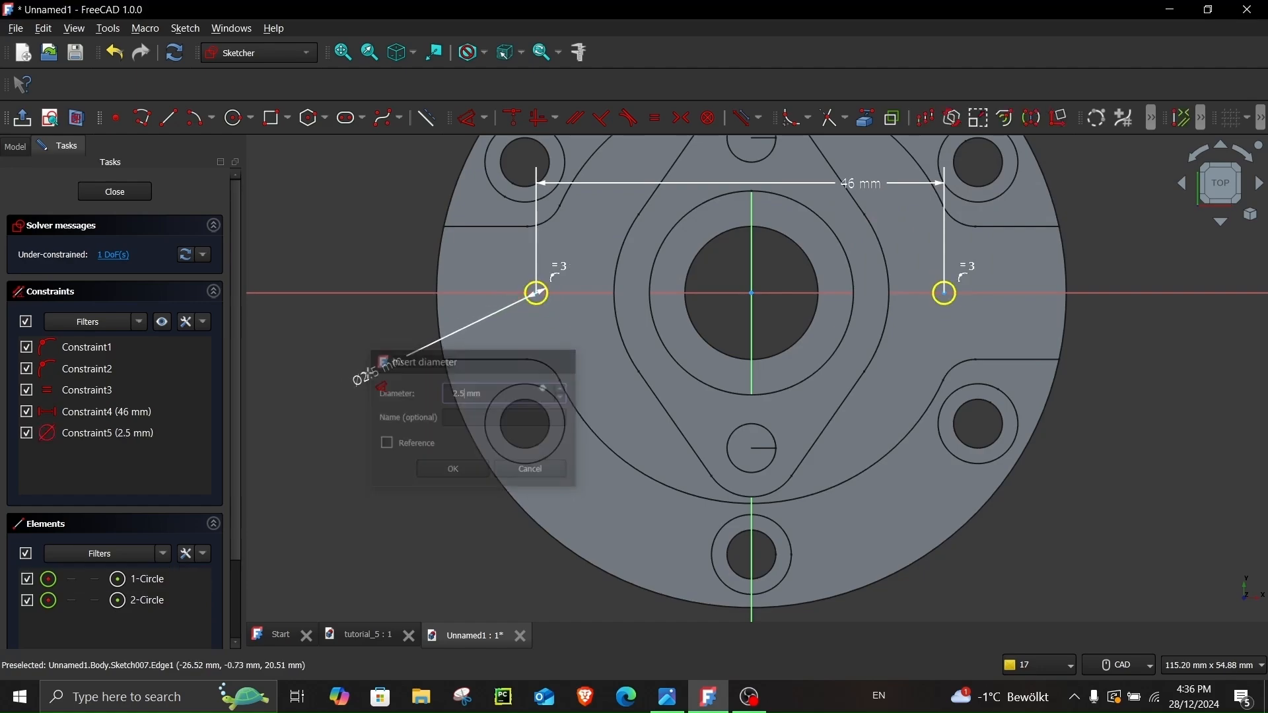
- Constrain the left circle's centre to 46/2 mm from the vertical sketch axis and finish the sketch
{"action": "scroll", "coordinate": [509, 295], "scroll_direction": "up", "scroll_amount": 2}
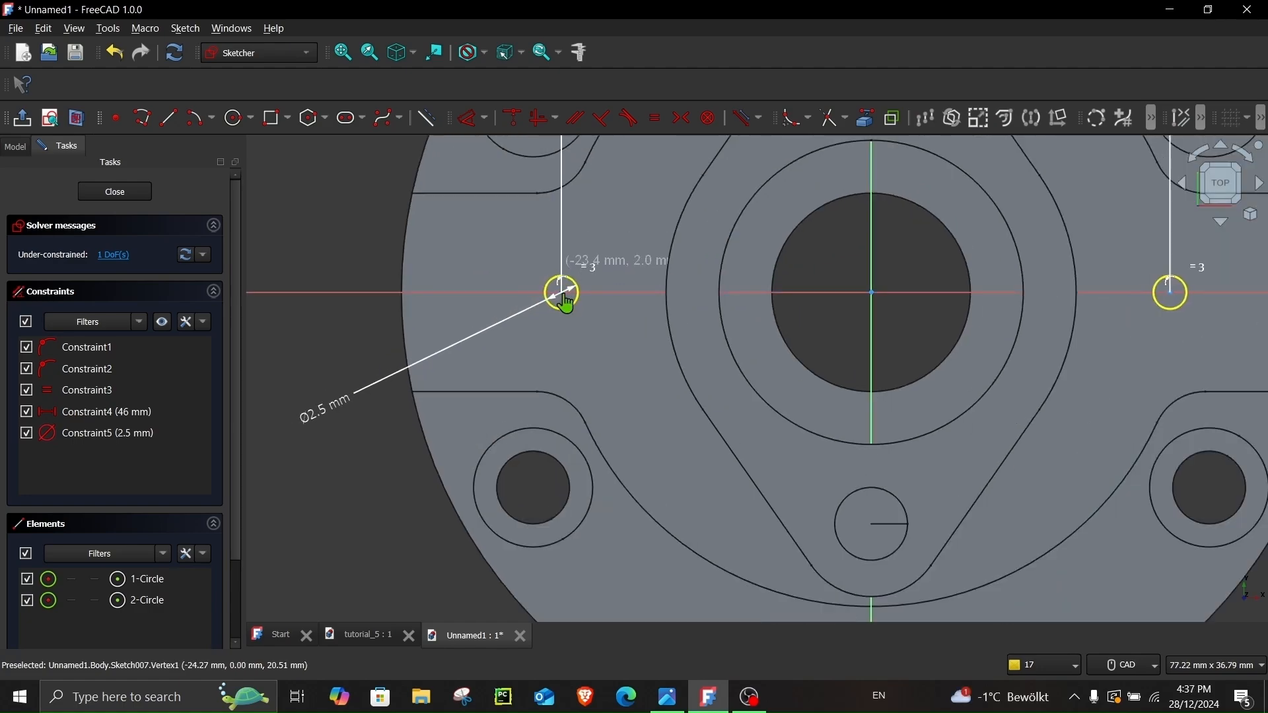
{"action": "scroll", "coordinate": [542, 317], "scroll_direction": "down", "scroll_amount": 3}
{"action": "scroll", "coordinate": [614, 291], "scroll_direction": "up", "scroll_amount": 1}
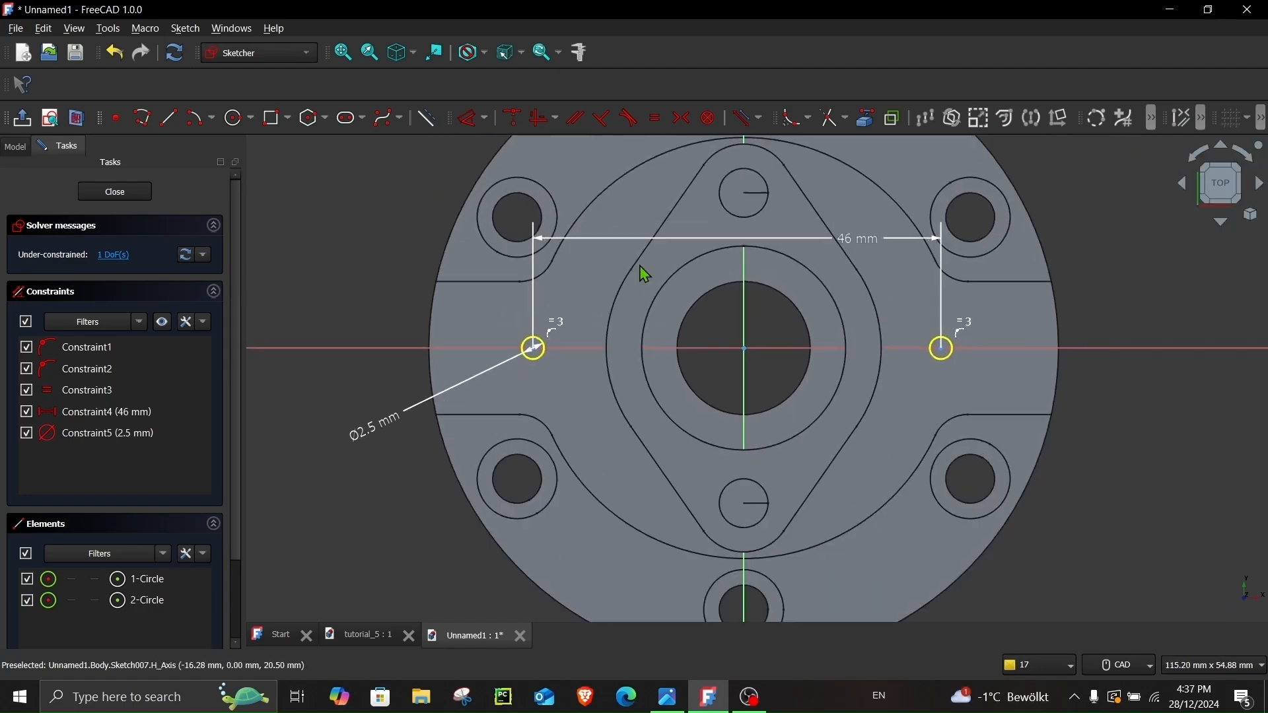
{"action": "left_click", "coordinate": [473, 118]}
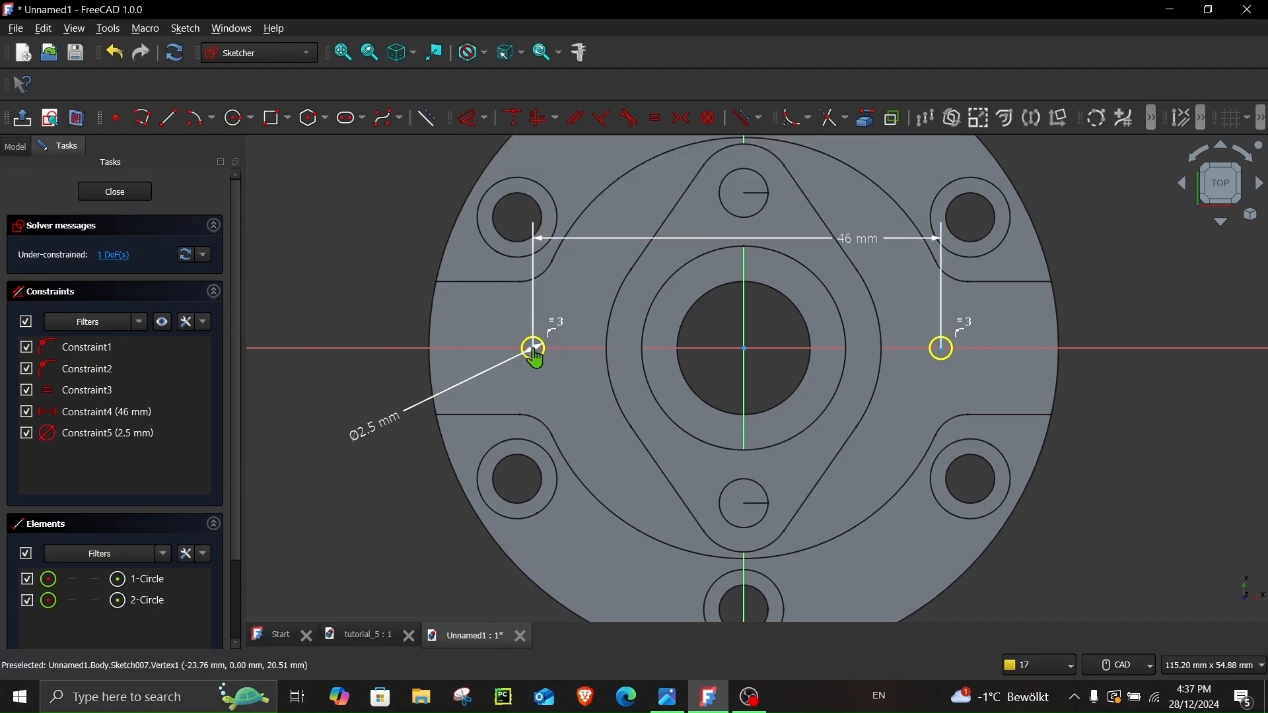
{"action": "left_click", "coordinate": [534, 348]}
{"action": "left_click", "coordinate": [744, 367]}
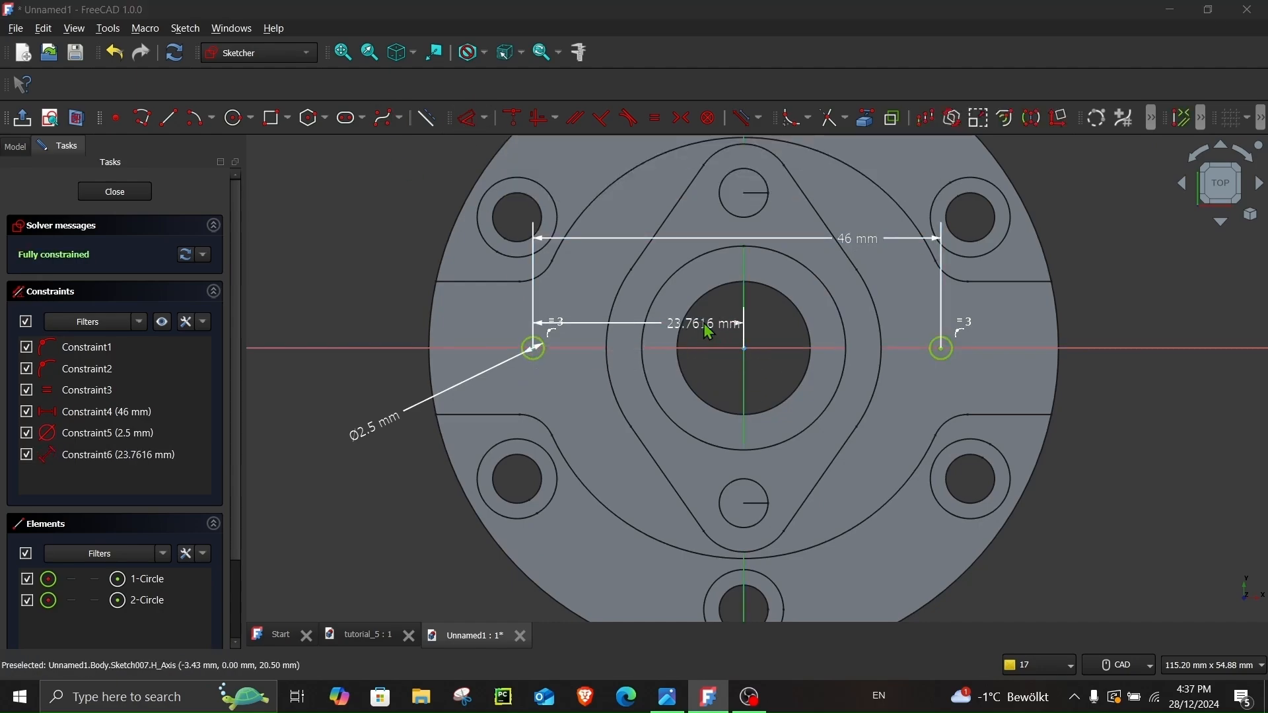
{"action": "type", "text": "46/2"}
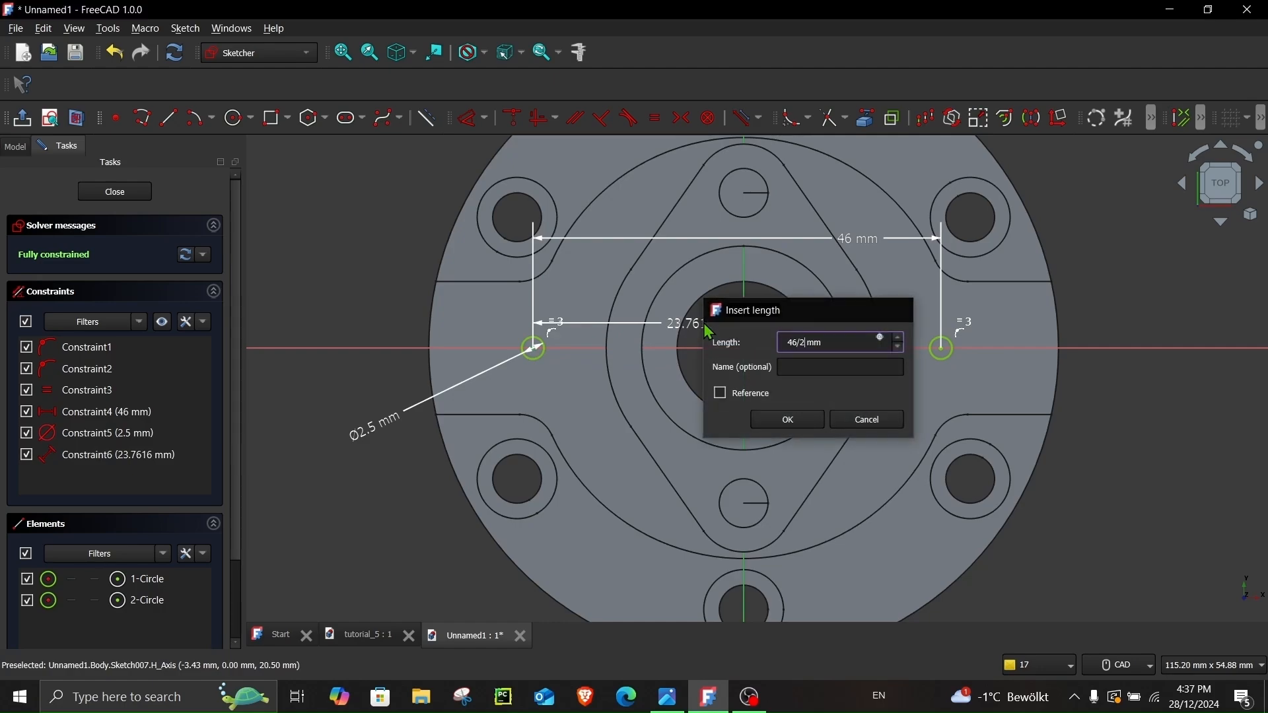
{"action": "key", "text": "Return"}
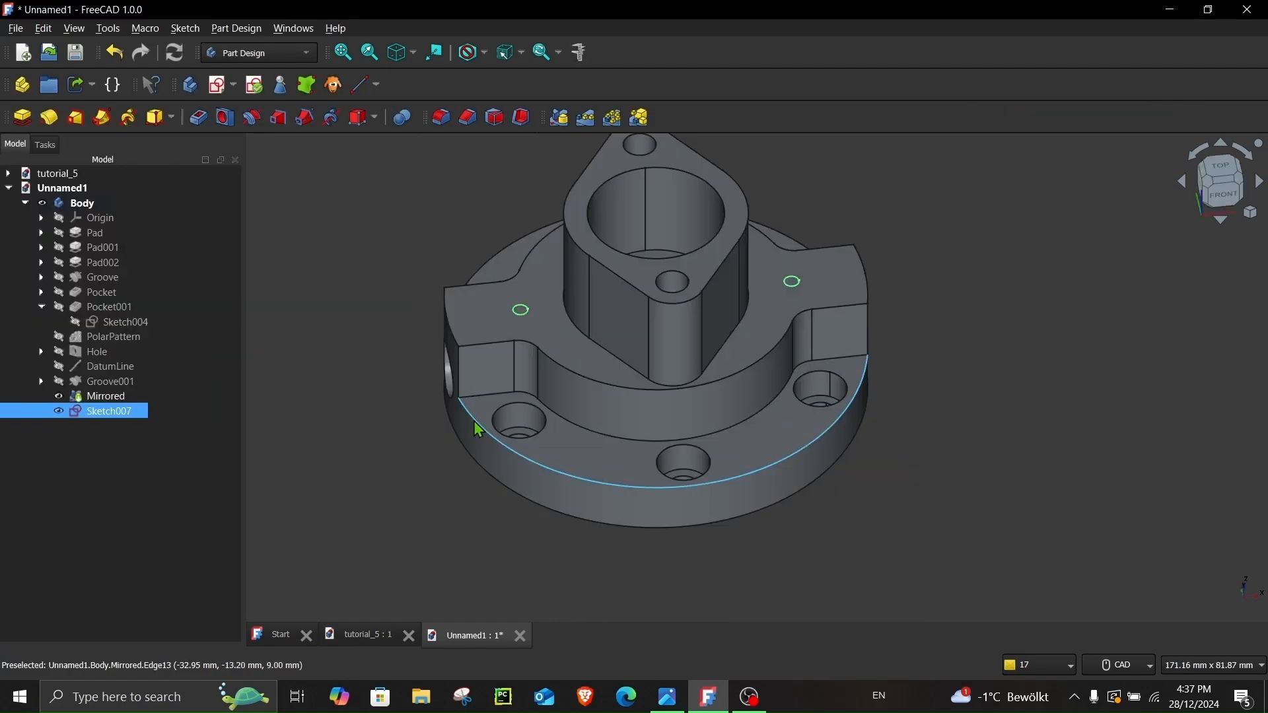
- Pocket the two 2.5 mm circles from the raised step down to the radial side holes, taking the depth from section A-A
{"action": "mouse_move", "coordinate": [477, 426]}
{"action": "middle_mouse_down"}
{"action": "mouse_move", "coordinate": [485, 391]}
{"action": "mouse_move", "coordinate": [599, 428]}
{"action": "middle_mouse_up"}
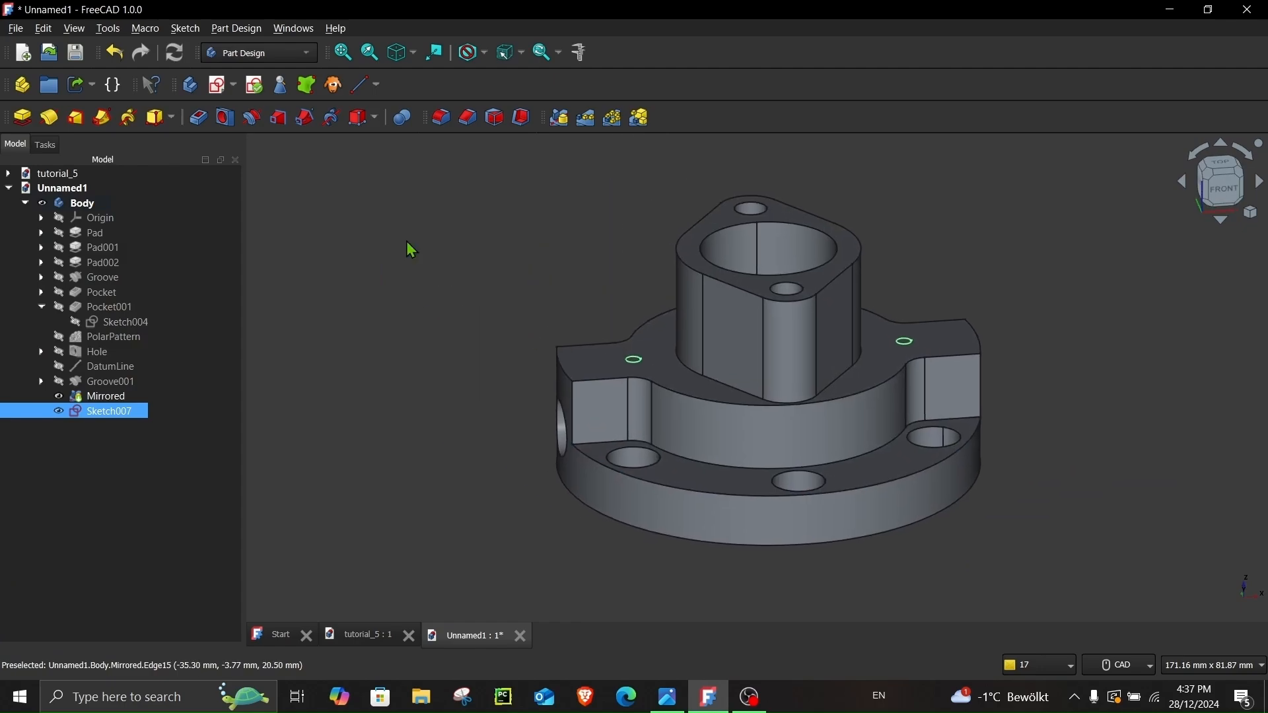
{"action": "left_click", "coordinate": [198, 119]}
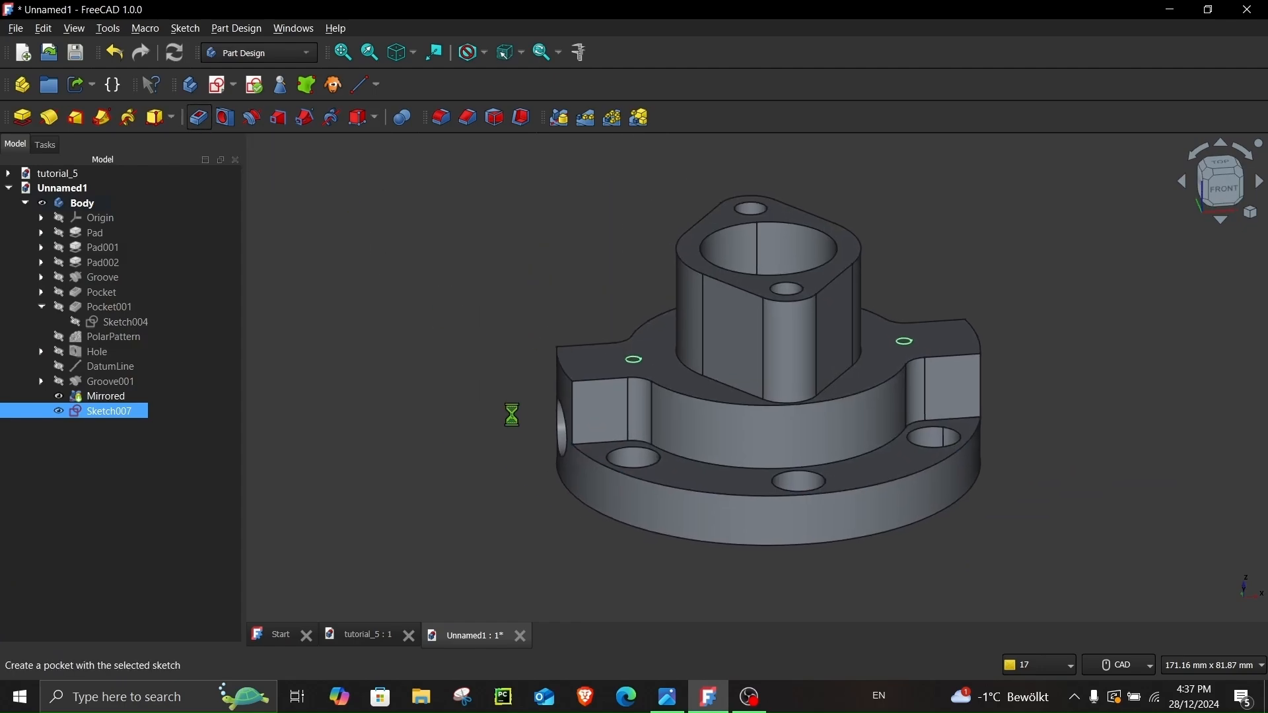
{"action": "left_click", "coordinate": [668, 704]}
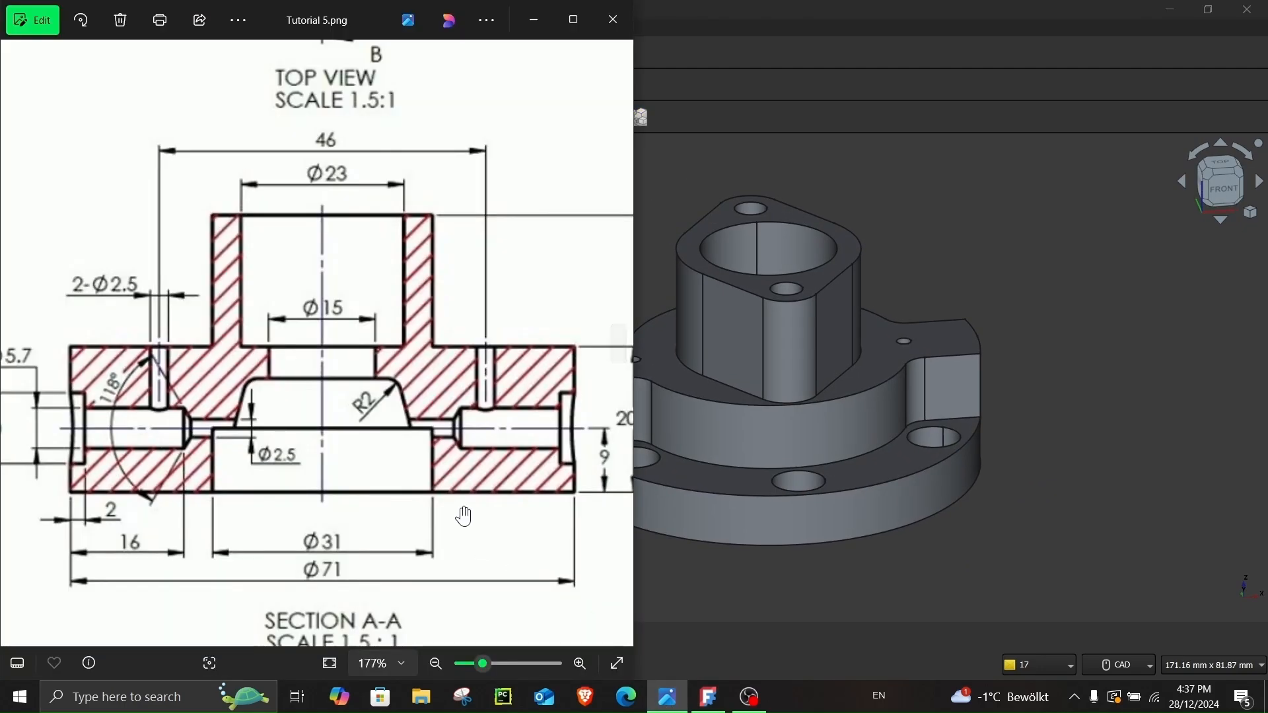
{"action": "mouse_move", "coordinate": [512, 466]}
{"action": "left_mouse_down"}
{"action": "mouse_move", "coordinate": [422, 466]}
{"action": "mouse_move", "coordinate": [445, 466]}
{"action": "left_mouse_up"}
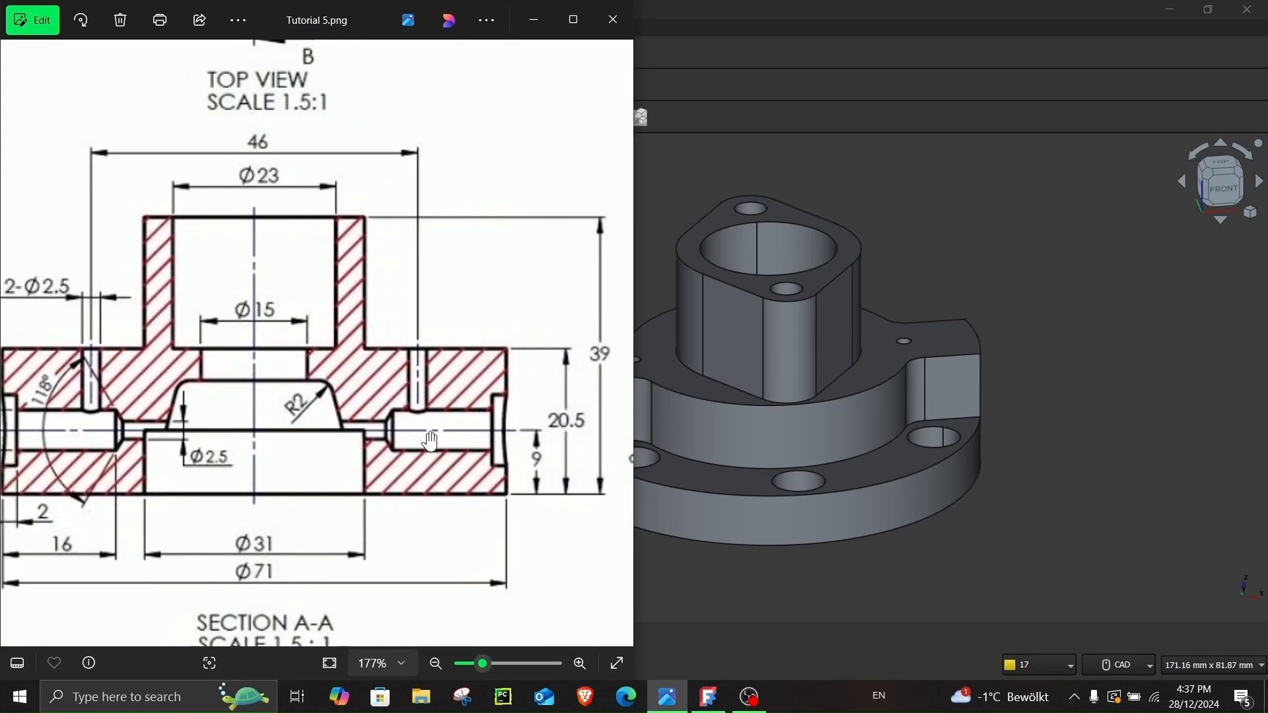
{"action": "left_click", "coordinate": [690, 577]}
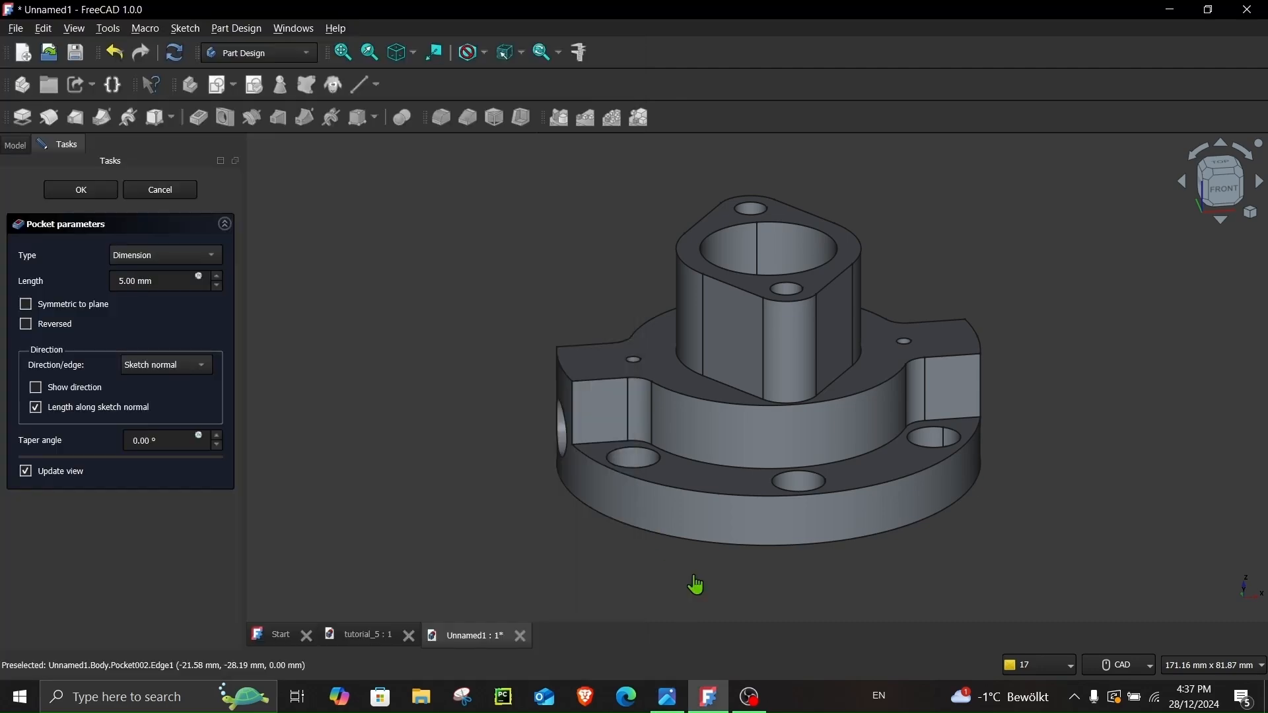
{"action": "scroll", "coordinate": [507, 425], "scroll_direction": "up", "scroll_amount": 2}
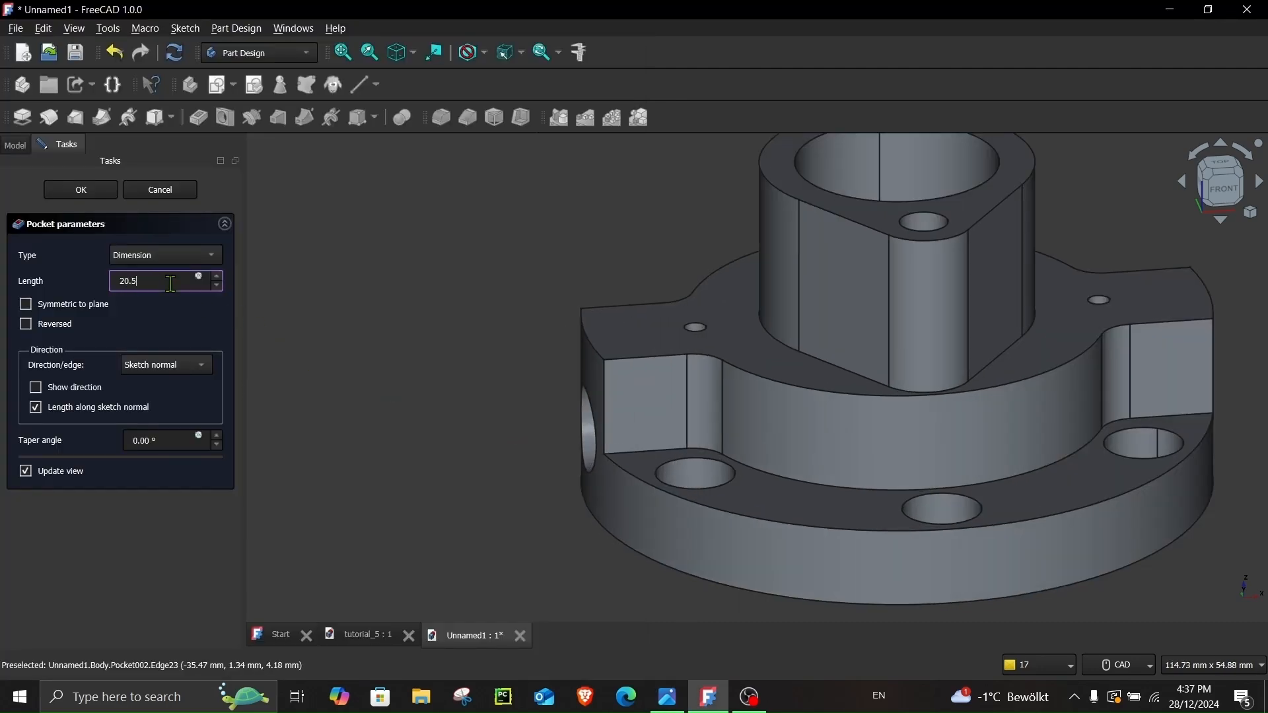
{"action": "key", "text": "Return"}
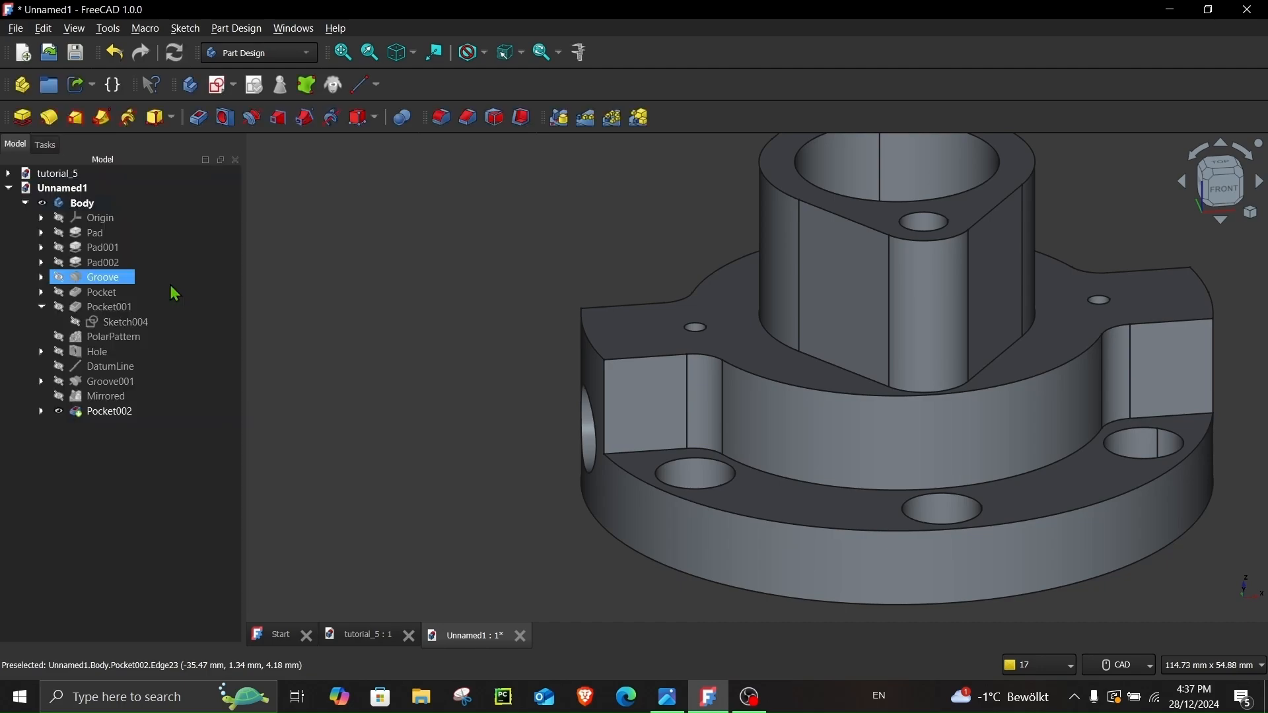
- Place the model window beside the drawing, bring section A-A into view and narrow the model tree to enlarge the 3D view
{"action": "scroll", "coordinate": [512, 487], "scroll_direction": "down", "scroll_amount": 3}
{"action": "middle_click_drag", "start_coordinate": [513, 487], "coordinate": [720, 312]}
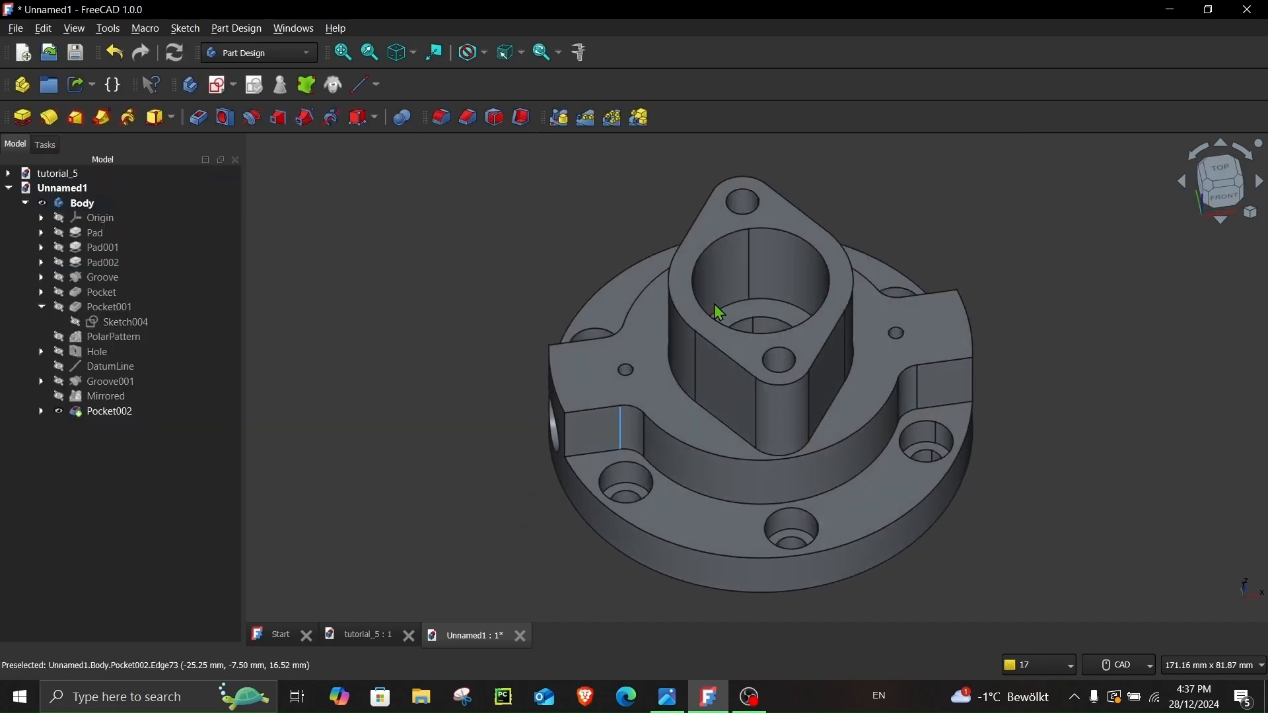
{"action": "double_click", "coordinate": [768, 9]}
{"action": "scroll", "coordinate": [370, 346], "scroll_direction": "down", "scroll_amount": 1}
{"action": "mouse_move", "coordinate": [515, 284]}
{"action": "left_mouse_down"}
{"action": "mouse_move", "coordinate": [526, 285]}
{"action": "mouse_move", "coordinate": [436, 391]}
{"action": "mouse_move", "coordinate": [106, 548]}
{"action": "left_mouse_up"}
{"action": "mouse_move", "coordinate": [355, 445]}
{"action": "left_mouse_down"}
{"action": "mouse_move", "coordinate": [218, 528]}
{"action": "mouse_move", "coordinate": [343, 470]}
{"action": "mouse_move", "coordinate": [489, 334]}
{"action": "left_mouse_up"}
{"action": "mouse_move", "coordinate": [316, 506]}
{"action": "left_mouse_down"}
{"action": "mouse_move", "coordinate": [421, 430]}
{"action": "mouse_move", "coordinate": [446, 388]}
{"action": "left_mouse_up"}
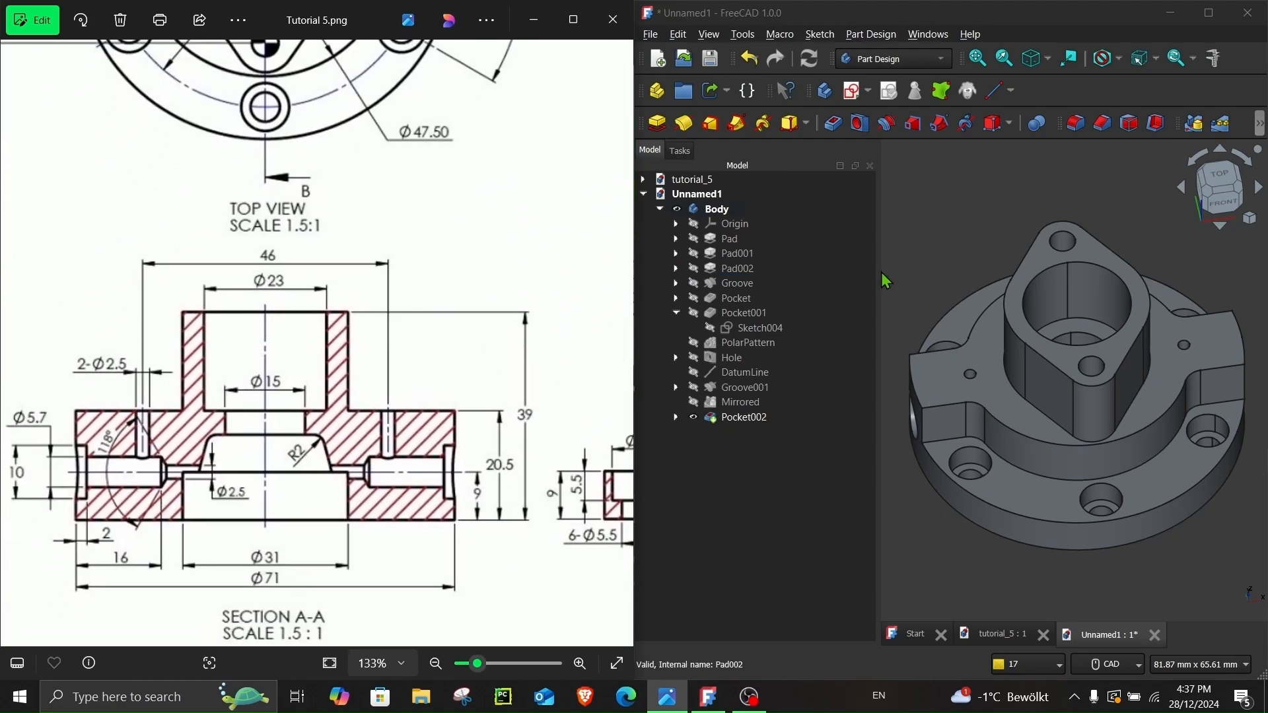
{"action": "left_click_drag", "start_coordinate": [879, 272], "coordinate": [808, 279]}
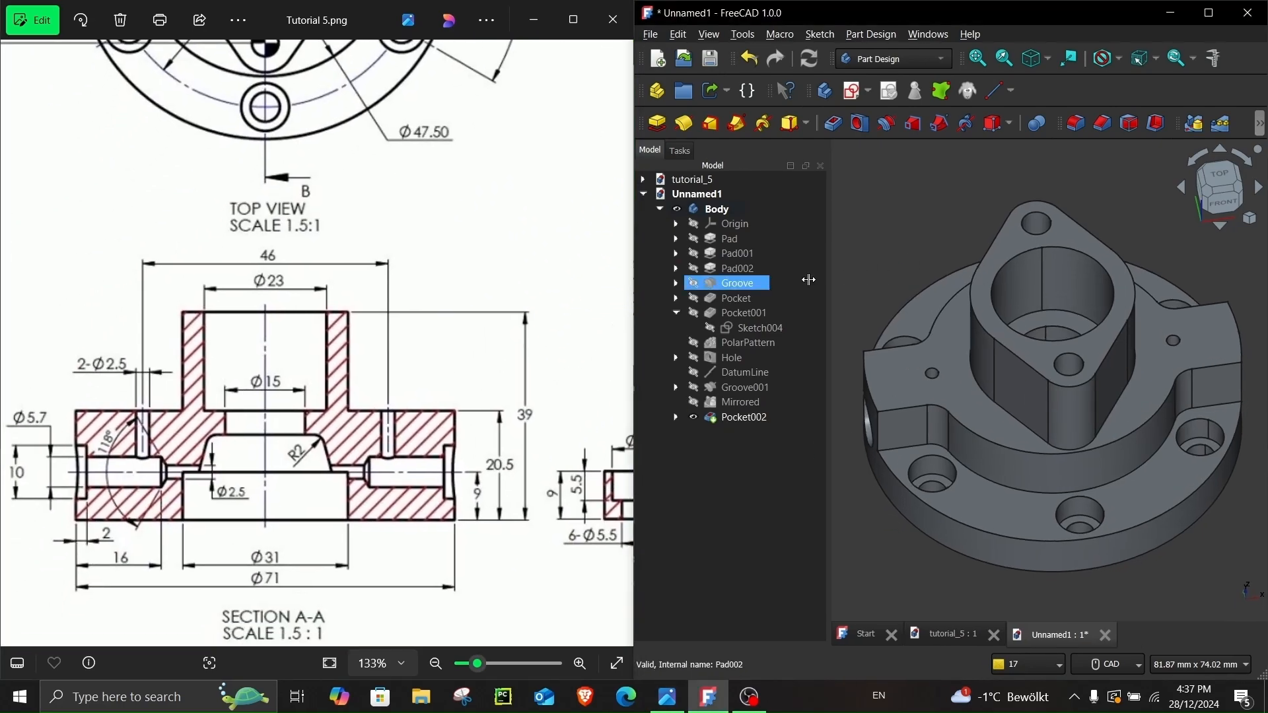
- Clip the model along X at offset 0 and look at the cut from the left view
{"action": "left_click", "coordinate": [708, 35]}
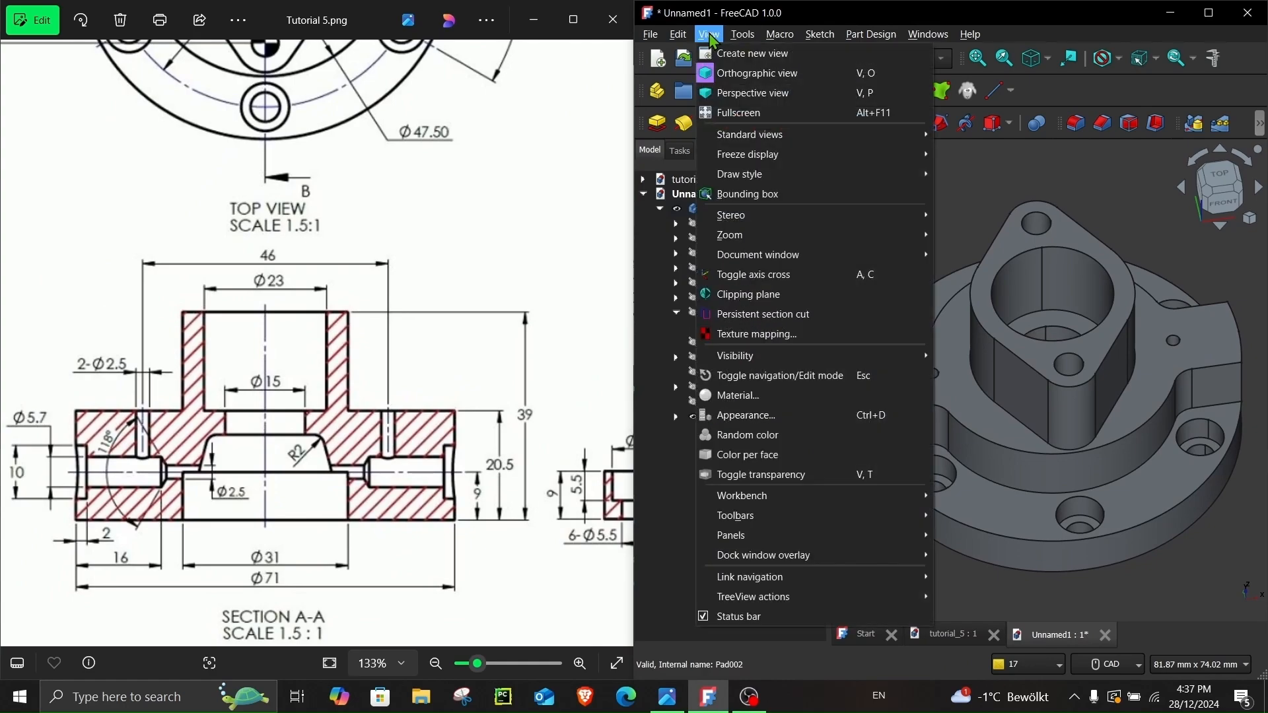
{"action": "left_click", "coordinate": [746, 295]}
{"action": "left_click", "coordinate": [649, 325]}
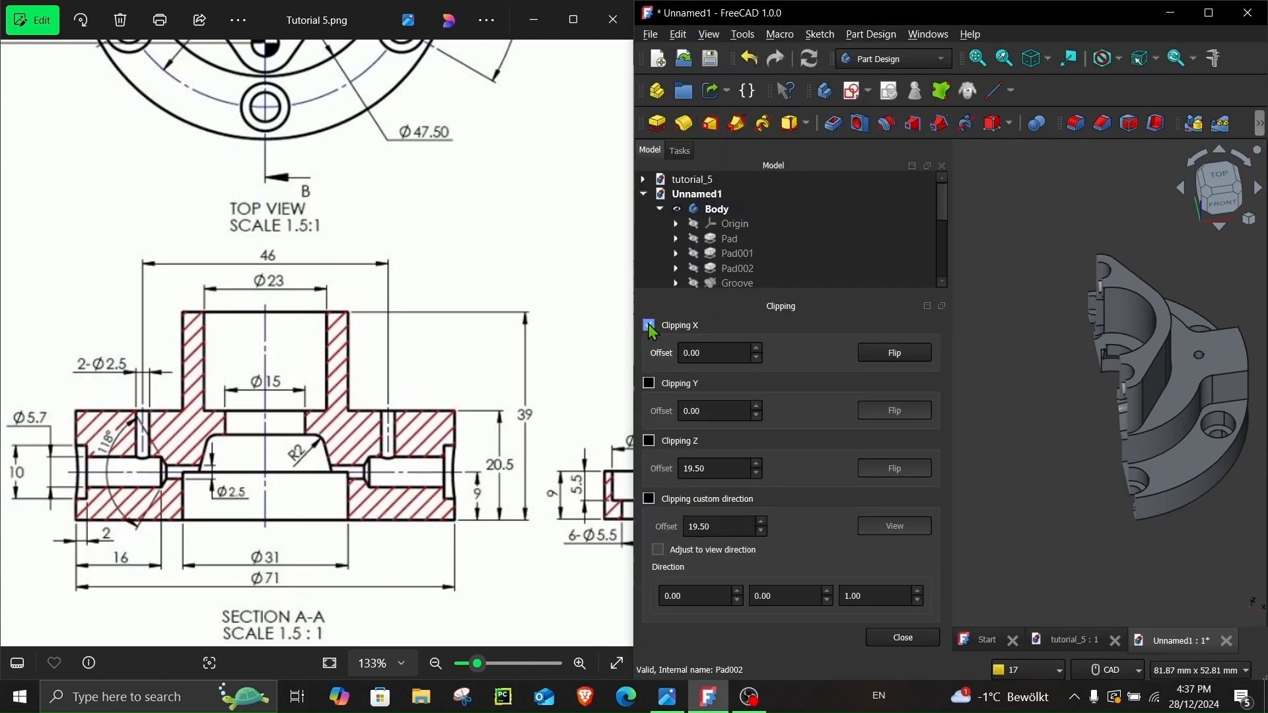
{"action": "middle_click_drag", "start_coordinate": [1054, 449], "coordinate": [1206, 233]}
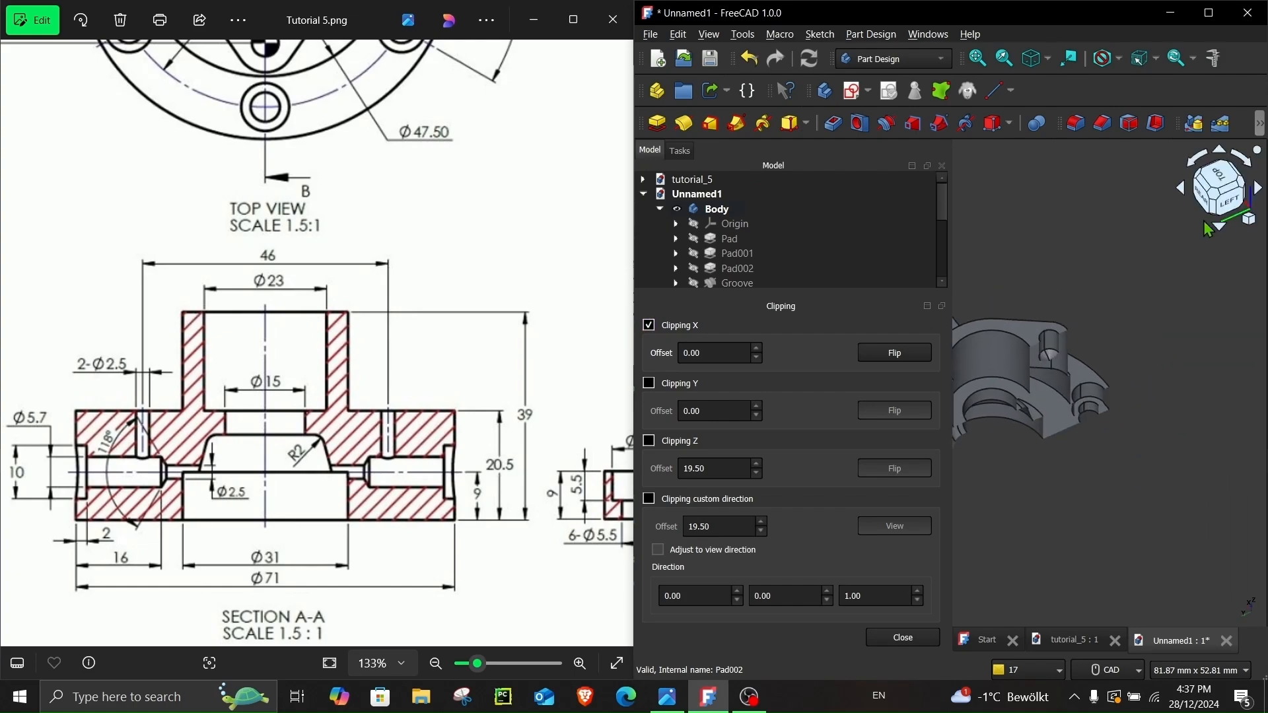
{"action": "left_click", "coordinate": [1231, 206]}
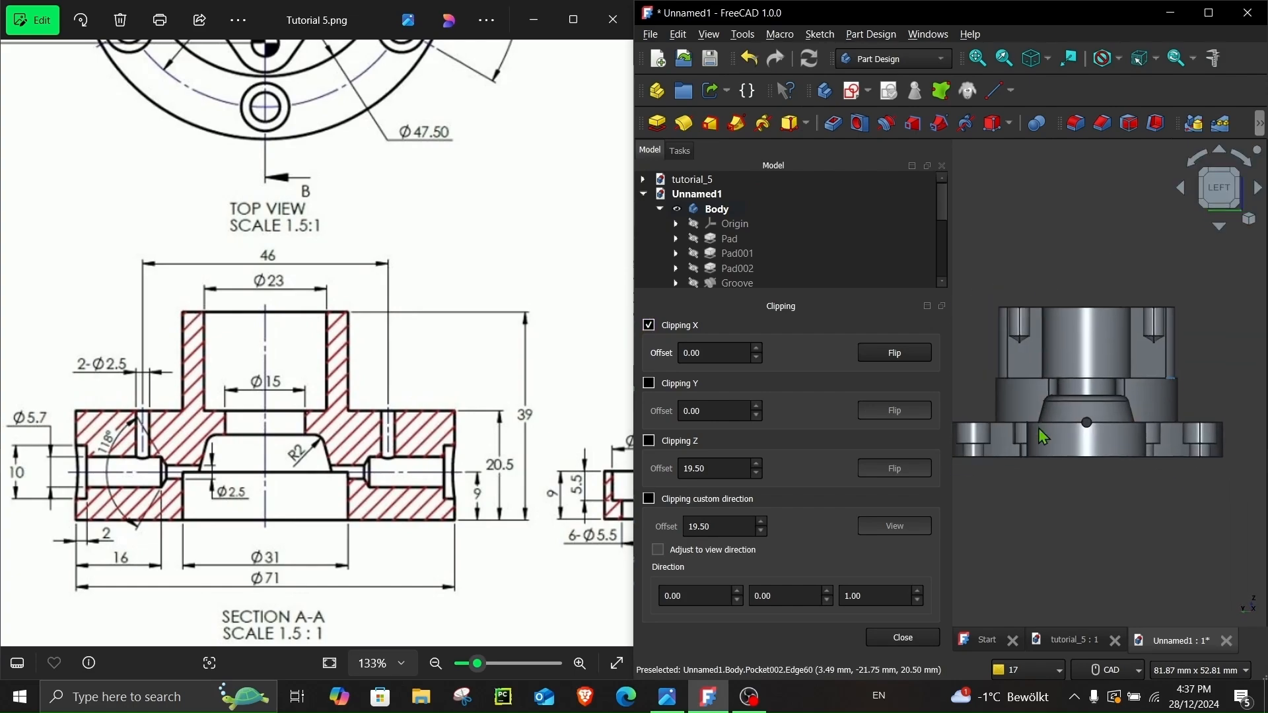
- Compare the X-clipped bore, boss holes and flange holes with section B-B of the drawing
{"action": "mouse_move", "coordinate": [453, 576]}
{"action": "left_mouse_down"}
{"action": "mouse_move", "coordinate": [170, 561]}
{"action": "mouse_move", "coordinate": [409, 561]}
{"action": "left_mouse_up"}
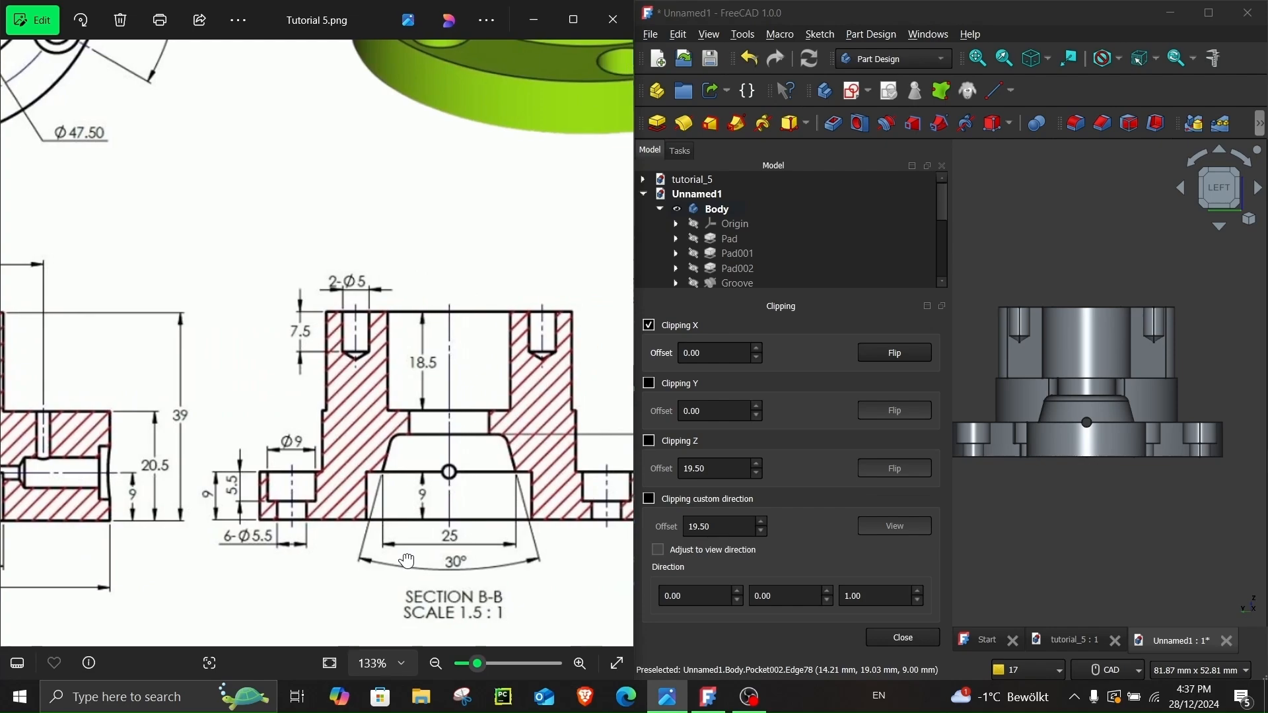
{"action": "scroll", "coordinate": [309, 507], "scroll_direction": "up", "scroll_amount": 3}
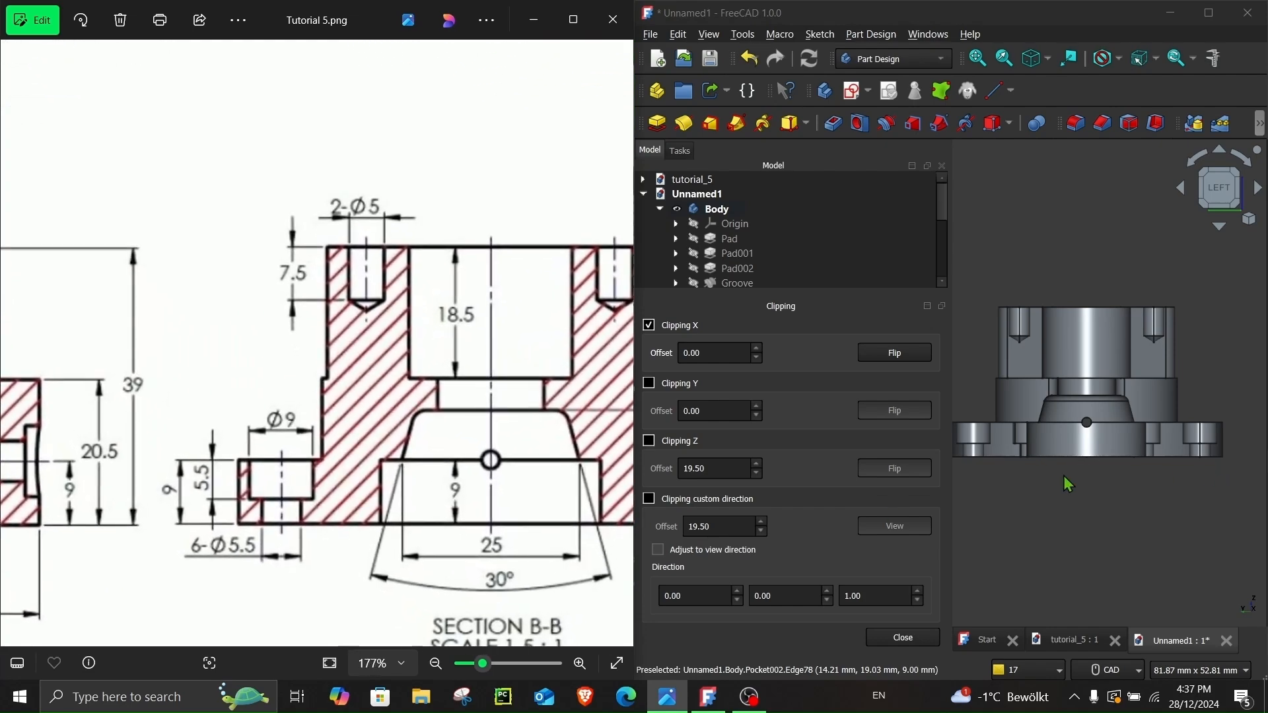
{"action": "left_click", "coordinate": [1055, 484]}
{"action": "middle_click_drag", "start_coordinate": [1041, 506], "coordinate": [1123, 523]}
{"action": "scroll", "coordinate": [1088, 483], "scroll_direction": "up", "scroll_amount": 5}
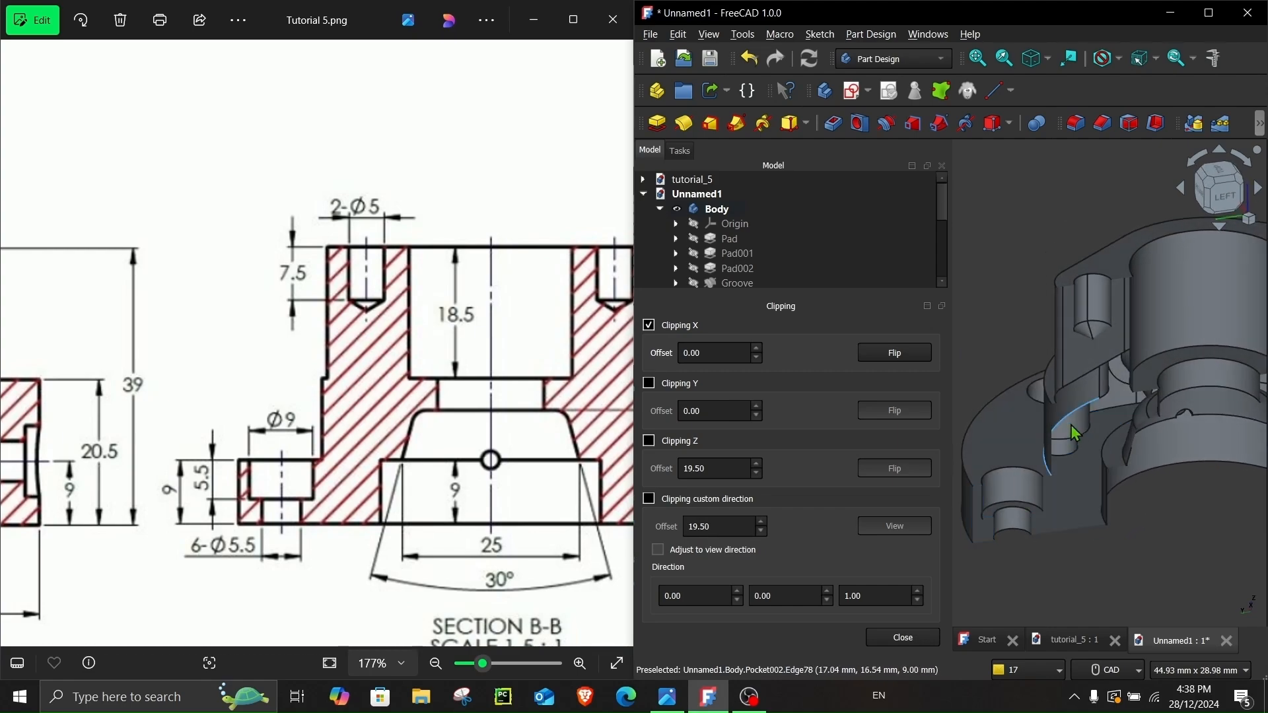
{"action": "scroll", "coordinate": [1093, 506], "scroll_direction": "down", "scroll_amount": 1}
{"action": "middle_click_drag", "start_coordinate": [1093, 510], "coordinate": [1061, 483]}
{"action": "left_click", "coordinate": [1228, 192]}
{"action": "scroll", "coordinate": [1129, 490], "scroll_direction": "down", "scroll_amount": 2}
- Return the drawing to section A-A, replace the X clipping with Y clipping and look at the cut from the front view
{"action": "scroll", "coordinate": [384, 498], "scroll_direction": "down", "scroll_amount": 5}
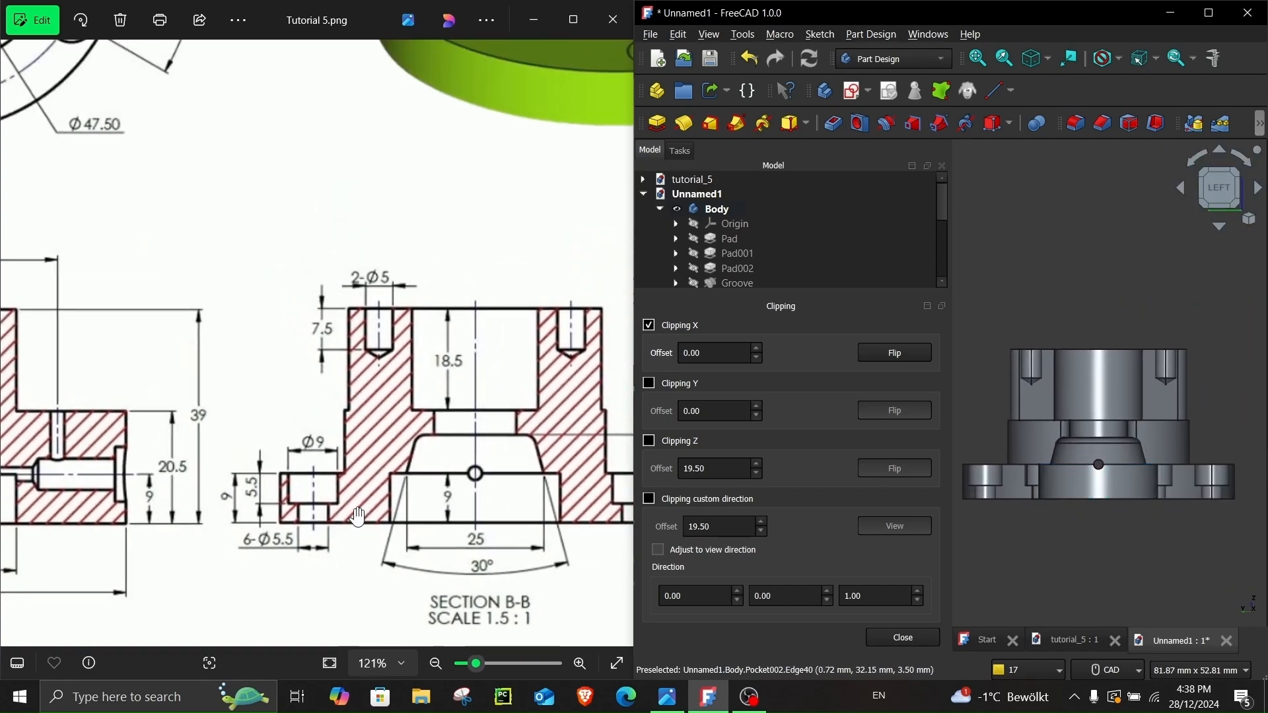
{"action": "left_click_drag", "start_coordinate": [384, 498], "coordinate": [434, 504]}
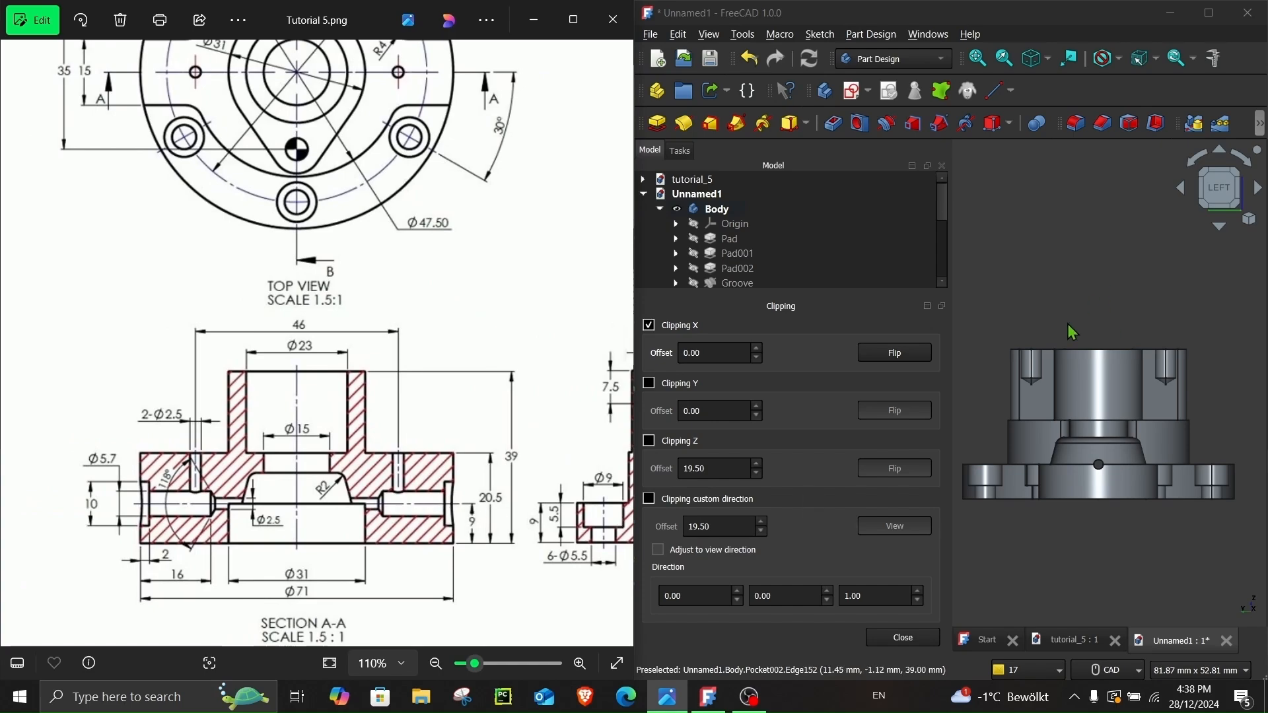
{"action": "left_click", "coordinate": [648, 325]}
{"action": "left_click", "coordinate": [649, 383]}
{"action": "middle_click_drag", "start_coordinate": [1149, 465], "coordinate": [1054, 487]}
{"action": "left_click", "coordinate": [1234, 196]}
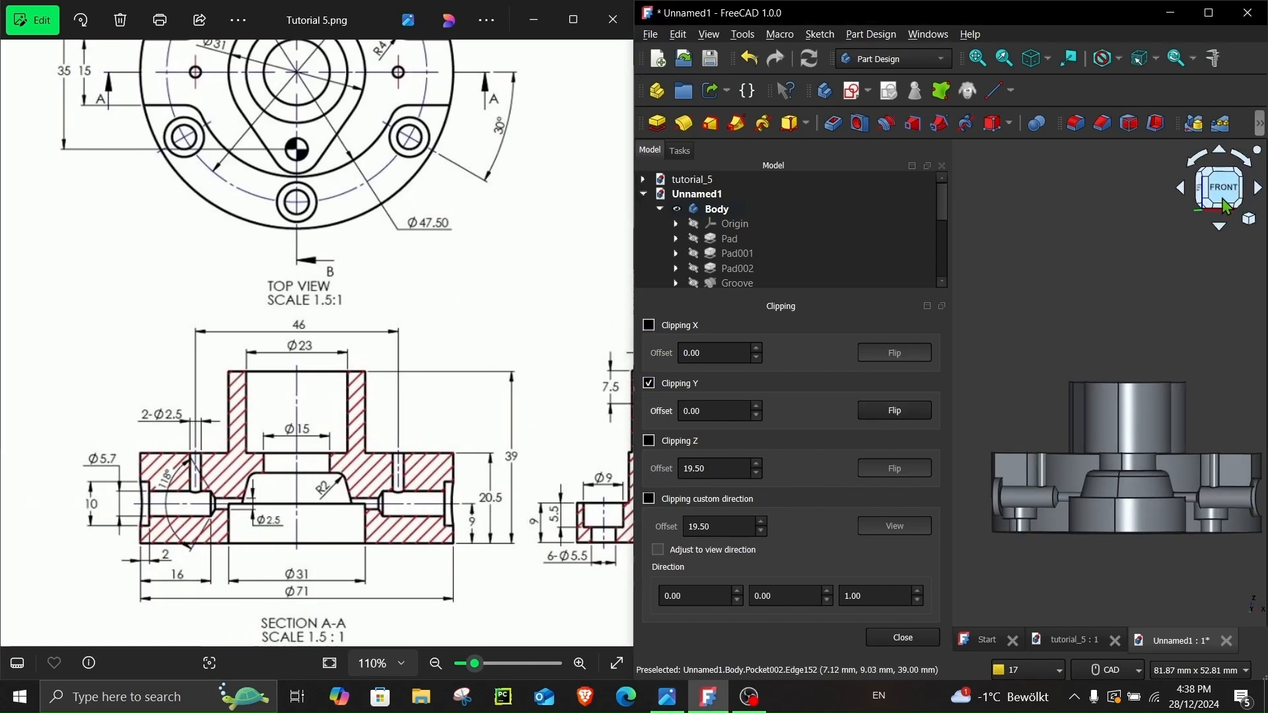
- Compare the Y-clipped side holes and vertical 2.5 mm holes with section A-A of the drawing
{"action": "scroll", "coordinate": [1162, 541], "scroll_direction": "up", "scroll_amount": 6}
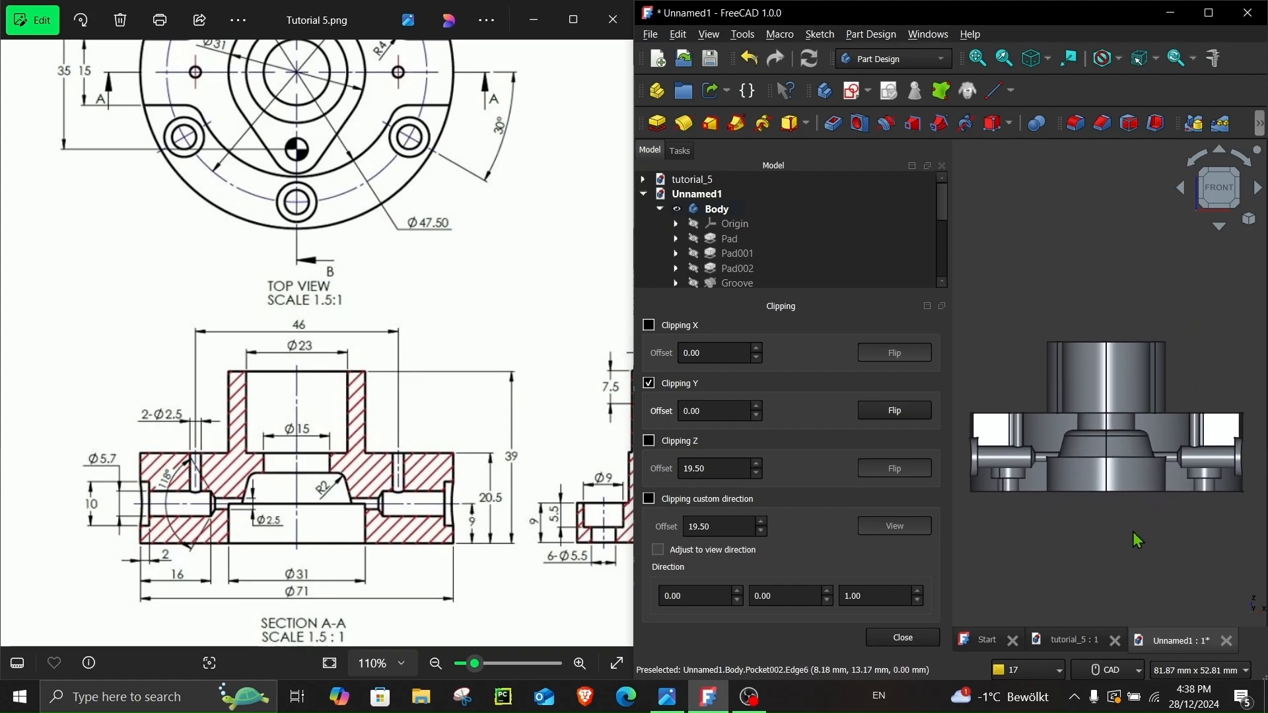
{"action": "scroll", "coordinate": [1198, 465], "scroll_direction": "up", "scroll_amount": 4}
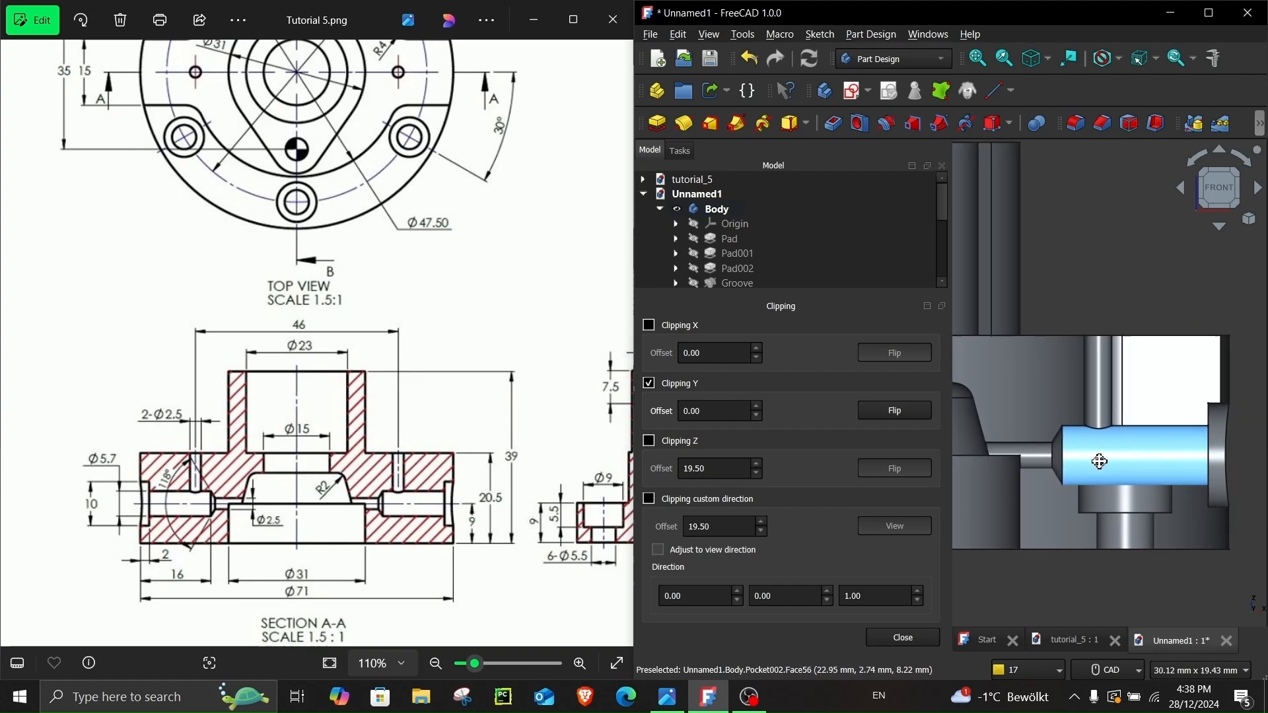
{"action": "scroll", "coordinate": [419, 500], "scroll_direction": "up", "scroll_amount": 4}
{"action": "scroll", "coordinate": [419, 500], "scroll_direction": "up", "scroll_amount": 3}
{"action": "left_click_drag", "start_coordinate": [465, 534], "coordinate": [434, 536]}
{"action": "scroll", "coordinate": [435, 535], "scroll_direction": "down", "scroll_amount": 3}
{"action": "middle_click_drag", "start_coordinate": [1127, 520], "coordinate": [1140, 566]}
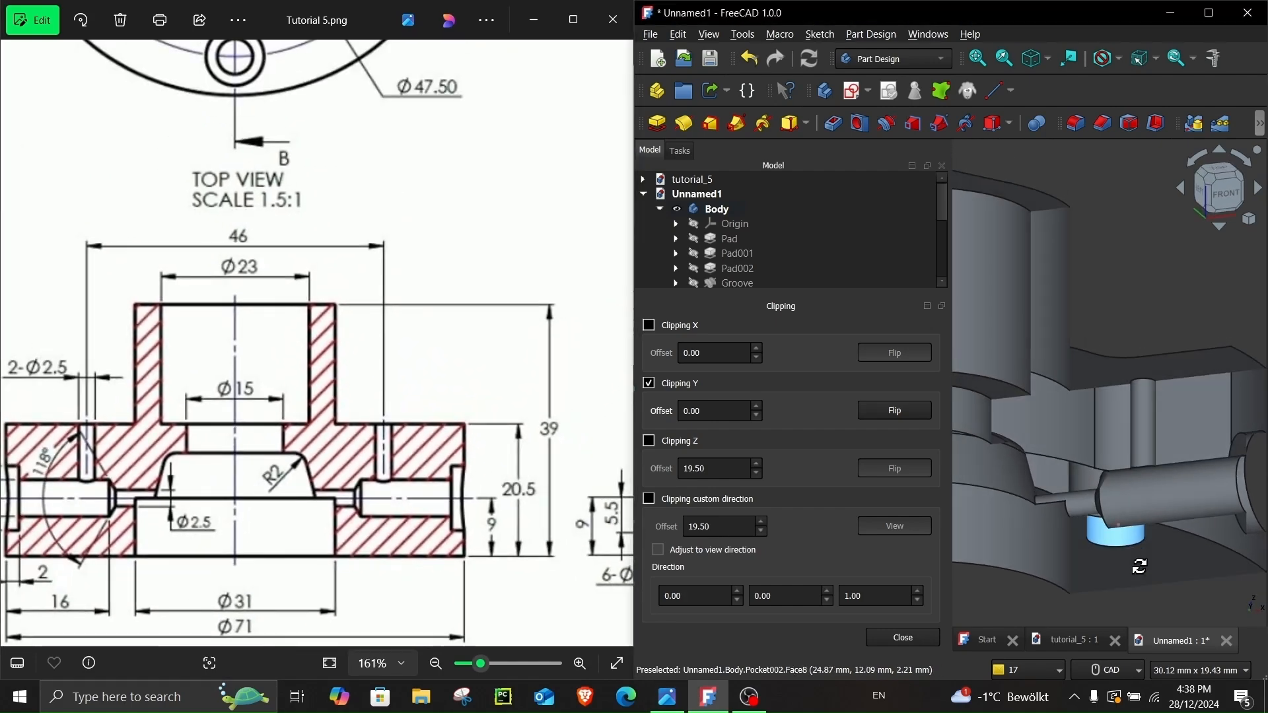
{"action": "scroll", "coordinate": [1141, 566], "scroll_direction": "down", "scroll_amount": 5}
- Restore the model to the full screen, turn off the Y clipping and close the clipping tool
{"action": "left_click", "coordinate": [1208, 13]}
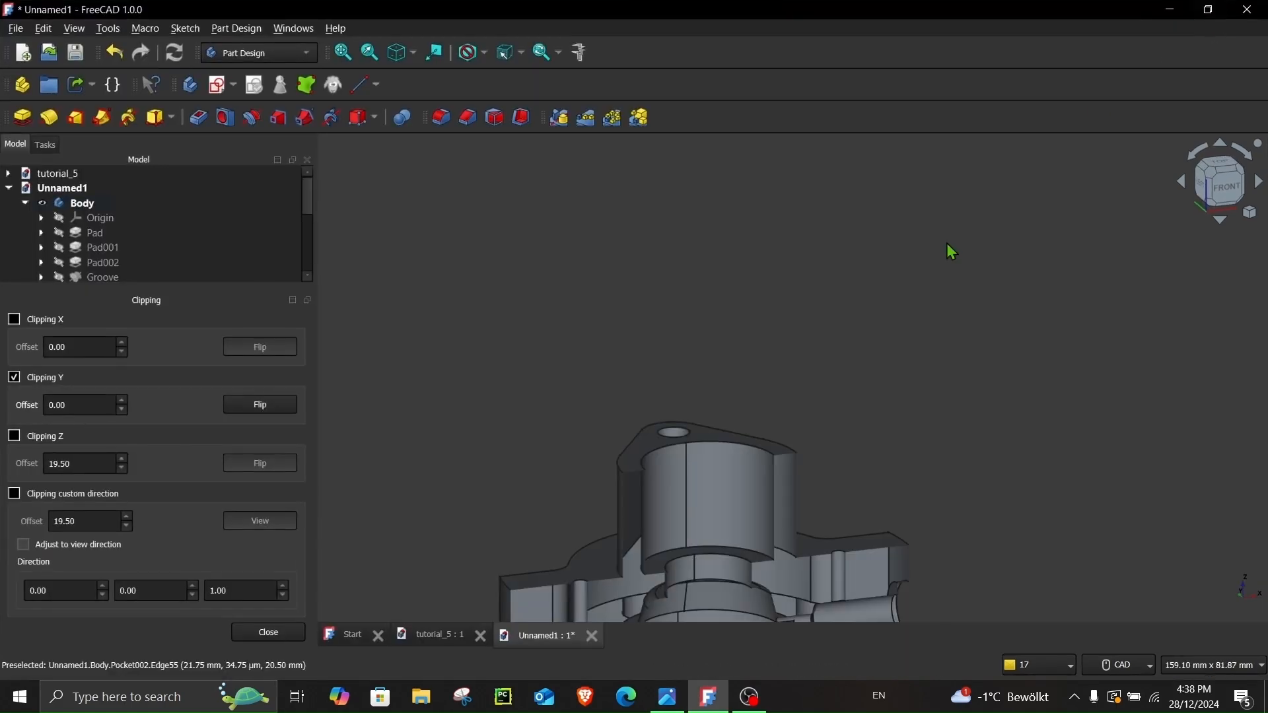
{"action": "middle_click_drag", "start_coordinate": [477, 483], "coordinate": [520, 395]}
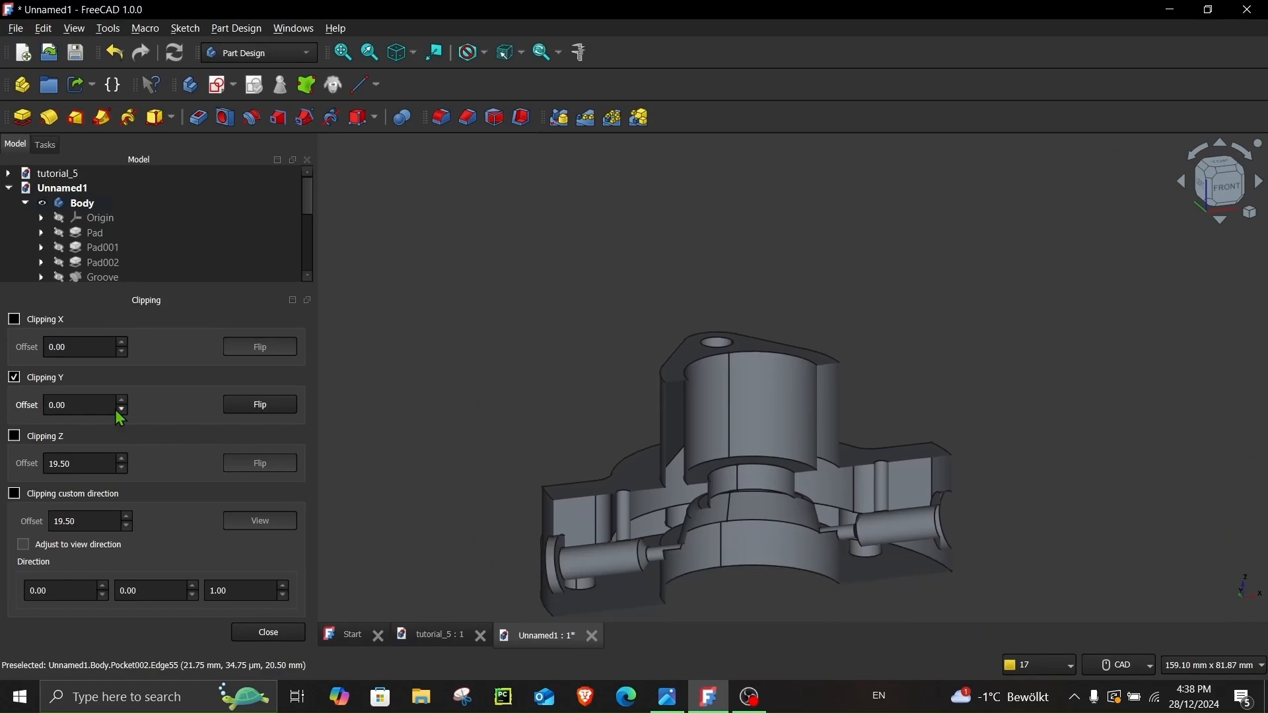
{"action": "left_click", "coordinate": [16, 378]}
{"action": "left_click", "coordinate": [268, 632]}
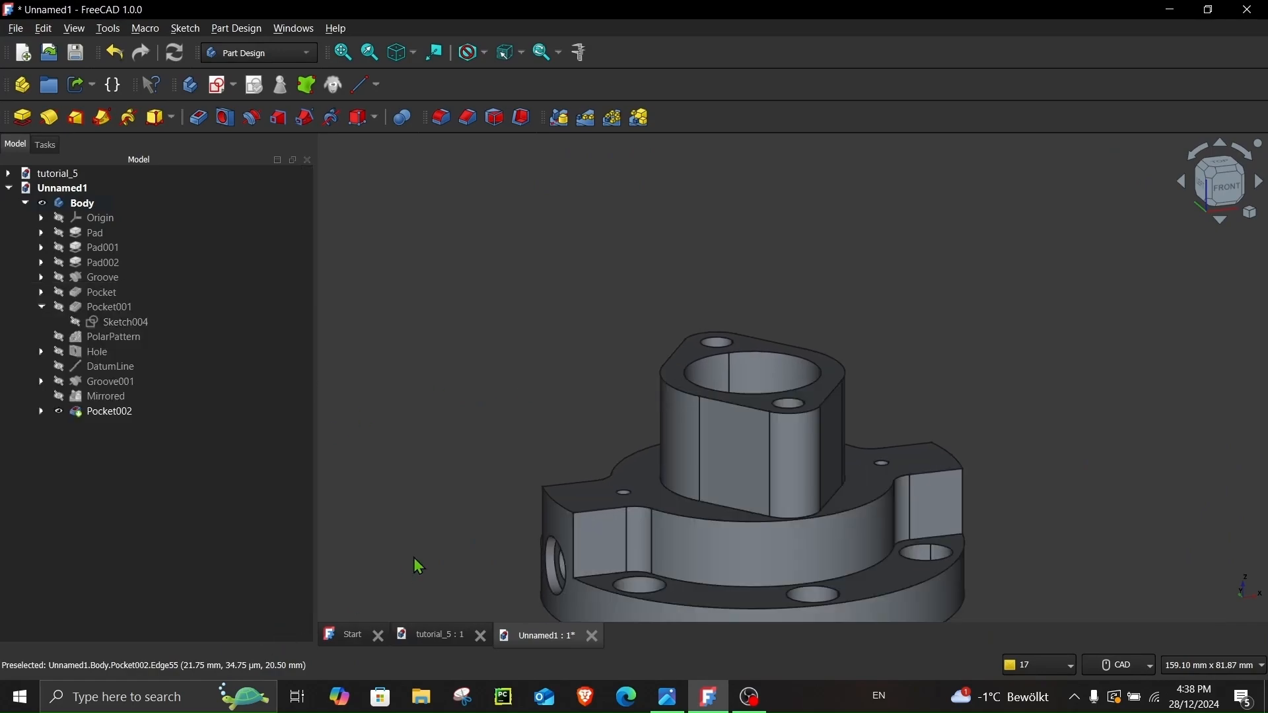
{"action": "scroll", "coordinate": [429, 548], "scroll_direction": "down", "scroll_amount": 2}
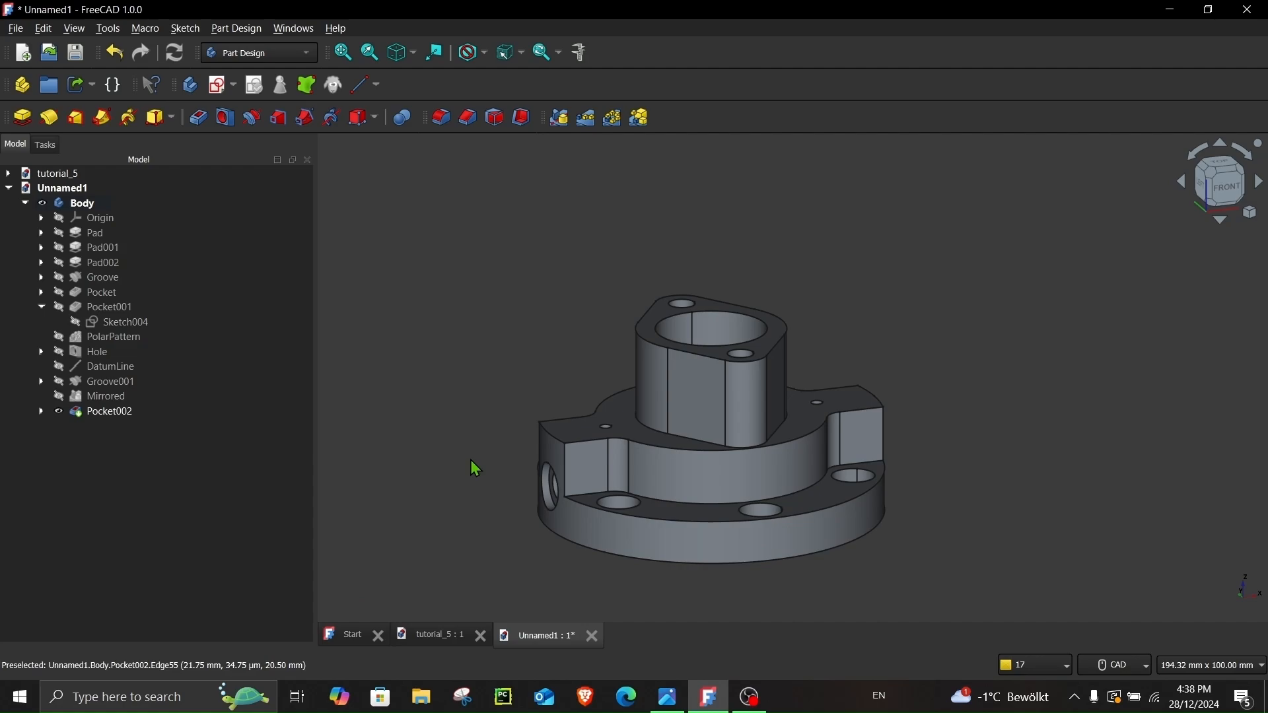